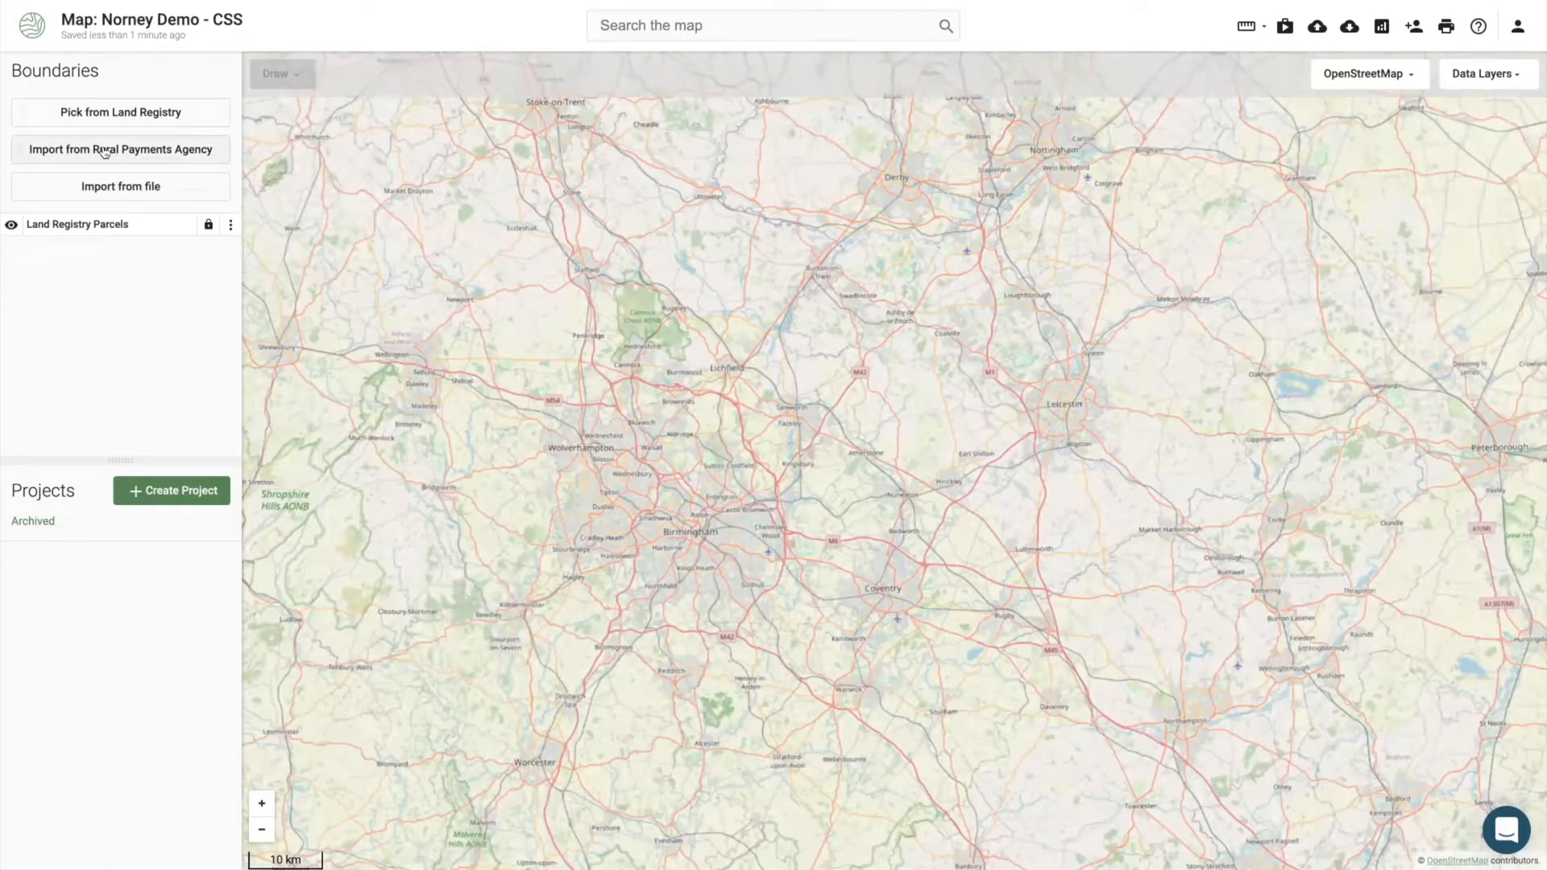
Step: Import the farm's Land Covers and Hedges from the Rural Payments Agency using its SBI number
{"action": "left_click", "coordinate": [107, 151]}
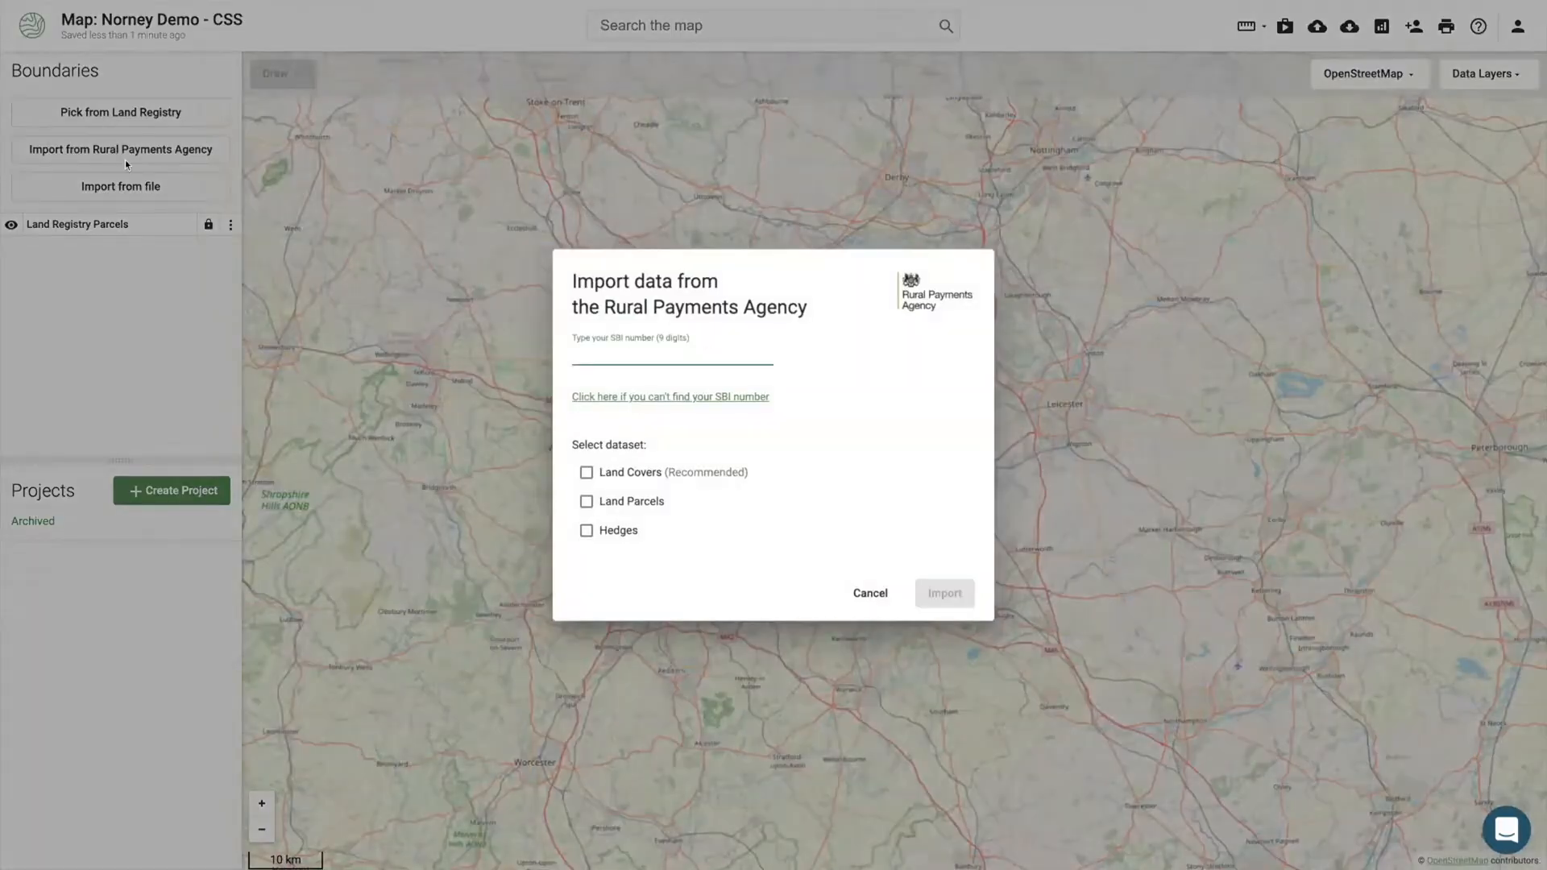
{"action": "left_click", "coordinate": [583, 471]}
{"action": "left_click", "coordinate": [584, 530]}
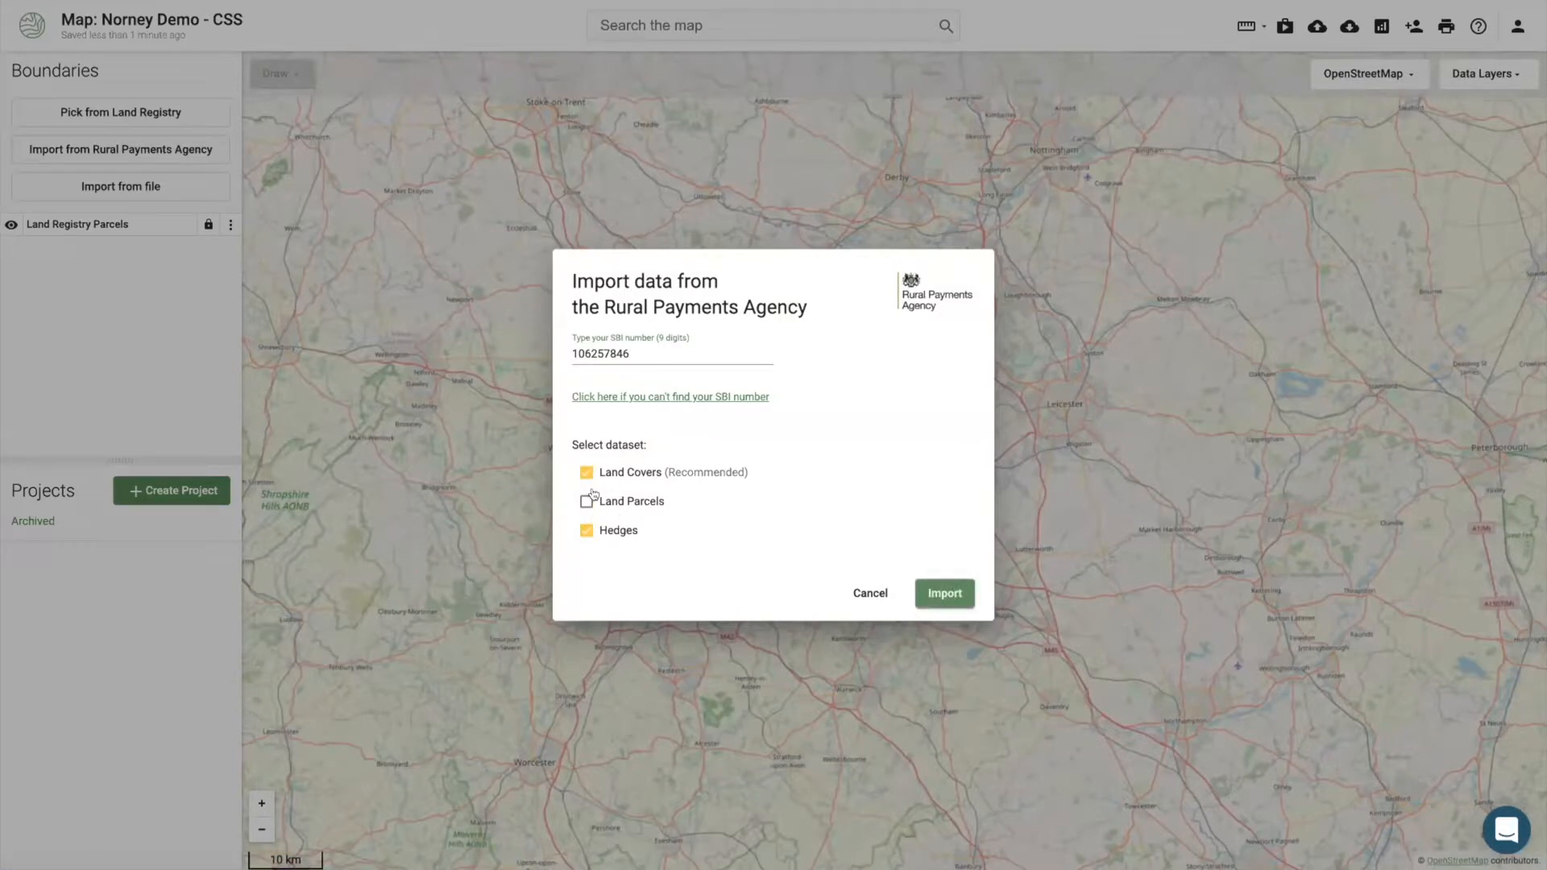
{"action": "left_click", "coordinate": [954, 594]}
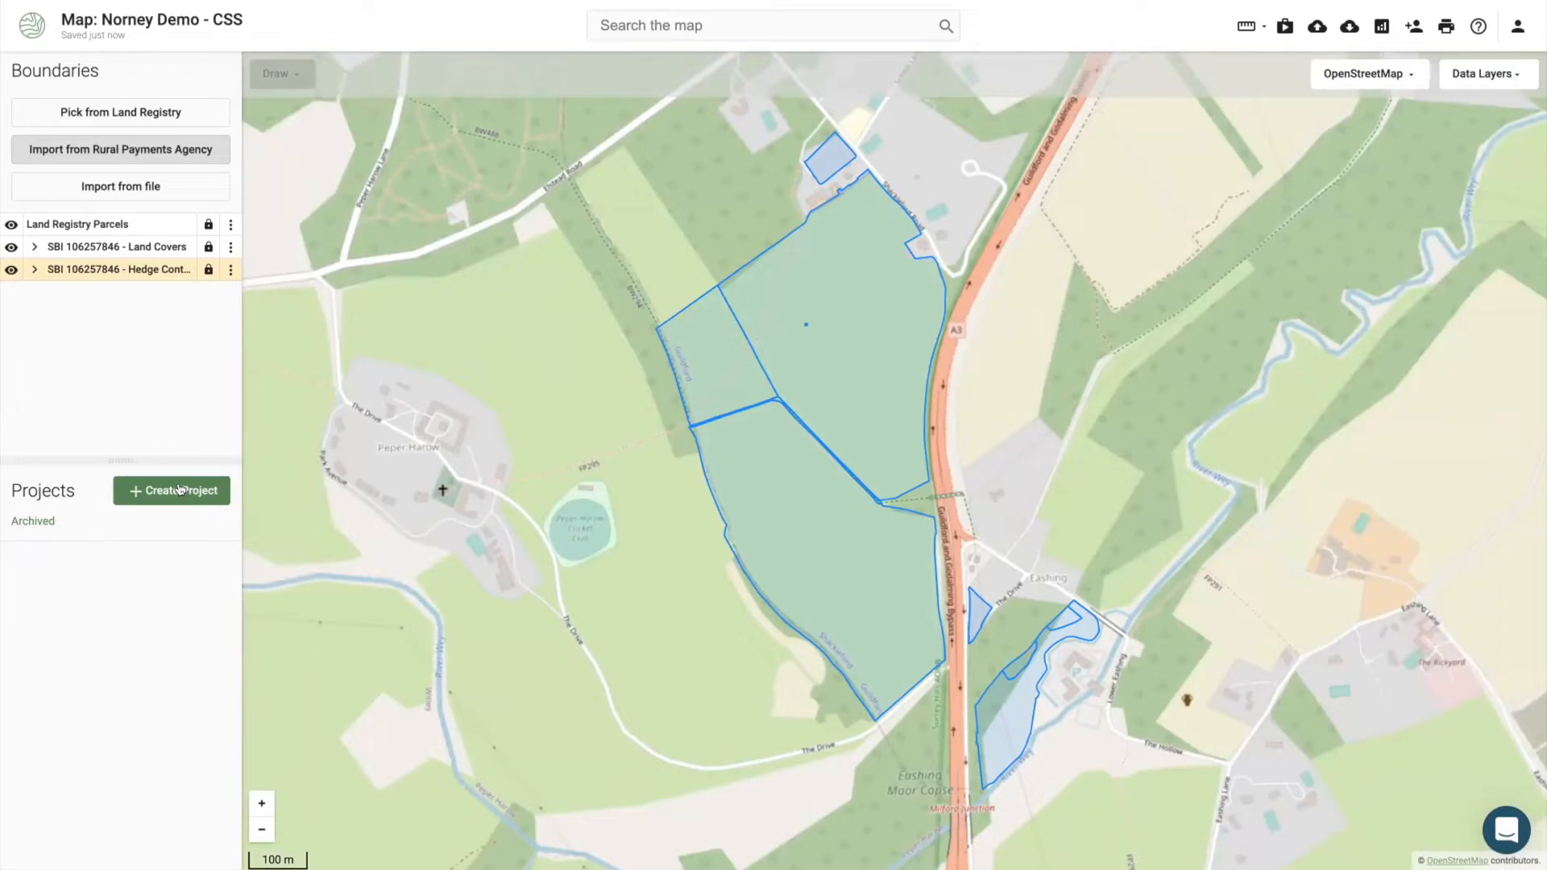
Step: Create a new Countryside Stewardship project built from the Land Covers layer
{"action": "left_click", "coordinate": [179, 489]}
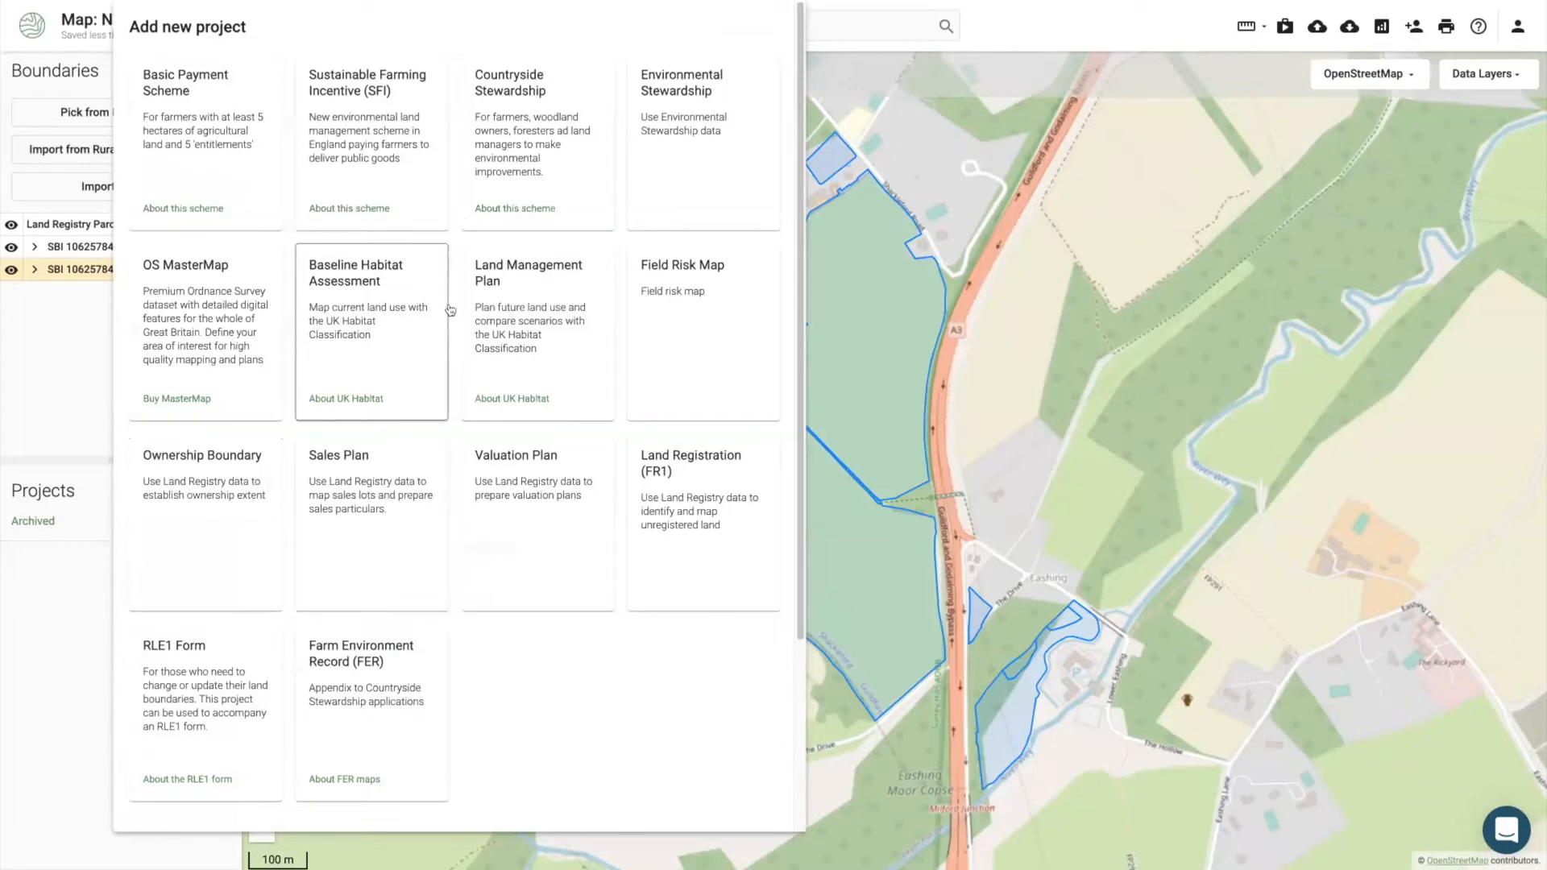
{"action": "left_click", "coordinate": [512, 192]}
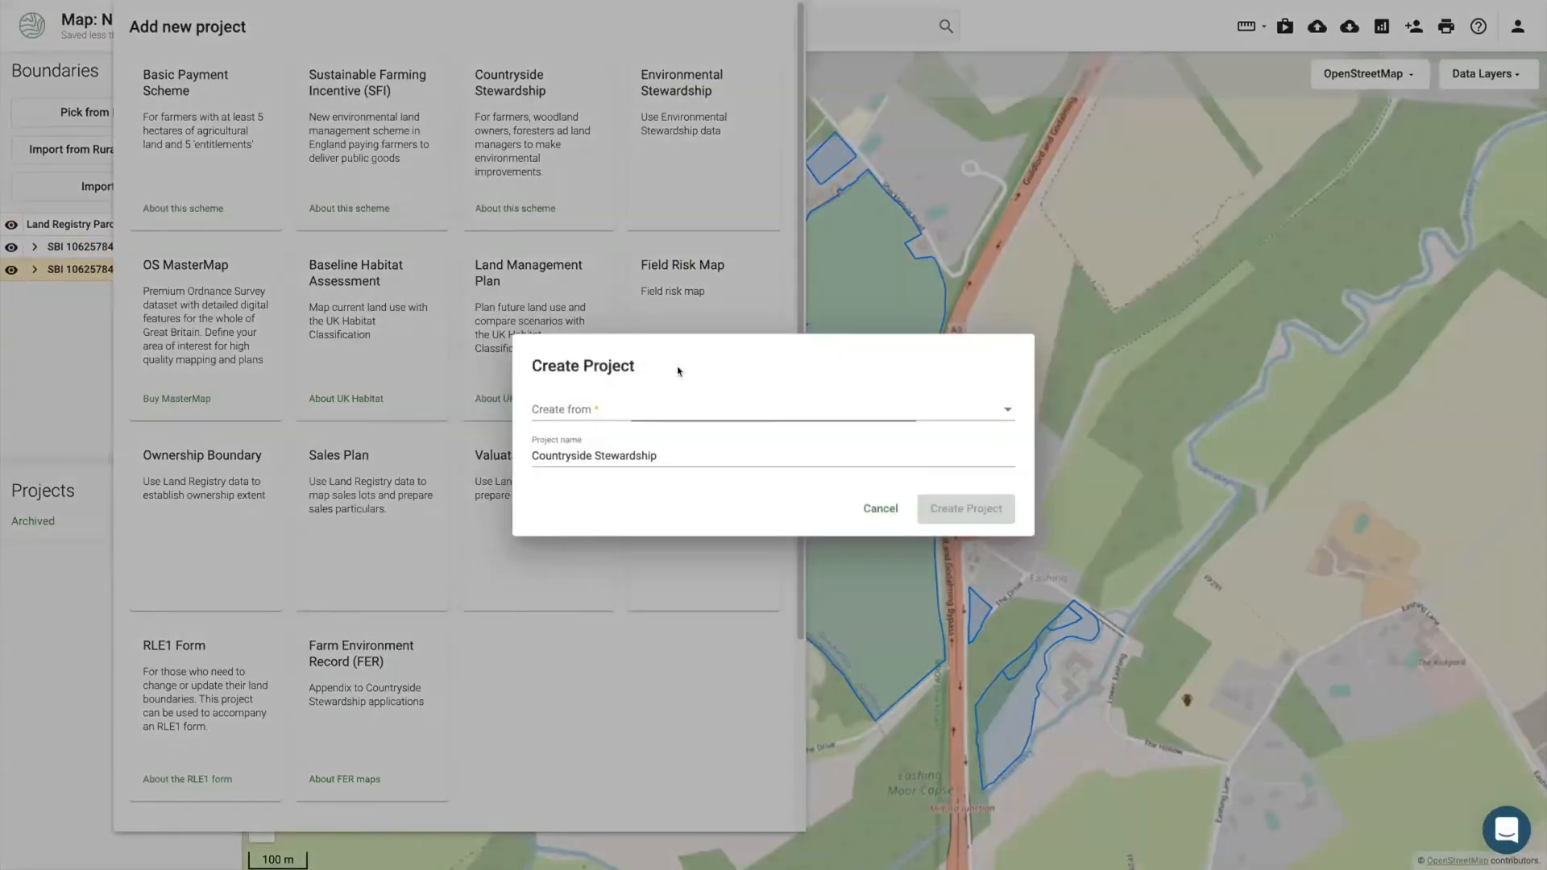
{"action": "left_click", "coordinate": [645, 410]}
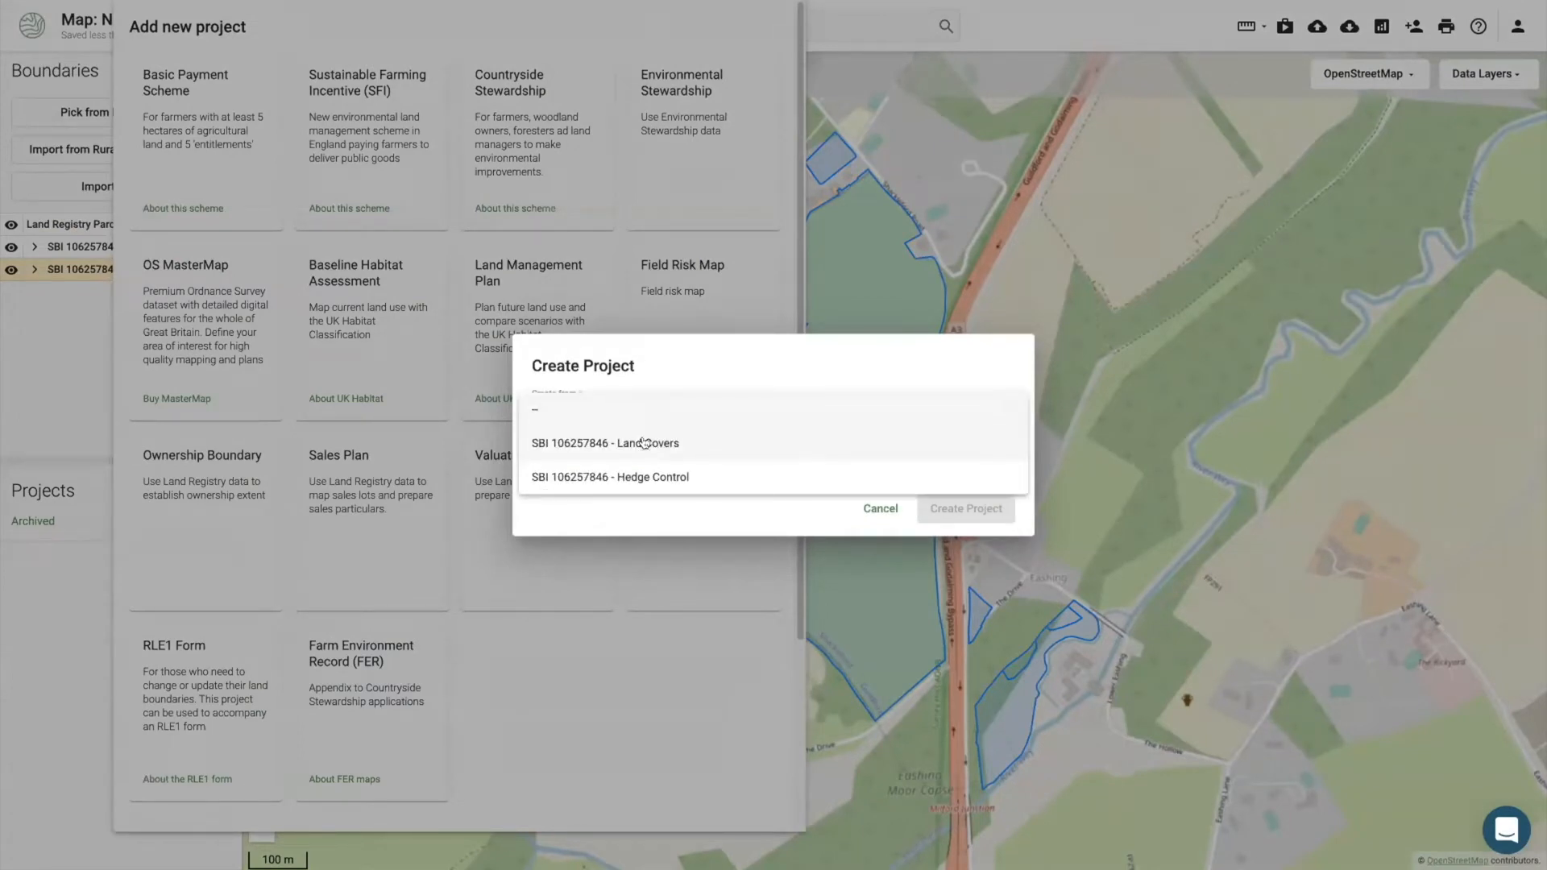
{"action": "left_click", "coordinate": [645, 442]}
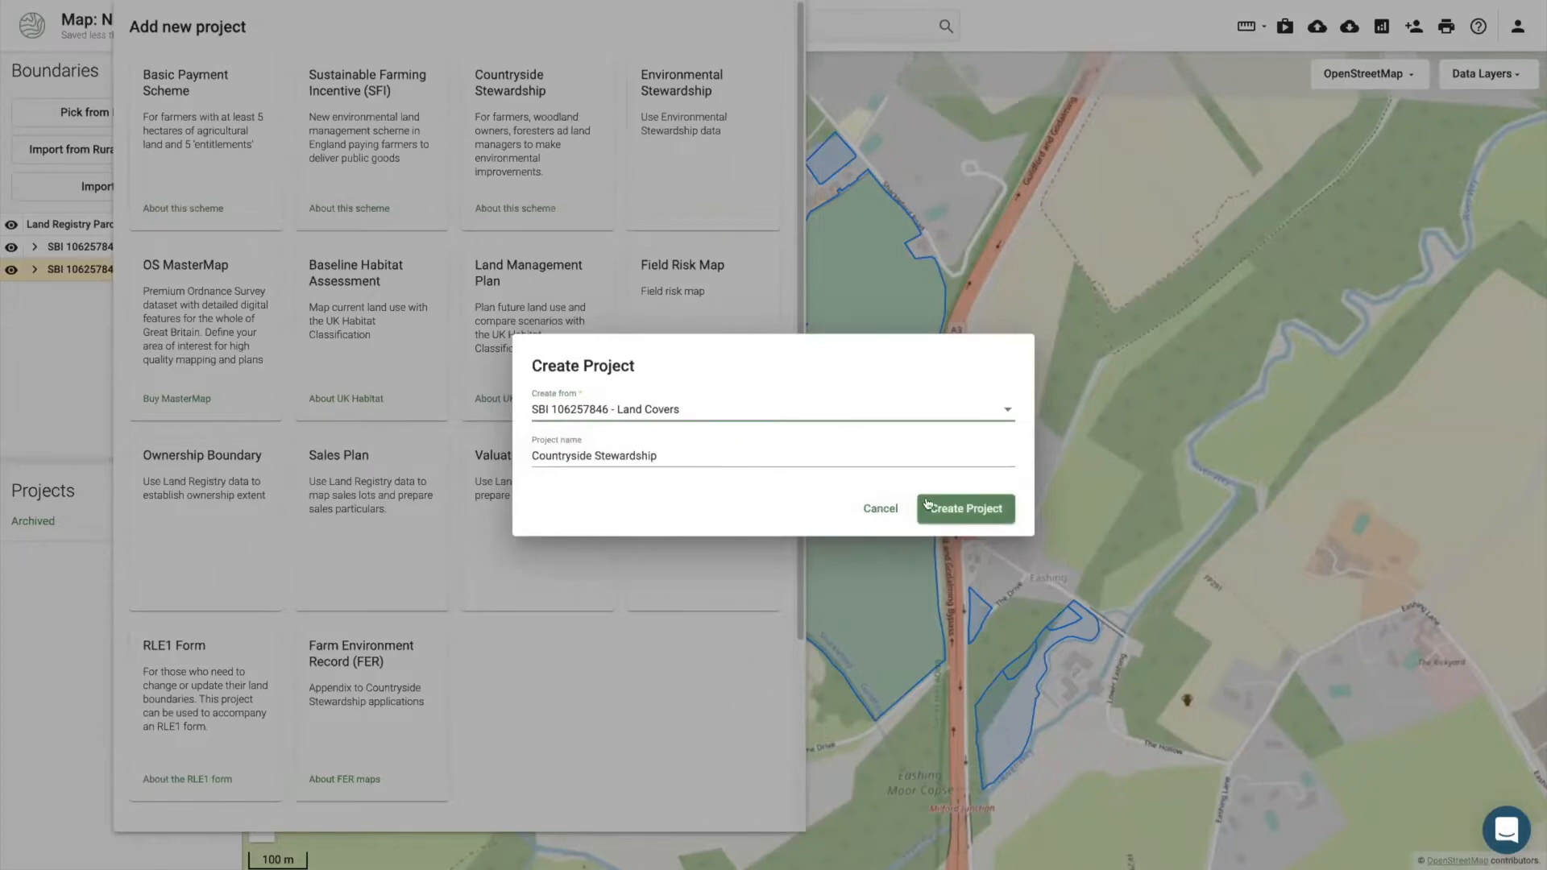
{"action": "left_click", "coordinate": [921, 503]}
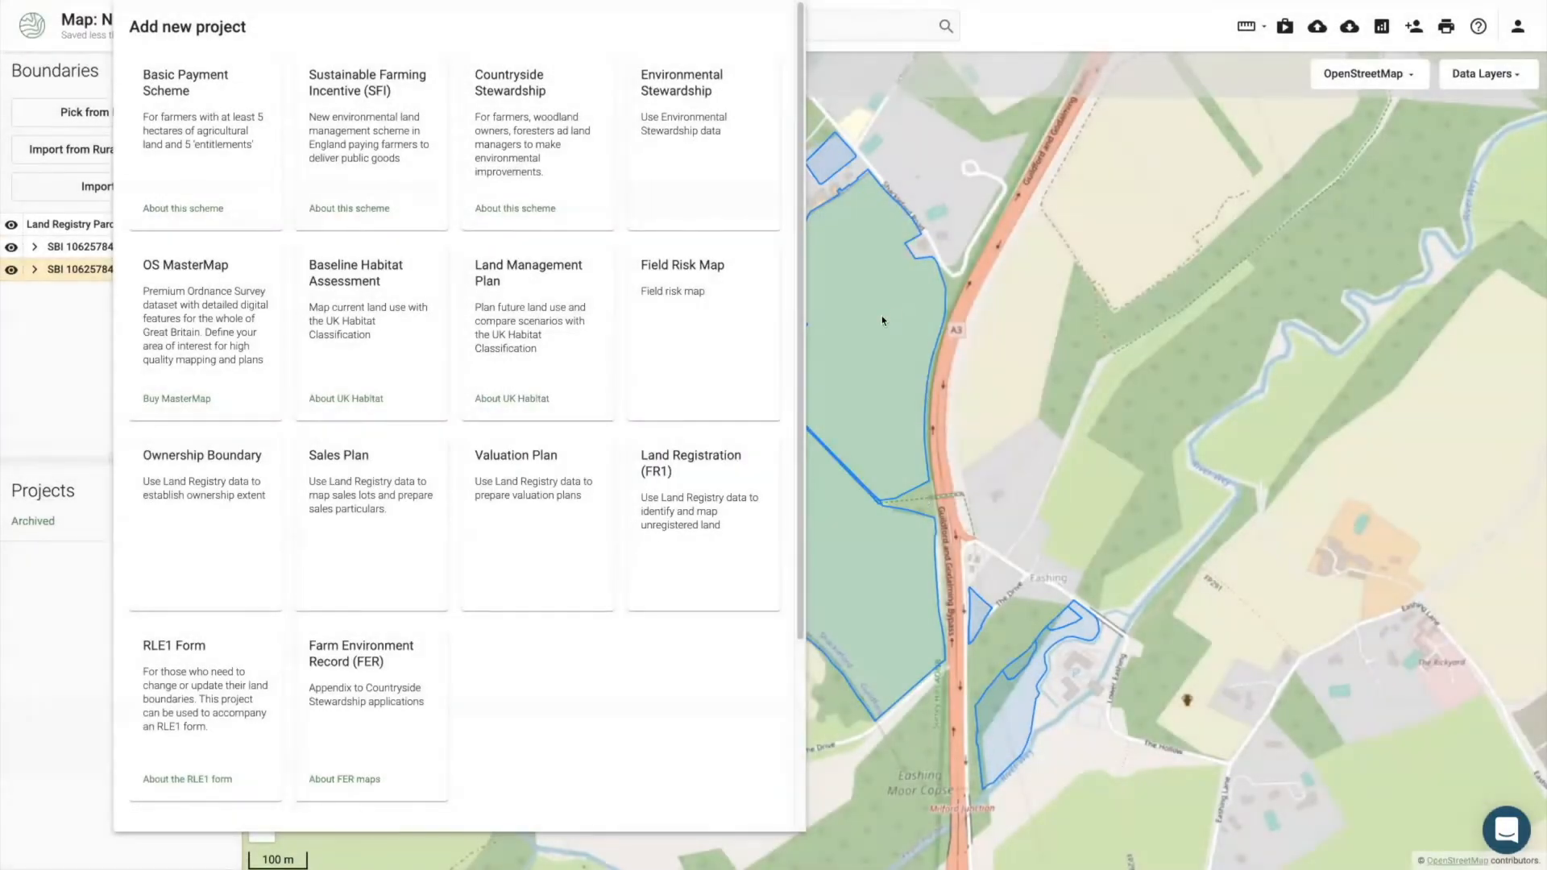
{"action": "left_click", "coordinate": [866, 333]}
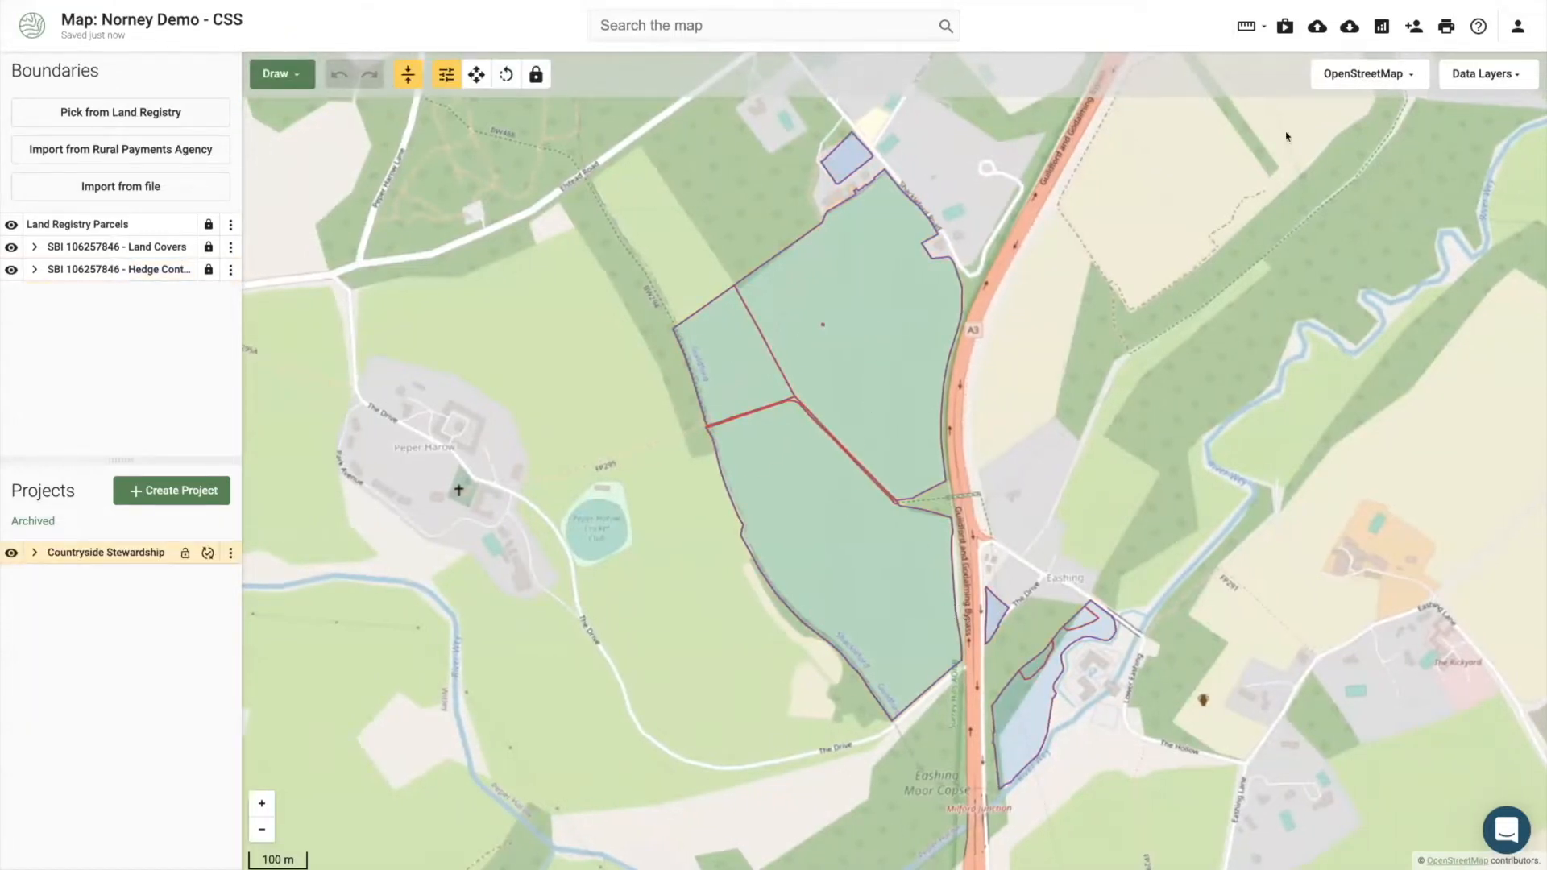
Step: Switch the basemap to Bing Imagery and select the large upper field parcel
{"action": "left_click", "coordinate": [1370, 71]}
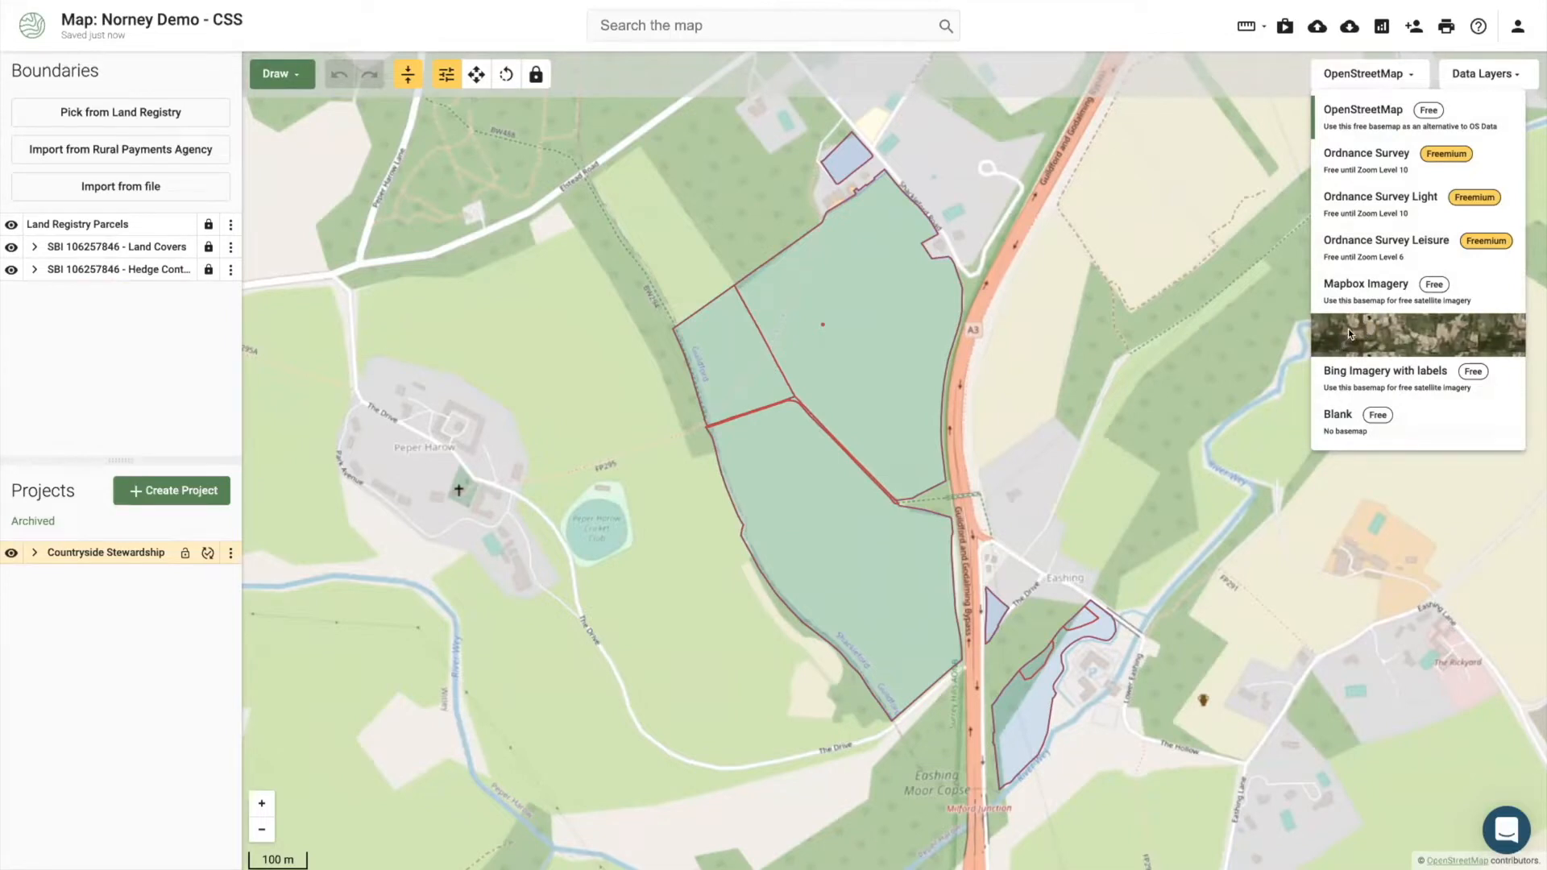
{"action": "left_click", "coordinate": [1347, 329]}
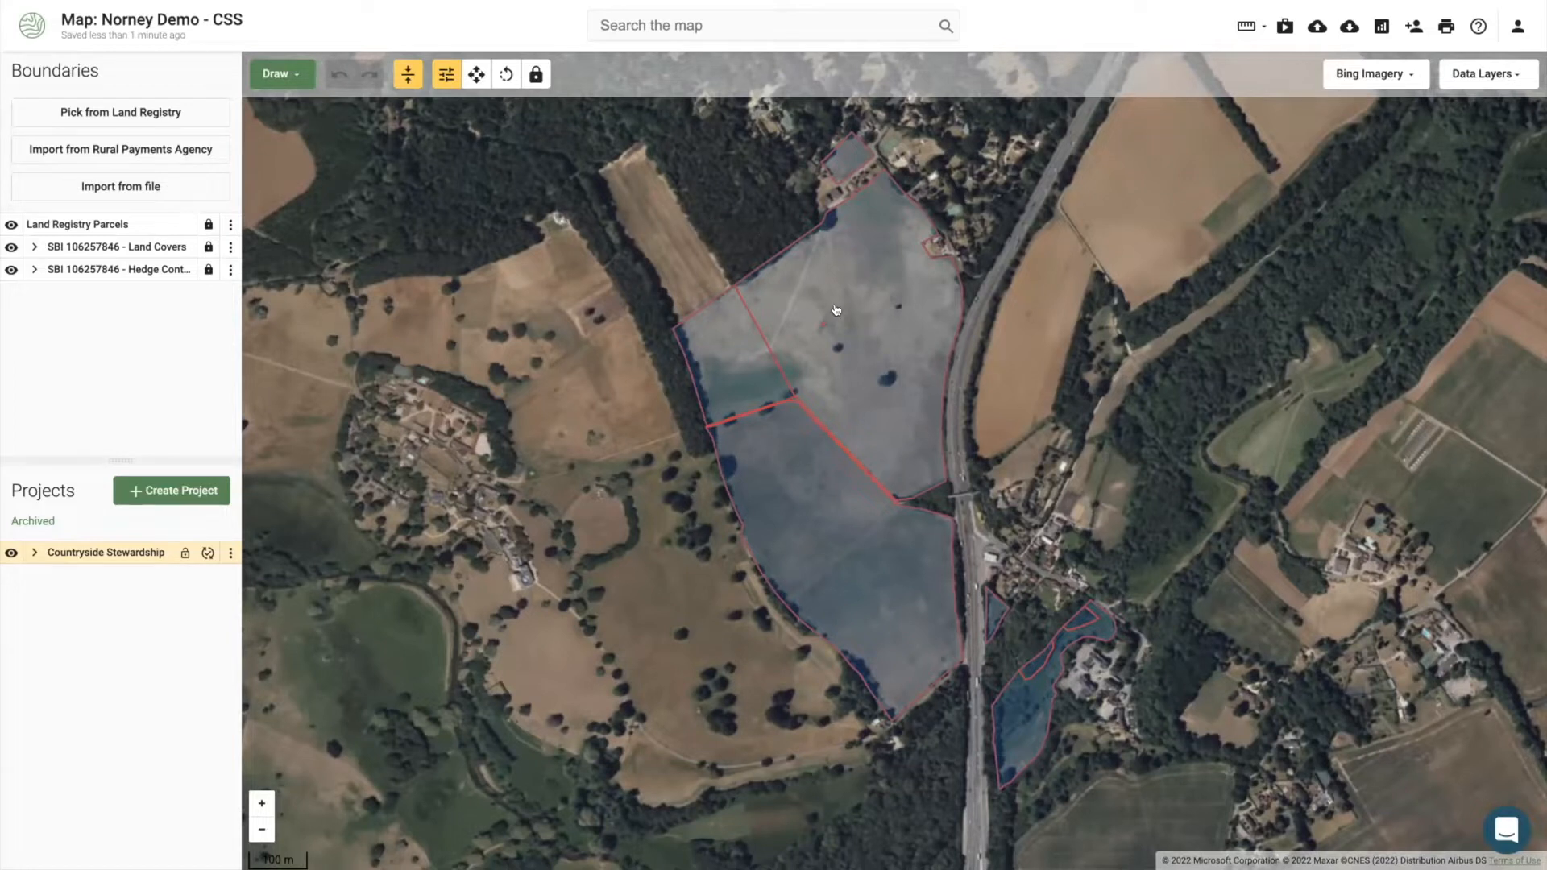
{"action": "left_click", "coordinate": [864, 321]}
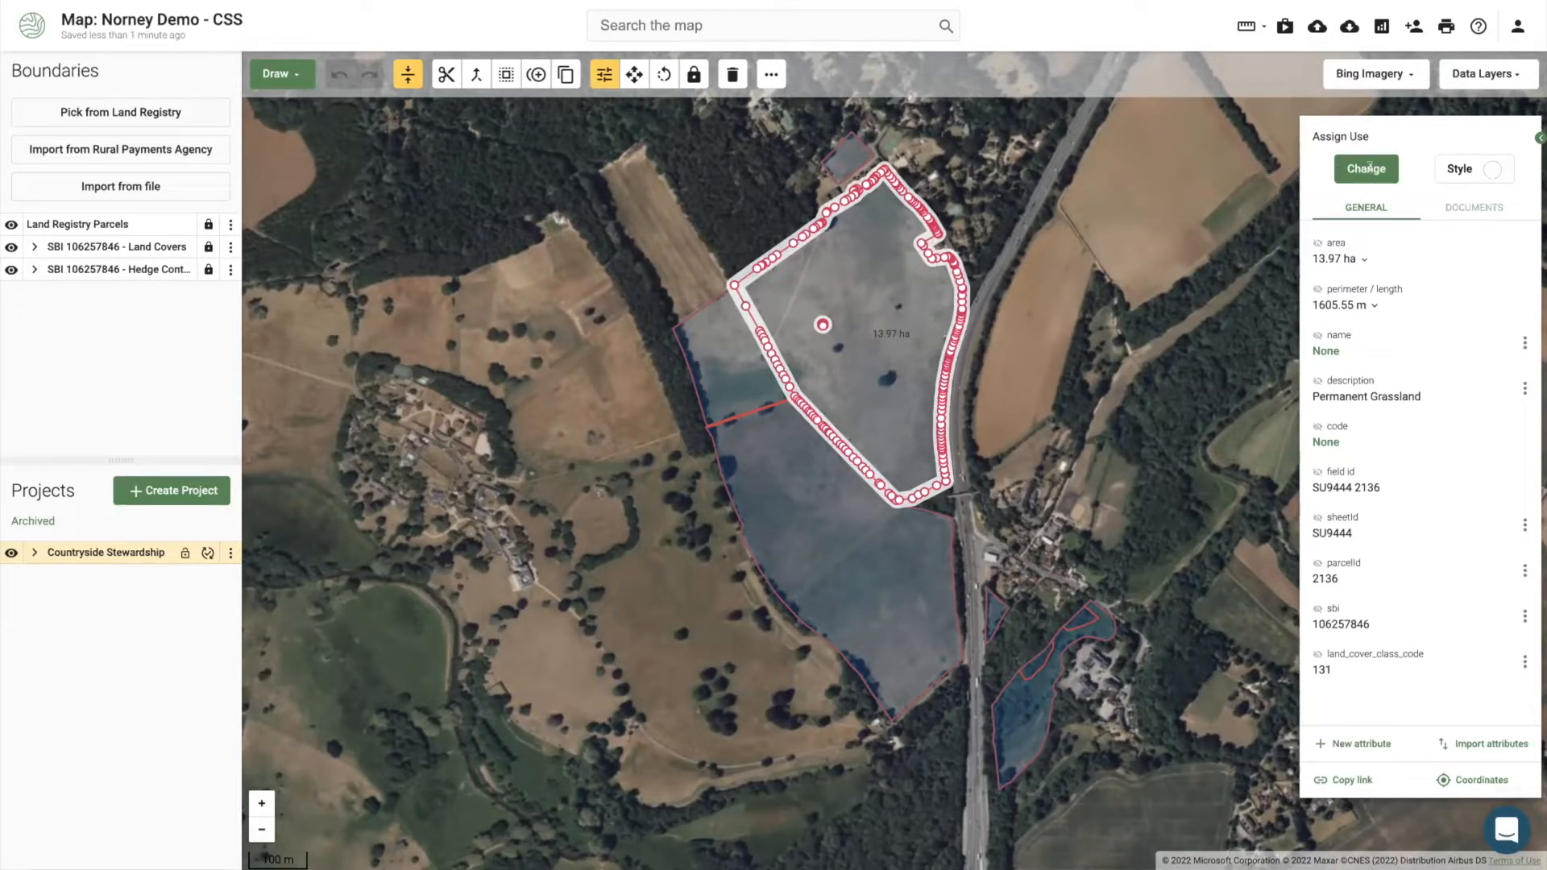
Step: Search the large upper field's assignable features for 'gs2' to change its use
{"action": "left_click", "coordinate": [1370, 168]}
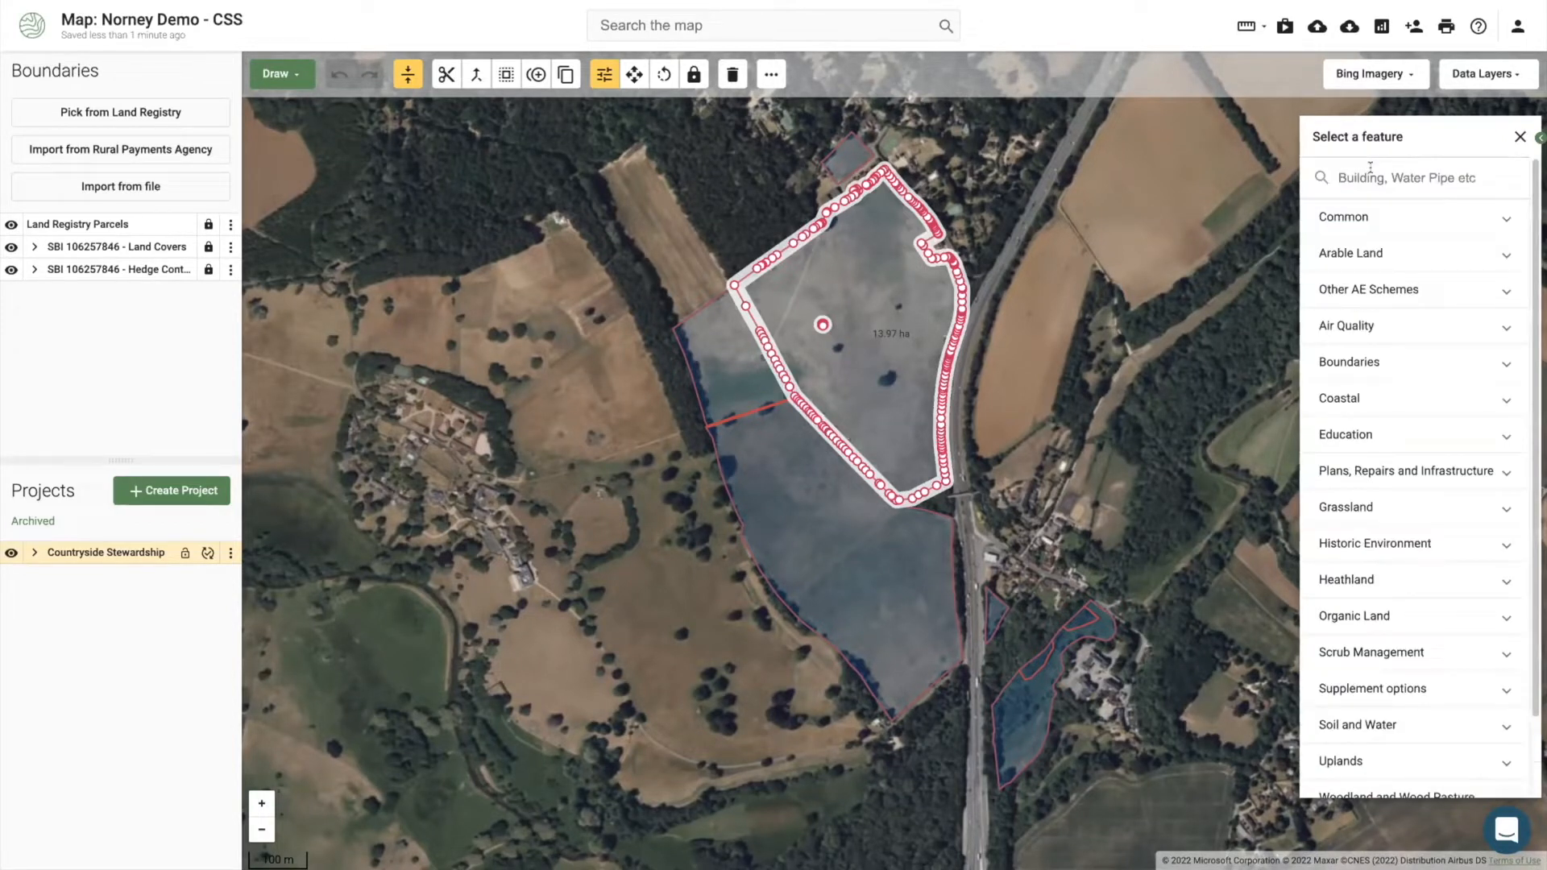
{"action": "type", "text": "gs2"}
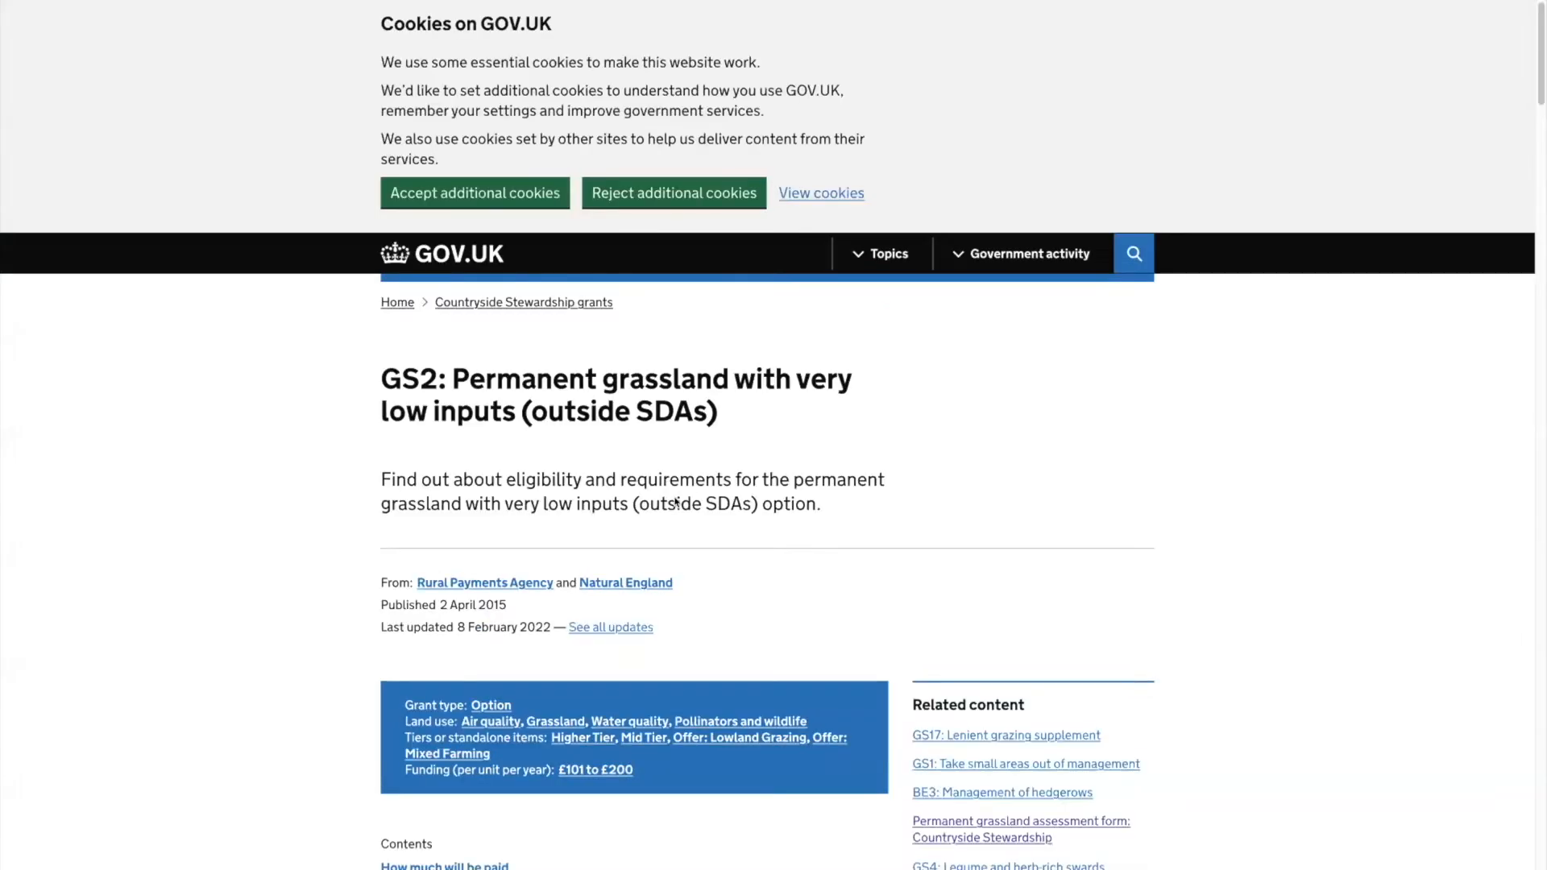
Step: Skim the GOV.UK GS2 guidance confirming £132 per hectare, then return to The Land App
{"action": "scroll", "coordinate": [670, 504], "scroll_direction": "down", "scroll_amount": 8}
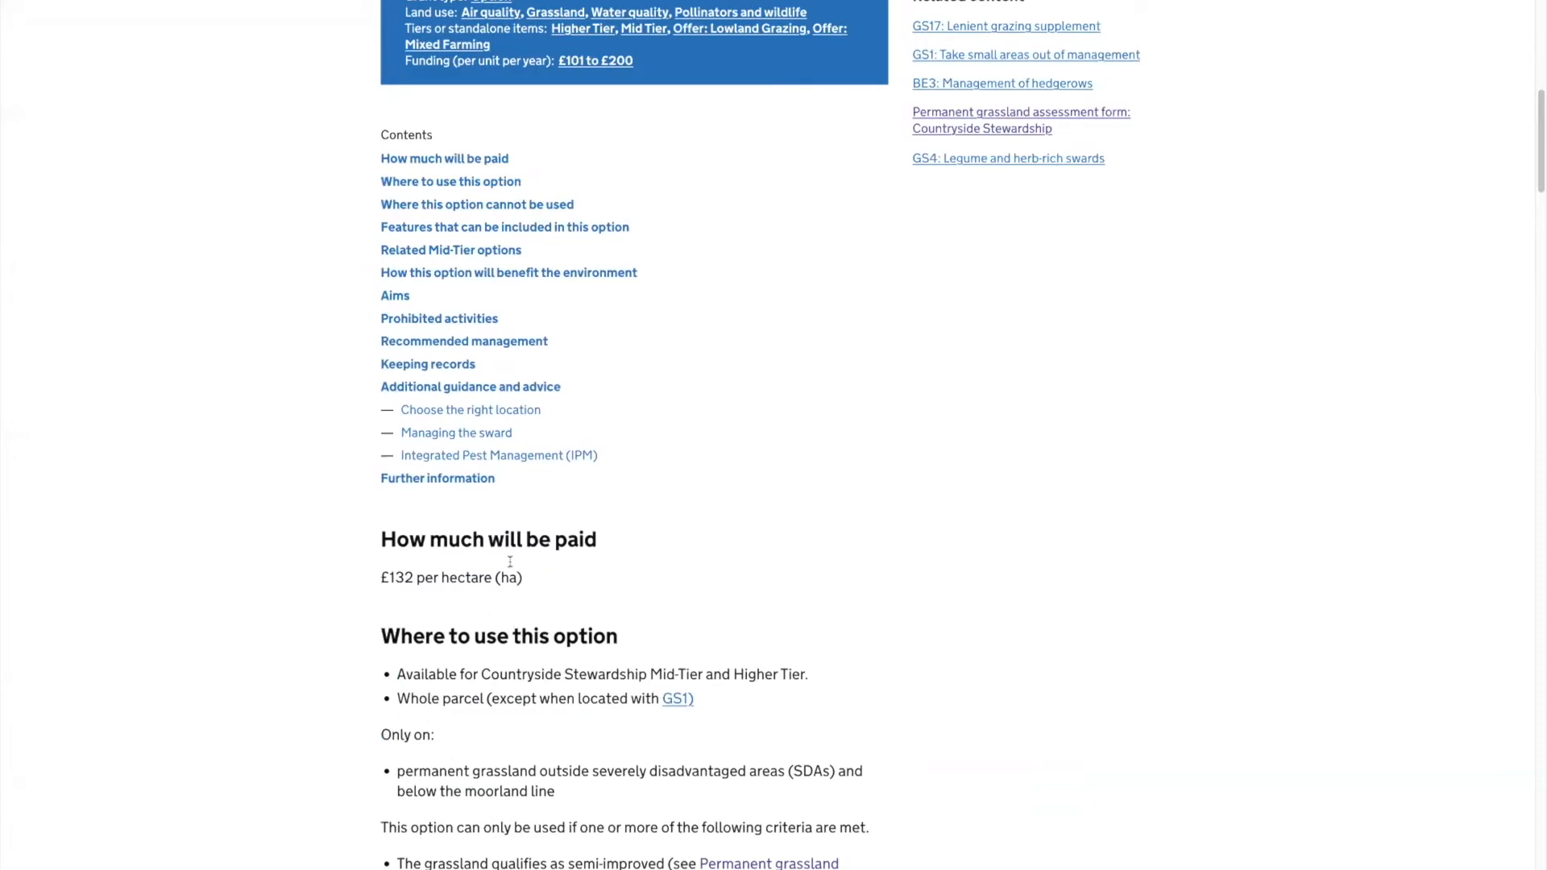
{"action": "scroll", "coordinate": [520, 564], "scroll_direction": "up", "scroll_amount": 8}
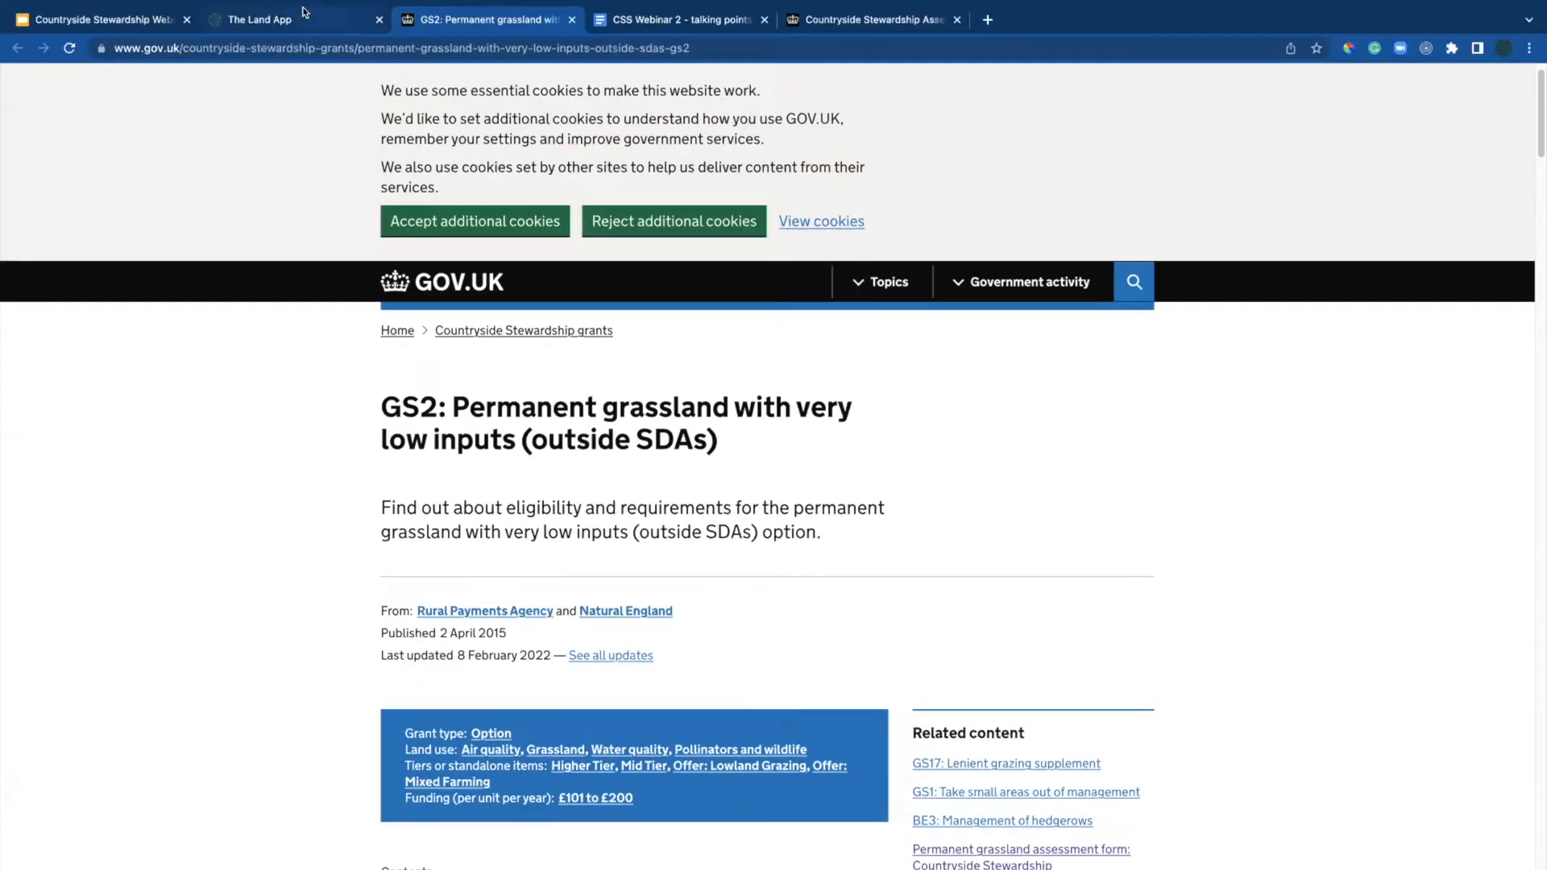
{"action": "left_click", "coordinate": [266, 19]}
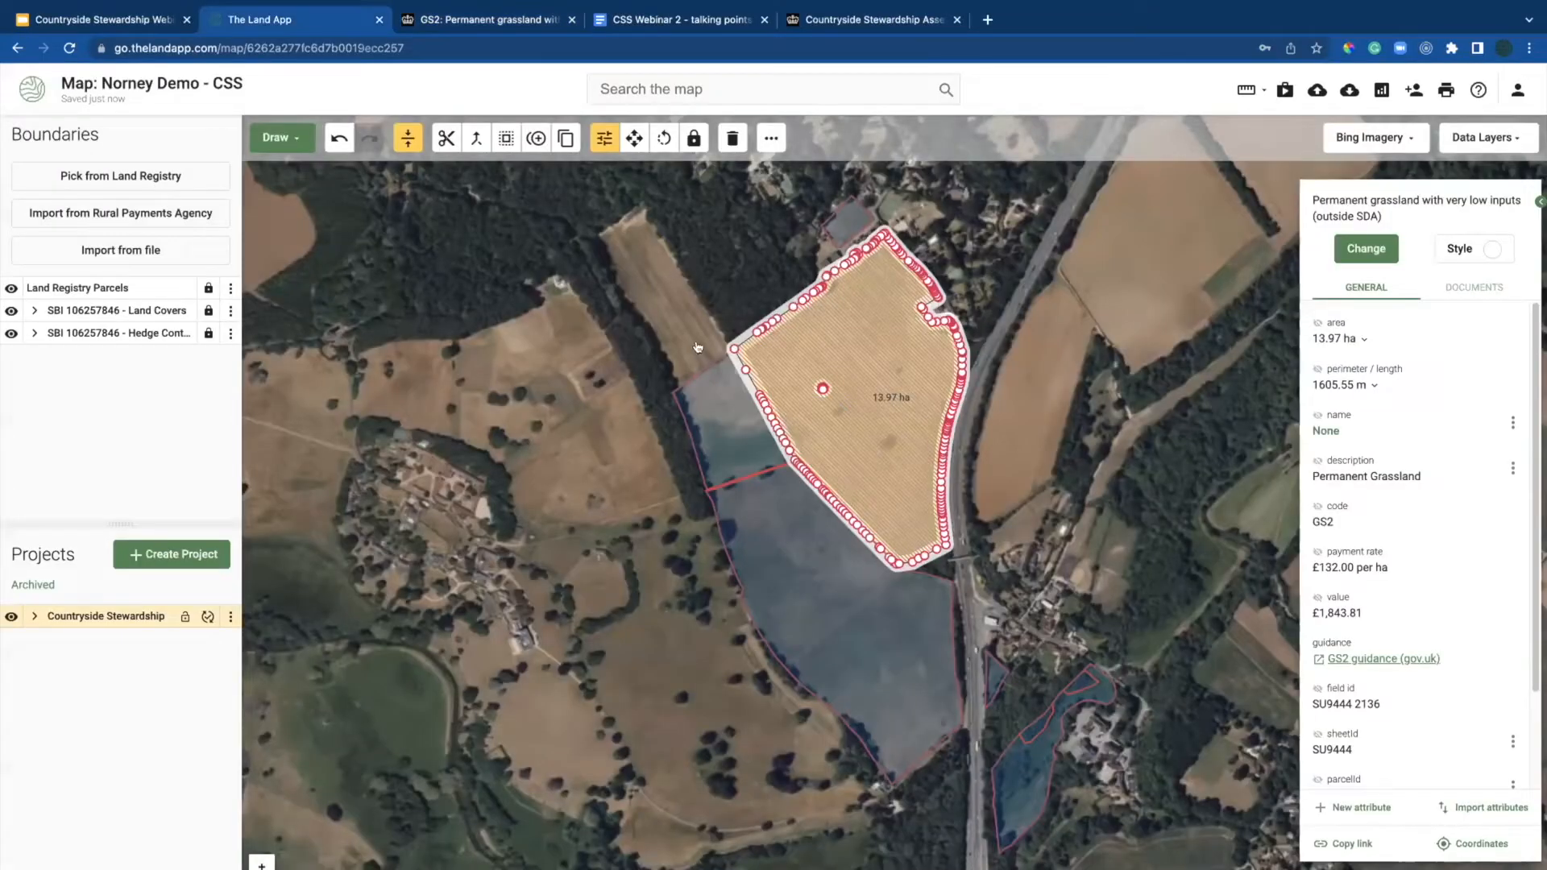
Step: Deselect, zoom in on the hatched GS2 field and select it again
{"action": "left_click", "coordinate": [743, 435]}
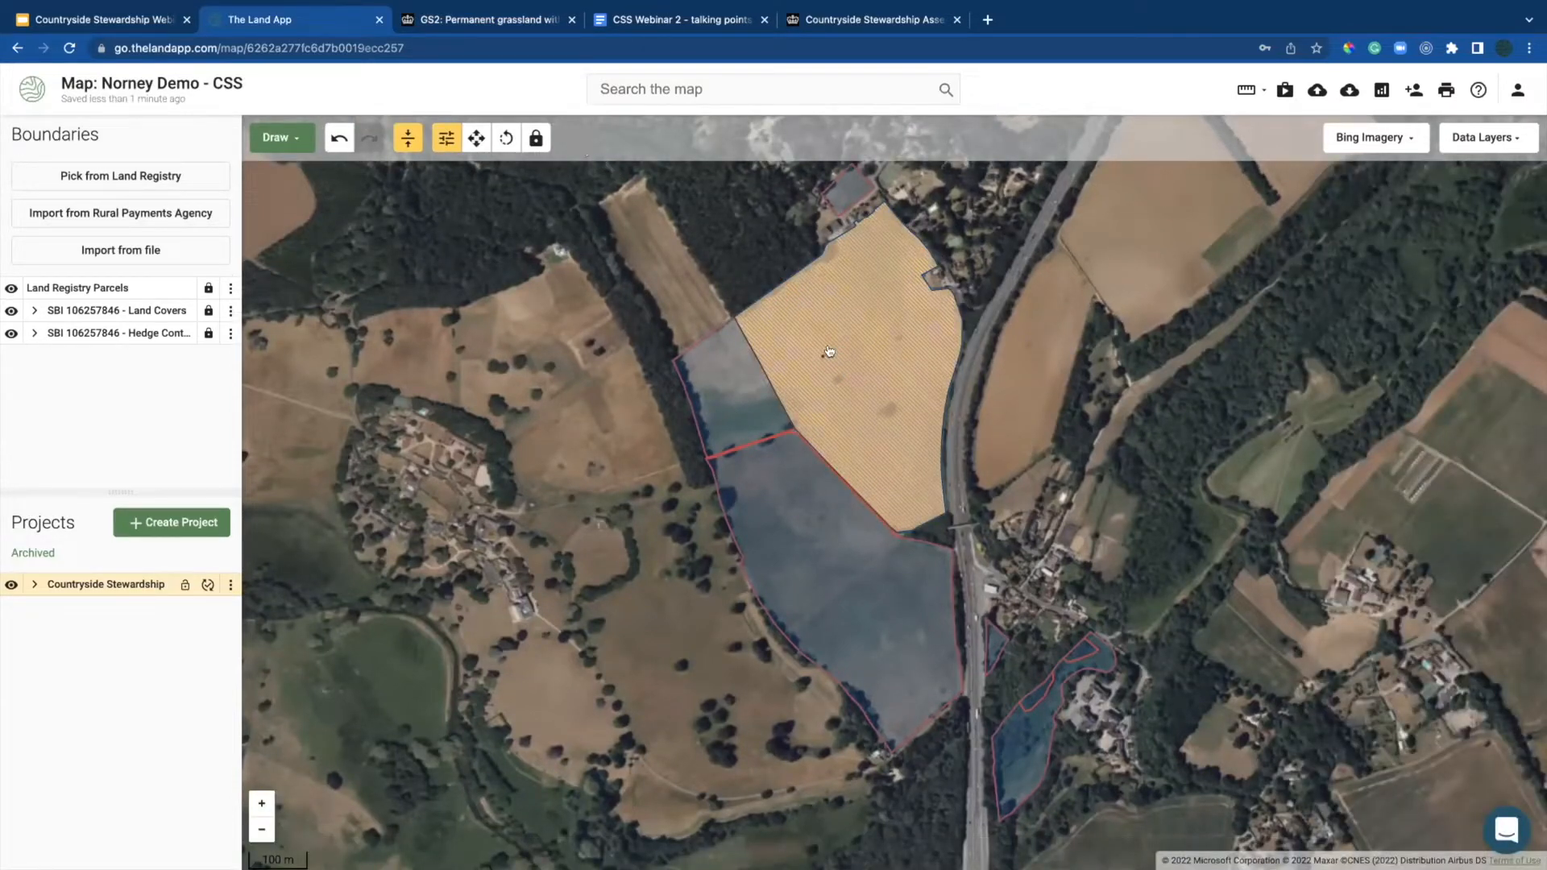
{"action": "scroll", "coordinate": [823, 351], "scroll_direction": "up", "scroll_amount": 1}
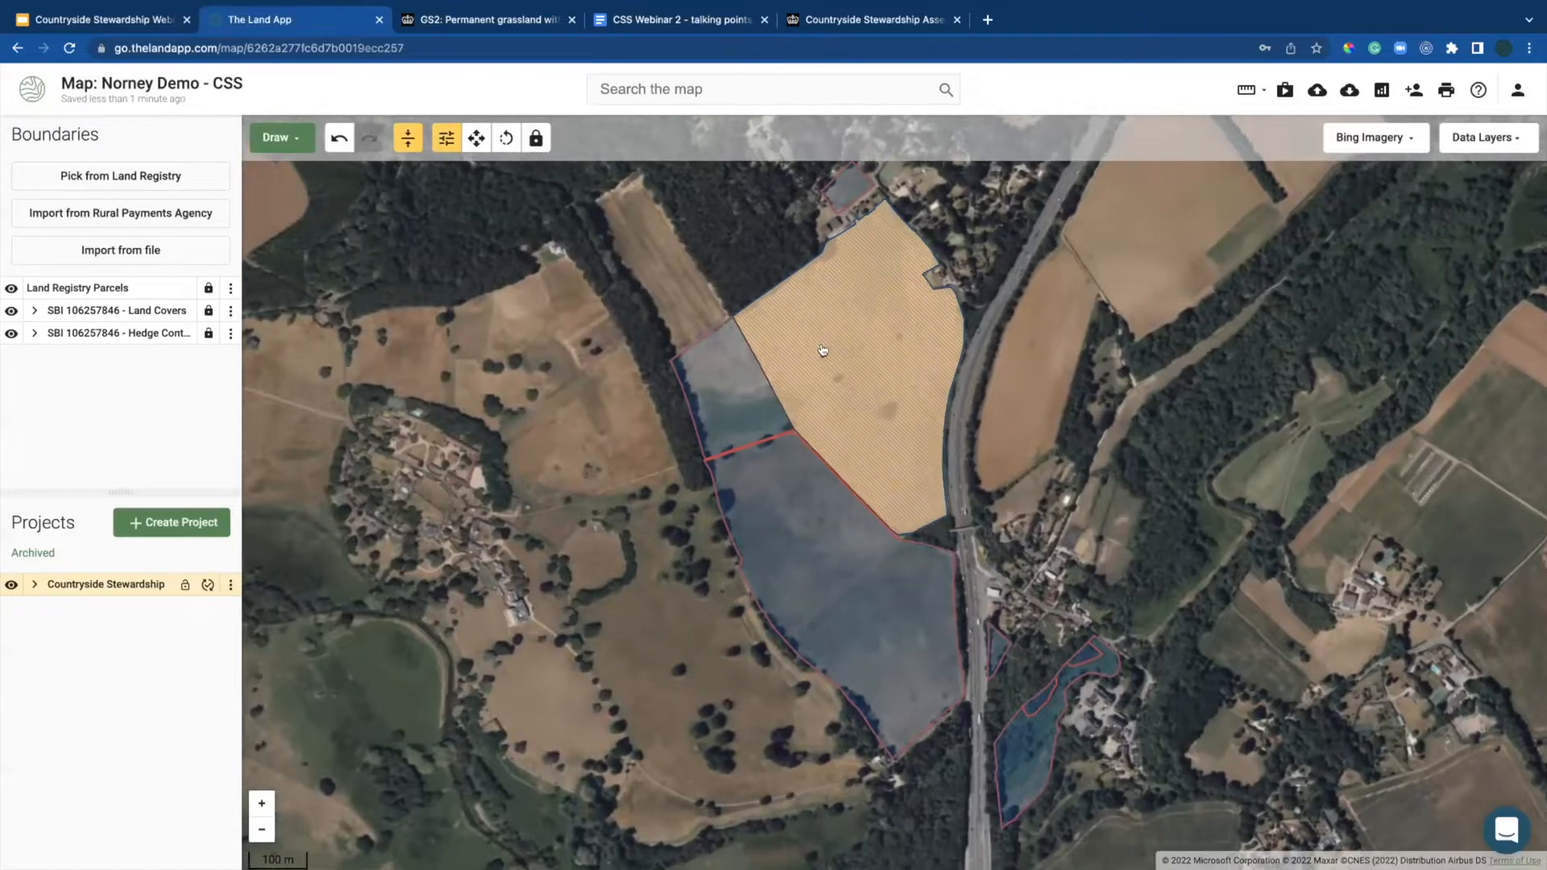
{"action": "scroll", "coordinate": [823, 351], "scroll_direction": "up", "scroll_amount": 2}
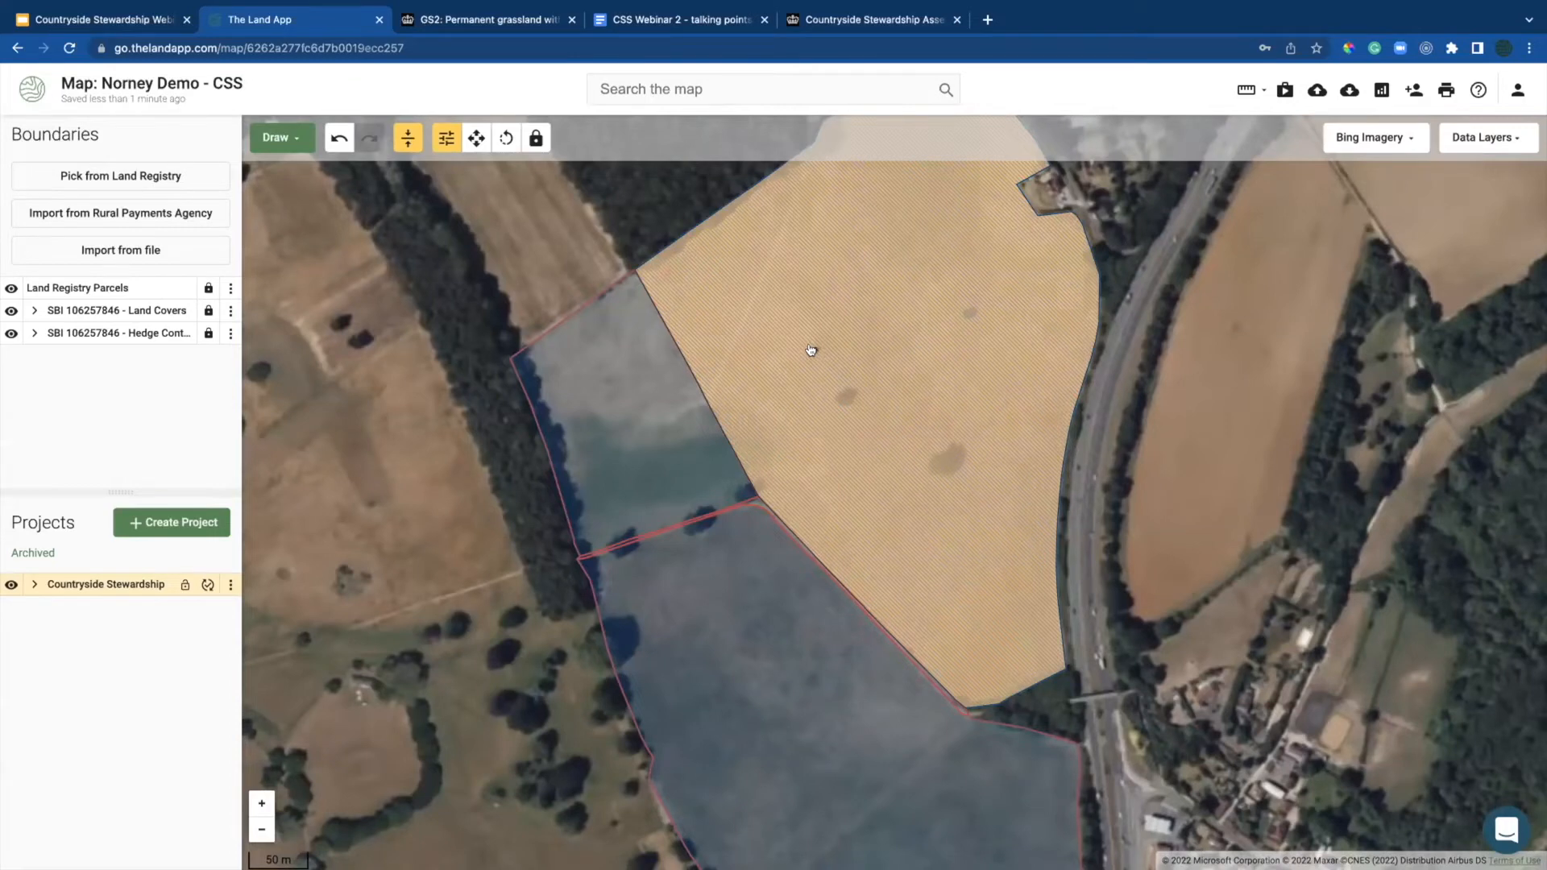
{"action": "scroll", "coordinate": [811, 349], "scroll_direction": "up", "scroll_amount": 2}
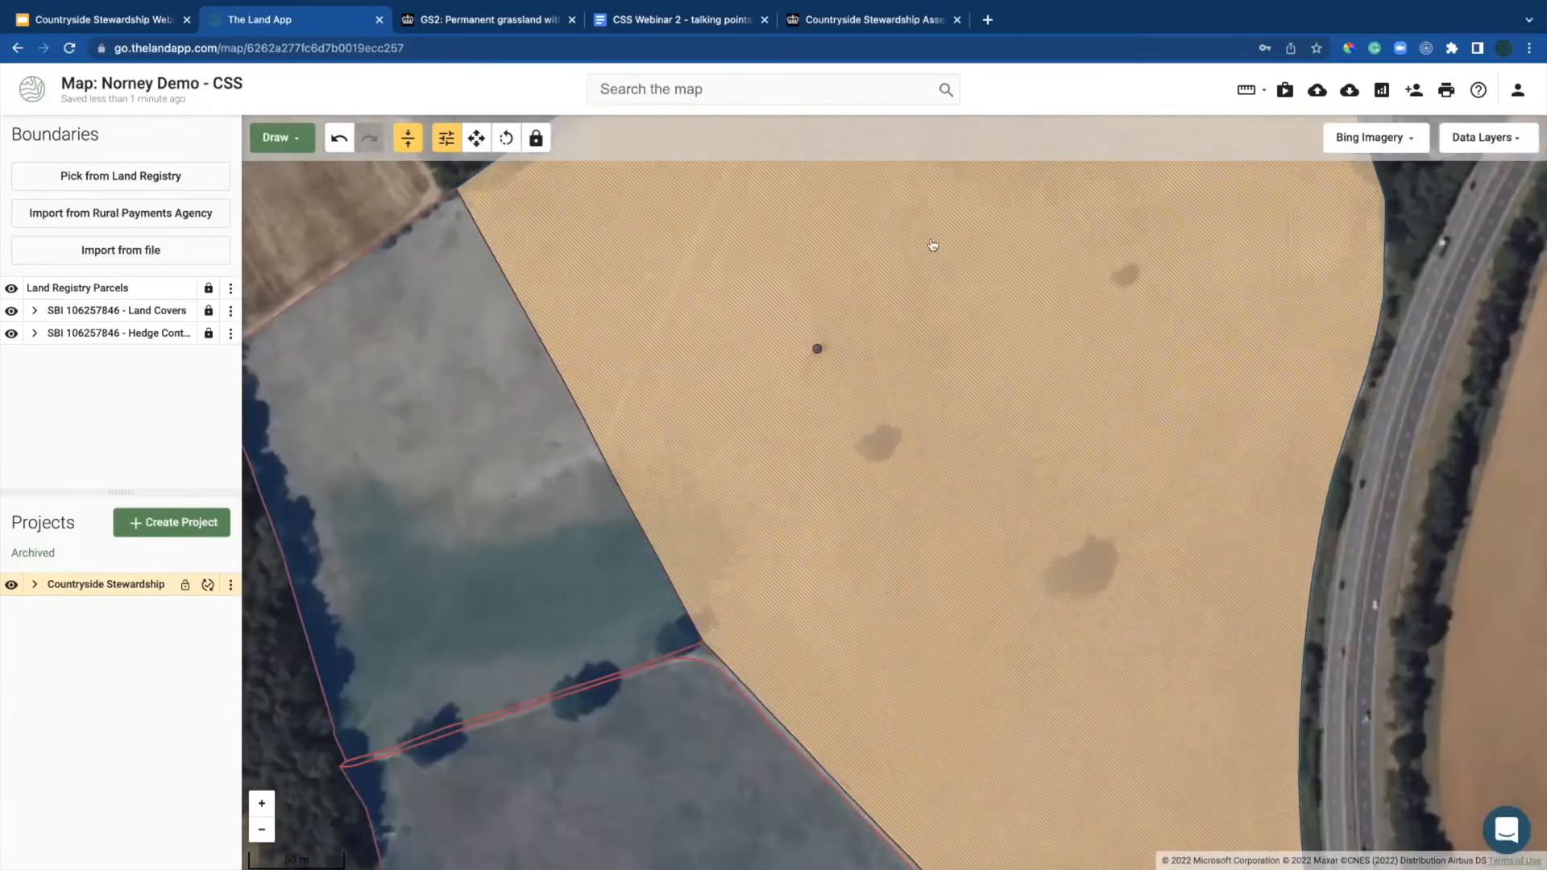
{"action": "left_click", "coordinate": [932, 246]}
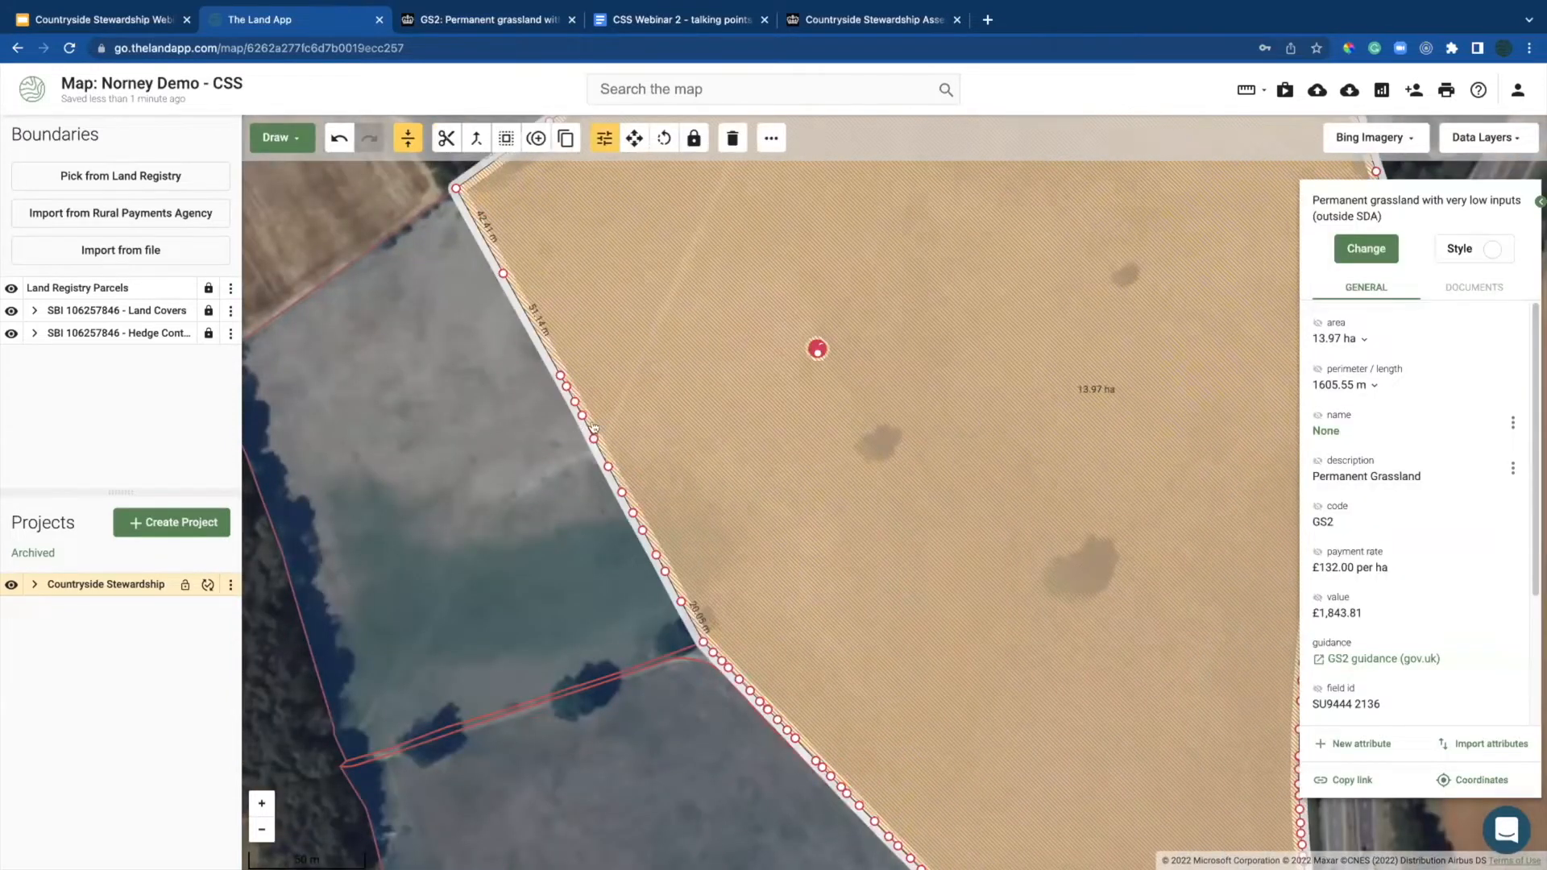
Step: Zoom onto the red point marker inside the field and inspect its Hard Standings description
{"action": "double_click", "coordinate": [815, 344]}
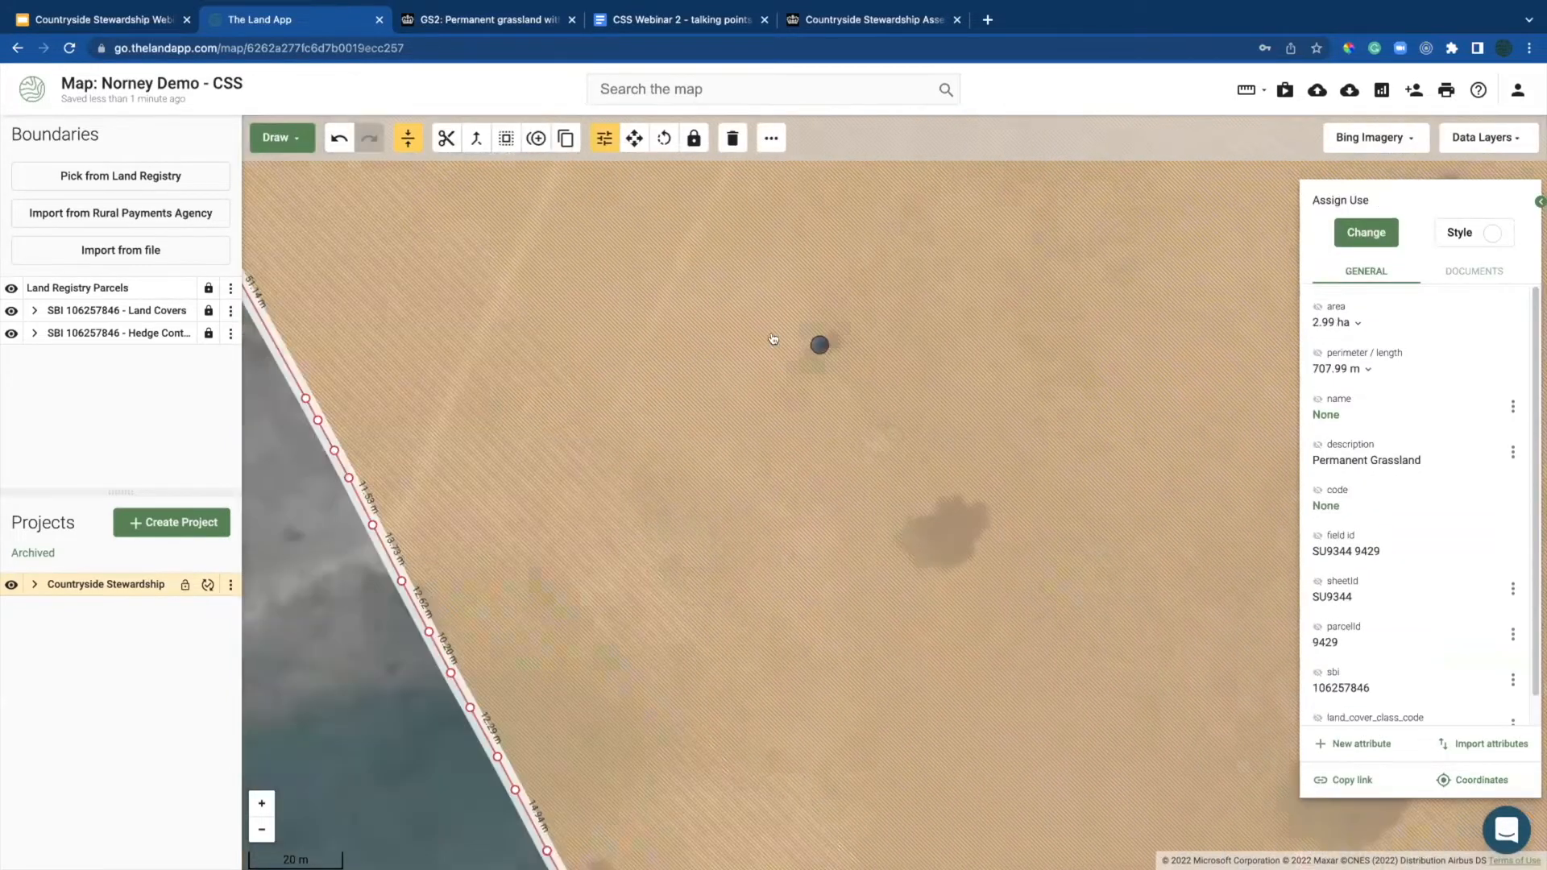
{"action": "left_click", "coordinate": [817, 342]}
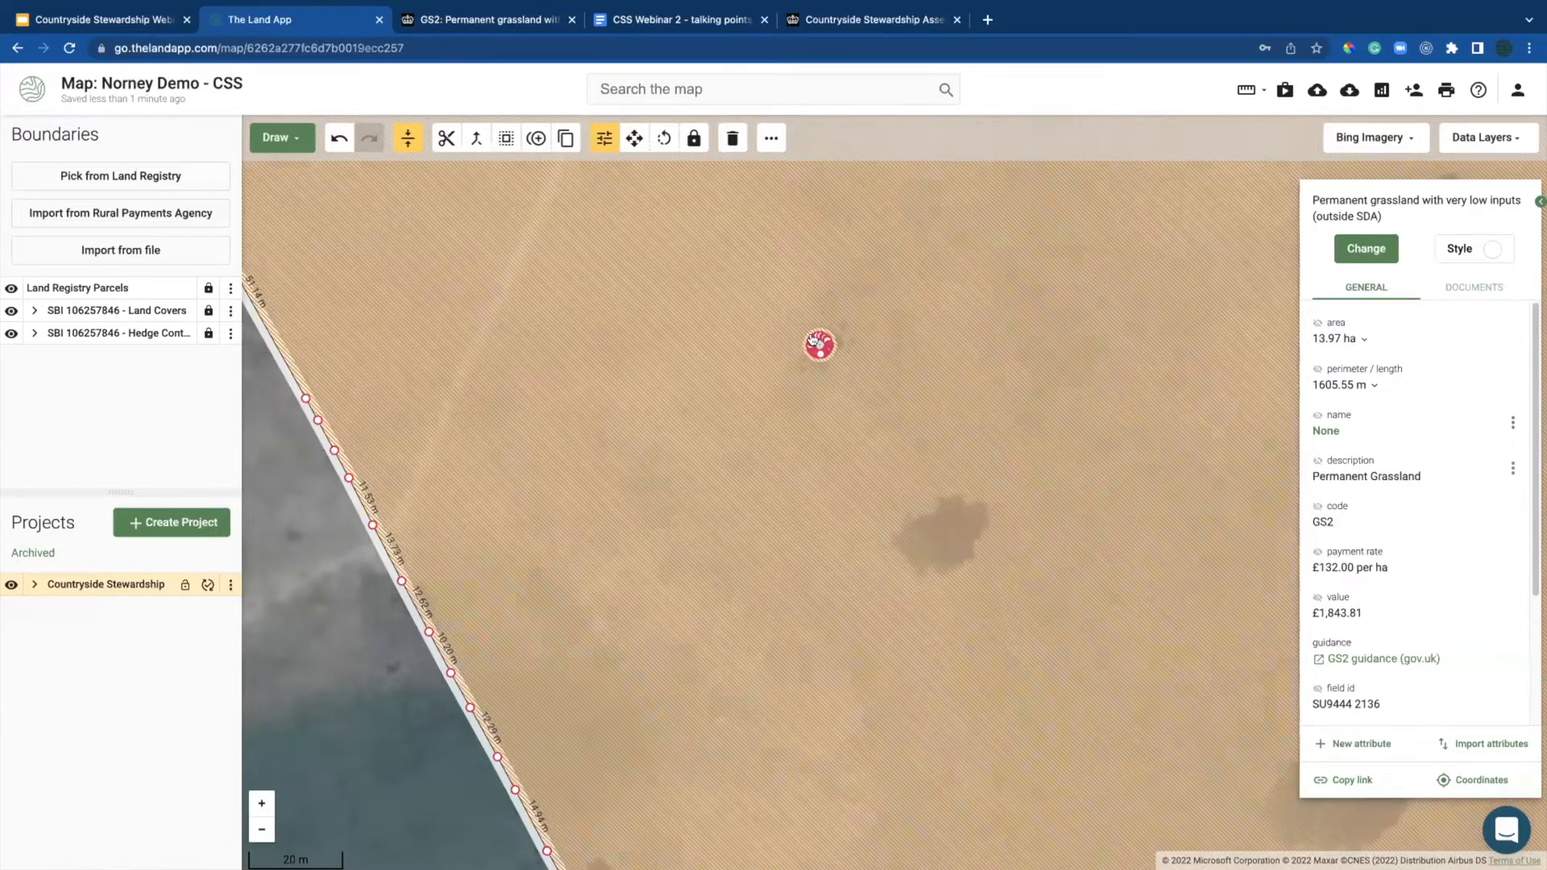
{"action": "scroll", "coordinate": [814, 342], "scroll_direction": "up", "scroll_amount": 1}
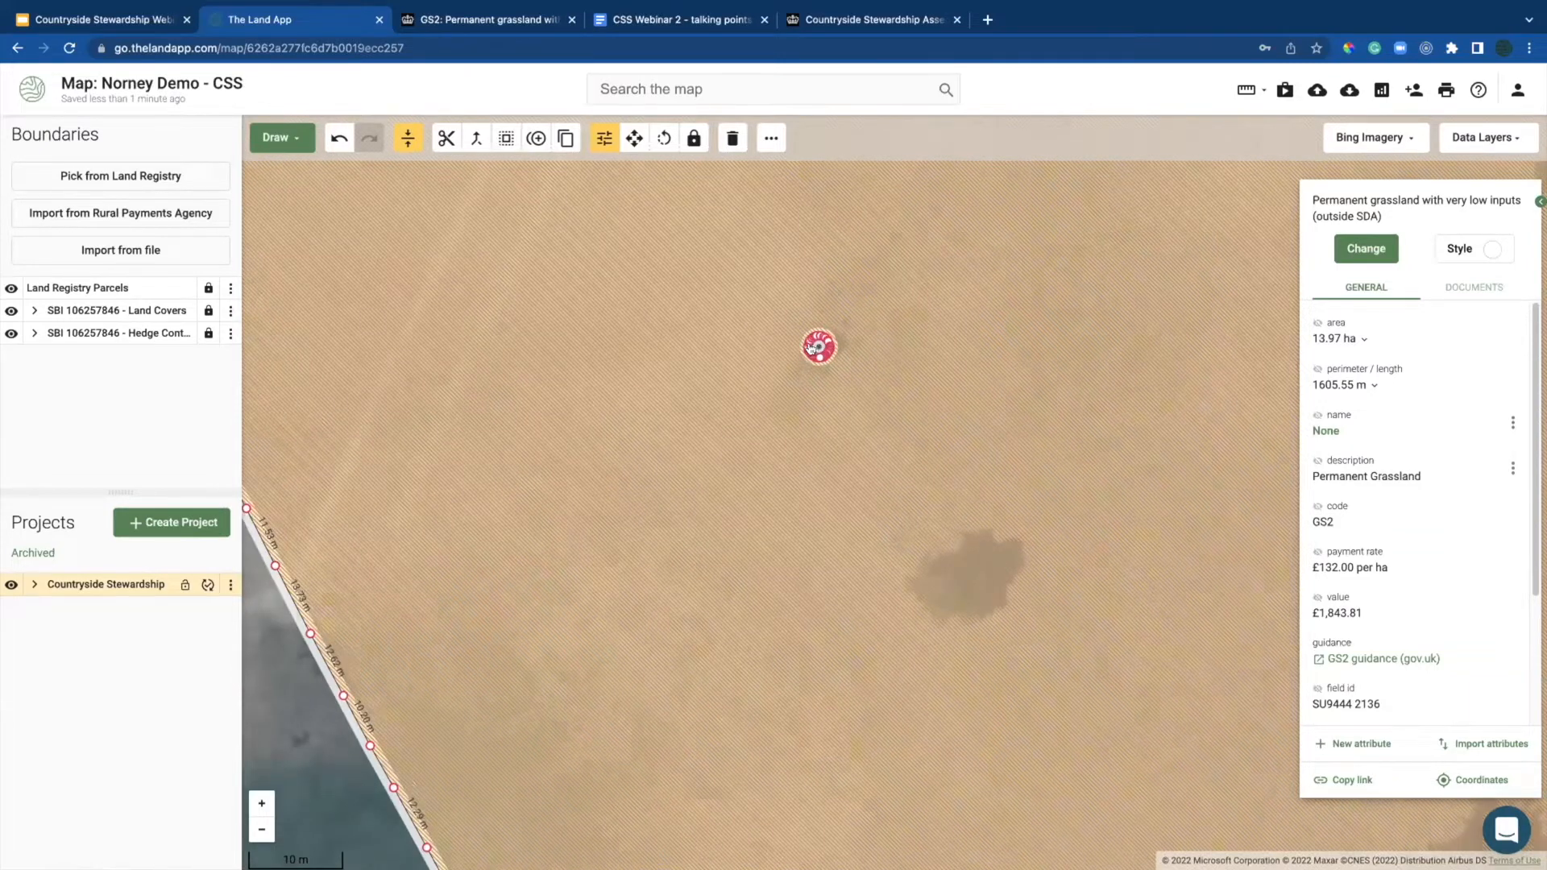
{"action": "scroll", "coordinate": [810, 348], "scroll_direction": "up", "scroll_amount": 1}
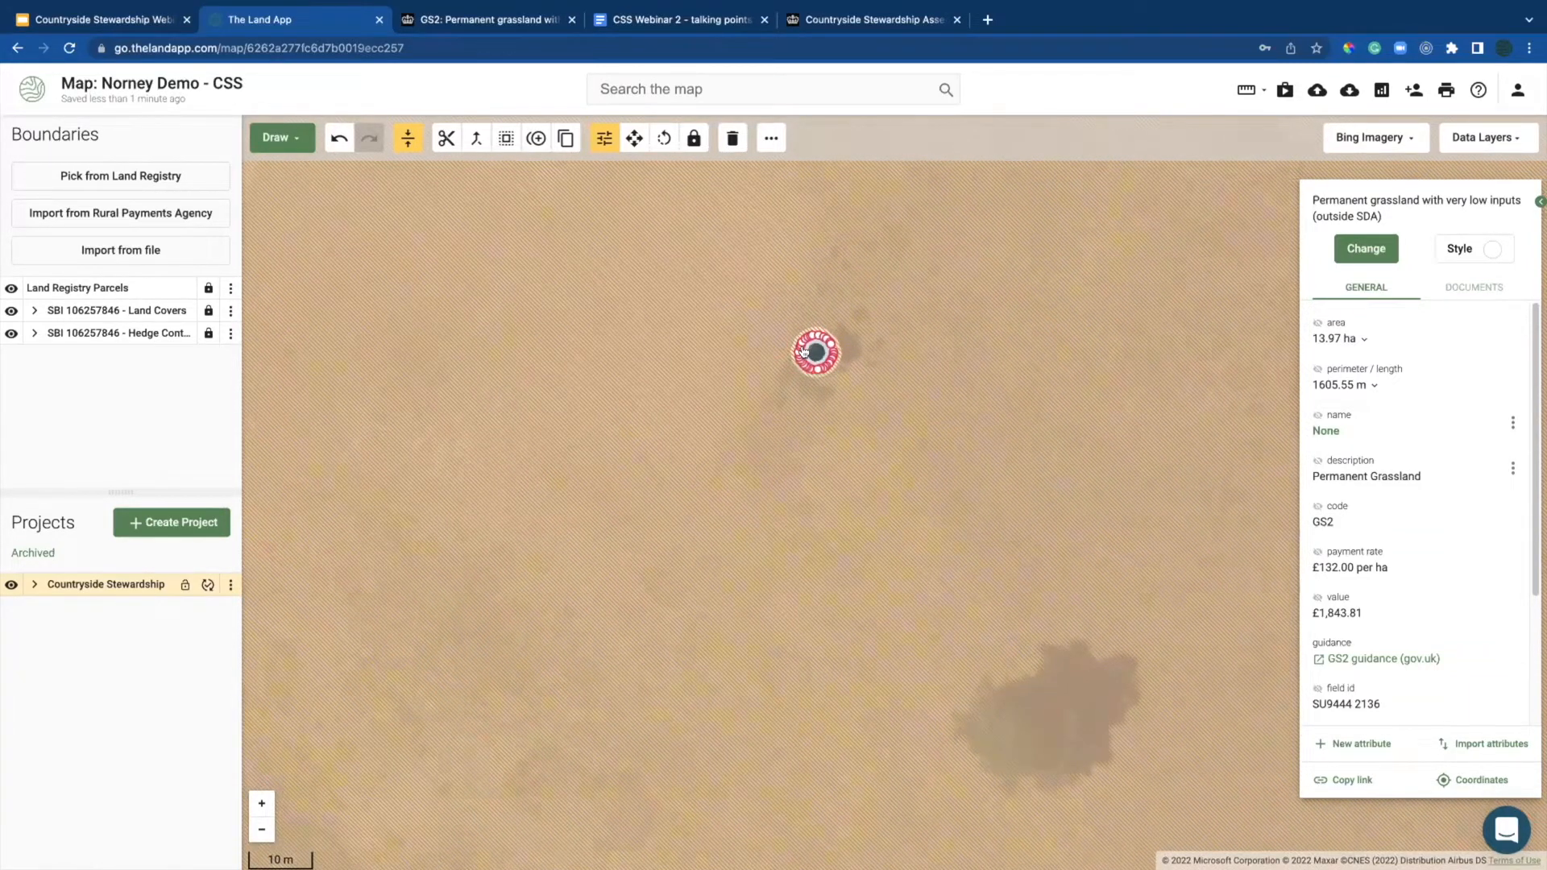
{"action": "scroll", "coordinate": [804, 350], "scroll_direction": "up", "scroll_amount": 1}
{"action": "left_click", "coordinate": [804, 350]}
{"action": "left_click_drag", "start_coordinate": [1406, 464], "coordinate": [1307, 460]}
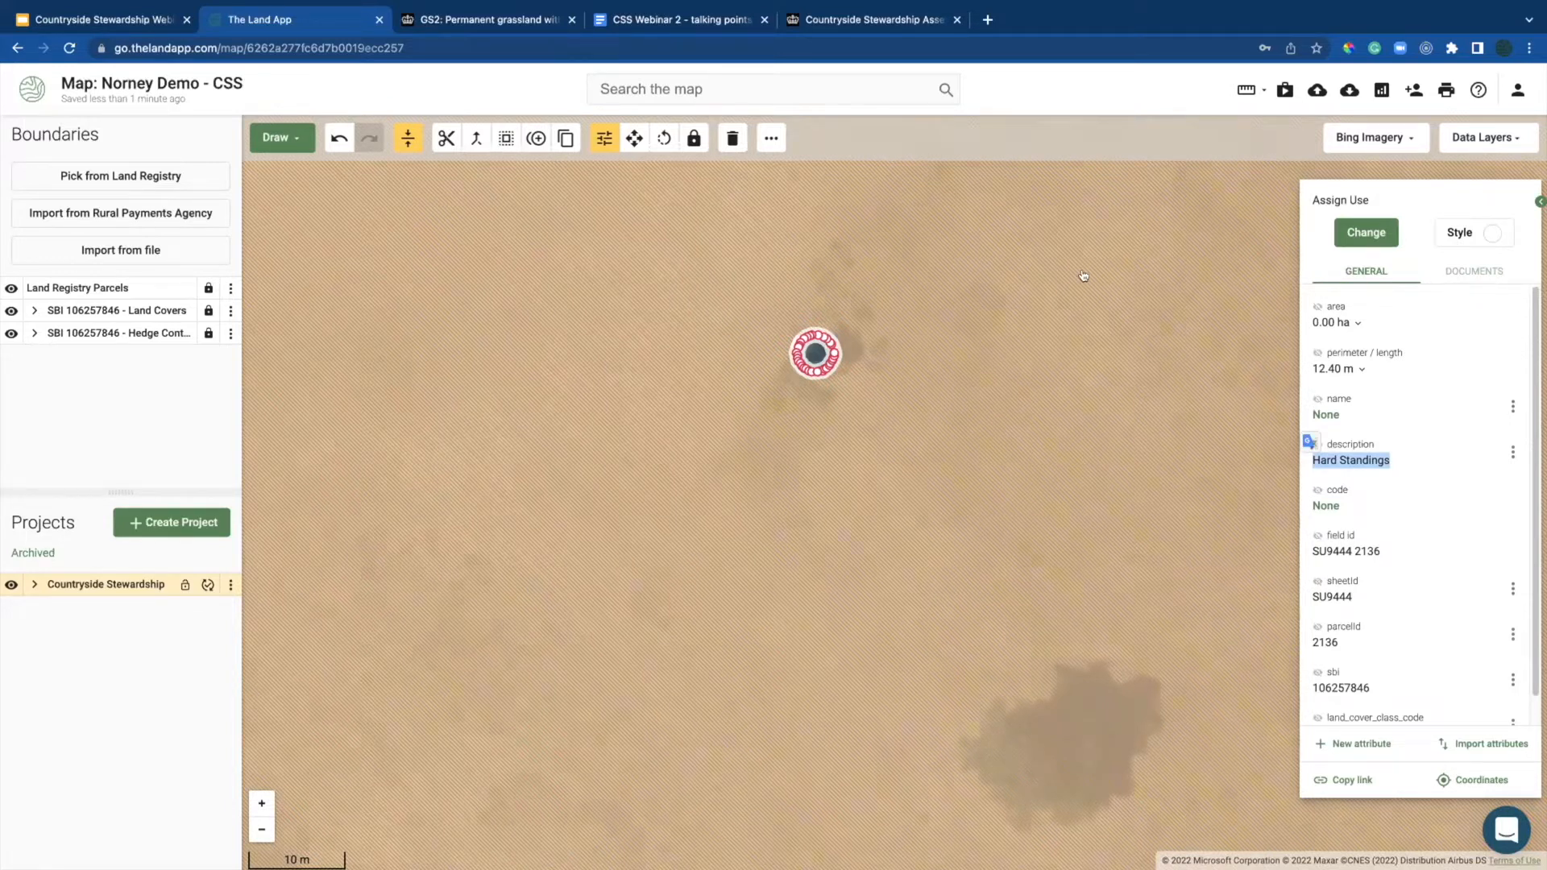
{"action": "left_click", "coordinate": [765, 20]}
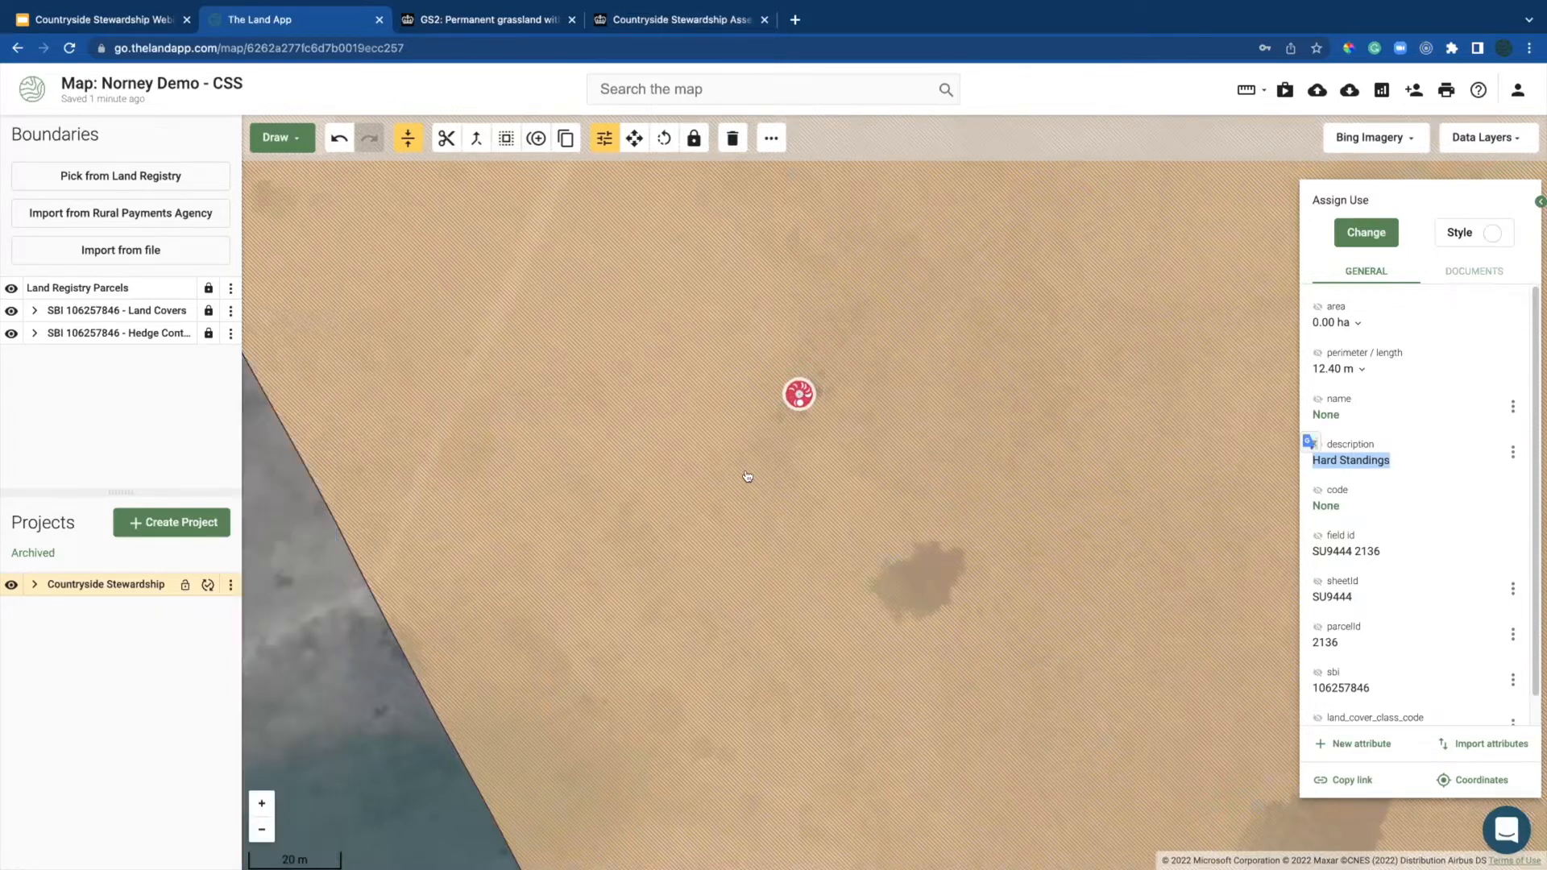
Step: Zoom out and pan to reselect the large field, showing GS2 at 13.97 ha
{"action": "scroll", "coordinate": [748, 477], "scroll_direction": "down", "scroll_amount": 2}
{"action": "scroll", "coordinate": [752, 466], "scroll_direction": "down", "scroll_amount": 1}
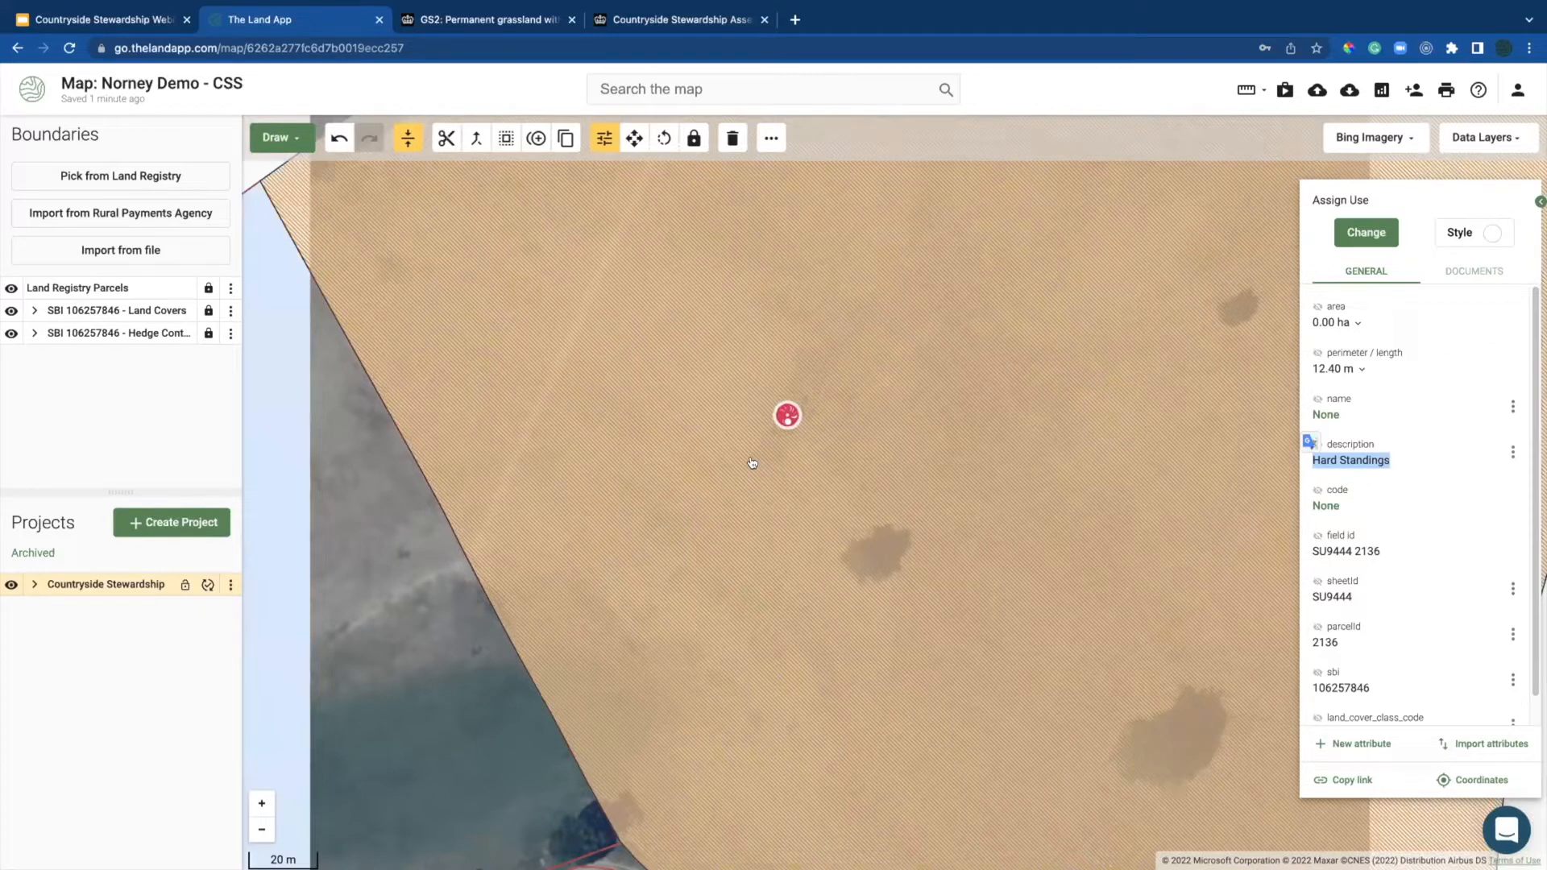
{"action": "scroll", "coordinate": [751, 463], "scroll_direction": "down", "scroll_amount": 3}
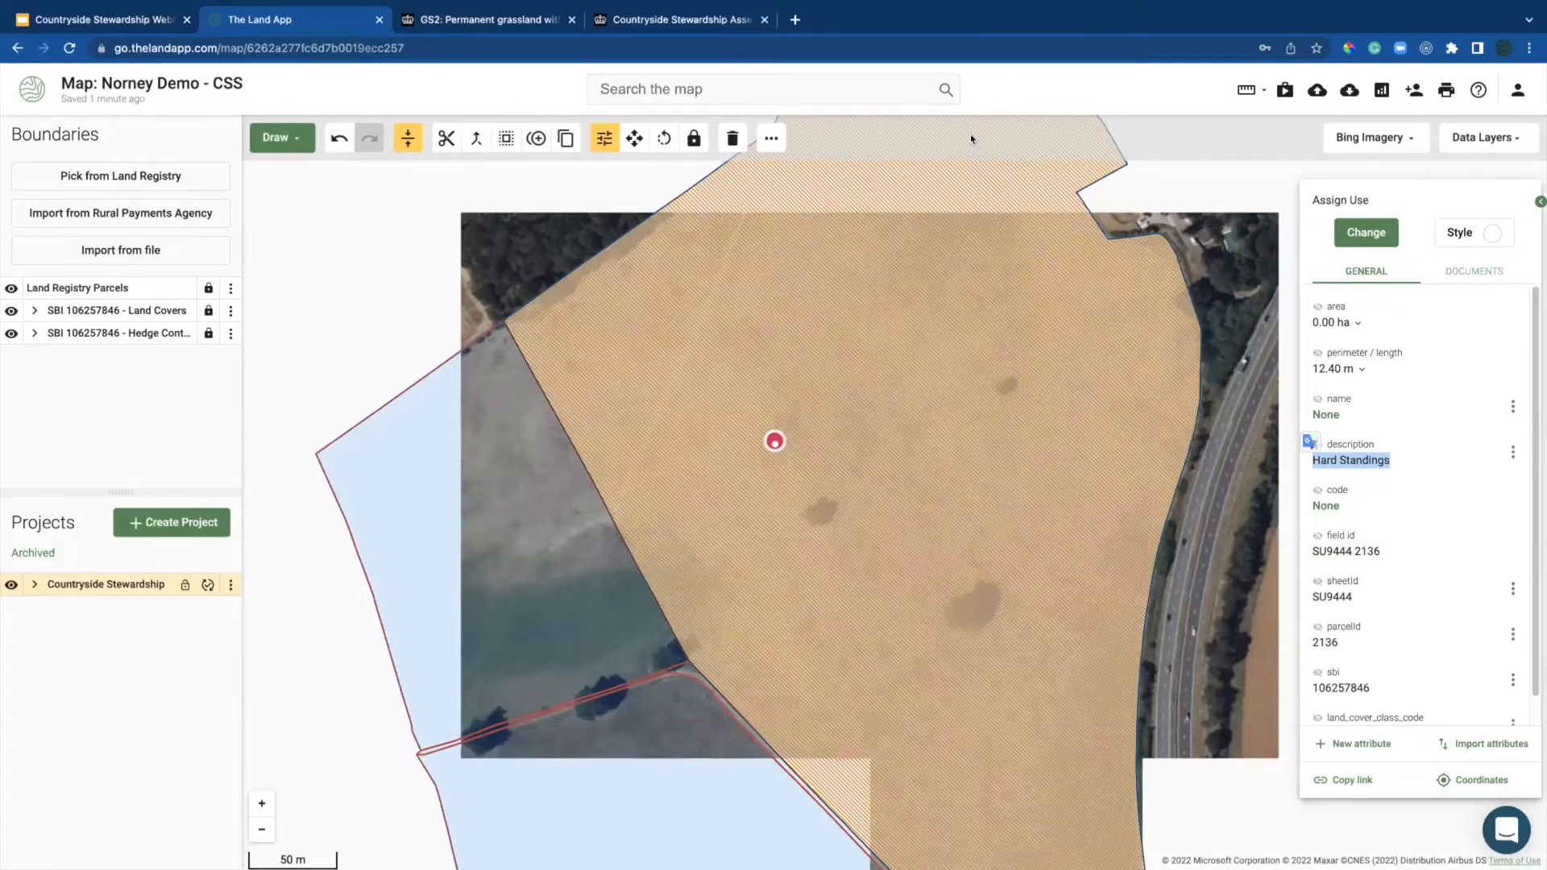
{"action": "left_click_drag", "start_coordinate": [742, 458], "coordinate": [688, 412]}
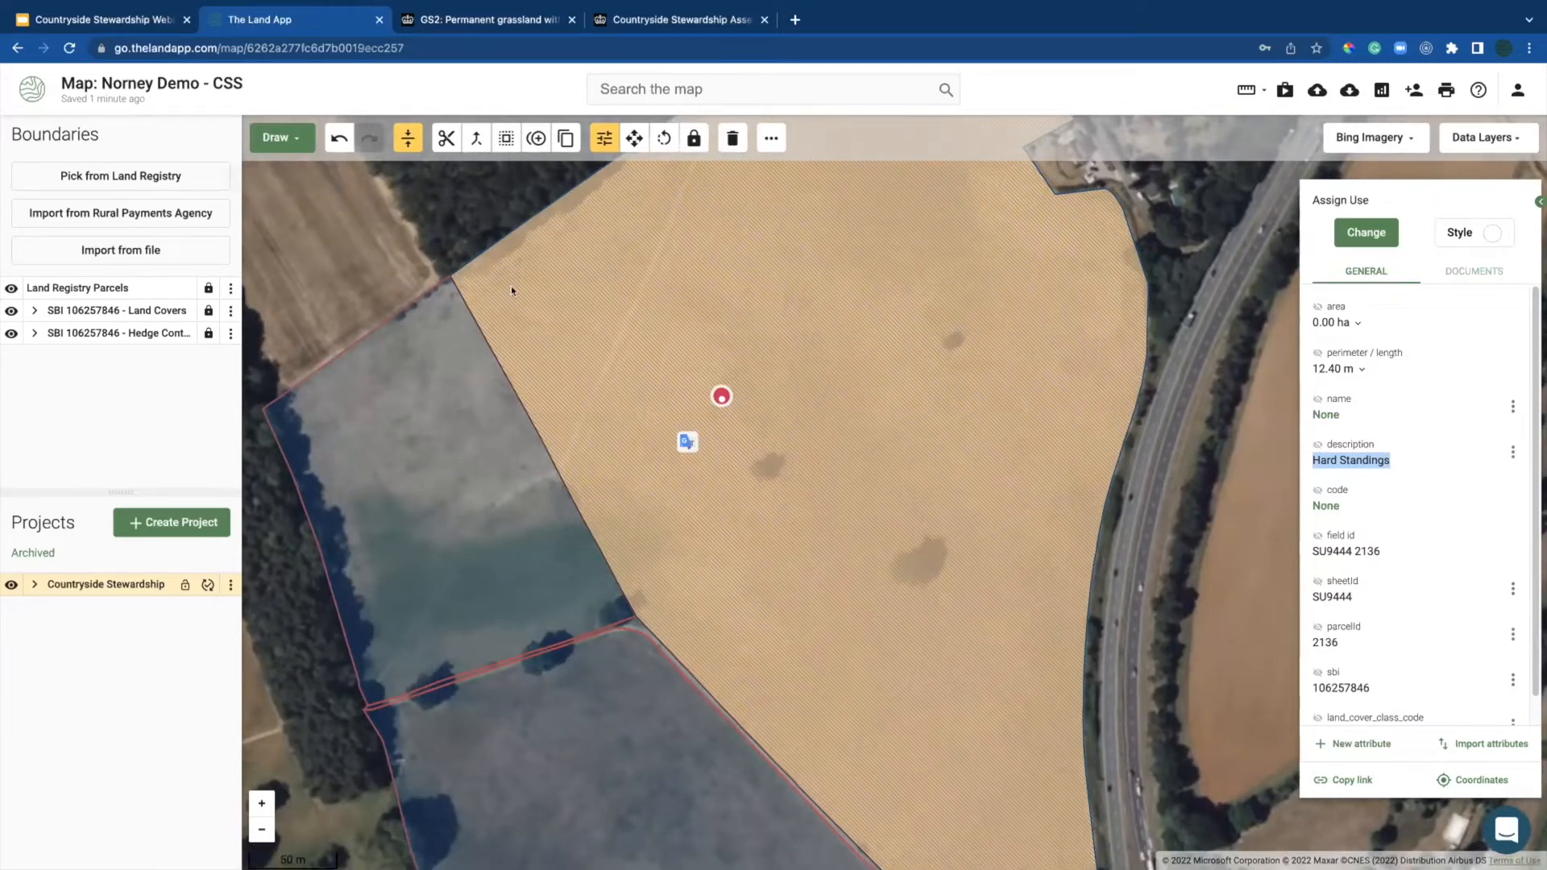
{"action": "left_click", "coordinate": [425, 232]}
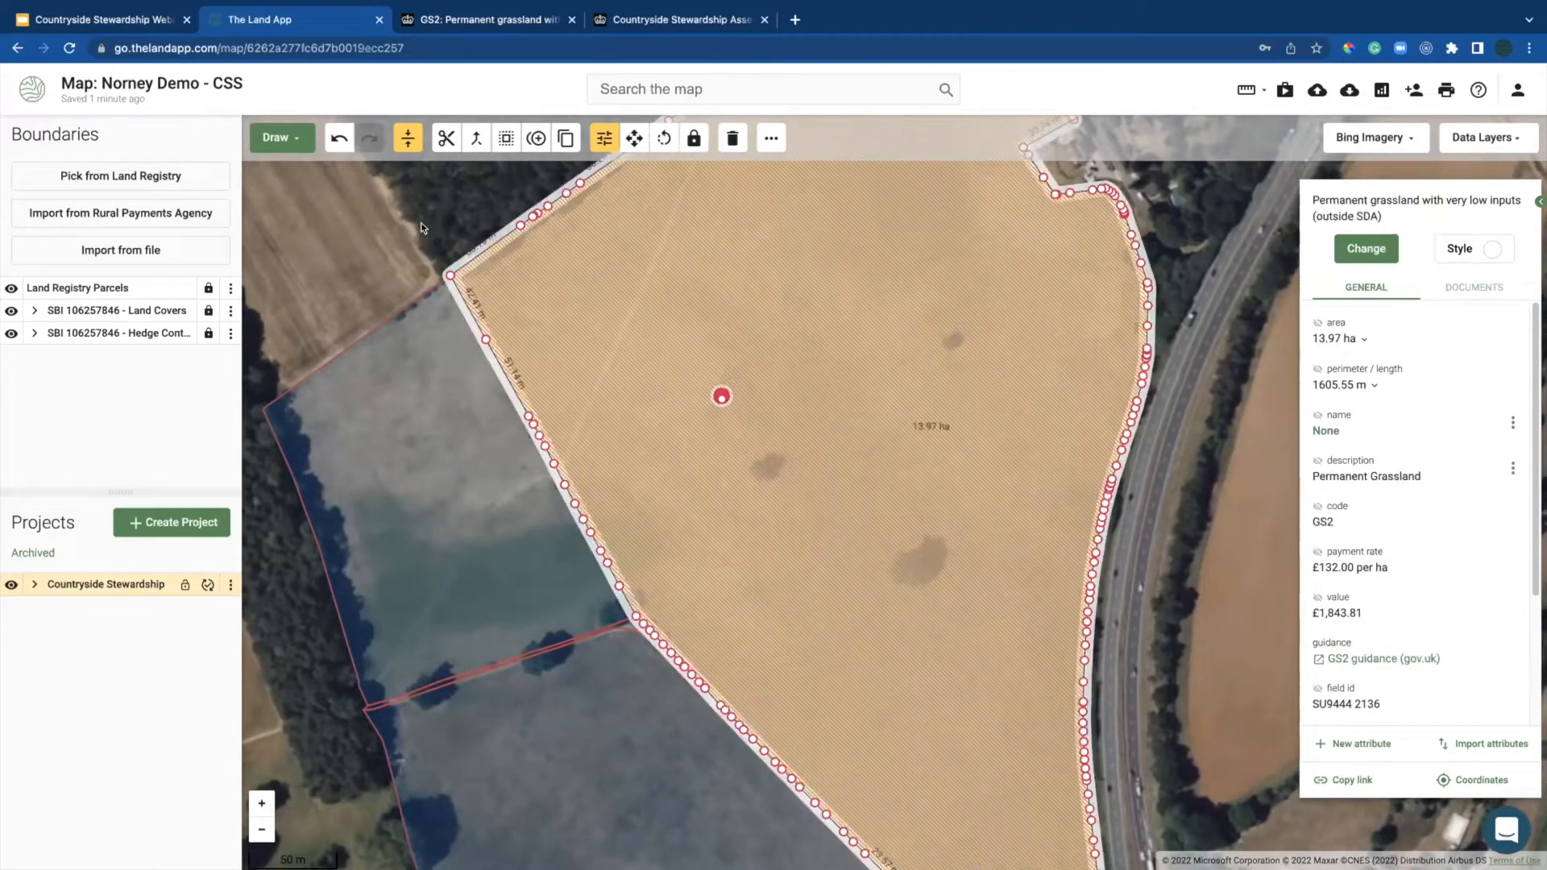
Step: Draw three points on the lower, upper-right and middle dark tree patches, then go fullscreen
{"action": "left_click", "coordinate": [292, 137]}
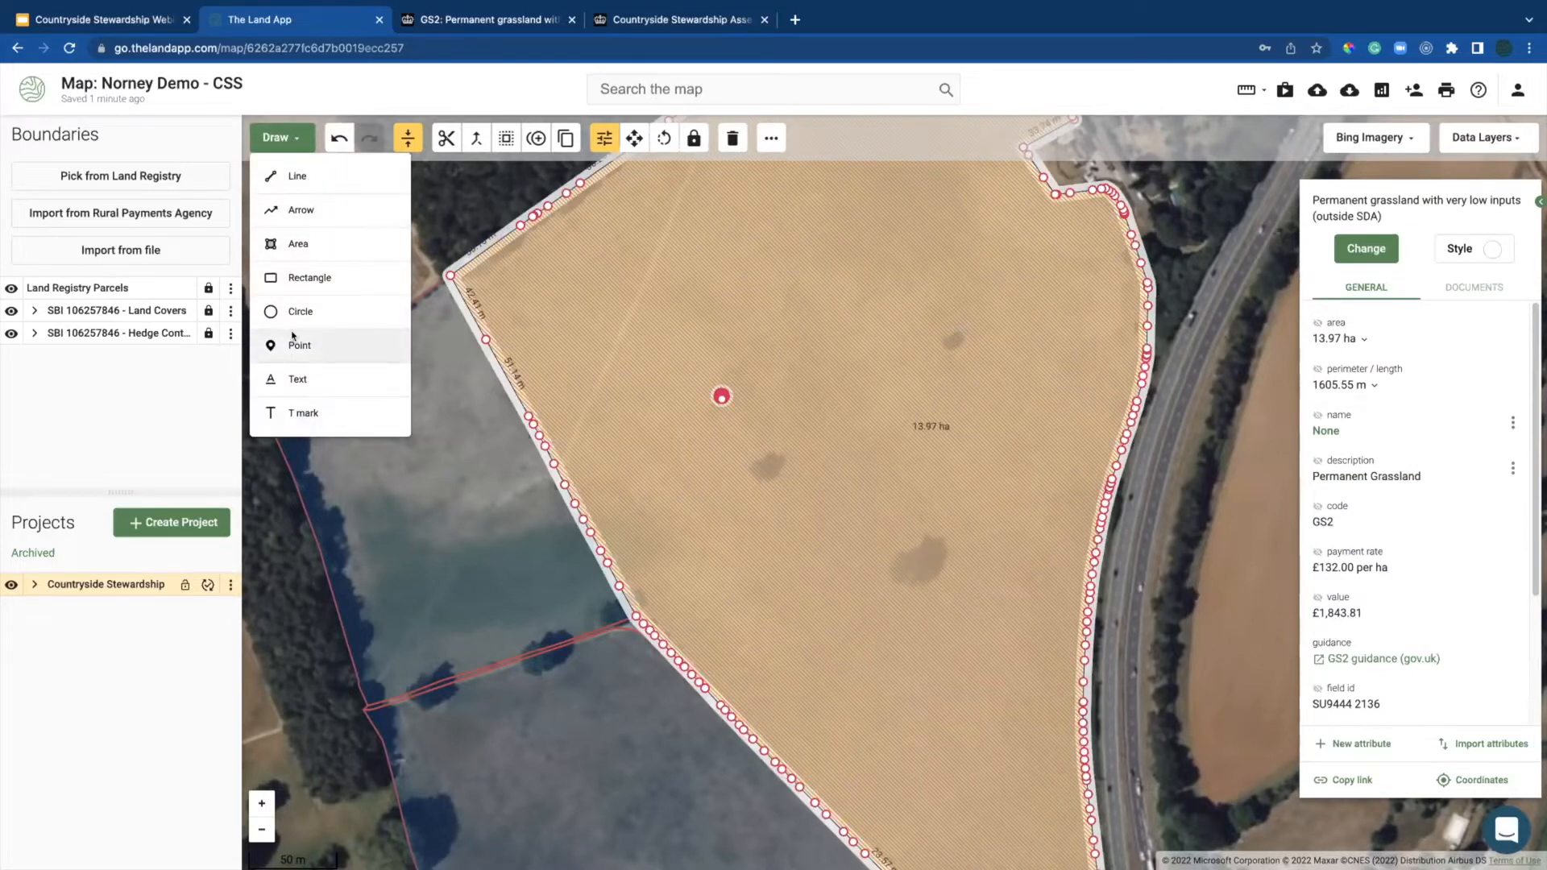
{"action": "left_click", "coordinate": [340, 345]}
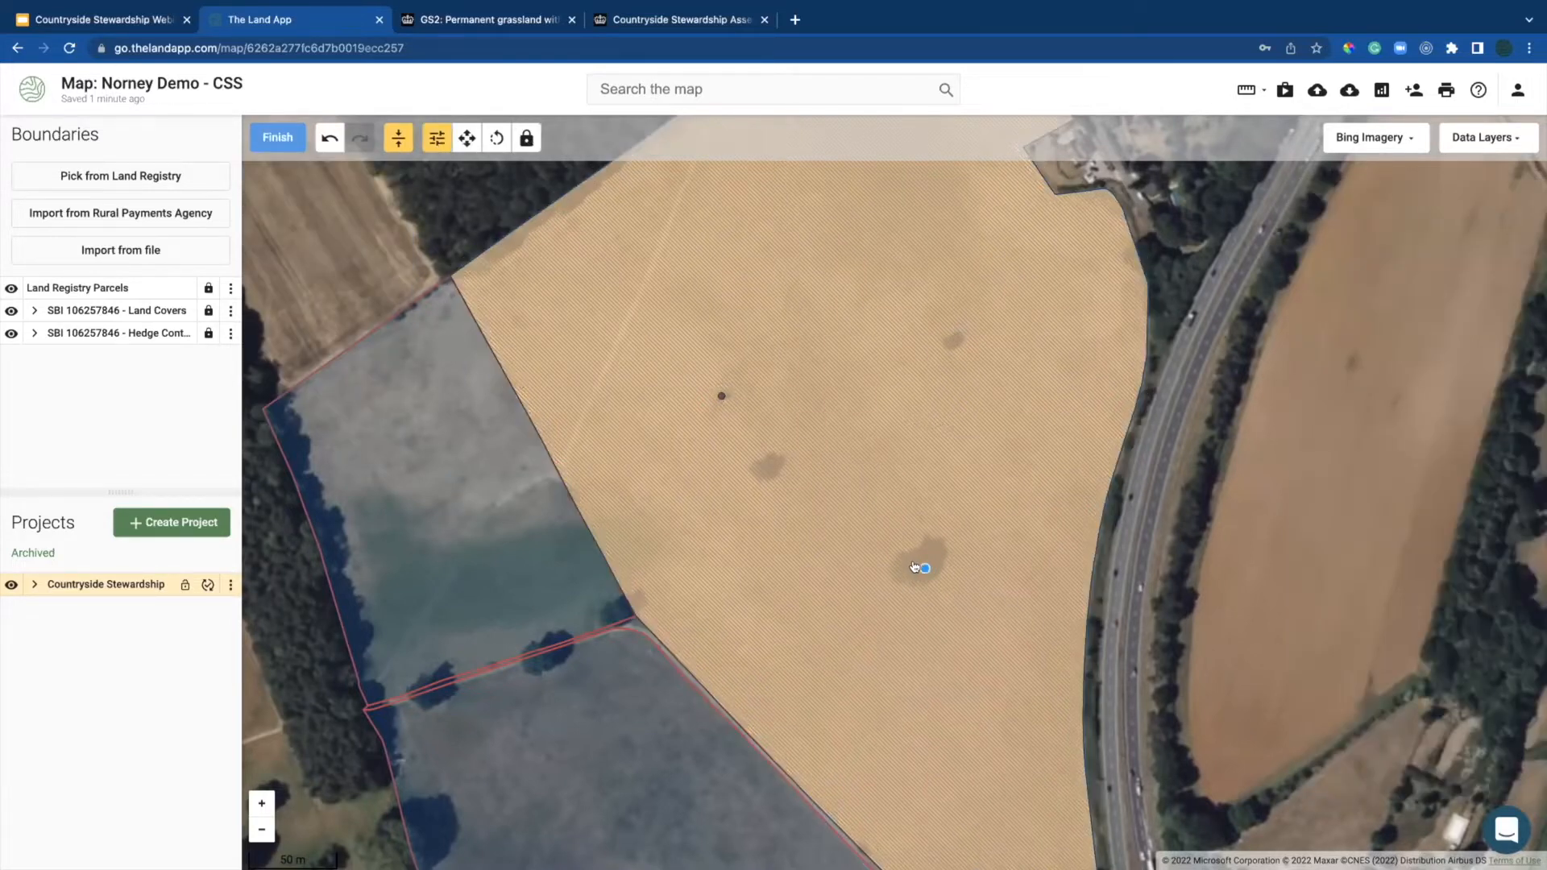
{"action": "left_click", "coordinate": [917, 568]}
{"action": "left_click", "coordinate": [948, 339]}
{"action": "left_click", "coordinate": [762, 470]}
{"action": "left_click", "coordinate": [274, 139]}
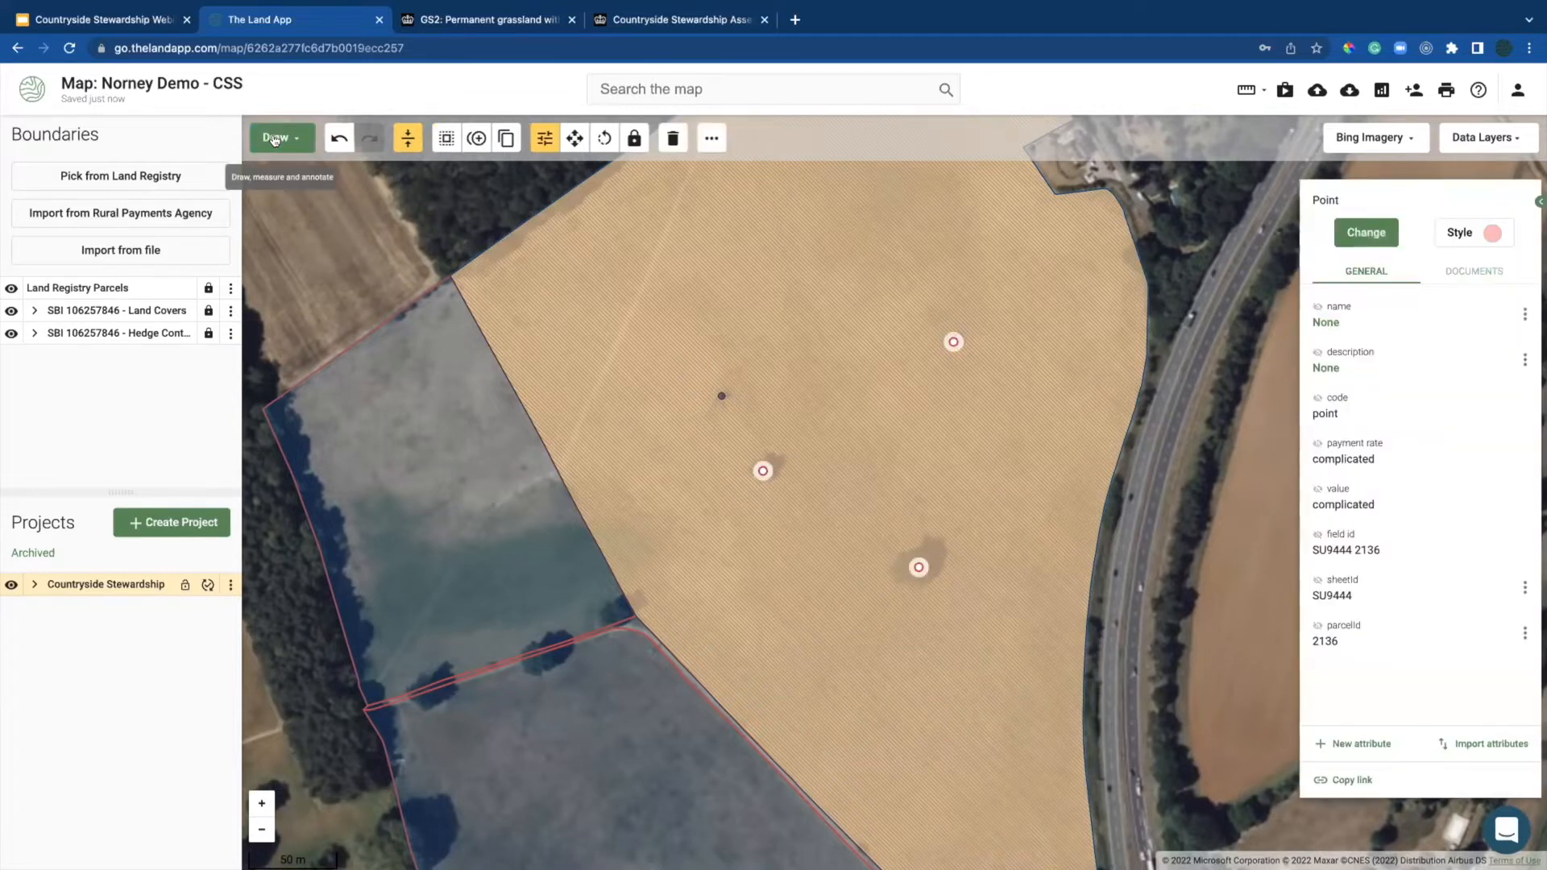
{"action": "key", "text": "F11"}
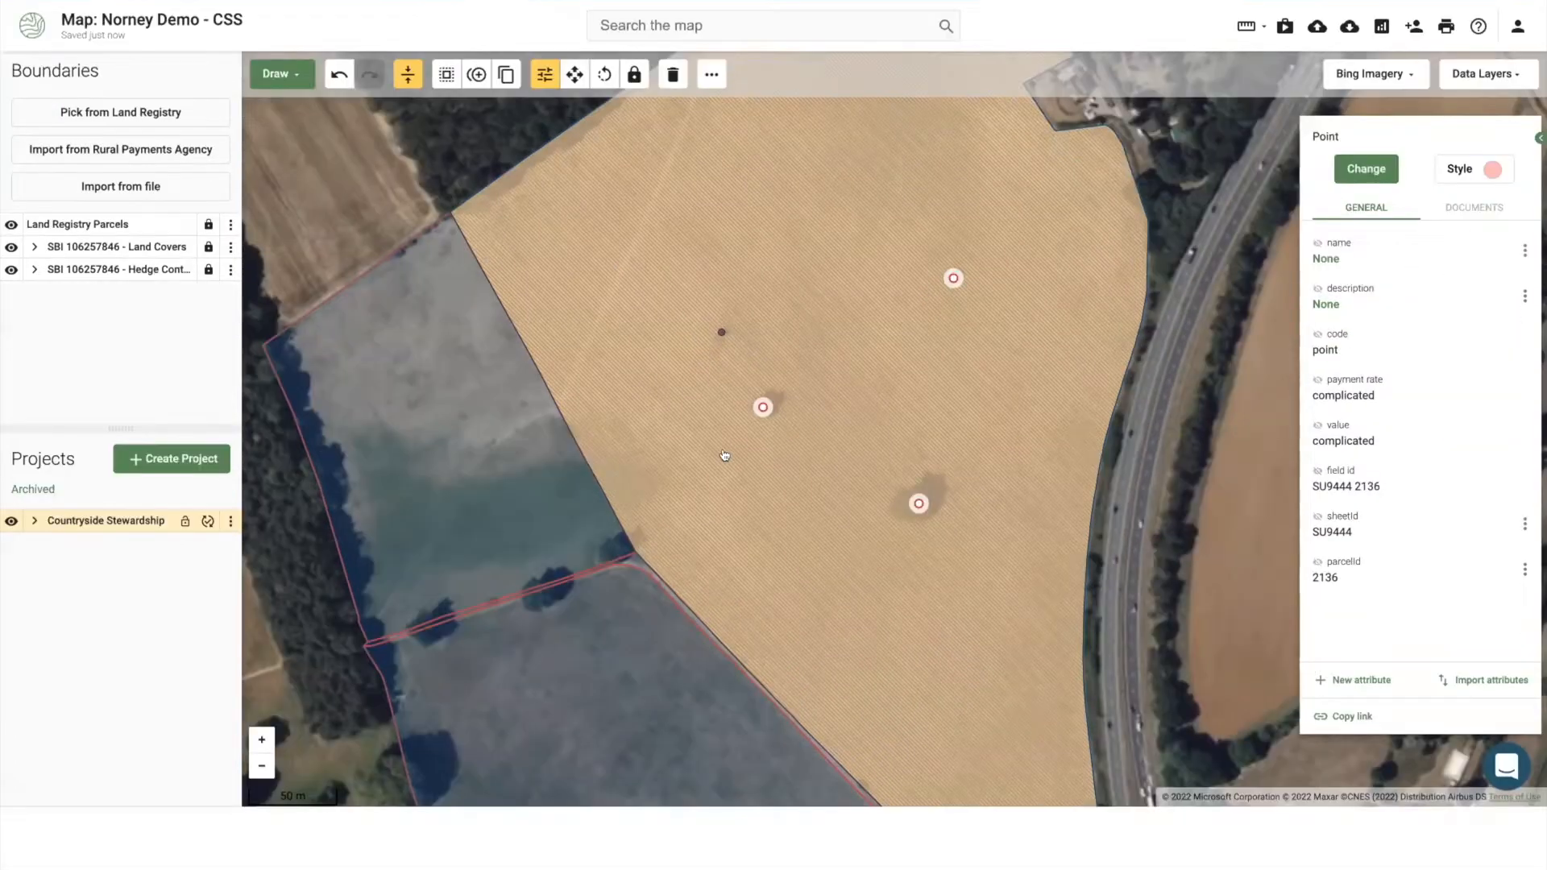
Step: Buffer the three tree points with a 14 m radius, subtracting the circles from the field
{"action": "left_click", "coordinate": [447, 74]}
{"action": "left_click", "coordinate": [518, 219]}
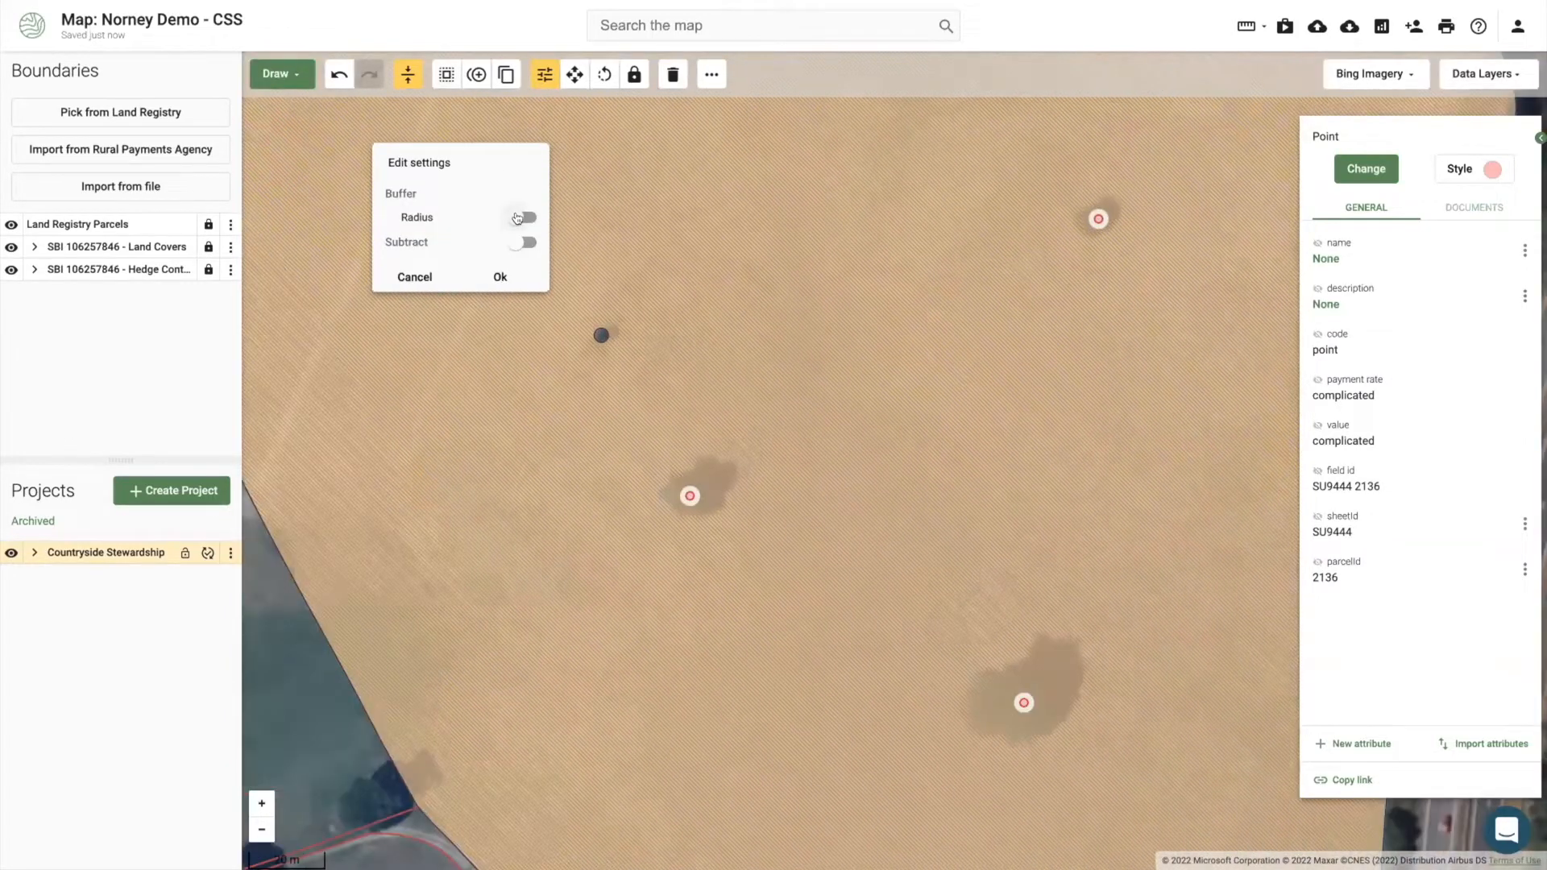
{"action": "left_click", "coordinate": [519, 217]}
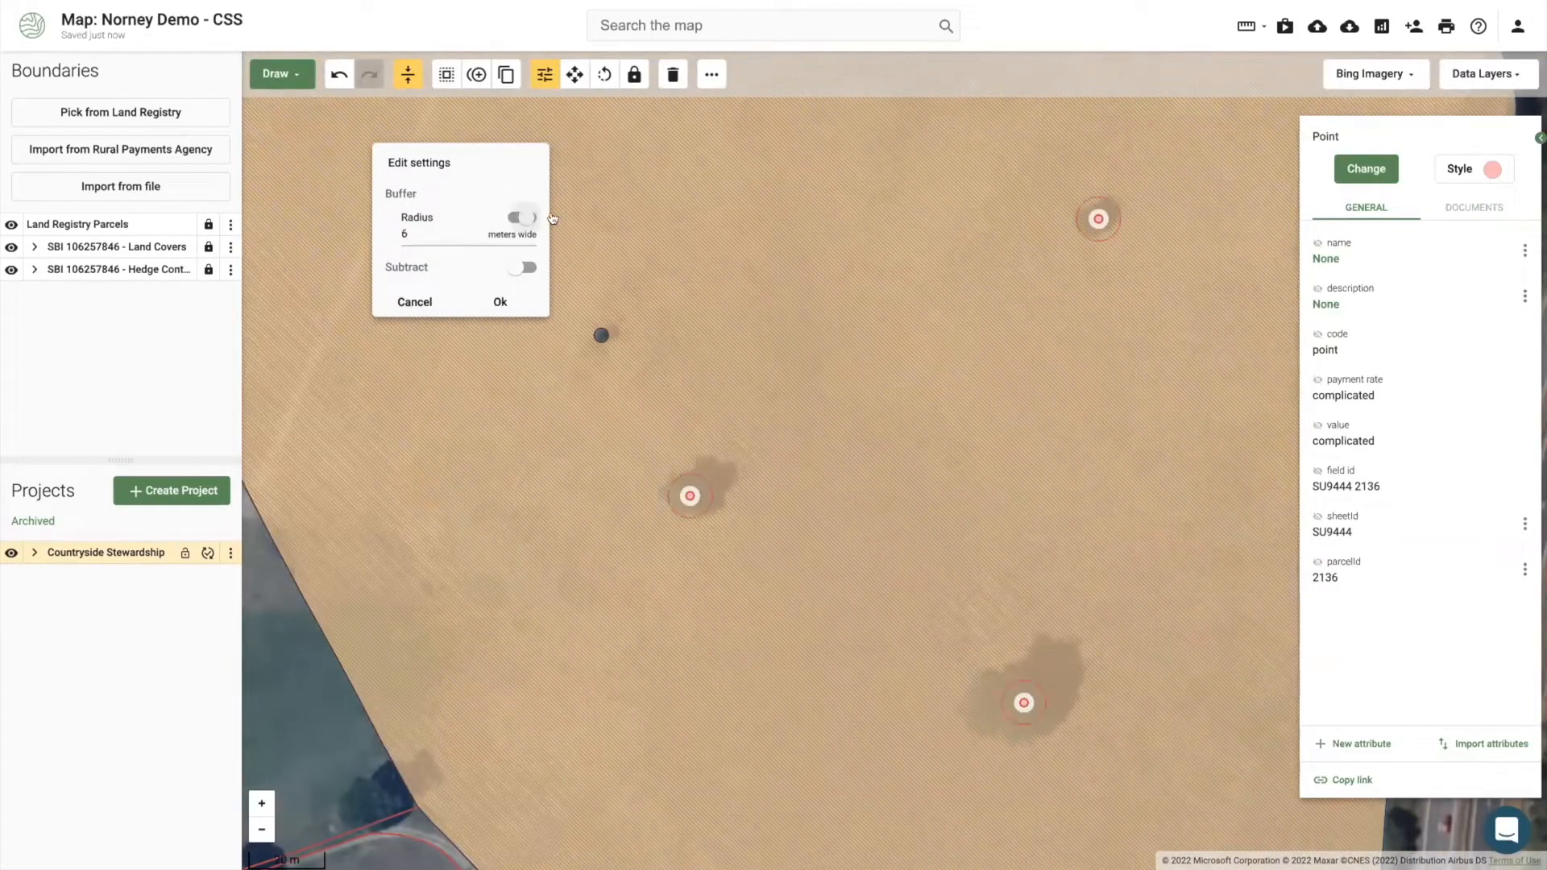
{"action": "left_click", "coordinate": [419, 229]}
{"action": "key", "text": "BackSpace"}
{"action": "type", "text": "0"}
{"action": "key", "text": "BackSpace"}
{"action": "type", "text": "14"}
{"action": "left_click", "coordinate": [519, 268]}
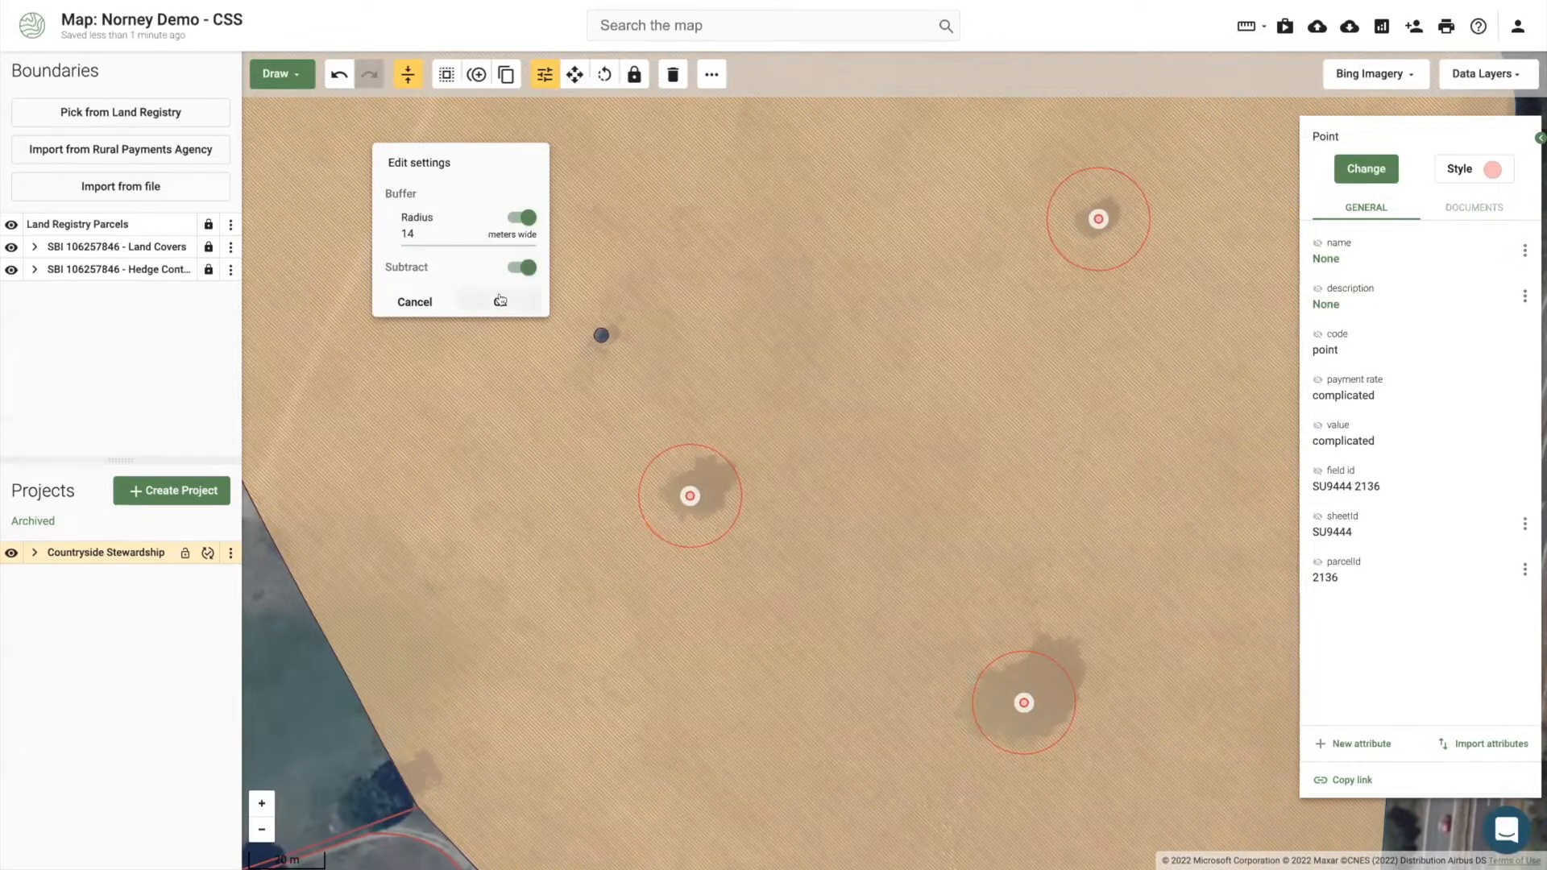
{"action": "left_click", "coordinate": [500, 300]}
Step: Select the middle buffer circle and search its assignable features for 'buf'
{"action": "left_click", "coordinate": [696, 465]}
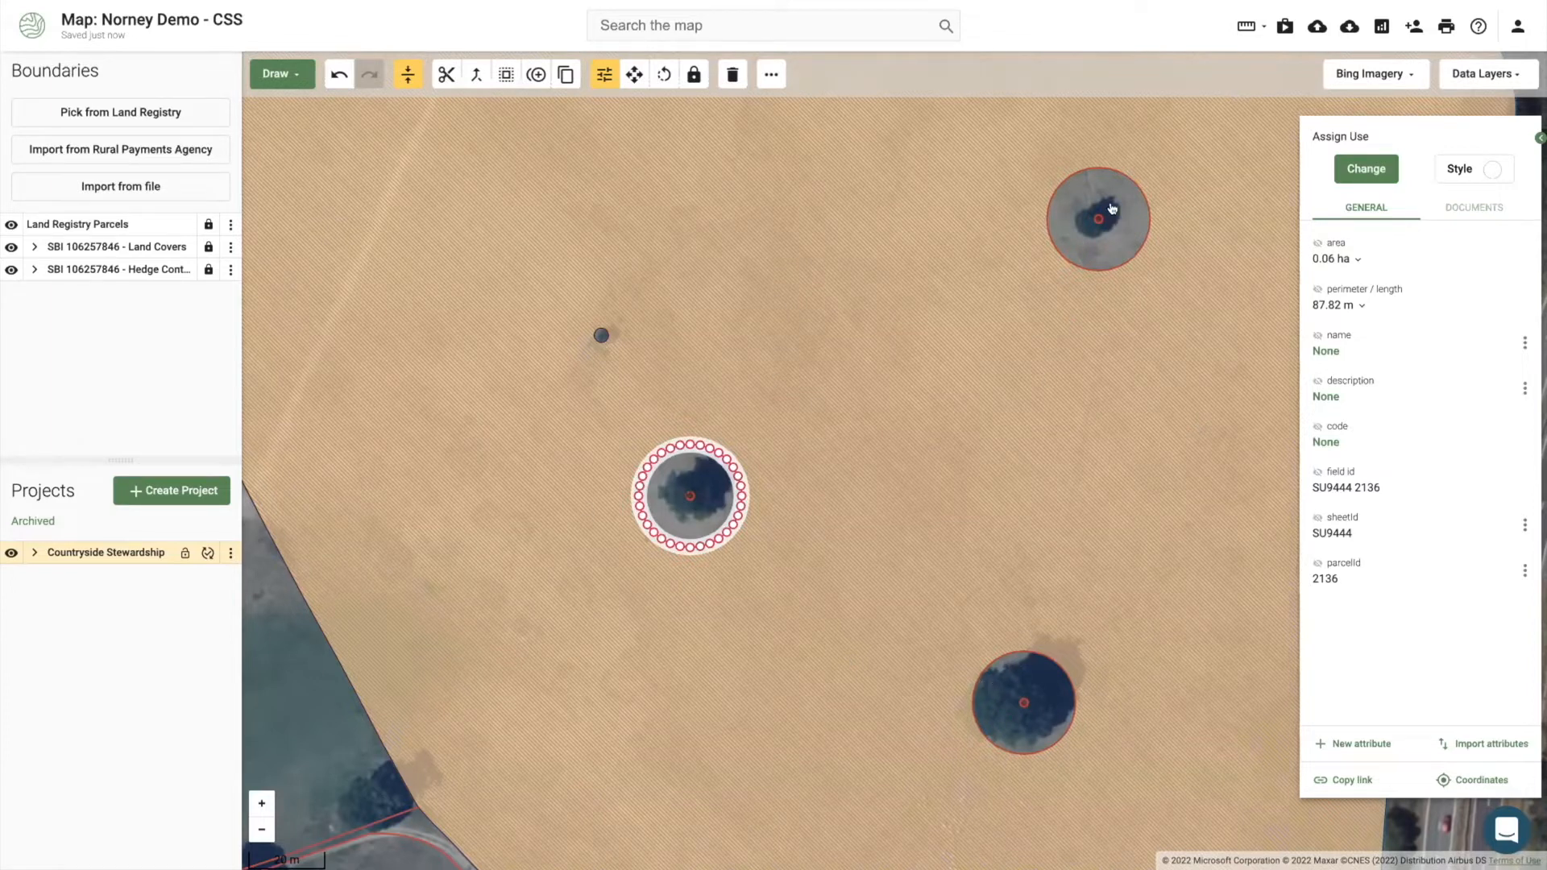
{"action": "left_click", "coordinate": [1370, 169]}
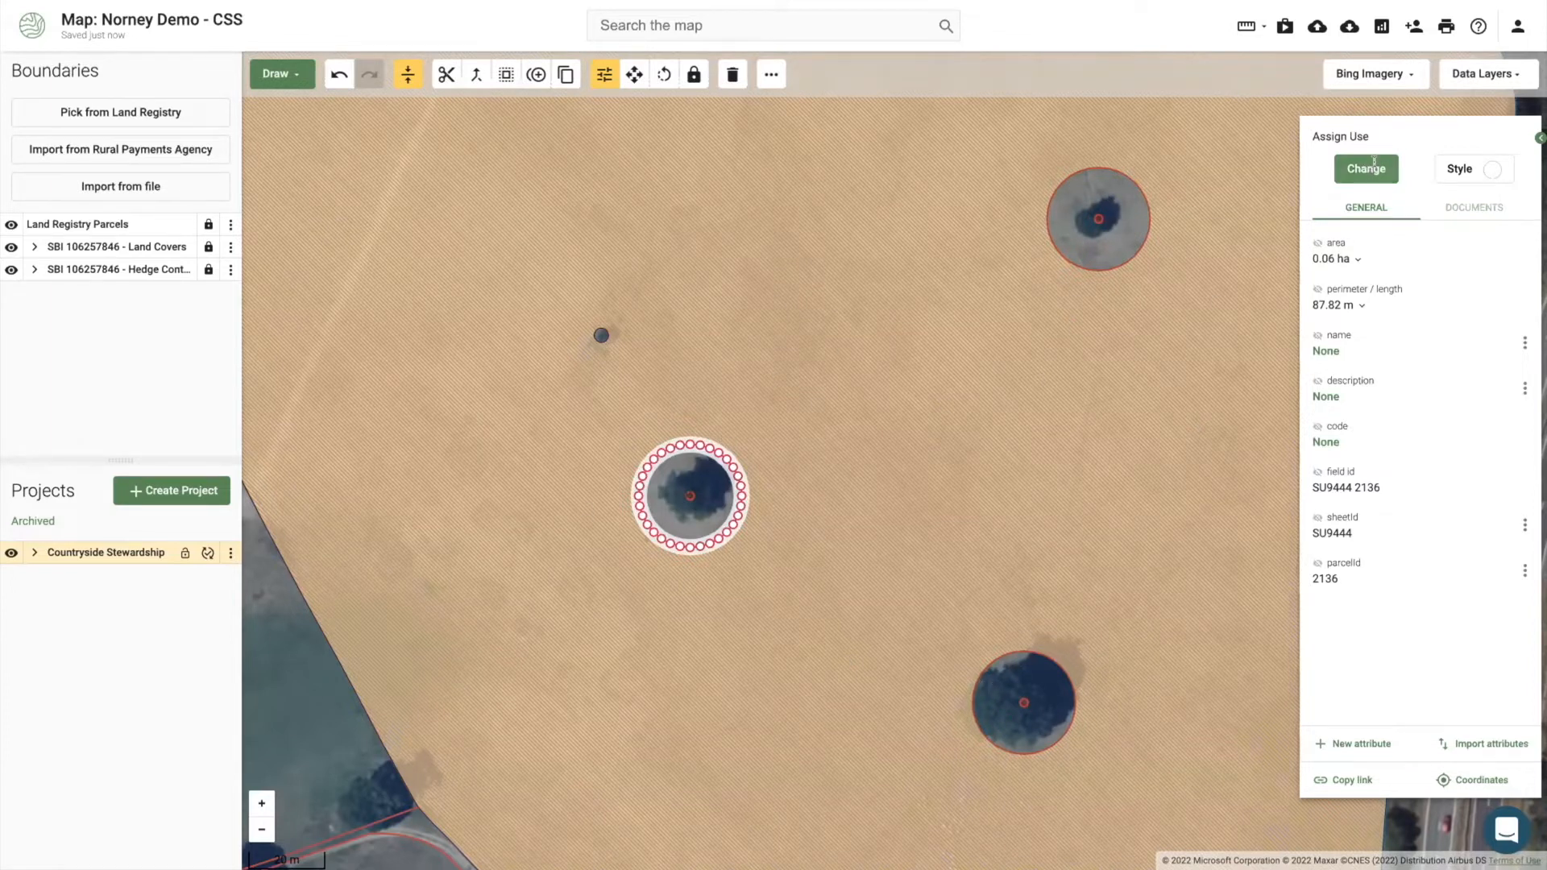
{"action": "type", "text": "bu"}
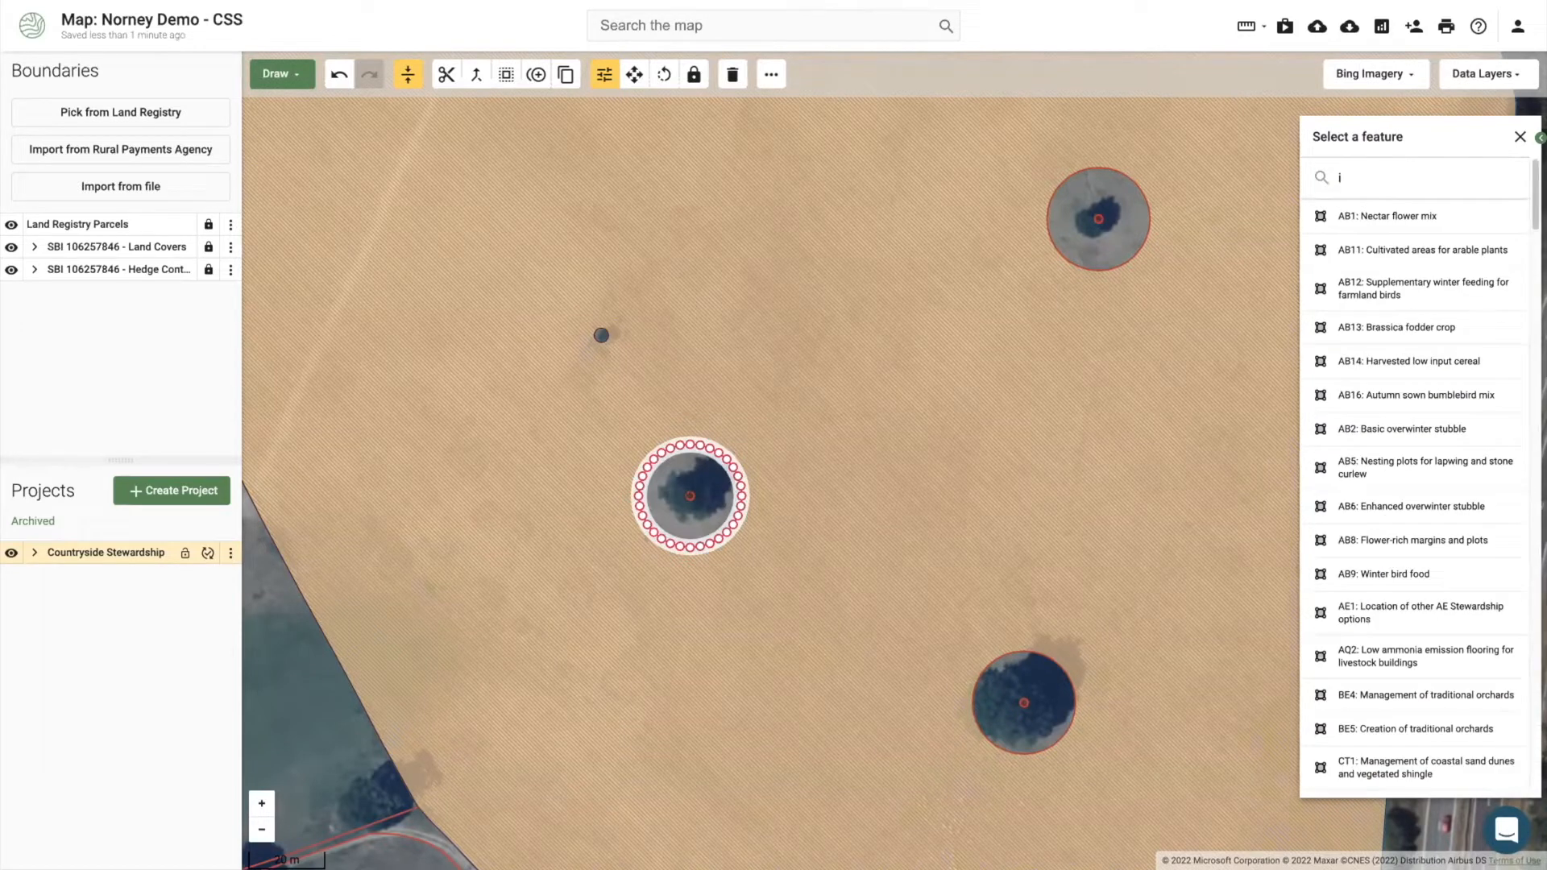
{"action": "type", "text": "f"}
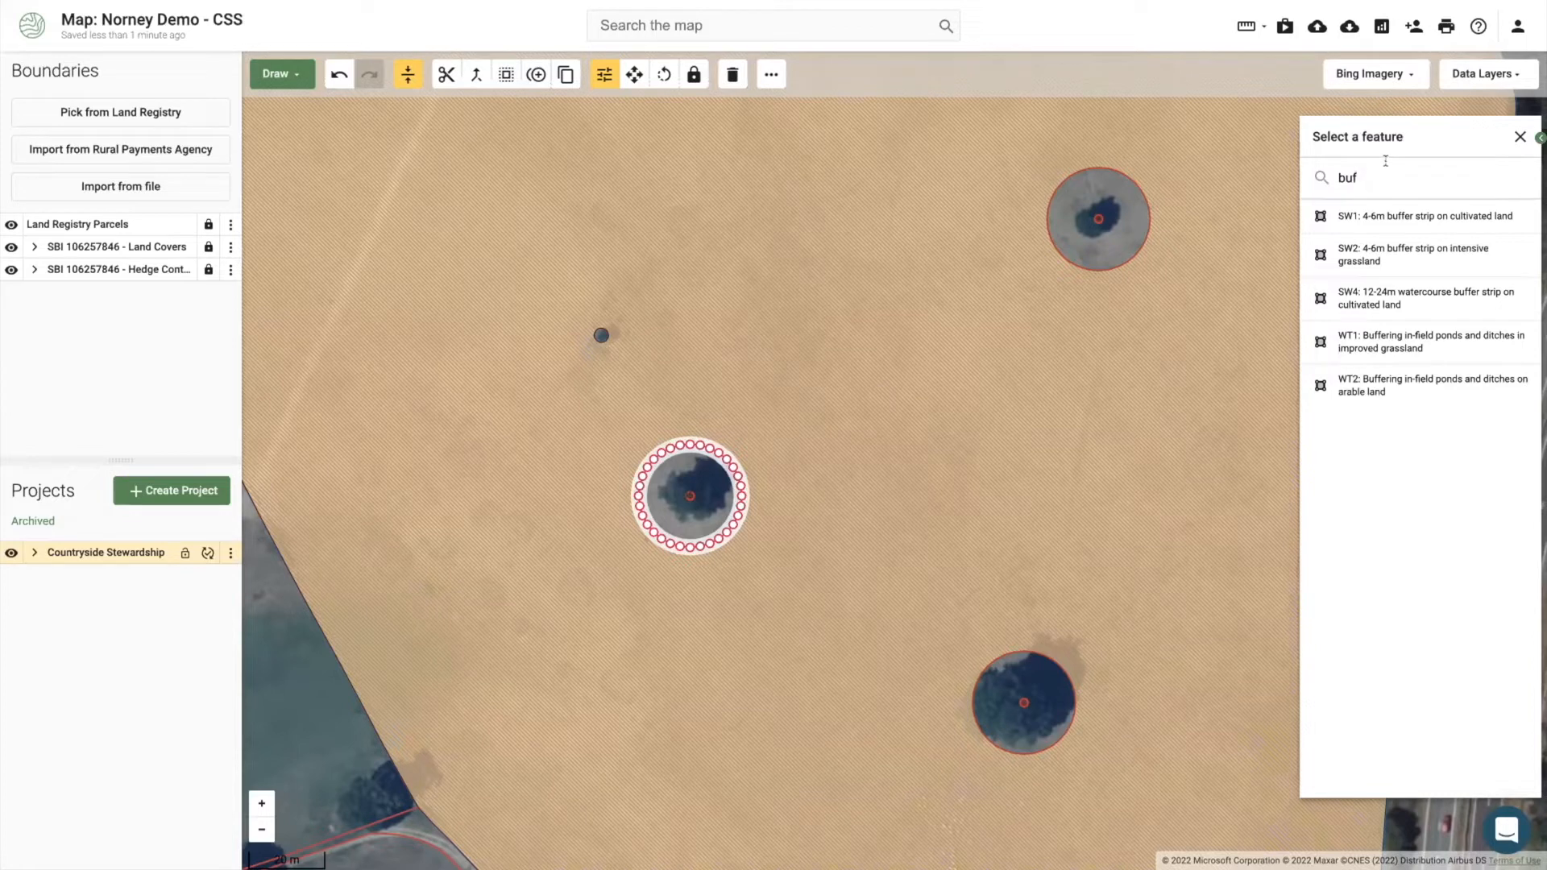
Step: Code the top-right tree circle as BE1 Protection of in-field trees on arable land, £475.00/ha
{"action": "left_click", "coordinate": [1095, 218]}
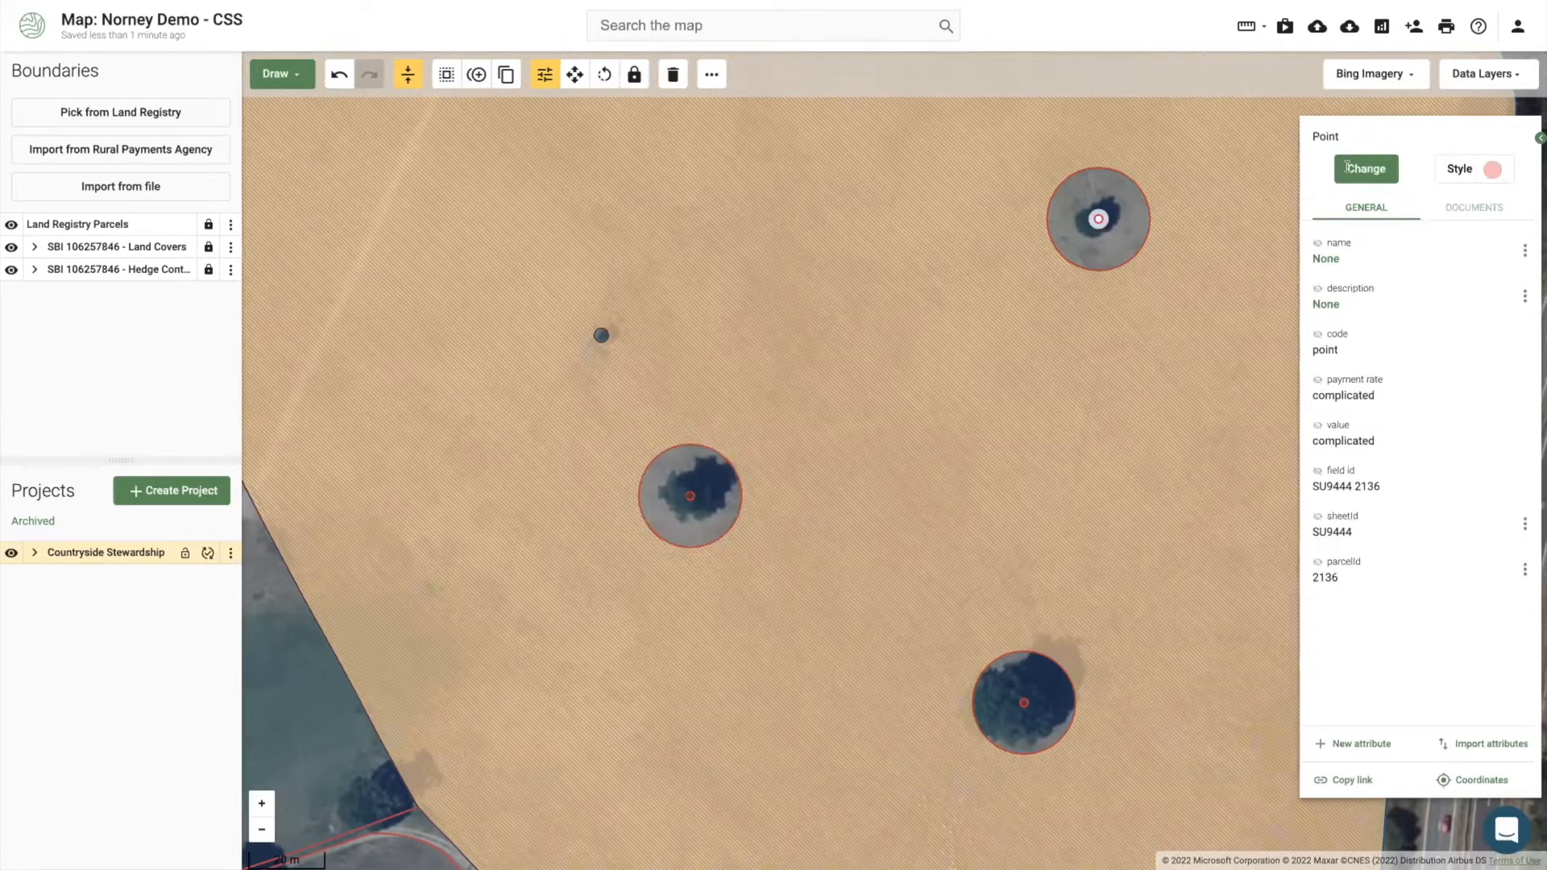
{"action": "left_click", "coordinate": [1348, 167]}
{"action": "type", "text": "buffer"}
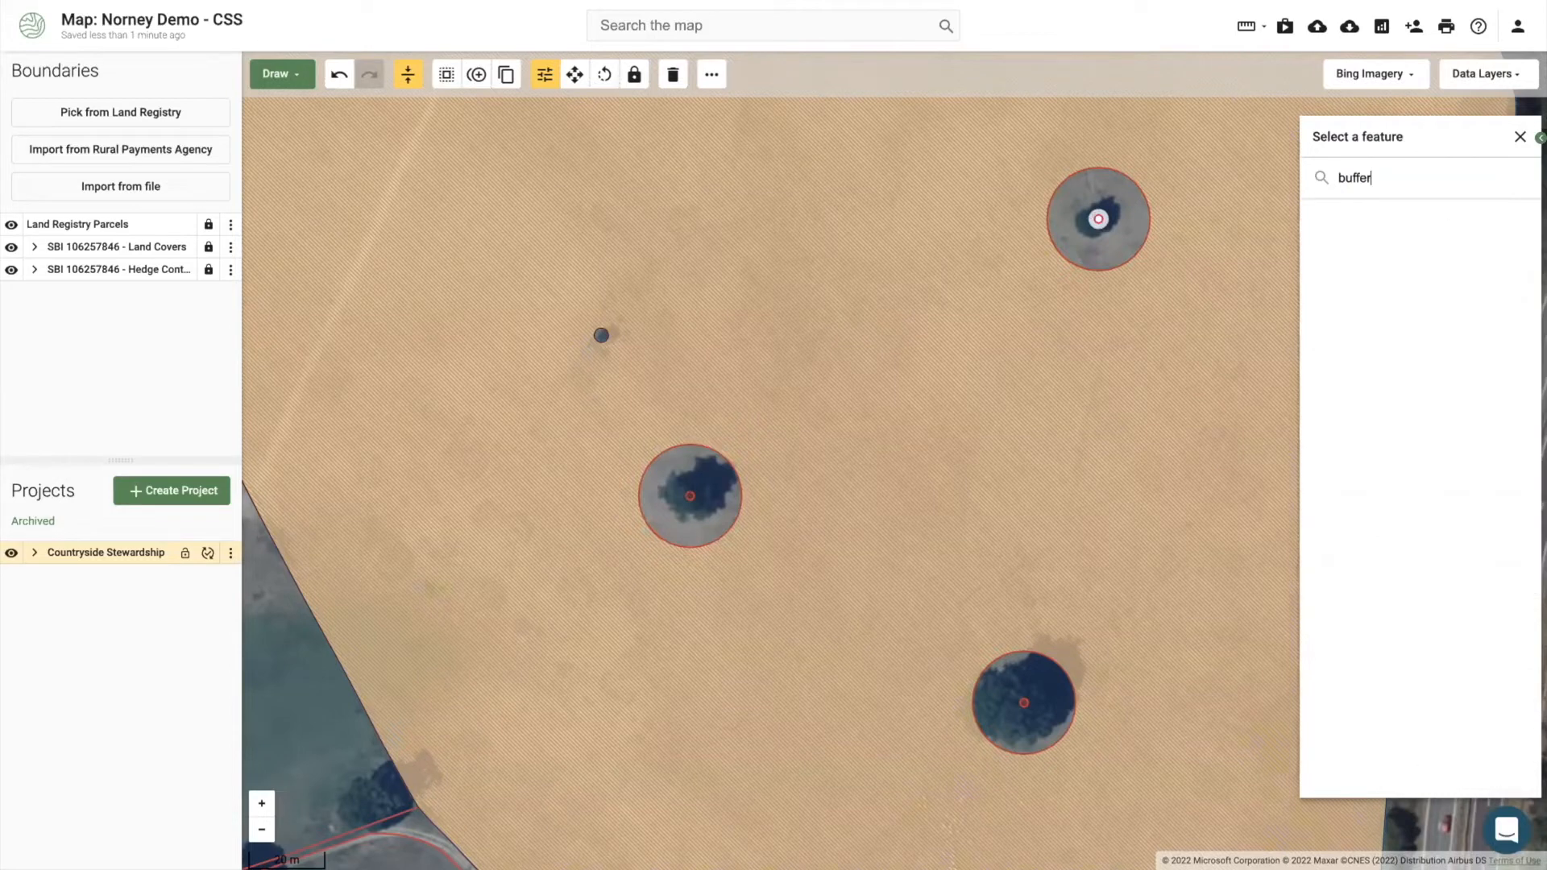
{"action": "key", "text": "BackSpace"}
{"action": "key", "text": "BackSpace"}
{"action": "key", "text": "BackSpace"}
{"action": "key", "text": "BackSpace"}
{"action": "key", "text": "BackSpace"}
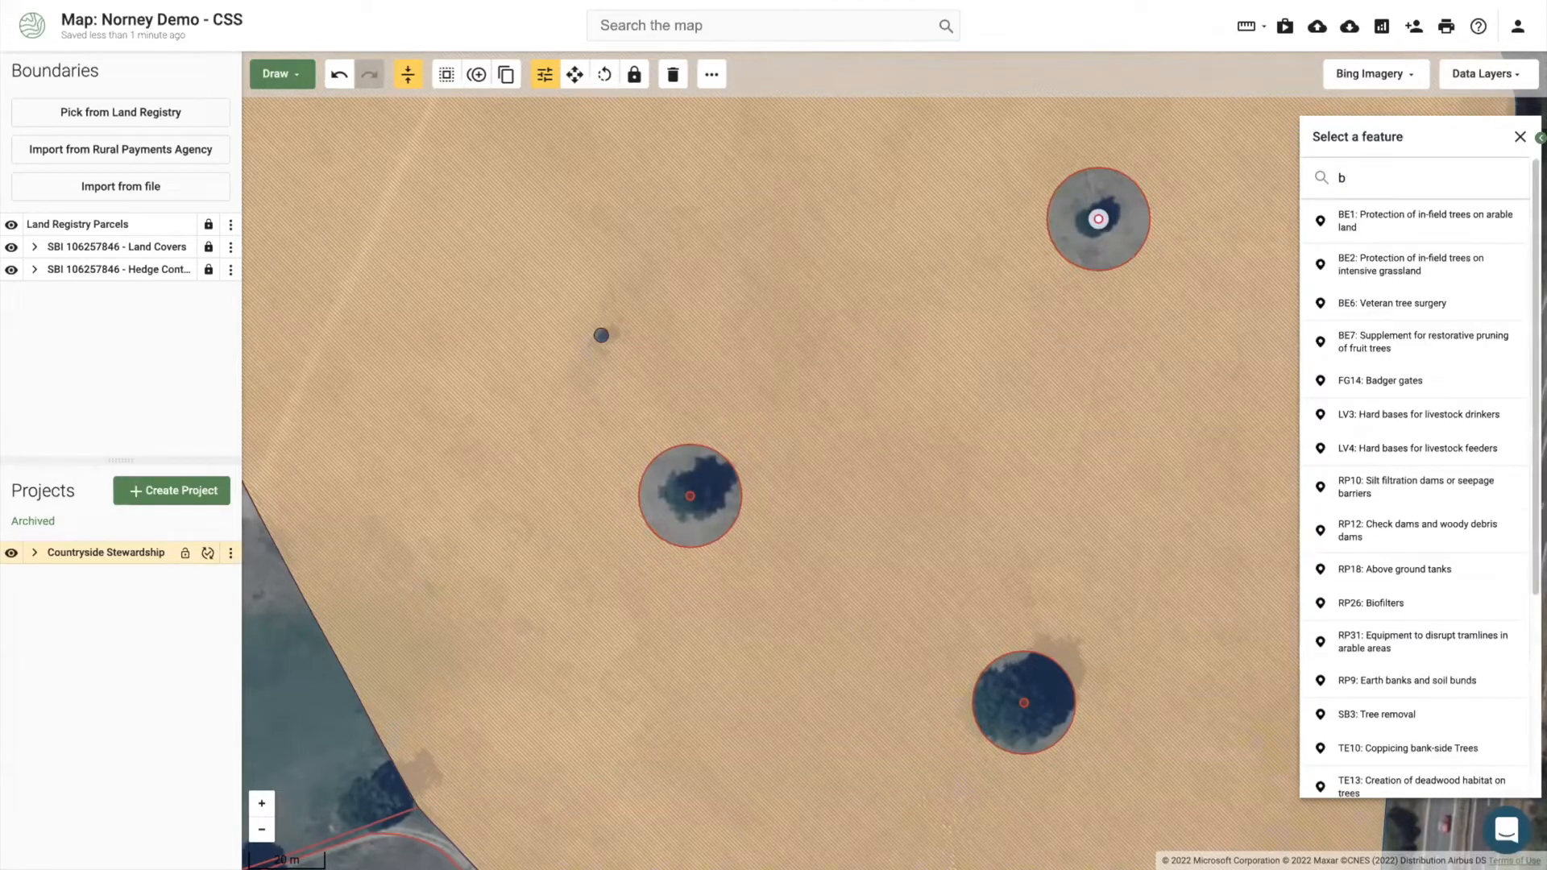
{"action": "left_click", "coordinate": [1359, 220]}
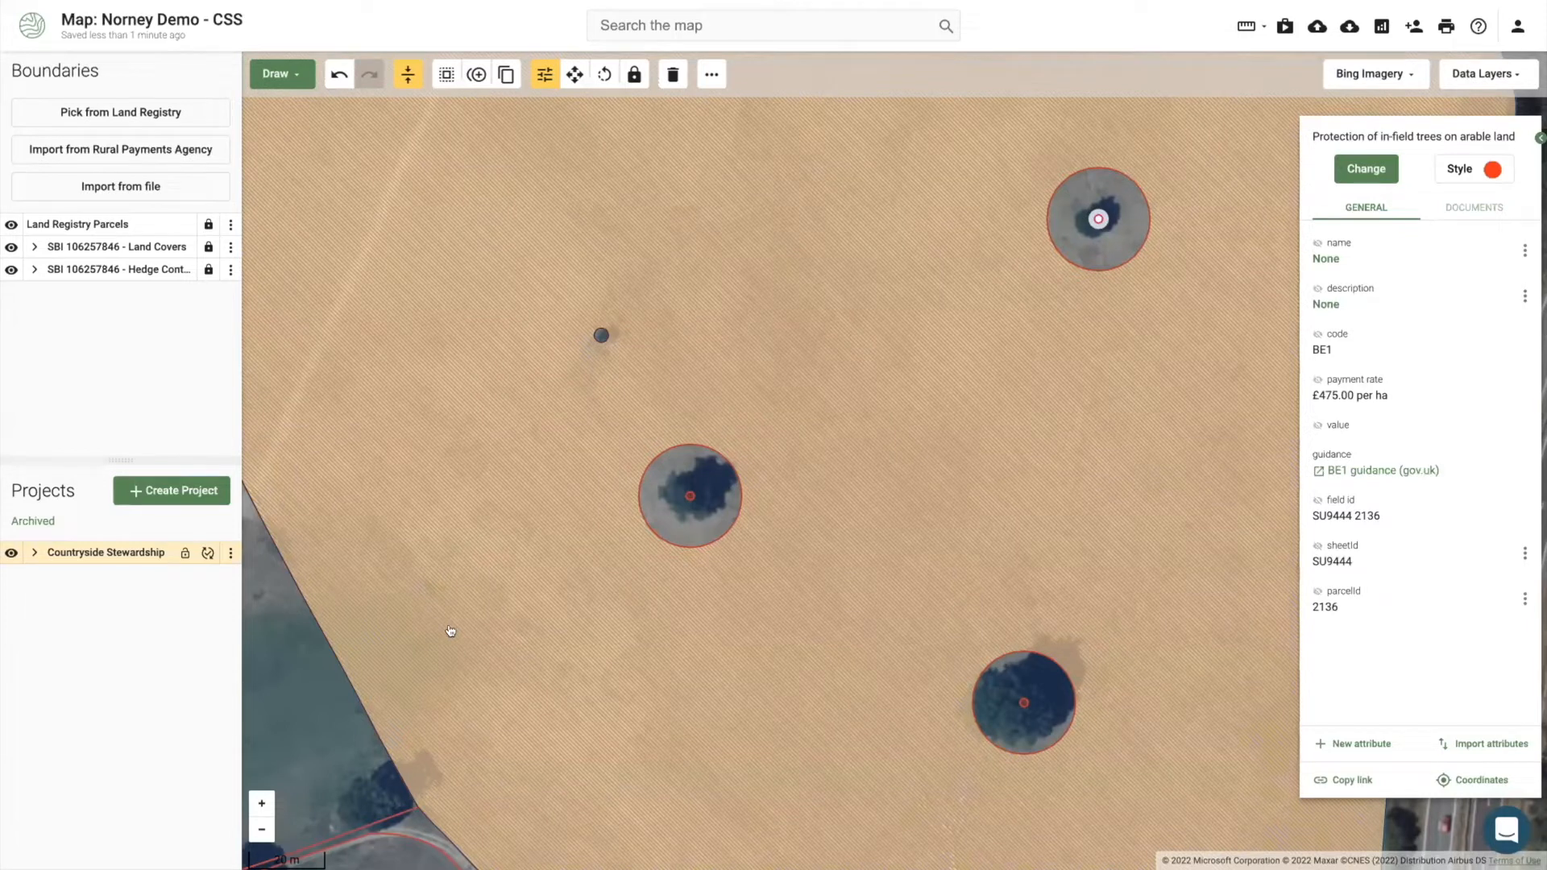
Step: Zoom out and pan to the whole GS2 grassland field with its three tree circles, closing the BE1 details
{"action": "scroll", "coordinate": [487, 540], "scroll_direction": "down", "scroll_amount": 1}
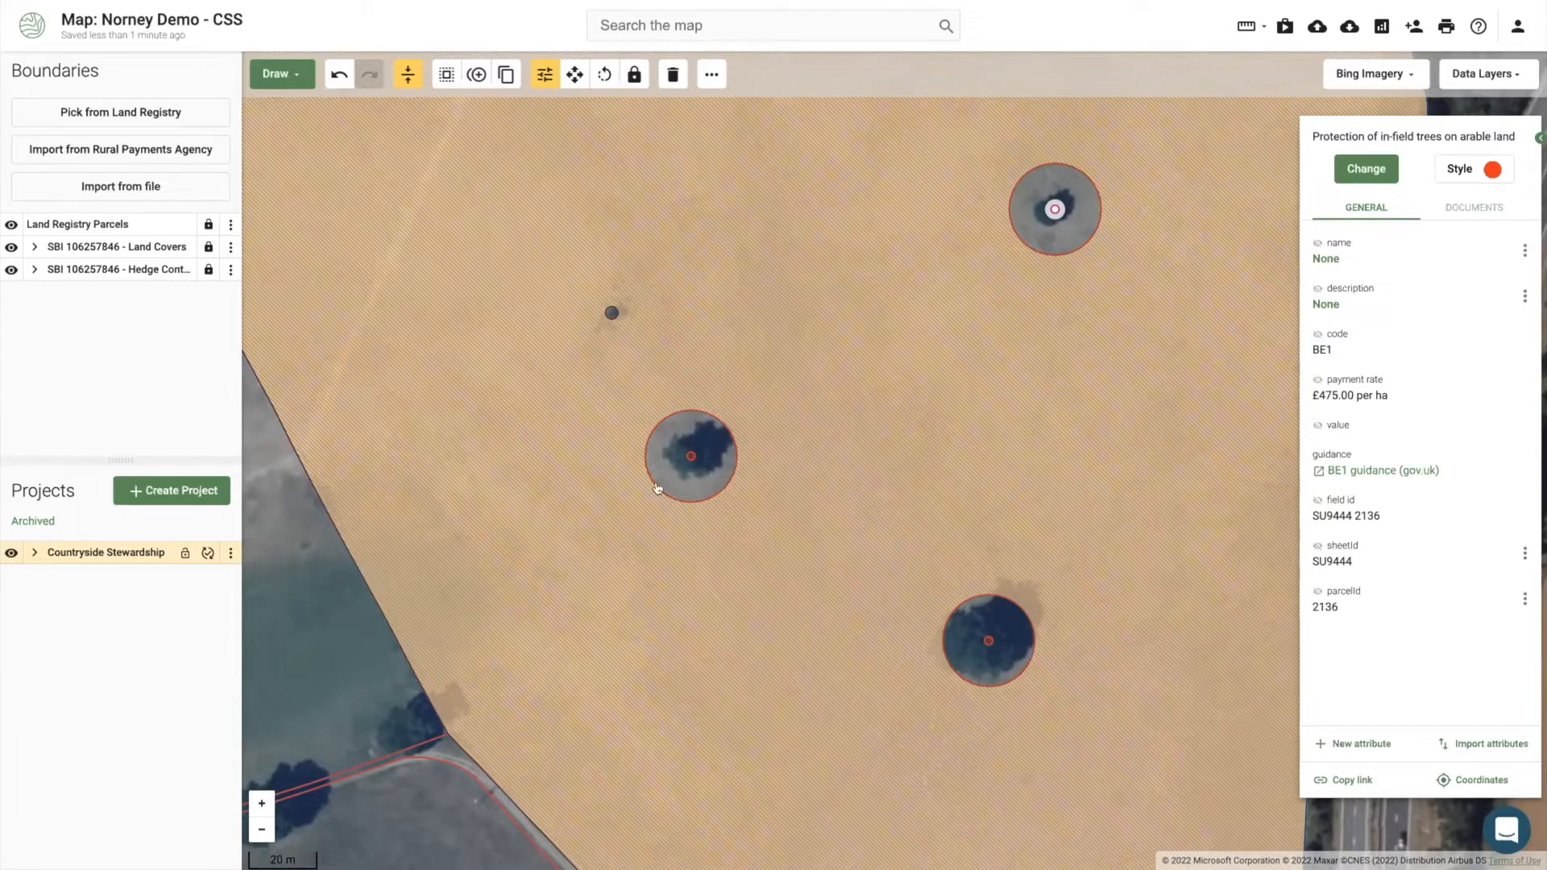
{"action": "left_click_drag", "start_coordinate": [652, 535], "coordinate": [661, 477]}
{"action": "left_click_drag", "start_coordinate": [479, 862], "coordinate": [548, 685]}
{"action": "scroll", "coordinate": [556, 649], "scroll_direction": "down", "scroll_amount": 1}
{"action": "scroll", "coordinate": [578, 580], "scroll_direction": "up", "scroll_amount": 3}
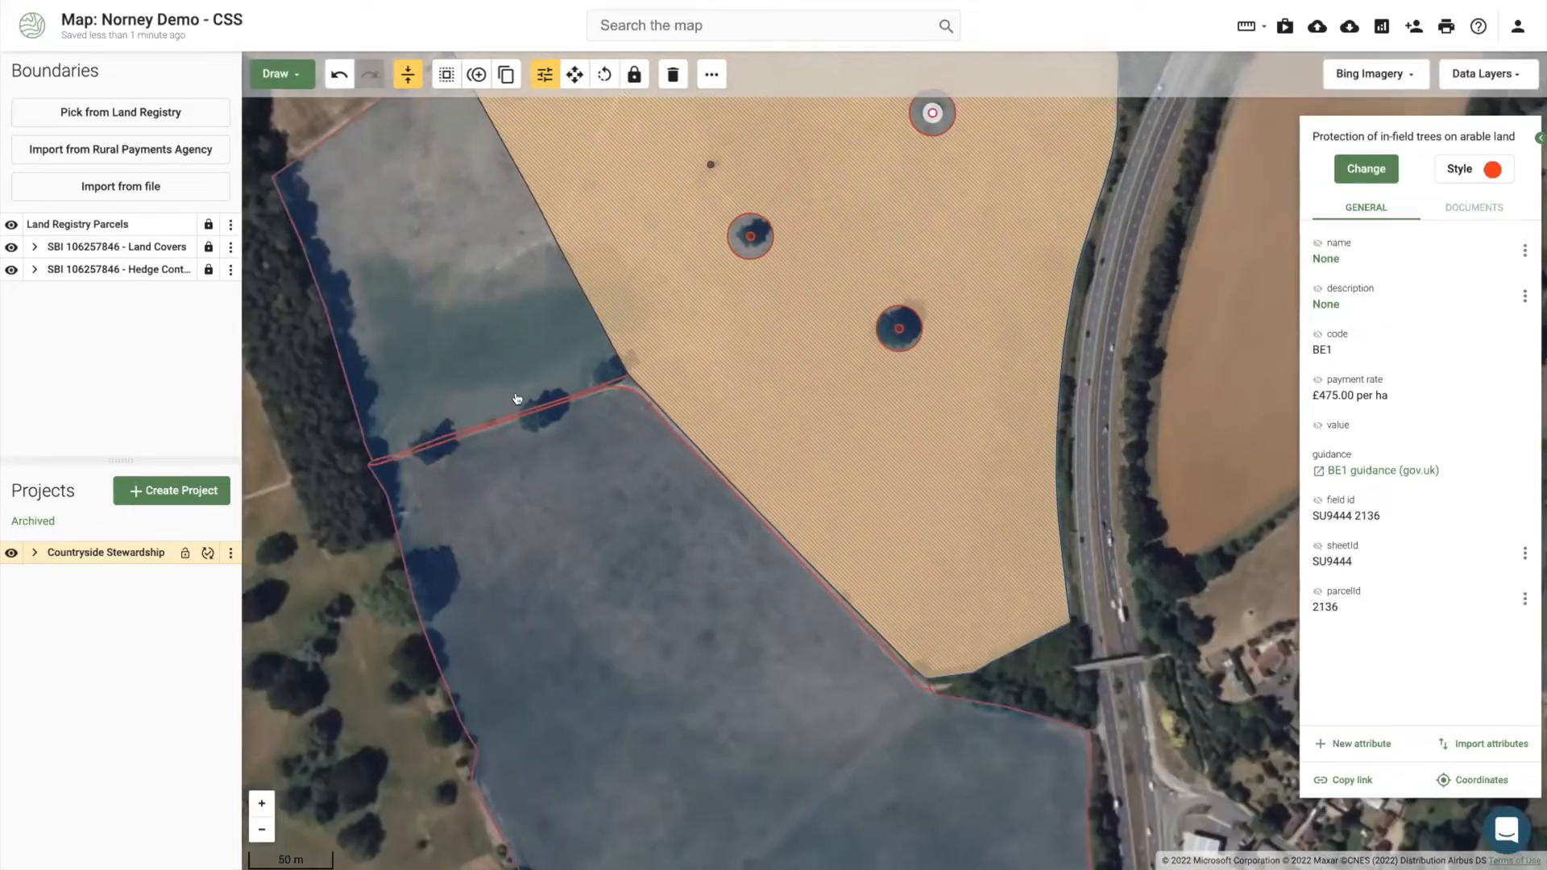
{"action": "left_click_drag", "start_coordinate": [682, 374], "coordinate": [666, 507]}
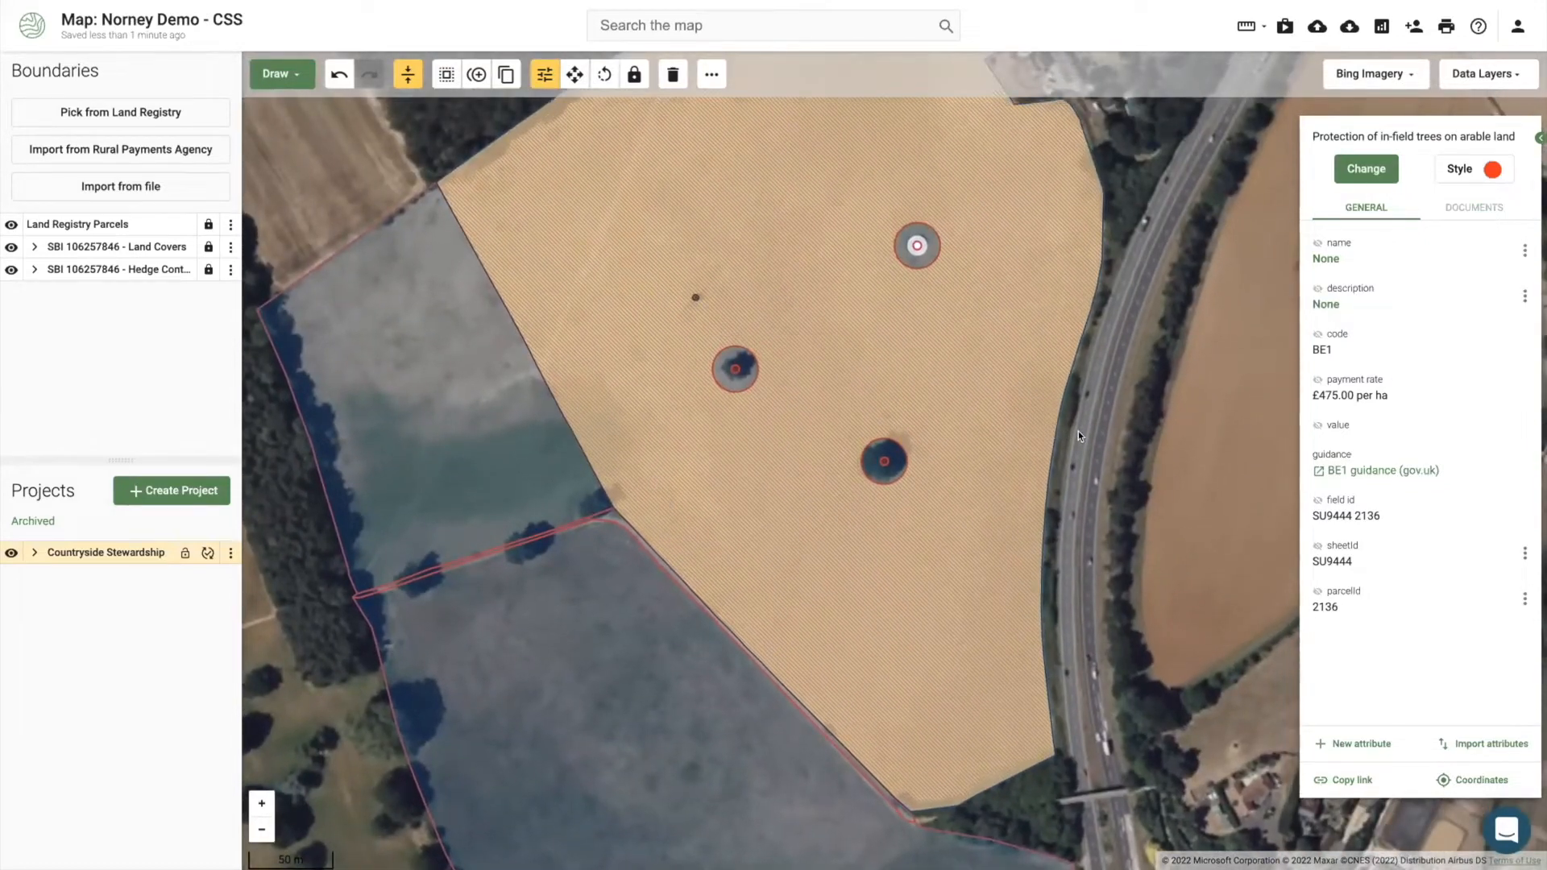
{"action": "left_click", "coordinate": [1079, 432]}
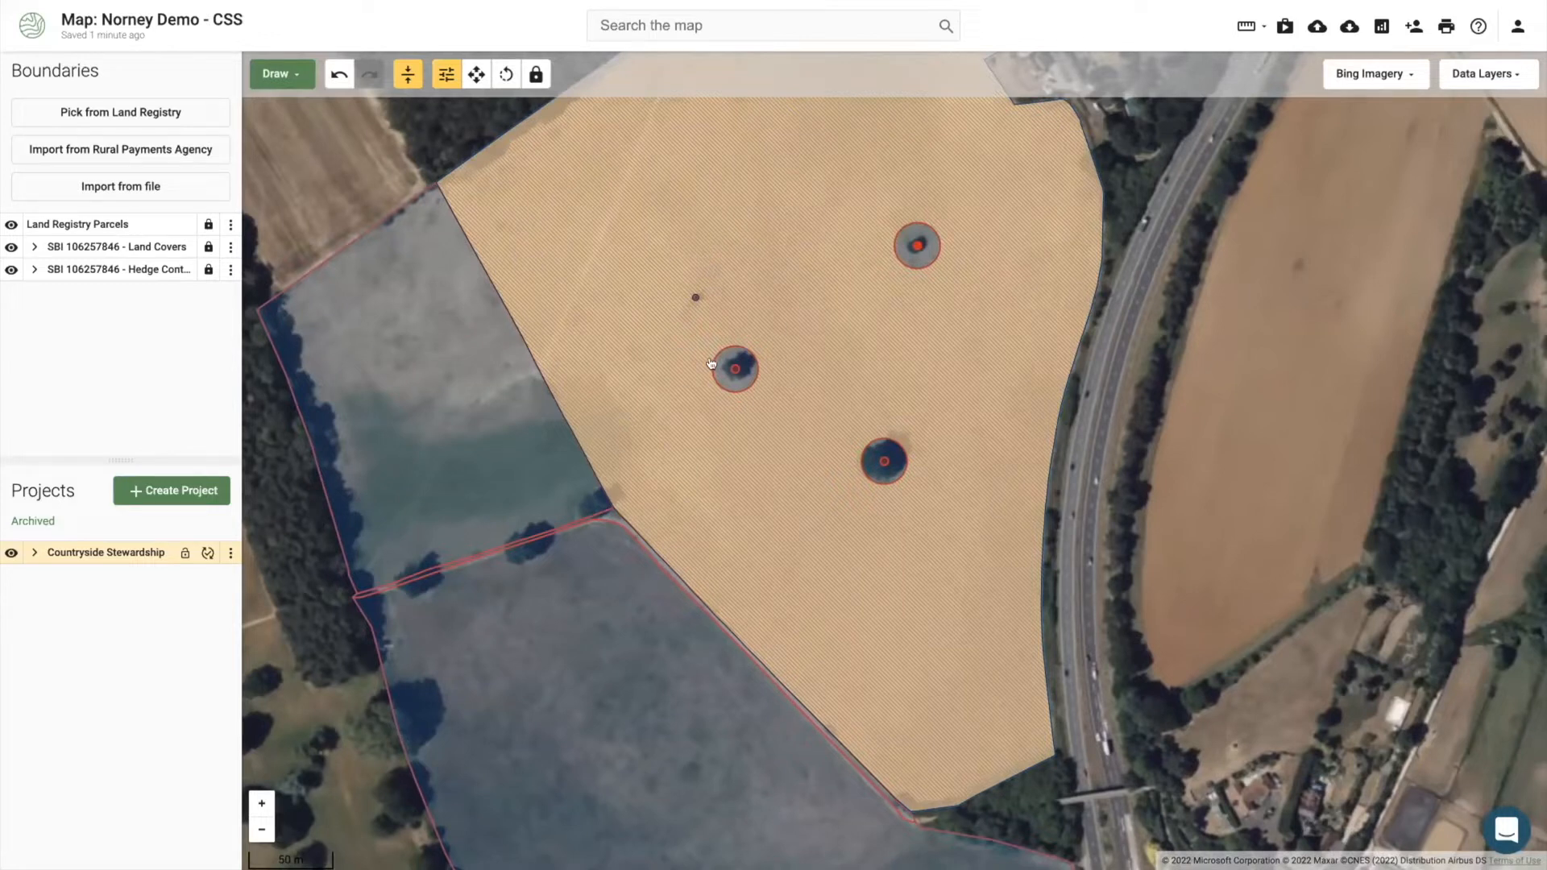
Step: Place a new point on the small dark tree spot in the grassland field
{"action": "left_click", "coordinate": [672, 337]}
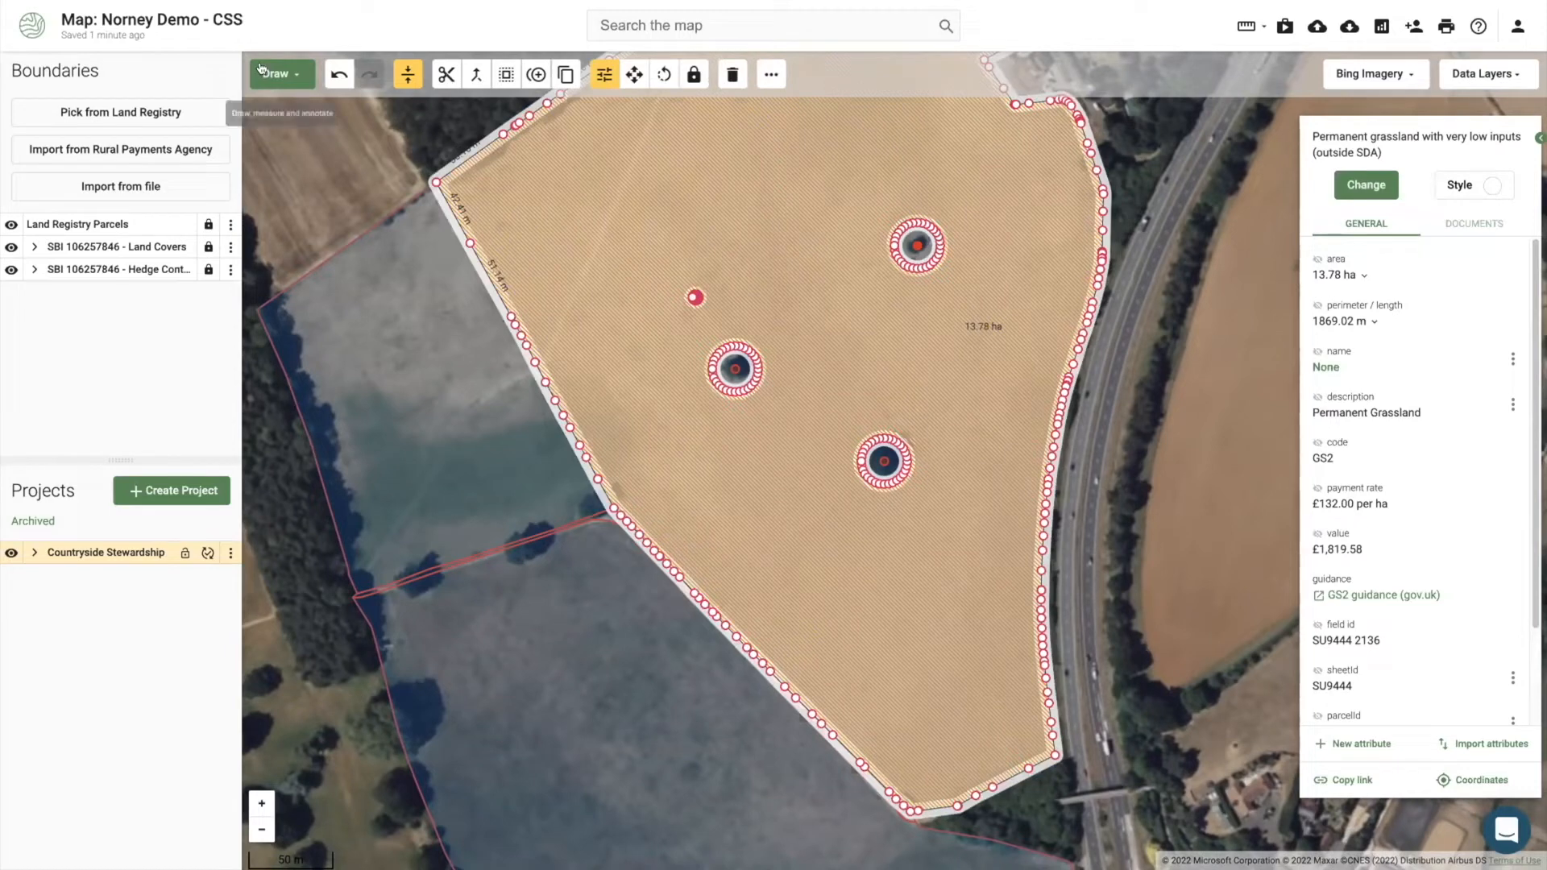
{"action": "left_click", "coordinate": [262, 71]}
{"action": "left_click", "coordinate": [283, 278]}
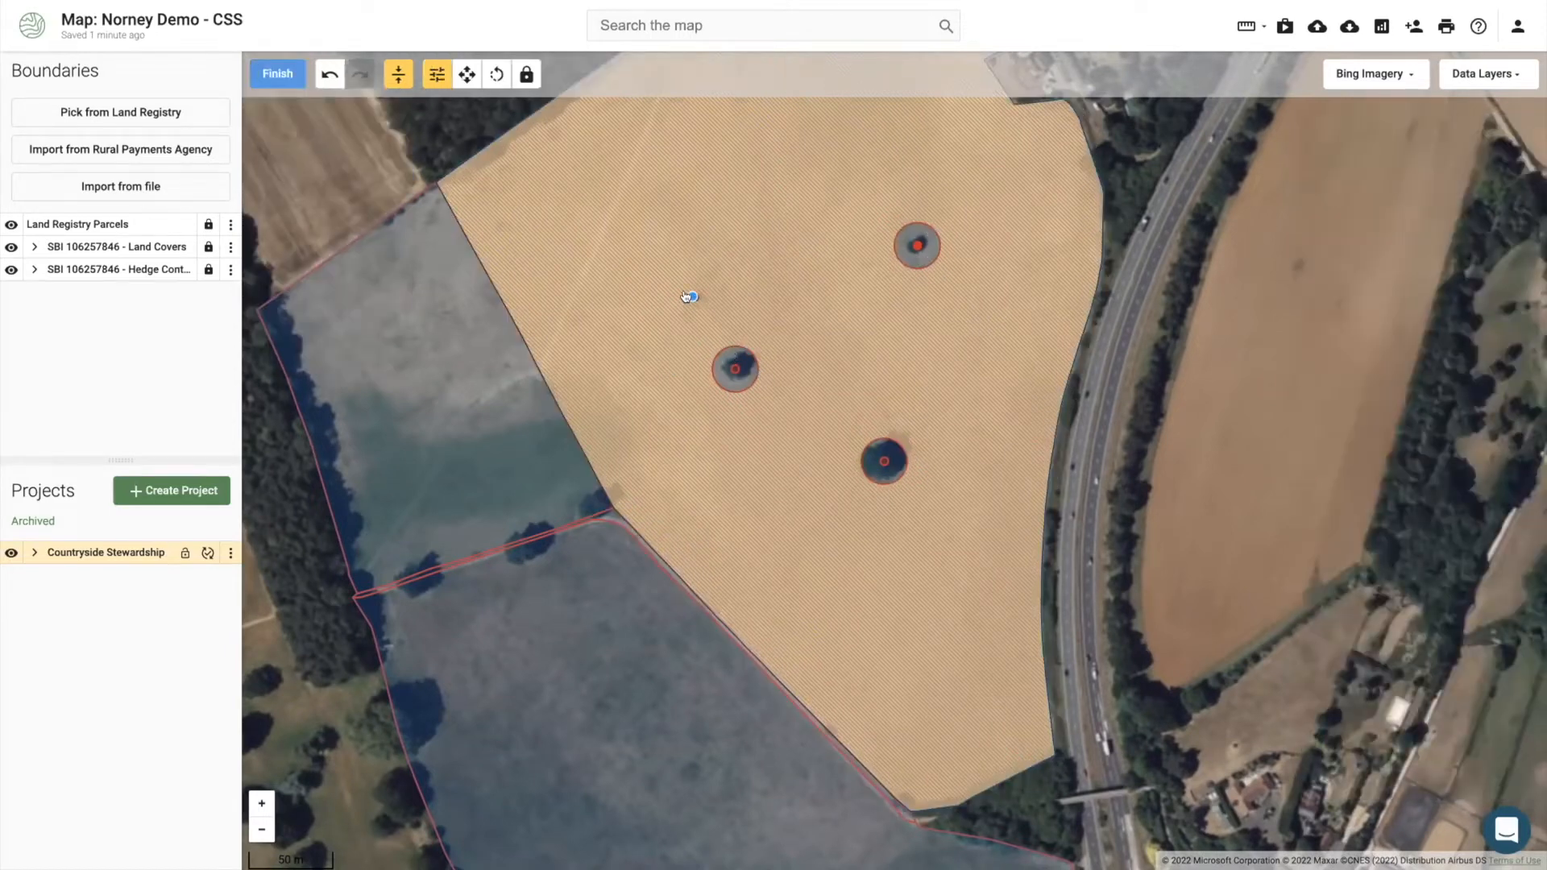
{"action": "left_click", "coordinate": [689, 296]}
{"action": "left_click", "coordinate": [278, 72]}
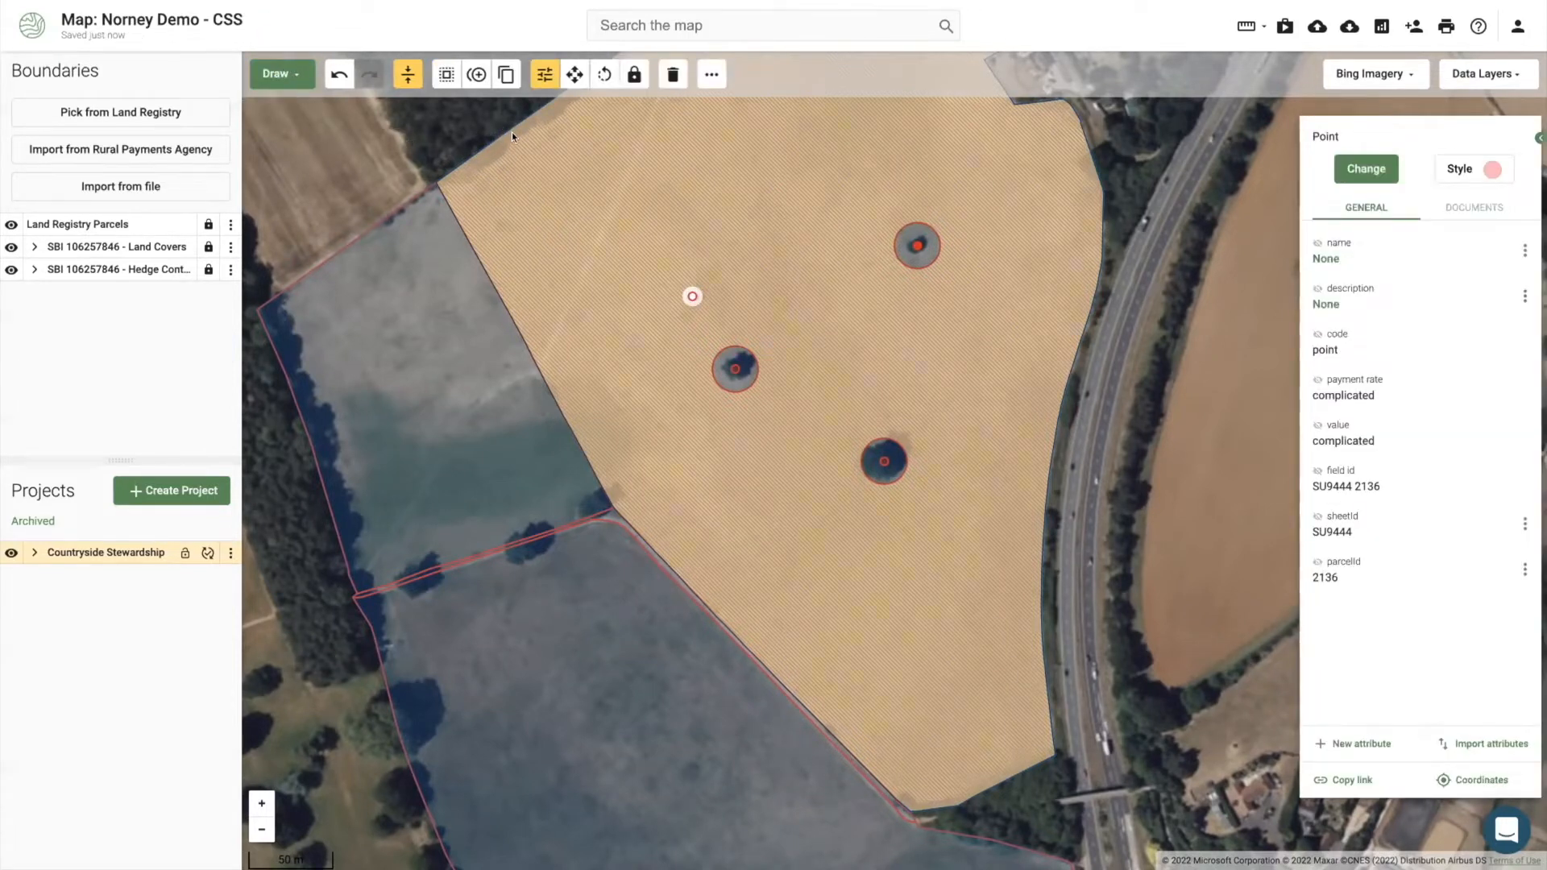
Step: Buffer the point with a 10 m radius, subtracted from the field
{"action": "left_click", "coordinate": [438, 74]}
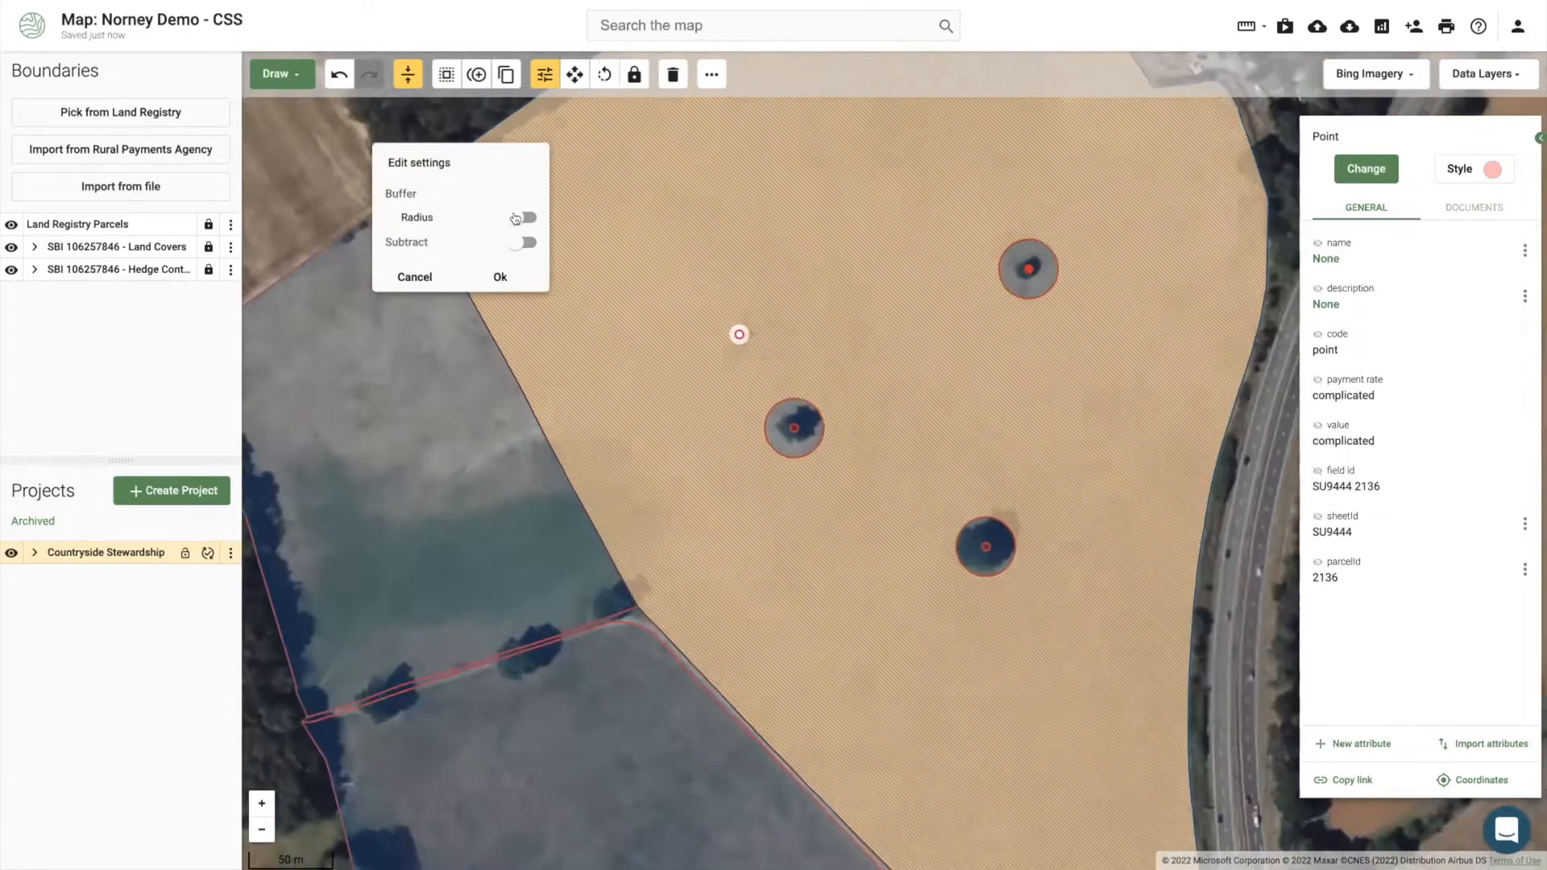
{"action": "left_click", "coordinate": [519, 217]}
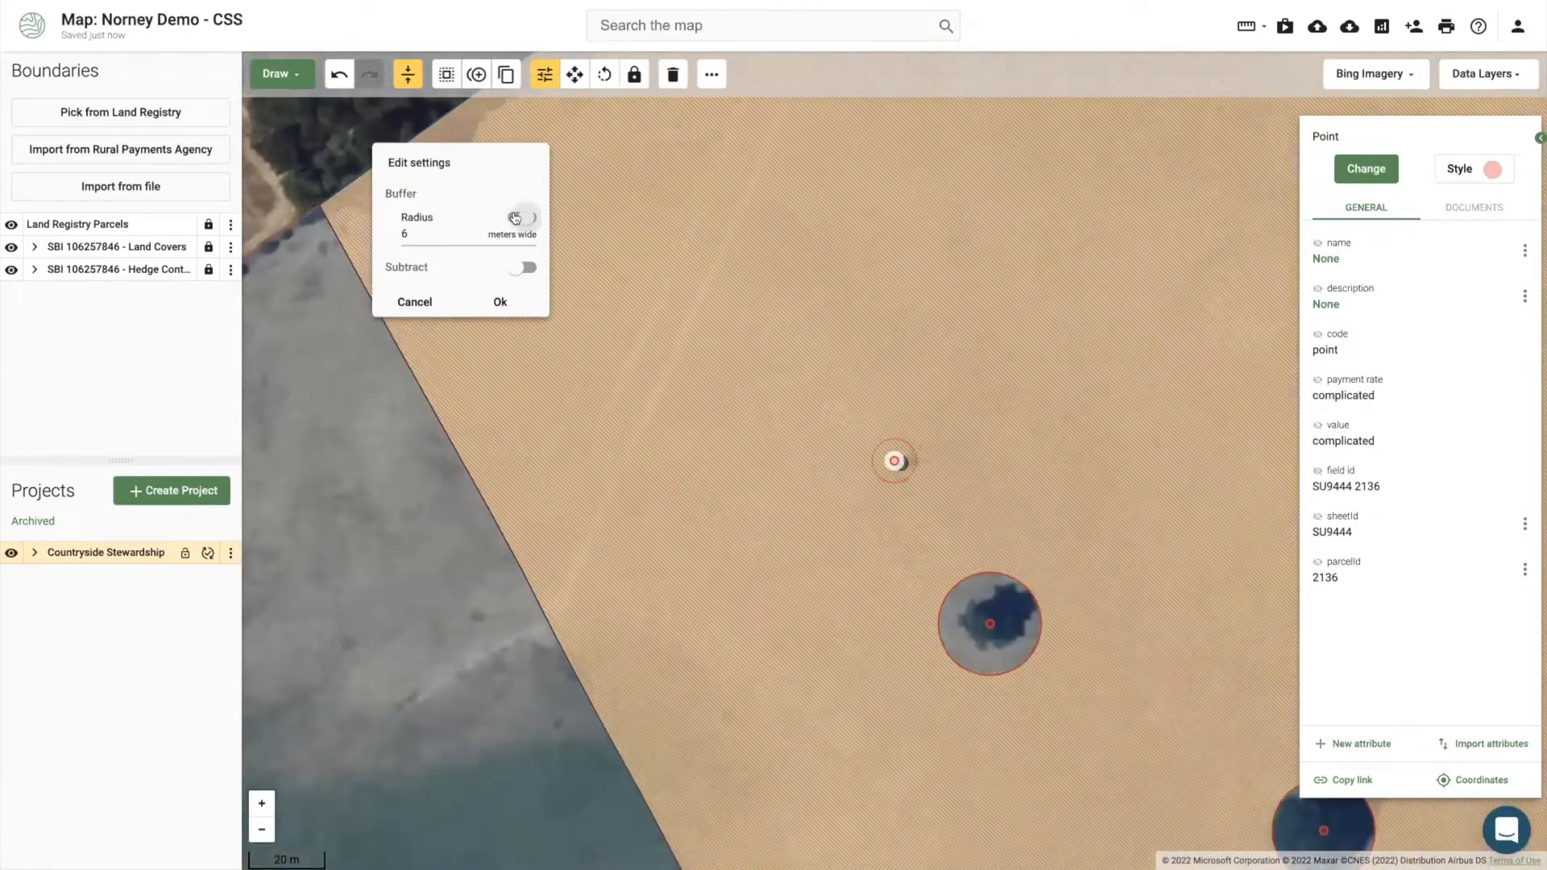
{"action": "left_click", "coordinate": [444, 225]}
{"action": "key", "text": "BackSpace"}
{"action": "type", "text": "10"}
{"action": "left_click", "coordinate": [517, 268]}
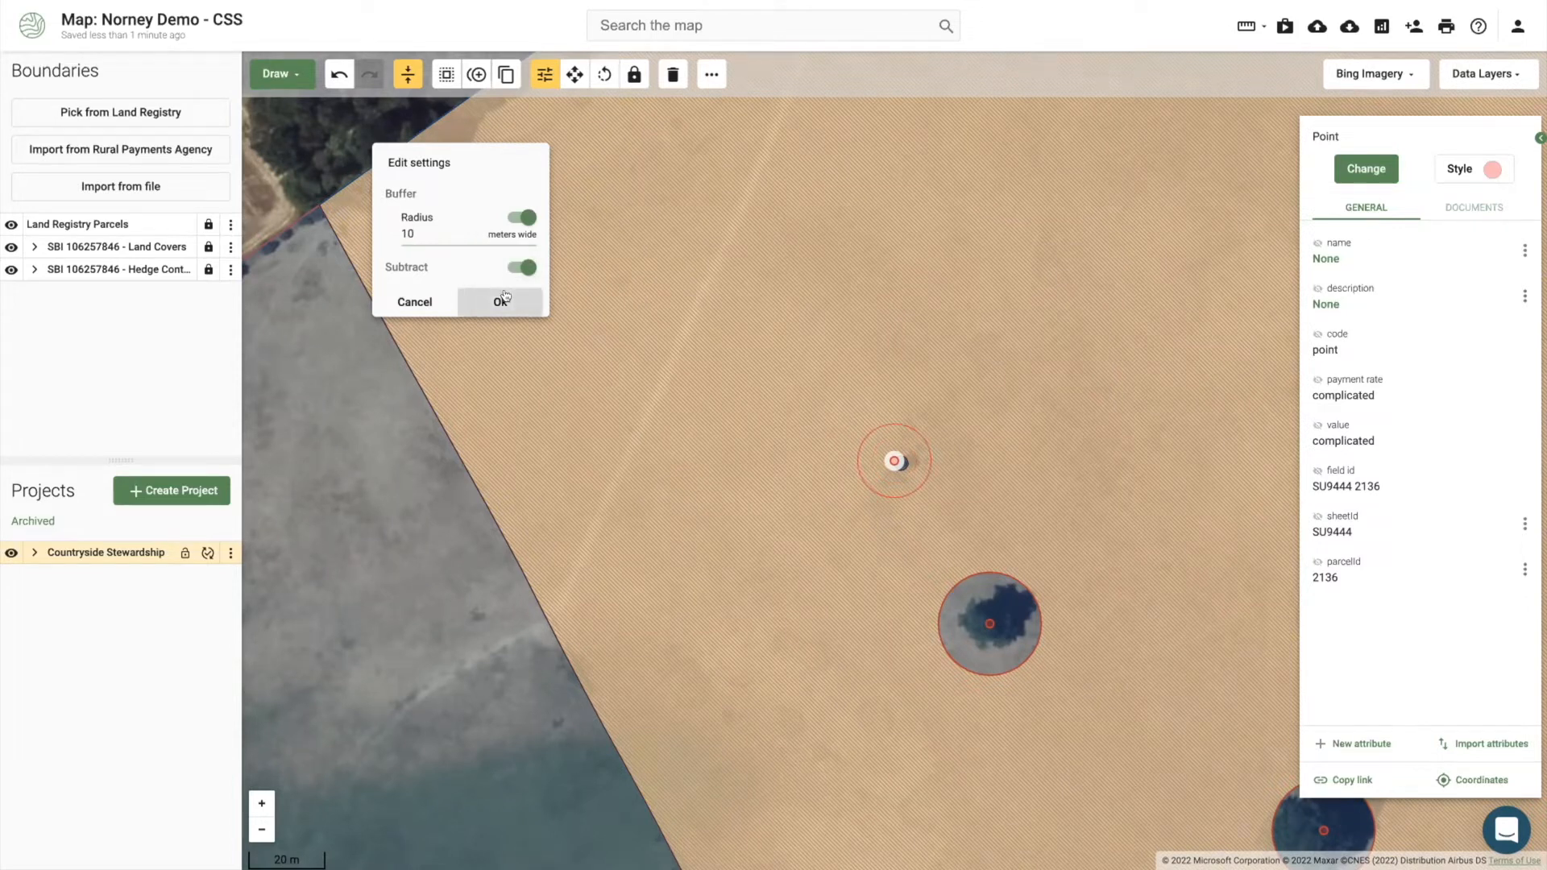
{"action": "left_click", "coordinate": [500, 301]}
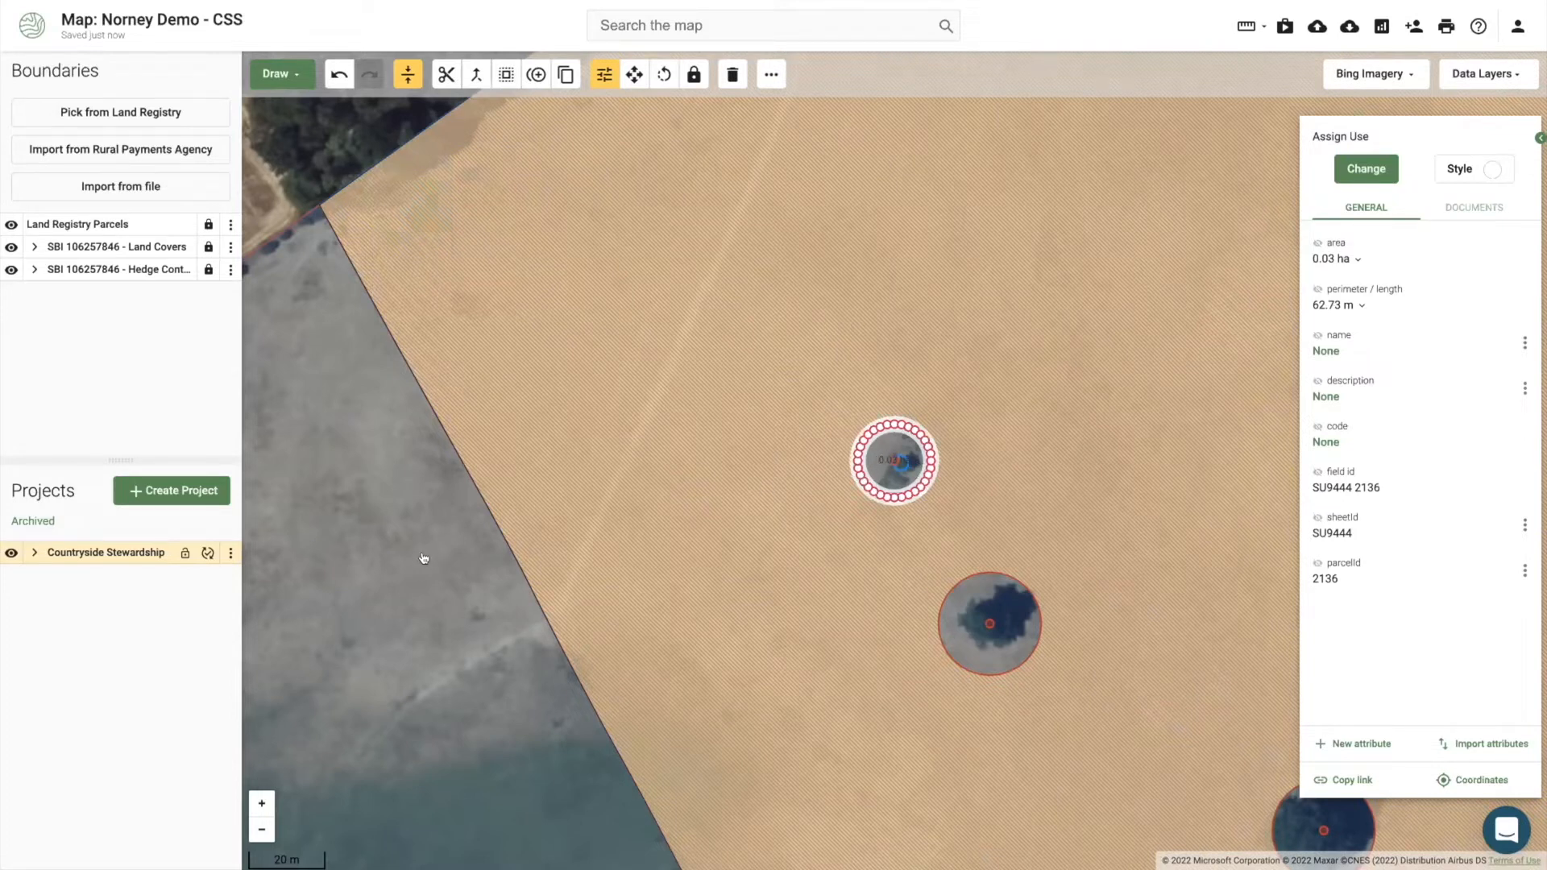
Step: Code the new tree point BE2 Protection of in-field trees on intensive grassland (£260.00/ha) and open its guidance
{"action": "left_click", "coordinate": [892, 462]}
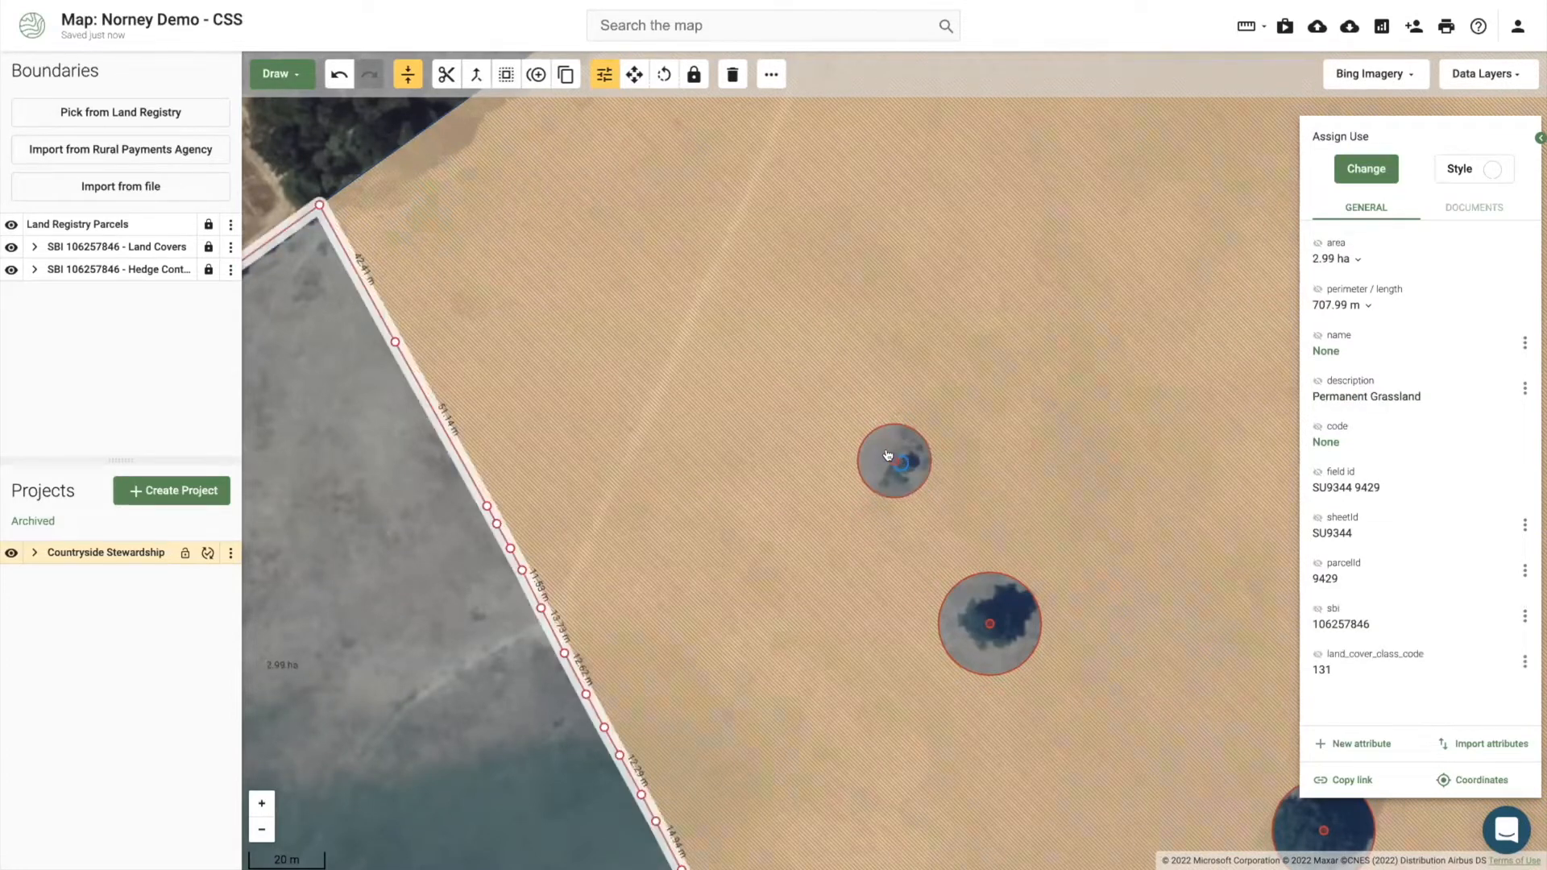
{"action": "left_click", "coordinate": [893, 462]}
{"action": "left_click", "coordinate": [1371, 167]}
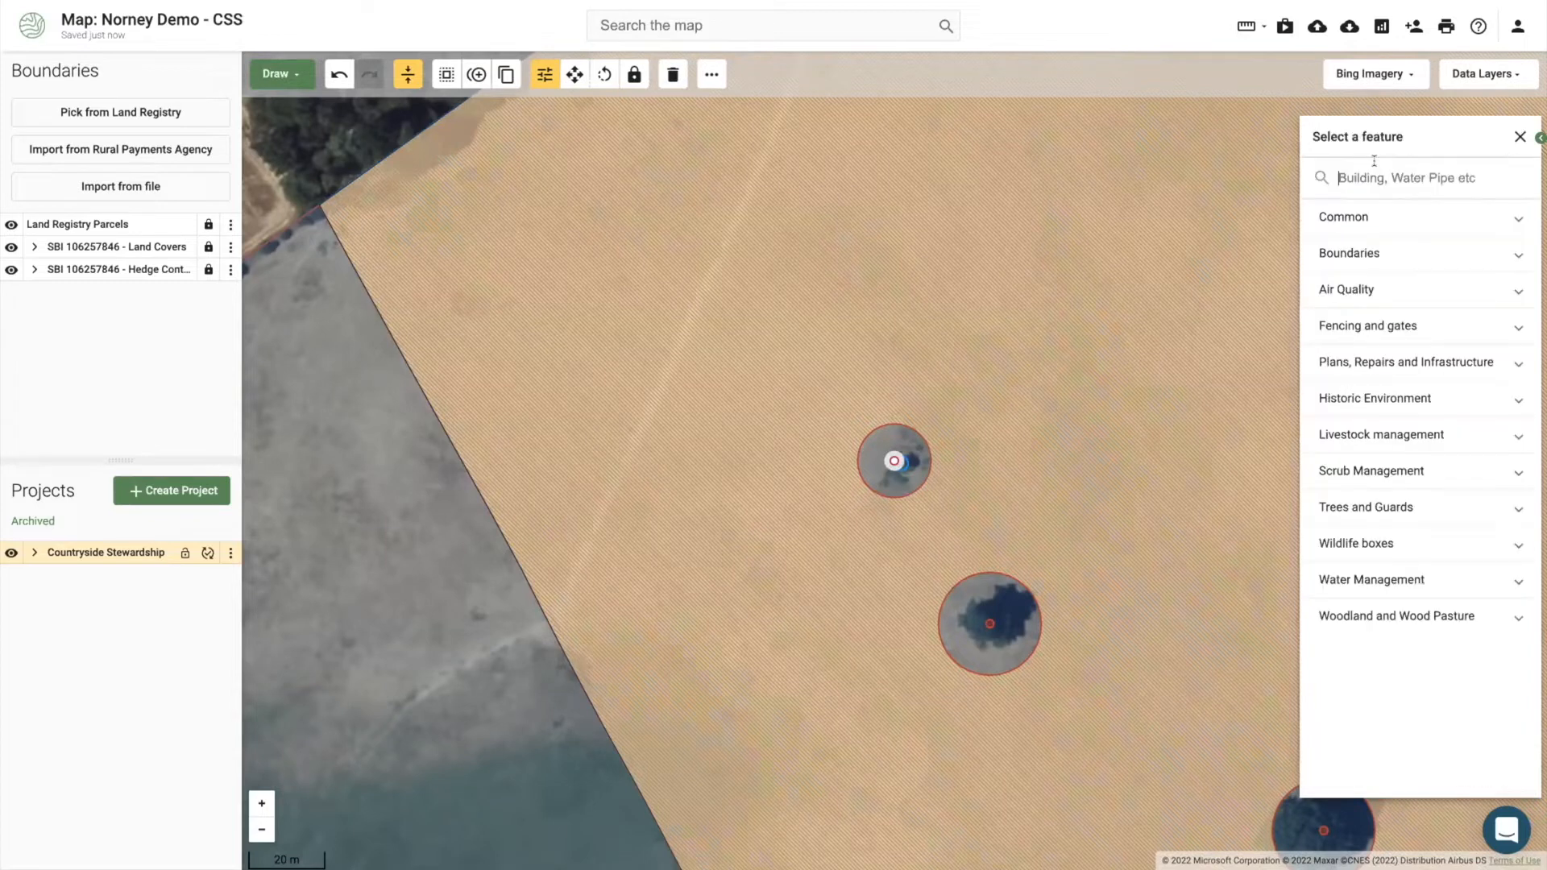
{"action": "type", "text": "buf"}
{"action": "key", "text": "BackSpace"}
{"action": "key", "text": "BackSpace"}
{"action": "key", "text": "BackSpace"}
{"action": "type", "text": "in-"}
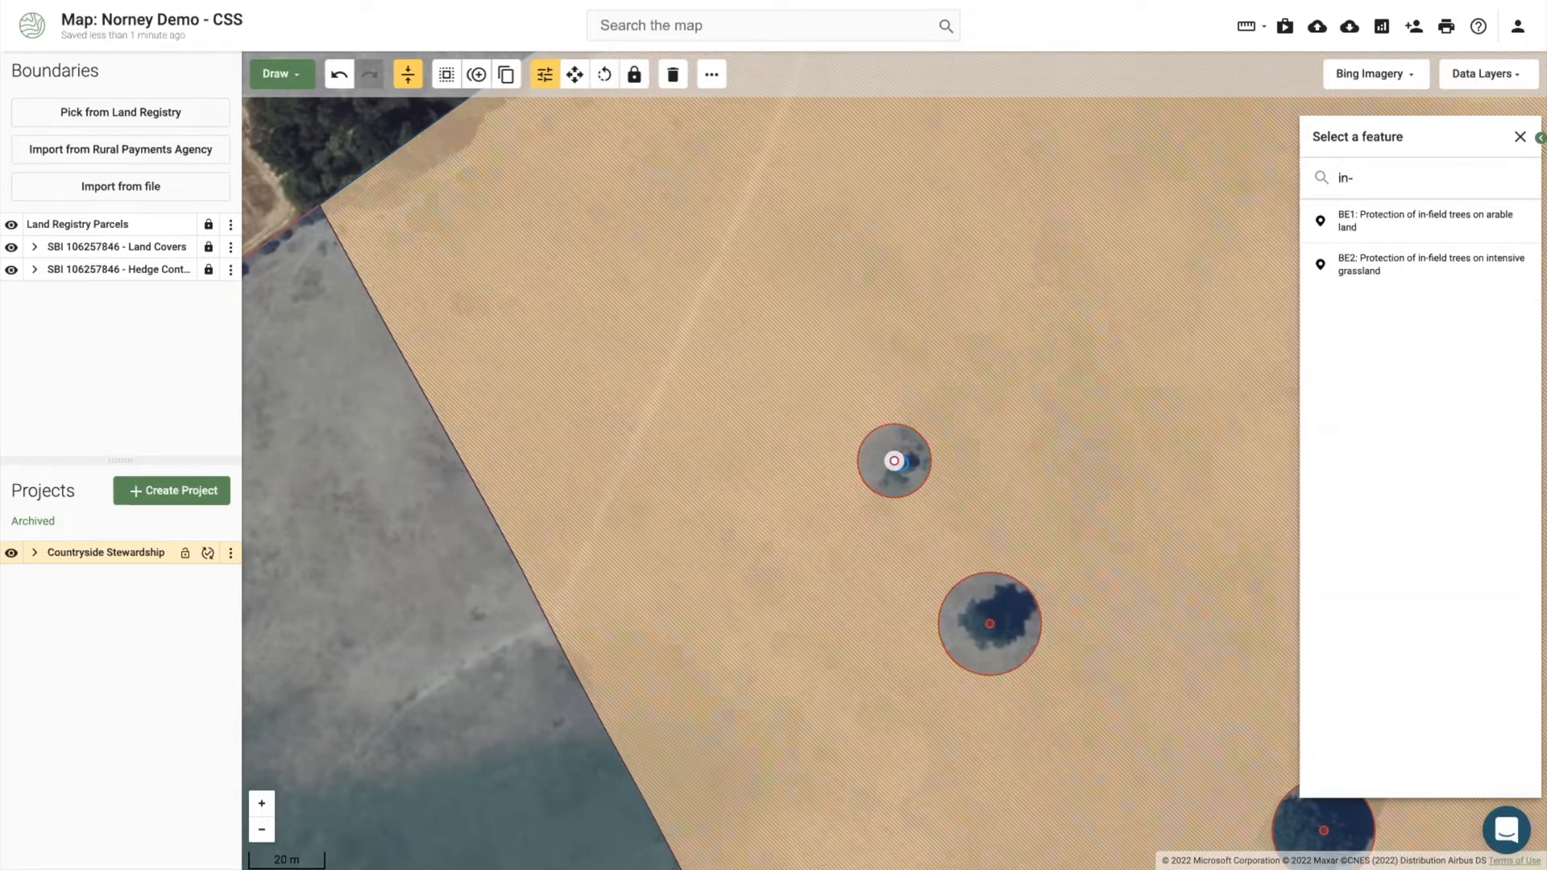
{"action": "left_click", "coordinate": [1408, 259]}
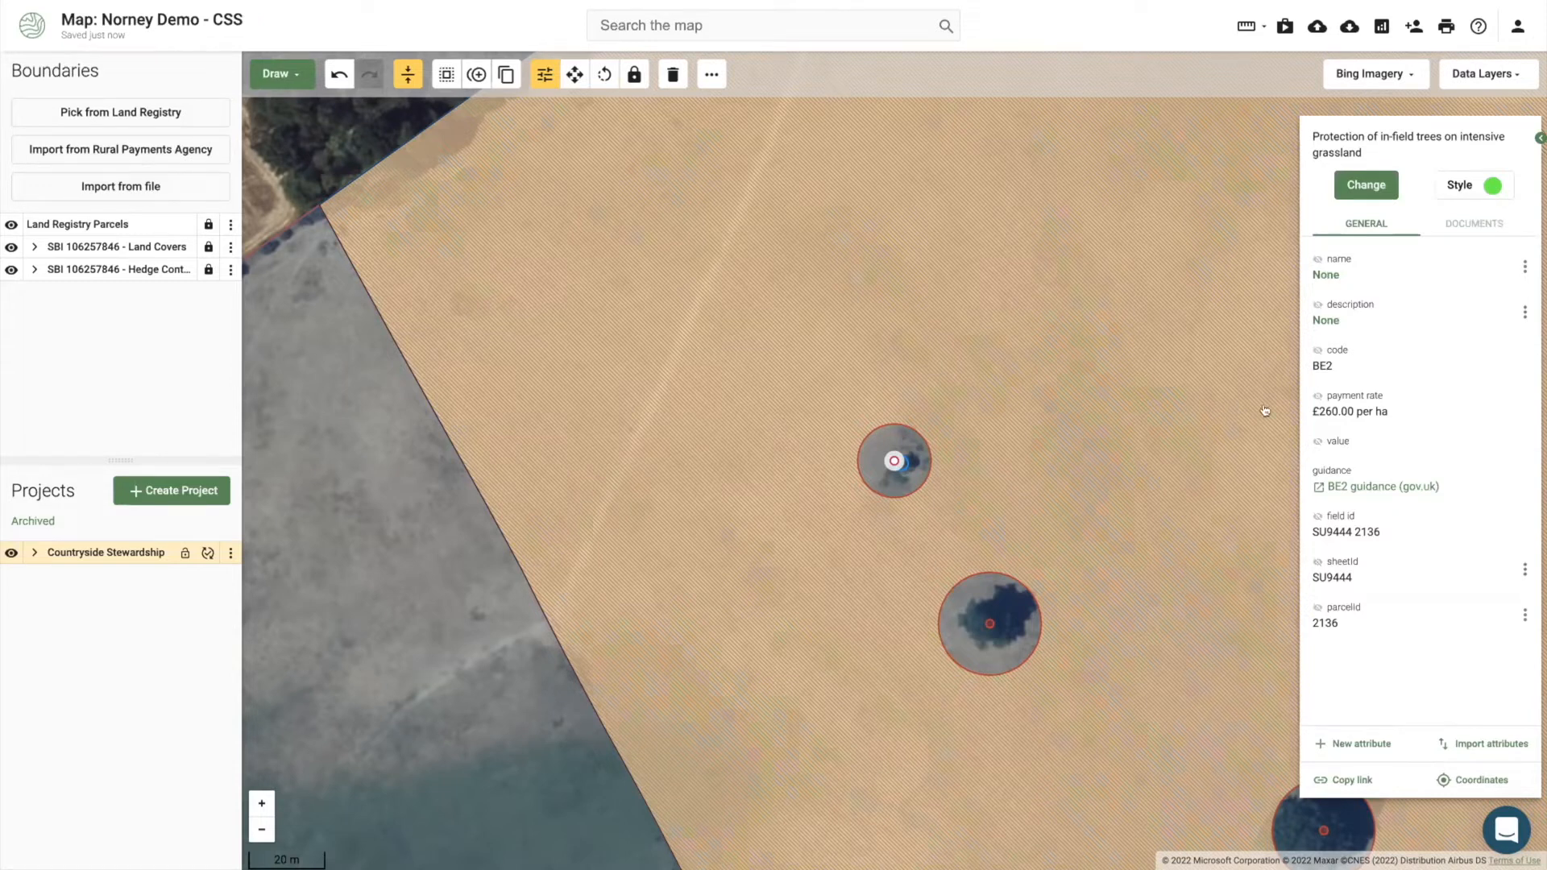
{"action": "left_click", "coordinate": [1368, 483]}
Step: Read the BE2 guidance, including the tree diameter and sward radius table, then return to The Land App
{"action": "scroll", "coordinate": [639, 548], "scroll_direction": "down", "scroll_amount": 8}
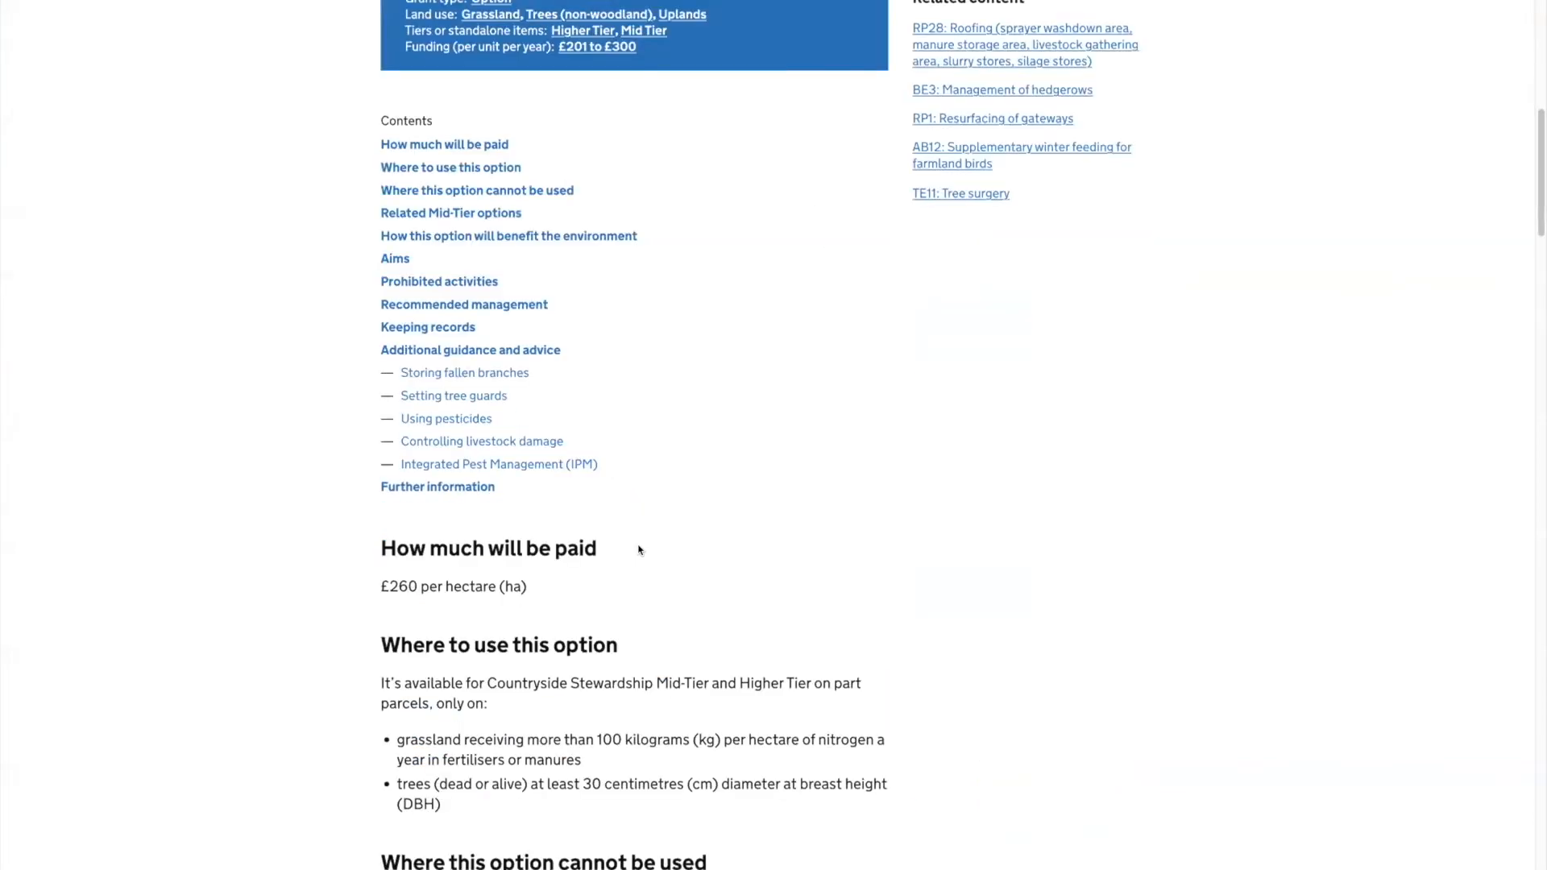
{"action": "scroll", "coordinate": [639, 551], "scroll_direction": "down", "scroll_amount": 10}
{"action": "scroll", "coordinate": [628, 535], "scroll_direction": "down", "scroll_amount": 5}
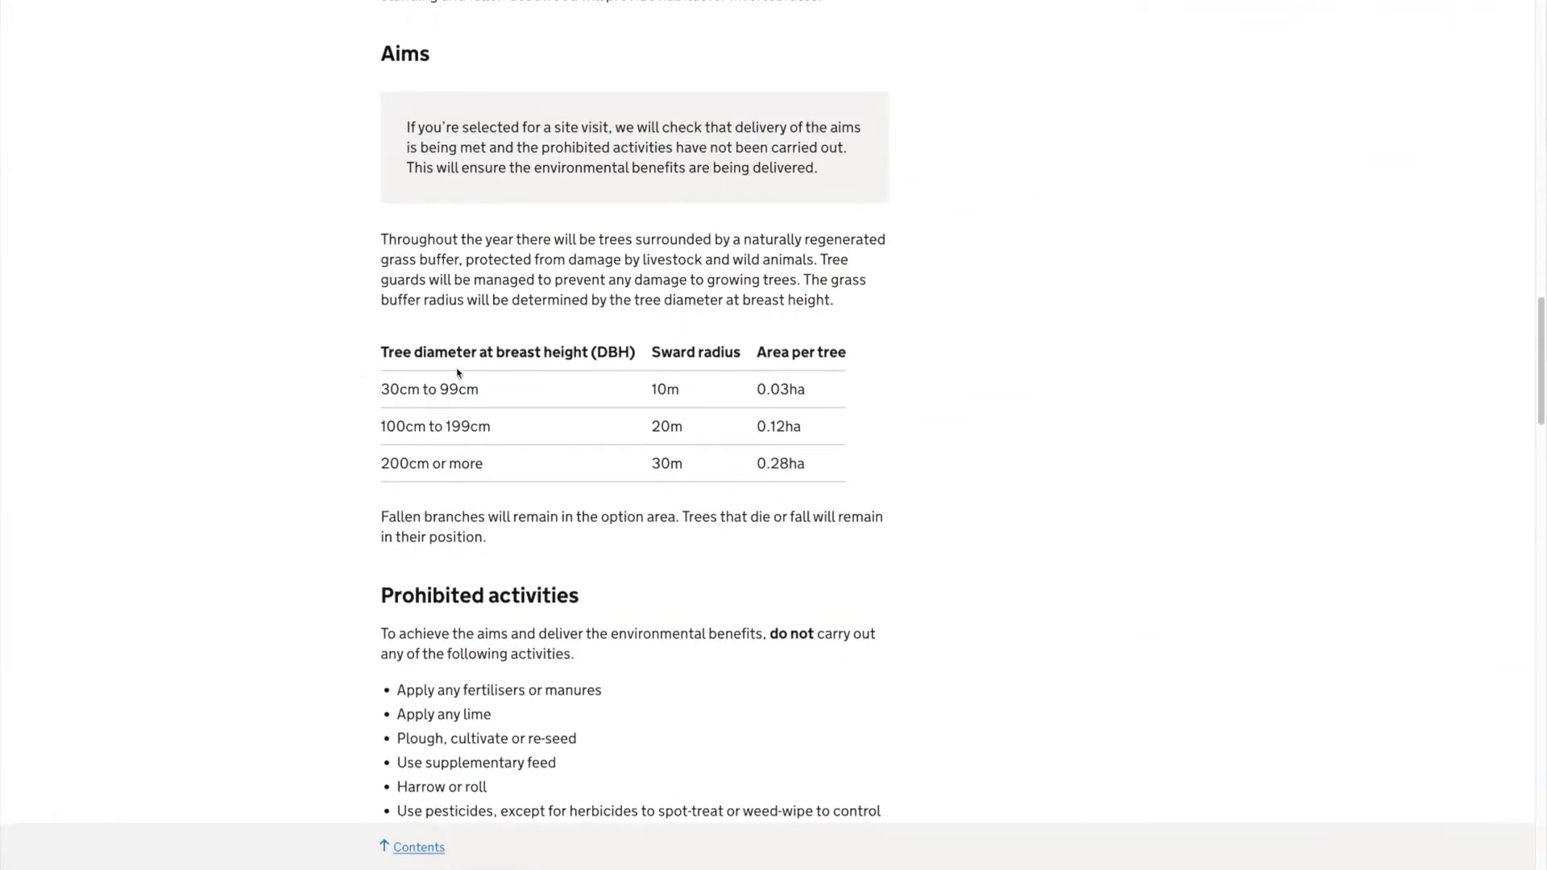
{"action": "scroll", "coordinate": [523, 281], "scroll_direction": "down", "scroll_amount": 12}
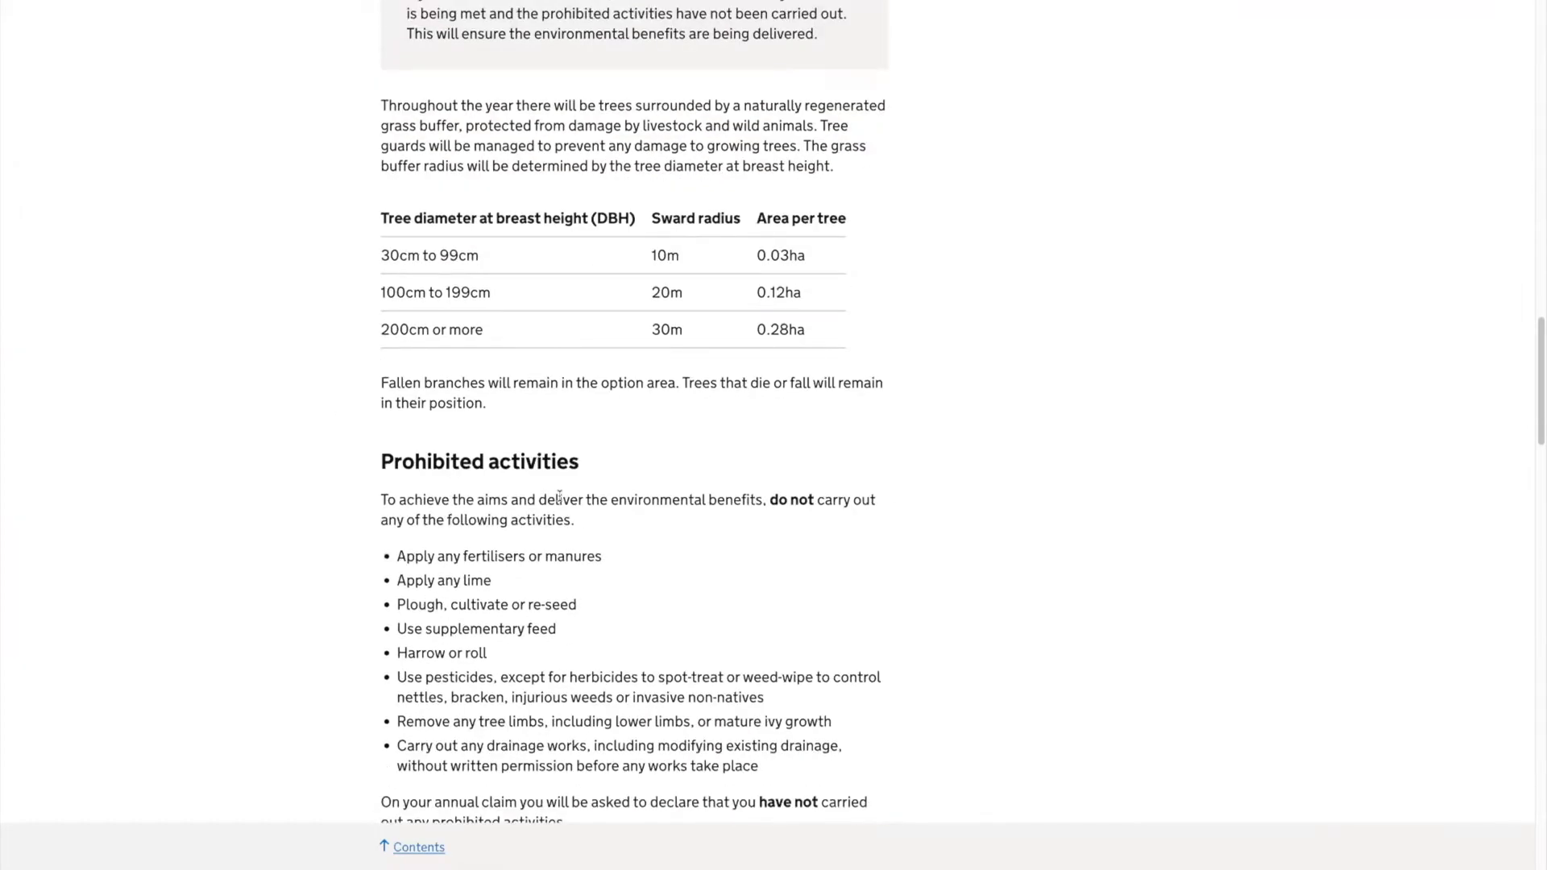
{"action": "scroll", "coordinate": [560, 488], "scroll_direction": "down", "scroll_amount": 10}
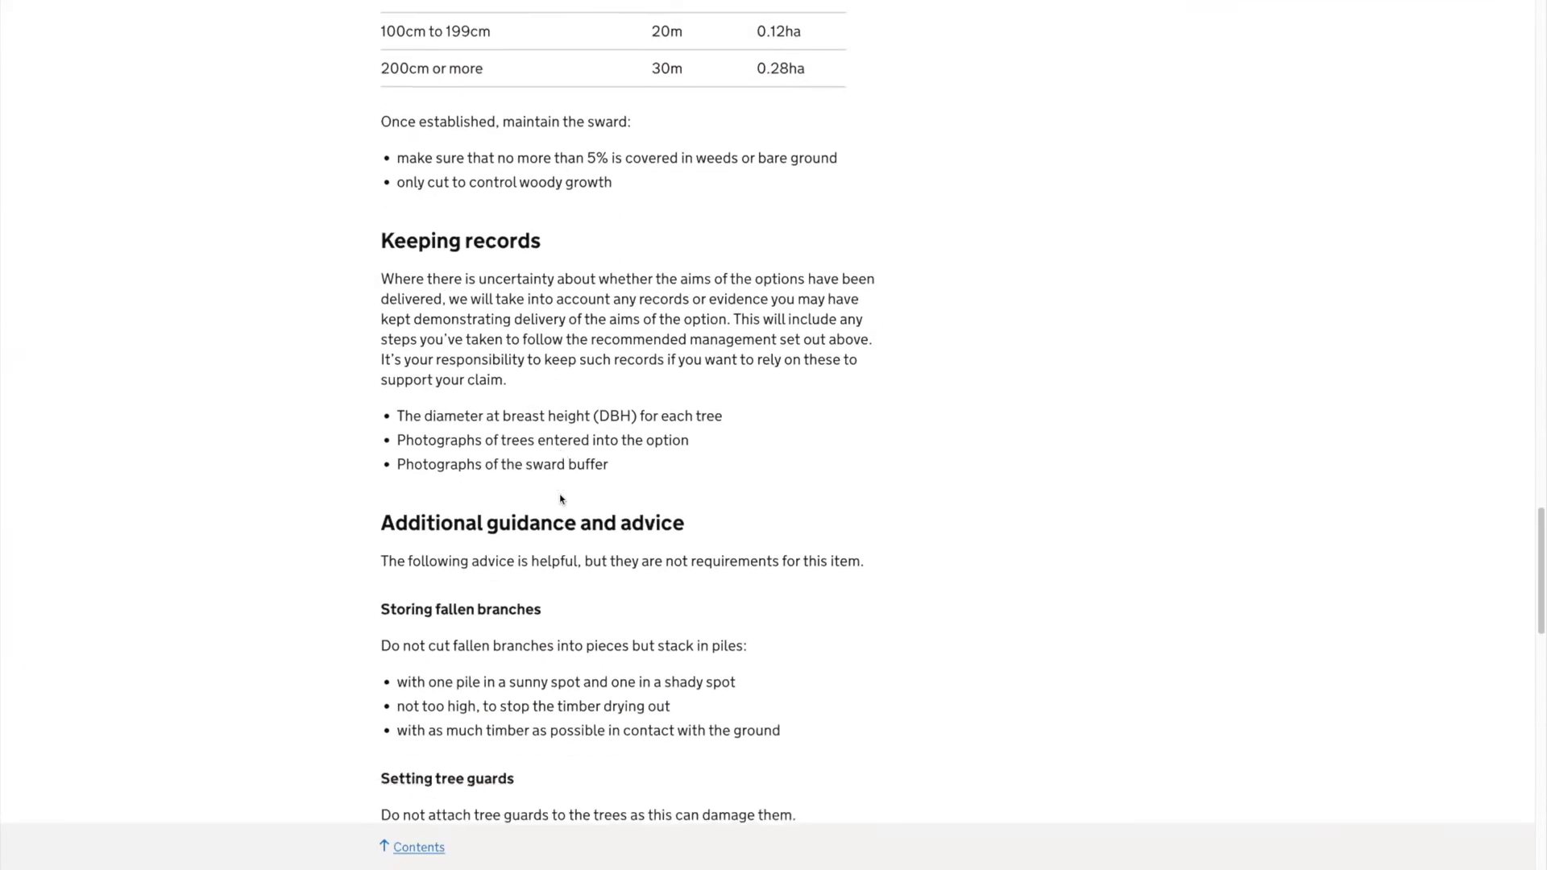
{"action": "scroll", "coordinate": [560, 489], "scroll_direction": "up", "scroll_amount": 16}
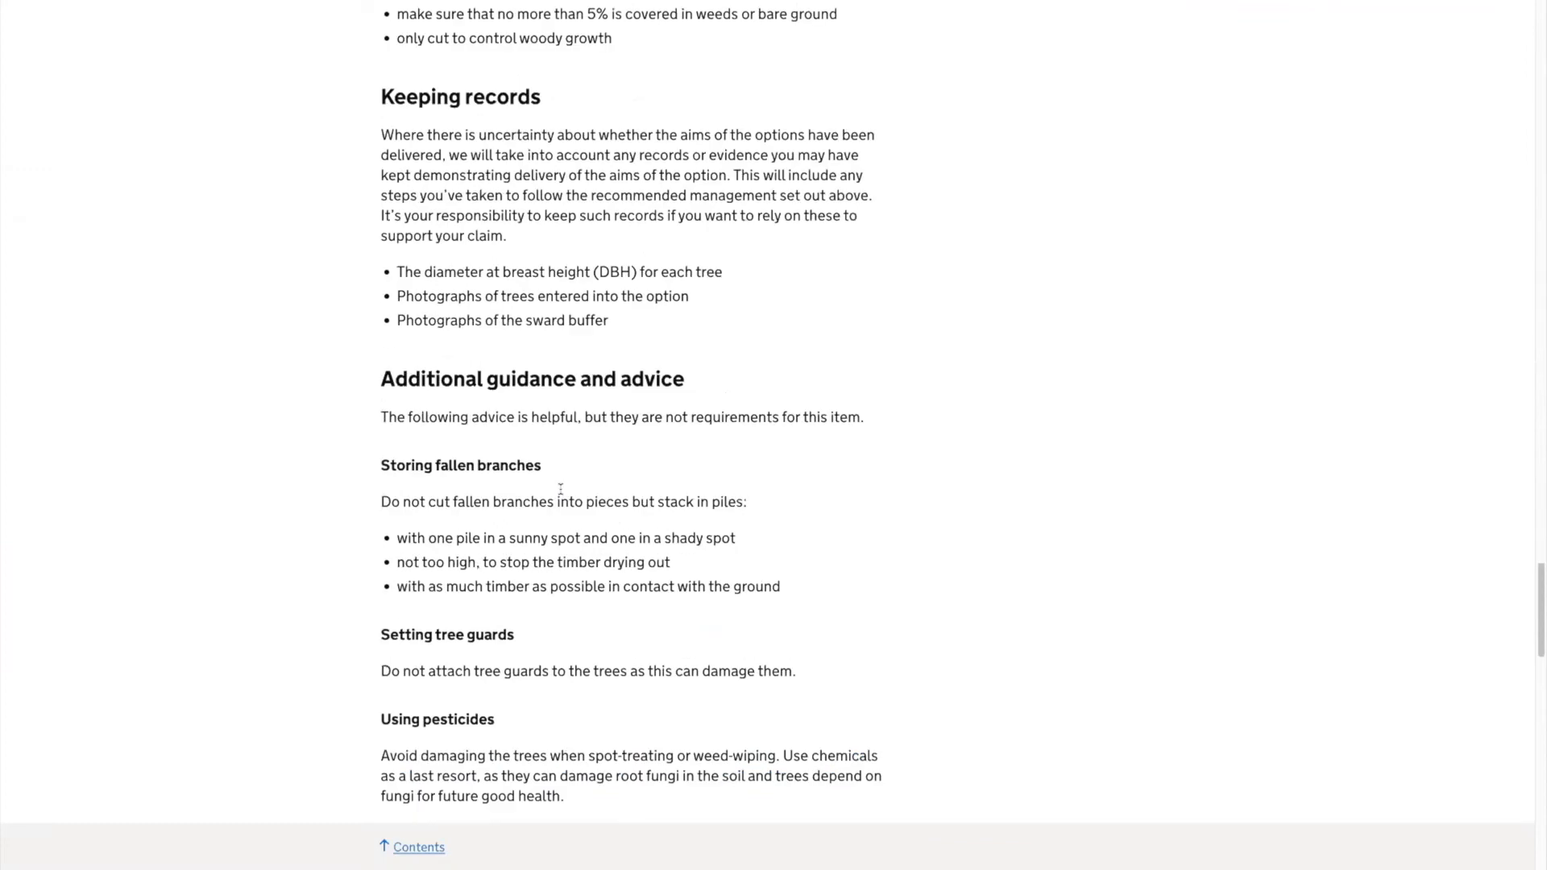
{"action": "scroll", "coordinate": [560, 490], "scroll_direction": "up", "scroll_amount": 11}
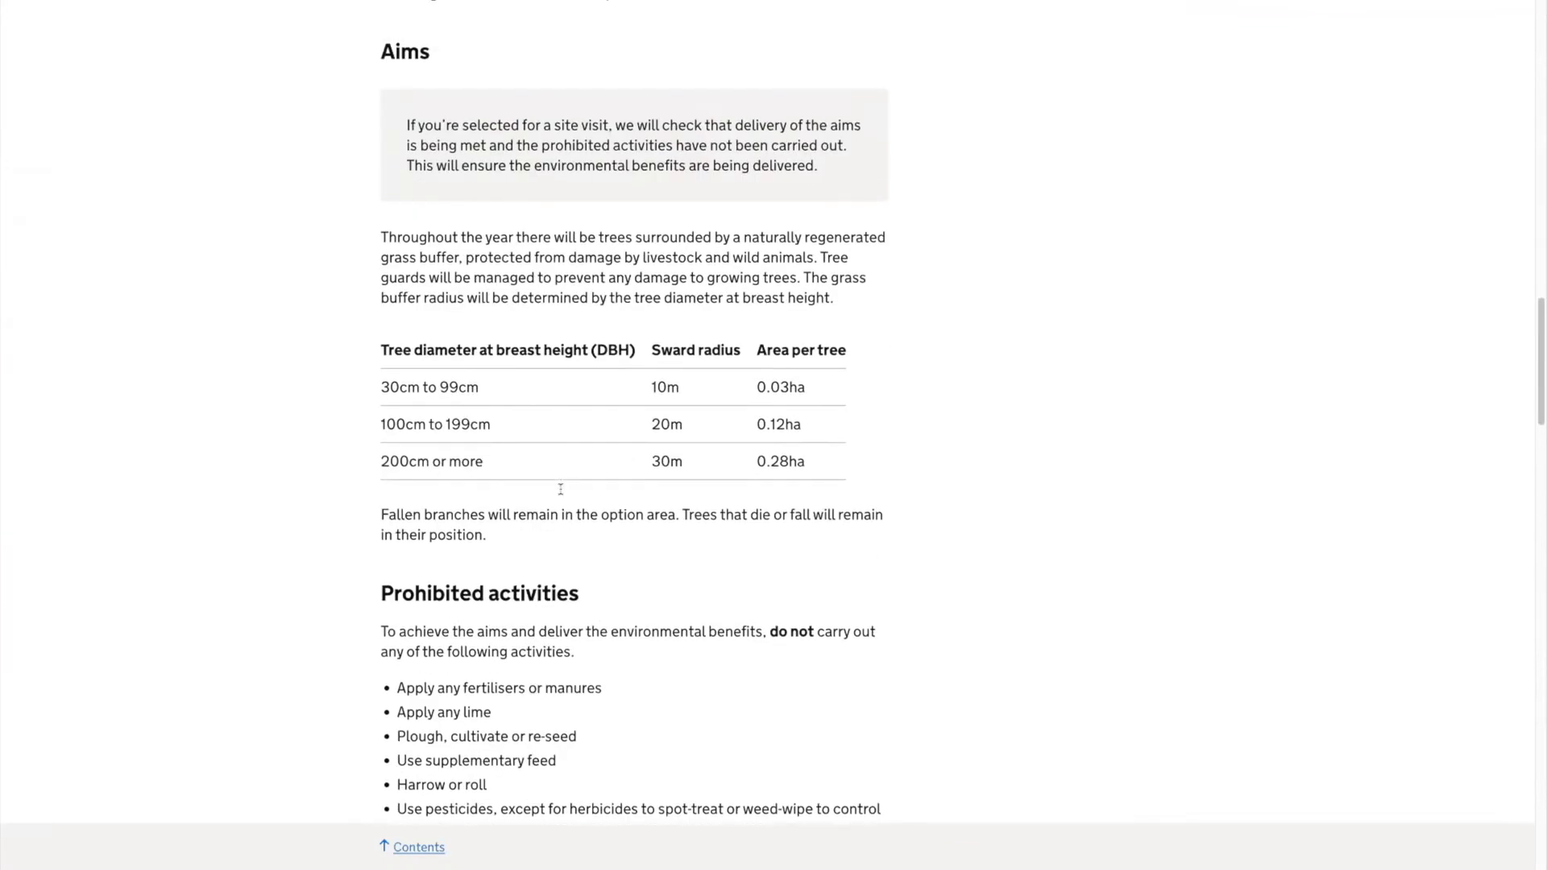
{"action": "scroll", "coordinate": [625, 461], "scroll_direction": "down", "scroll_amount": 3}
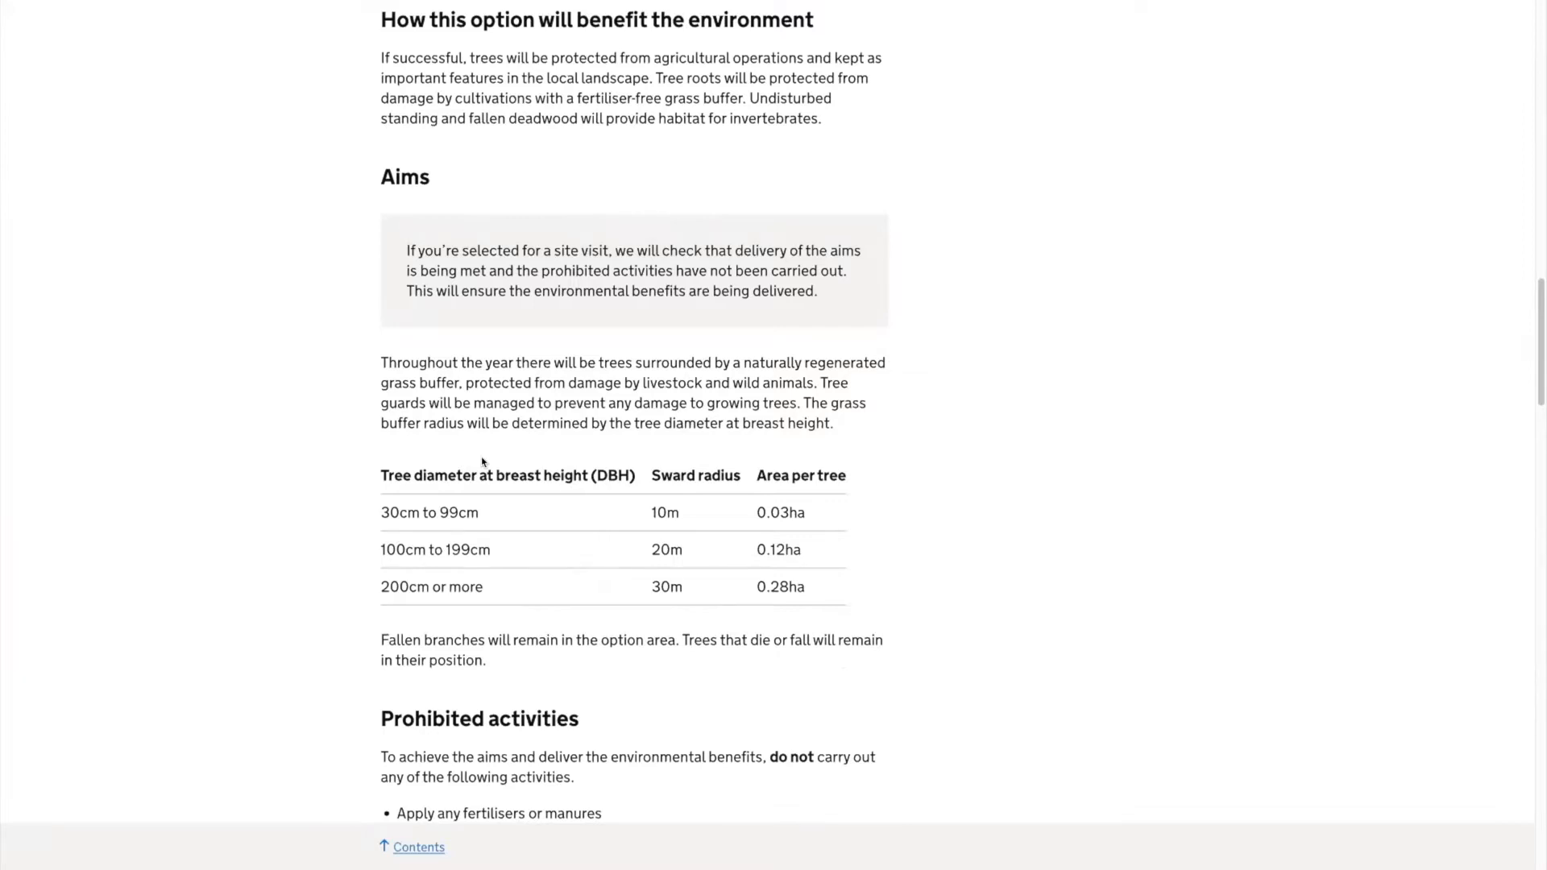
{"action": "mouse_move", "coordinate": [250, 4]}
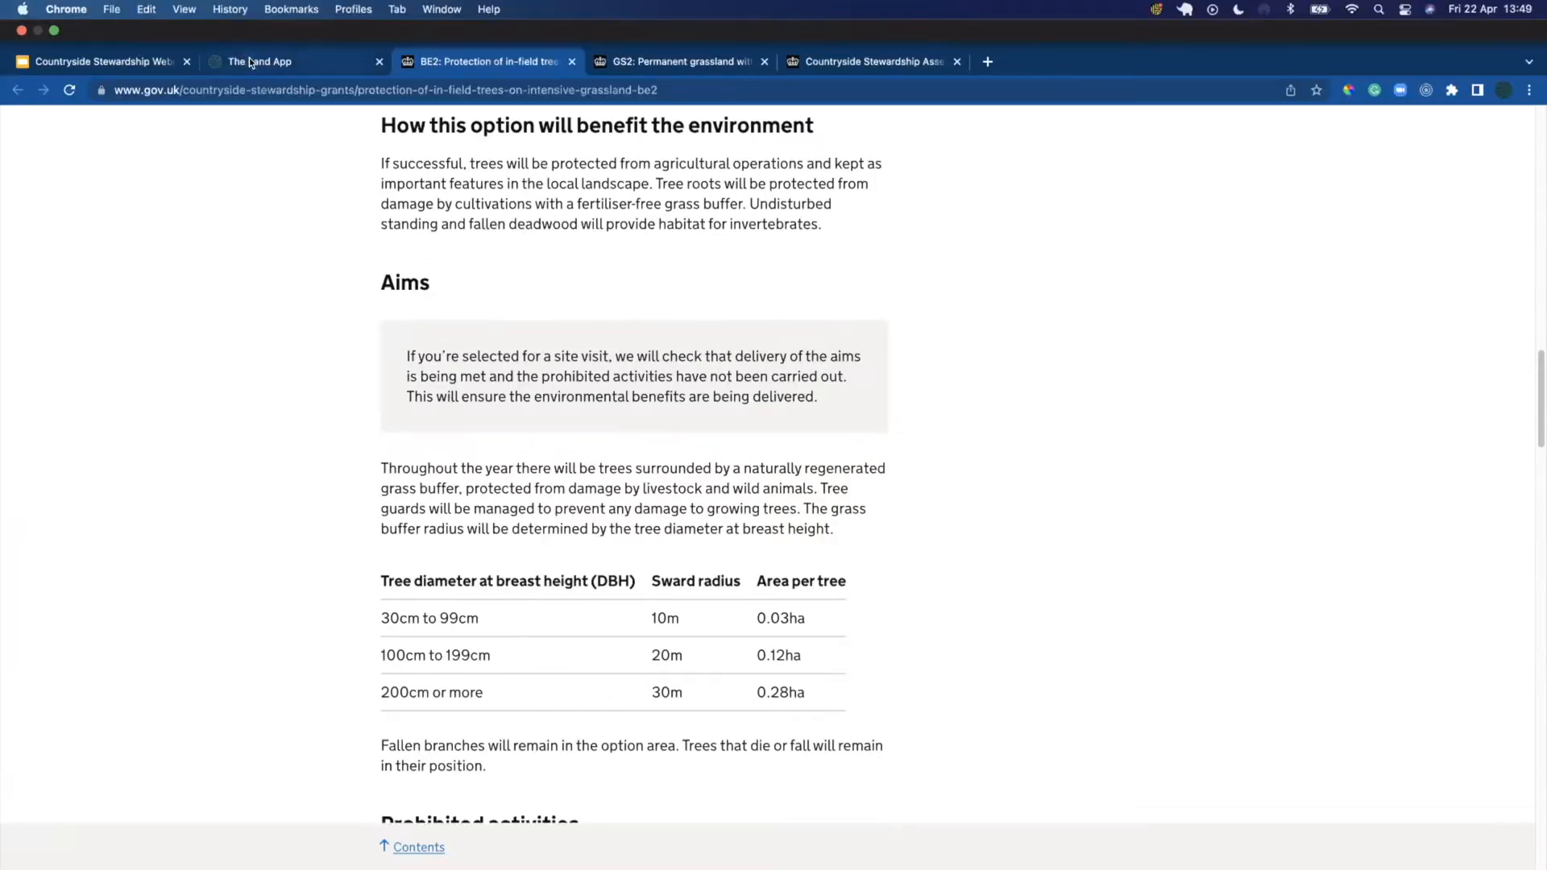
{"action": "left_click", "coordinate": [254, 64]}
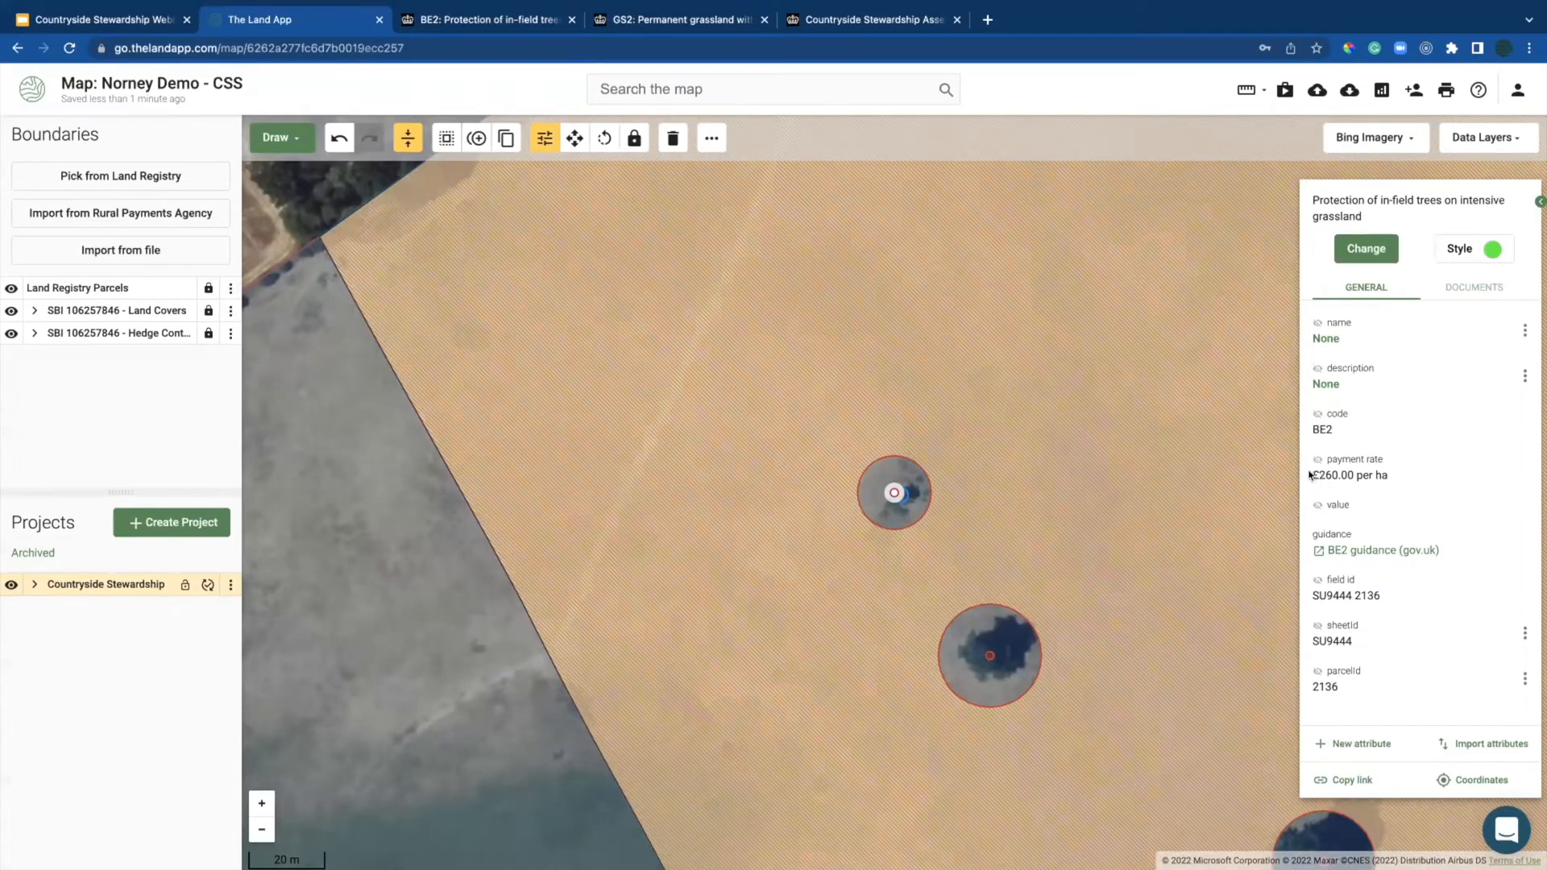
Step: Close the BE2 details and pan south to the large unhatched field below the tree parcel
{"action": "triple_click", "coordinate": [1377, 476]}
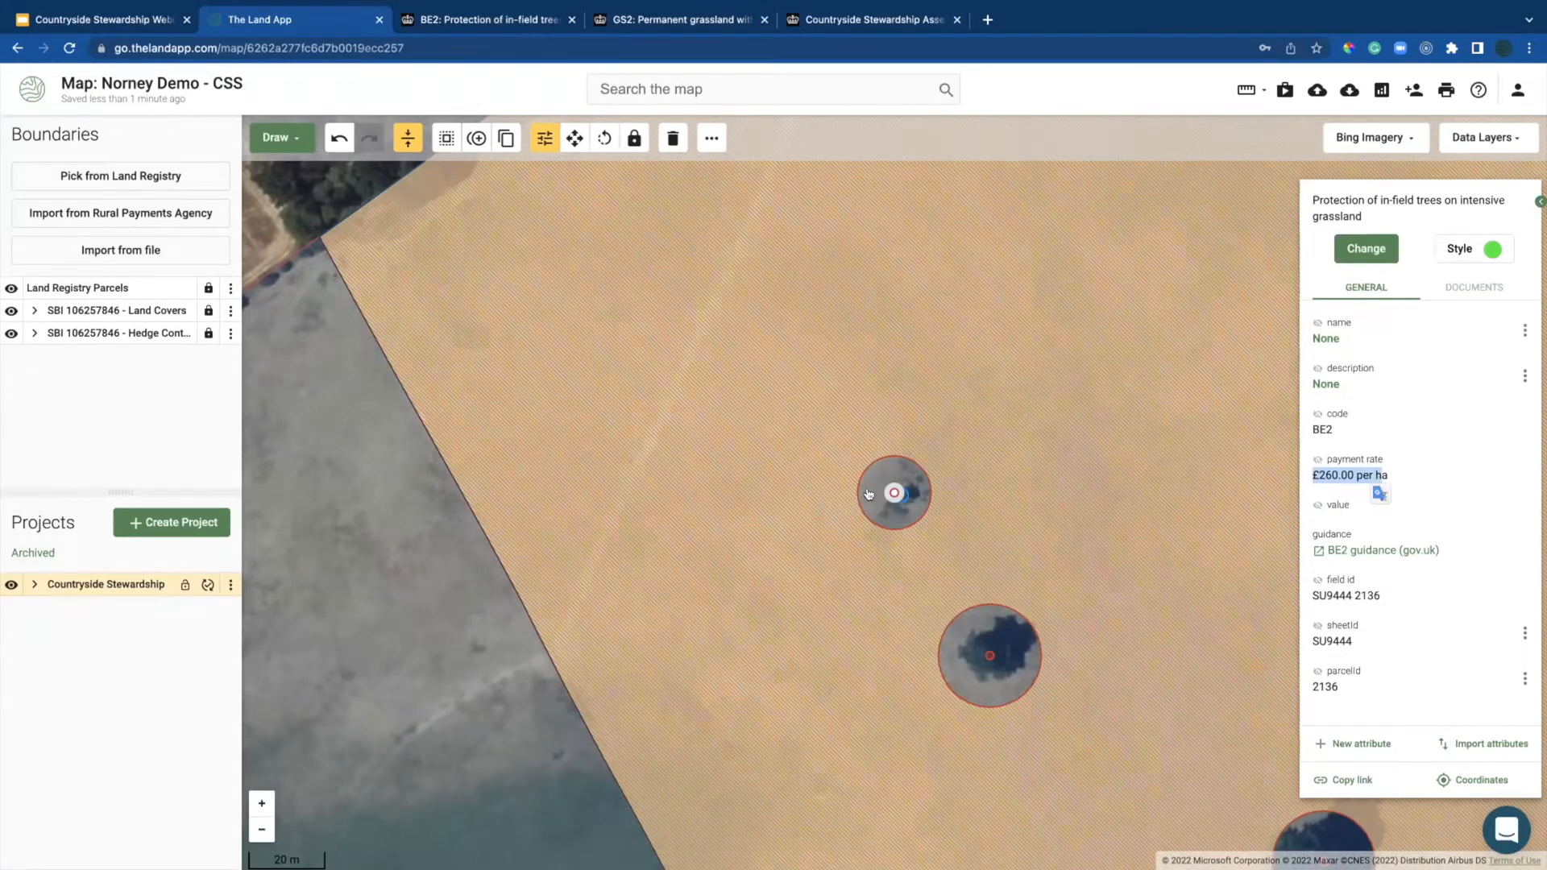
{"action": "left_click", "coordinate": [865, 503]}
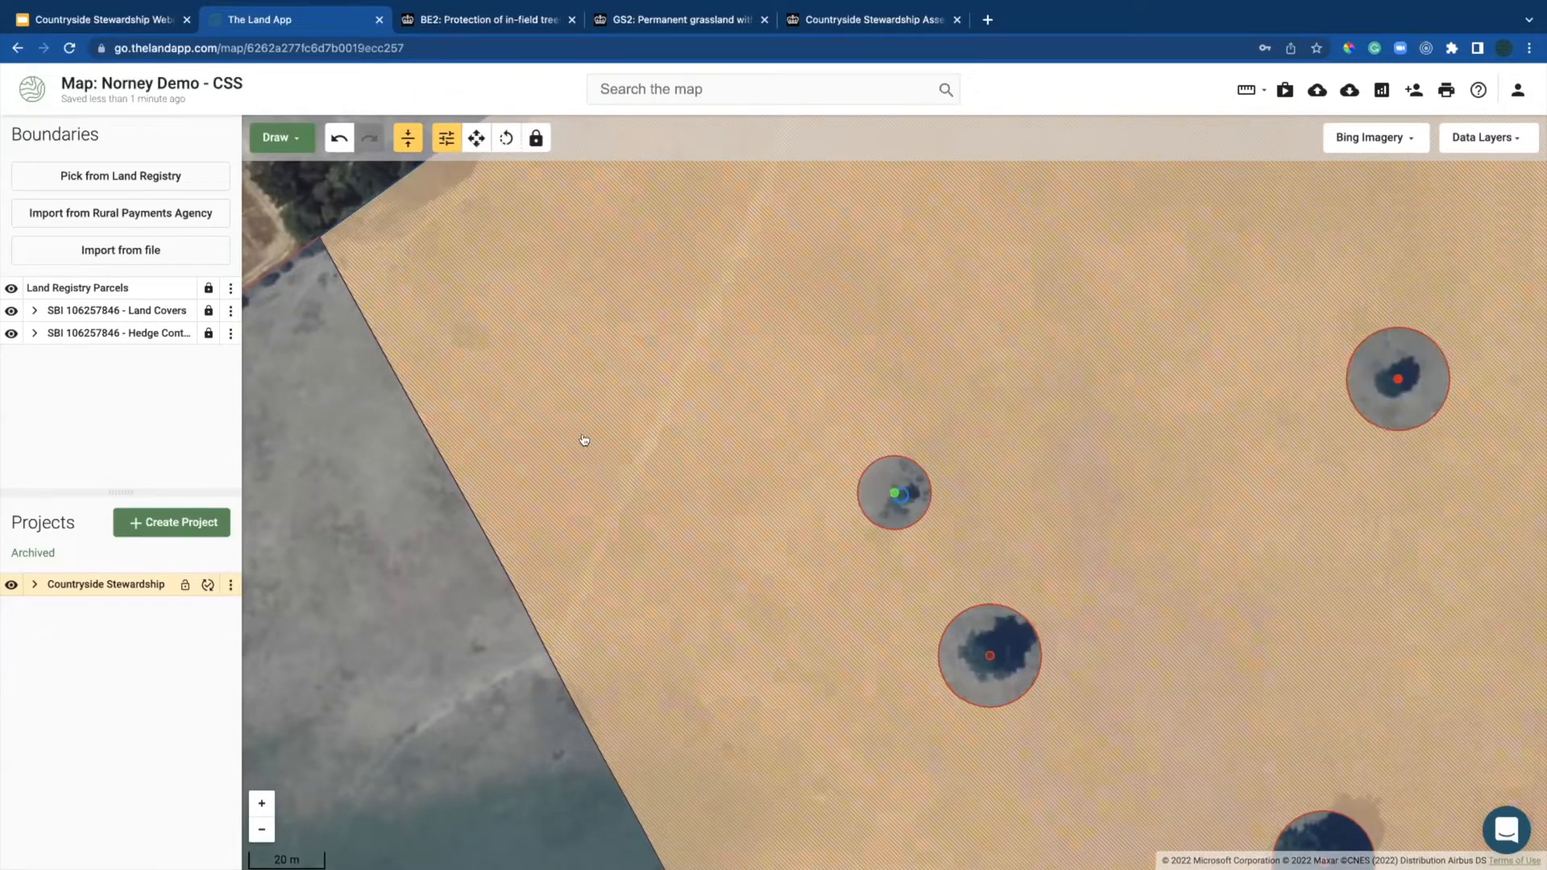
{"action": "scroll", "coordinate": [585, 443], "scroll_direction": "down", "scroll_amount": 3}
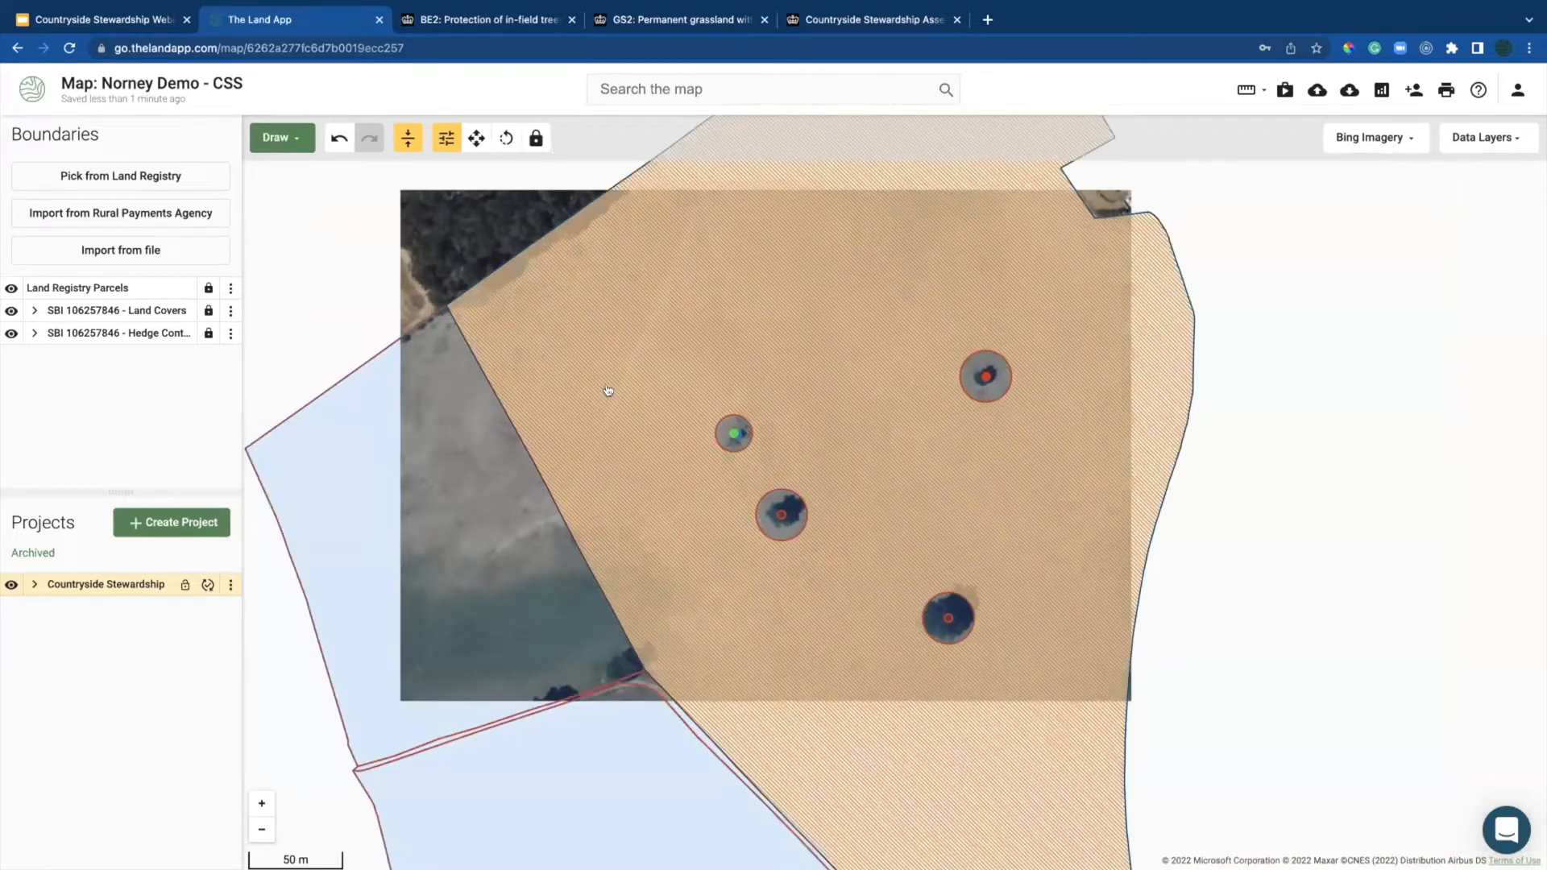
{"action": "left_click_drag", "start_coordinate": [658, 395], "coordinate": [683, 352]}
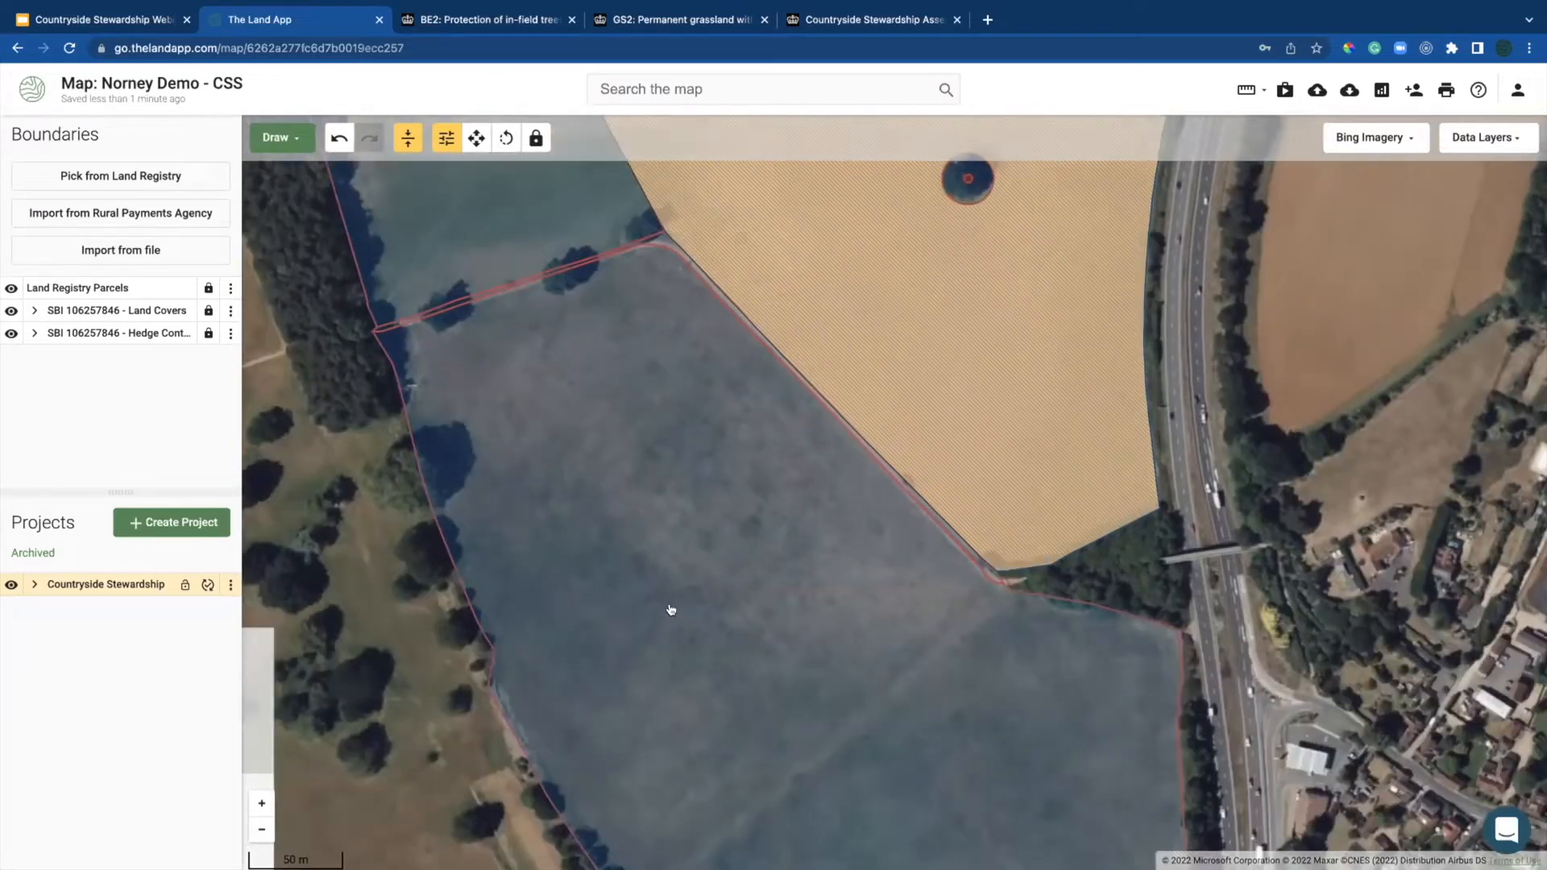
{"action": "scroll", "coordinate": [671, 610], "scroll_direction": "down", "scroll_amount": 2}
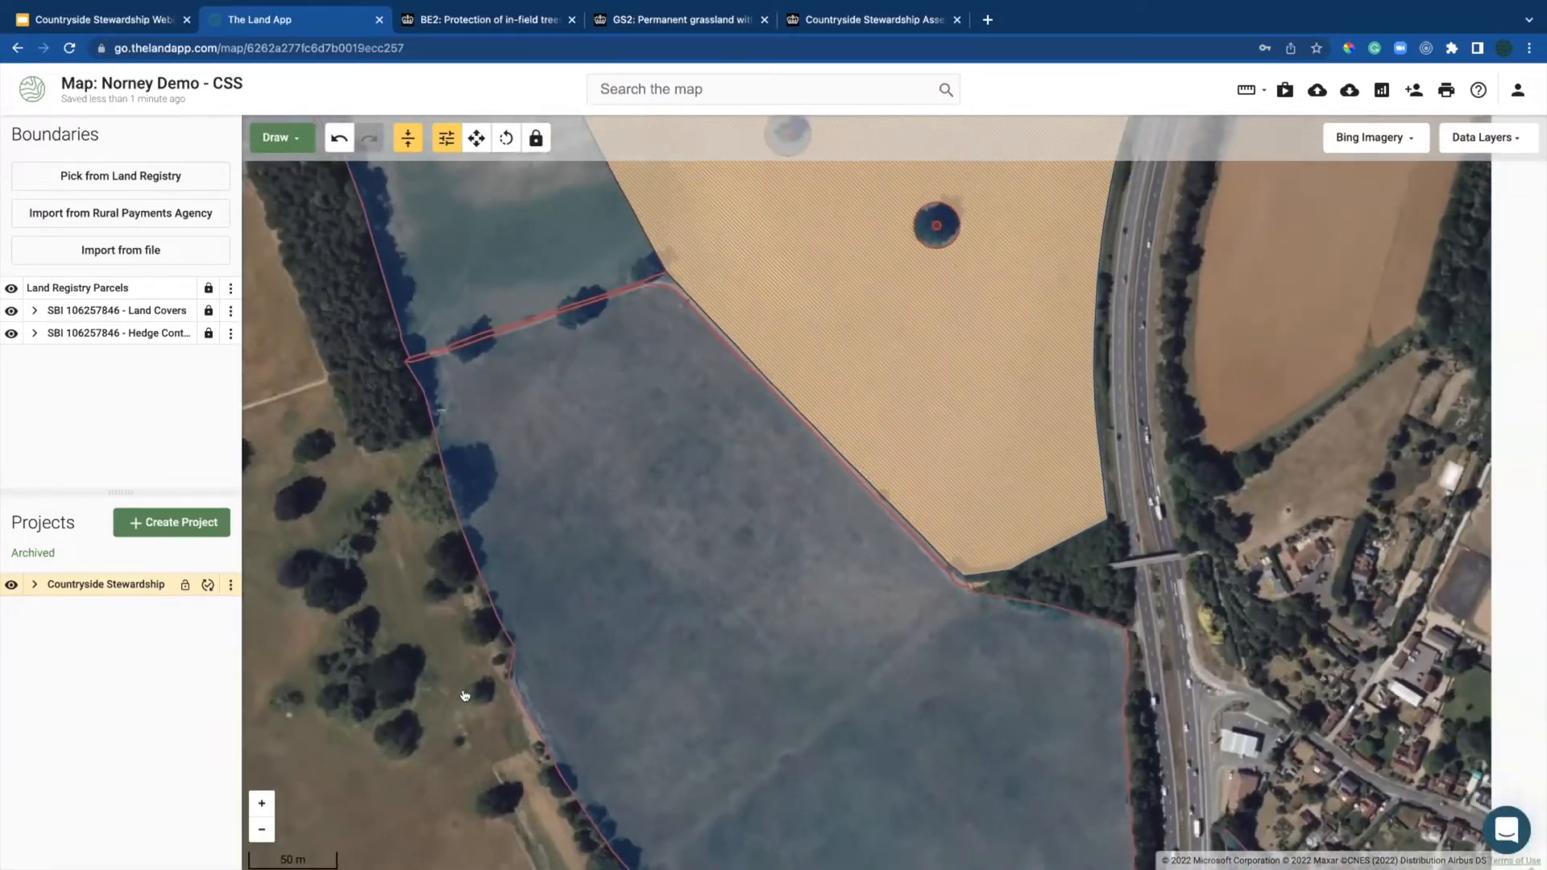
{"action": "left_click_drag", "start_coordinate": [673, 723], "coordinate": [674, 688]}
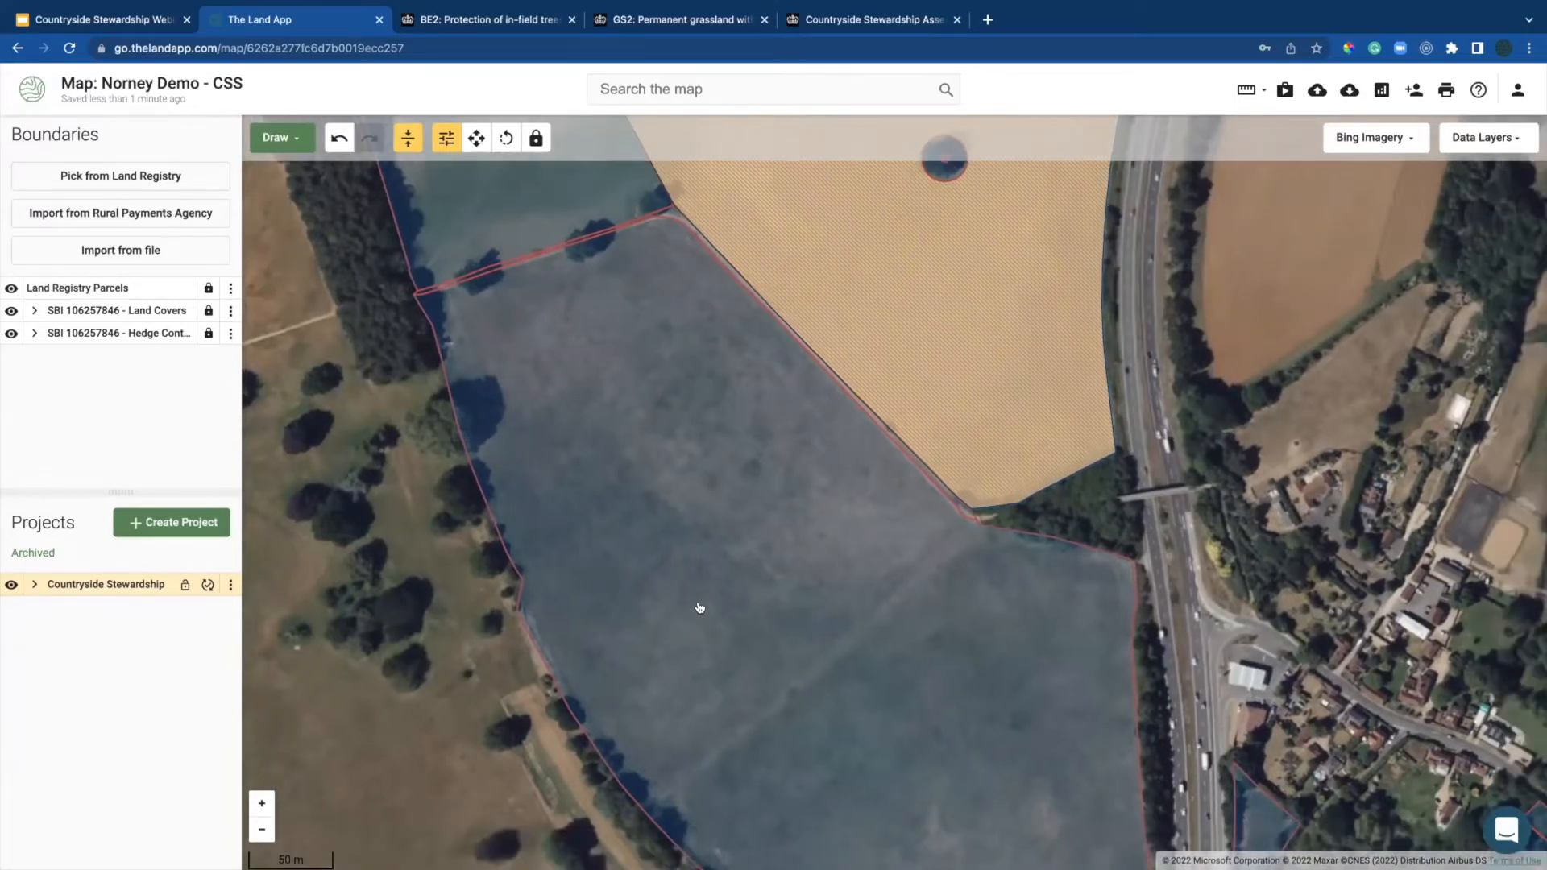
Step: Code the 13.69 ha field GS4 Legume and herb-rich swards, worth £4,902.61
{"action": "left_click", "coordinate": [699, 608]}
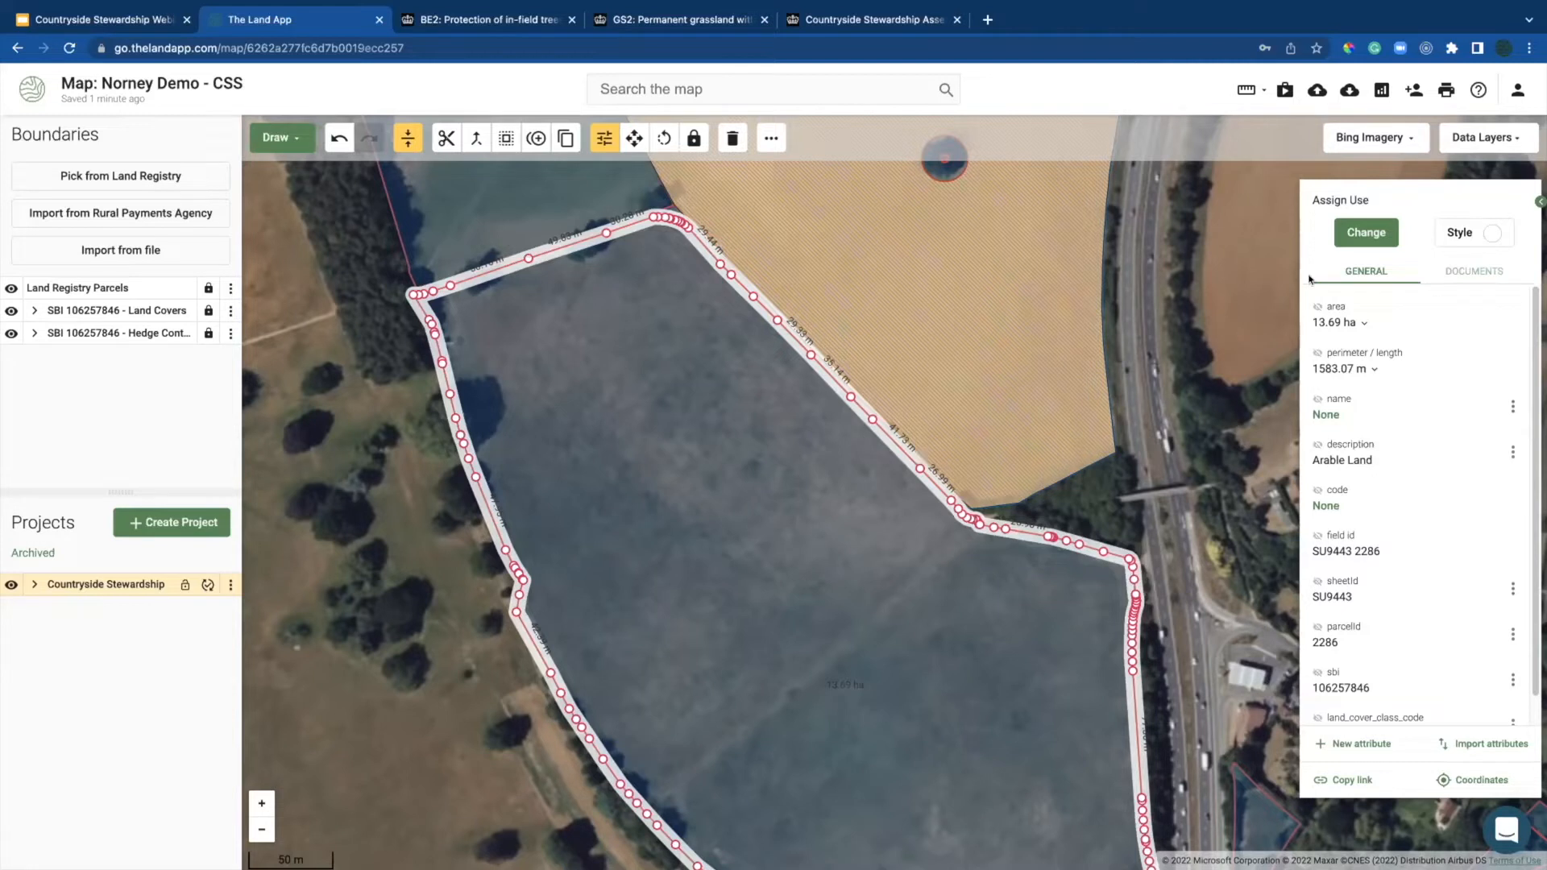
{"action": "left_click", "coordinate": [1343, 230]}
{"action": "type", "text": "gs4"}
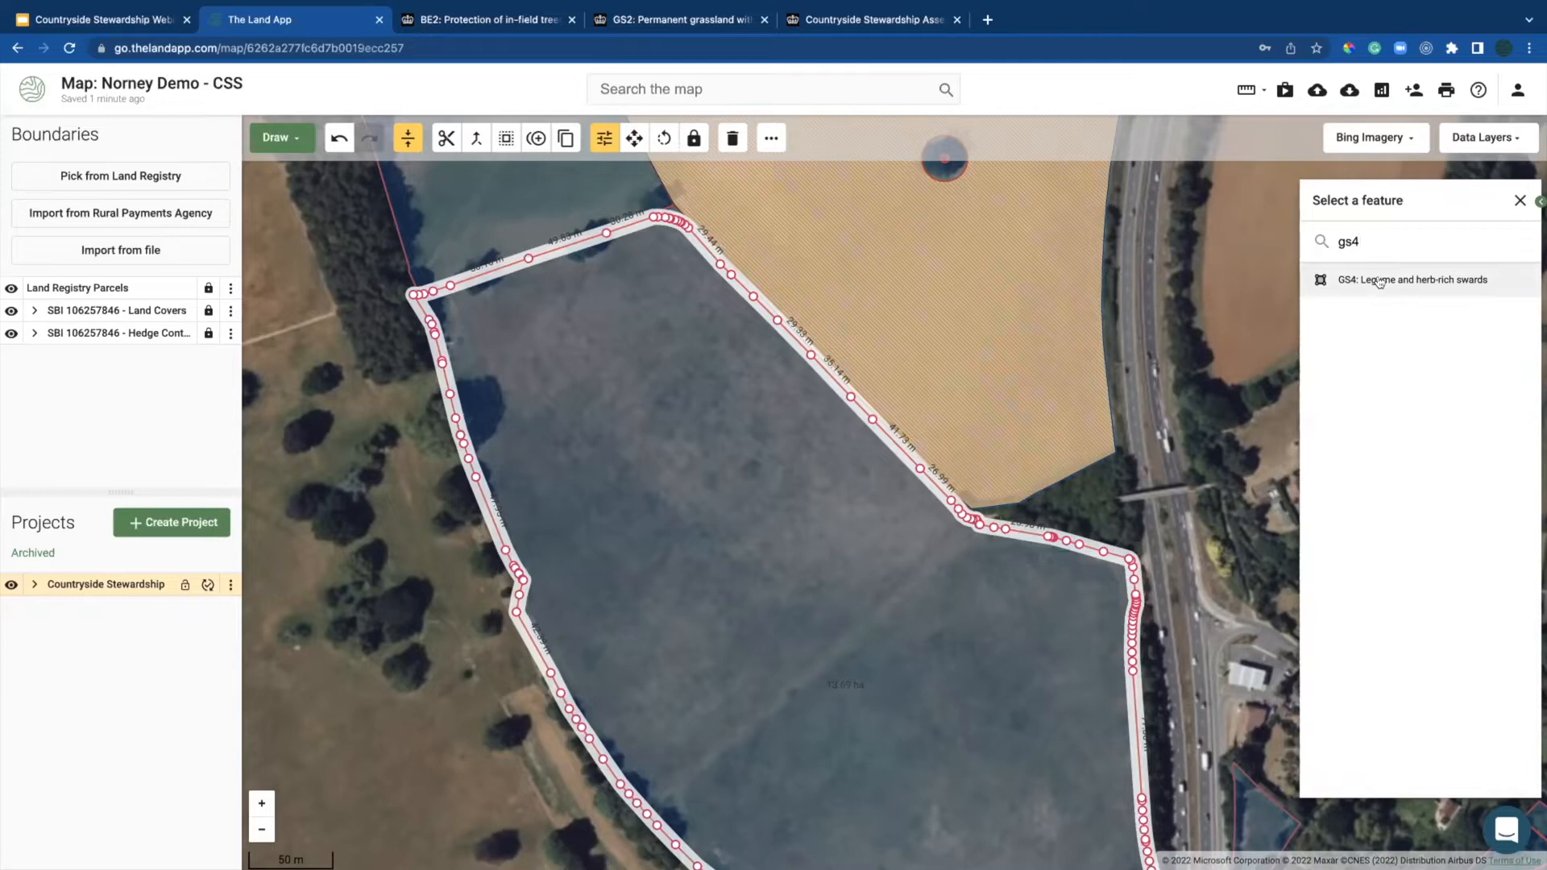
{"action": "left_click", "coordinate": [1380, 280]}
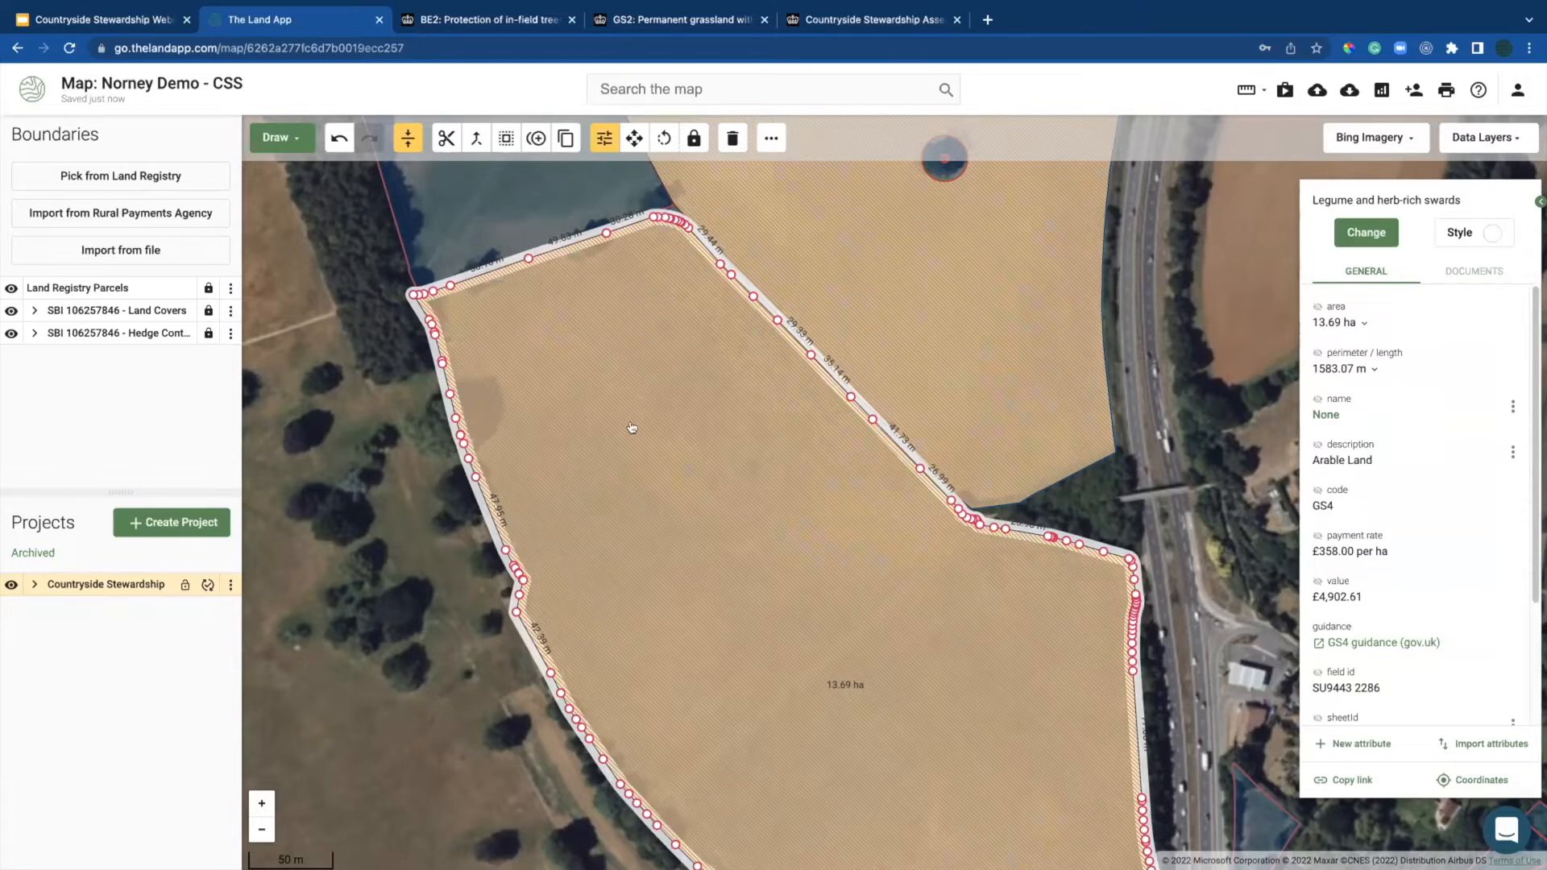
Step: Go full screen, pan back north and select the large permanent grassland field
{"action": "left_click_drag", "start_coordinate": [609, 503], "coordinate": [580, 553]}
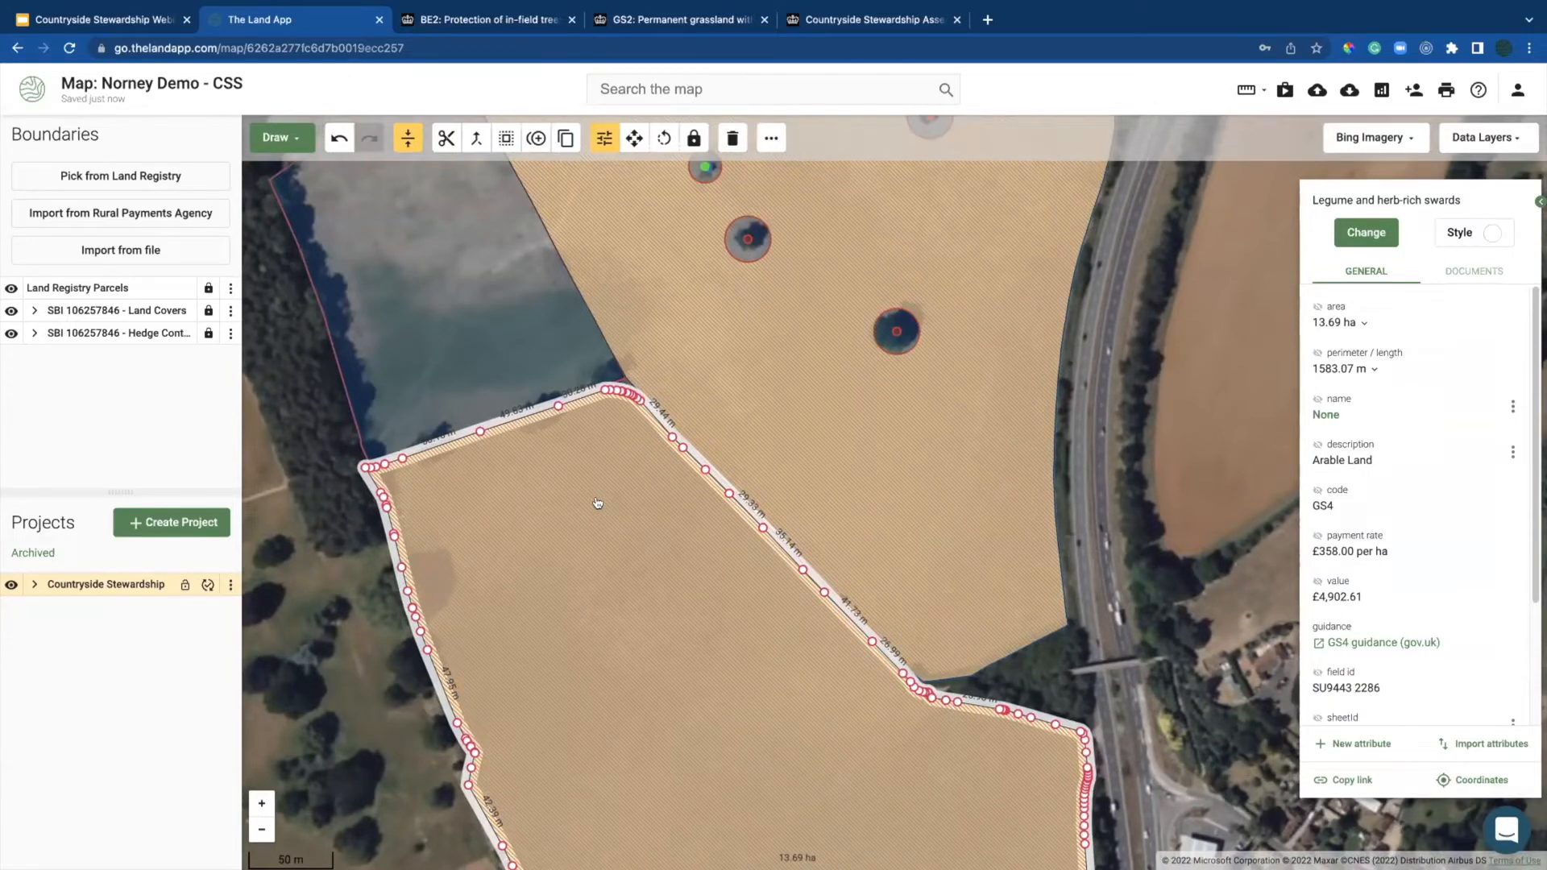
{"action": "key", "text": "F11"}
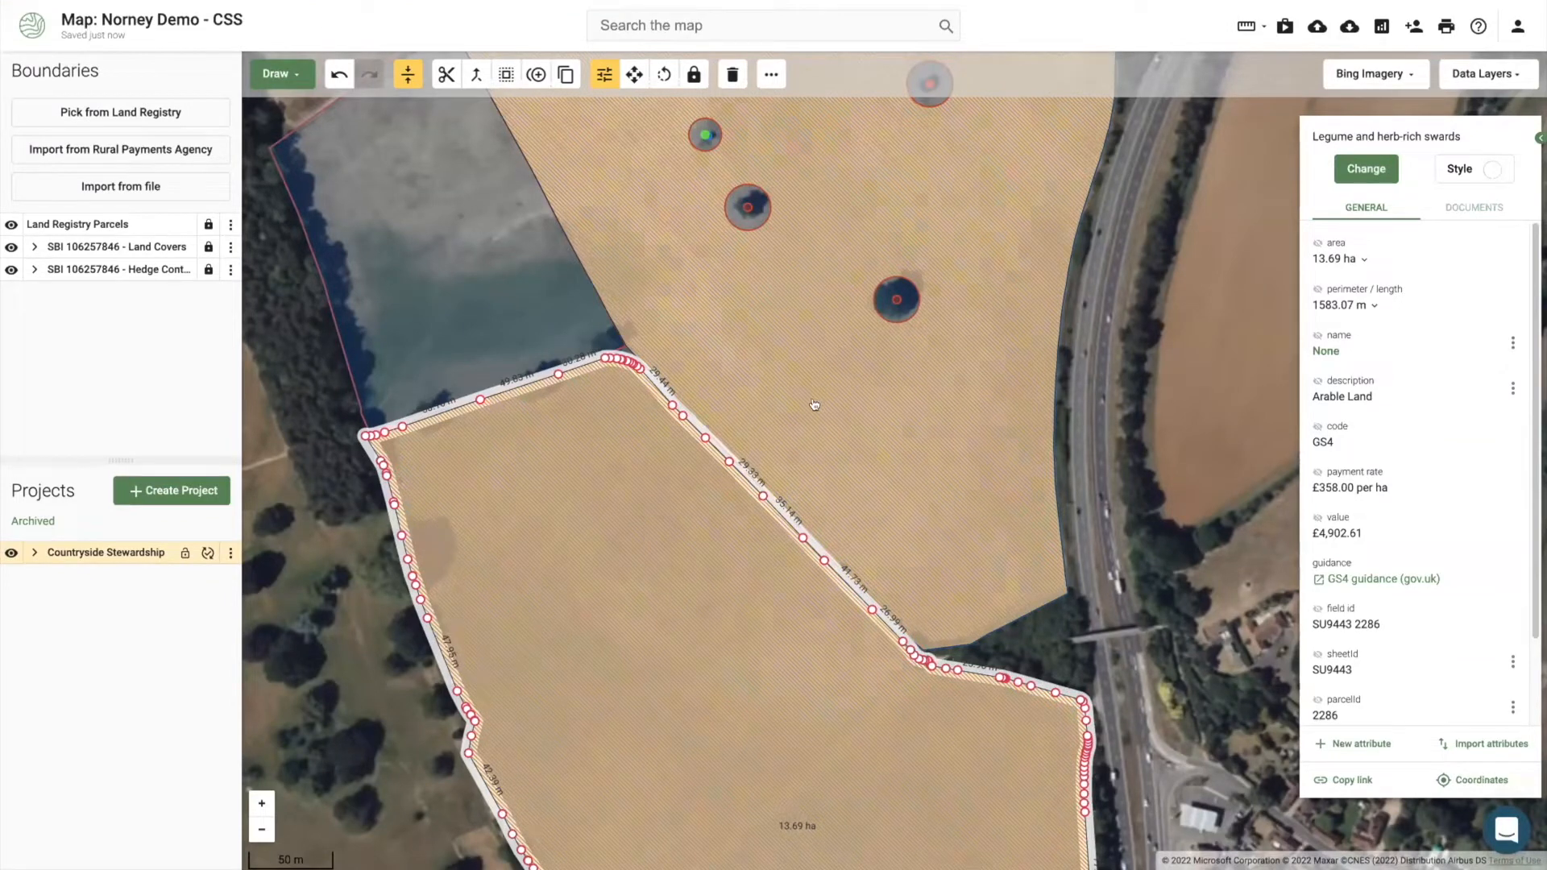
{"action": "left_click_drag", "start_coordinate": [827, 493], "coordinate": [816, 527]}
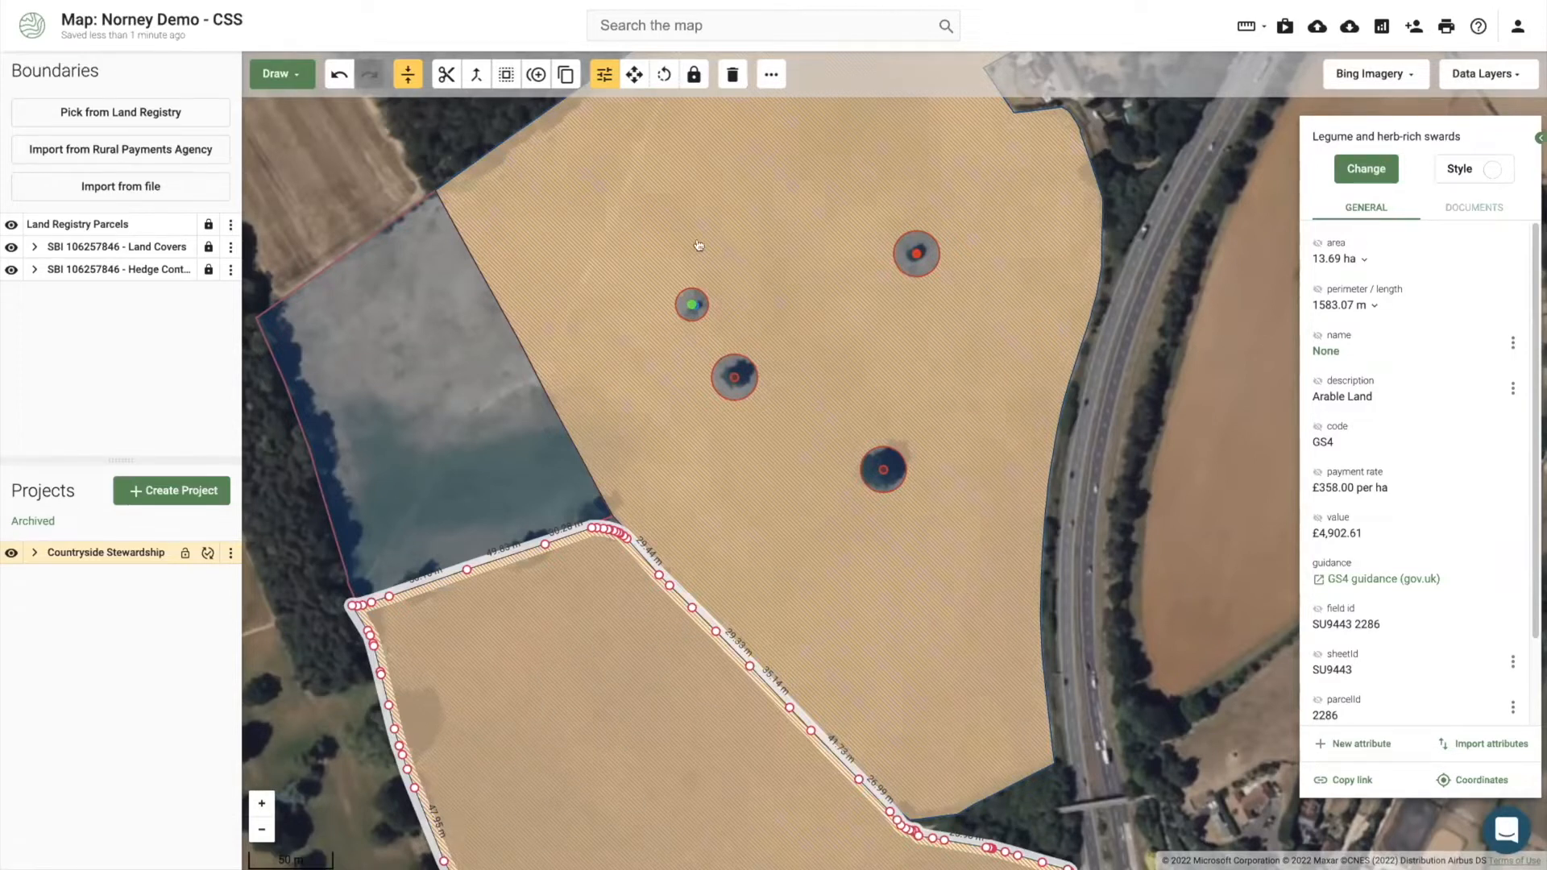
{"action": "left_click_drag", "start_coordinate": [674, 169], "coordinate": [636, 282]}
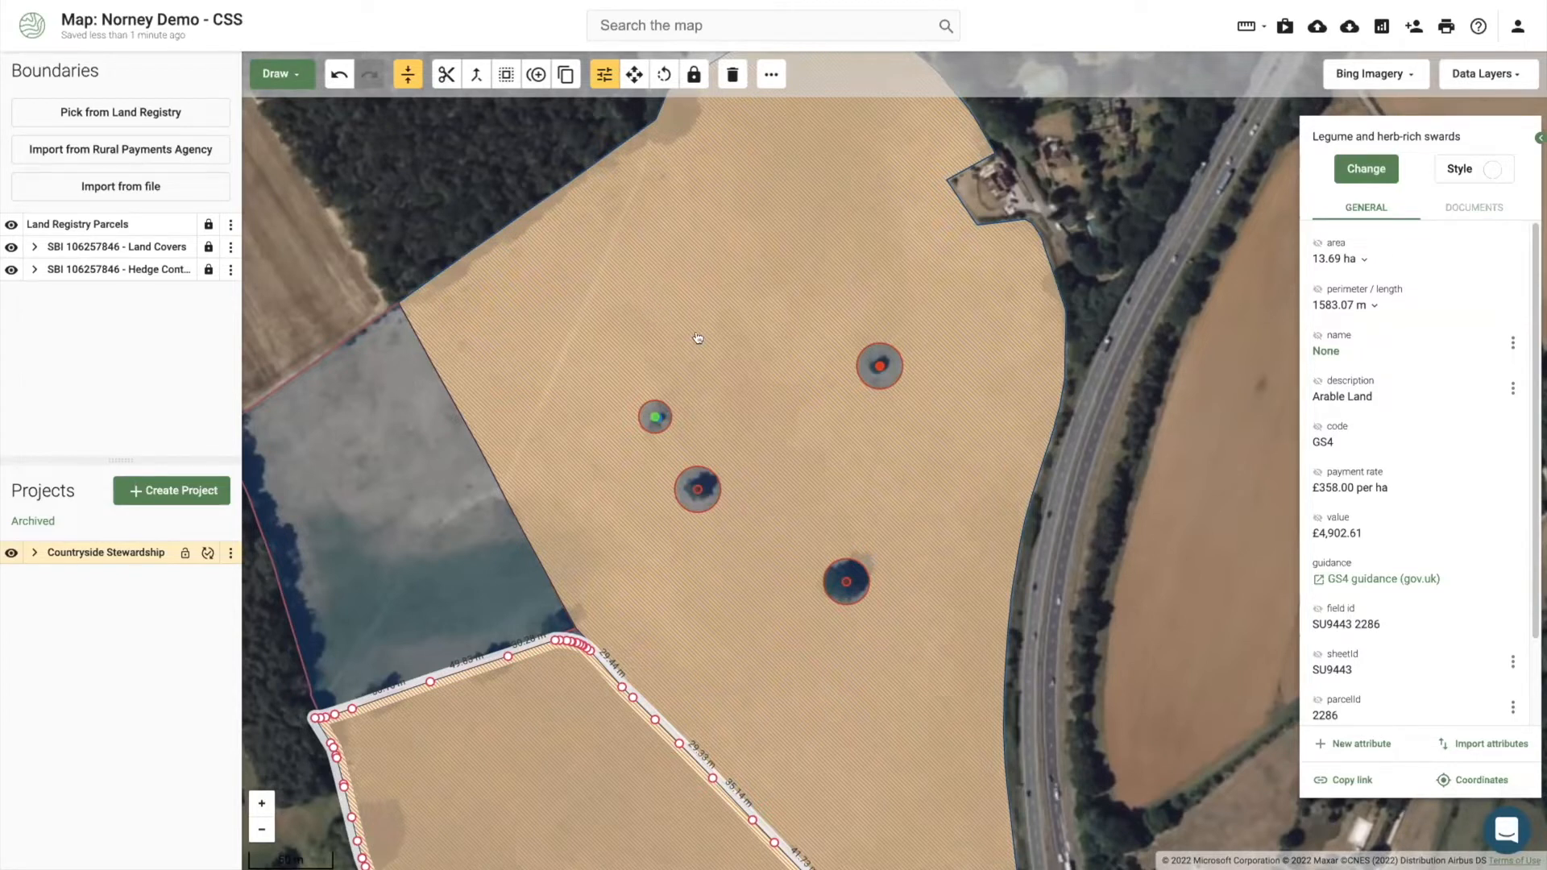
{"action": "scroll", "coordinate": [698, 337], "scroll_direction": "down", "scroll_amount": 1}
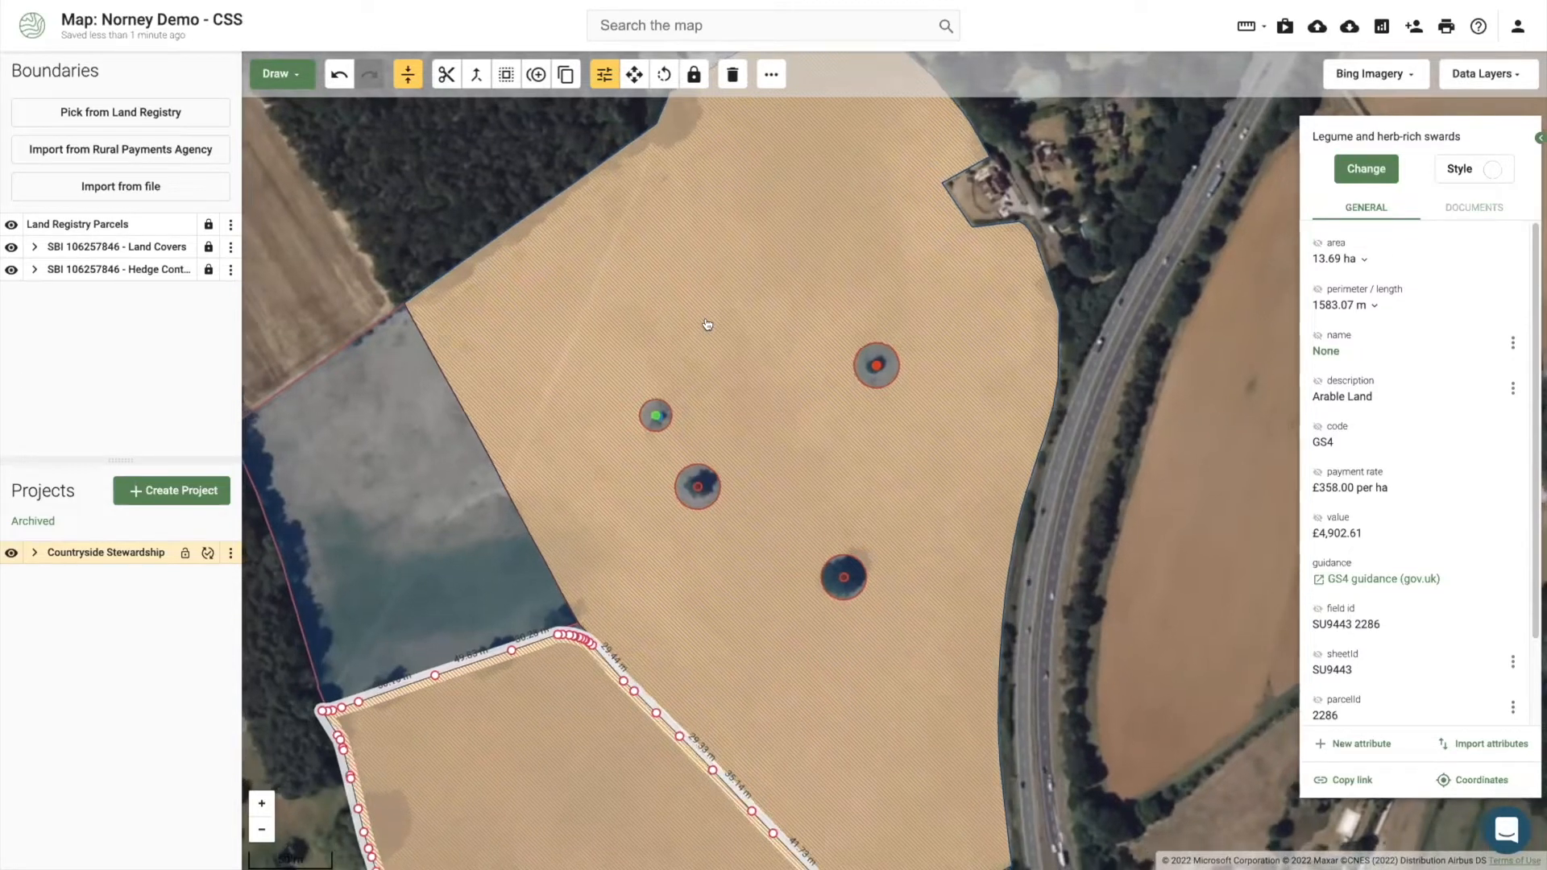
{"action": "left_click", "coordinate": [708, 324]}
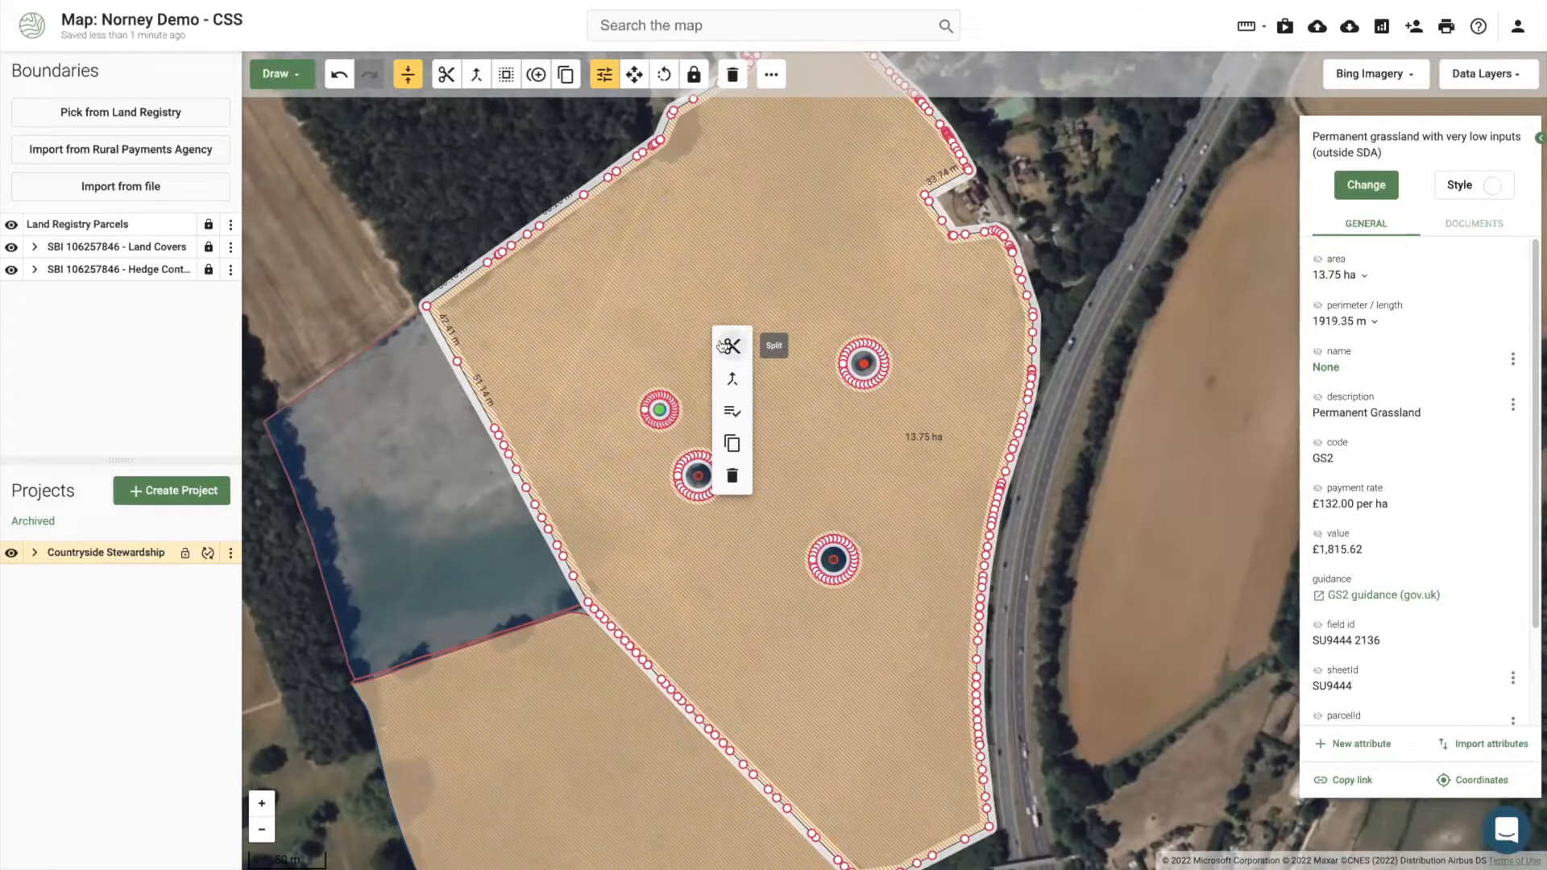
Step: Make a first split line across the GS2 grassland field
{"action": "left_click", "coordinate": [722, 346]}
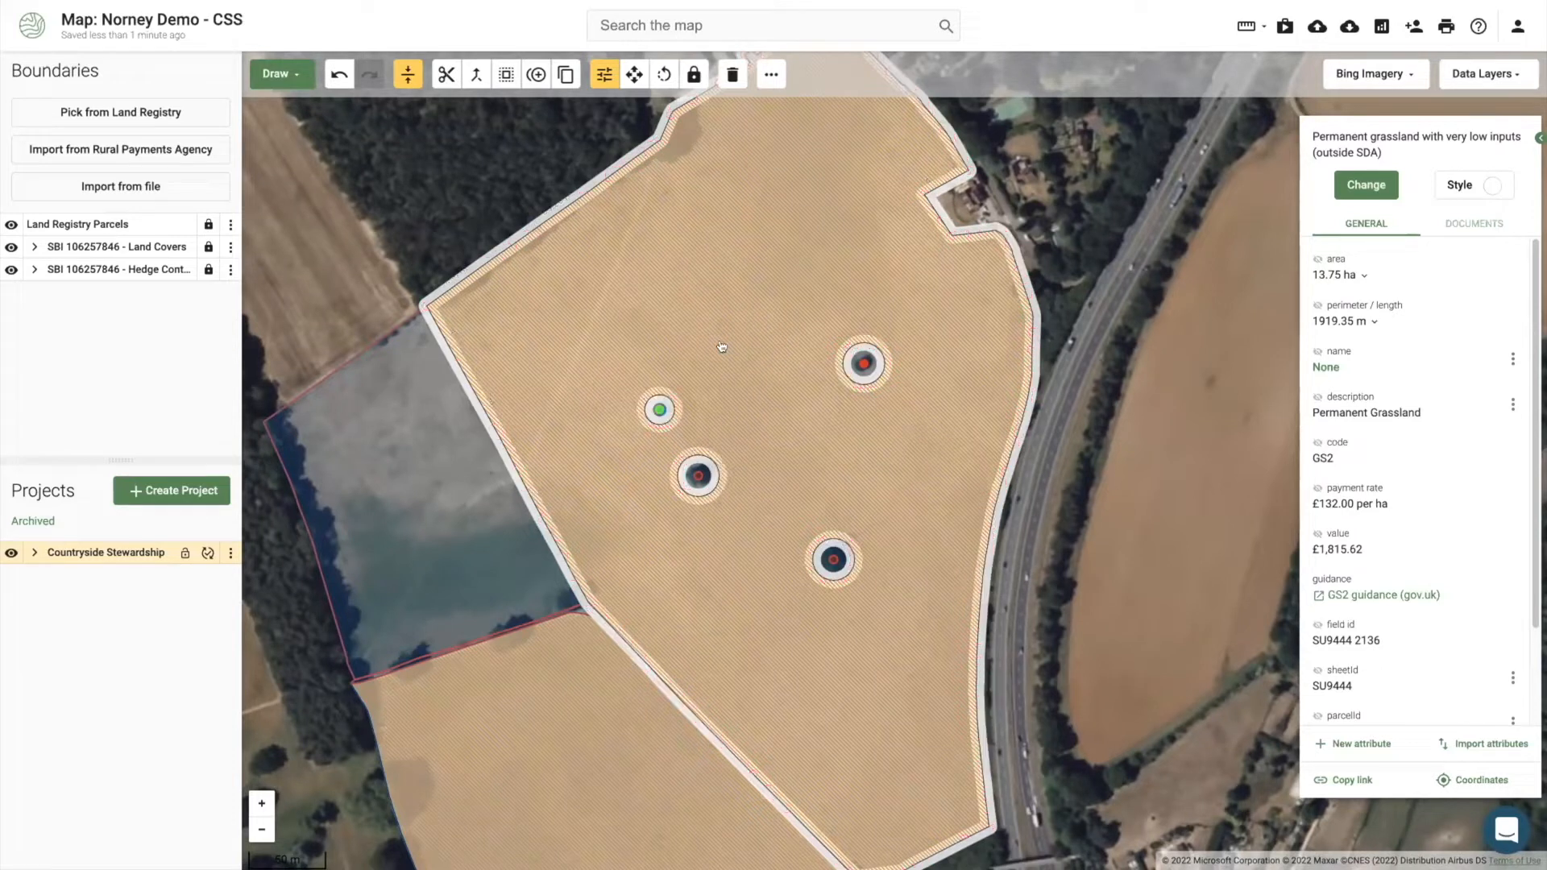
{"action": "left_click", "coordinate": [594, 166]}
{"action": "left_click", "coordinate": [1020, 680]}
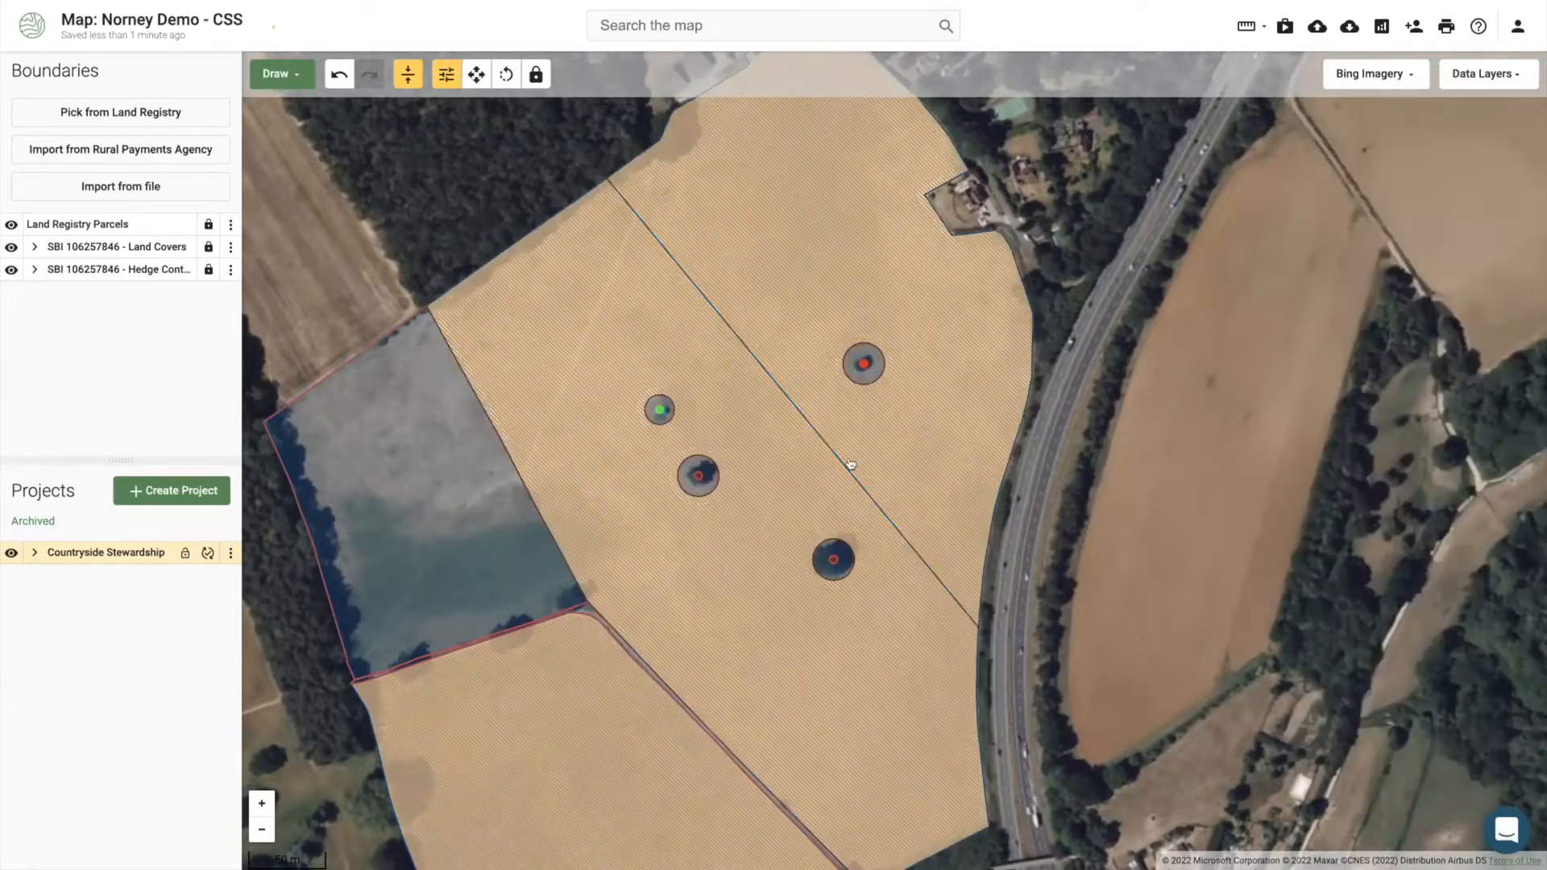
Step: Split again to cut off a 1.90 ha north-west block and select it
{"action": "right_click", "coordinate": [611, 337]}
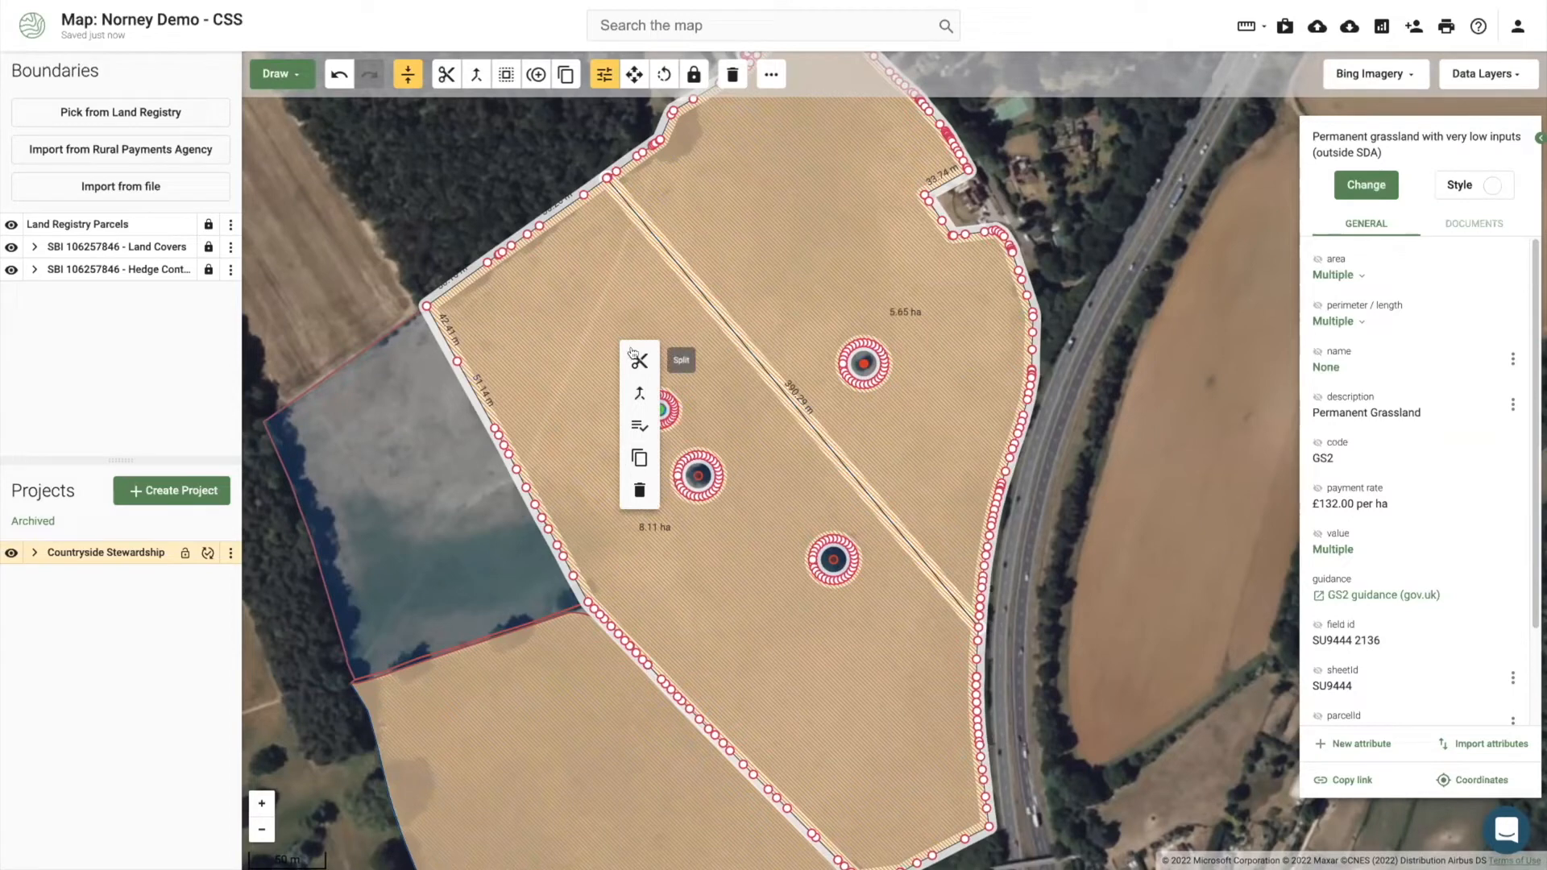
{"action": "left_click", "coordinate": [634, 355]}
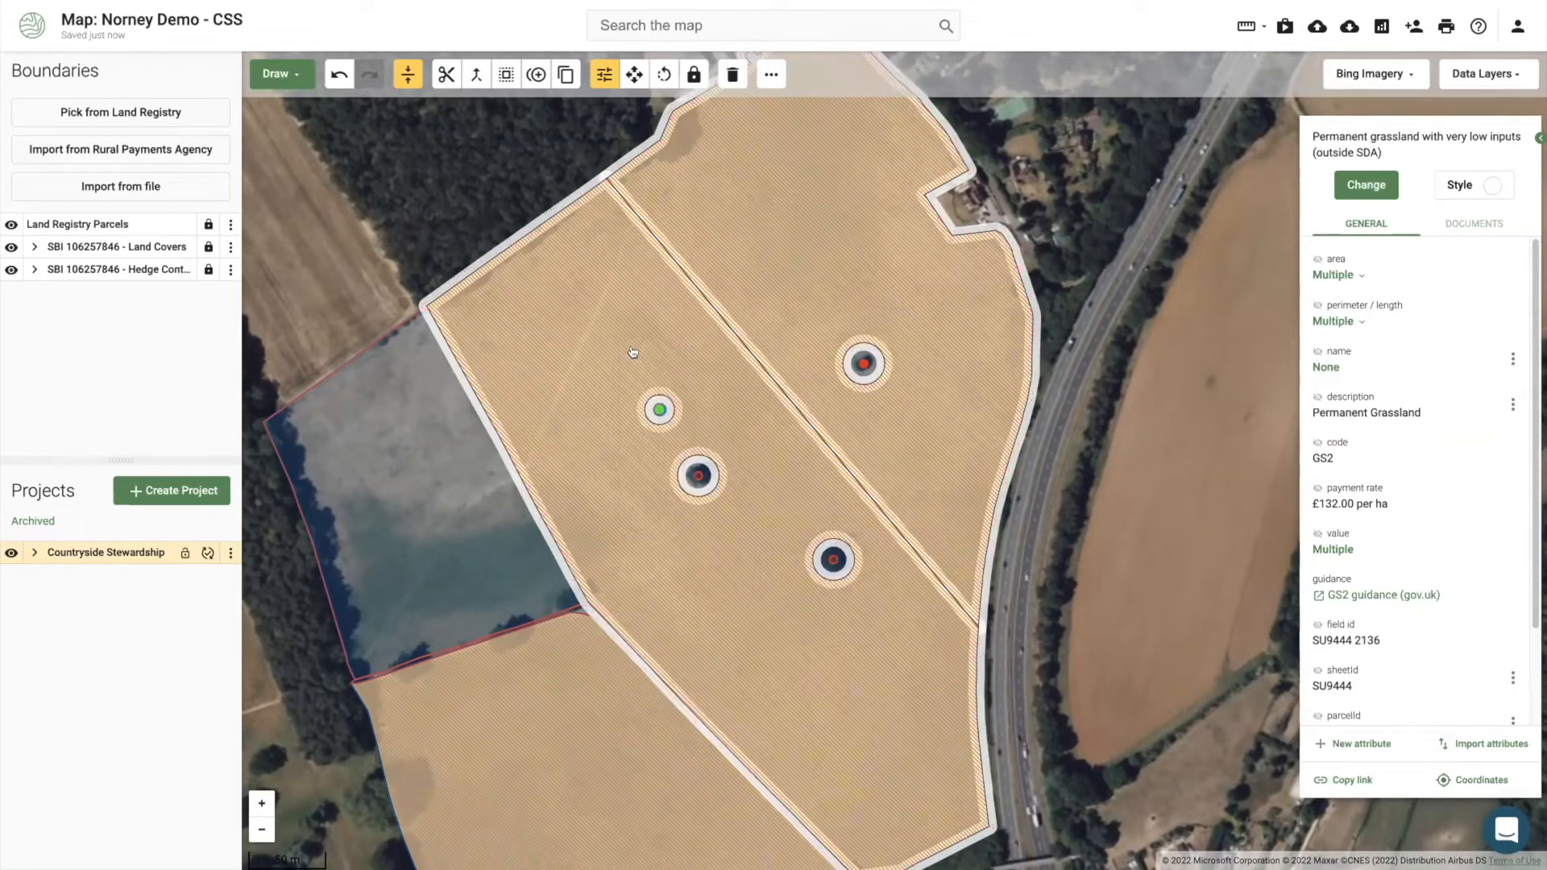
{"action": "left_click", "coordinate": [468, 476]}
{"action": "left_click", "coordinate": [778, 284]}
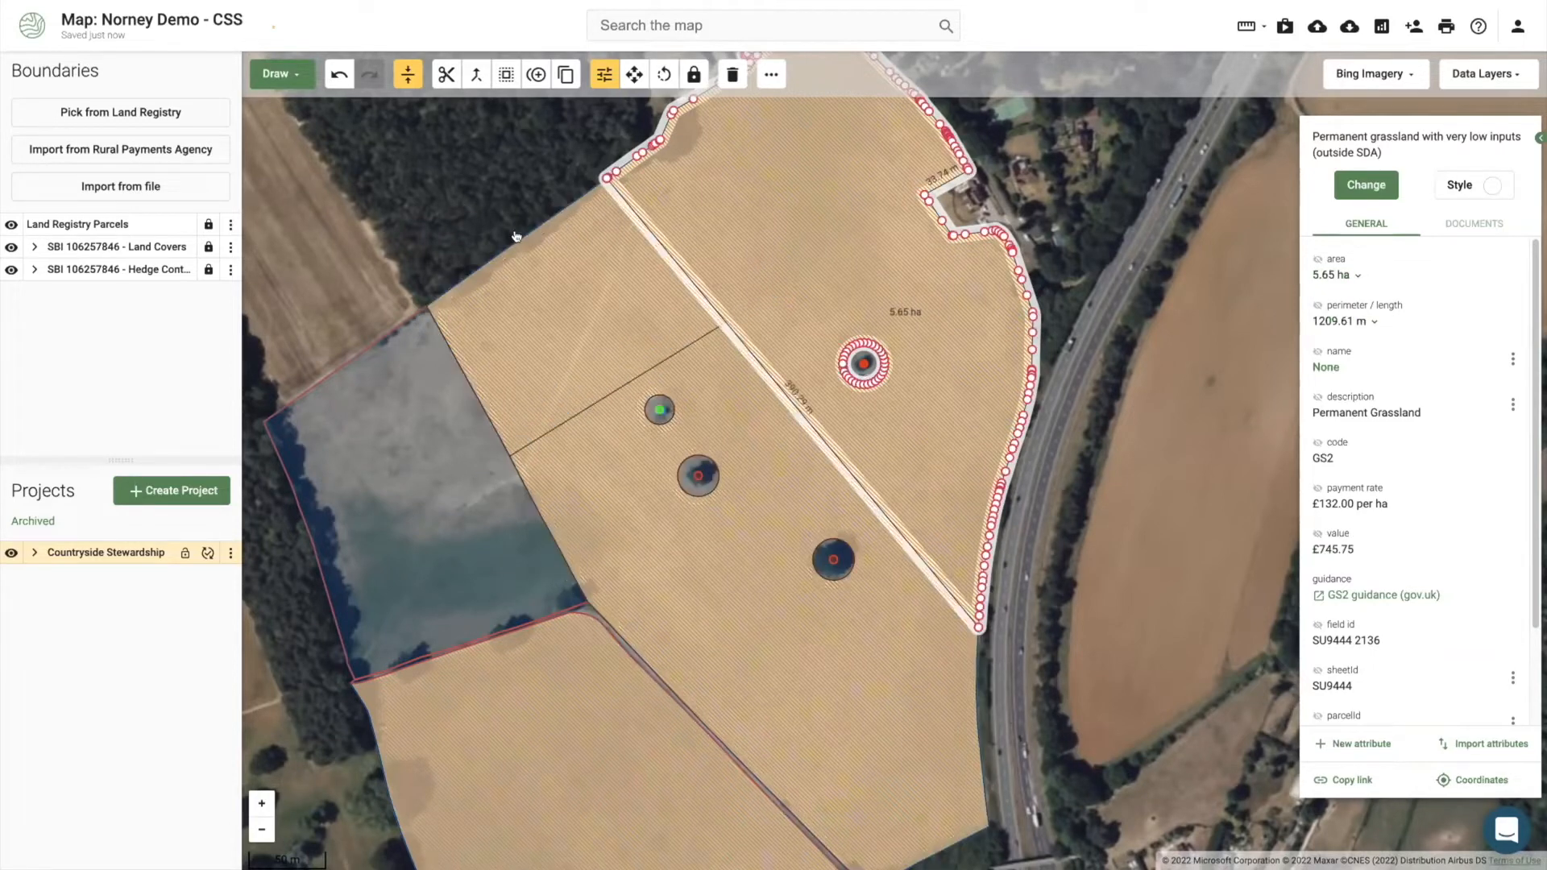
{"action": "left_click", "coordinate": [584, 377]}
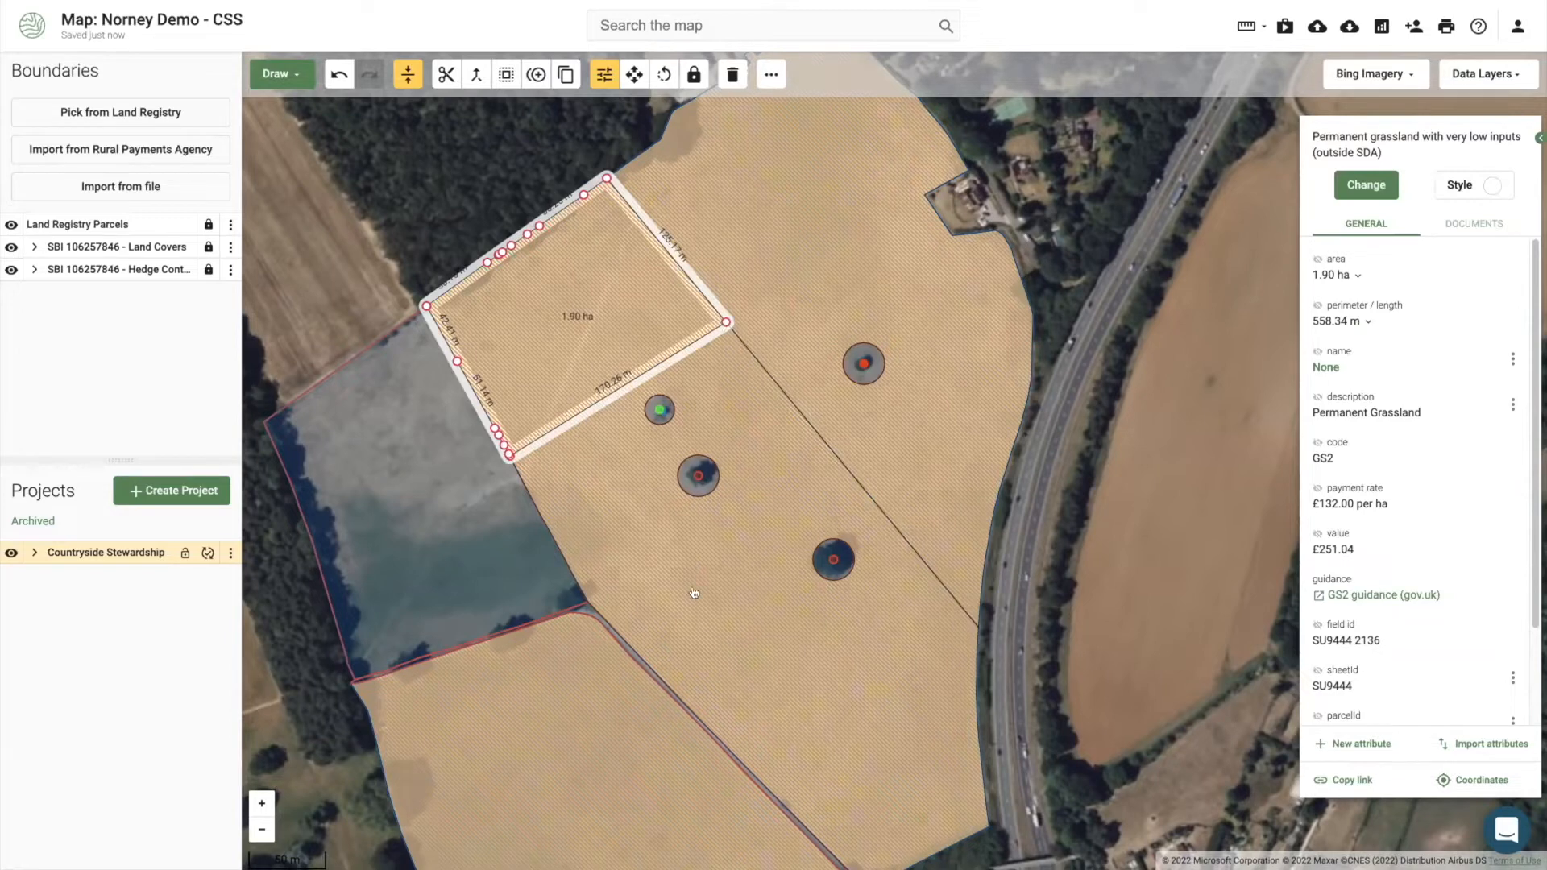
Step: Split the 6.20 ha part with a bent cut into 1.73 ha and 4.47 ha fields
{"action": "left_click", "coordinate": [701, 593]}
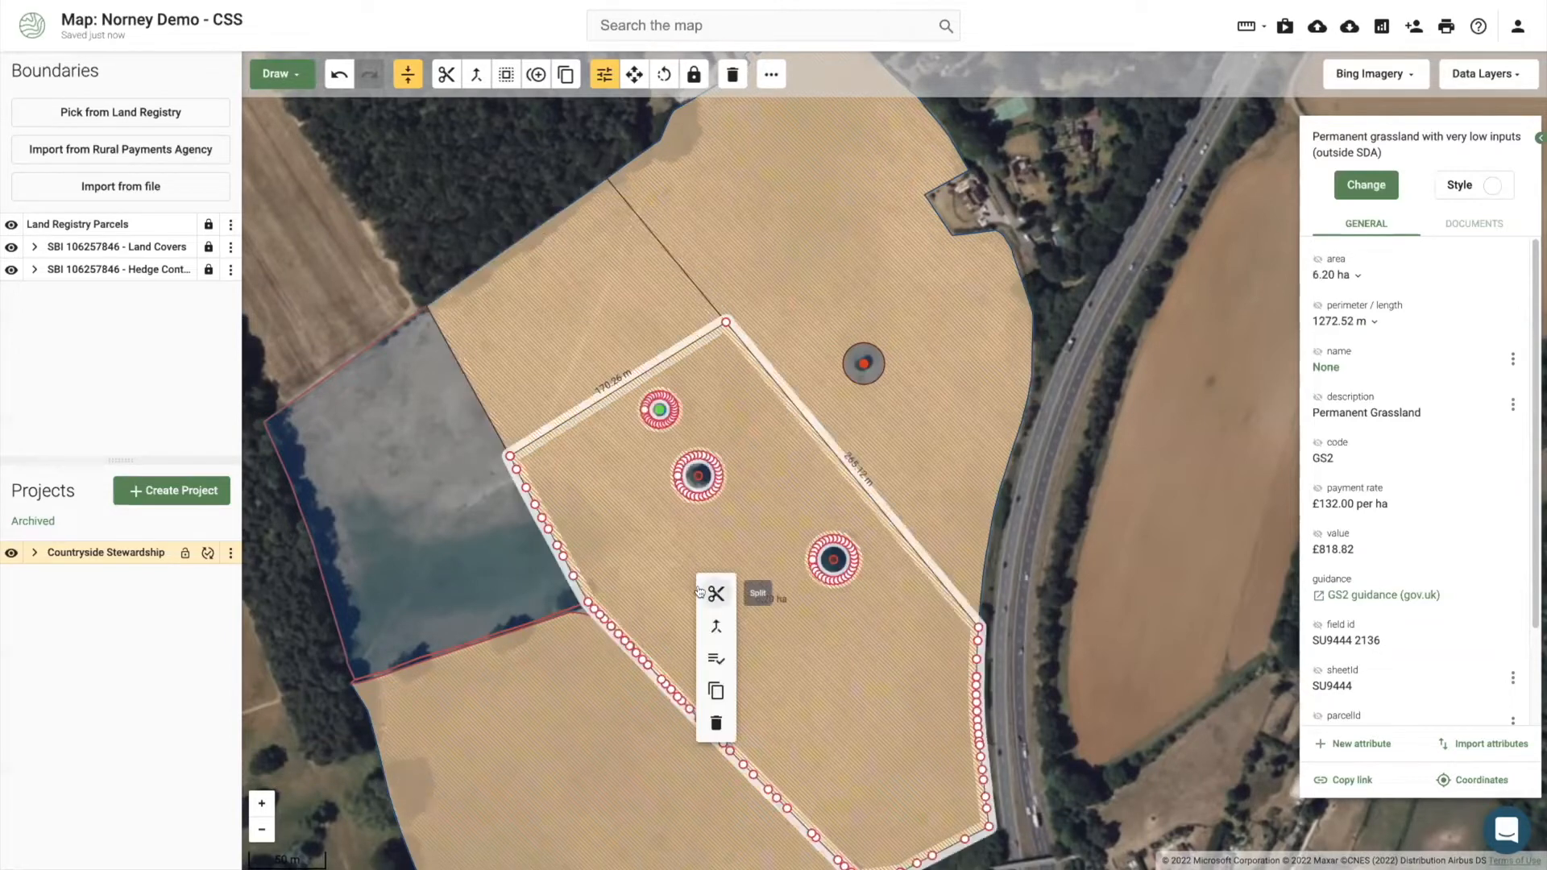
{"action": "left_click", "coordinate": [586, 648]}
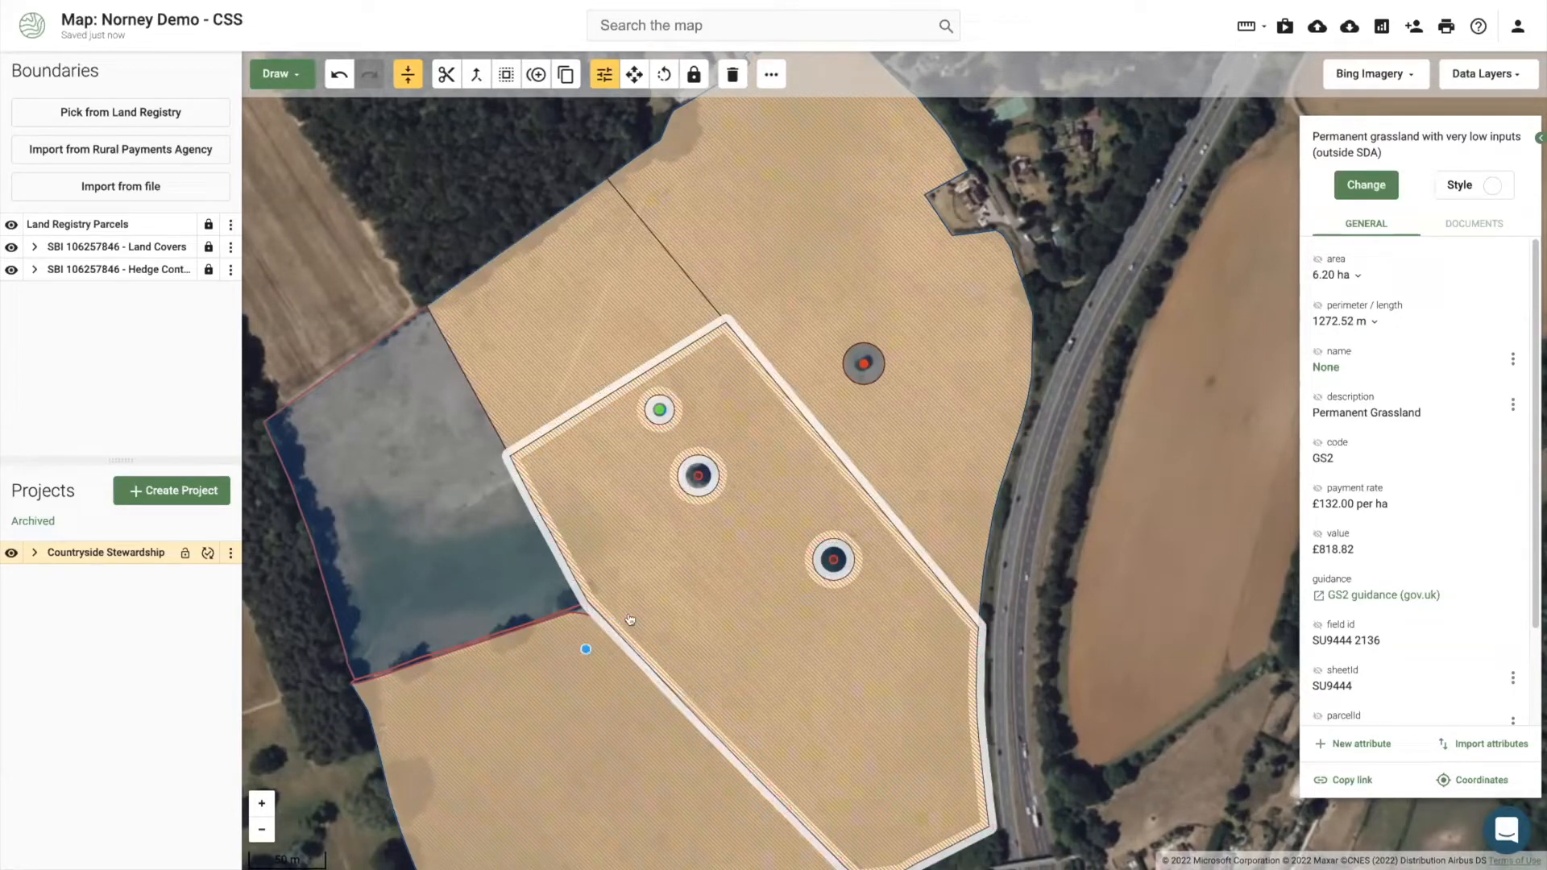
{"action": "left_click", "coordinate": [706, 495]}
{"action": "left_click", "coordinate": [816, 411]}
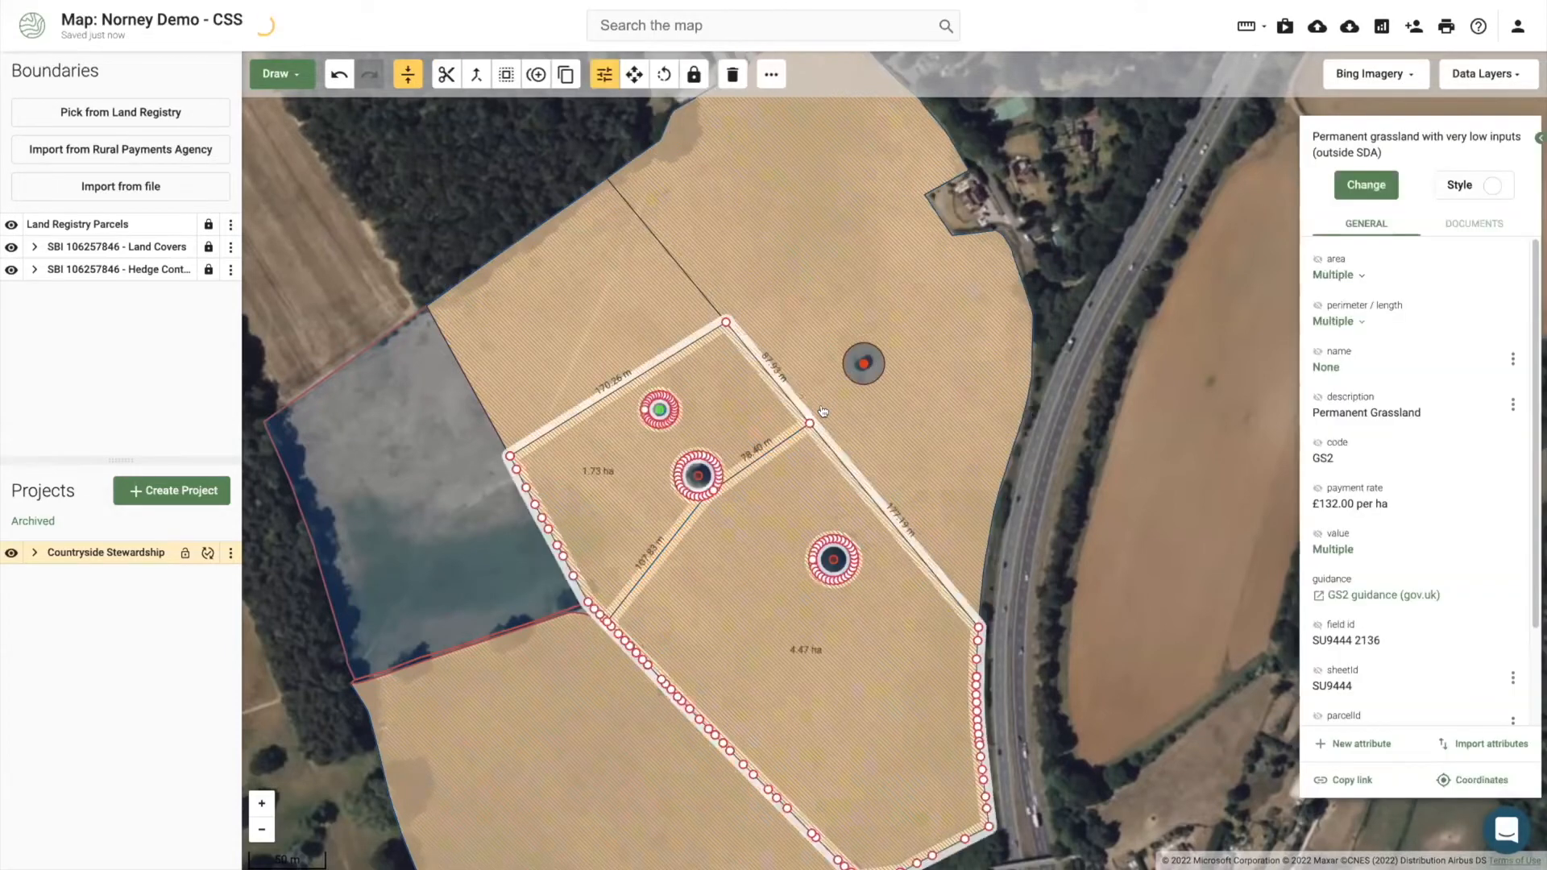
{"action": "left_click", "coordinate": [764, 621]}
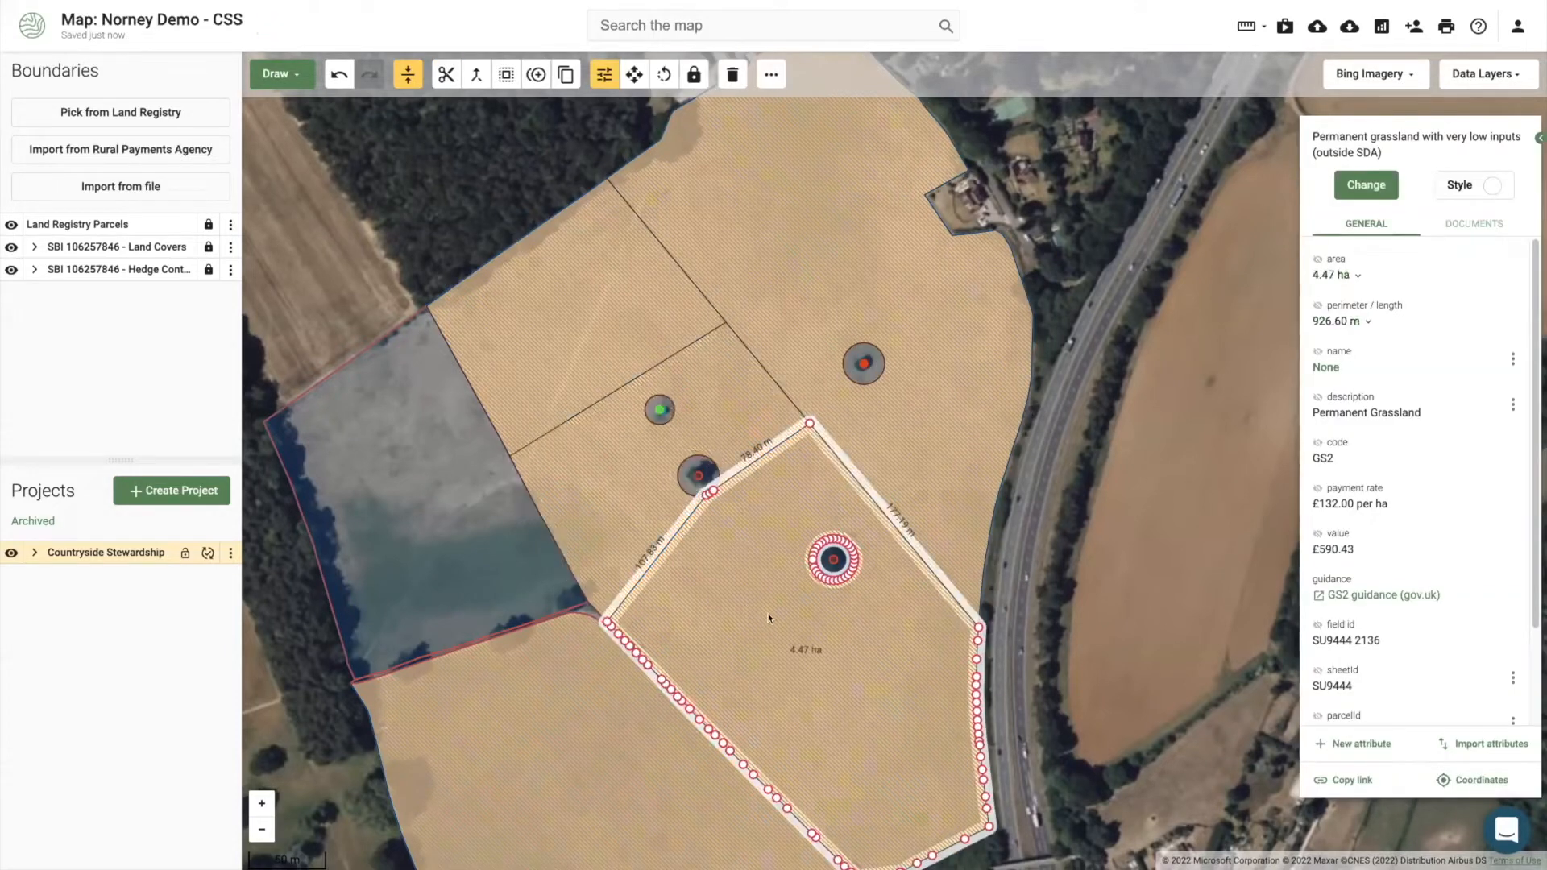
Step: Try a curved split of the 4.47 ha field, then undo it
{"action": "left_click", "coordinate": [792, 642]}
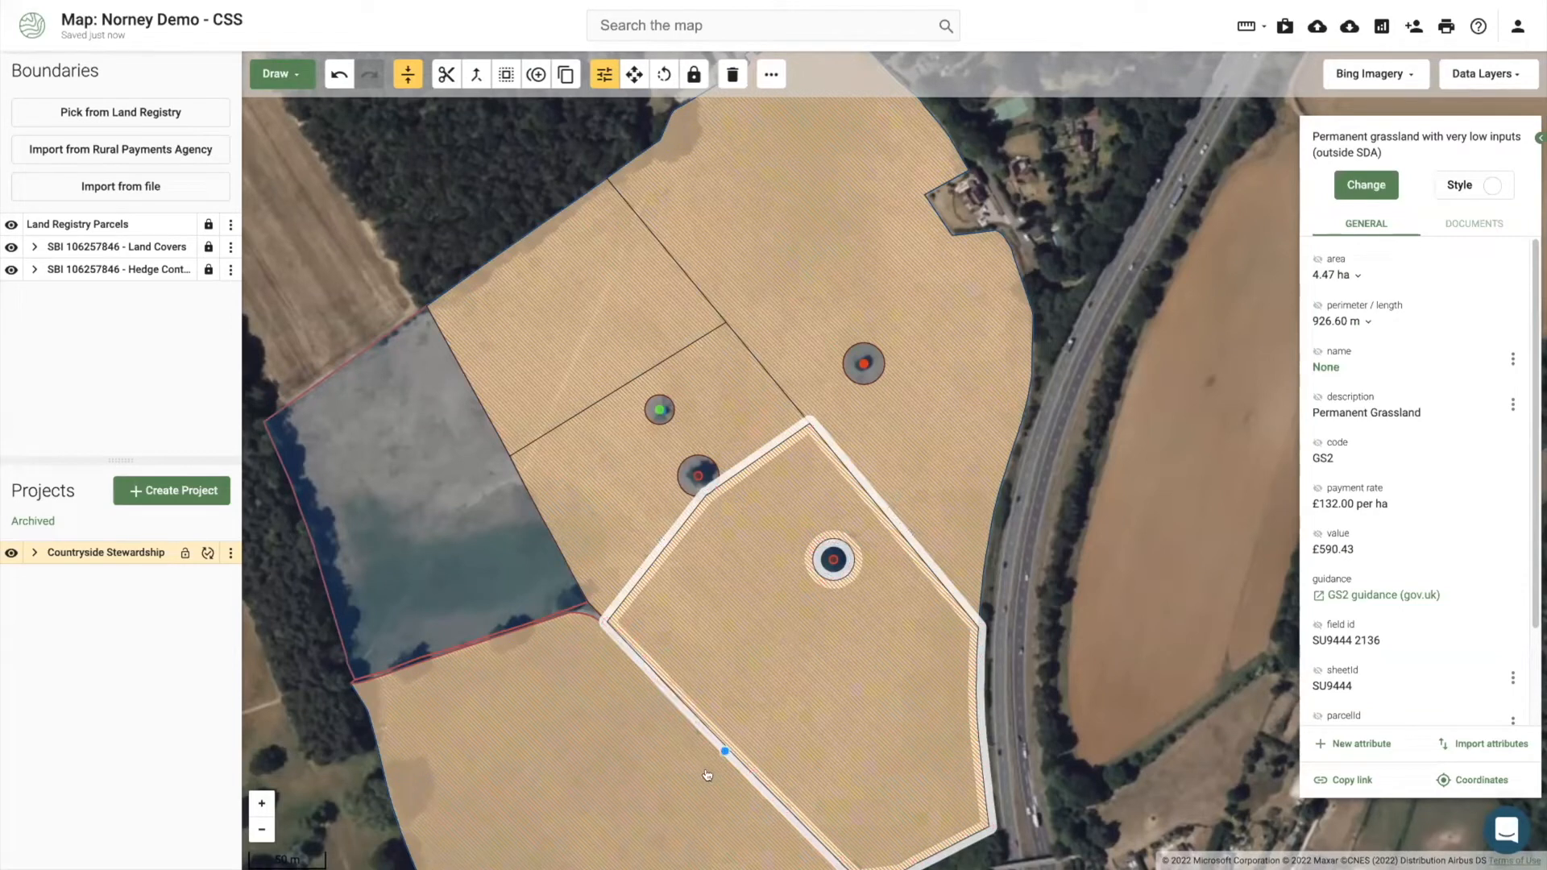
{"action": "mouse_move", "coordinate": [716, 787]}
{"action": "left_mouse_down"}
{"action": "mouse_move", "coordinate": [747, 737]}
{"action": "mouse_move", "coordinate": [841, 700]}
{"action": "mouse_move", "coordinate": [846, 646]}
{"action": "mouse_move", "coordinate": [892, 635]}
{"action": "mouse_move", "coordinate": [976, 556]}
{"action": "left_mouse_up"}
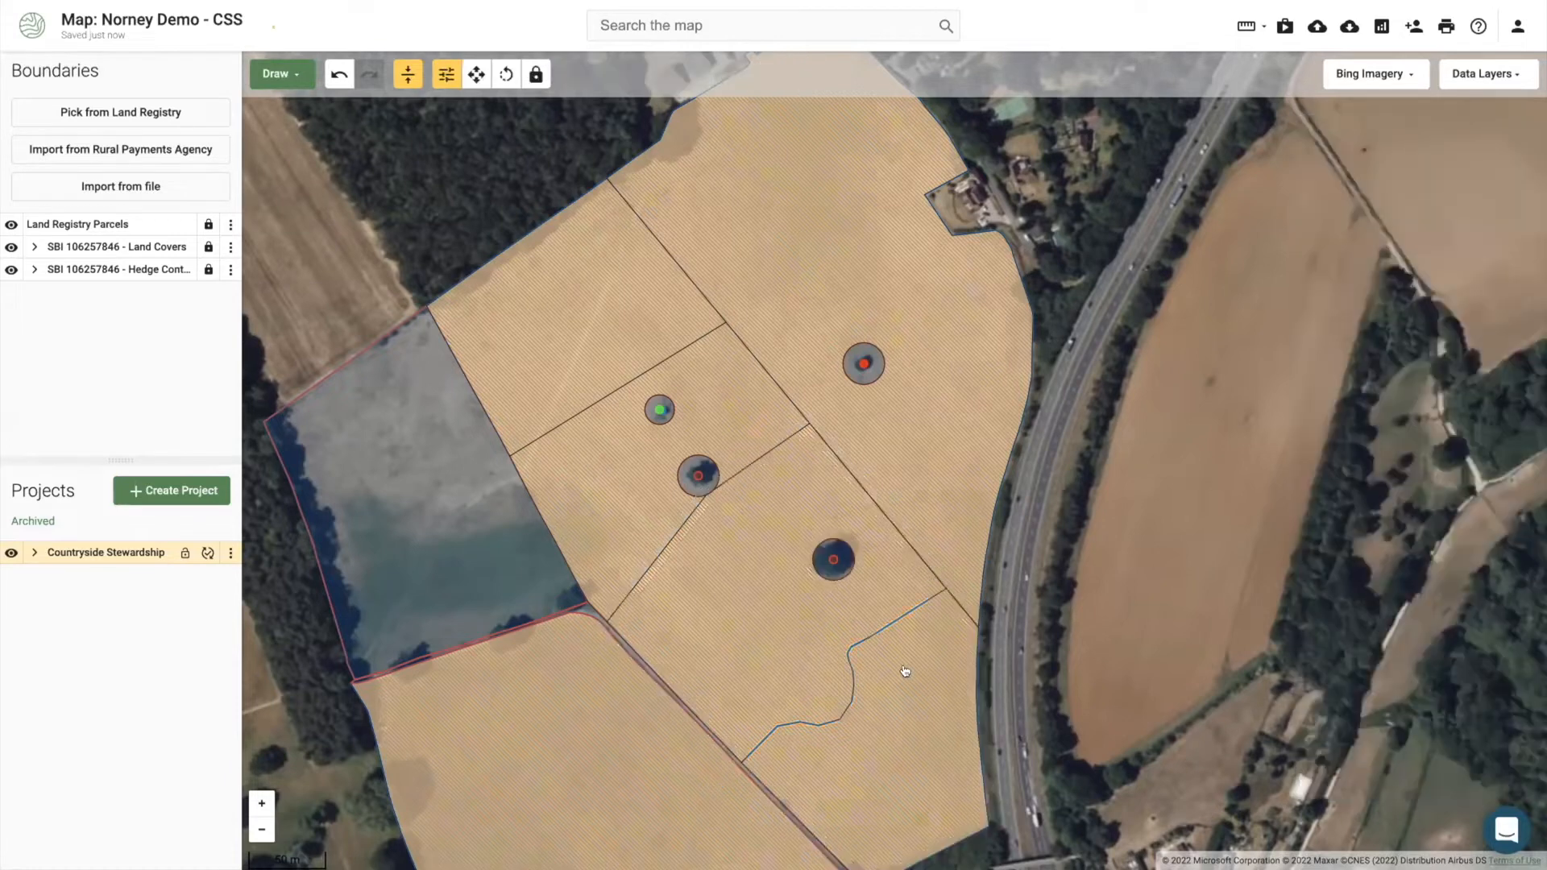
{"action": "left_click", "coordinate": [862, 670]}
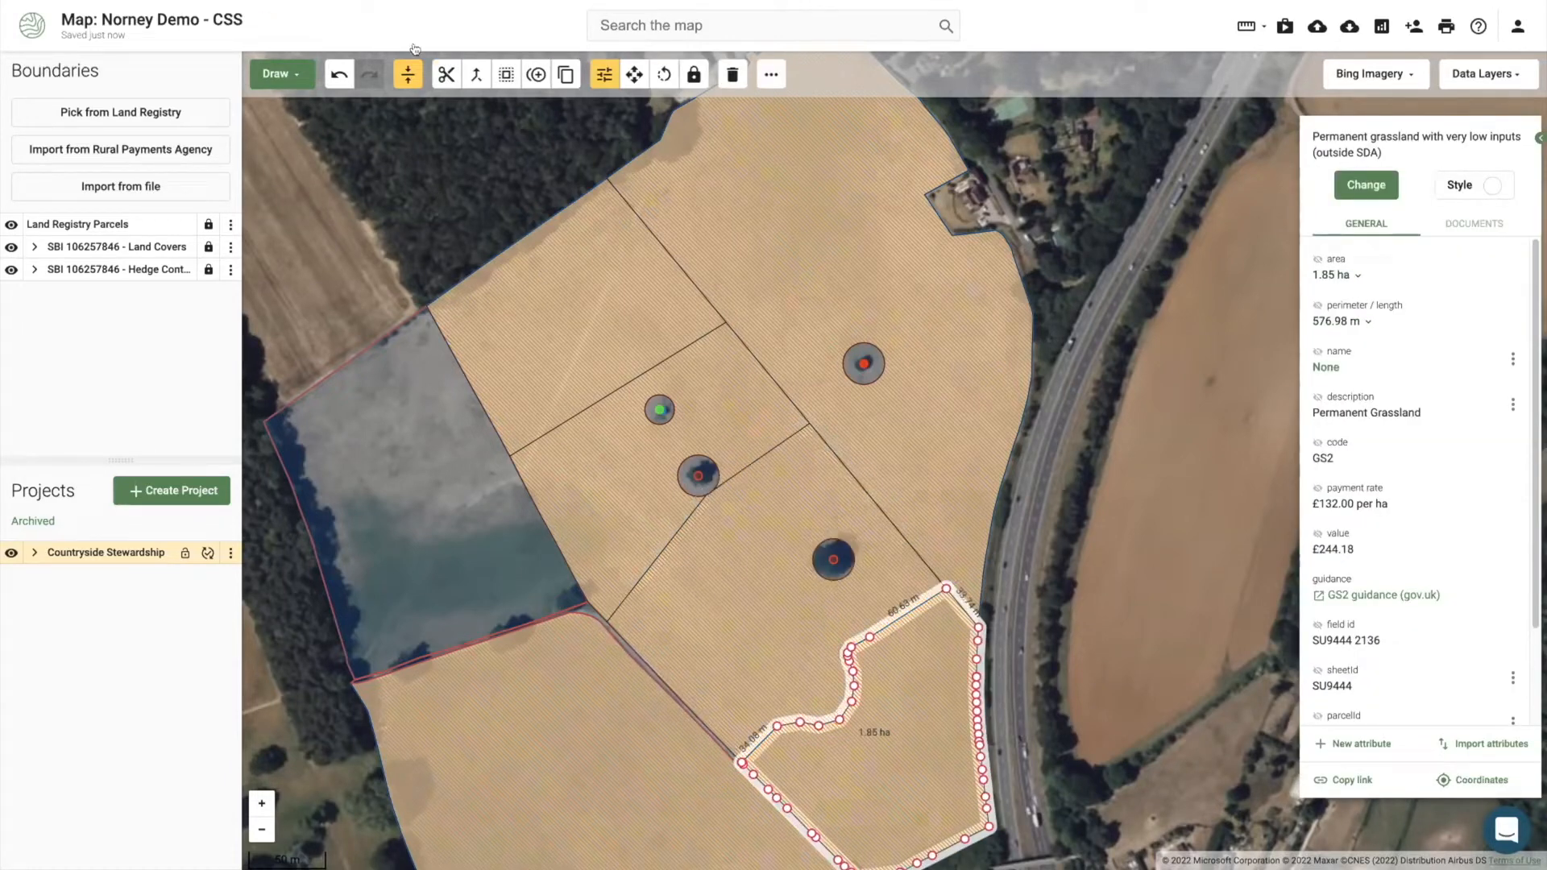
{"action": "left_click", "coordinate": [334, 77]}
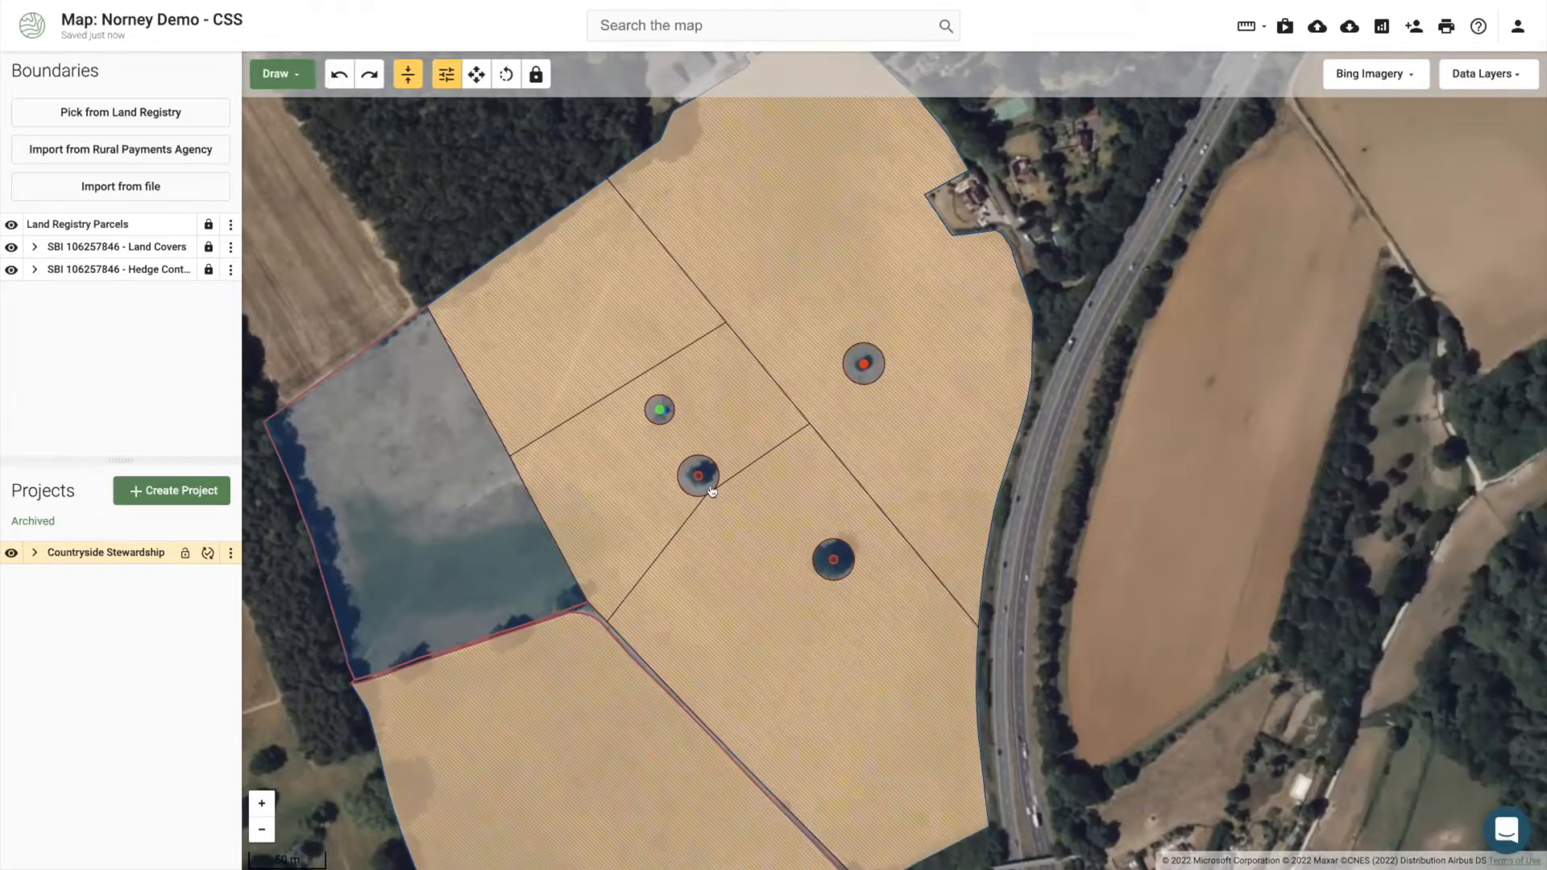
{"action": "scroll", "coordinate": [617, 505], "scroll_direction": "up", "scroll_amount": 1}
{"action": "scroll", "coordinate": [709, 525], "scroll_direction": "up", "scroll_amount": 1}
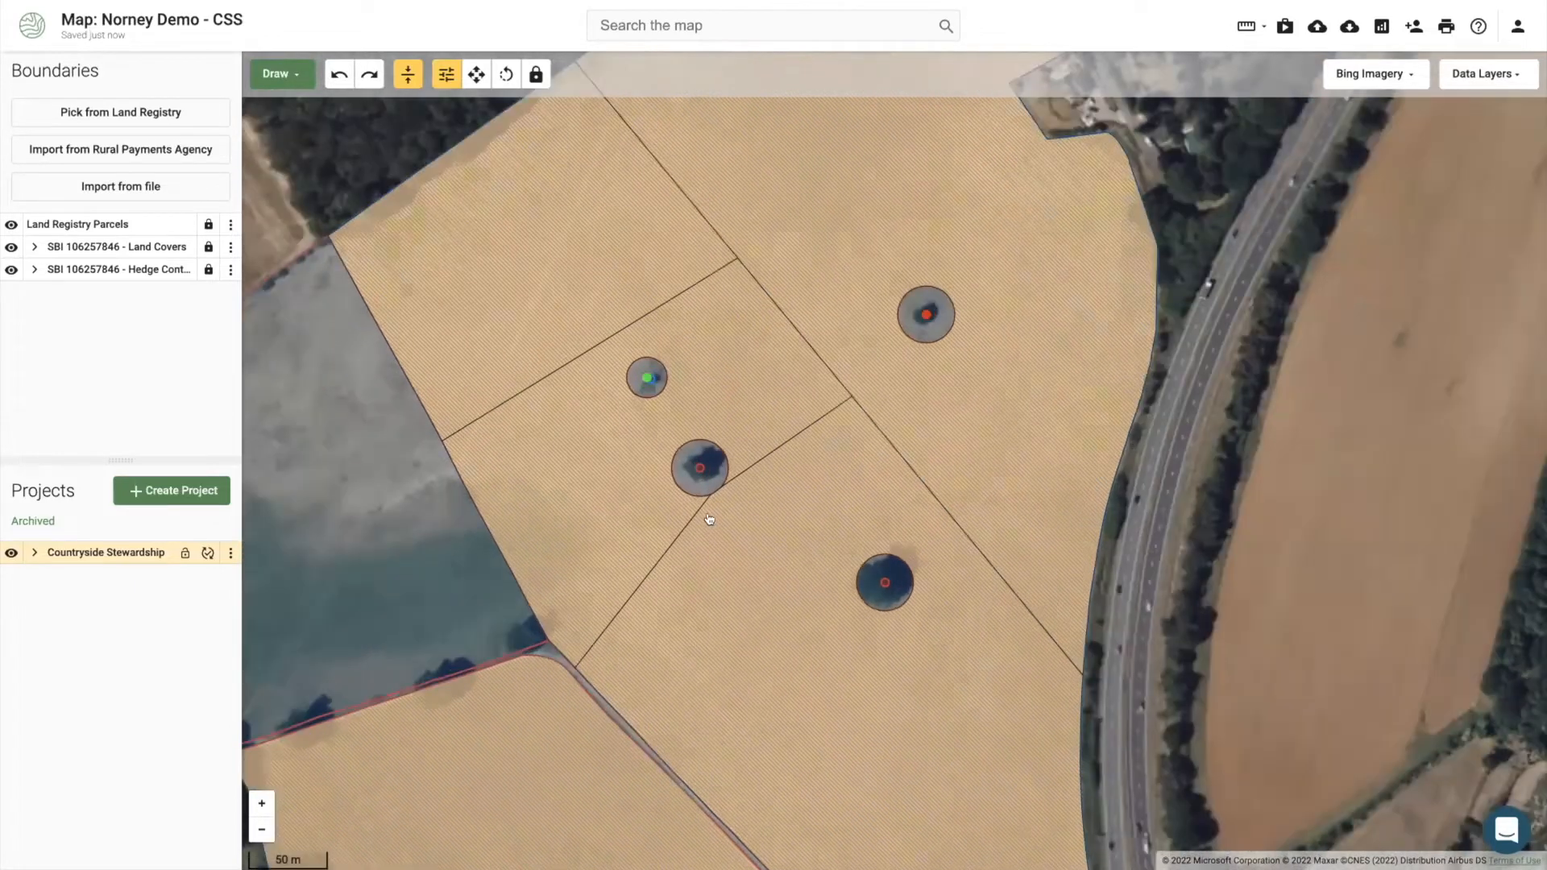
{"action": "left_click", "coordinate": [723, 483]}
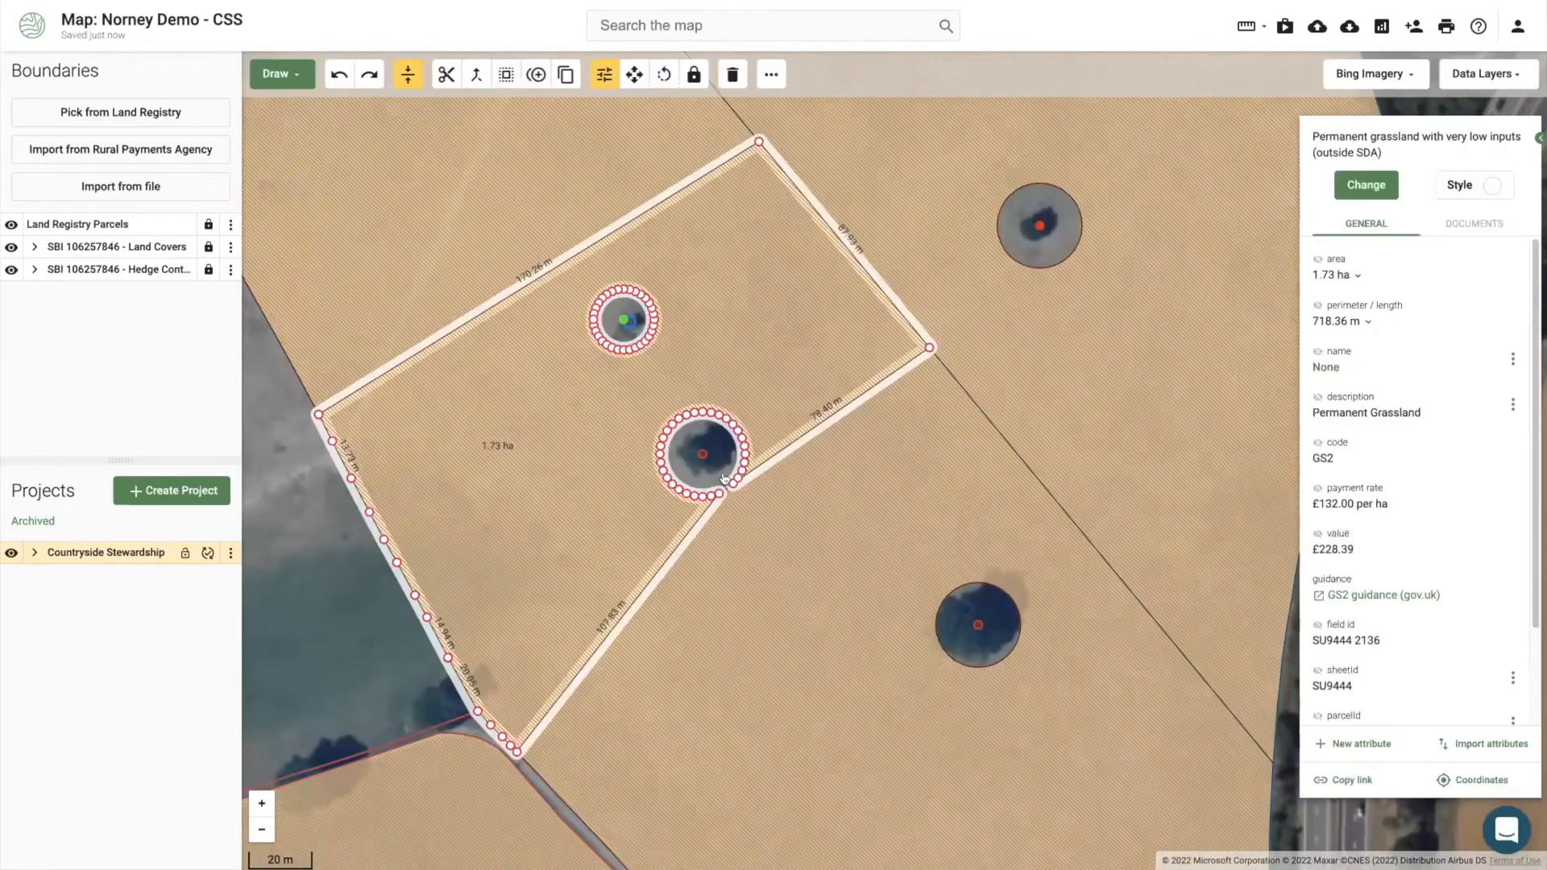
{"action": "left_click_drag", "start_coordinate": [724, 482], "coordinate": [764, 541]}
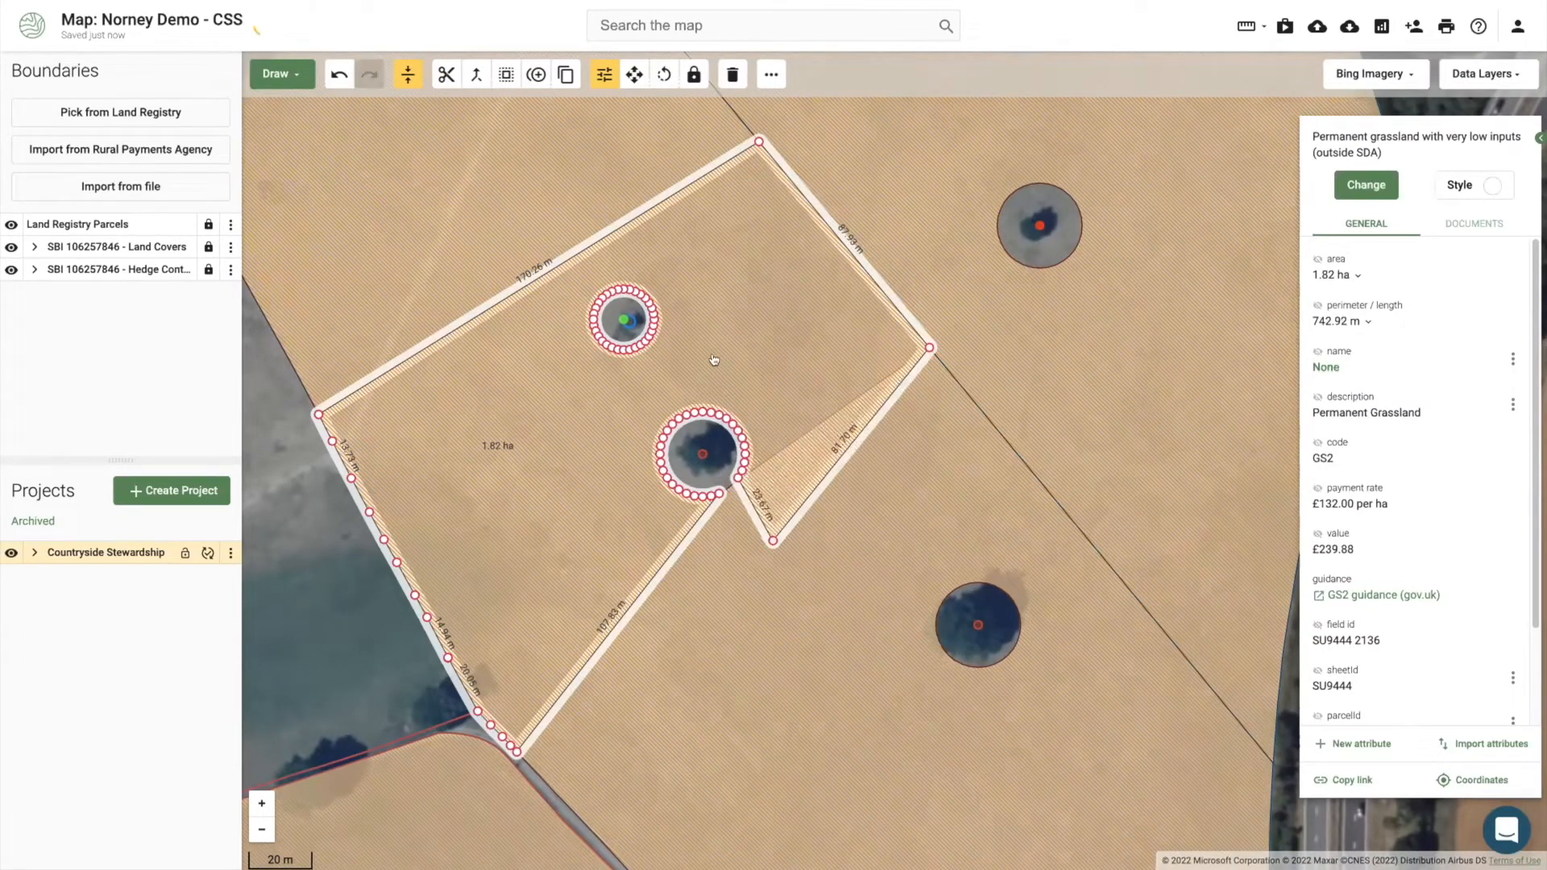
{"action": "left_click", "coordinate": [337, 77]}
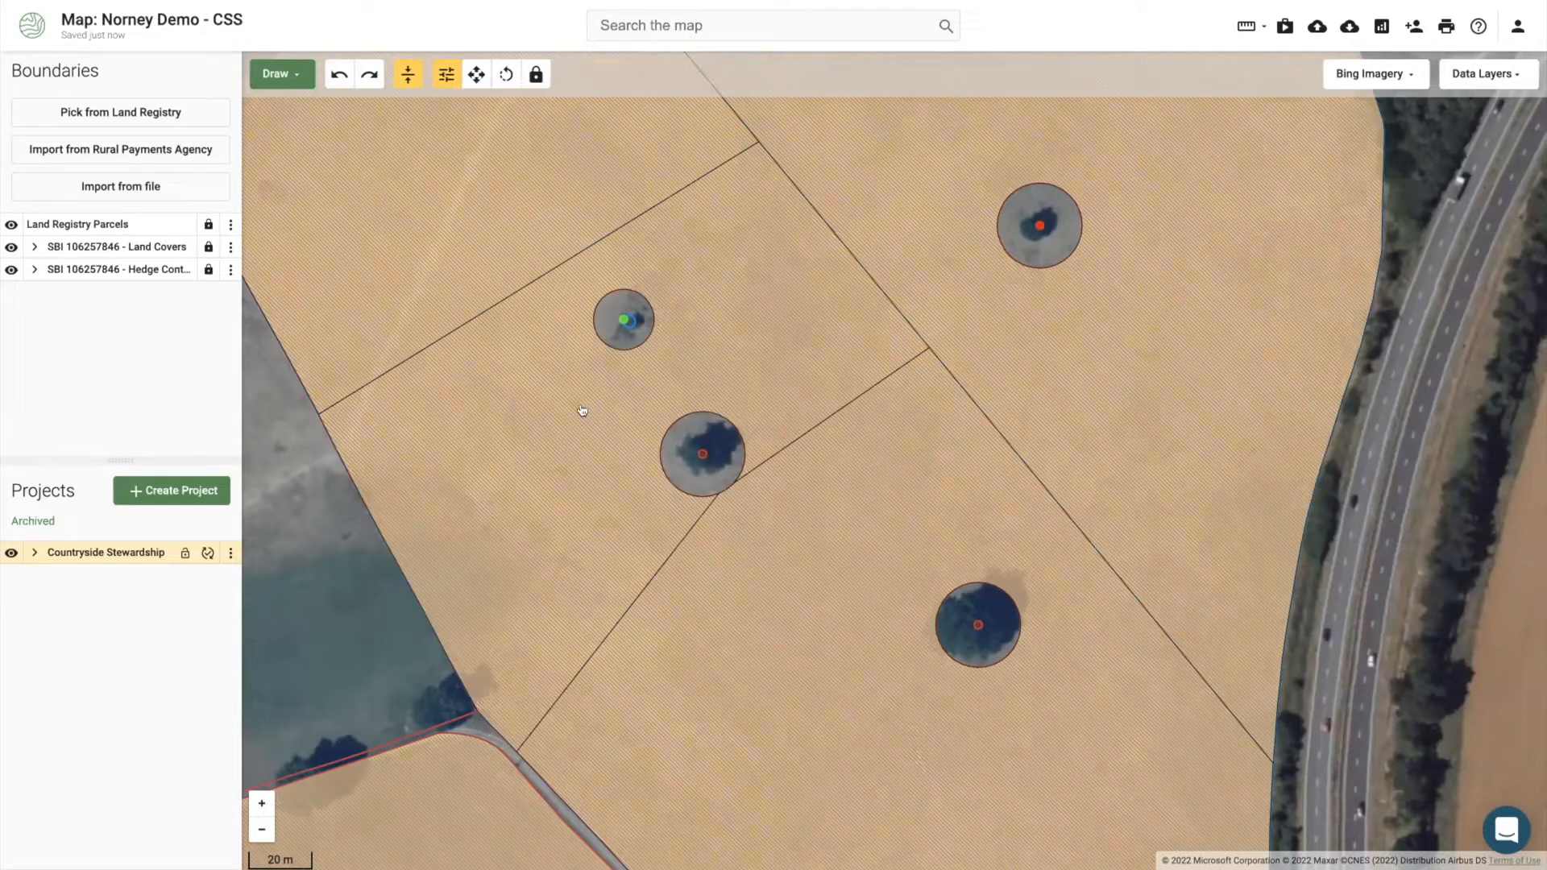
{"action": "scroll", "coordinate": [535, 339], "scroll_direction": "down", "scroll_amount": 3}
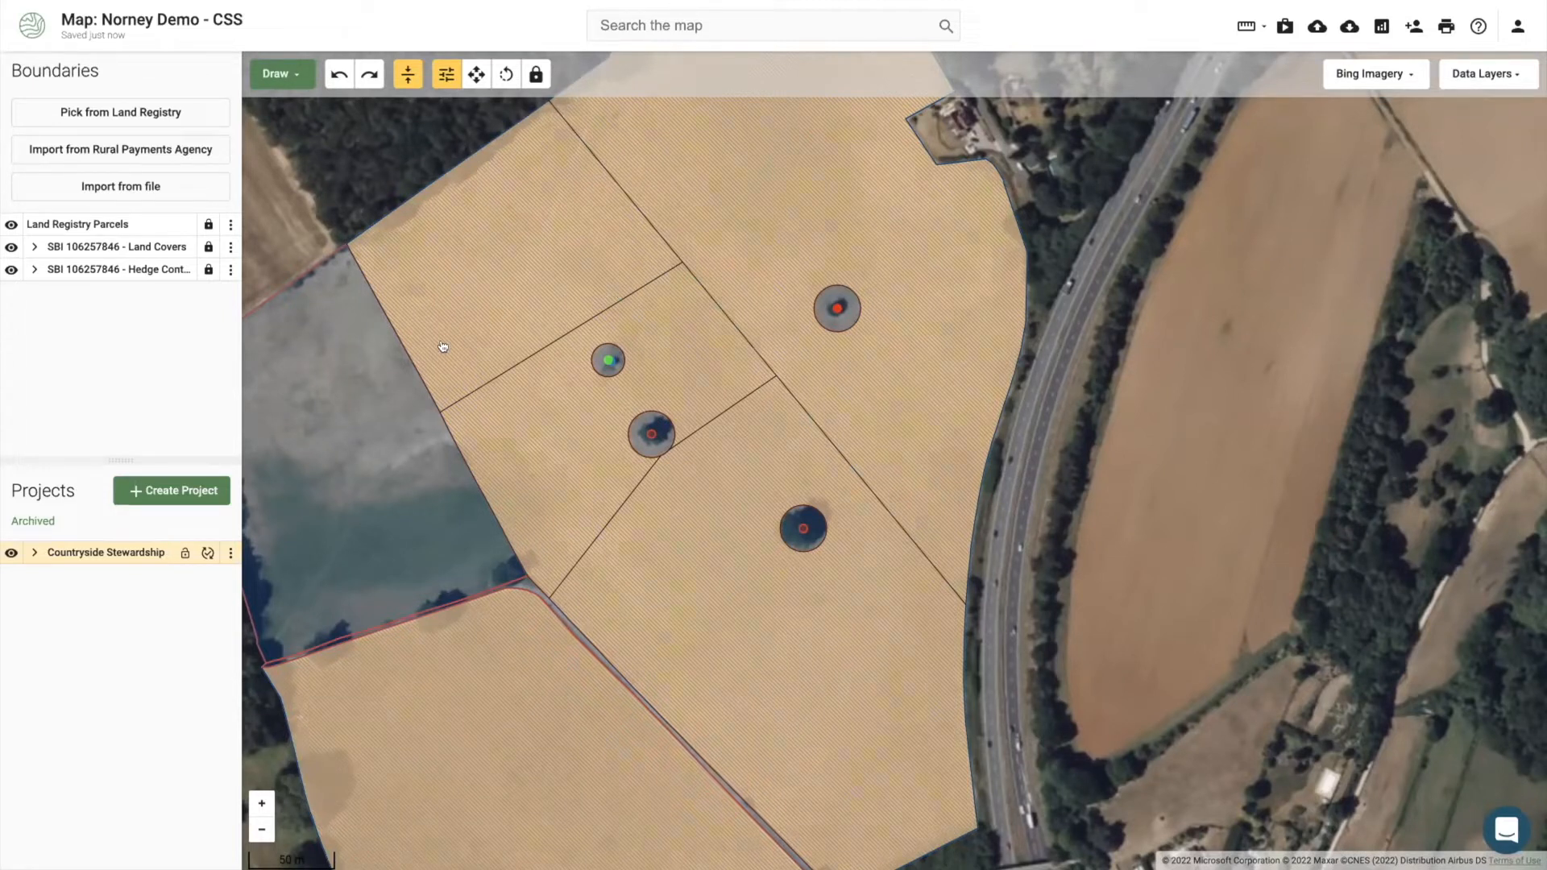
Step: Draw a line along the top-left 1.90 ha field's inner edges
{"action": "left_click", "coordinate": [366, 250]}
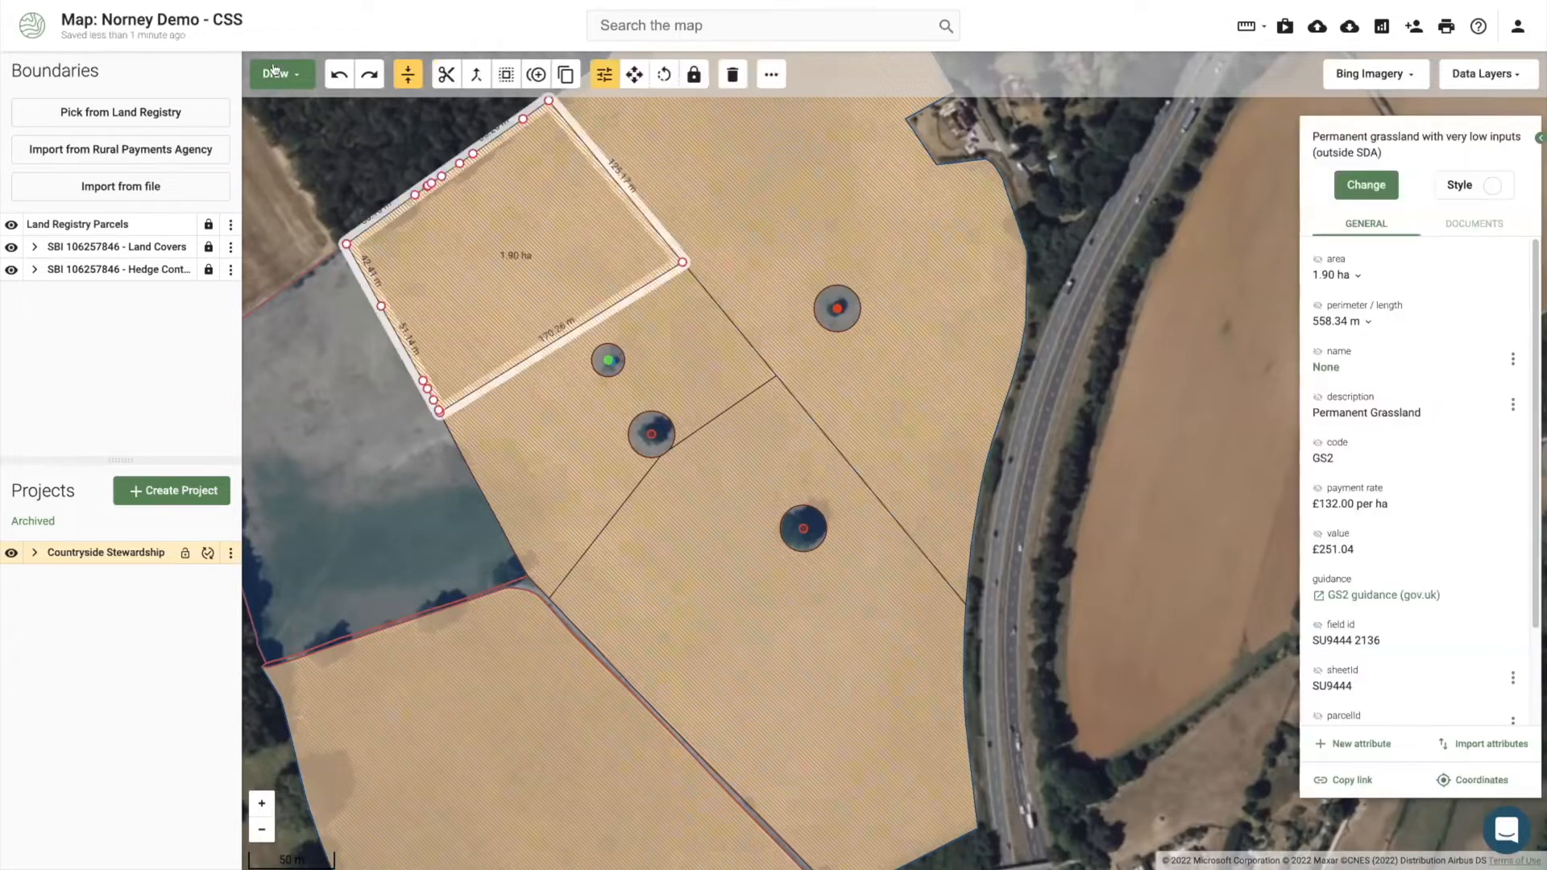
{"action": "left_click", "coordinate": [278, 74]}
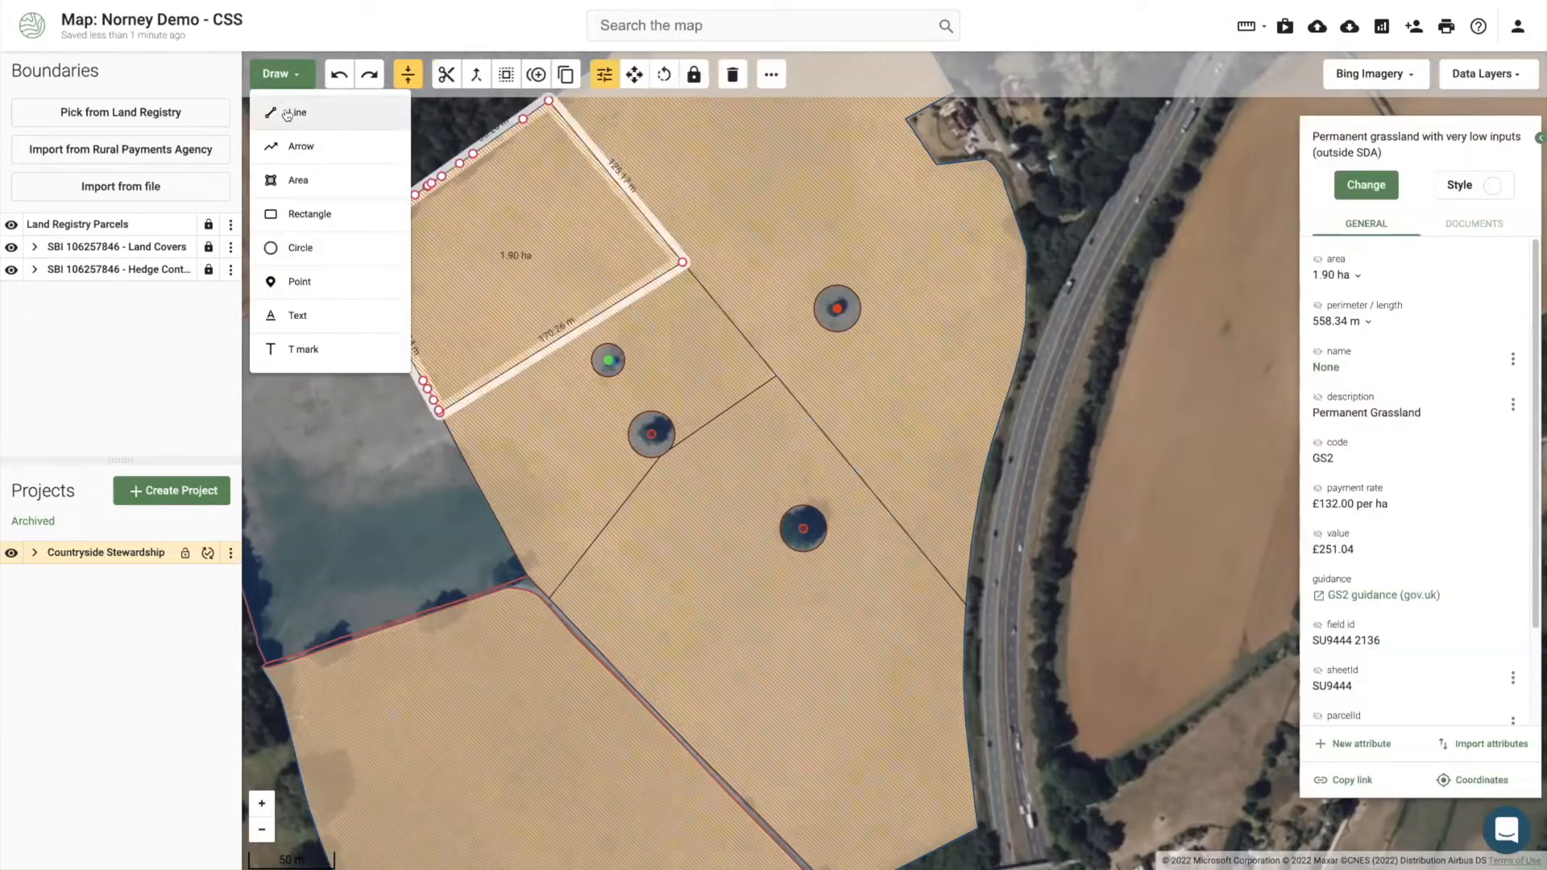
{"action": "left_click", "coordinate": [290, 113]}
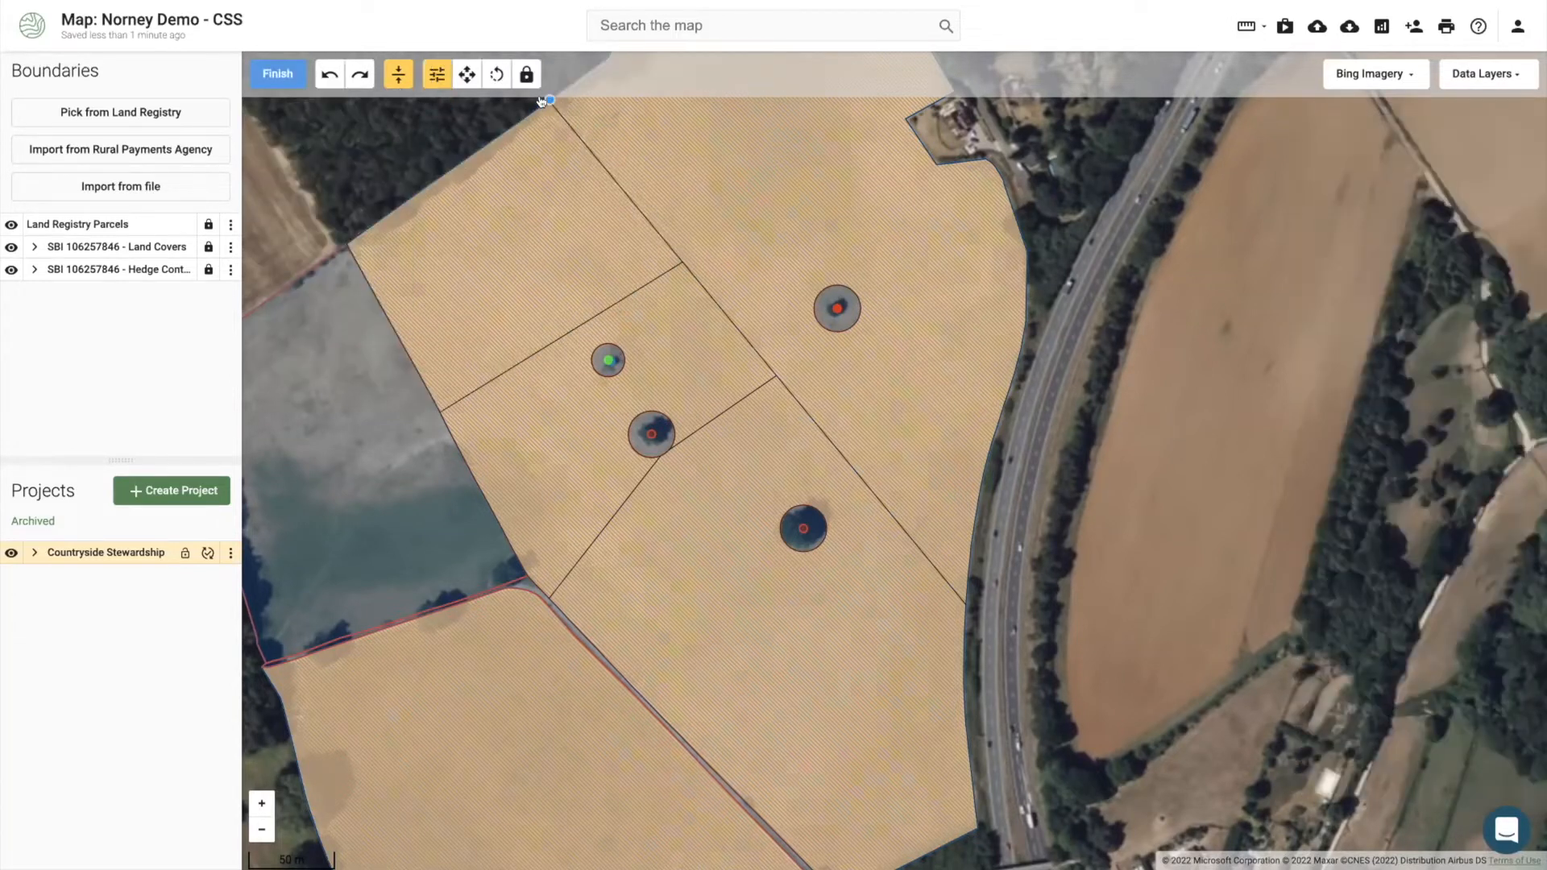
{"action": "left_click", "coordinate": [664, 239]}
{"action": "left_click", "coordinate": [675, 259]}
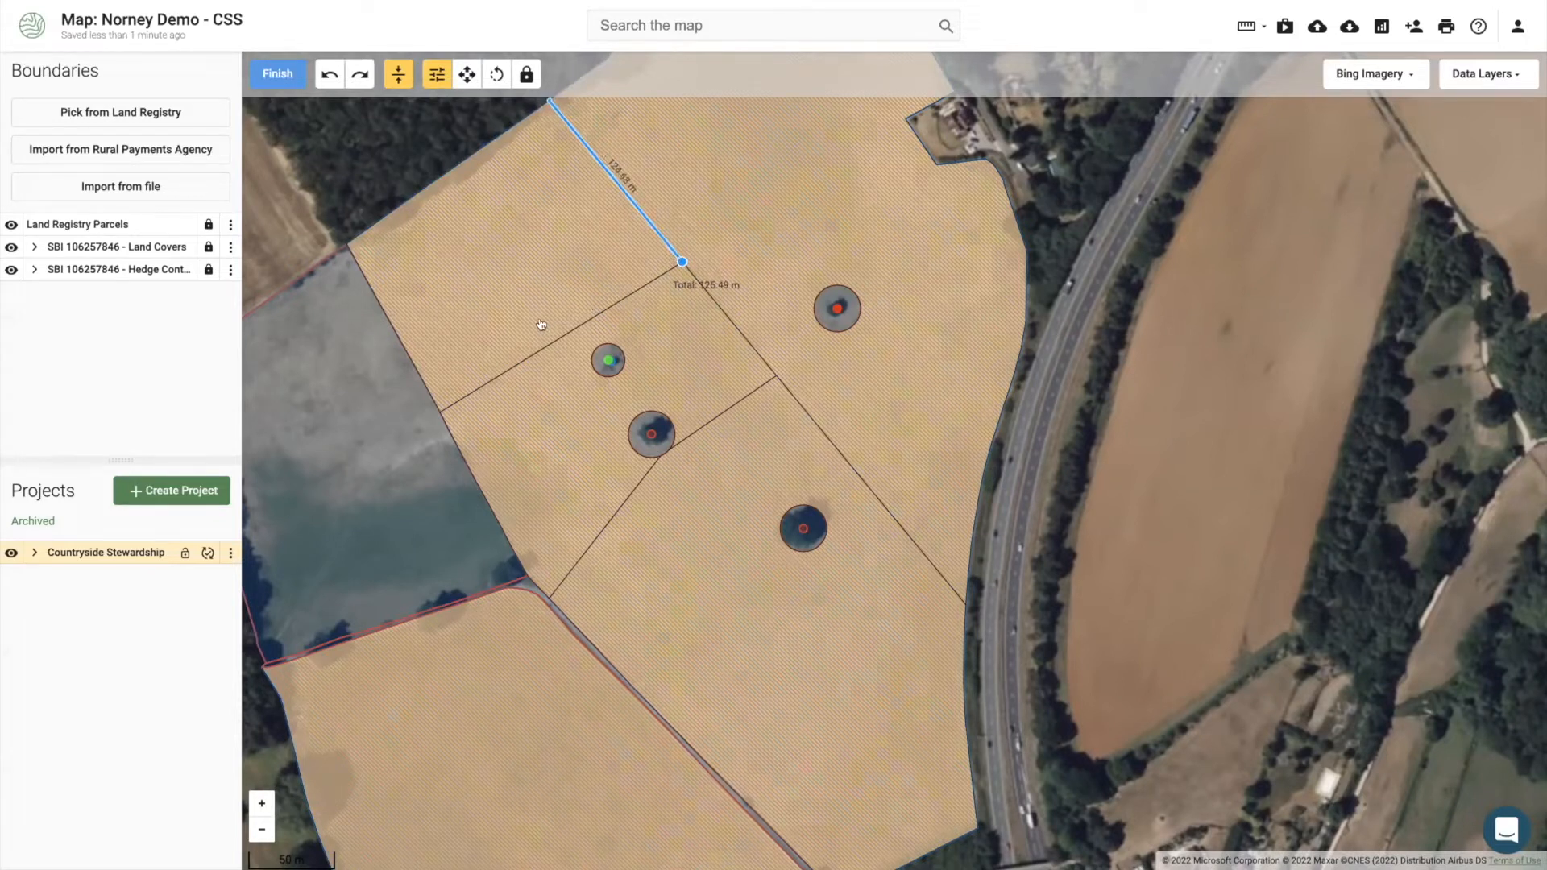
{"action": "left_click", "coordinate": [439, 412]}
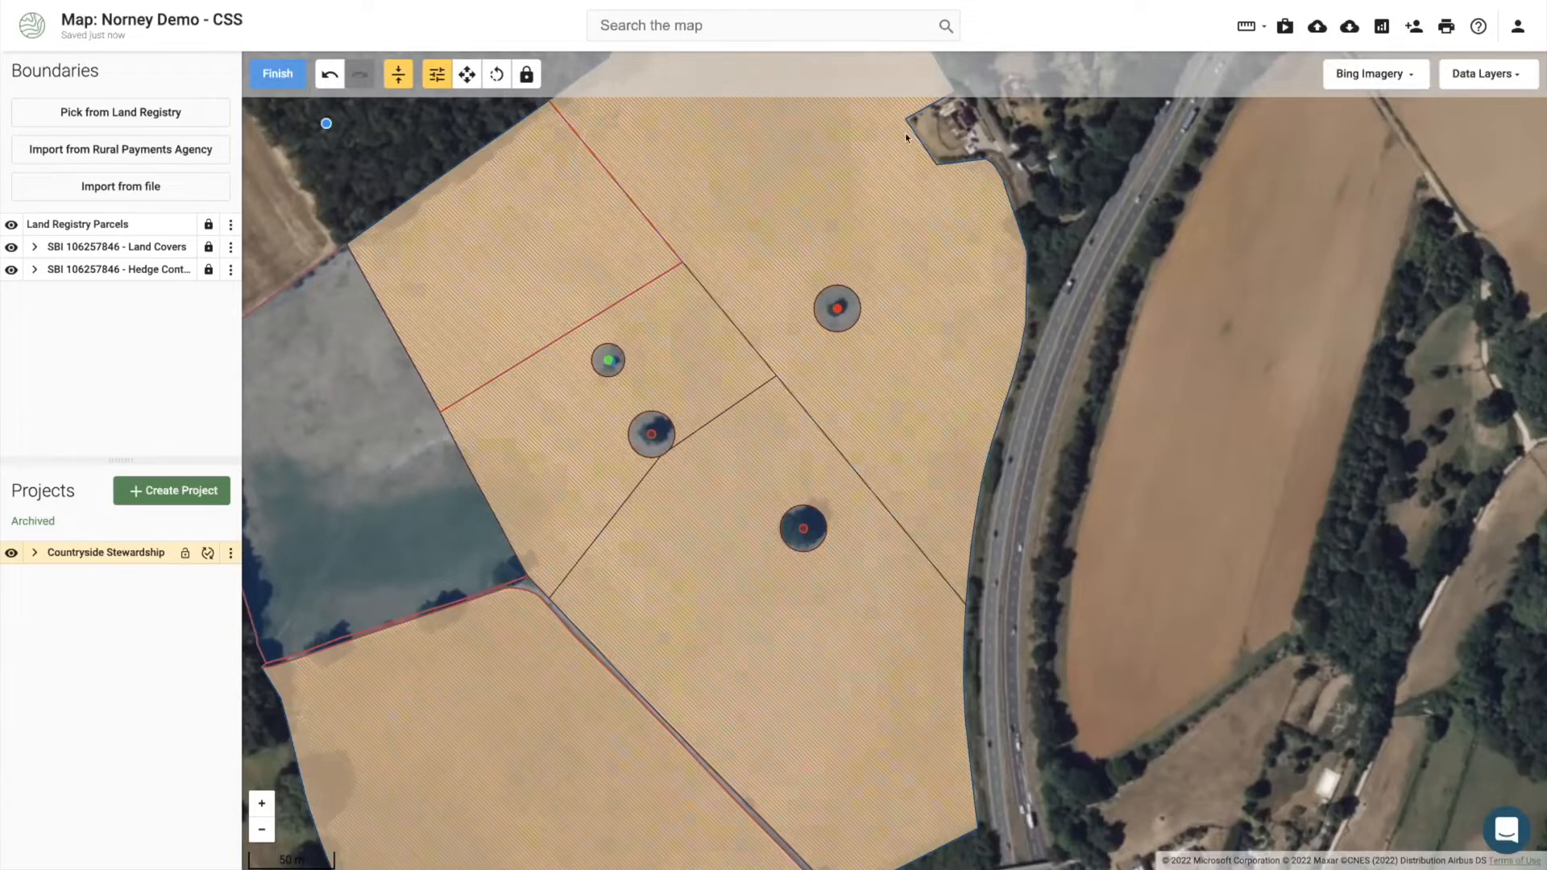
Step: Code the 297.87 m line BN11 Planting new hedges and show its BN11 map label
{"action": "left_click", "coordinate": [1362, 169]}
{"action": "type", "text": "h"}
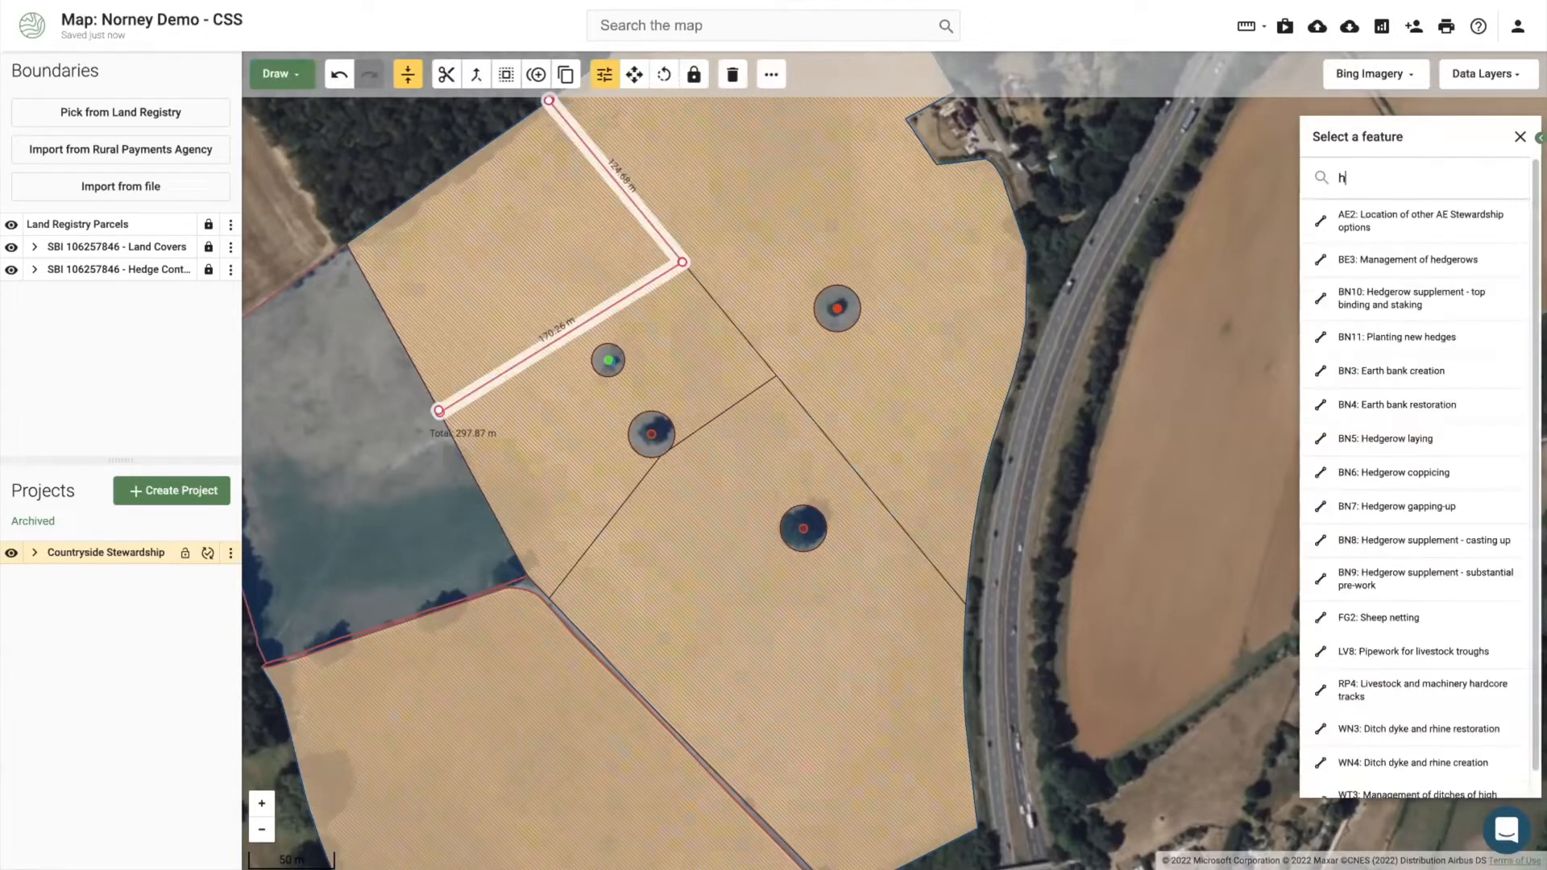
{"action": "type", "text": "edge"}
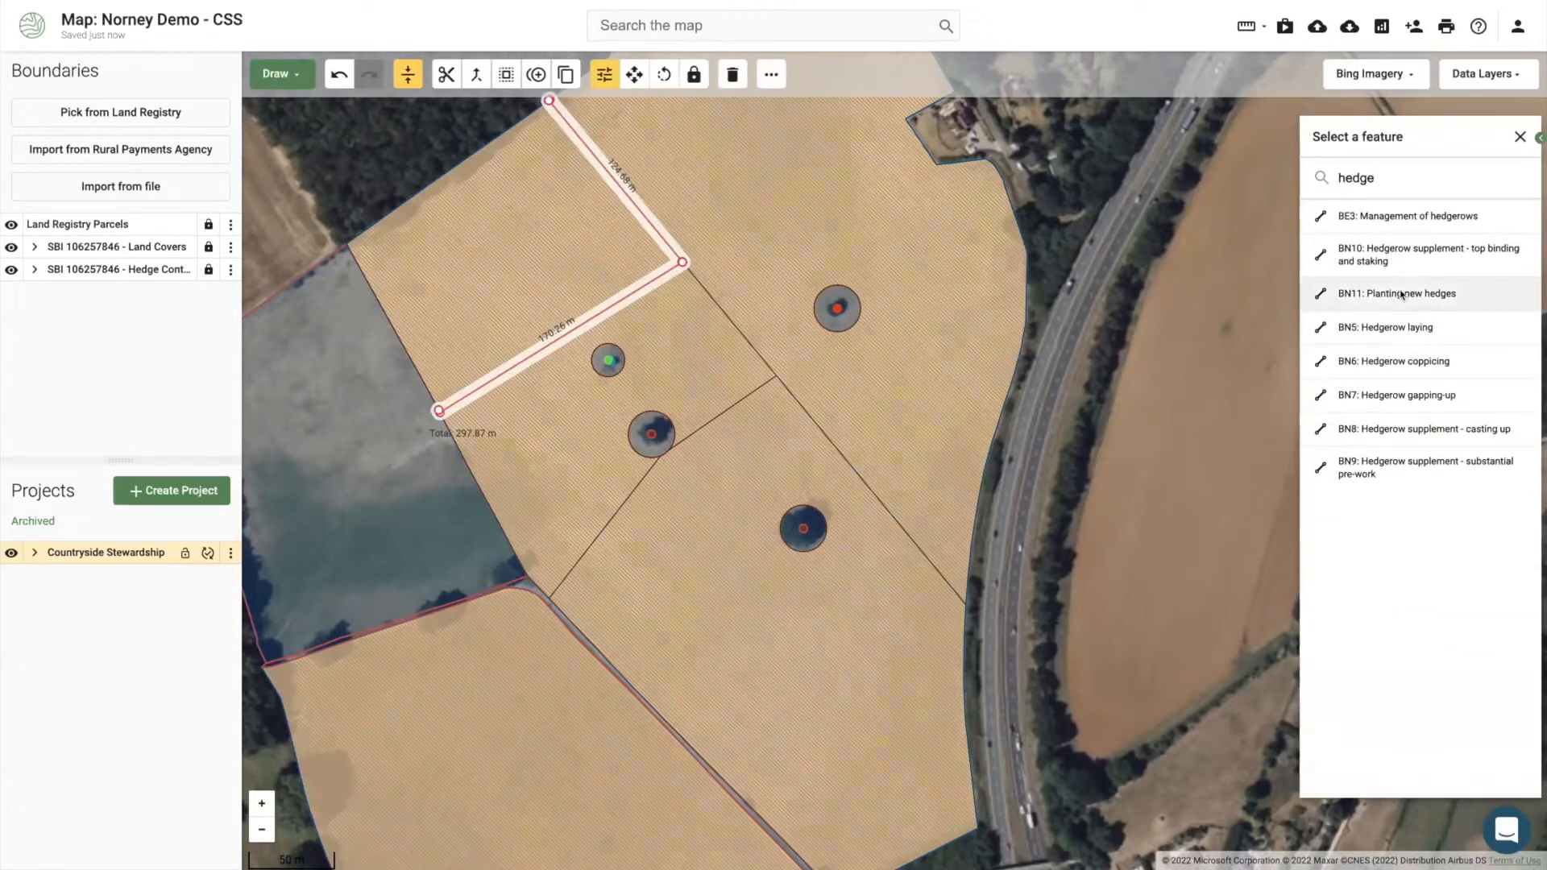
{"action": "left_click", "coordinate": [1402, 295]}
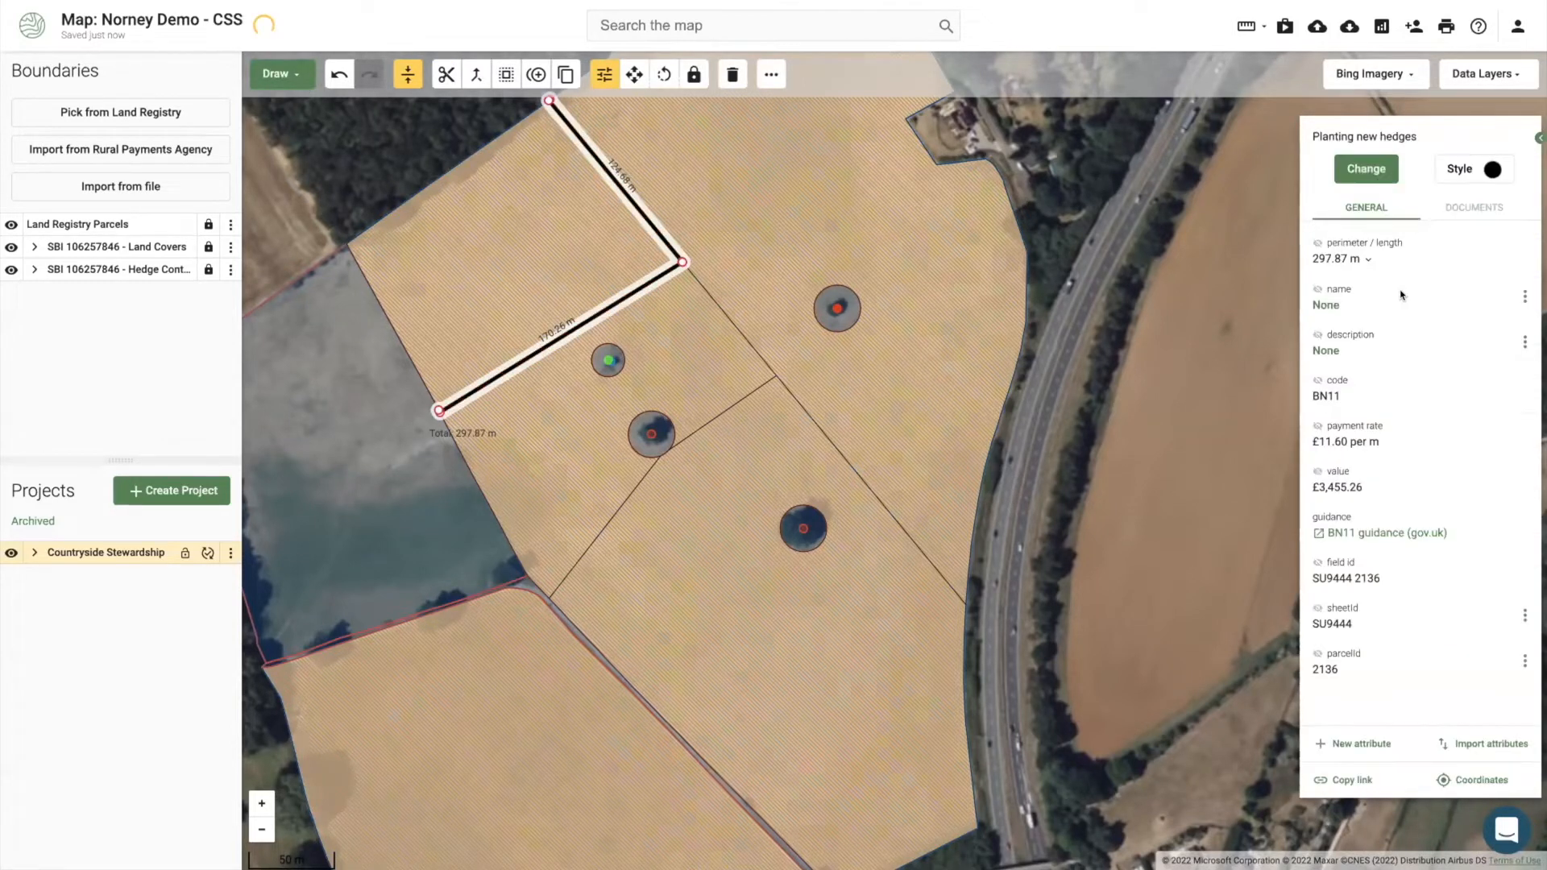
{"action": "left_click", "coordinate": [1317, 380]}
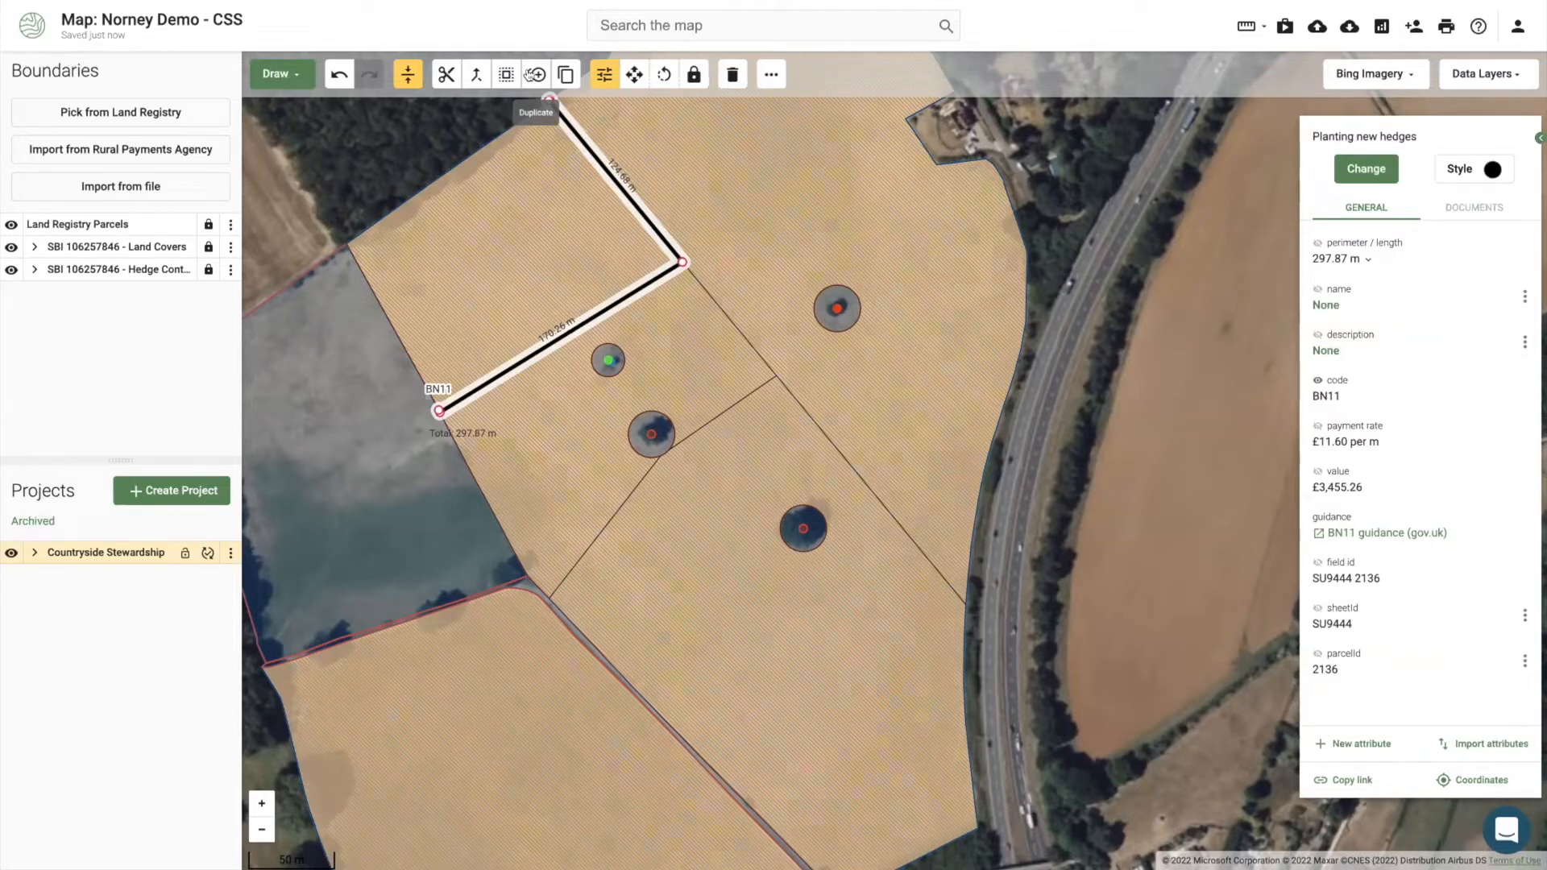
Step: Duplicate the BN11 hedge line and shift the copy slightly left
{"action": "left_click", "coordinate": [531, 74]}
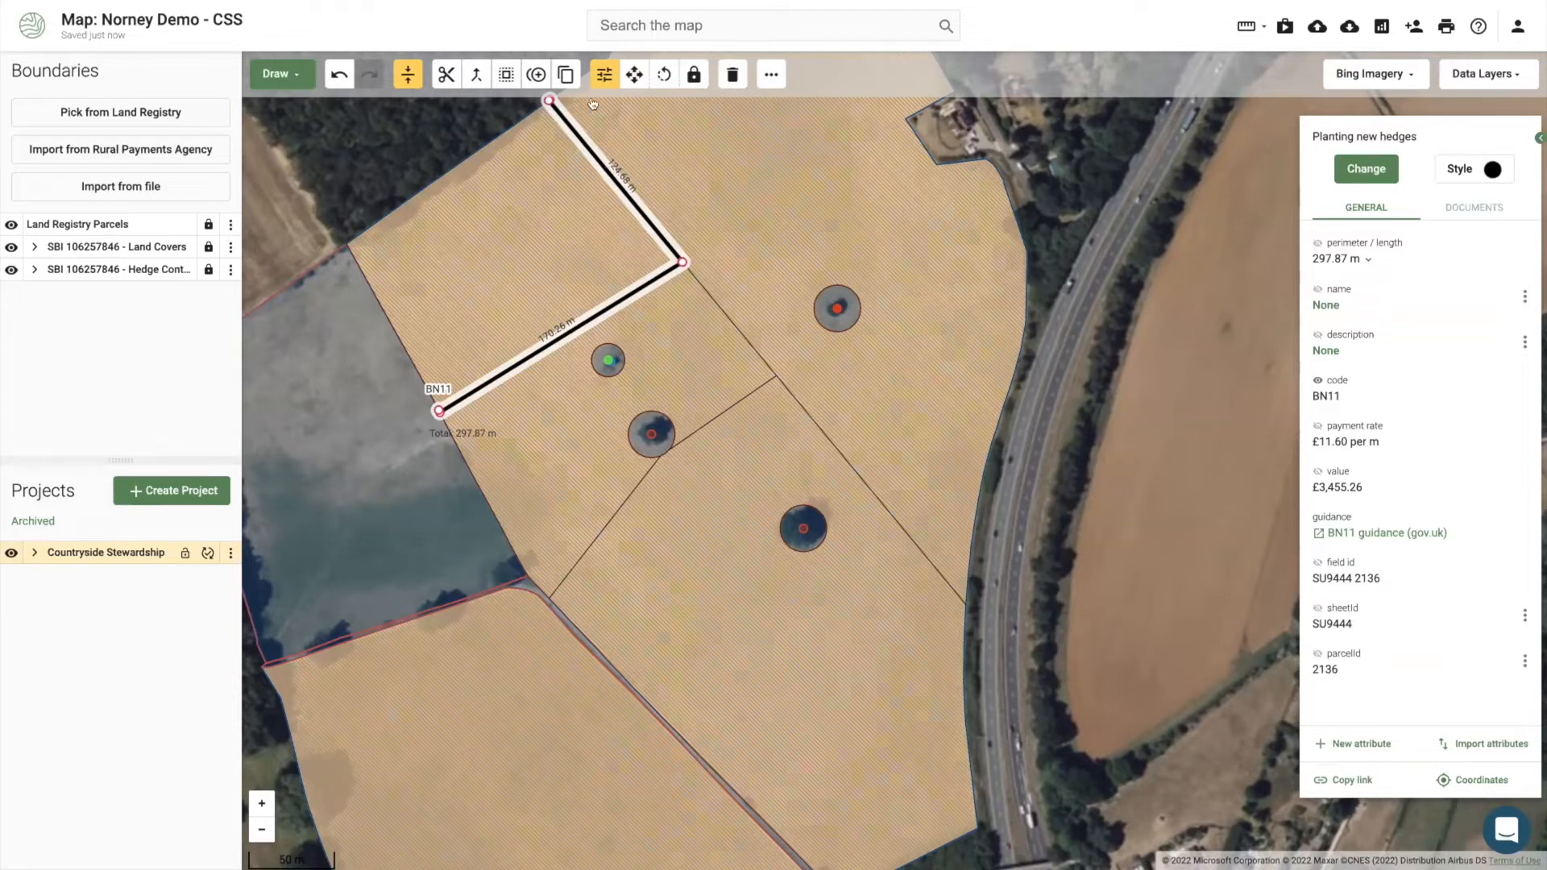
{"action": "left_click", "coordinate": [634, 74]}
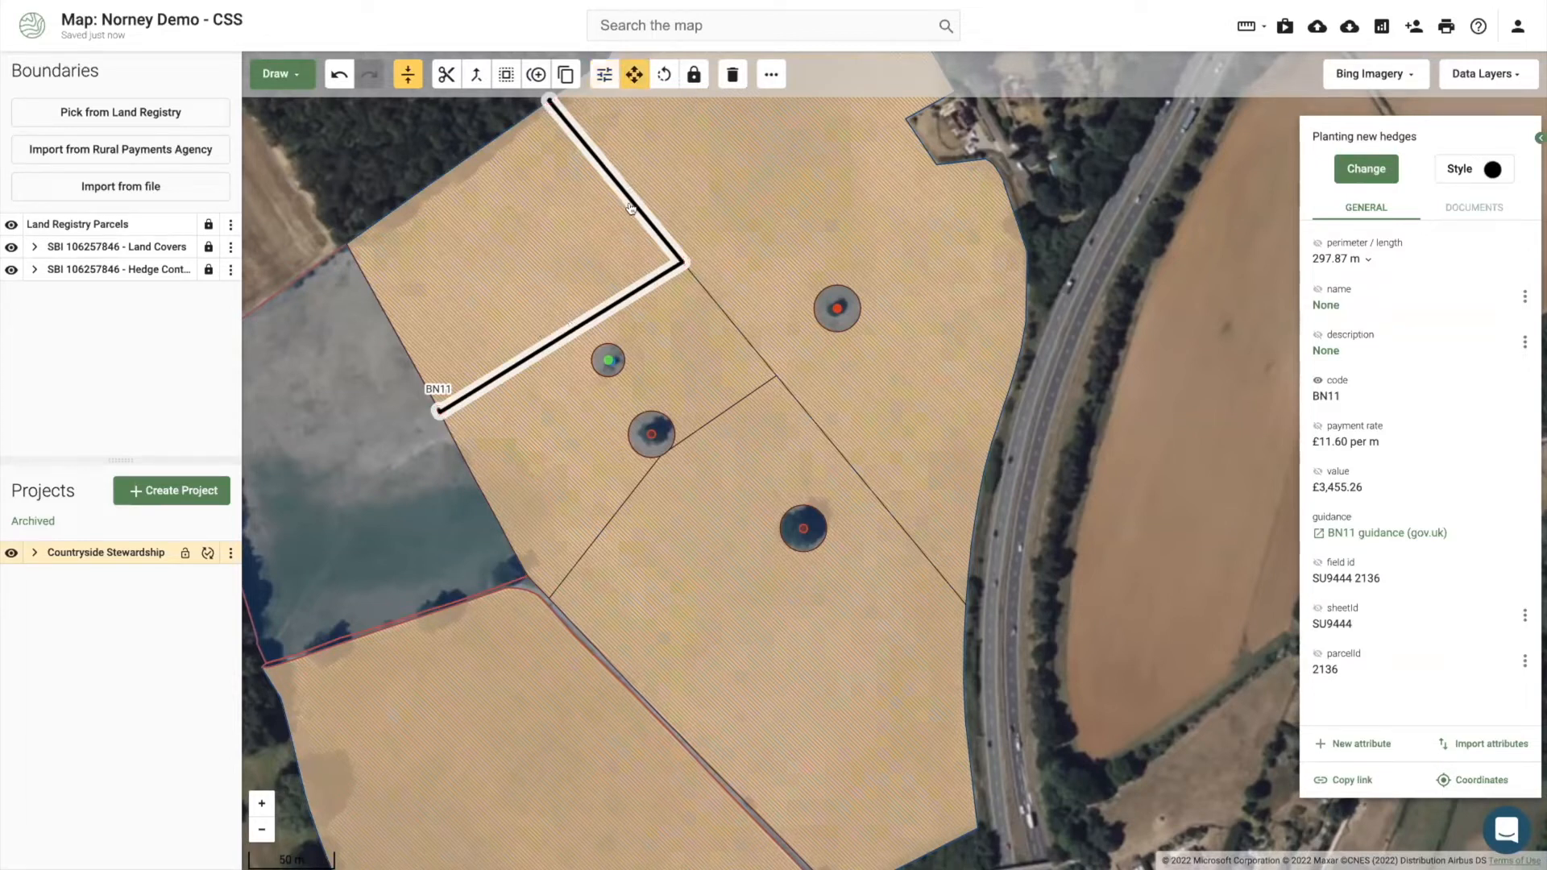
{"action": "left_click_drag", "start_coordinate": [630, 208], "coordinate": [609, 210]}
{"action": "scroll", "coordinate": [611, 208], "scroll_direction": "up", "scroll_amount": 1}
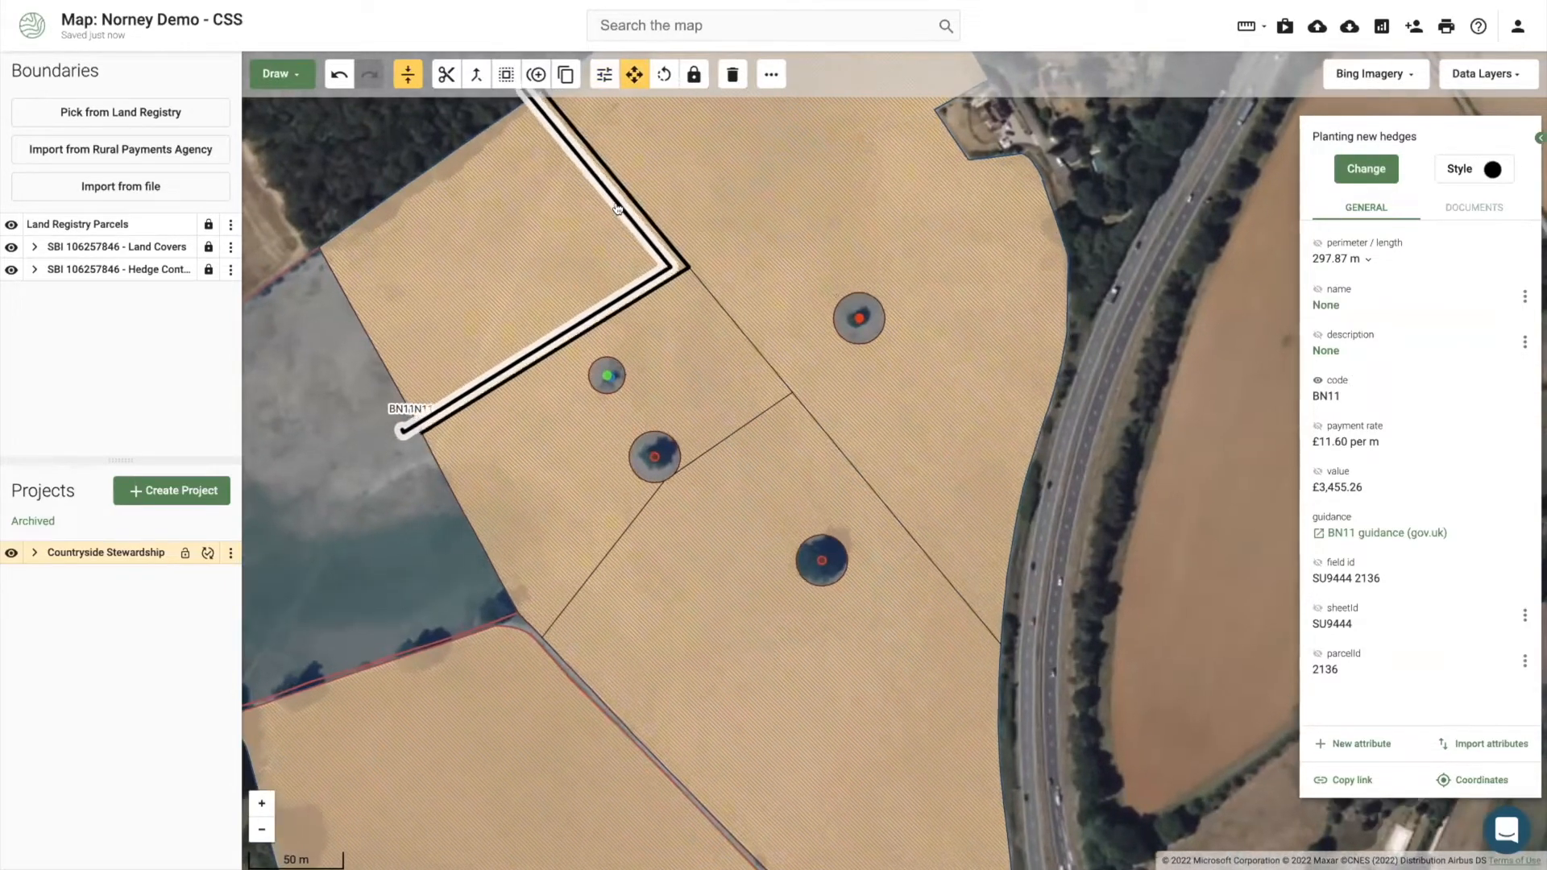
{"action": "scroll", "coordinate": [616, 208], "scroll_direction": "up", "scroll_amount": 1}
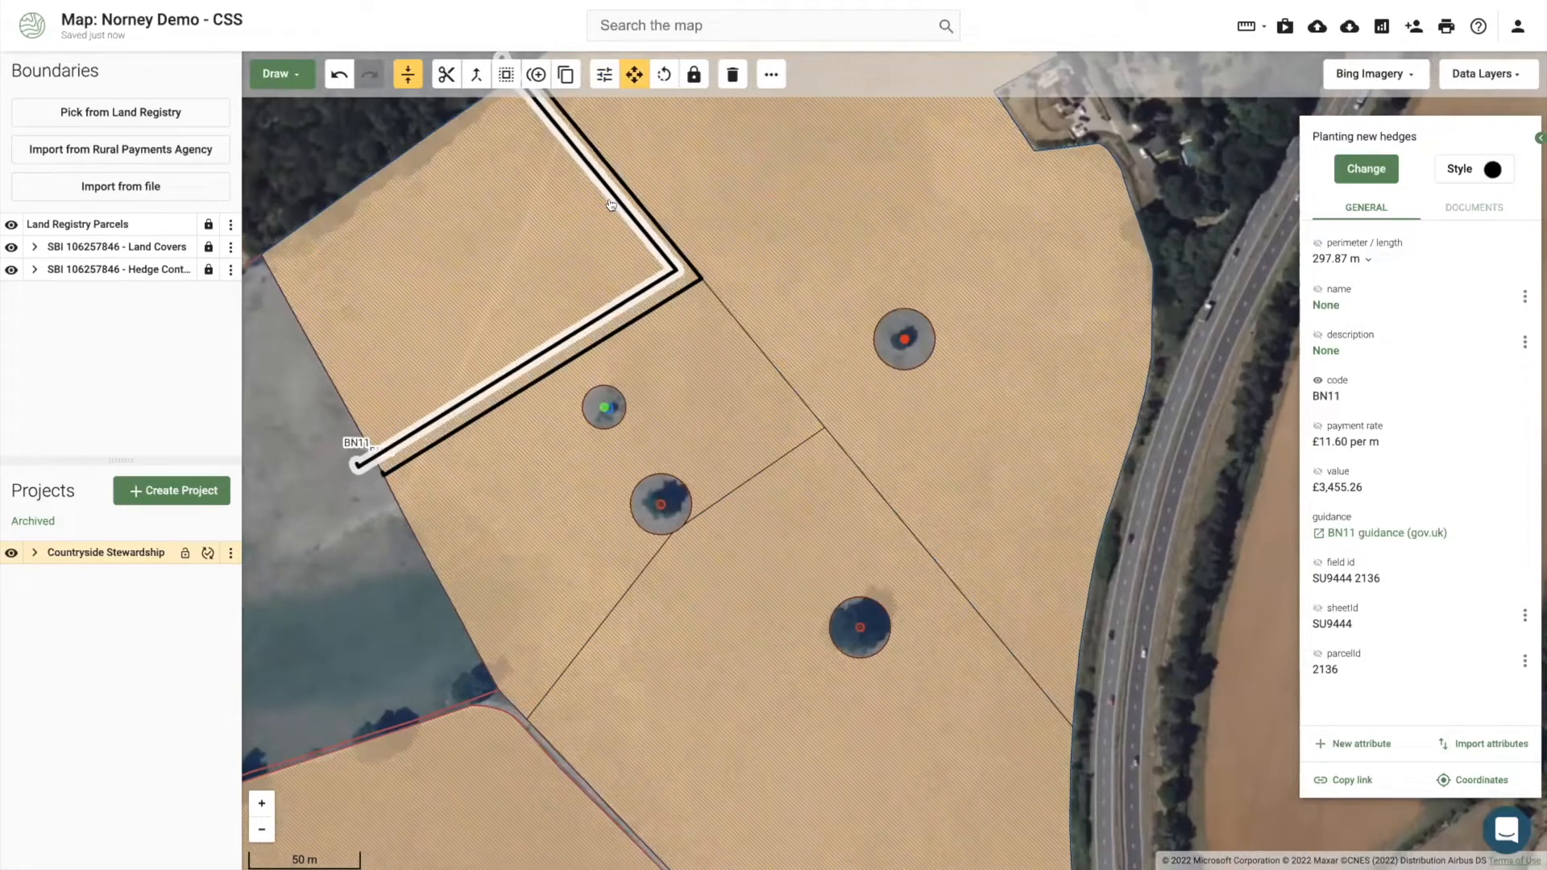
Step: Delete the hedge's overhanging end vertices so it measures 277.50 m, worth £3,219.03
{"action": "left_click", "coordinate": [604, 74]}
{"action": "left_click", "coordinate": [365, 461]}
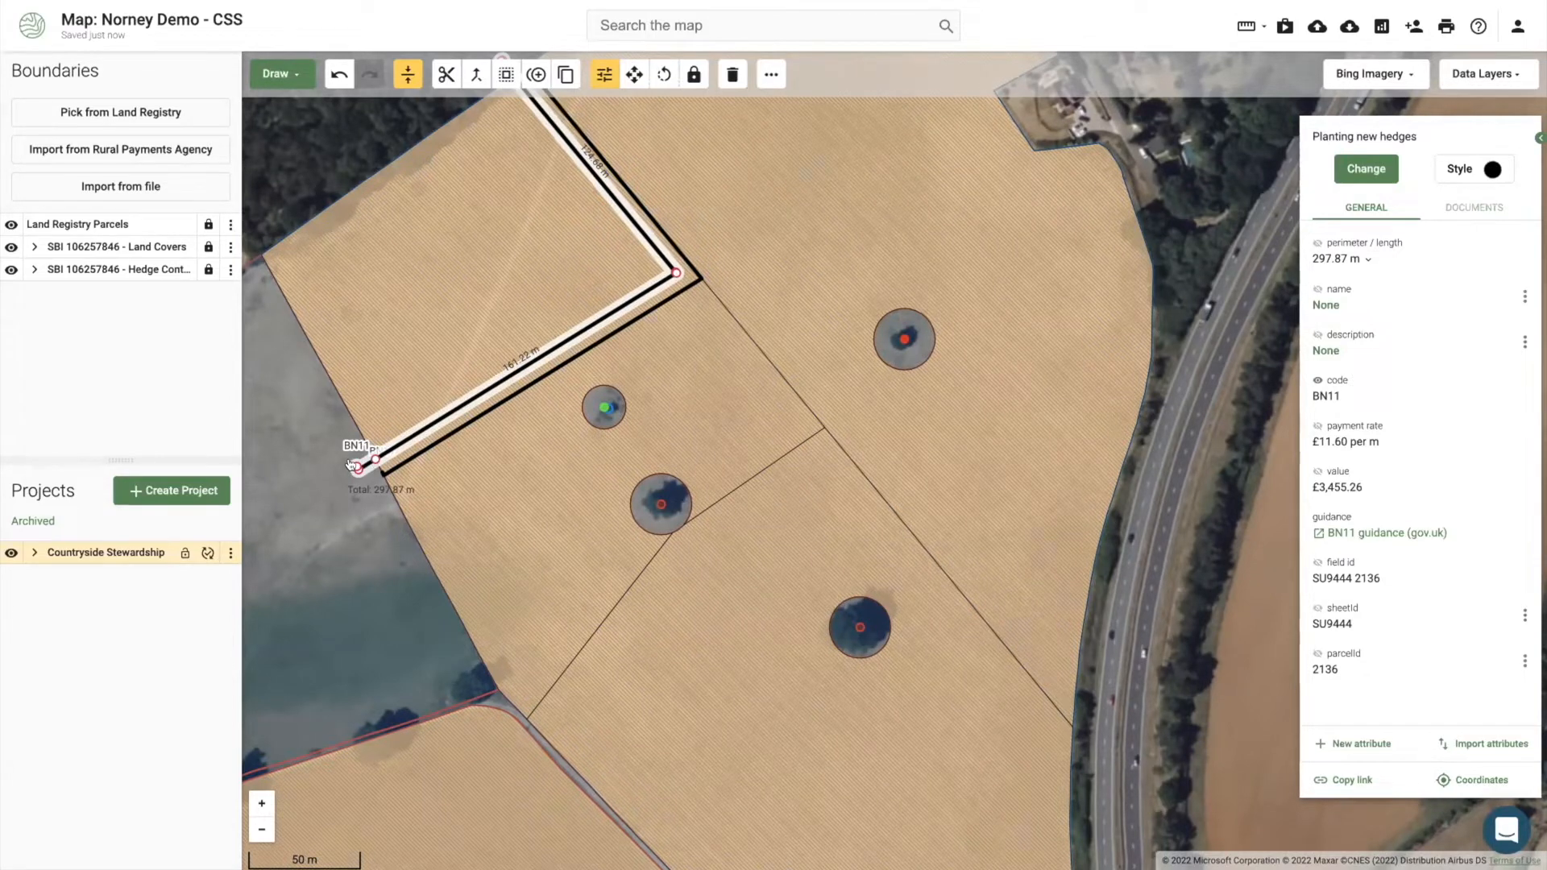
{"action": "left_click_drag", "start_coordinate": [355, 468], "coordinate": [352, 469]}
{"action": "left_click", "coordinate": [355, 468]}
{"action": "left_click_drag", "start_coordinate": [463, 315], "coordinate": [465, 336]}
{"action": "left_click_drag", "start_coordinate": [487, 429], "coordinate": [527, 534]}
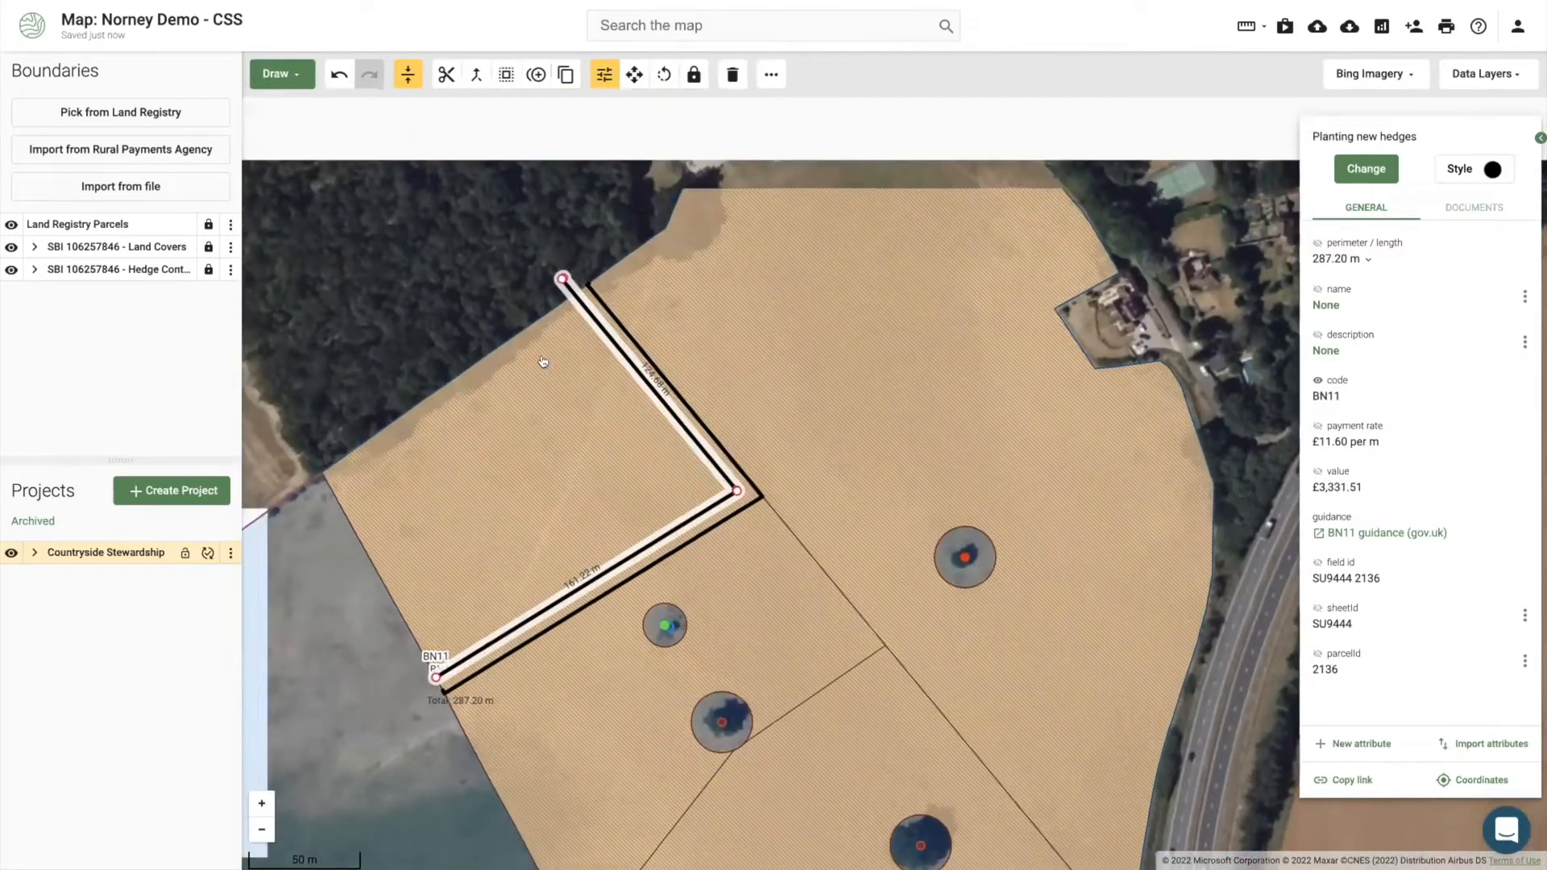
{"action": "left_click", "coordinate": [576, 297]}
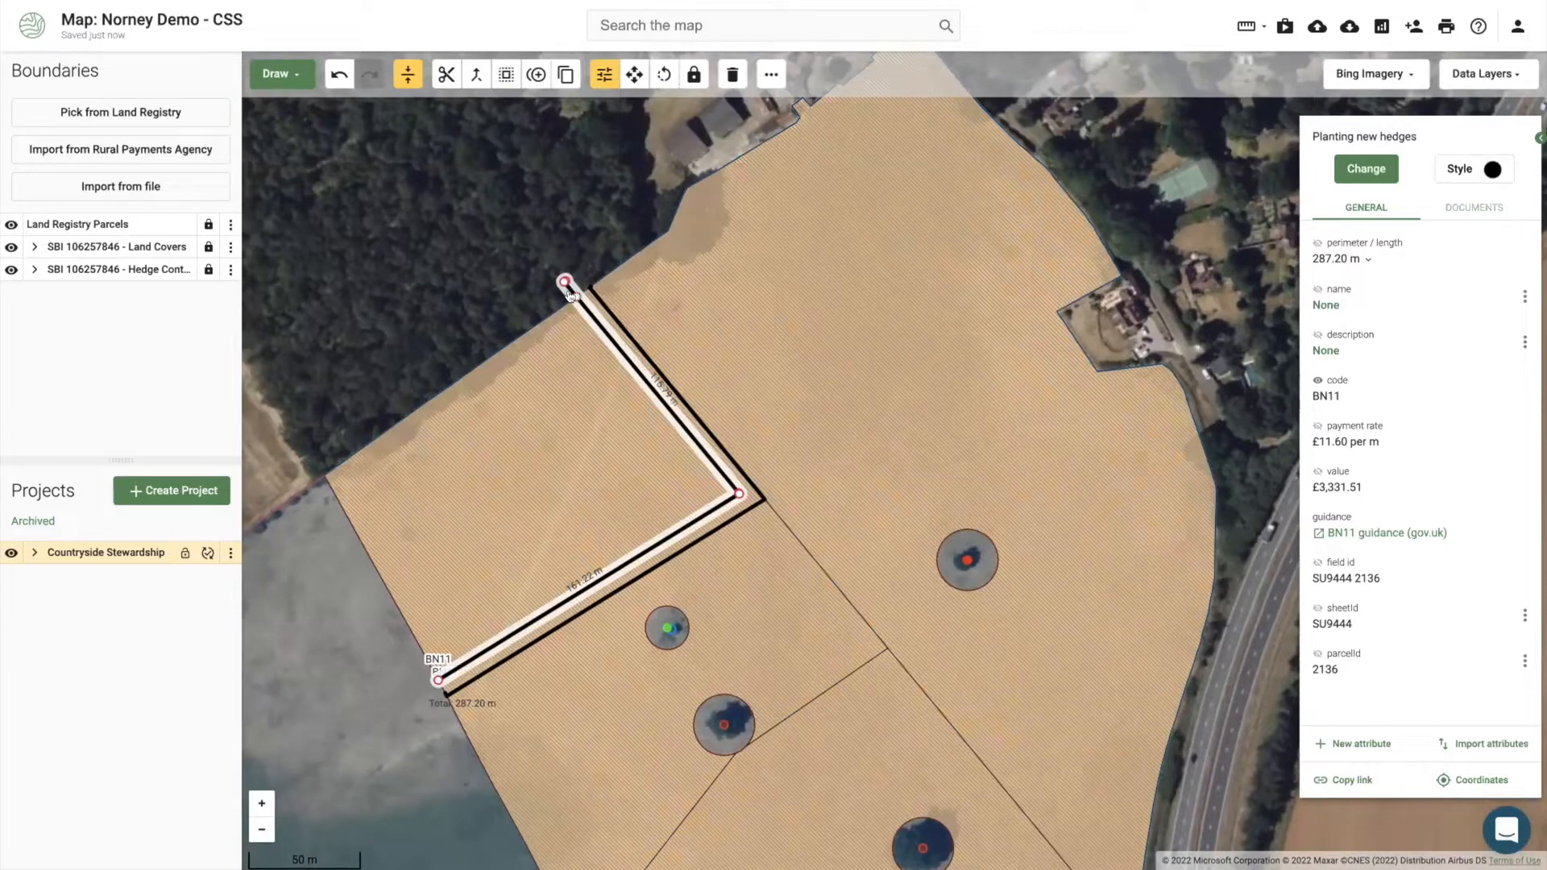
{"action": "left_click_drag", "start_coordinate": [564, 279], "coordinate": [566, 282]}
{"action": "left_click", "coordinate": [567, 283]}
Step: Recode the 277.50 m line as FG2: Sheep netting, £4.90 per metre (£1,359.76)
{"action": "left_click", "coordinate": [1358, 167]}
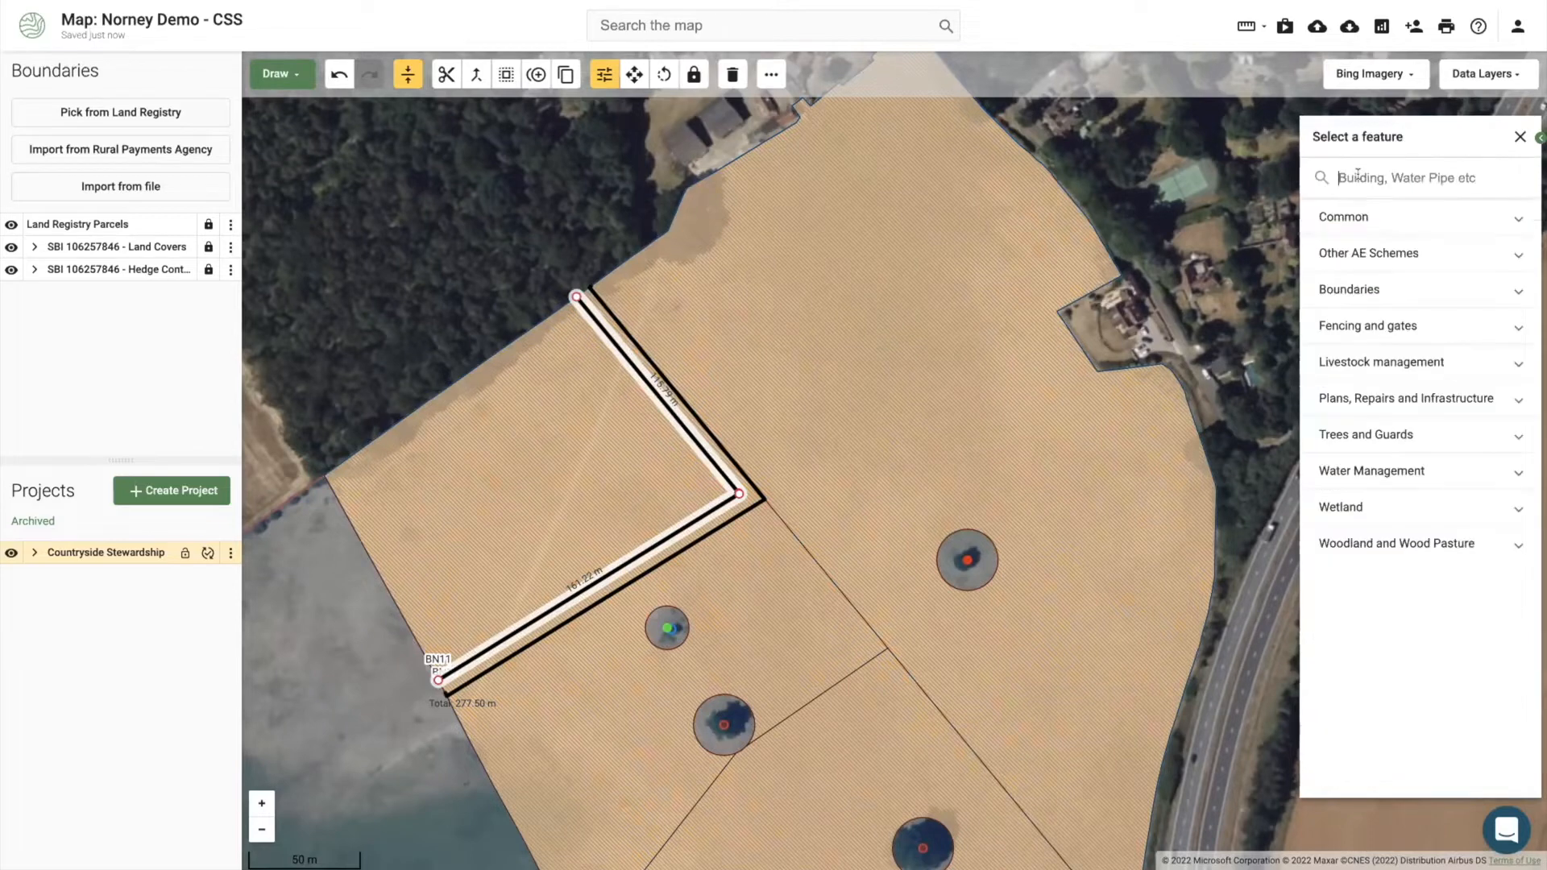
{"action": "type", "text": "fg2"}
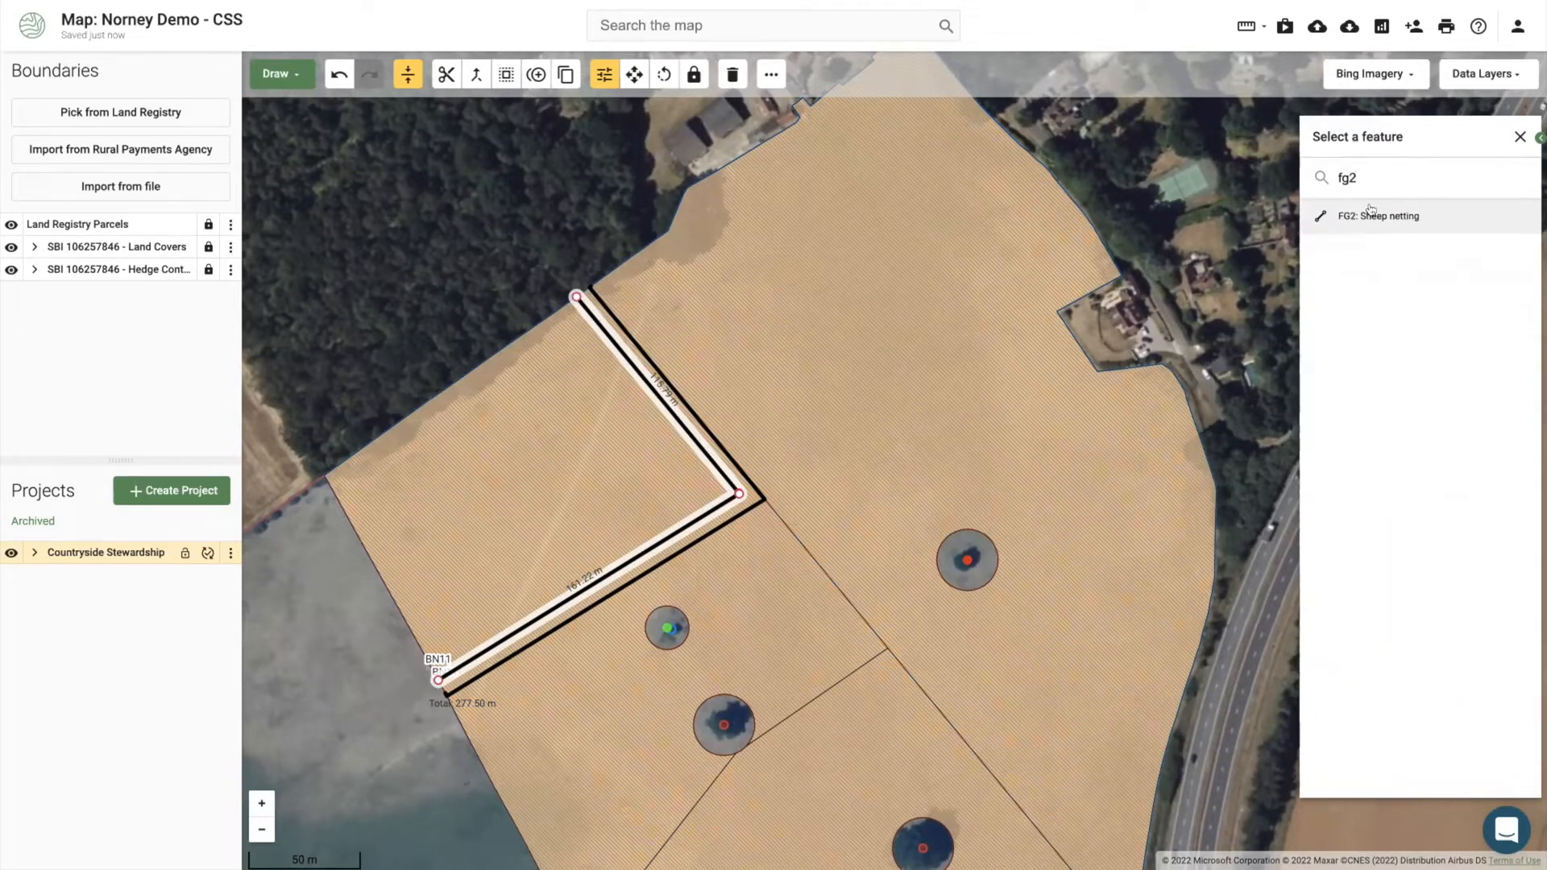
{"action": "left_click", "coordinate": [1370, 215]}
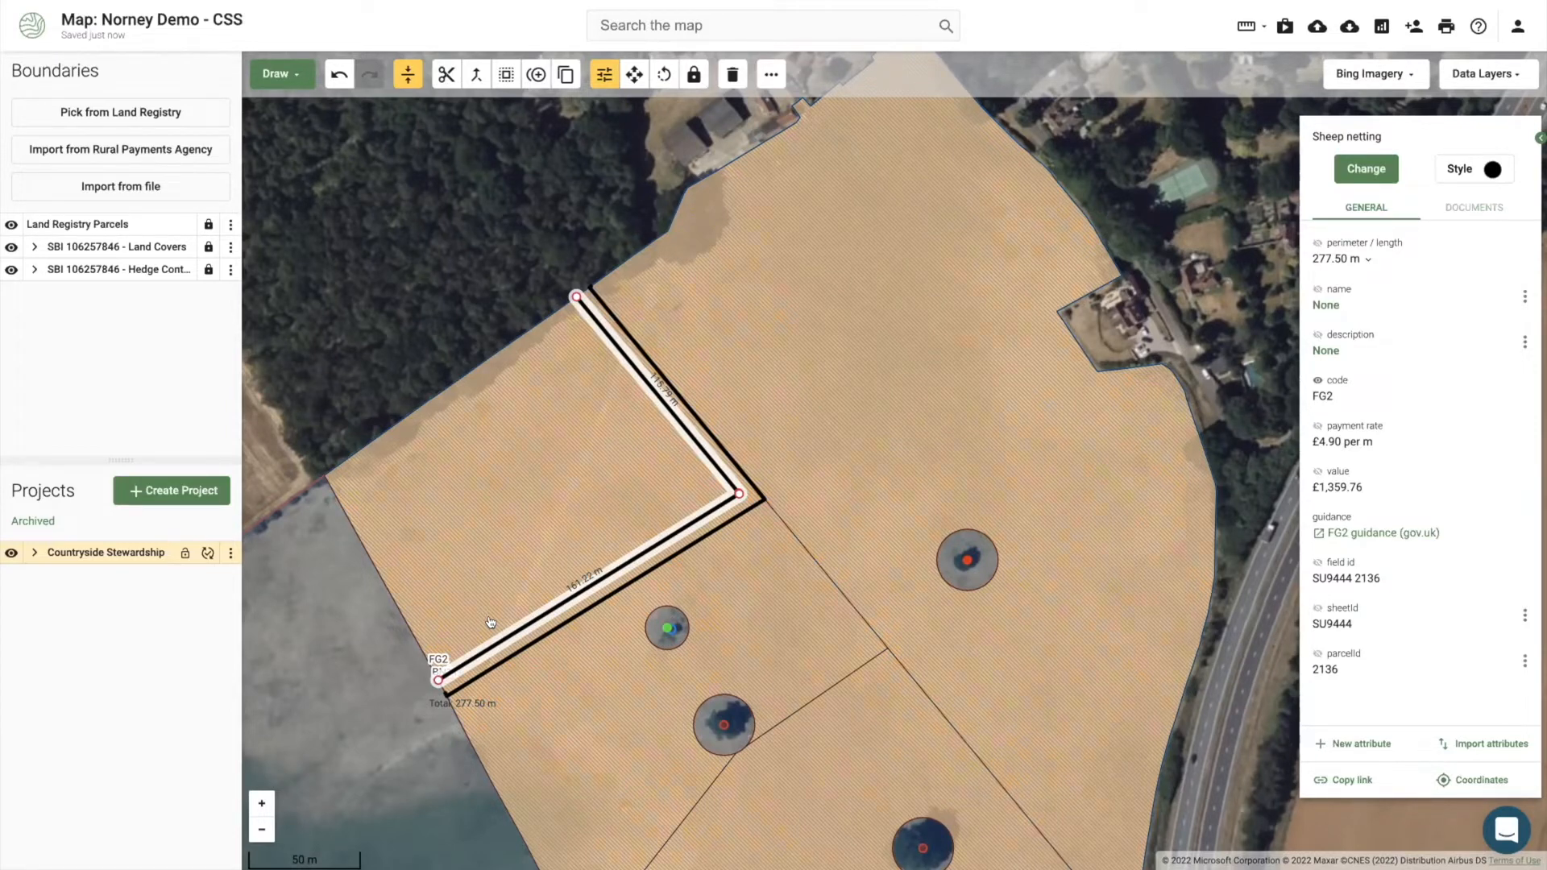
Step: Place a point at the netting line's lower end, code it LV7 Livestock troughs, and show its label
{"action": "left_click", "coordinate": [286, 75]}
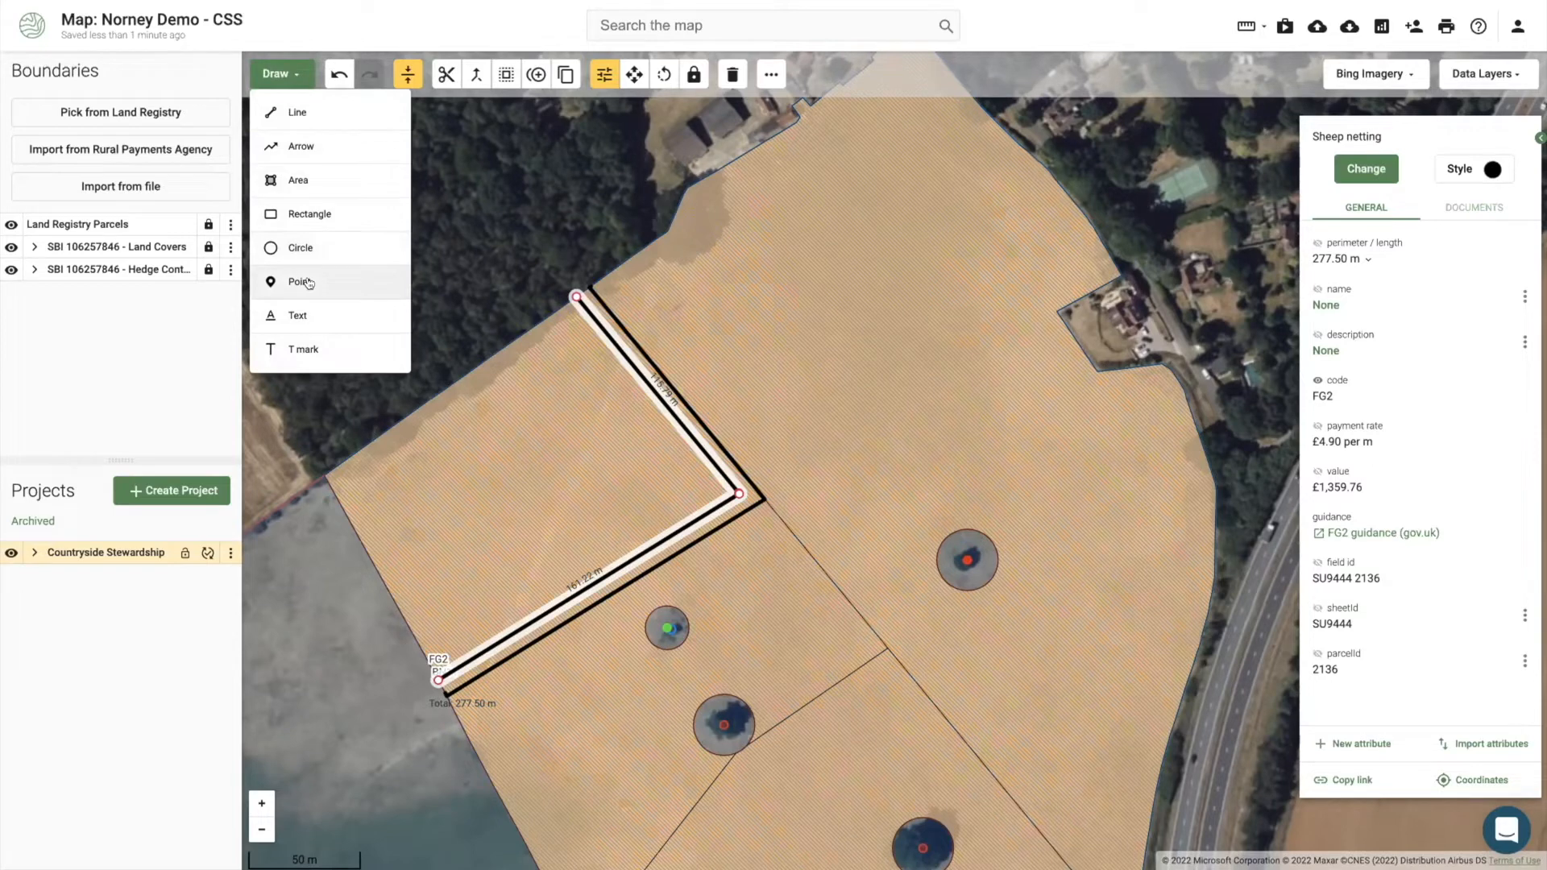
{"action": "left_click", "coordinate": [309, 282]}
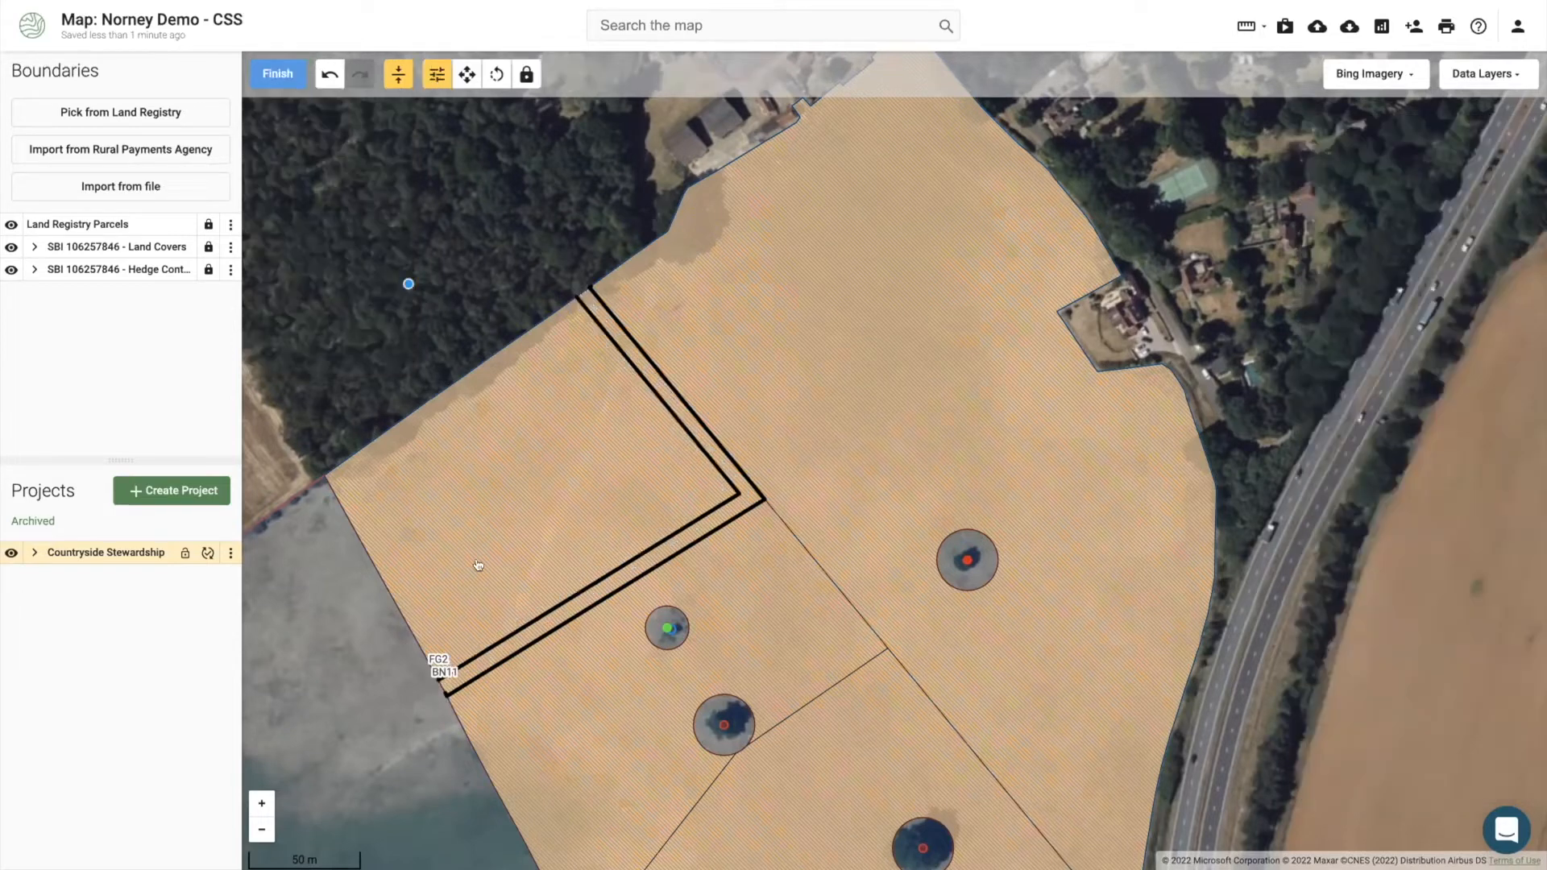
{"action": "left_click", "coordinate": [477, 645]}
{"action": "left_click", "coordinate": [272, 76]}
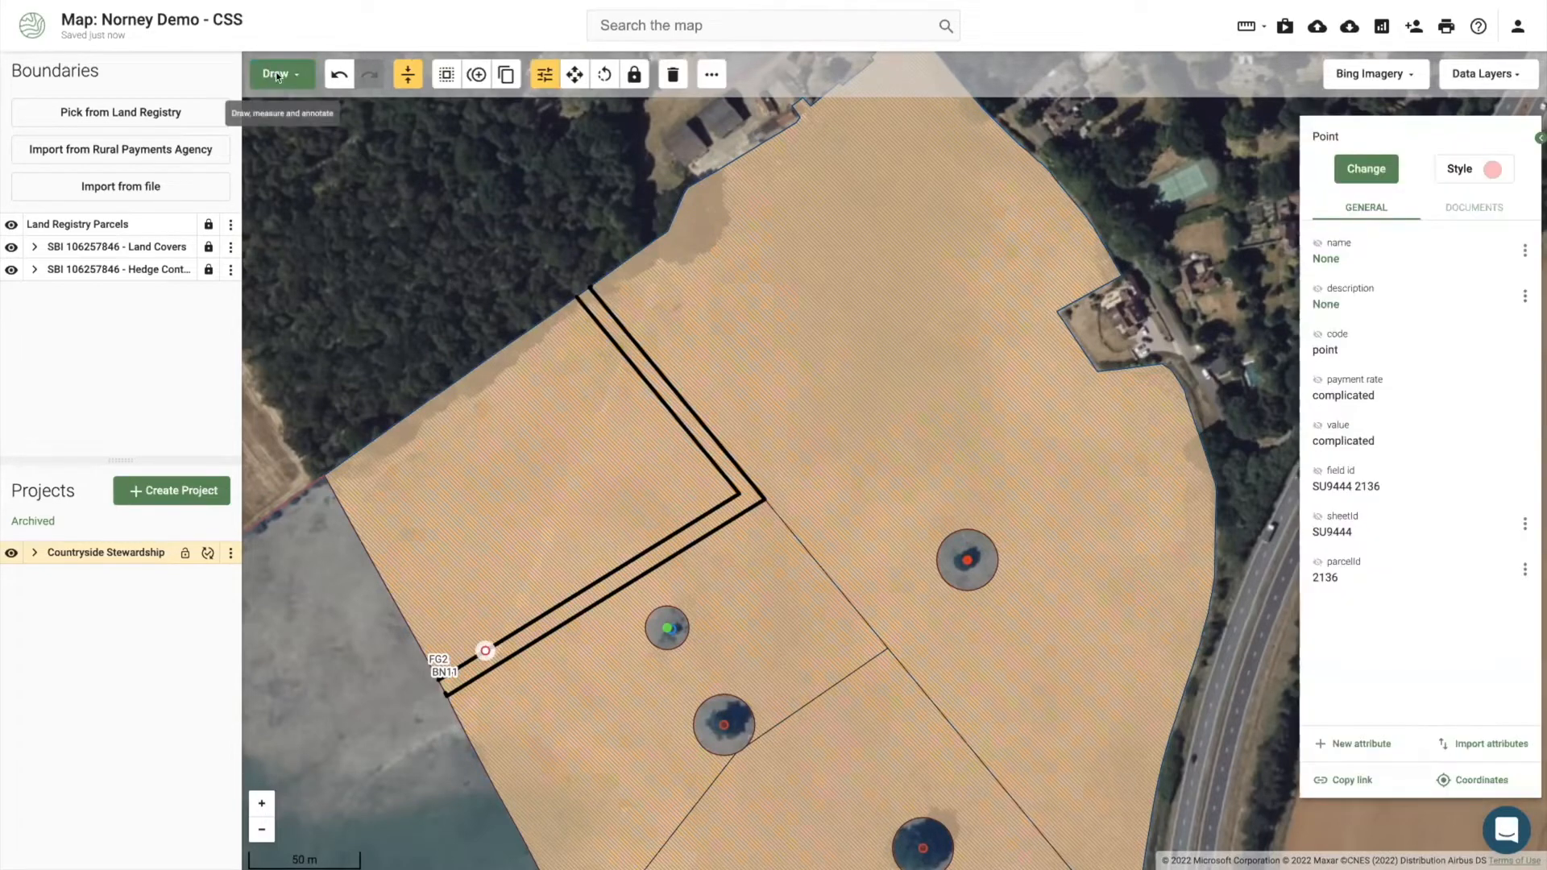
{"action": "left_click", "coordinate": [1357, 167]}
{"action": "type", "text": "lives"}
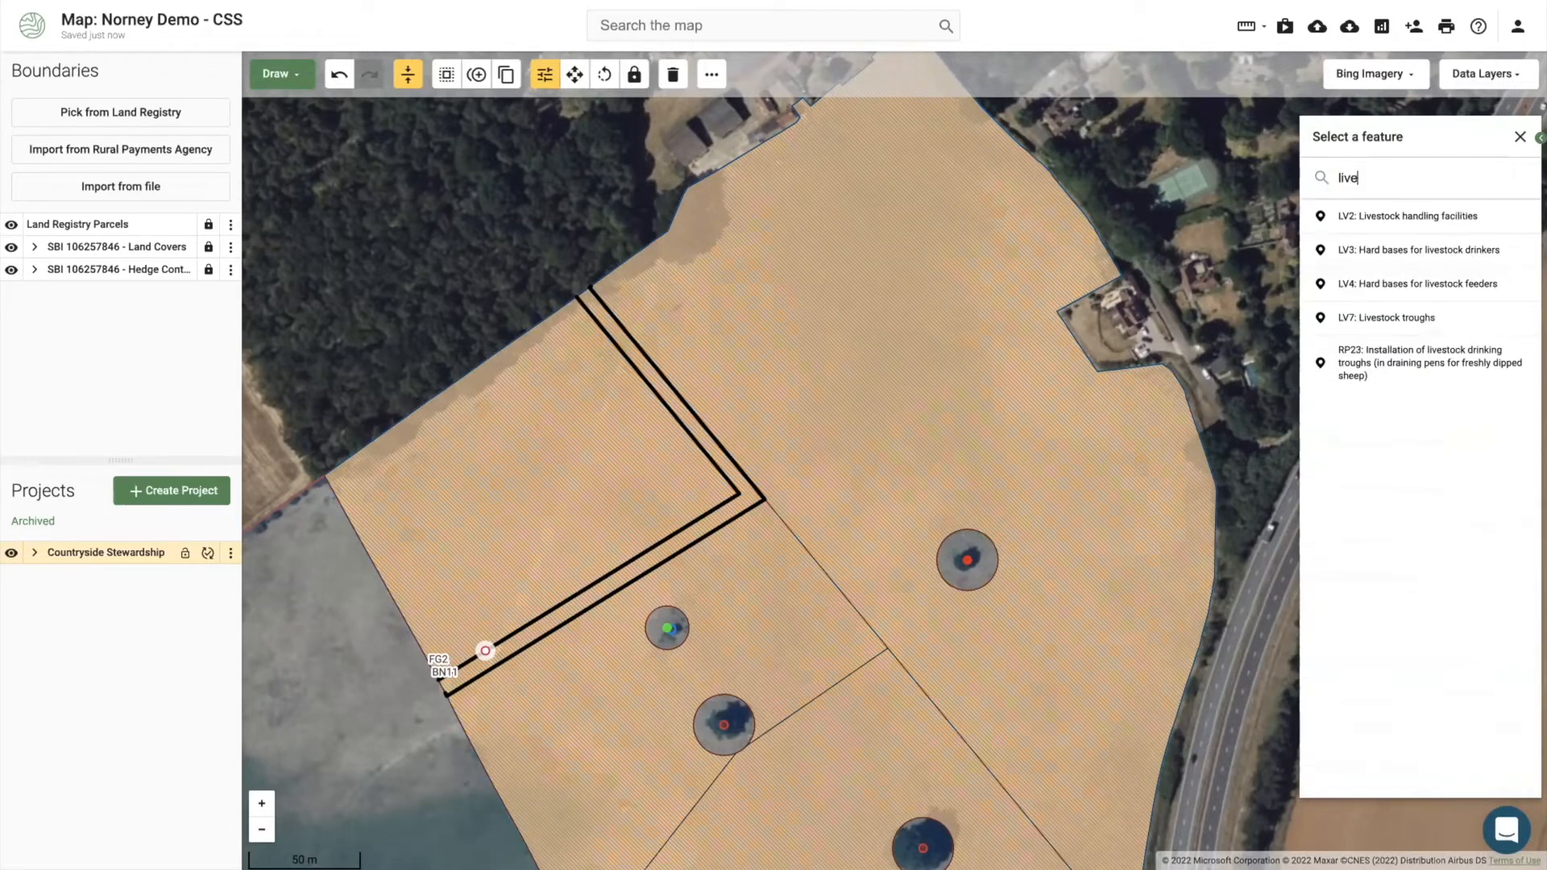
{"action": "left_click", "coordinate": [1410, 313]}
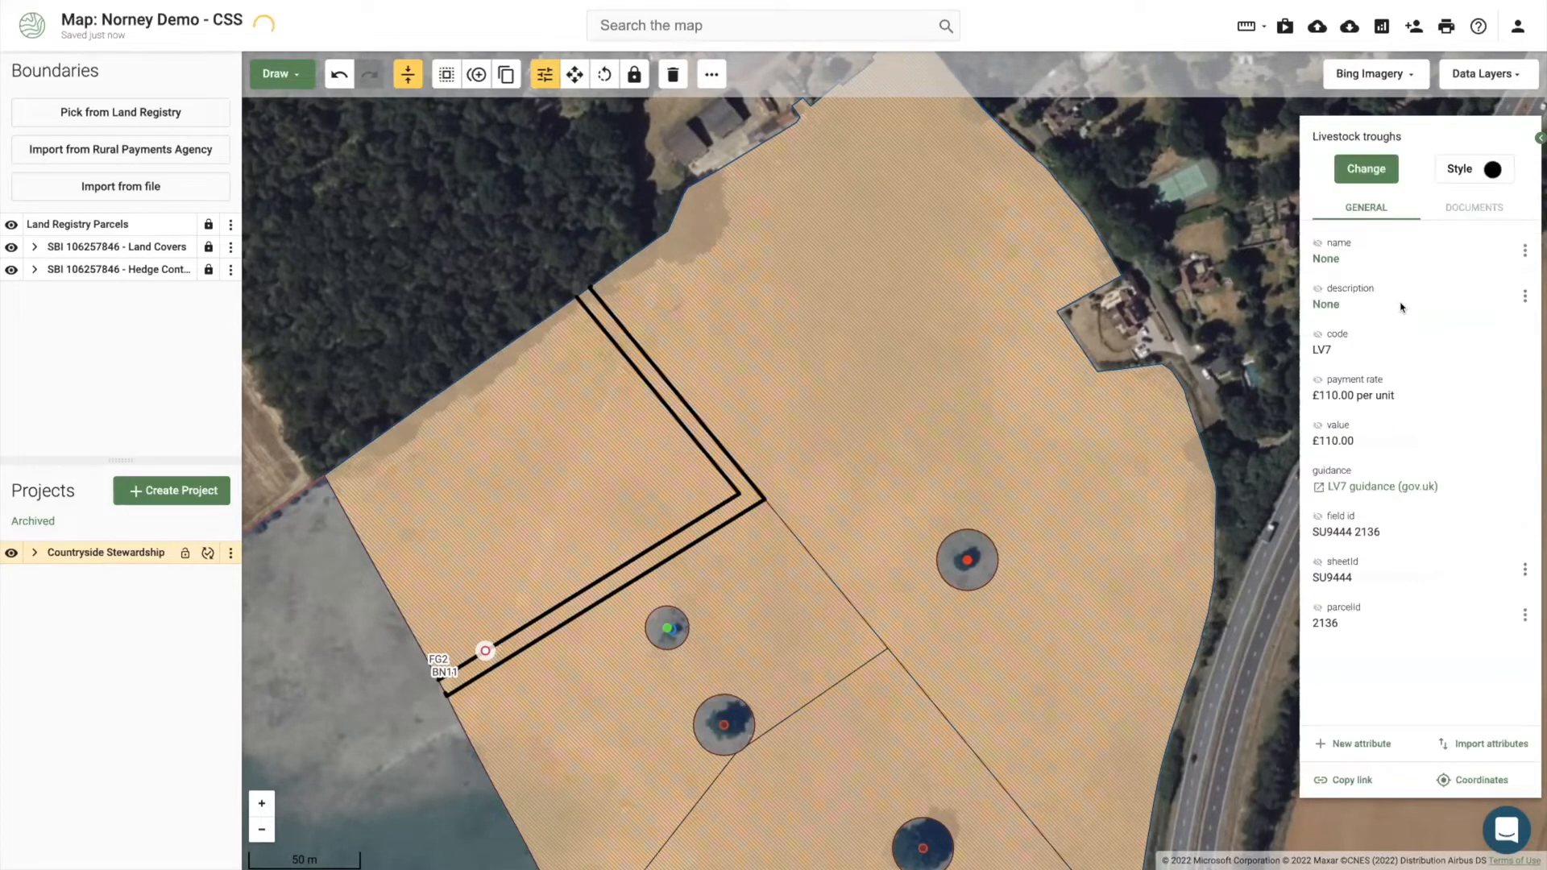
{"action": "left_click", "coordinate": [1316, 334]}
Step: Duplicate the LV7 trough point and move the copy to the field's top corner
{"action": "left_click", "coordinate": [1357, 170]}
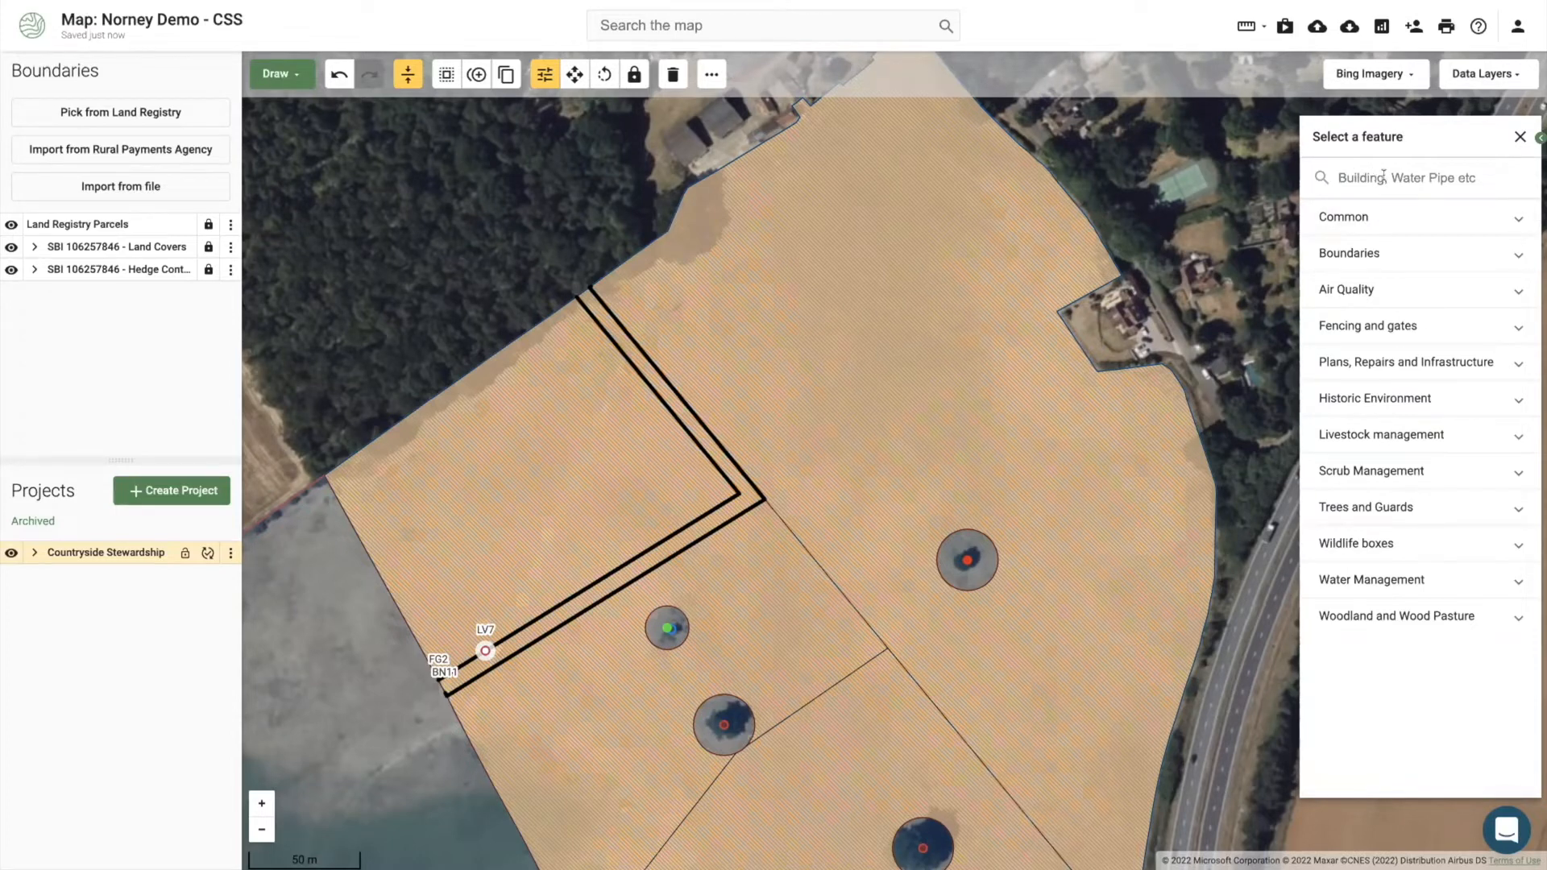
{"action": "left_click", "coordinate": [477, 75]}
{"action": "left_click", "coordinate": [482, 649]}
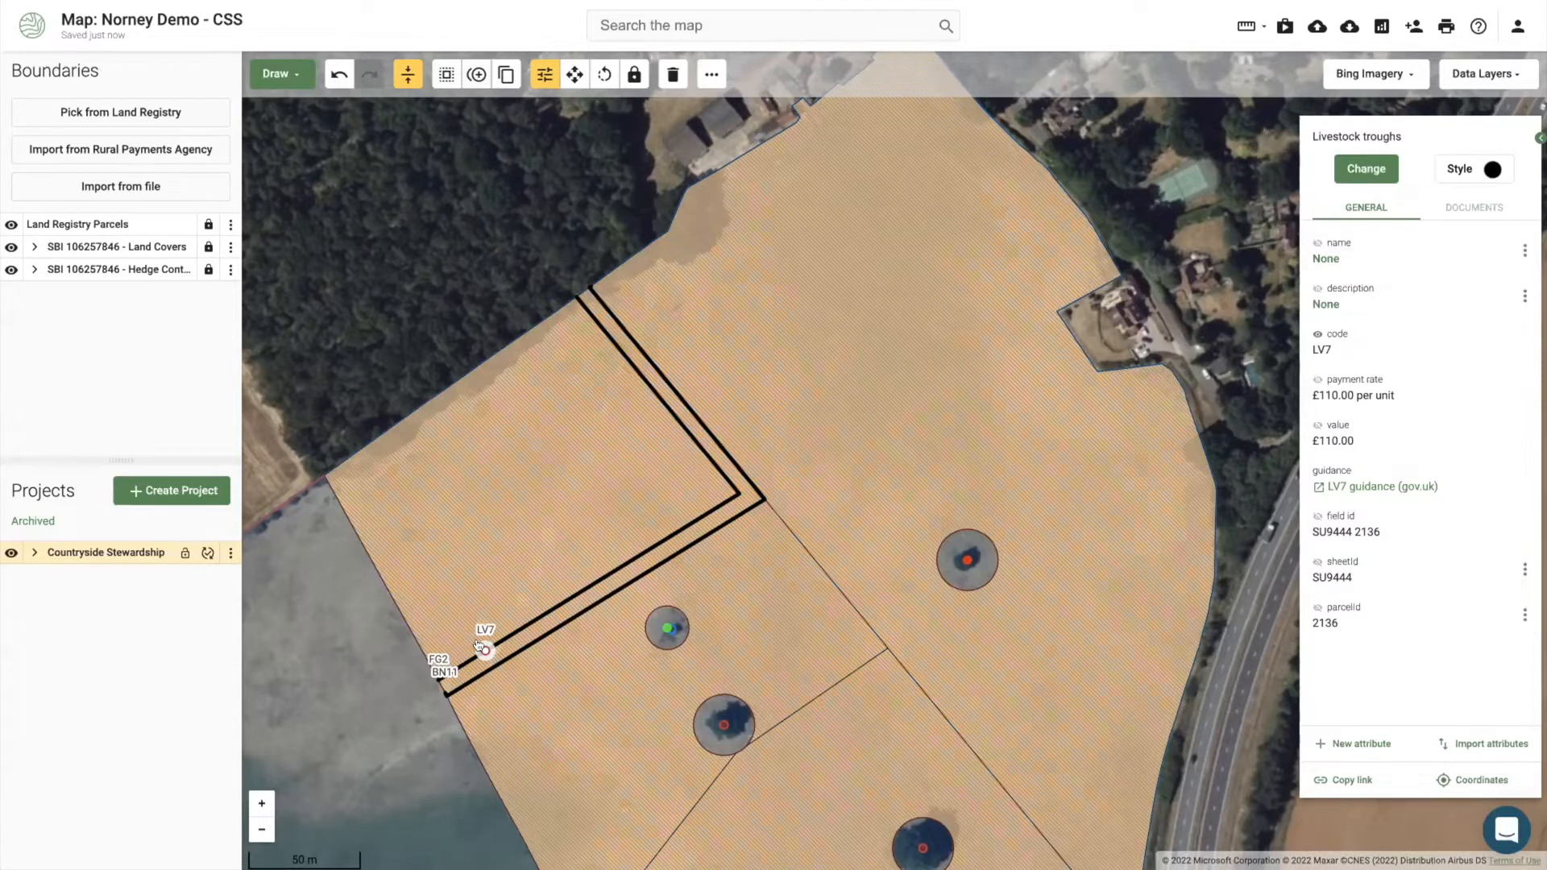
{"action": "left_click_drag", "start_coordinate": [481, 649], "coordinate": [487, 621]}
{"action": "left_click_drag", "start_coordinate": [492, 628], "coordinate": [491, 631]}
{"action": "left_click_drag", "start_coordinate": [660, 405], "coordinate": [643, 349]}
Step: Draw a 336.27 m line from the lower to upper LV7 trough and on to the buildings, coded LV8 Pipework
{"action": "left_click", "coordinate": [299, 84]}
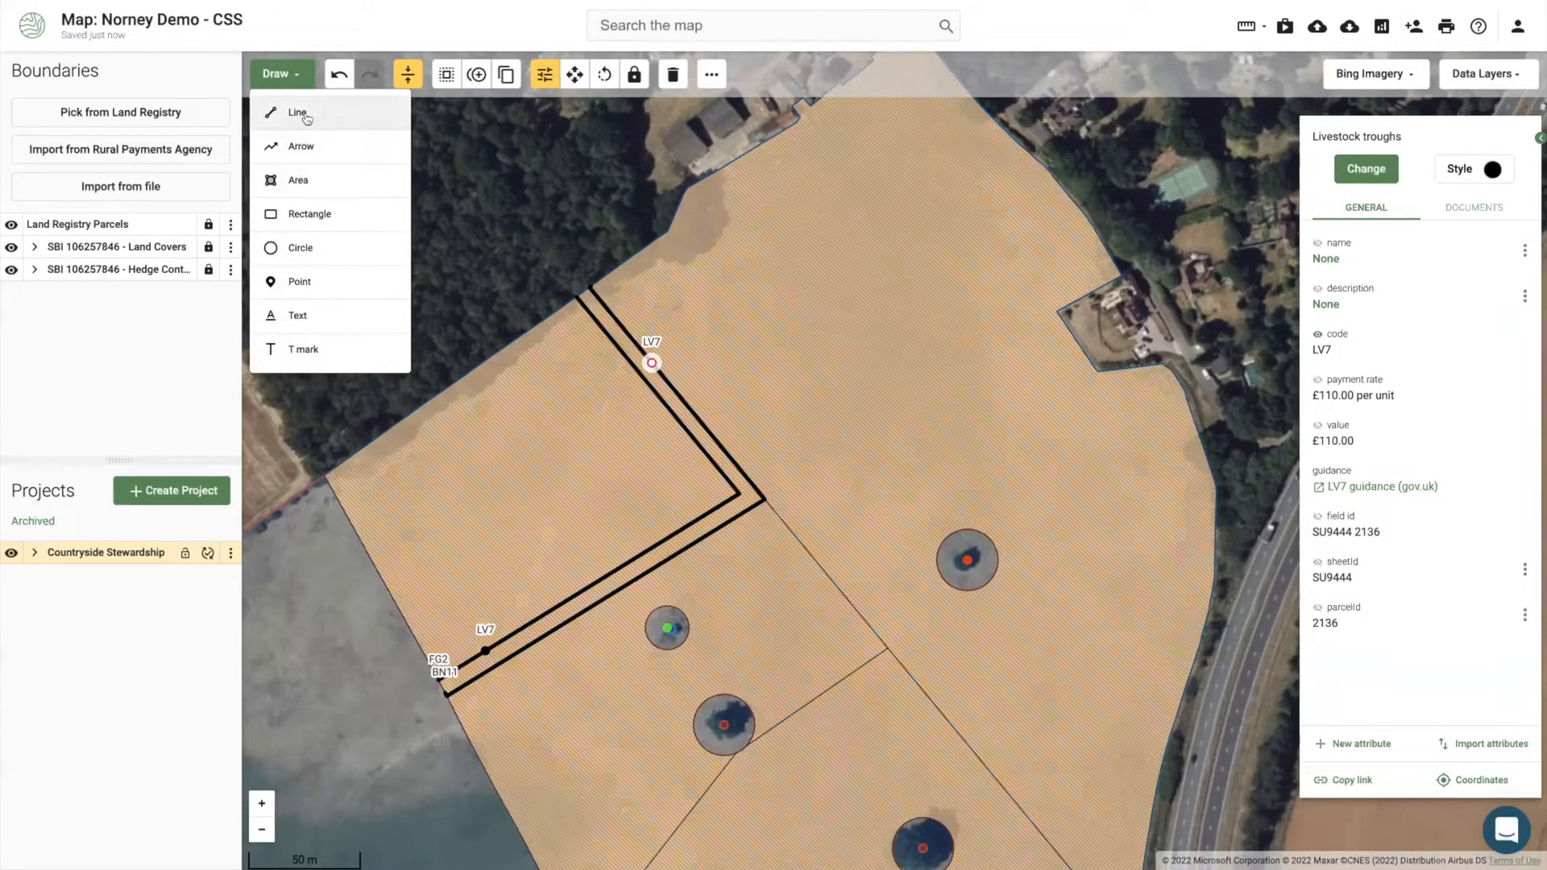
{"action": "left_click", "coordinate": [297, 113]}
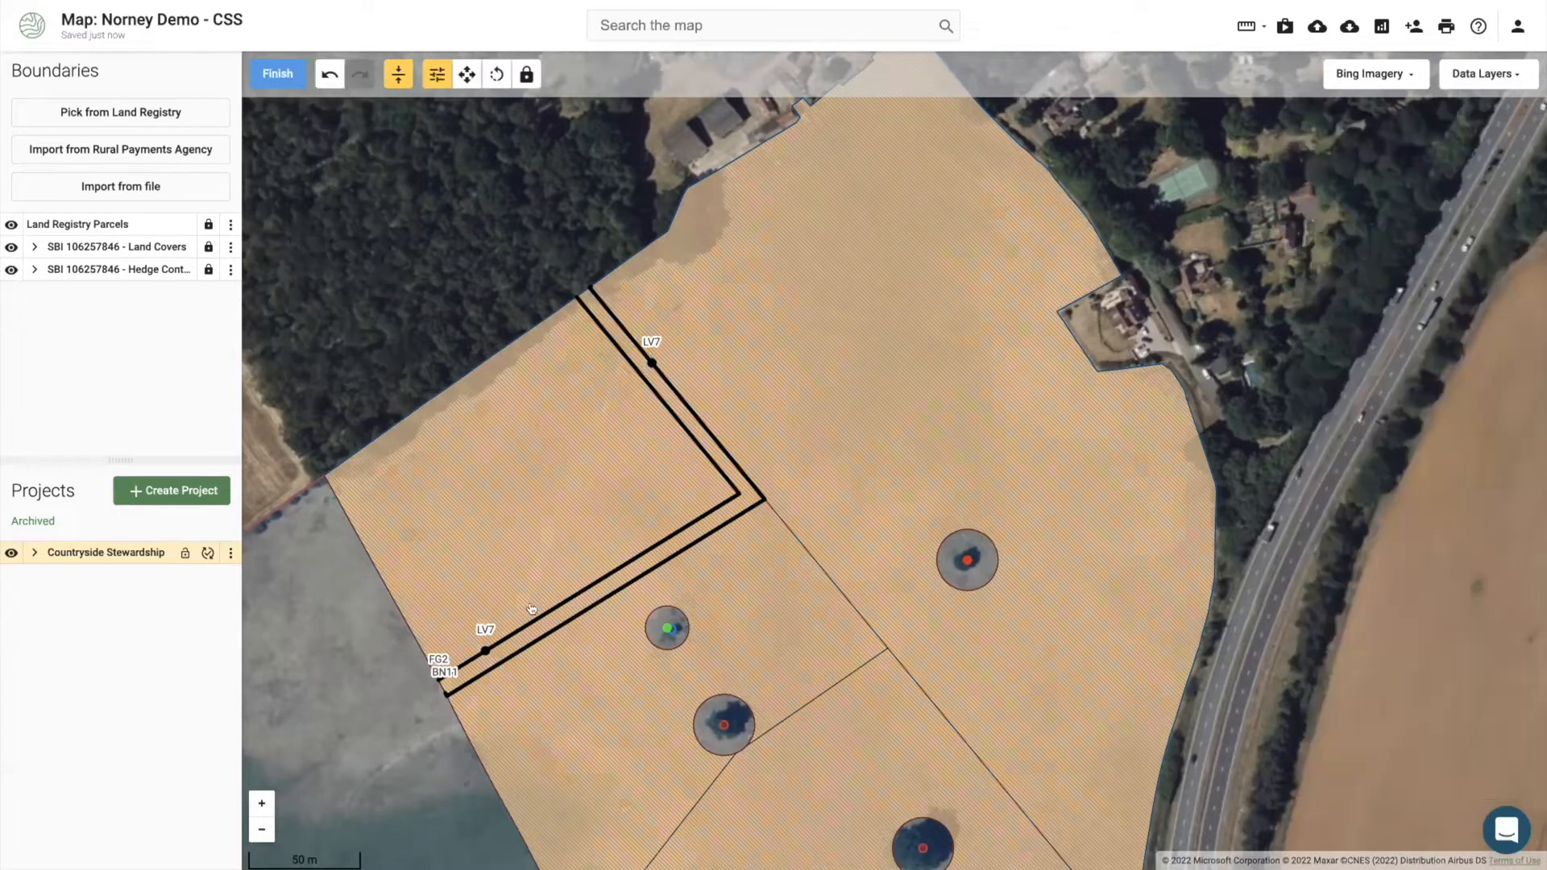
{"action": "left_click", "coordinate": [484, 648]}
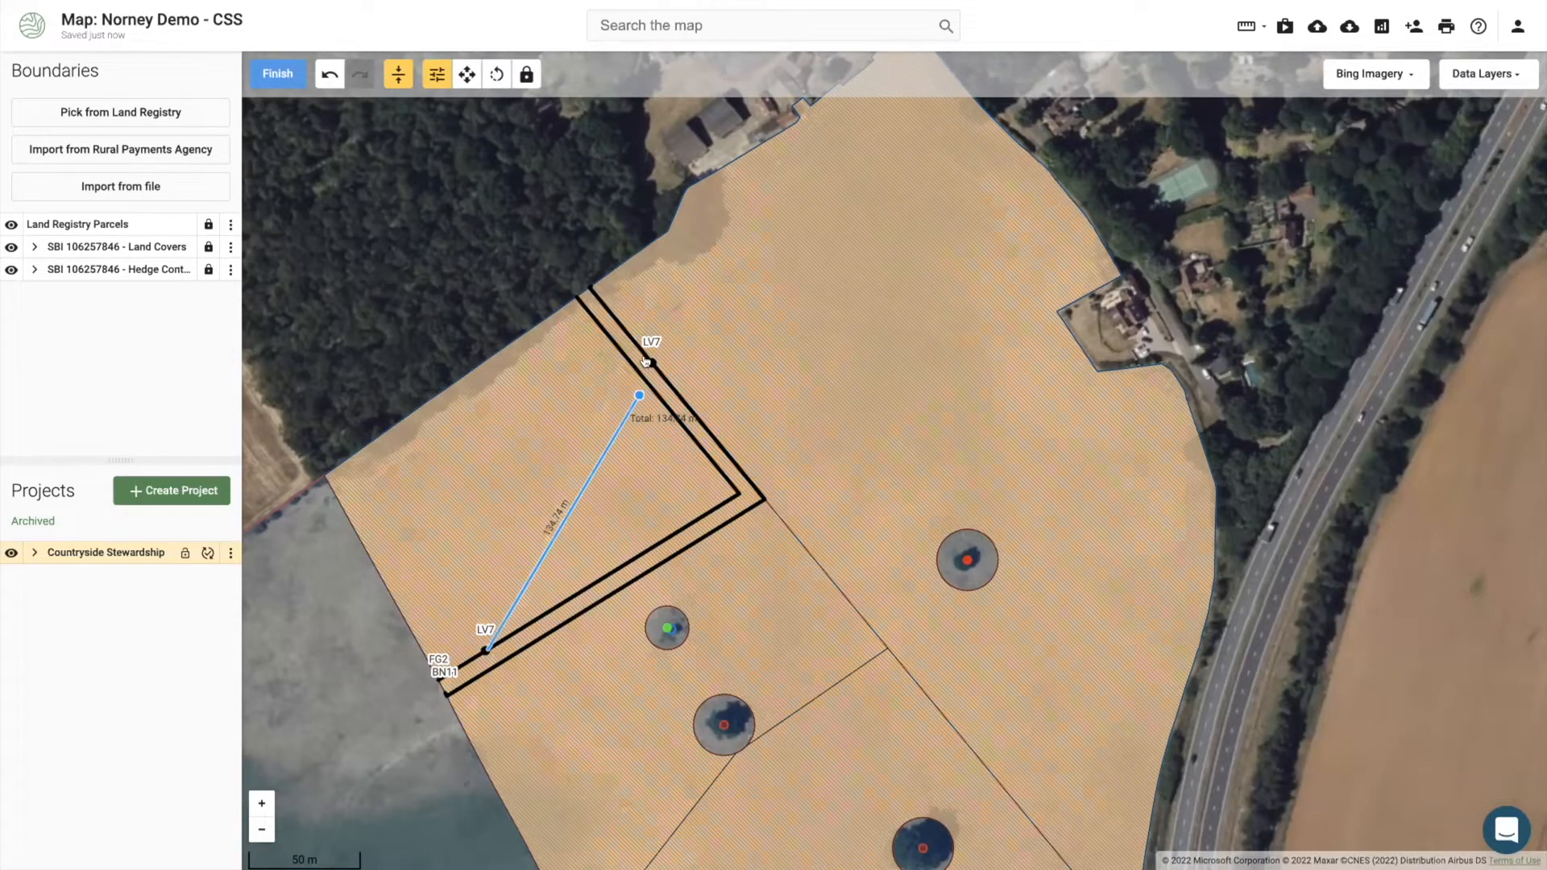
{"action": "left_click", "coordinate": [649, 361]}
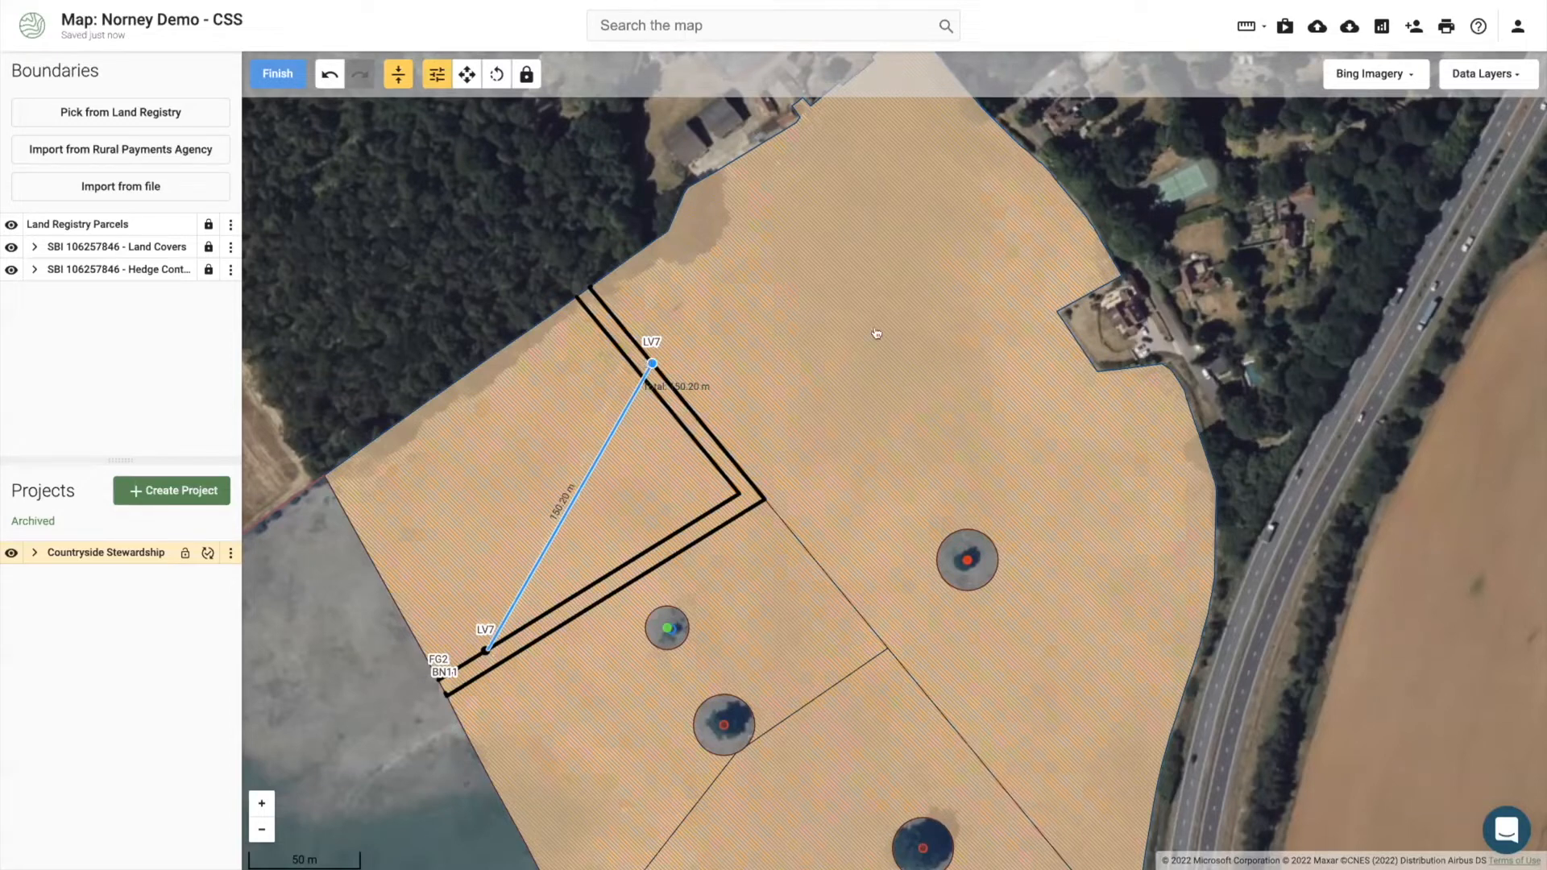
{"action": "left_click", "coordinate": [1057, 312]}
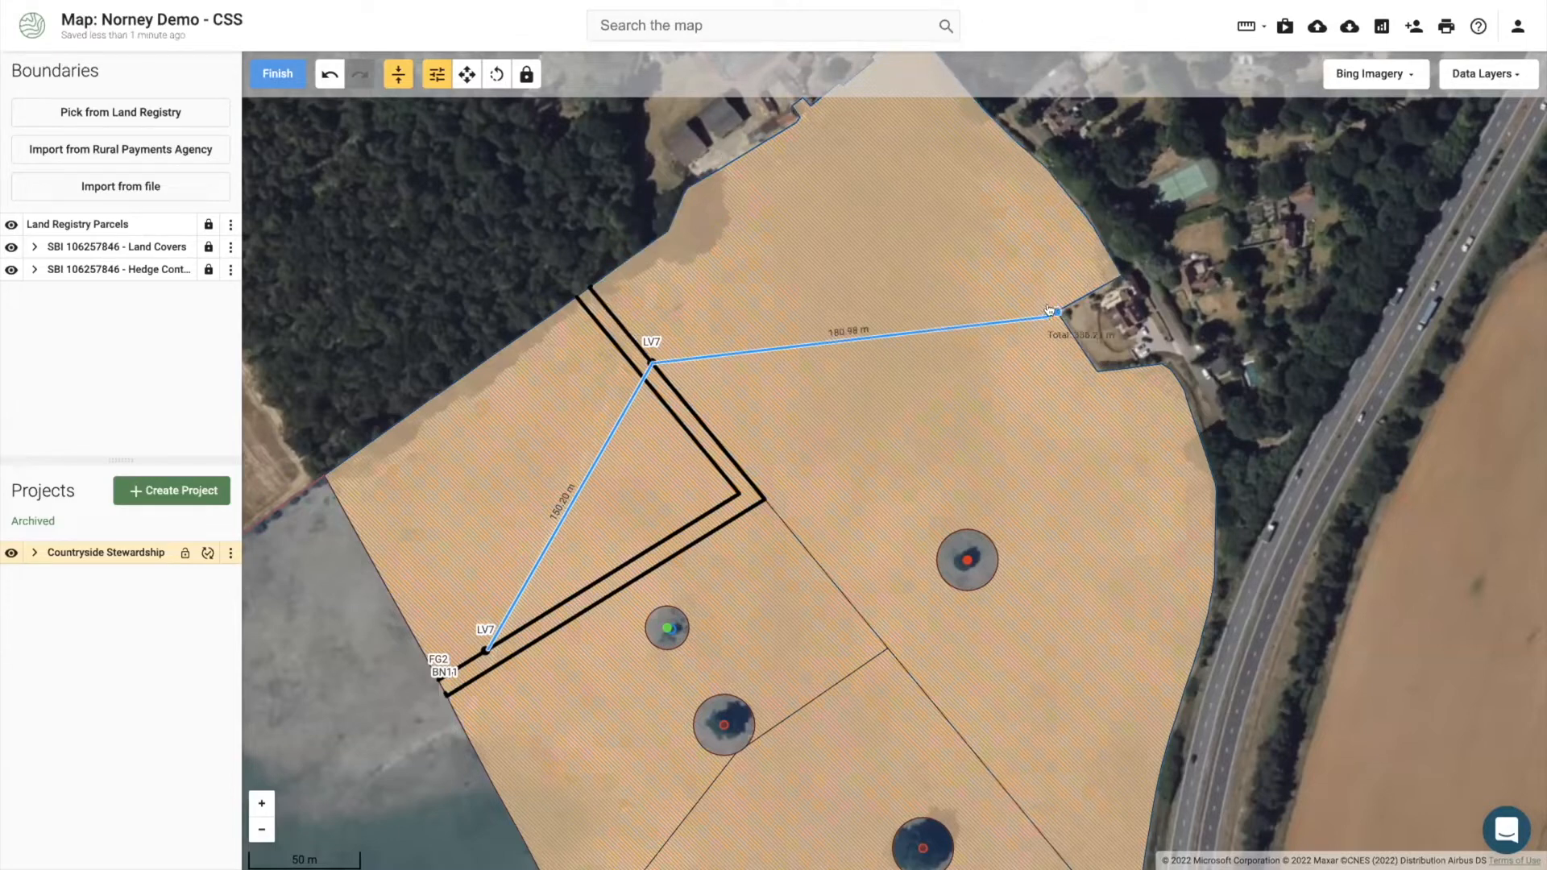
{"action": "left_click", "coordinate": [1050, 311]}
{"action": "left_click", "coordinate": [274, 75]}
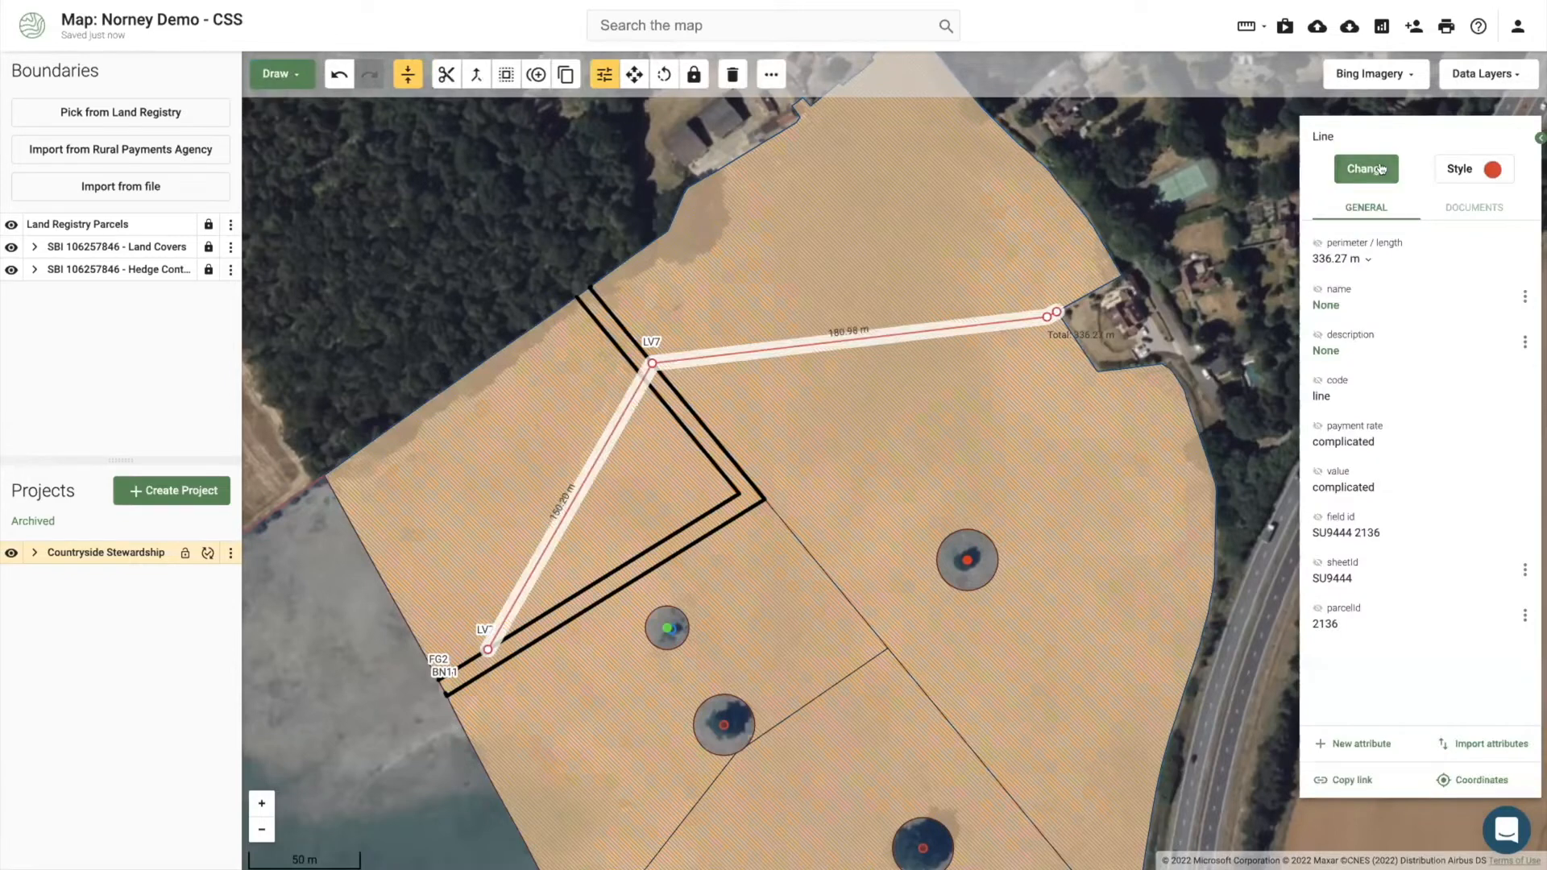
{"action": "type", "text": "pip"}
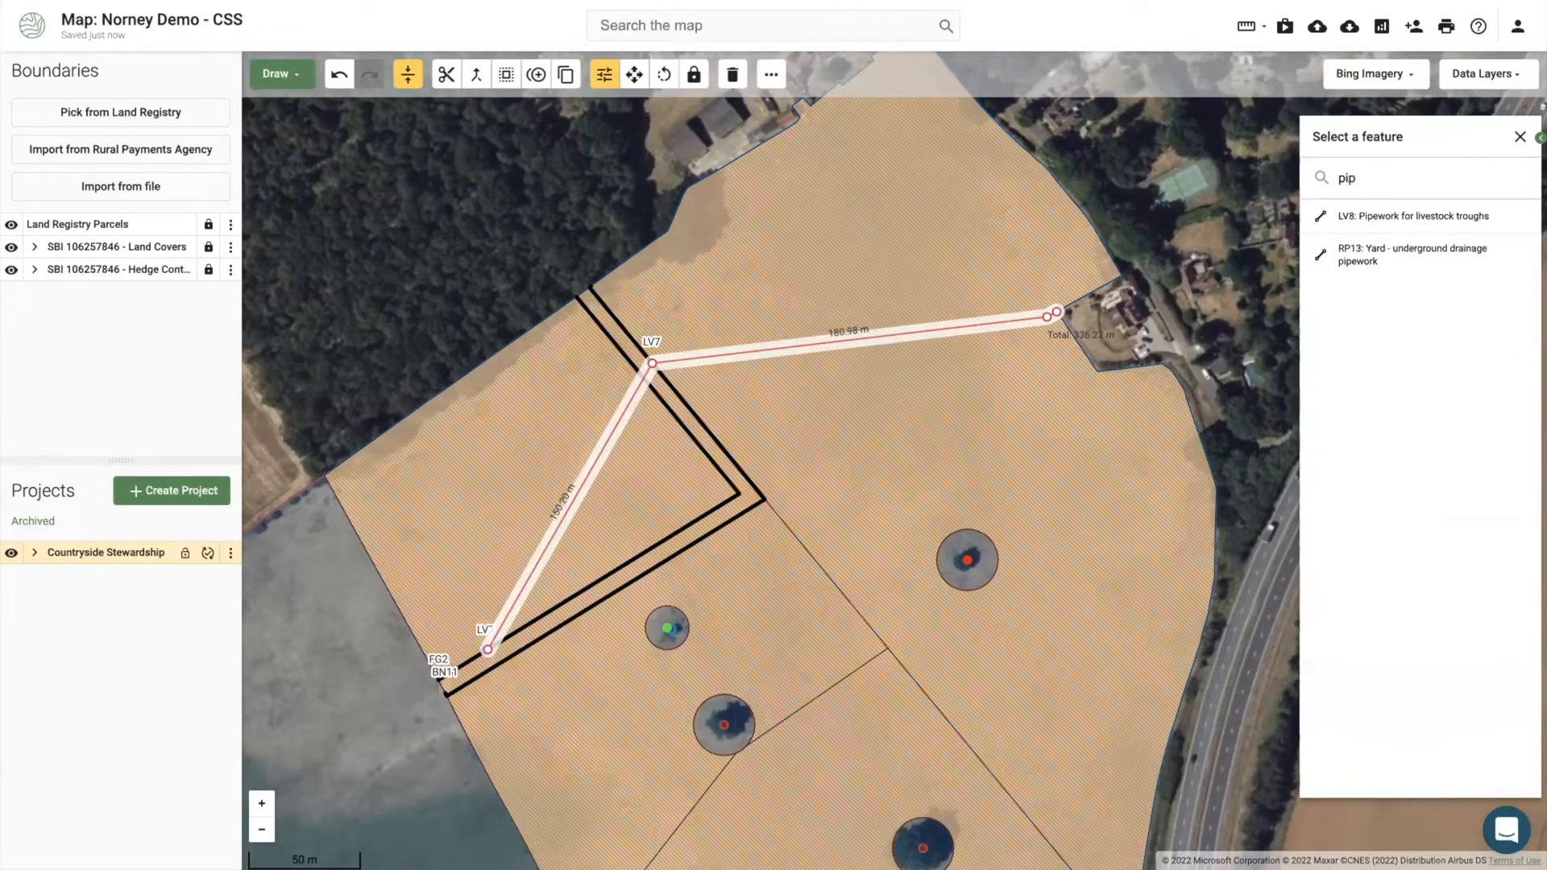
{"action": "left_click", "coordinate": [1403, 218]}
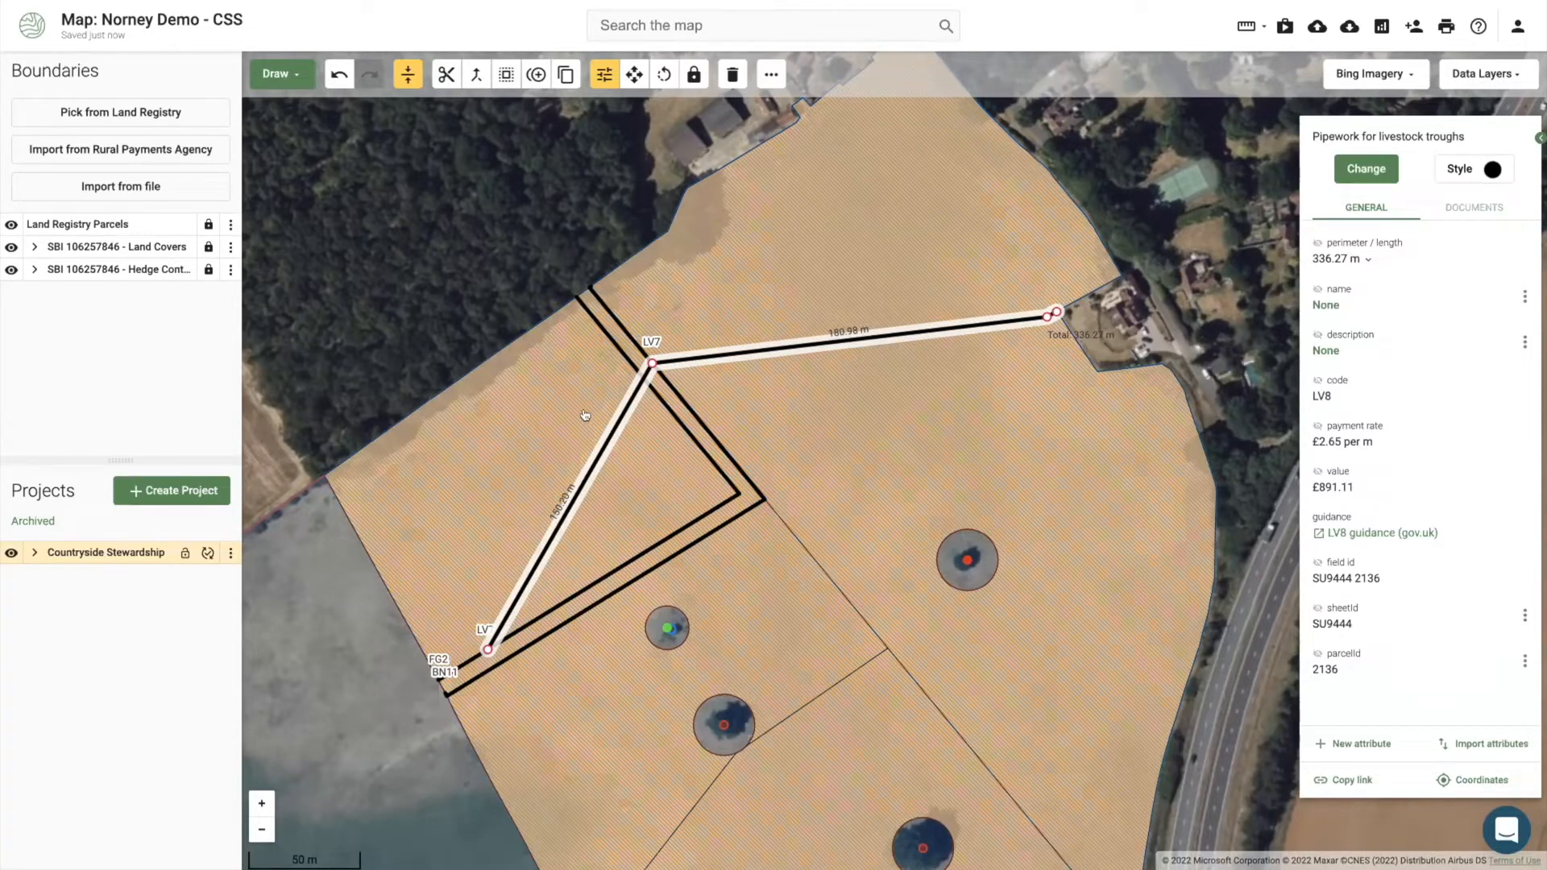
{"action": "left_click", "coordinate": [747, 610]}
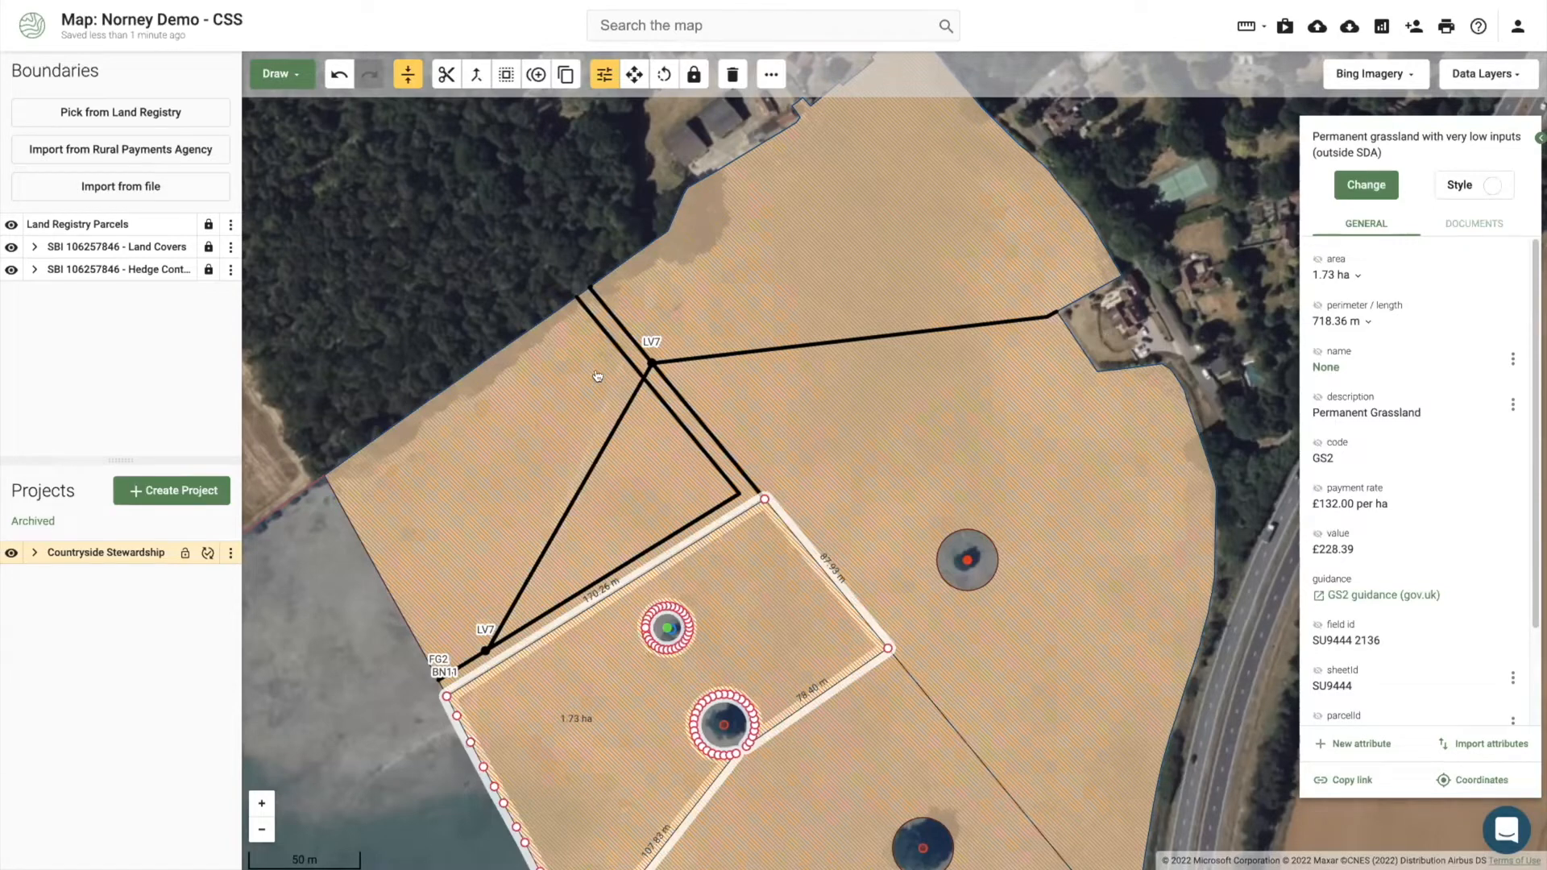
{"action": "key", "text": "Escape"}
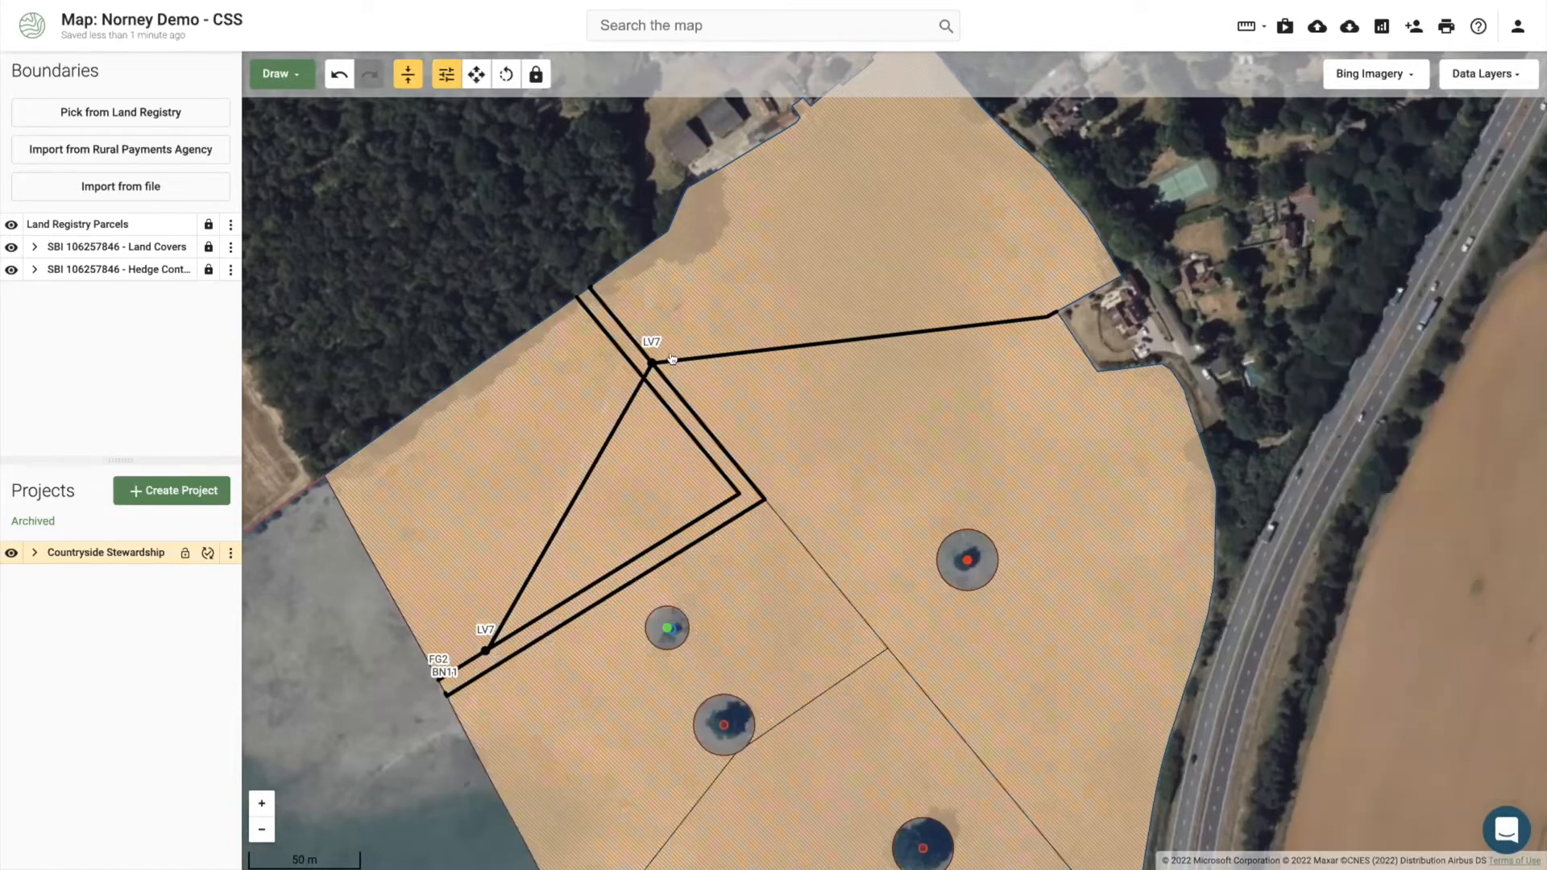
{"action": "left_click", "coordinate": [672, 359]}
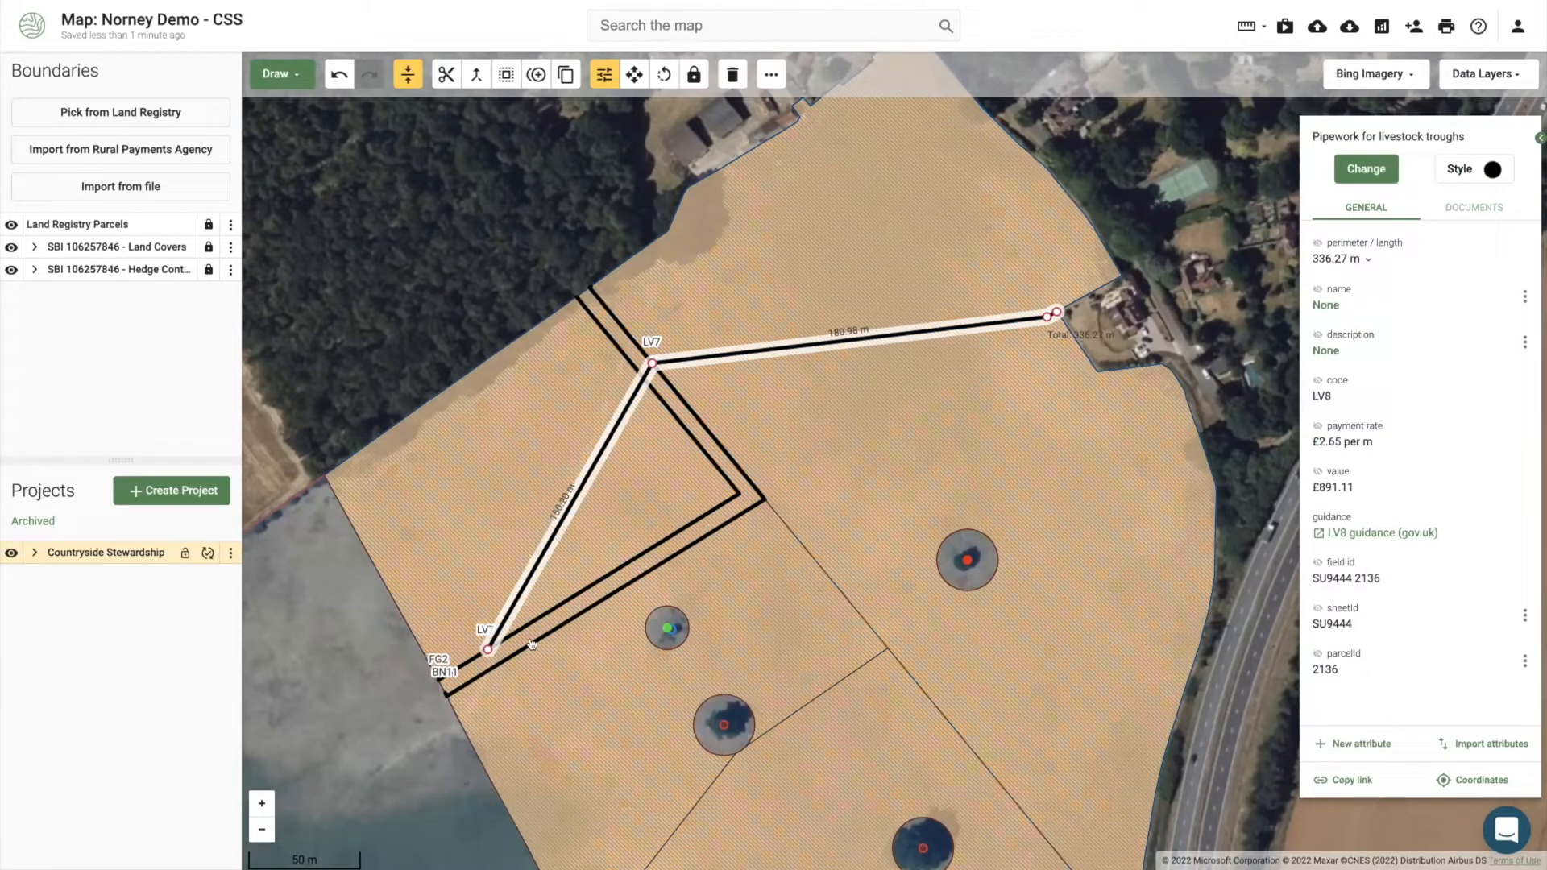
{"action": "left_click_drag", "start_coordinate": [312, 683], "coordinate": [339, 584]}
{"action": "left_click", "coordinate": [340, 584]}
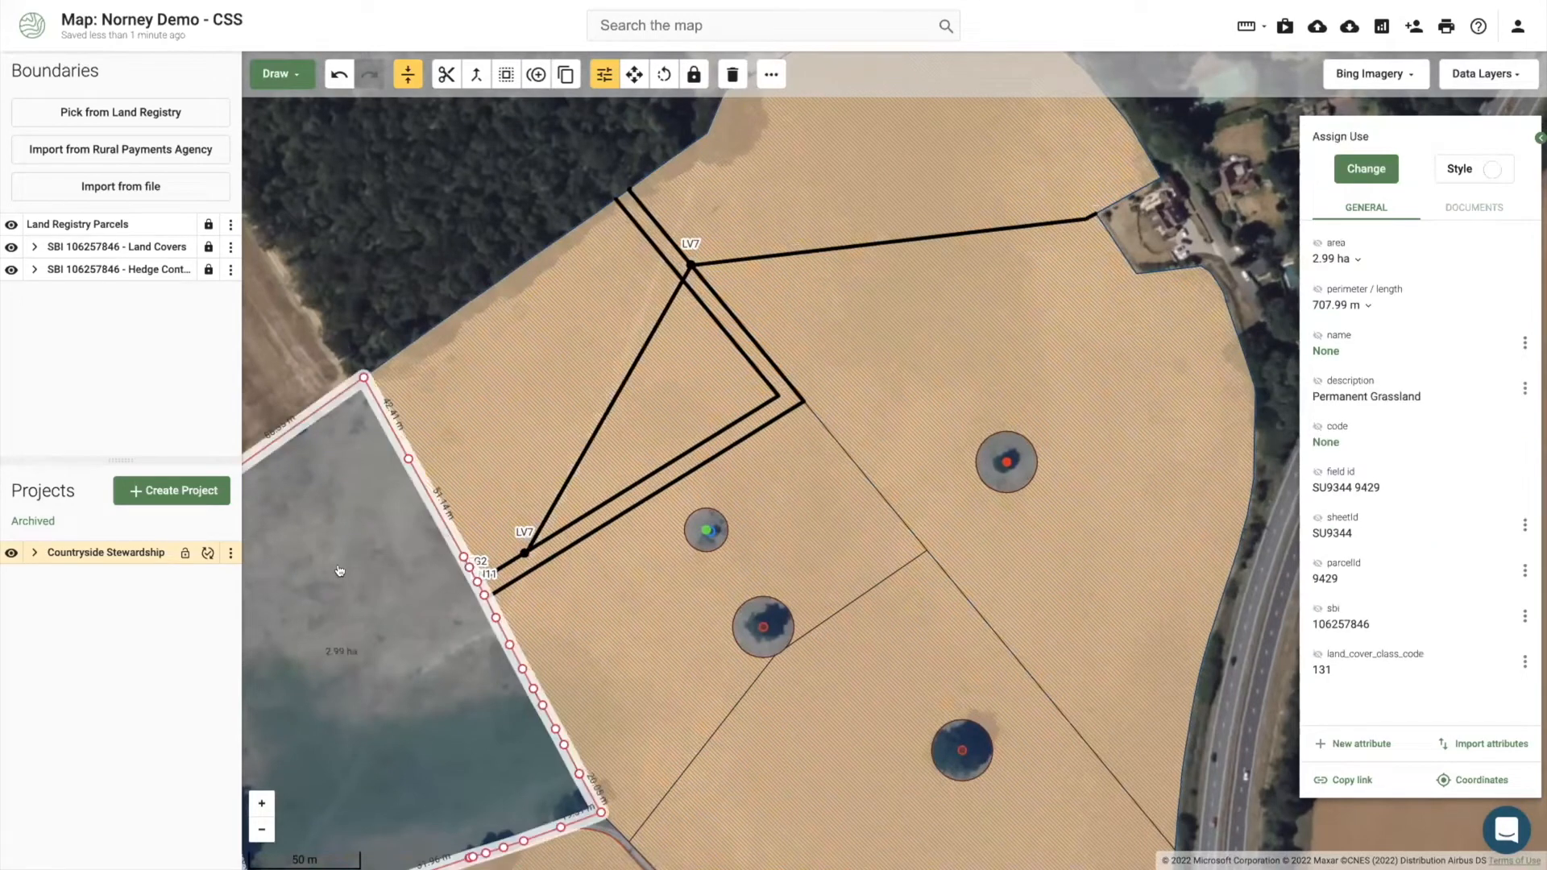
{"action": "left_click", "coordinate": [286, 67]}
{"action": "left_click", "coordinate": [302, 118]}
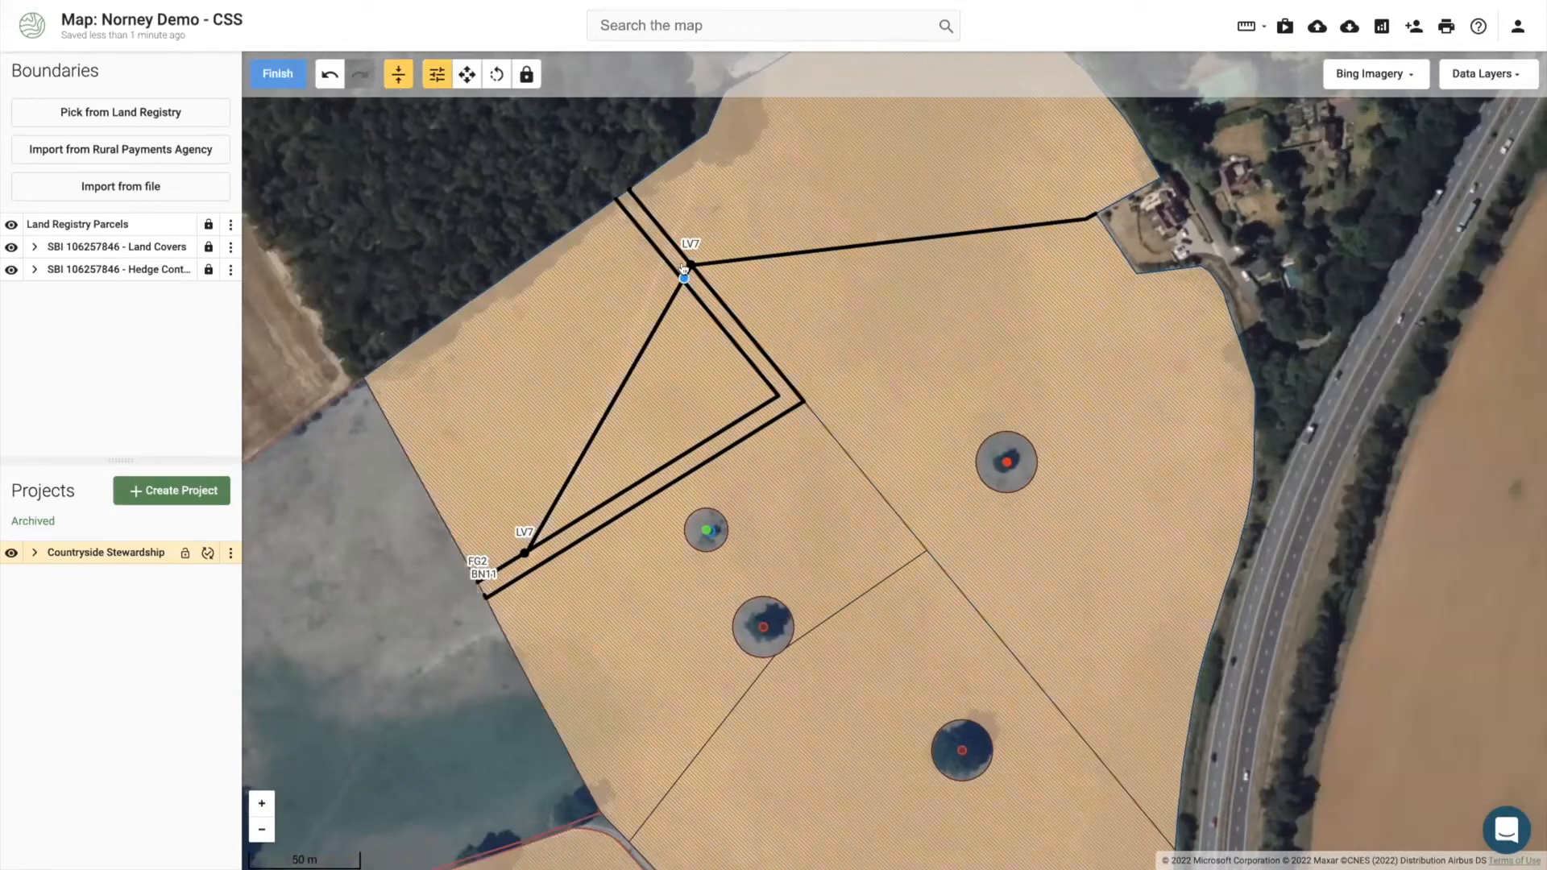
{"action": "left_click", "coordinate": [691, 265]}
{"action": "left_click", "coordinate": [1146, 814]}
{"action": "left_click", "coordinate": [268, 74]}
{"action": "left_click", "coordinate": [913, 534]}
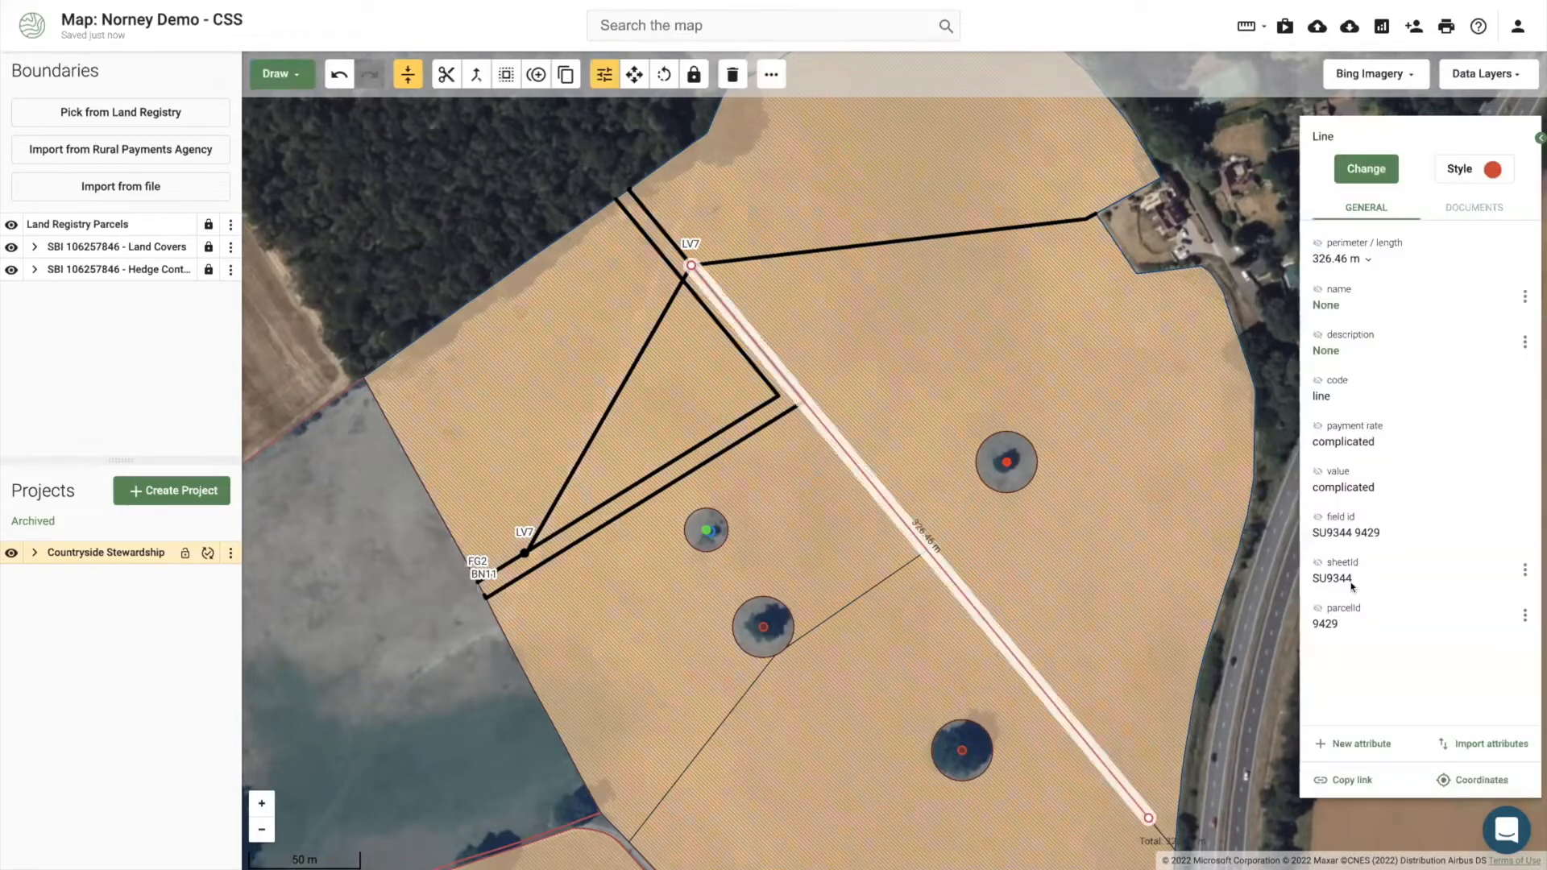
{"action": "left_click", "coordinate": [778, 248]}
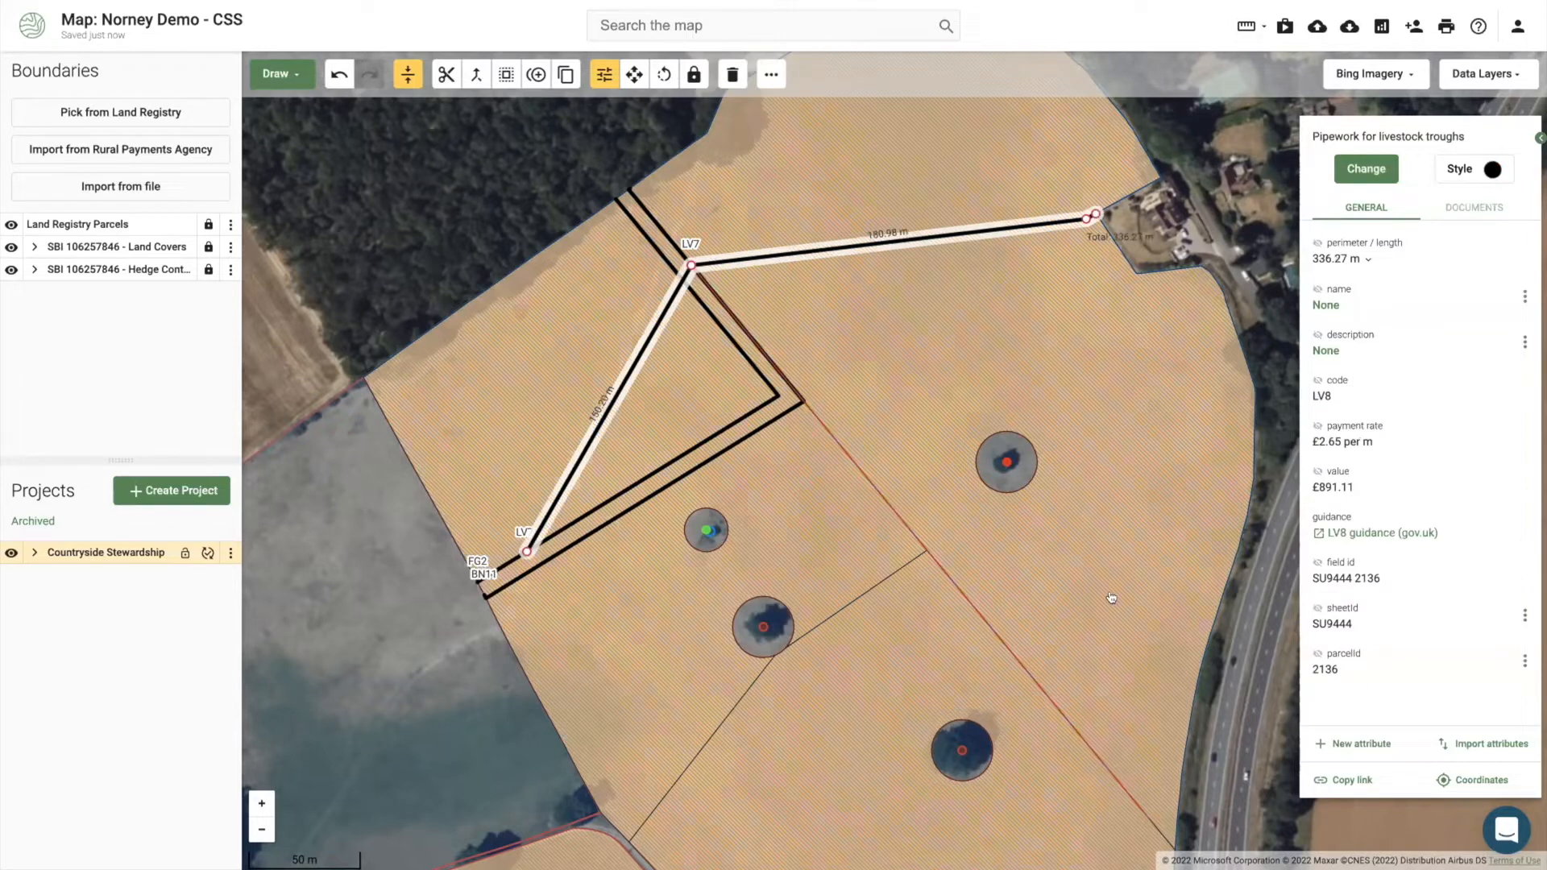
{"action": "left_click", "coordinate": [970, 608]}
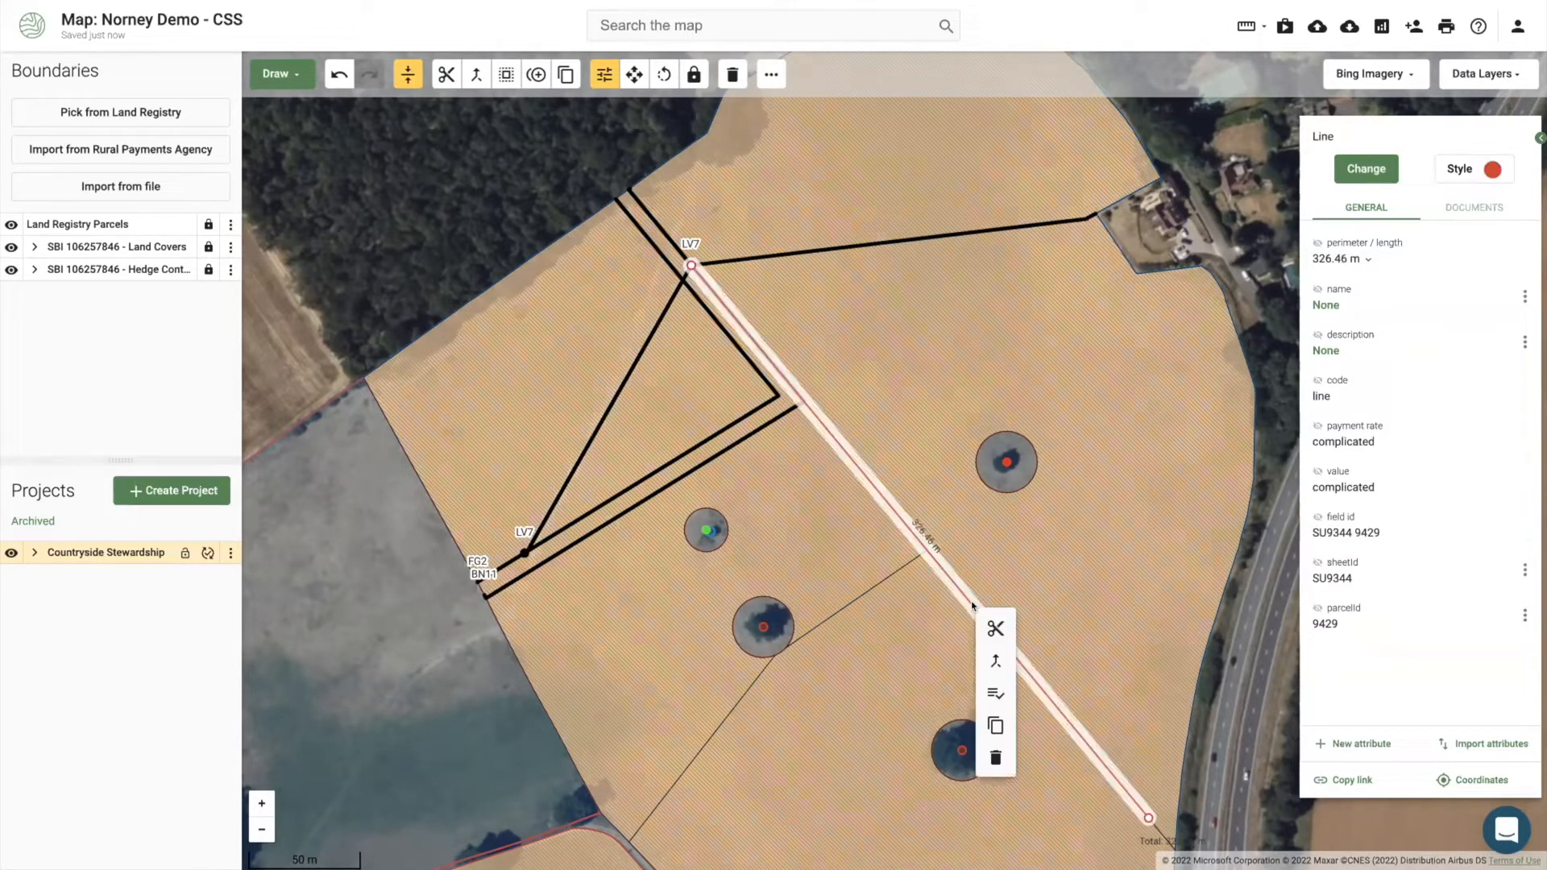
{"action": "left_click", "coordinate": [996, 756]}
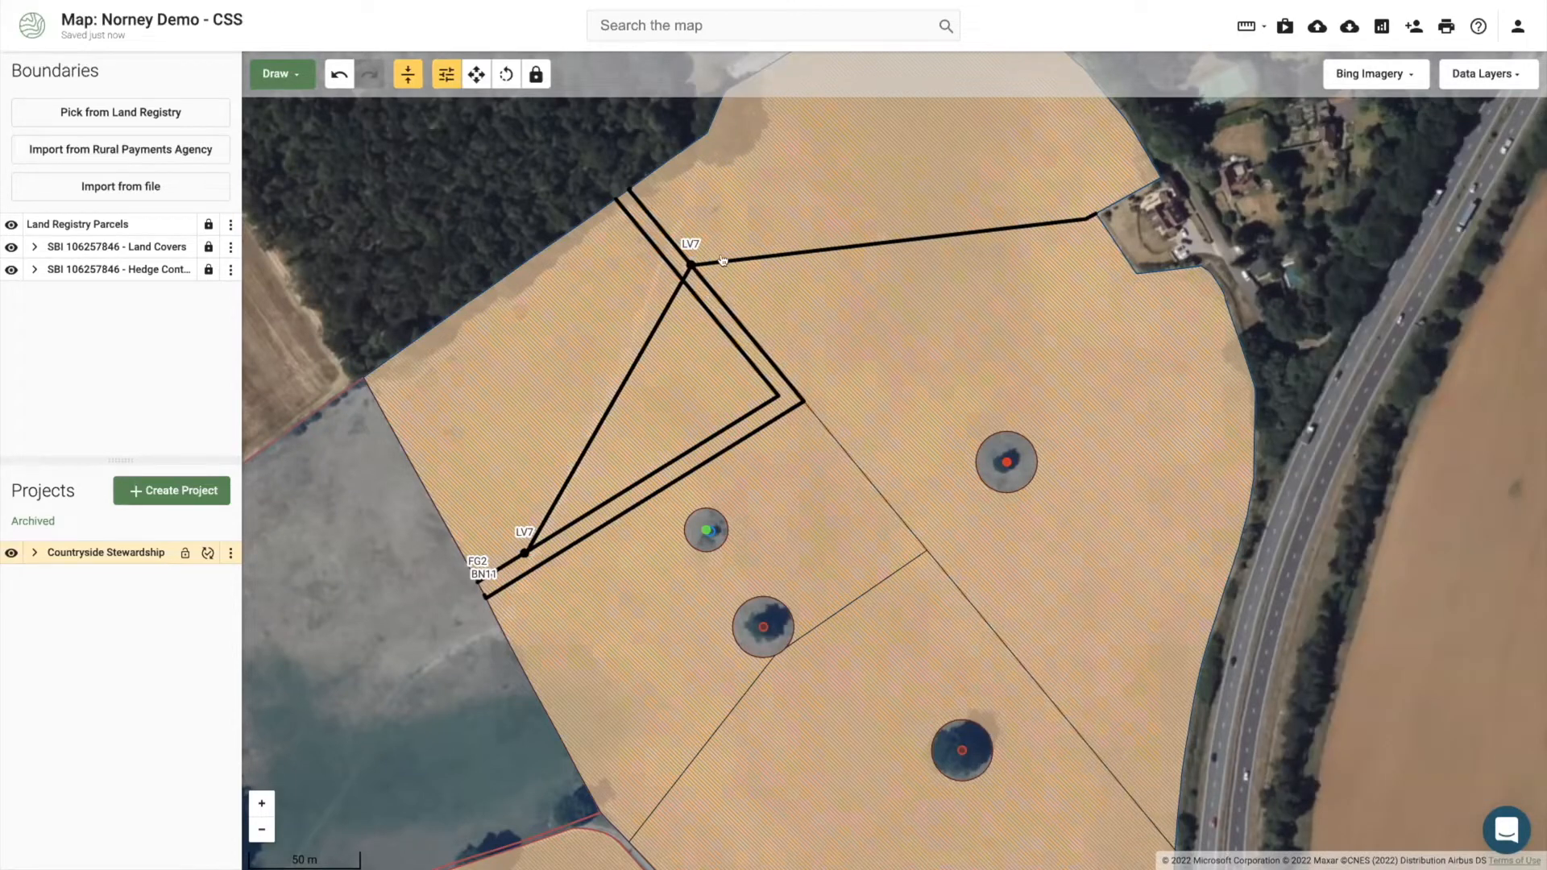
{"action": "left_click", "coordinate": [724, 260]}
Step: Restyle the LV7 pipework line in blue
{"action": "left_click", "coordinate": [1493, 167]}
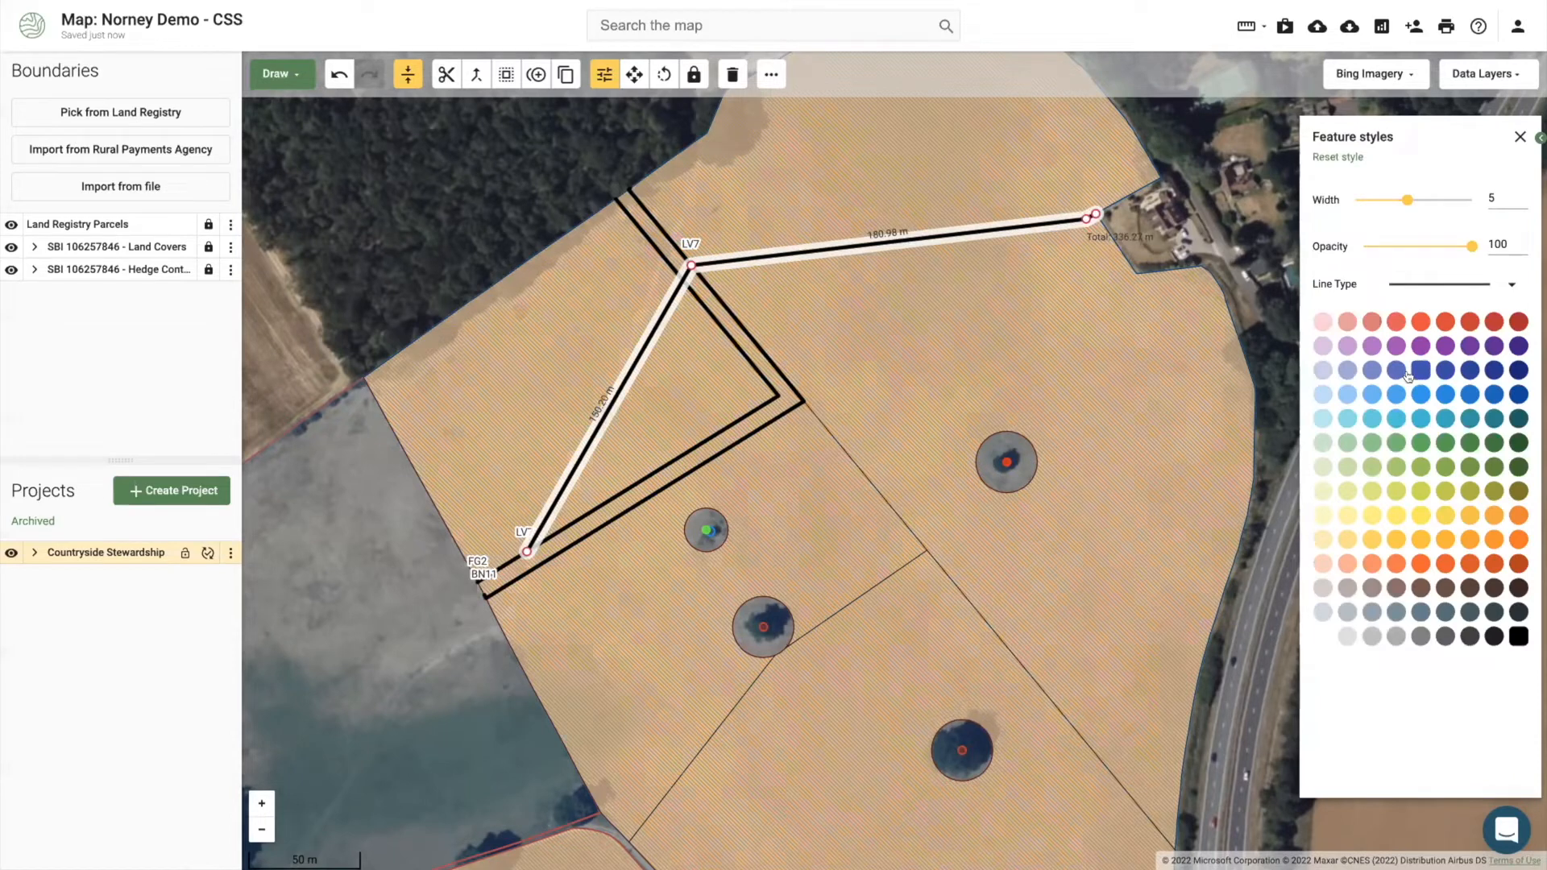
{"action": "left_click", "coordinate": [1395, 395]}
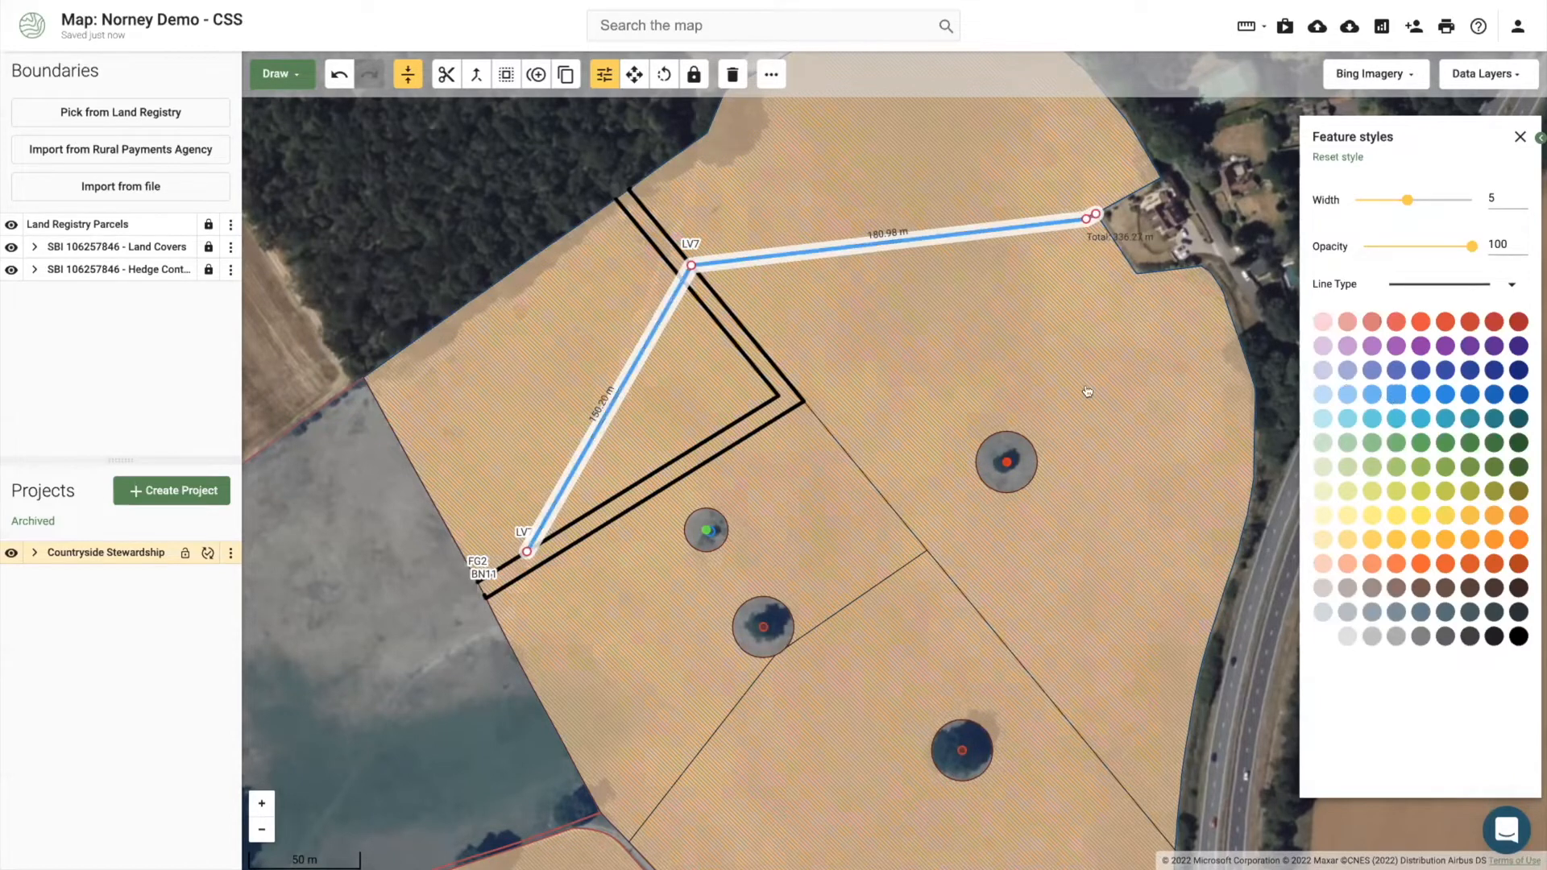
{"action": "left_click", "coordinate": [328, 215]}
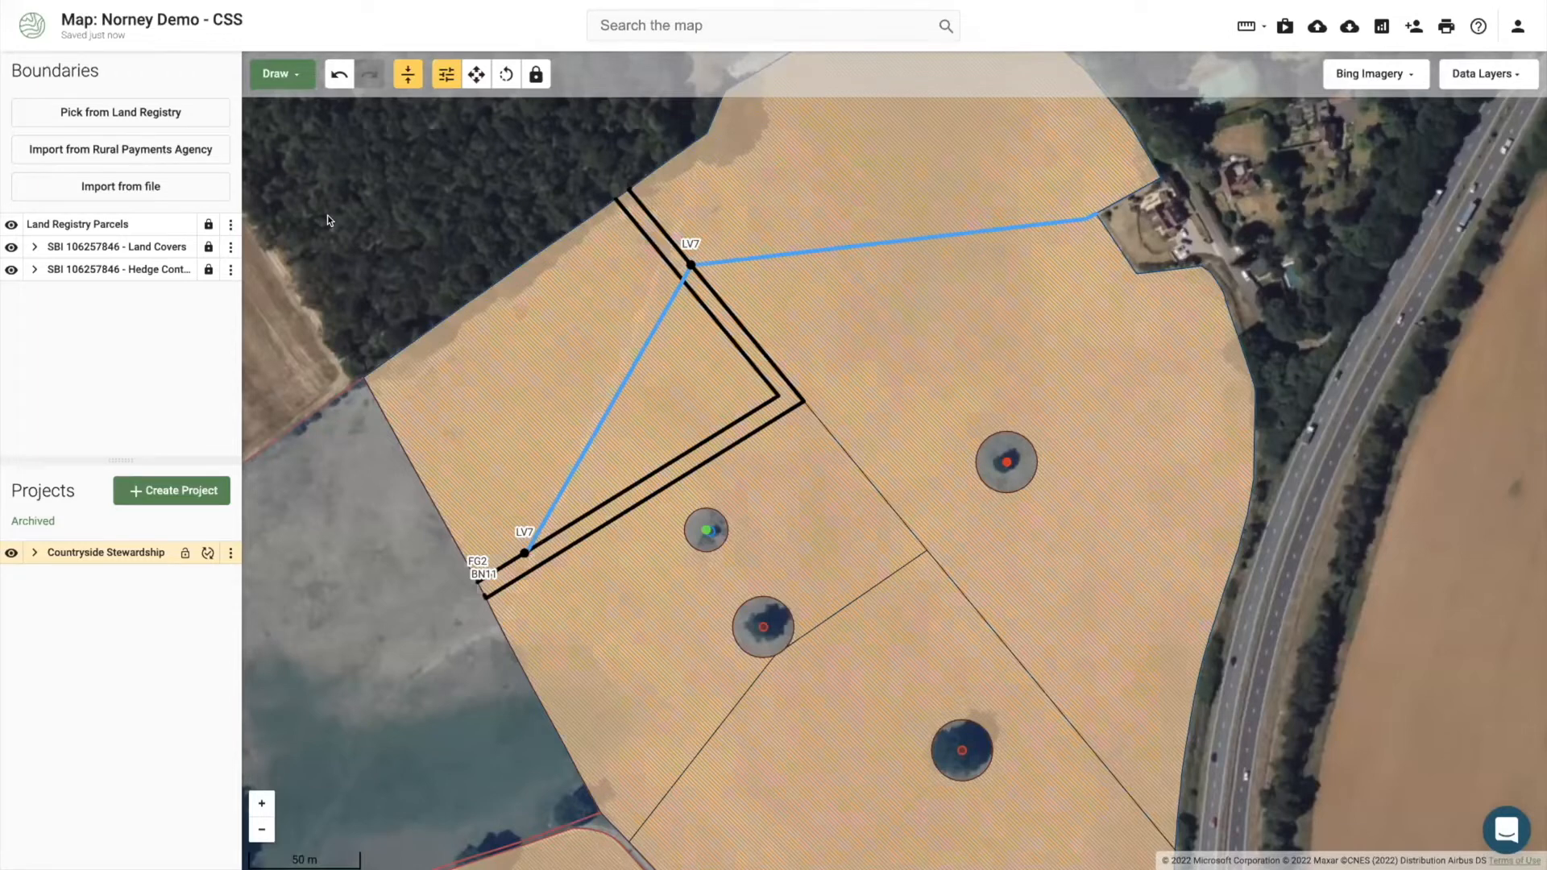
Step: Restyle the 297.87 m BN11 hedge line in green
{"action": "left_click", "coordinate": [762, 416]}
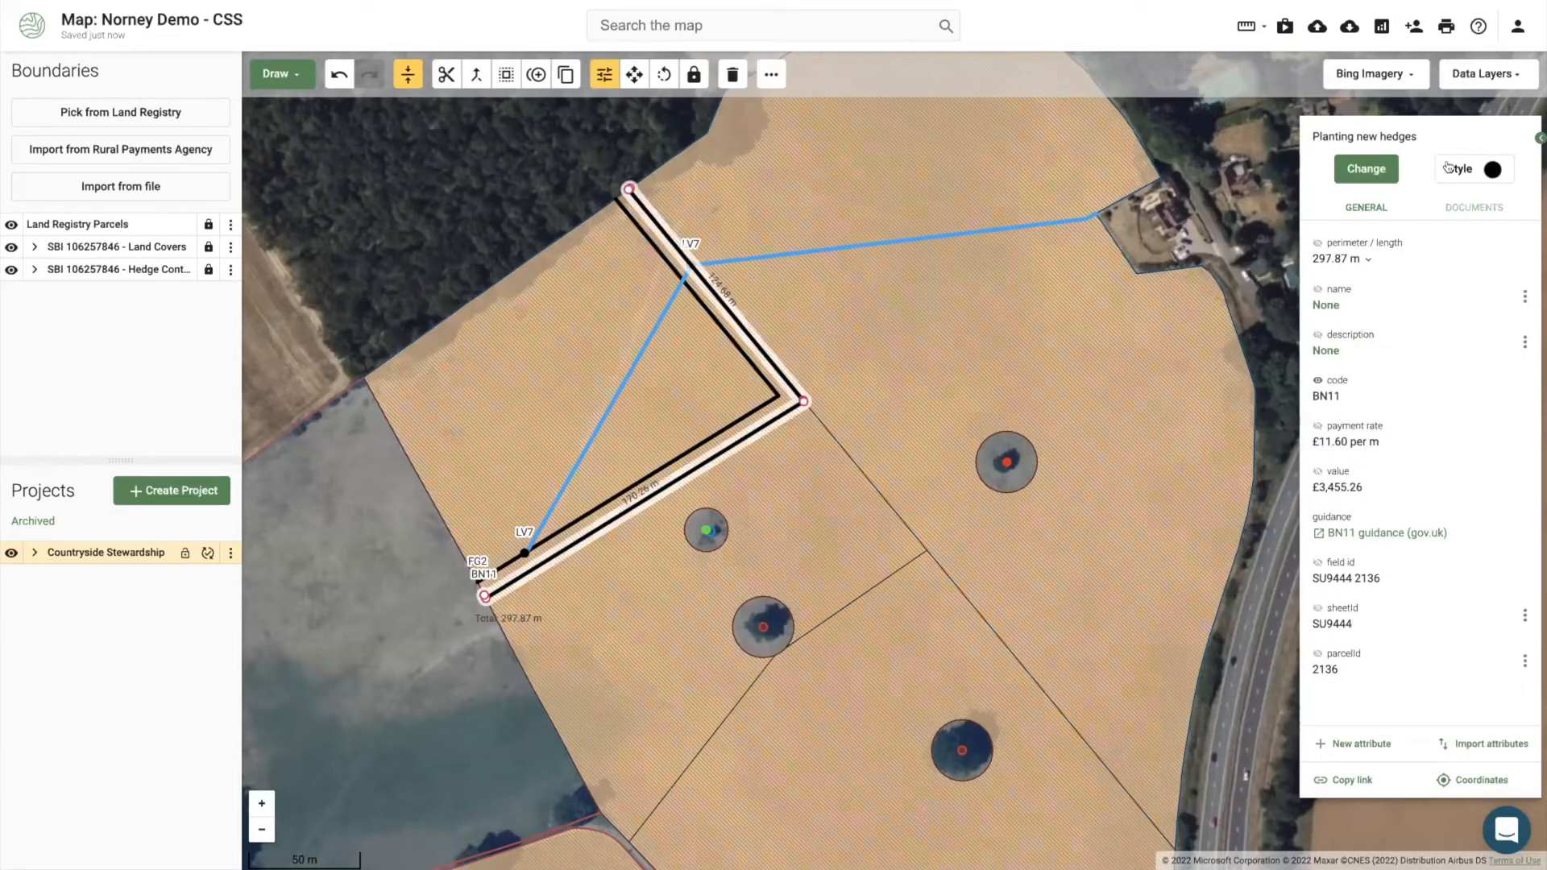
{"action": "left_click", "coordinate": [1364, 166]}
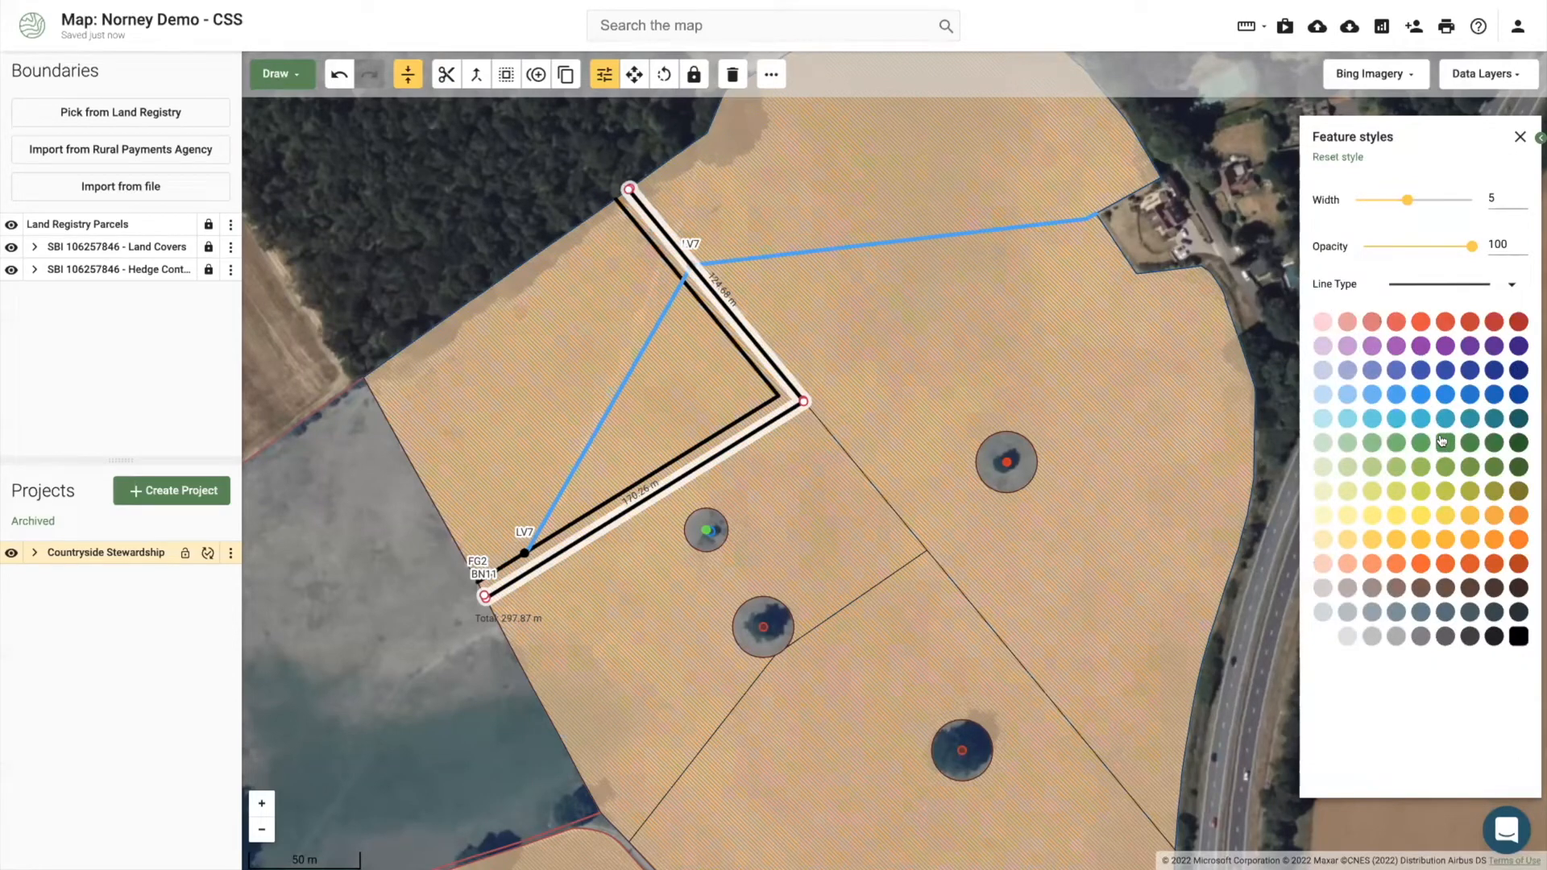
{"action": "left_click", "coordinate": [1444, 442]}
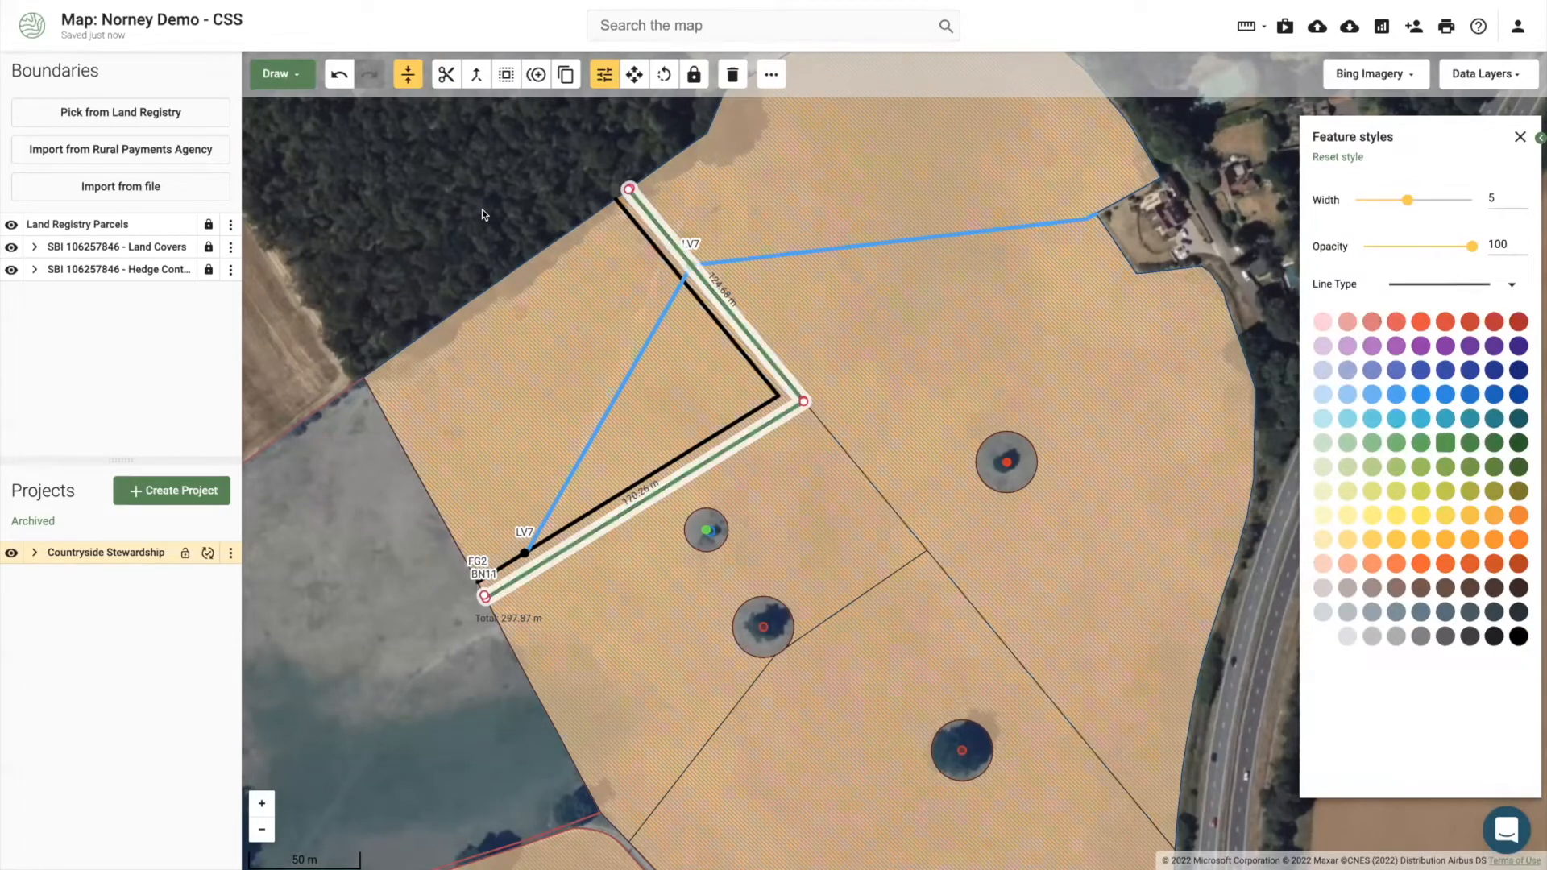
{"action": "left_click", "coordinate": [483, 214]}
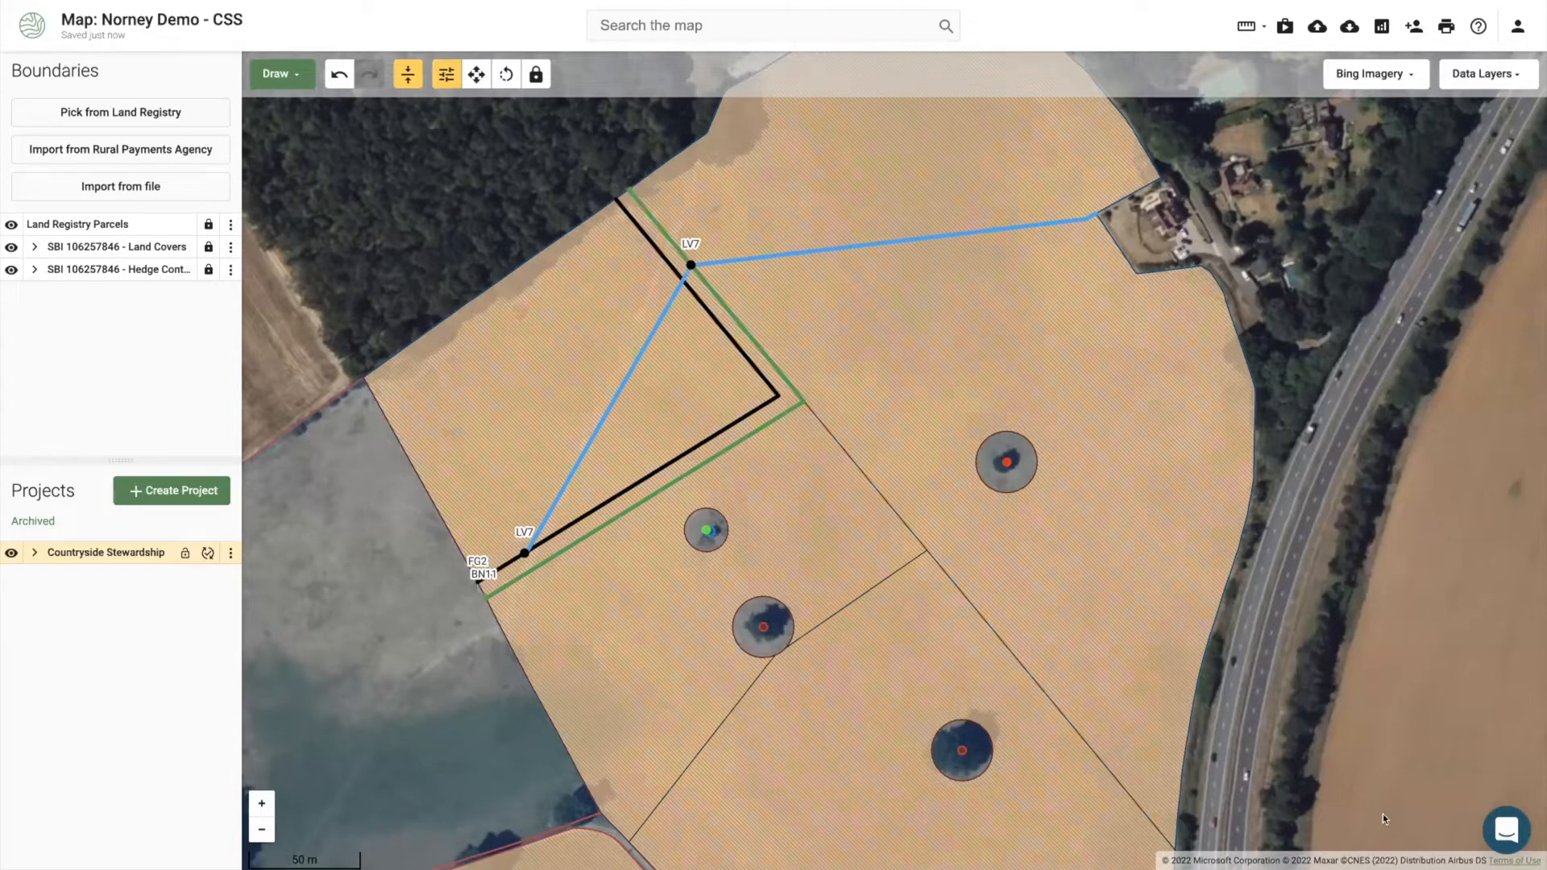
{"action": "left_click", "coordinate": [1501, 826]}
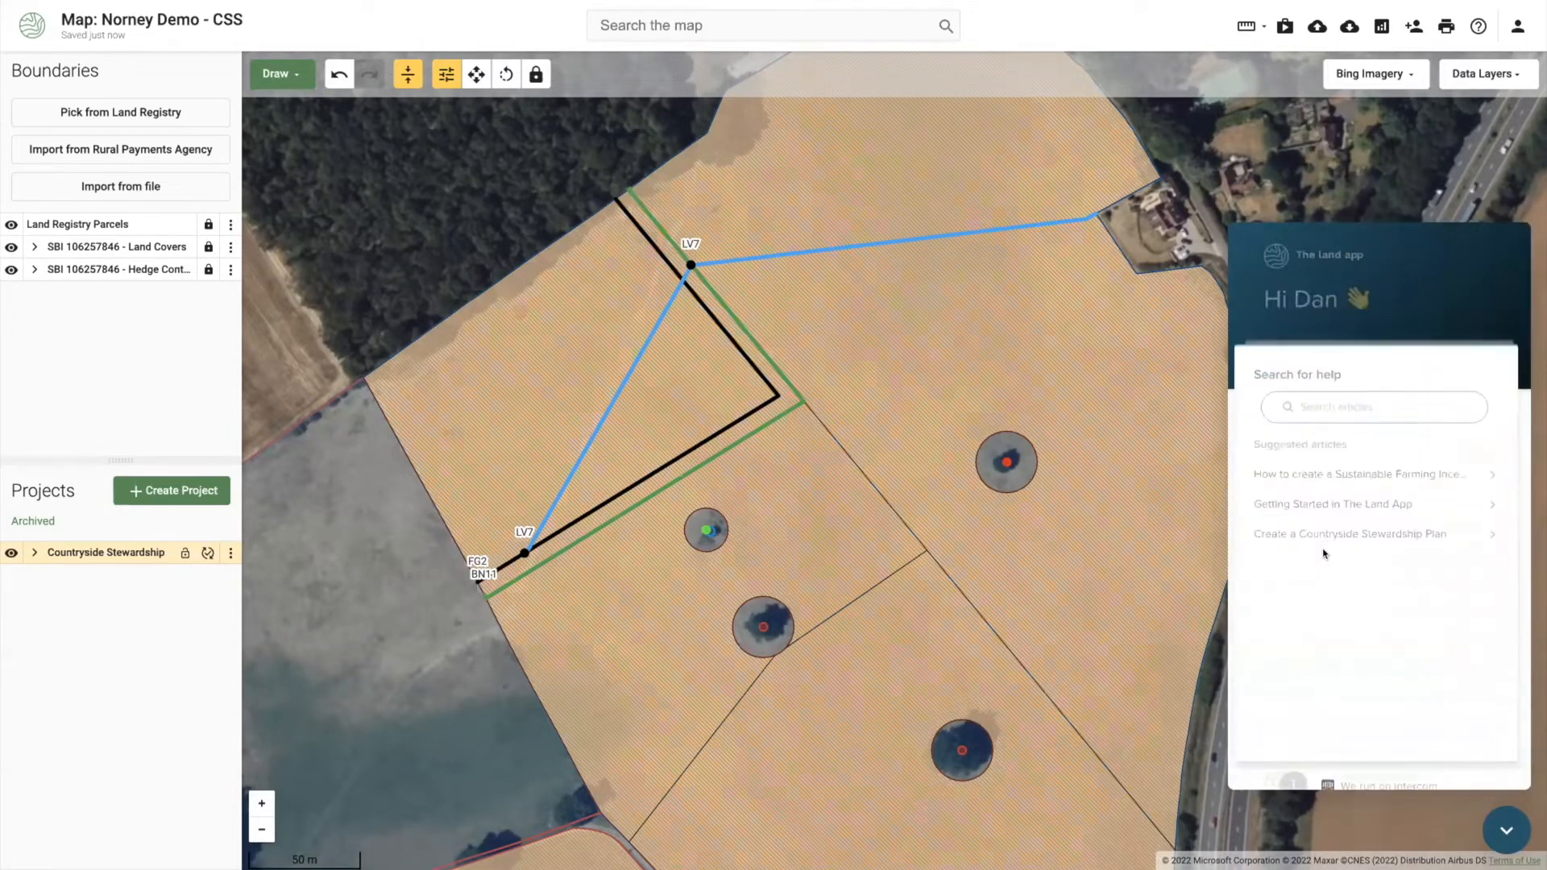
{"action": "left_click", "coordinate": [1338, 500]}
{"action": "type", "text": "ountrysid"}
{"action": "key", "text": "ctrl+a"}
{"action": "type", "text": "countryside"}
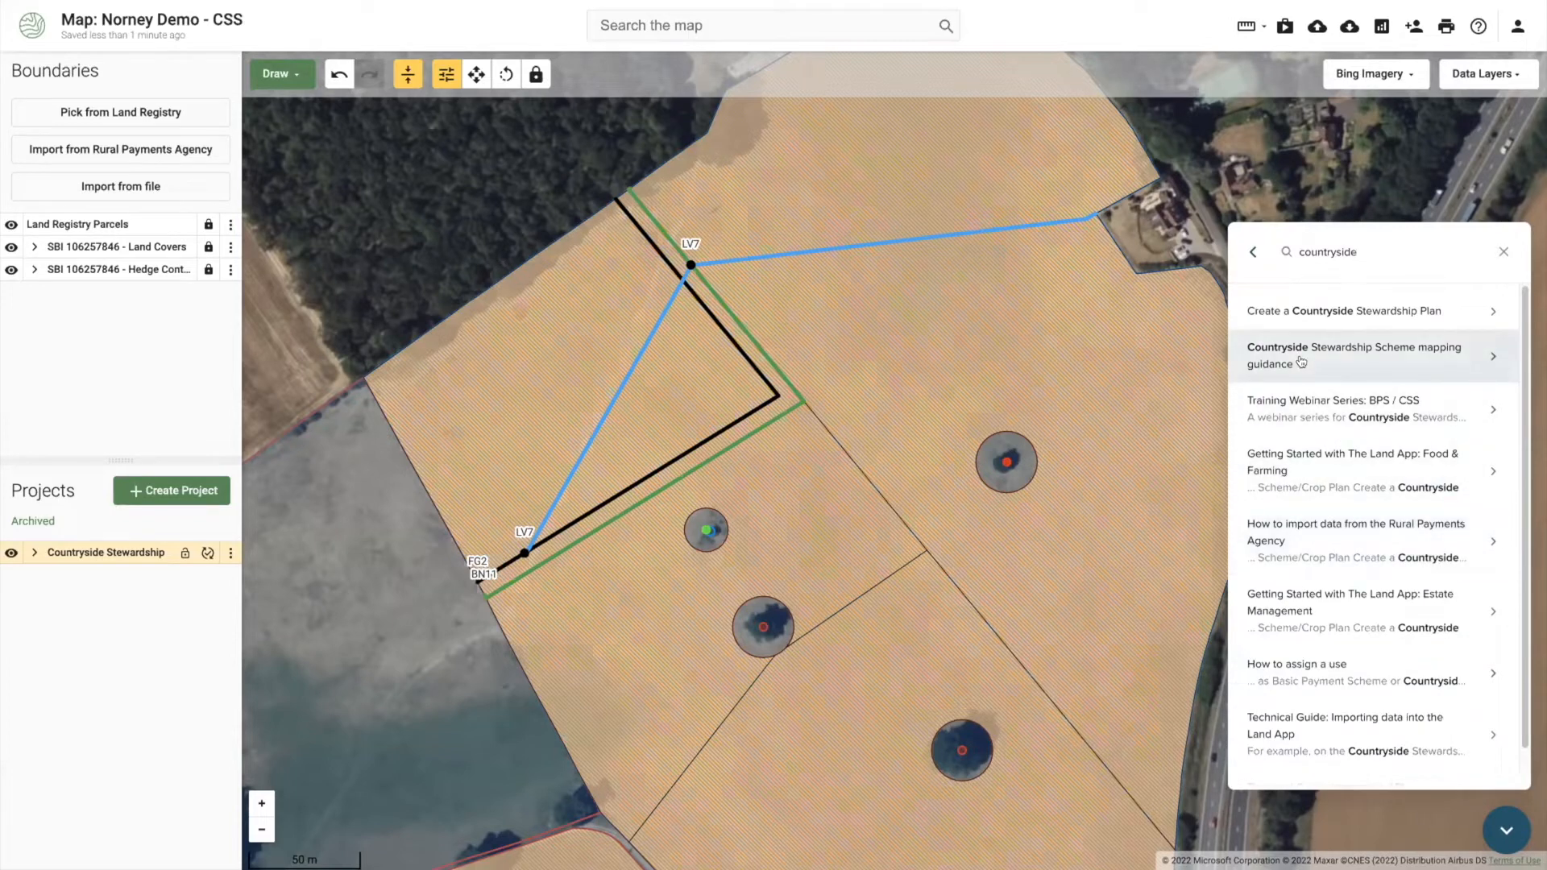
{"action": "left_click", "coordinate": [1300, 362]}
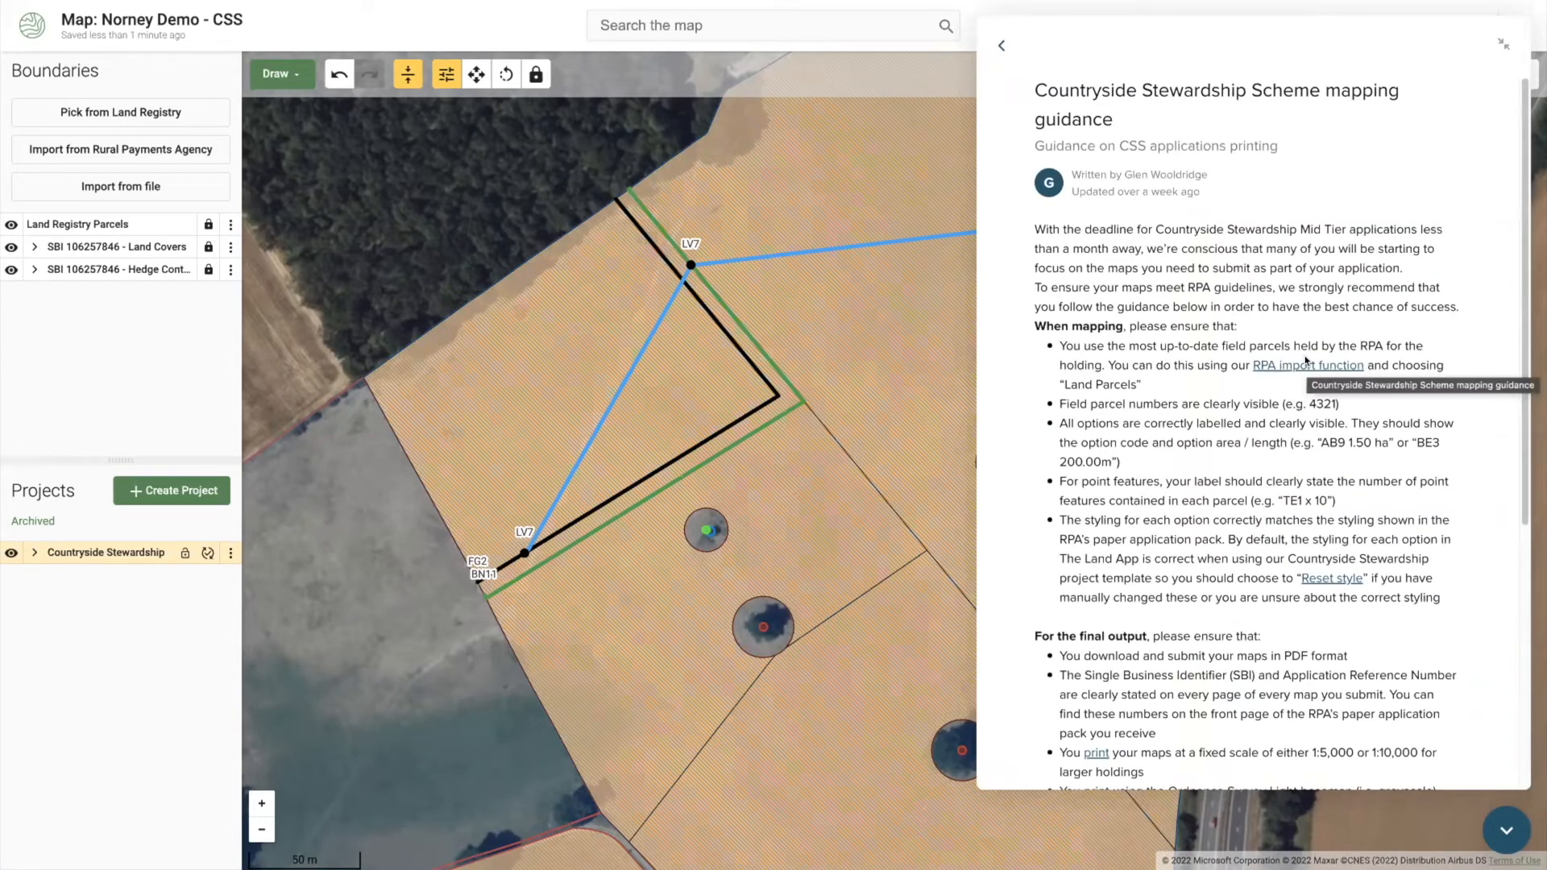
{"action": "scroll", "coordinate": [1310, 627], "scroll_direction": "down", "scroll_amount": 1}
{"action": "scroll", "coordinate": [1310, 627], "scroll_direction": "down", "scroll_amount": 1}
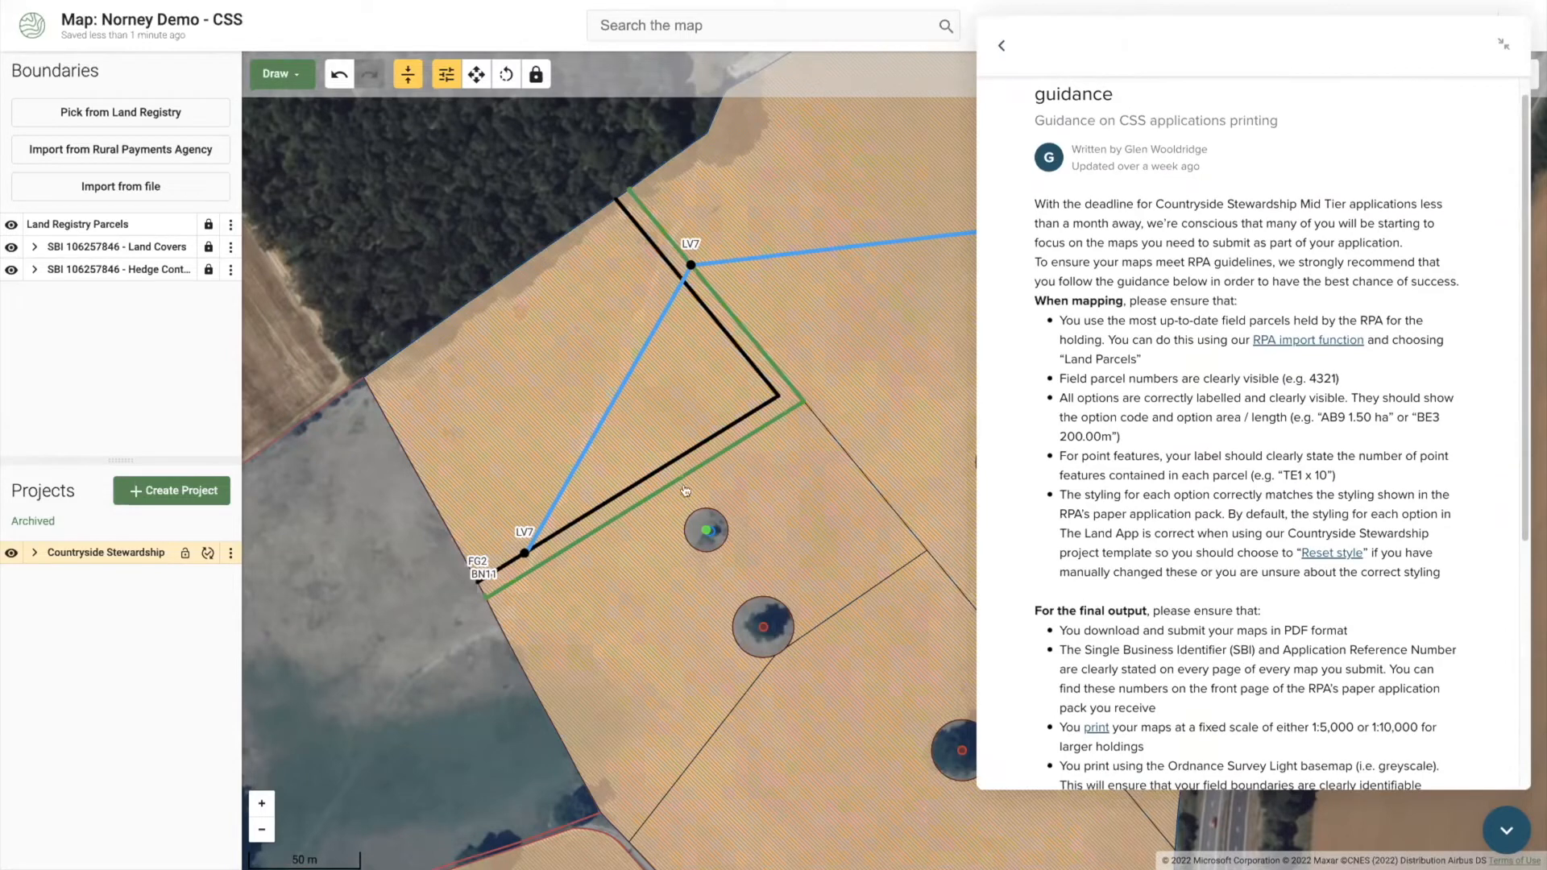
{"action": "left_click", "coordinate": [1488, 837]}
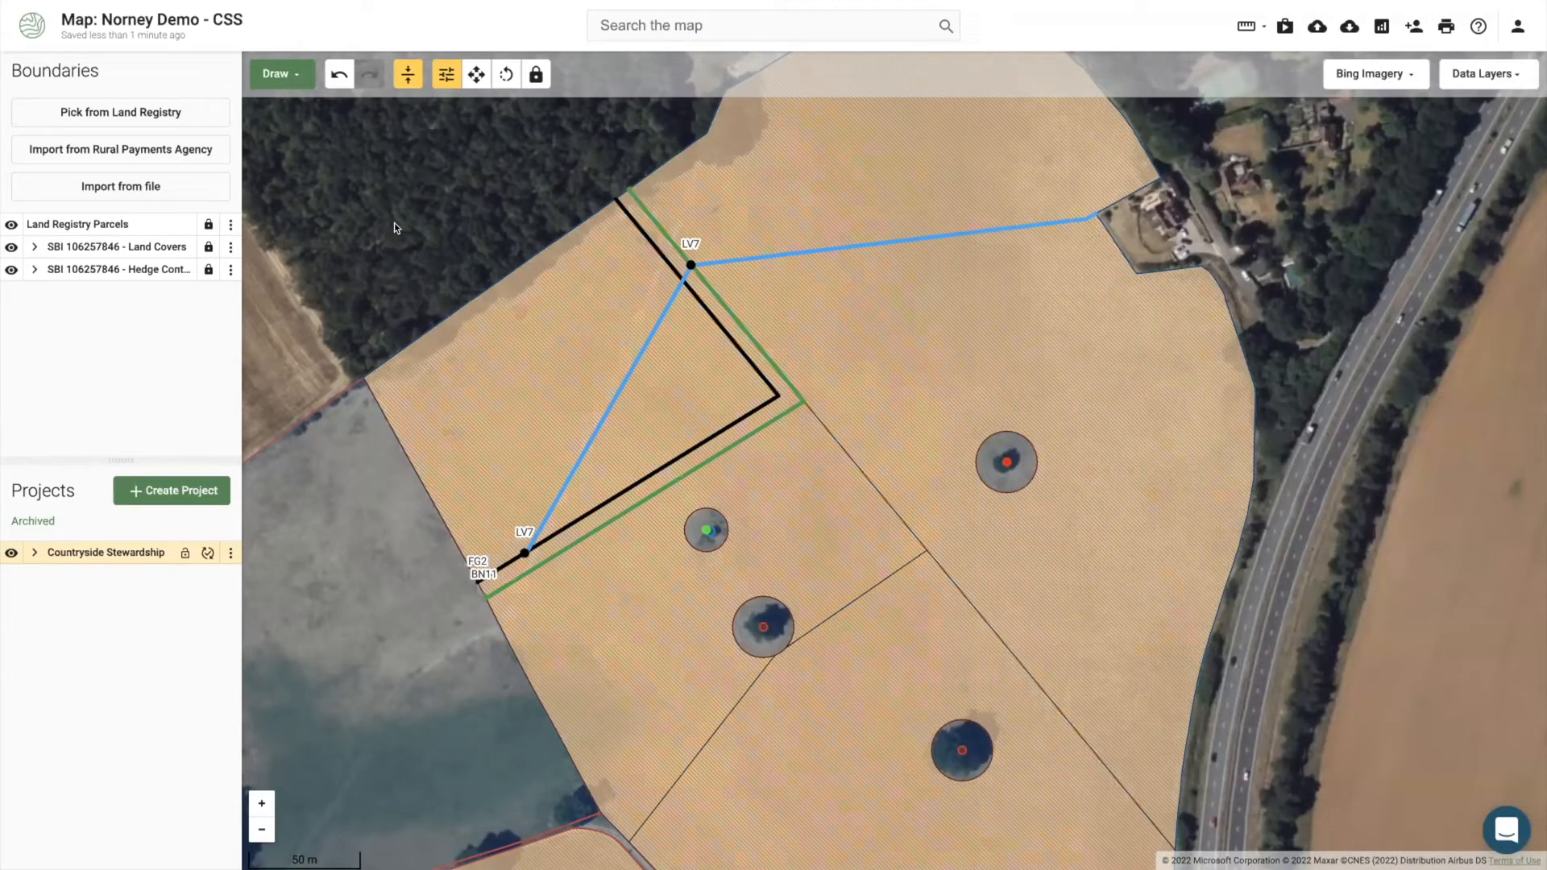
Step: Zoom out and pan the map south to show the southern fields and all four tree points
{"action": "scroll", "coordinate": [384, 554], "scroll_direction": "down", "scroll_amount": 2}
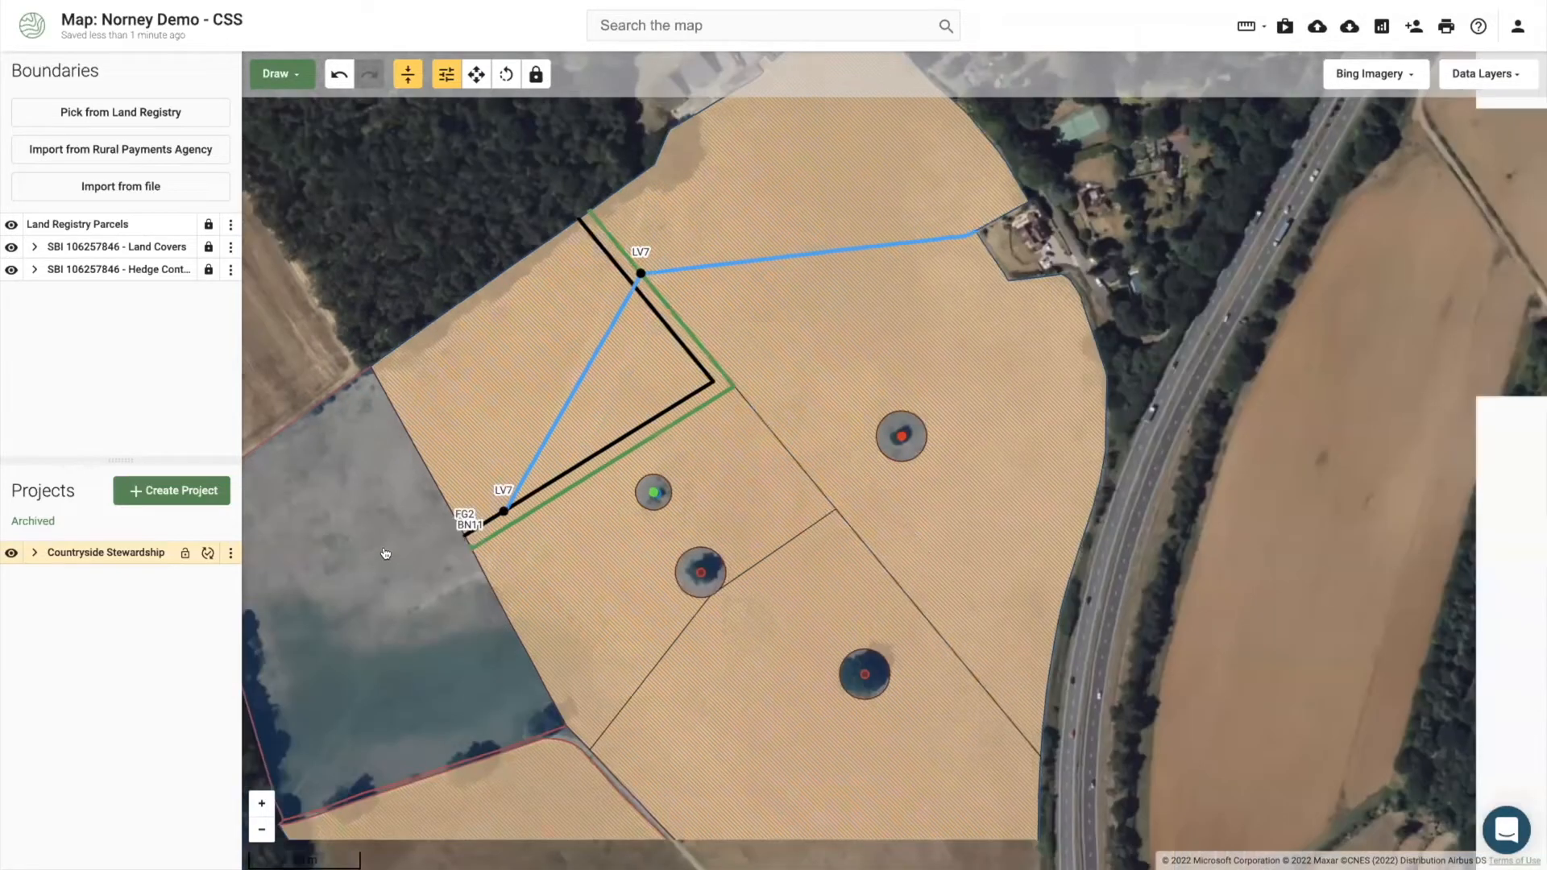
{"action": "left_click_drag", "start_coordinate": [386, 554], "coordinate": [390, 513]}
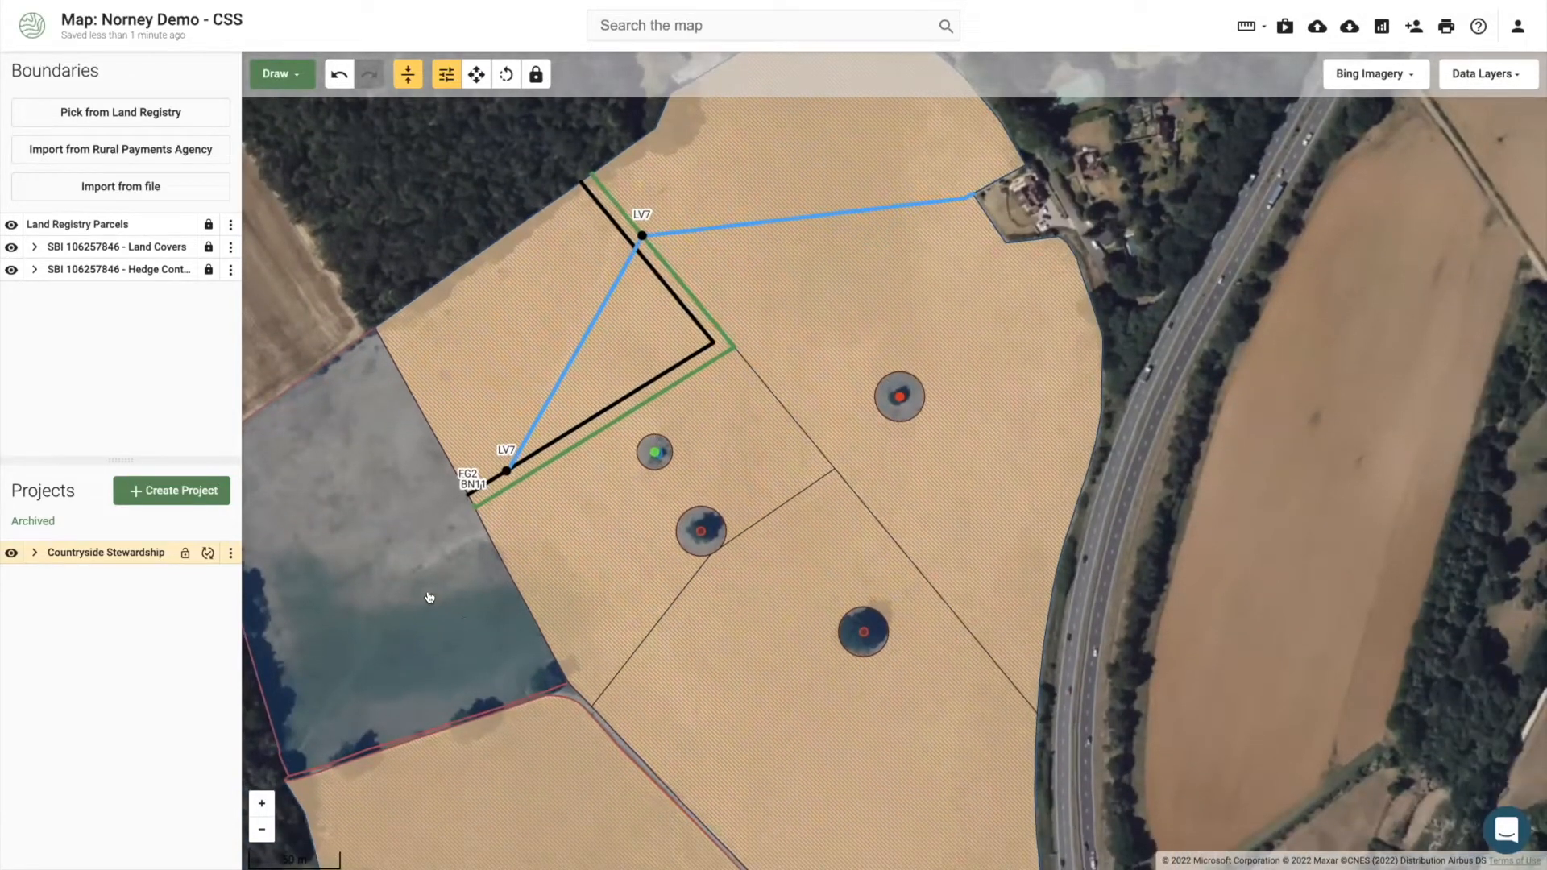
{"action": "left_click_drag", "start_coordinate": [455, 580], "coordinate": [484, 480]}
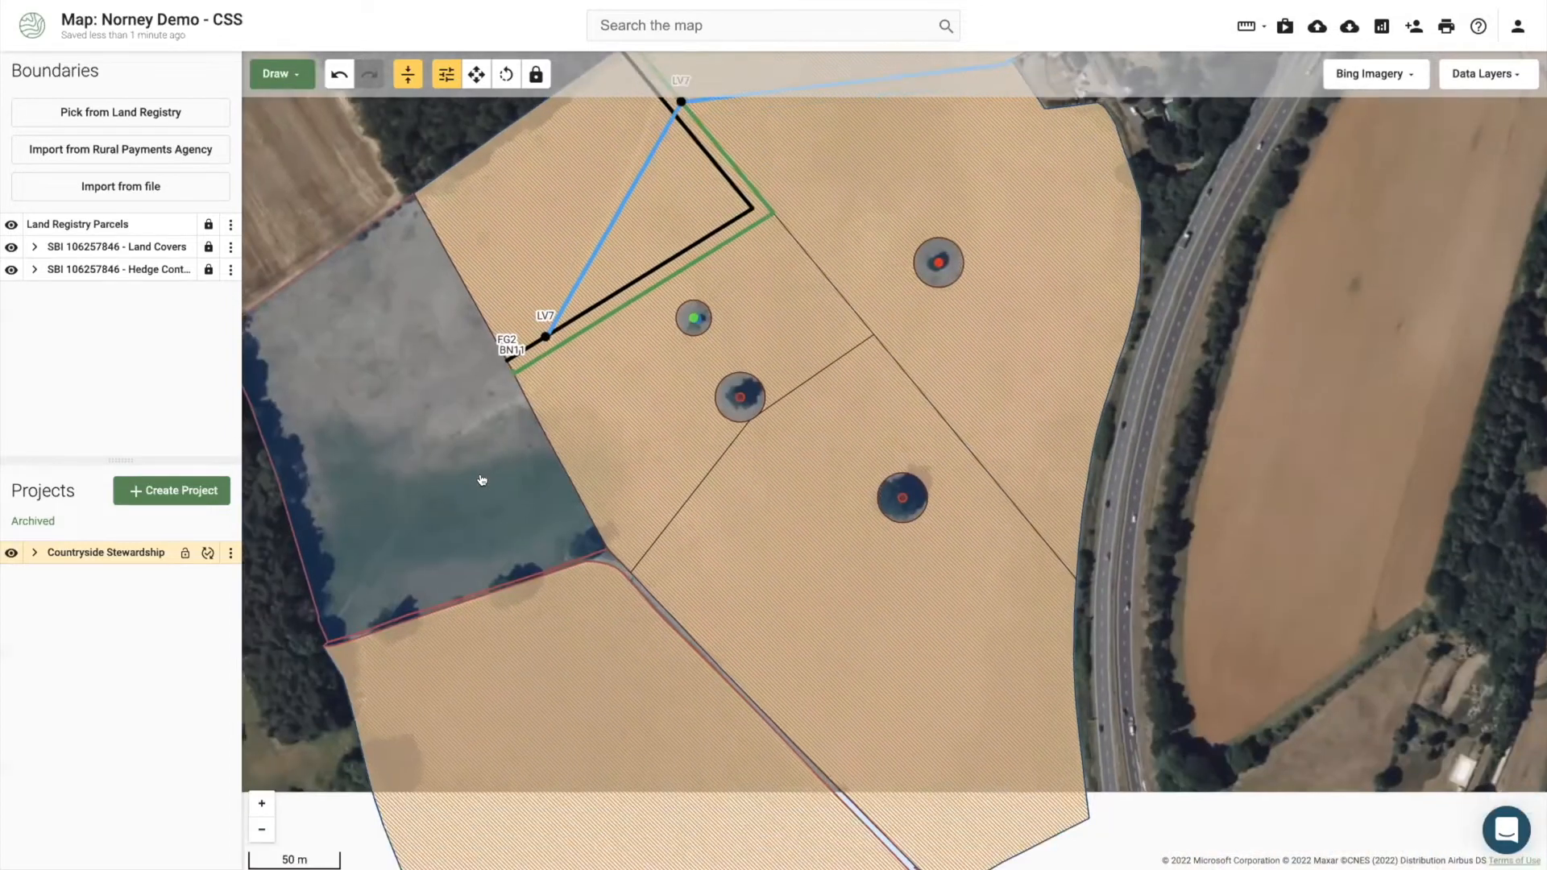
{"action": "scroll", "coordinate": [774, 418], "scroll_direction": "down", "scroll_amount": 1}
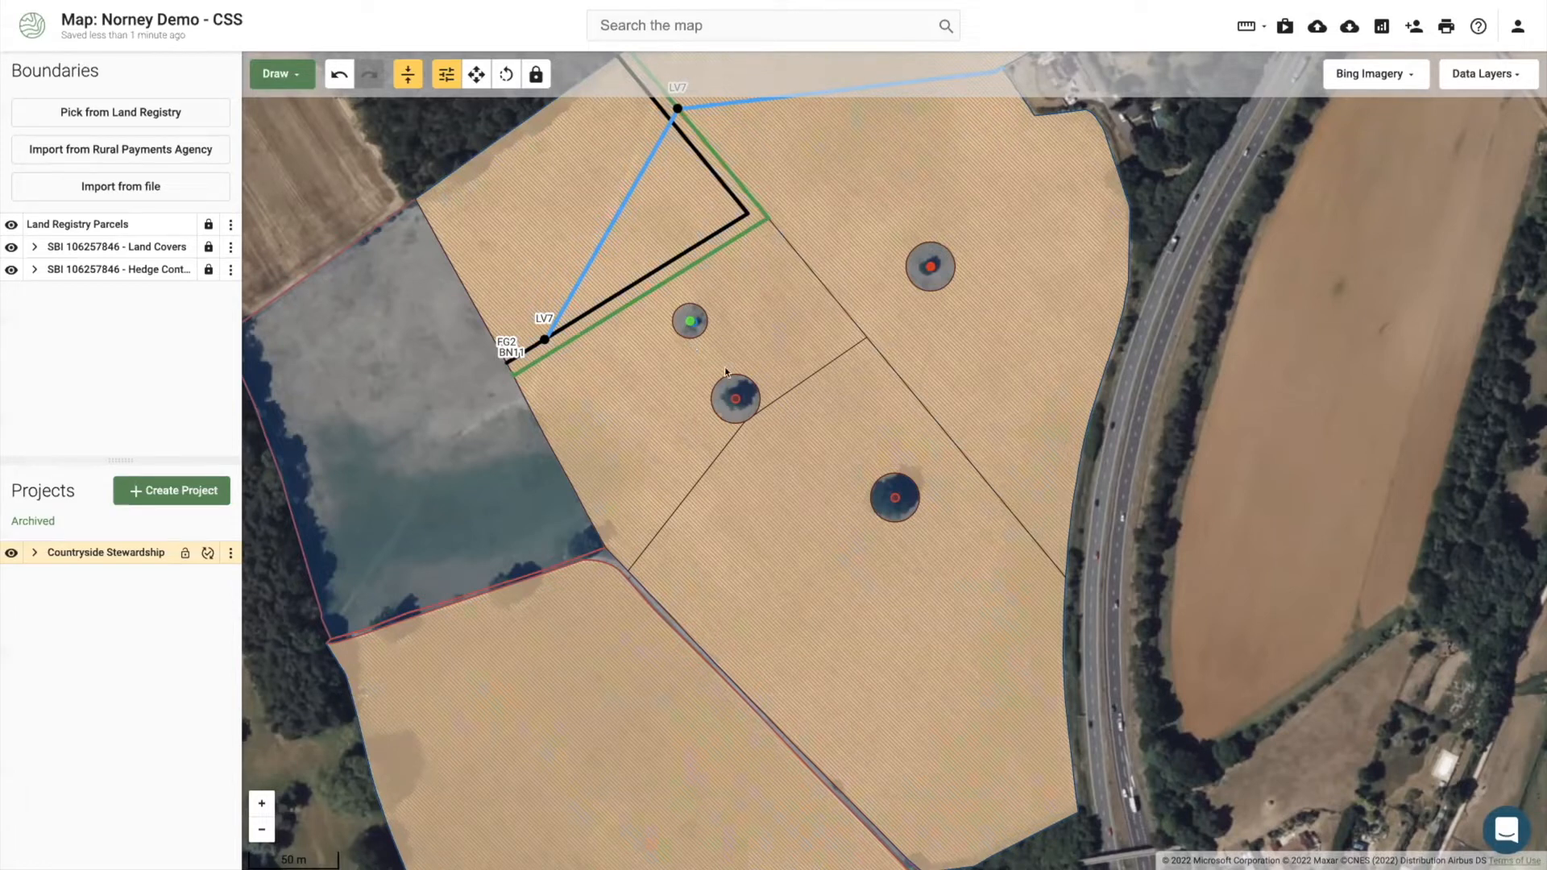
Step: Code the central field's tree point as BE6 Veteran tree surgery and show its BE6 map label
{"action": "left_click", "coordinate": [725, 398]}
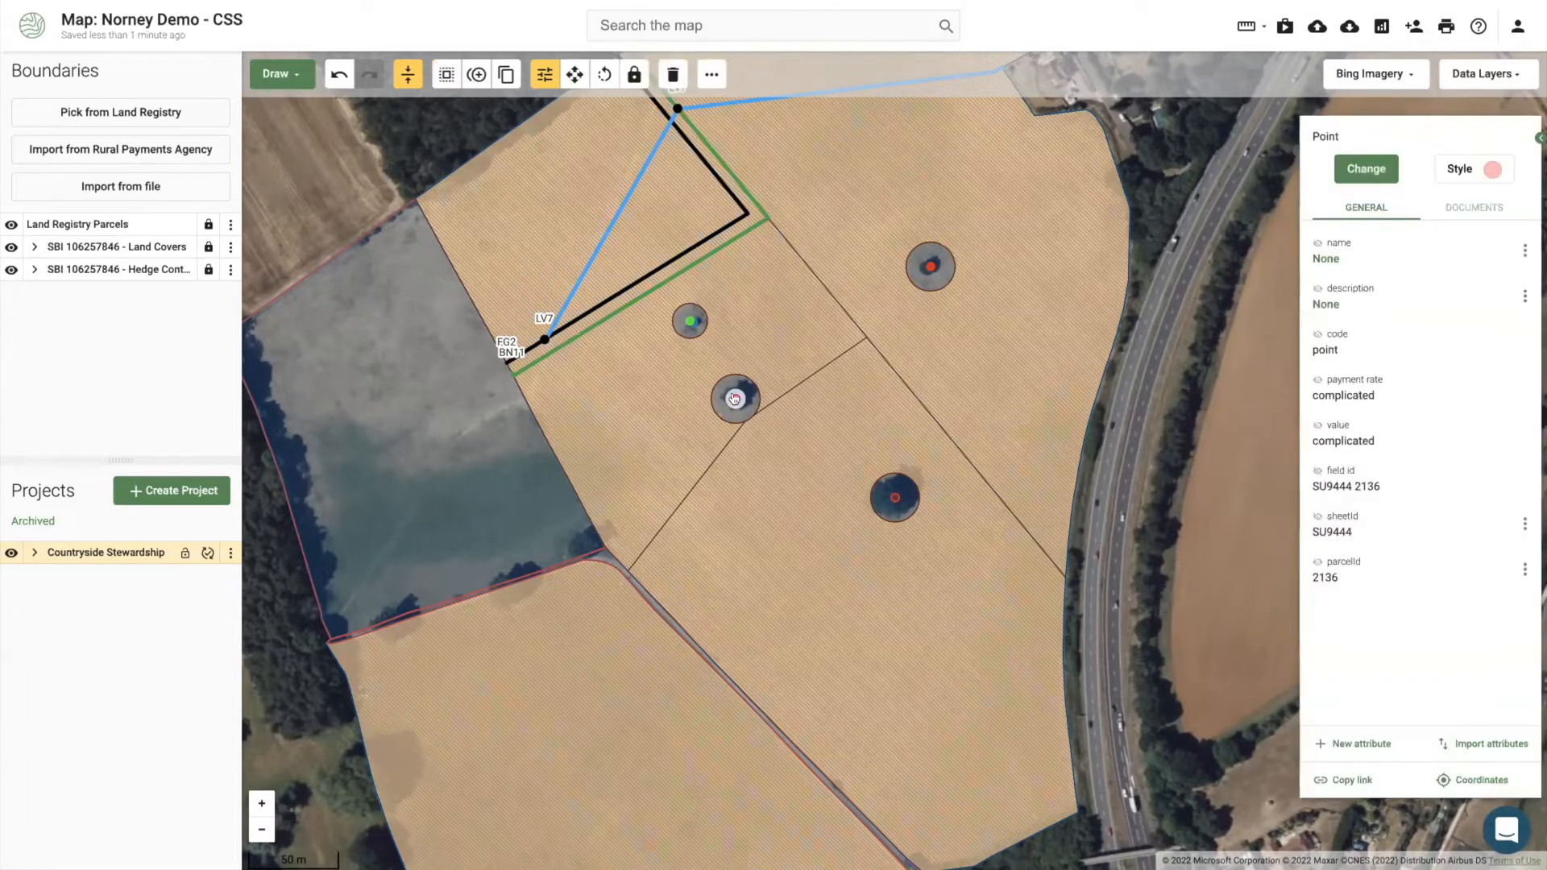
{"action": "left_click", "coordinate": [1357, 165]}
{"action": "type", "text": "sur"}
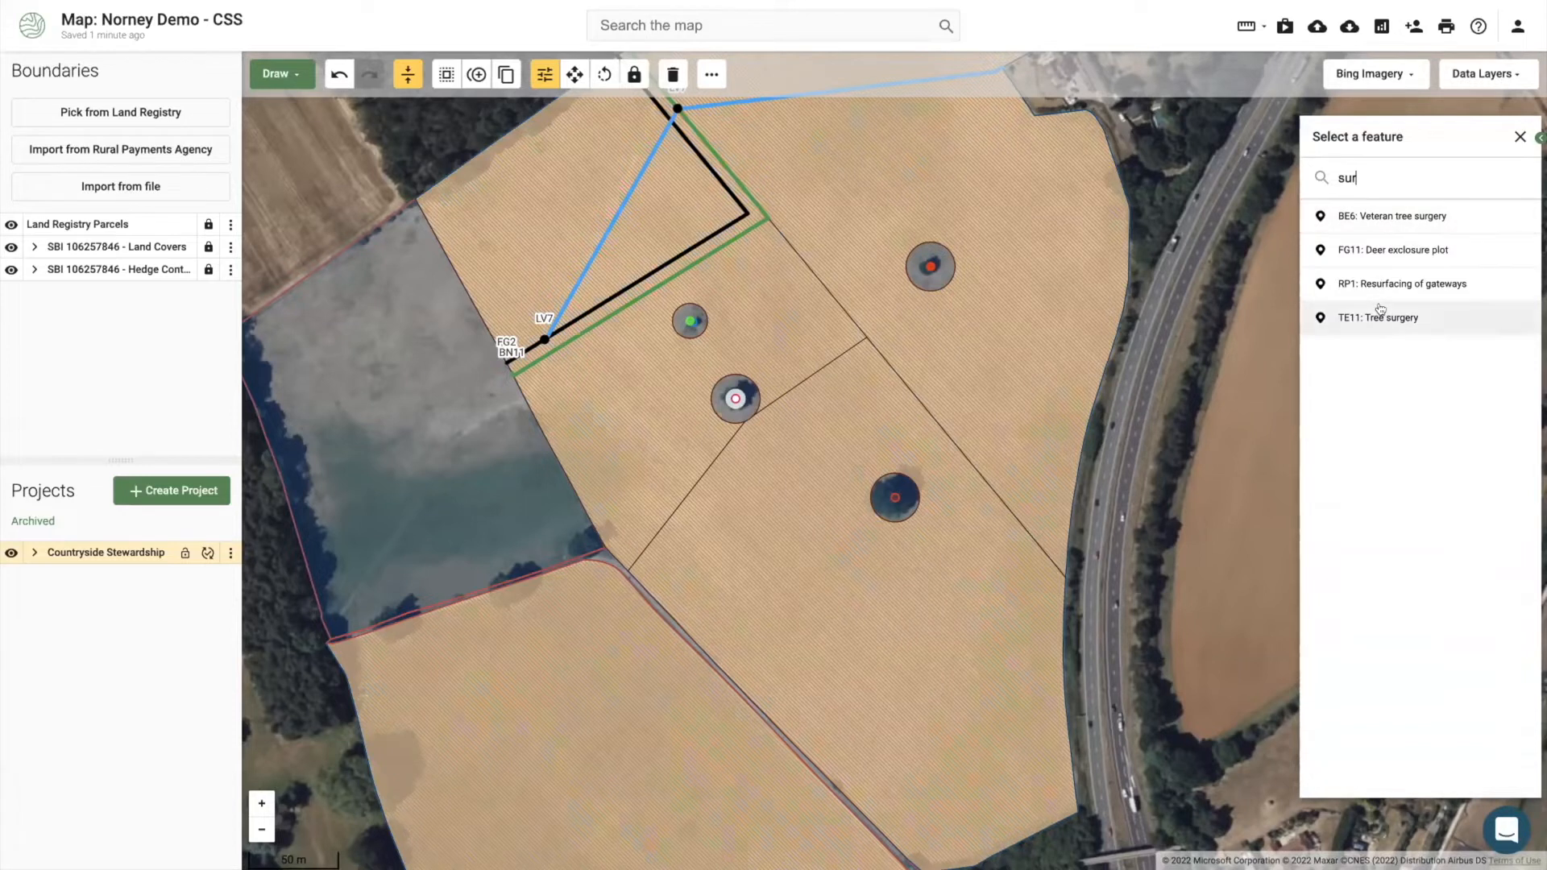
{"action": "left_click", "coordinate": [1383, 217]}
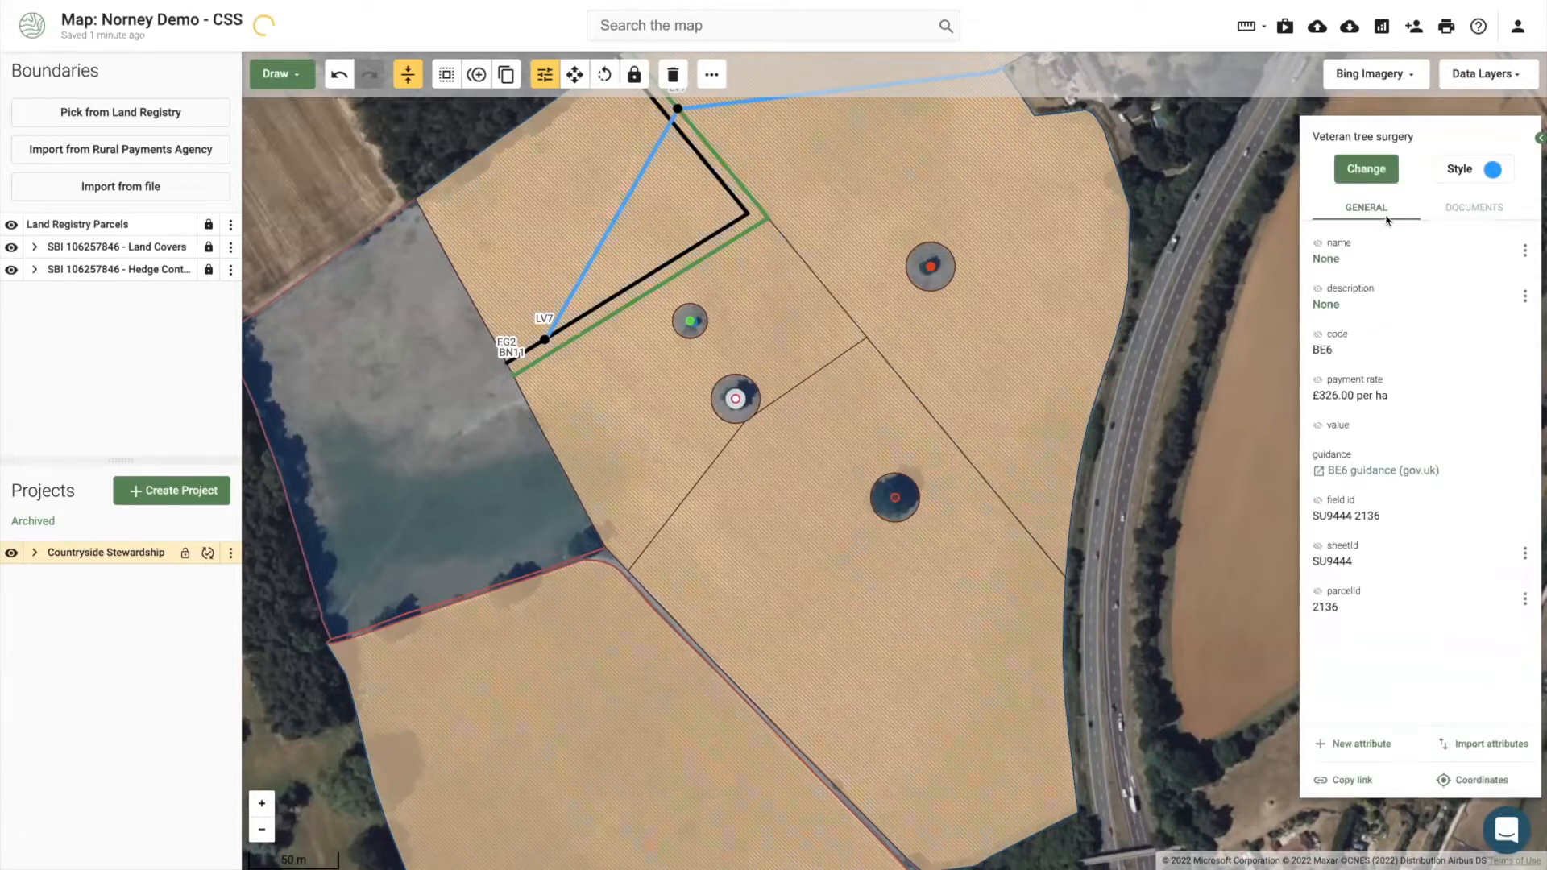
{"action": "left_click", "coordinate": [1317, 334]}
{"action": "left_click", "coordinate": [370, 199]}
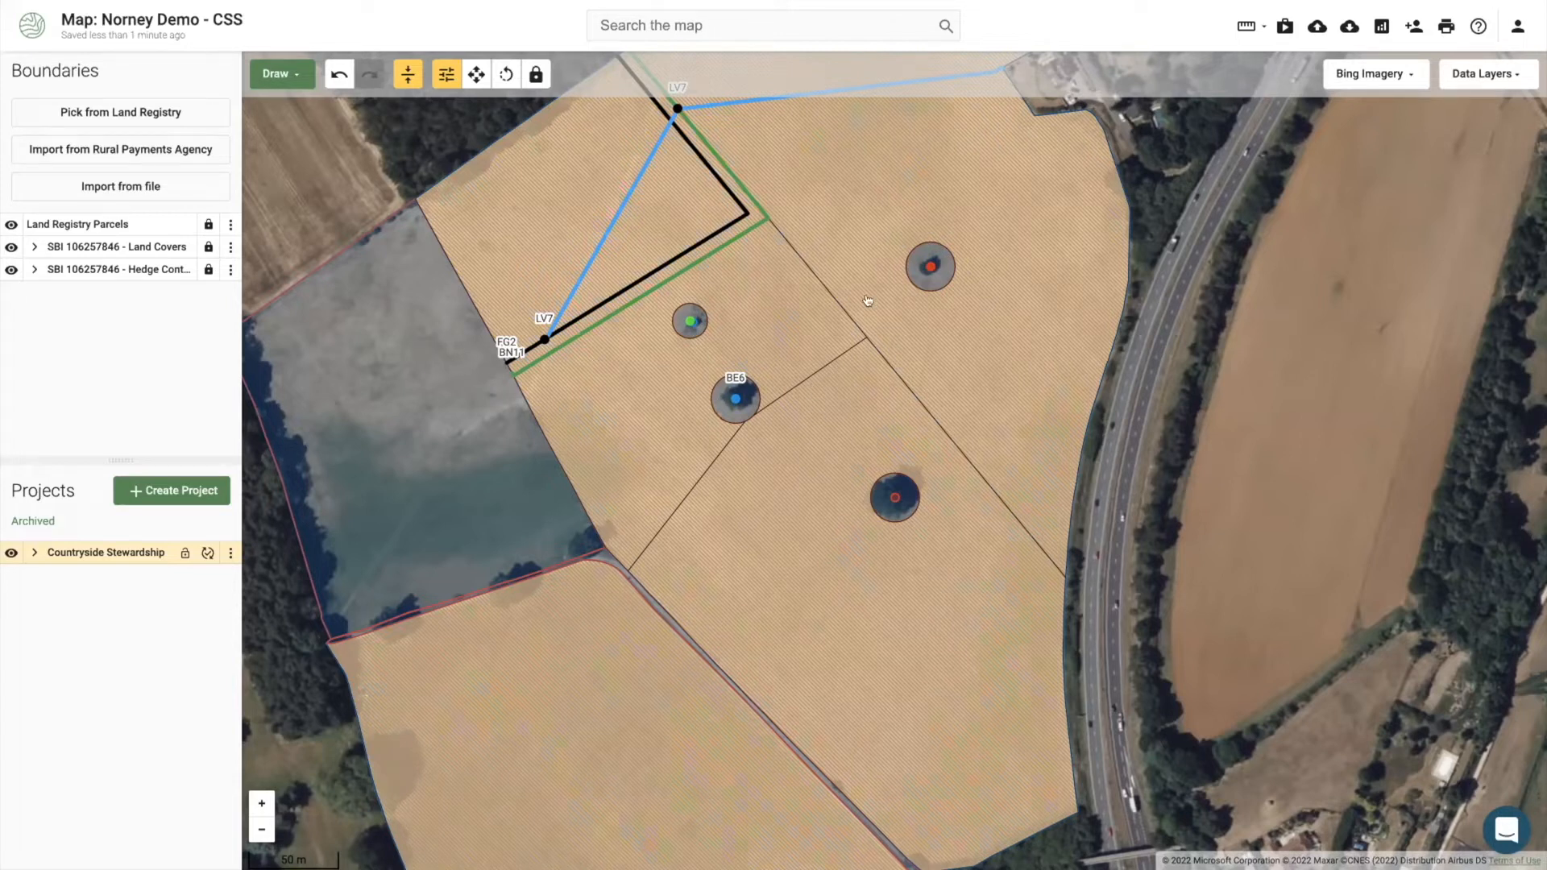
Step: Select the upper-right and lower tree points together and code both BE6 Veteran tree surgery
{"action": "left_click", "coordinate": [927, 262]}
{"action": "left_click", "coordinate": [890, 493], "text": "shift"}
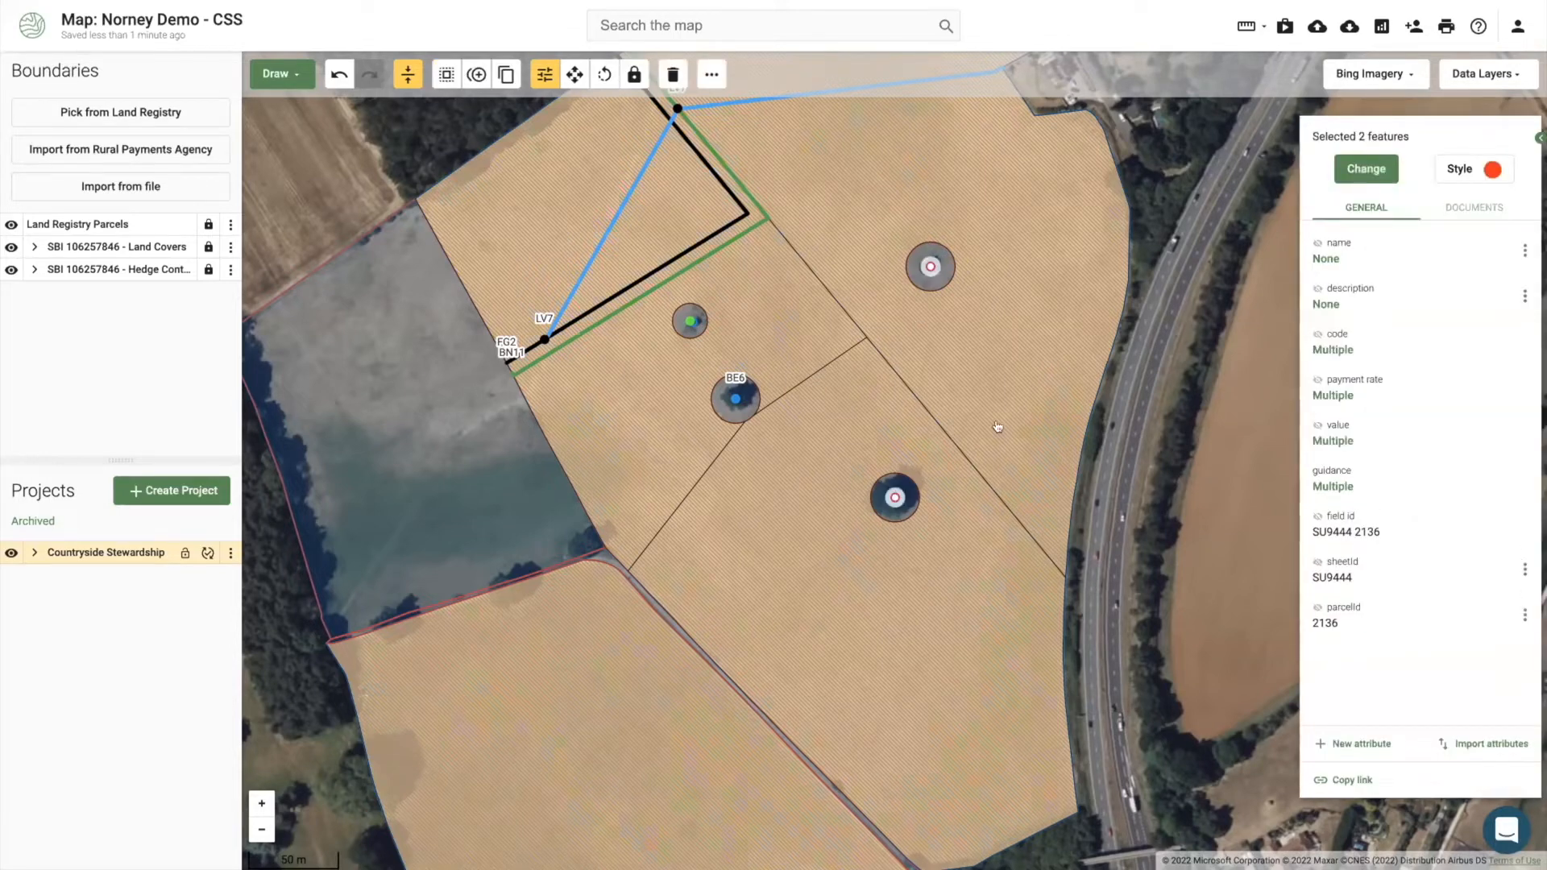
{"action": "left_click", "coordinate": [1341, 168]}
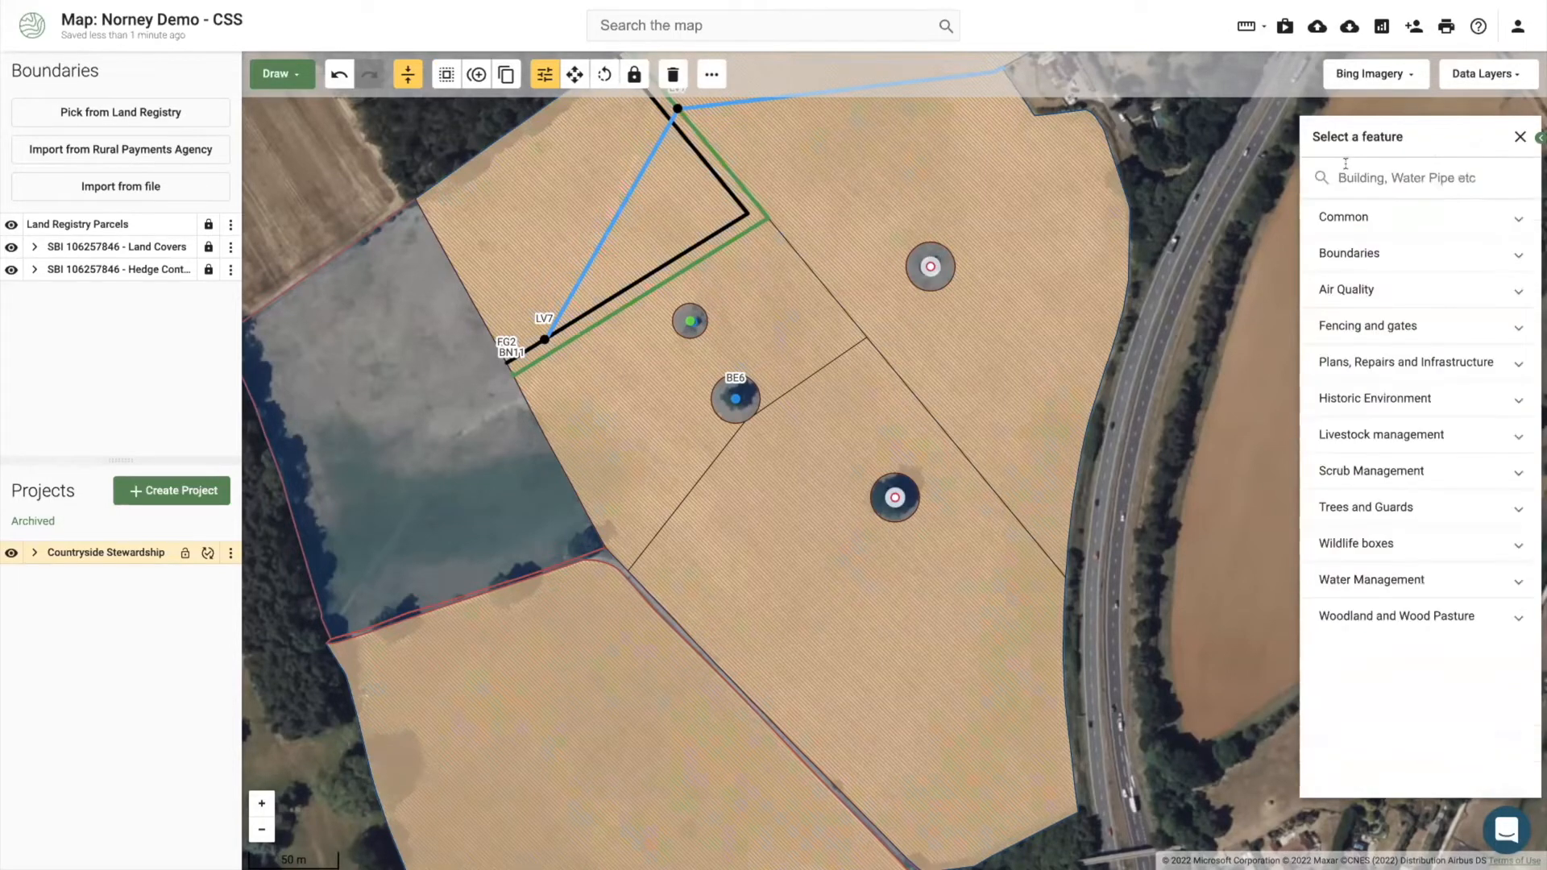
{"action": "type", "text": "vet"}
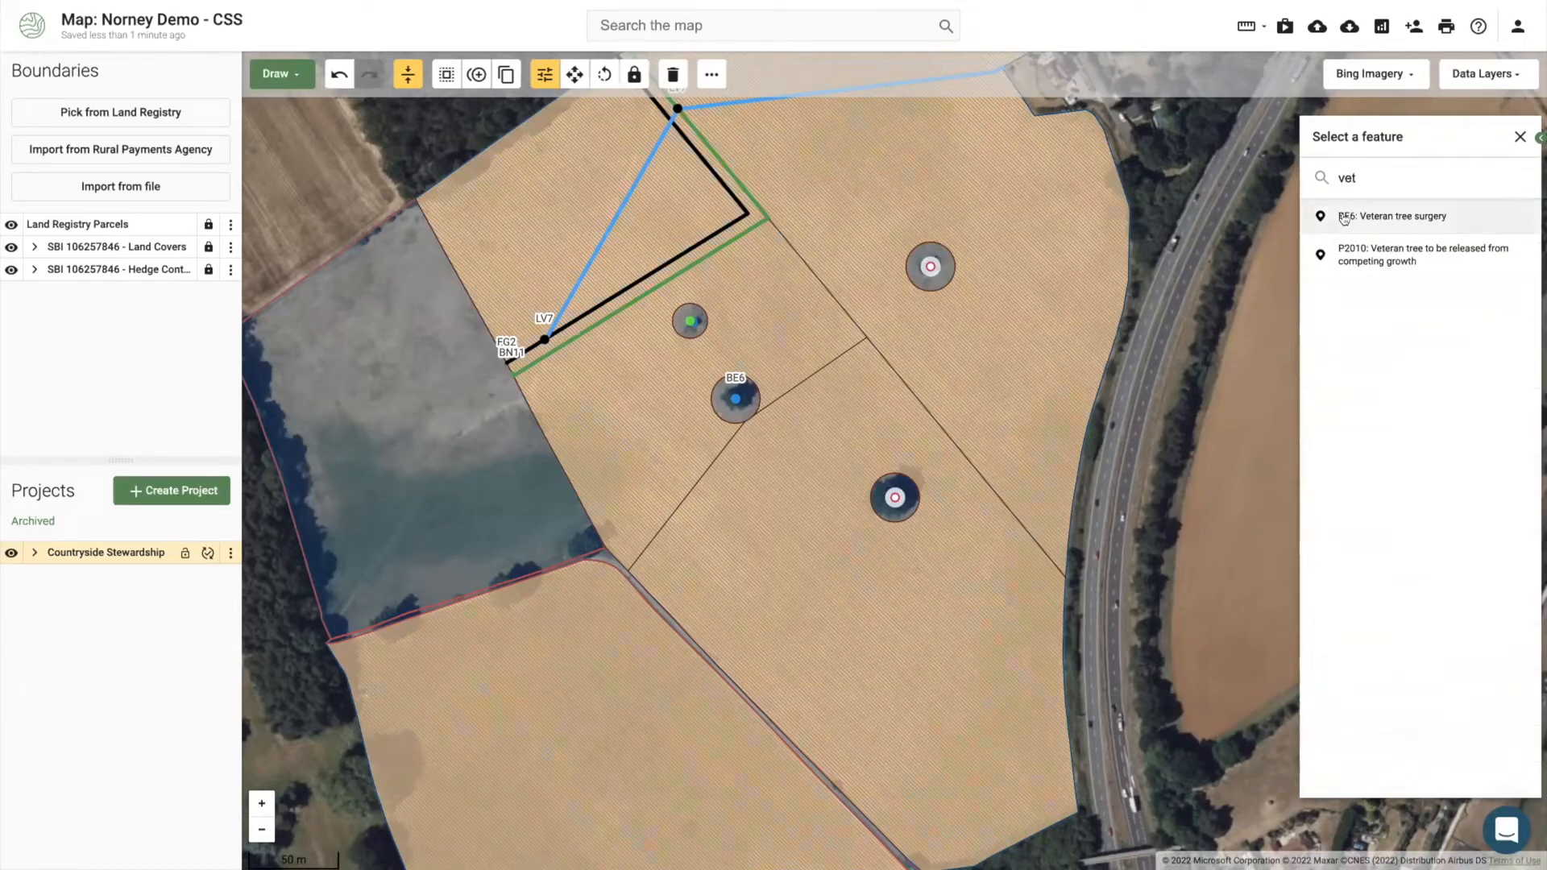
{"action": "left_click", "coordinate": [1350, 216]}
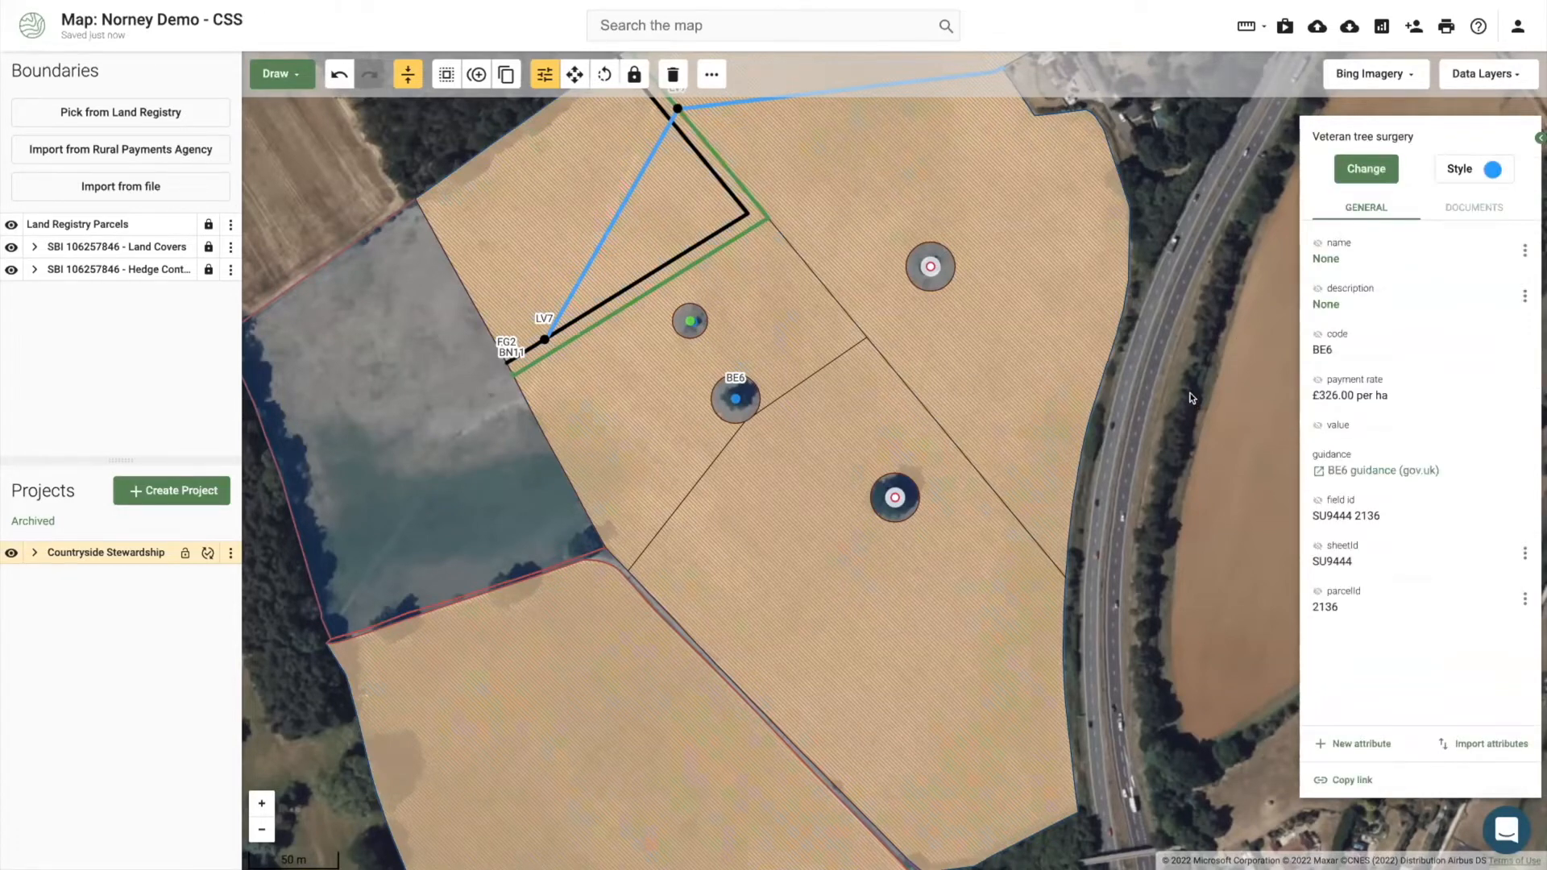
{"action": "left_click", "coordinate": [1193, 403]}
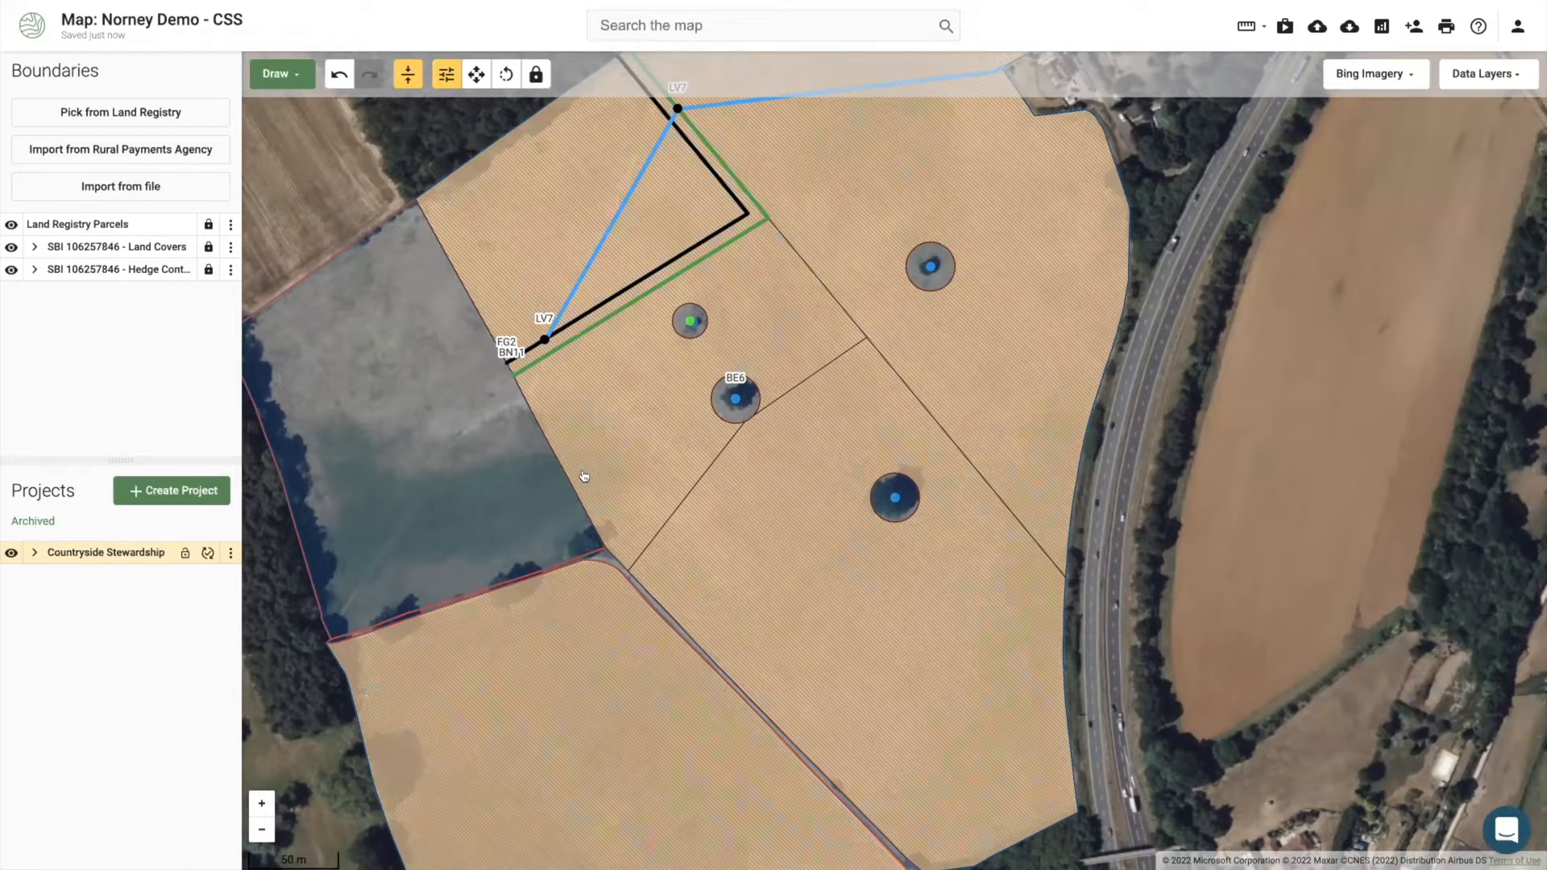
Step: Zoom out and pan south-east to bring the large hatched field below the BE6 points into view
{"action": "left_click_drag", "start_coordinate": [467, 478], "coordinate": [467, 477]}
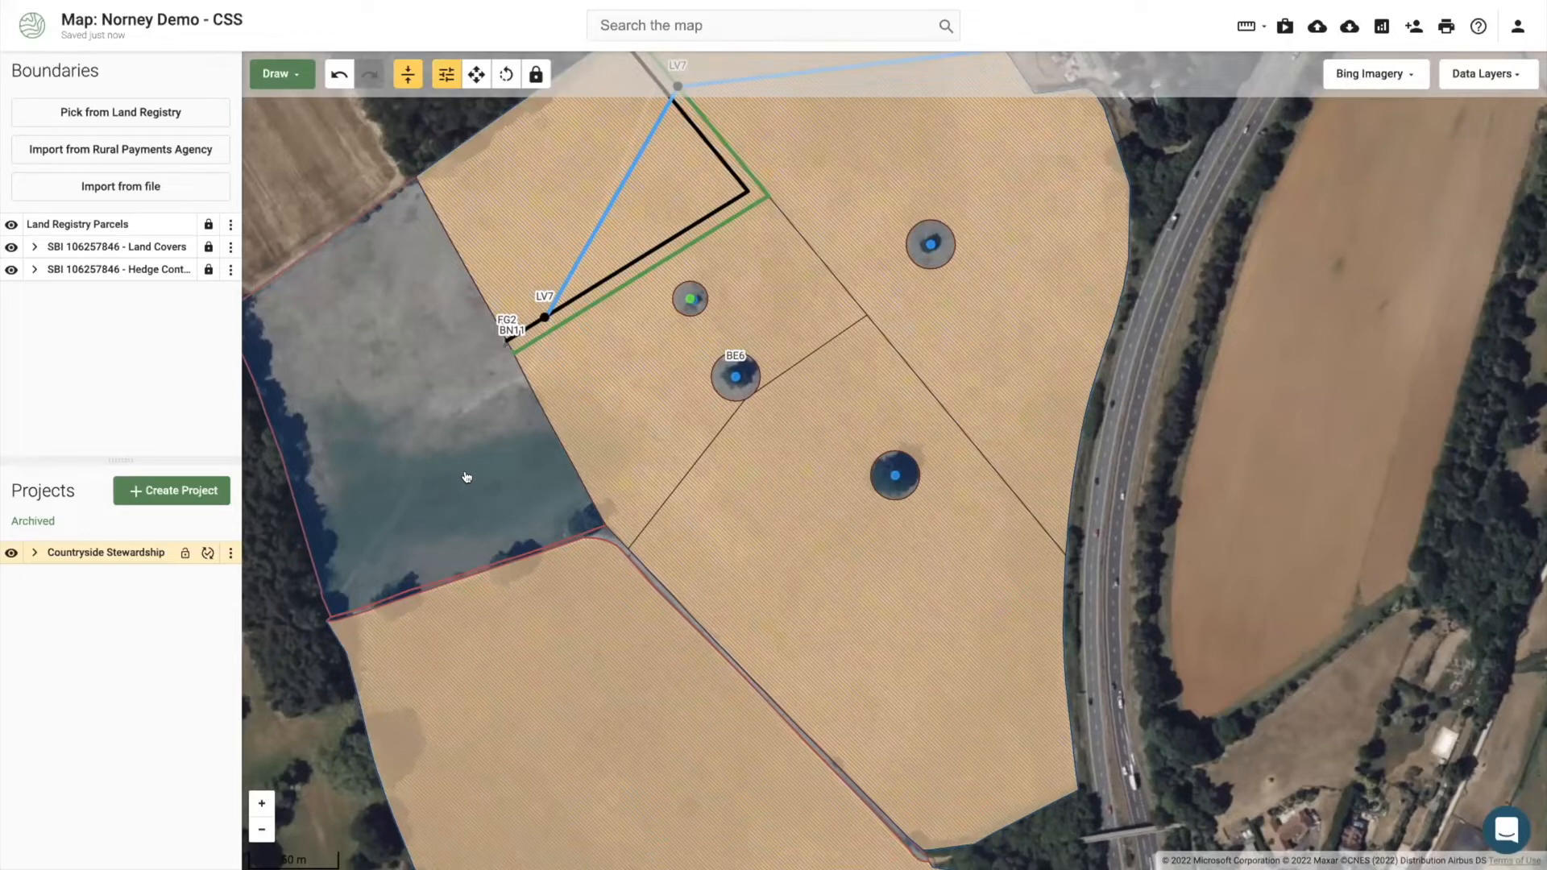
{"action": "scroll", "coordinate": [466, 477], "scroll_direction": "down", "scroll_amount": 1}
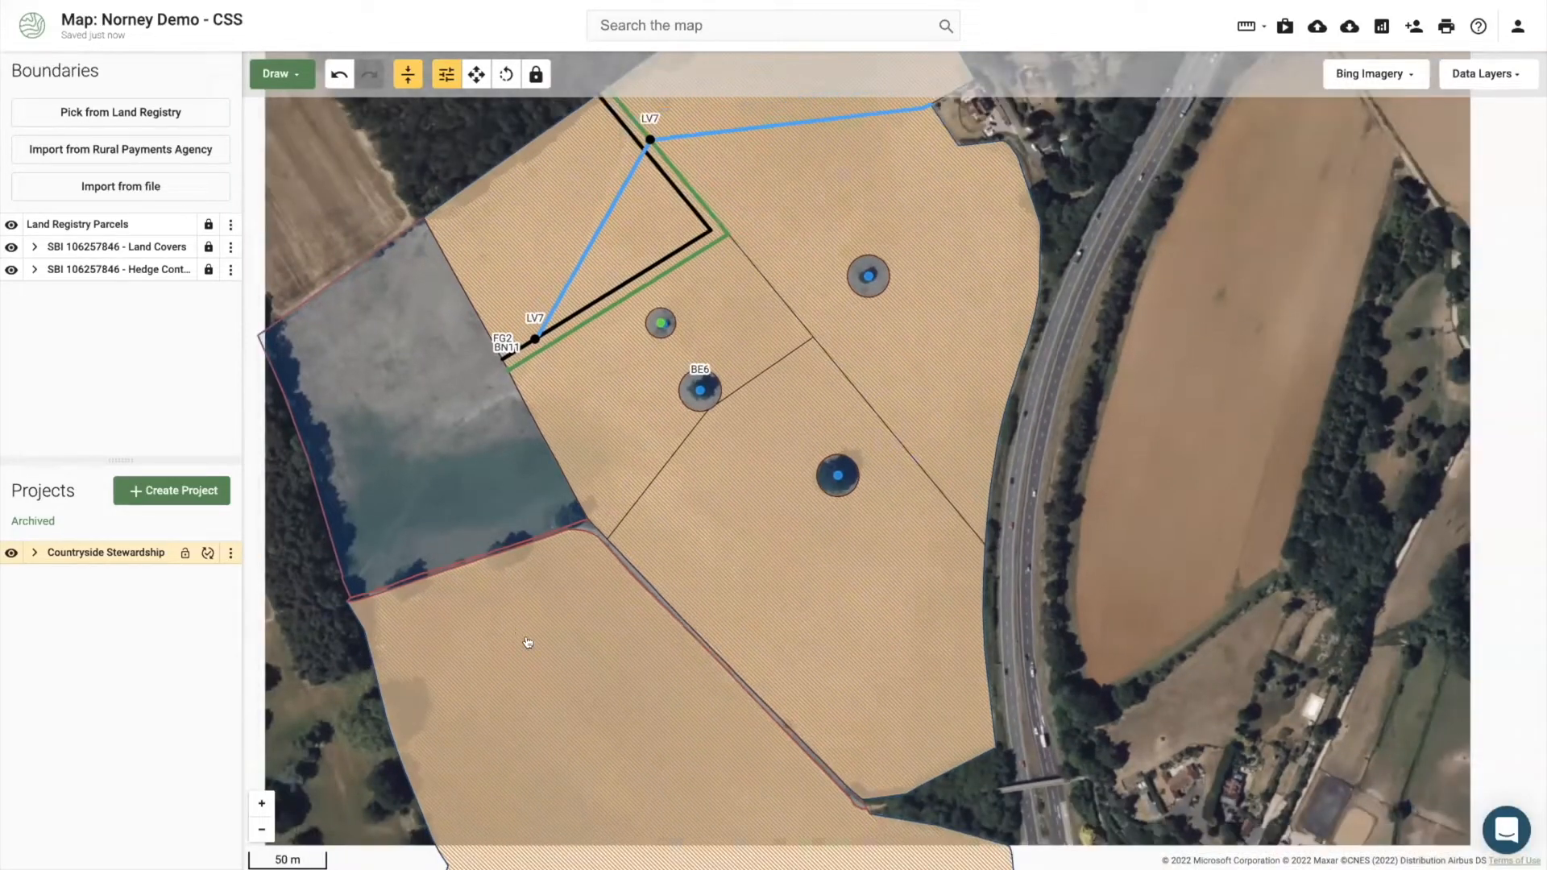
{"action": "left_click_drag", "start_coordinate": [556, 667], "coordinate": [567, 635]}
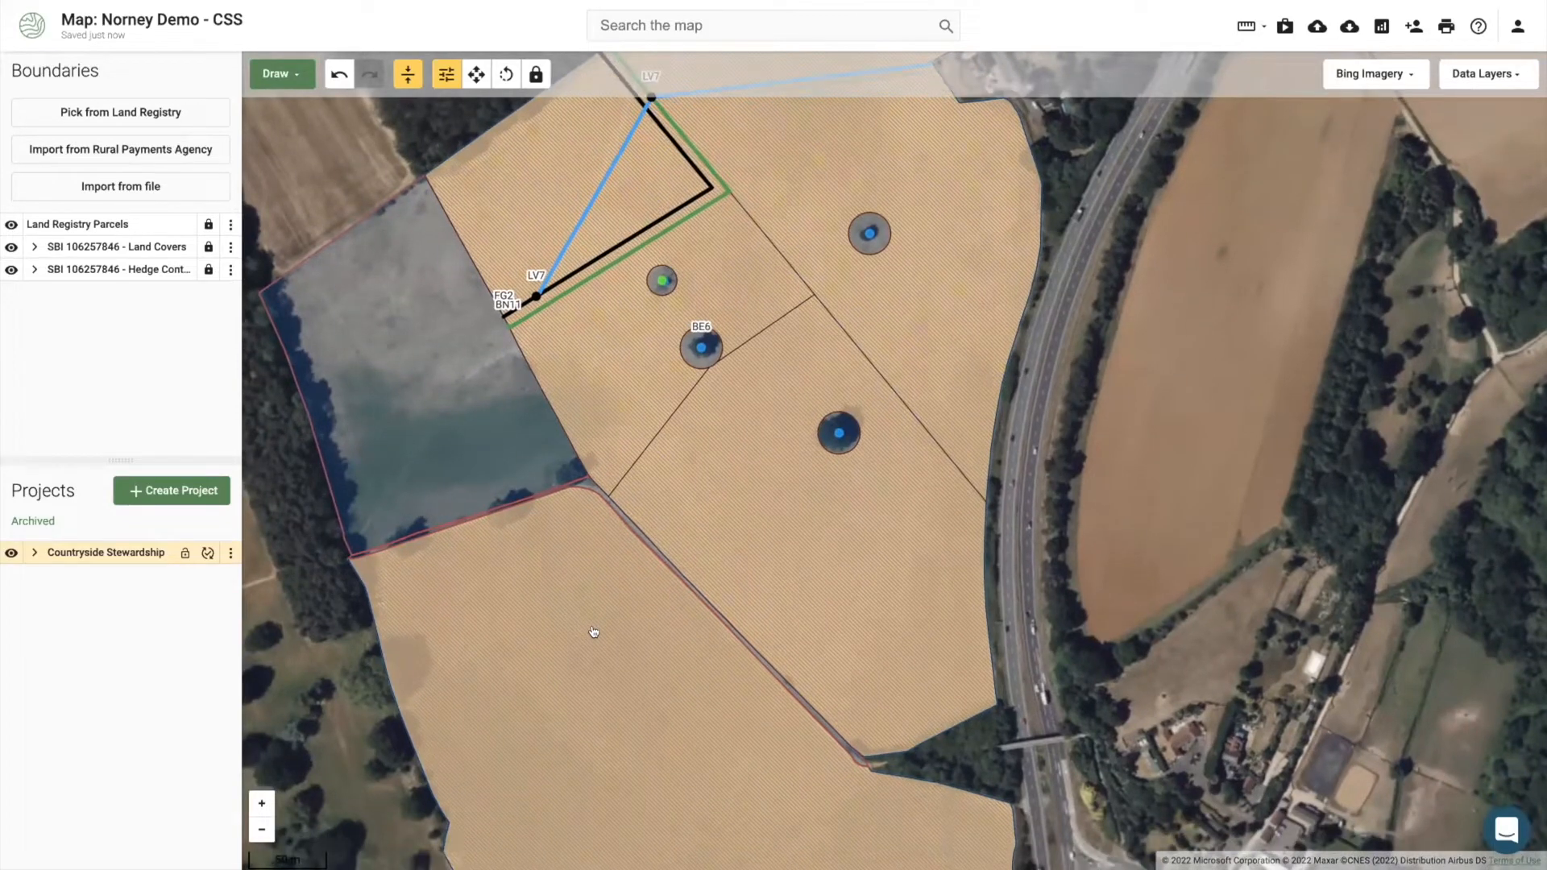
{"action": "scroll", "coordinate": [594, 631], "scroll_direction": "down", "scroll_amount": 2}
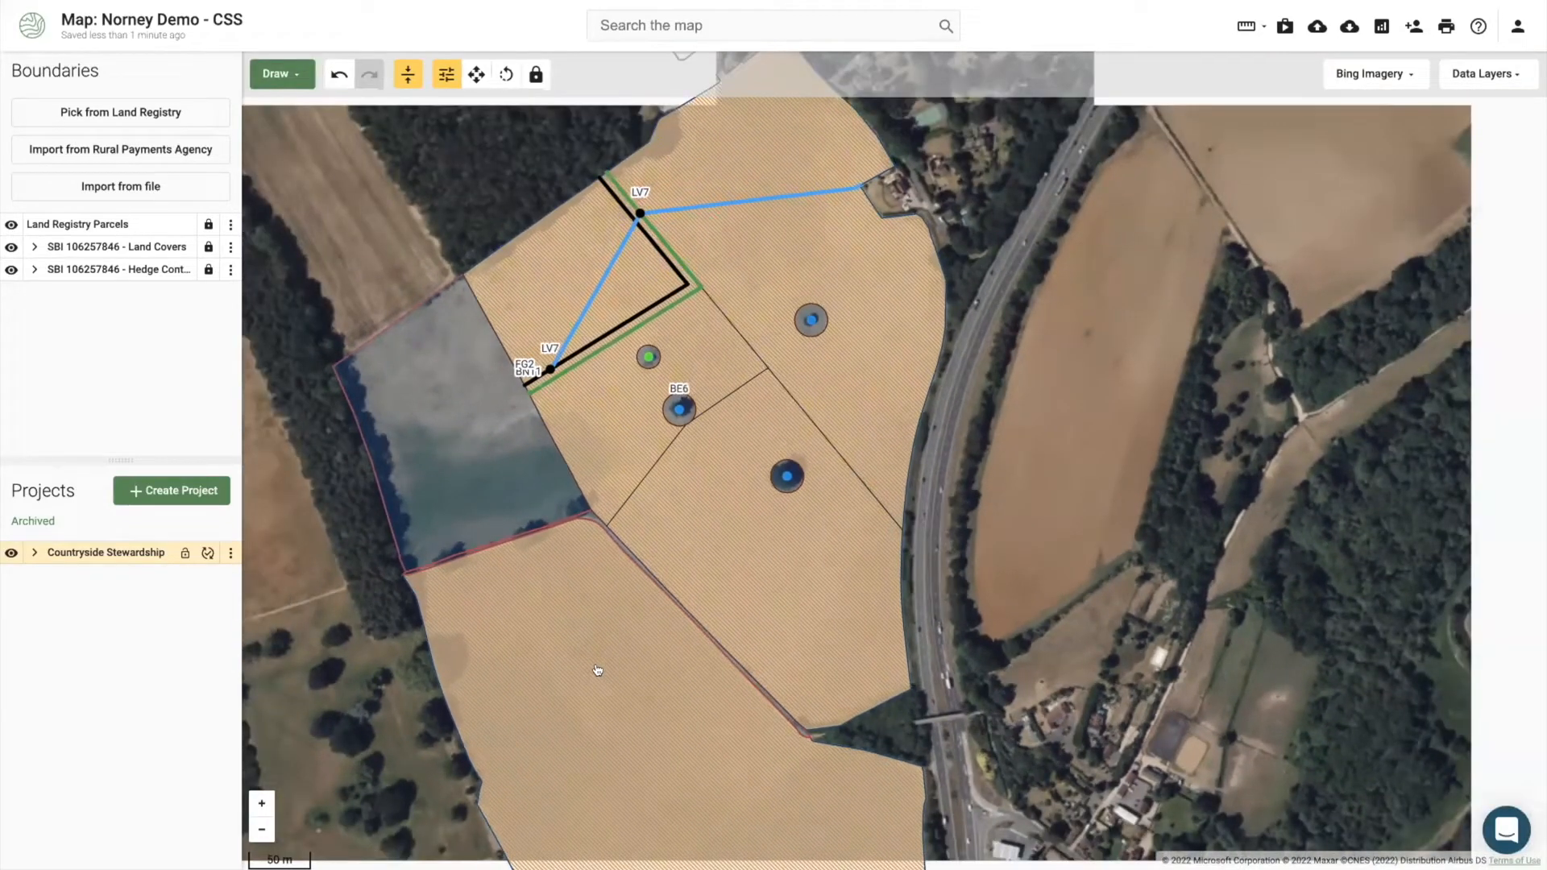
{"action": "left_click_drag", "start_coordinate": [596, 645], "coordinate": [608, 582]}
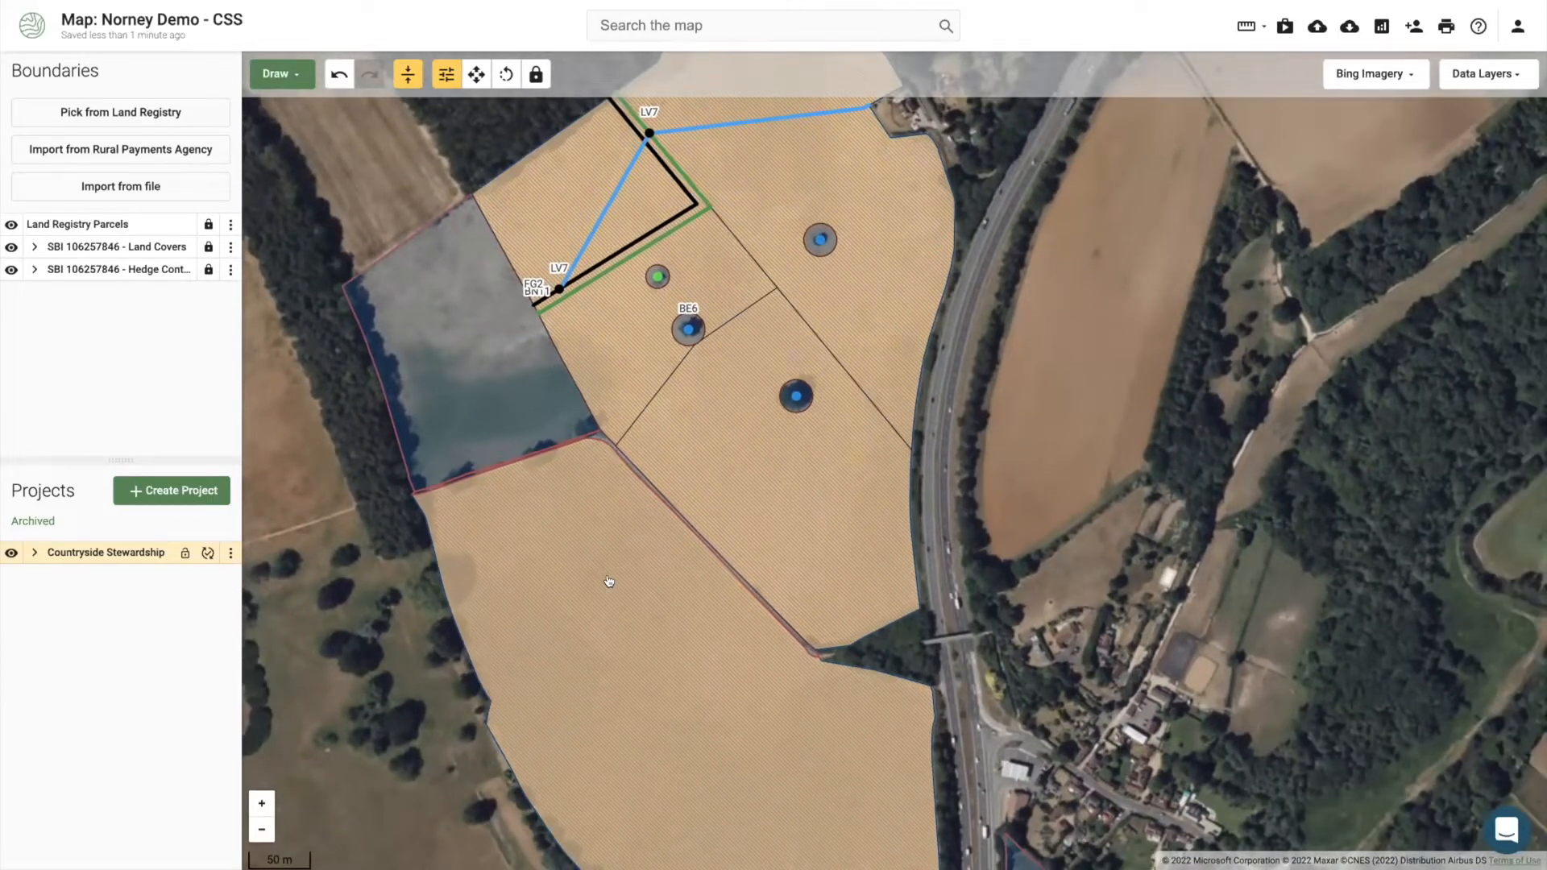
{"action": "scroll", "coordinate": [609, 582], "scroll_direction": "down", "scroll_amount": 1}
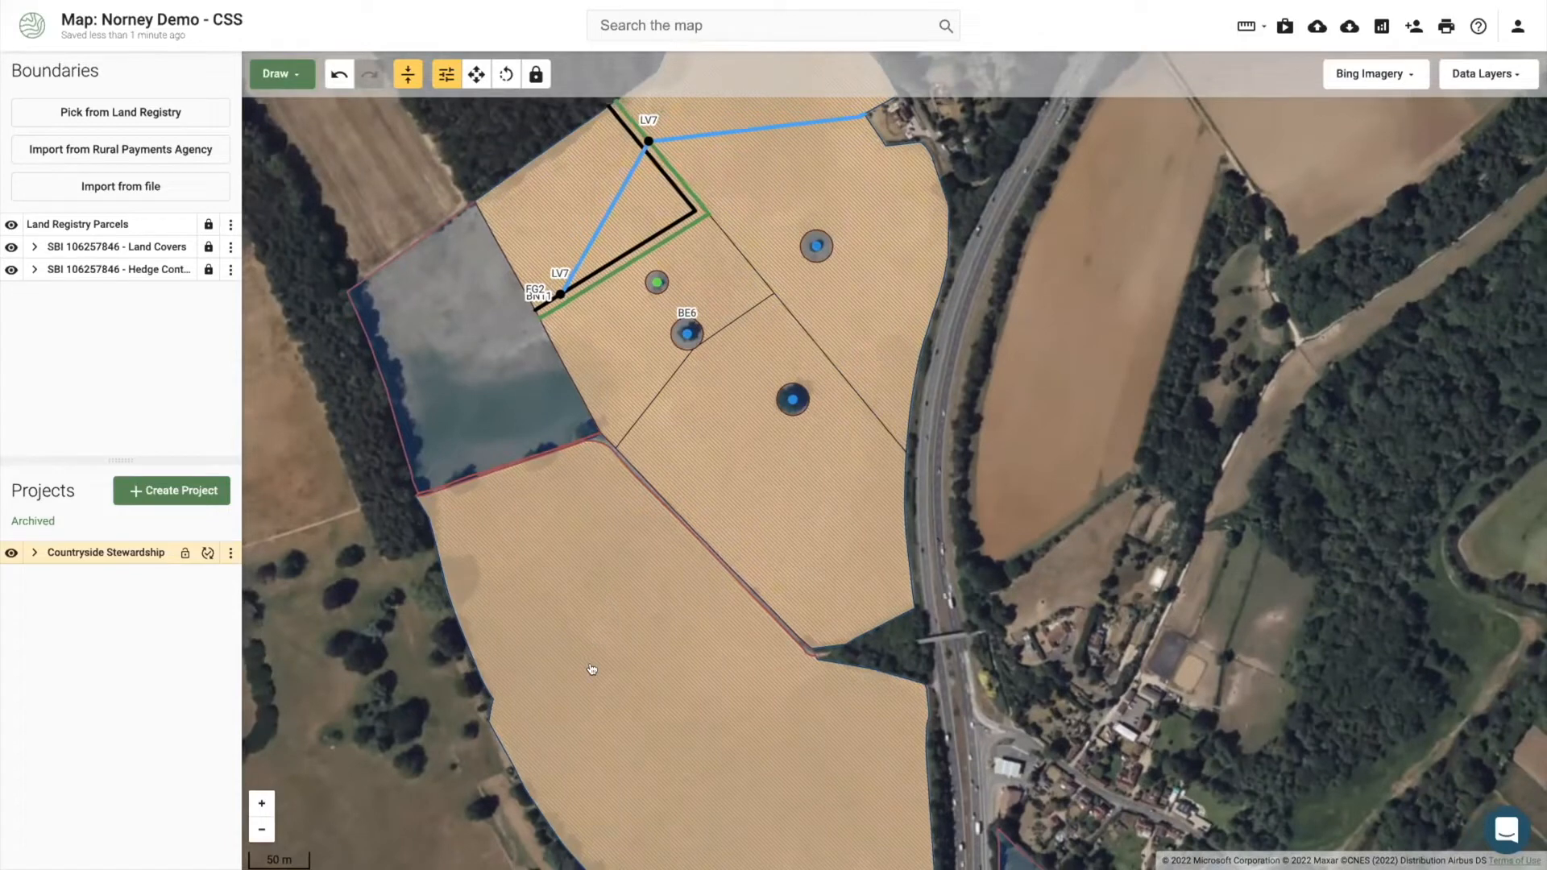
{"action": "left_click_drag", "start_coordinate": [601, 628], "coordinate": [631, 532]}
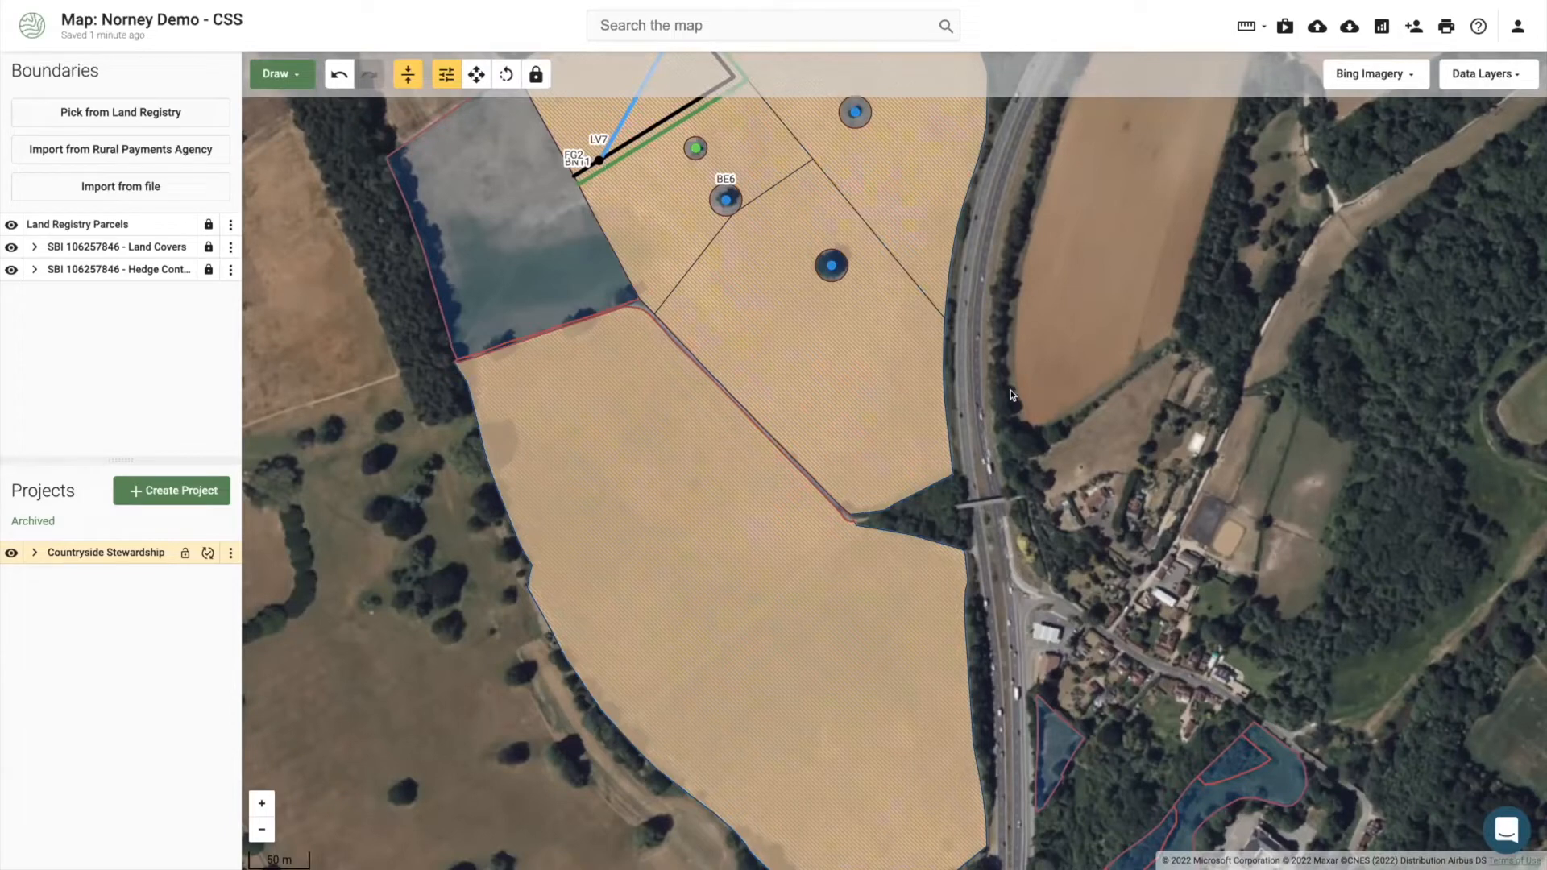
Step: Check that the 13.69 ha field is coded GS4 Legume and herb-rich swards, then deselect it
{"action": "left_click", "coordinate": [735, 506]}
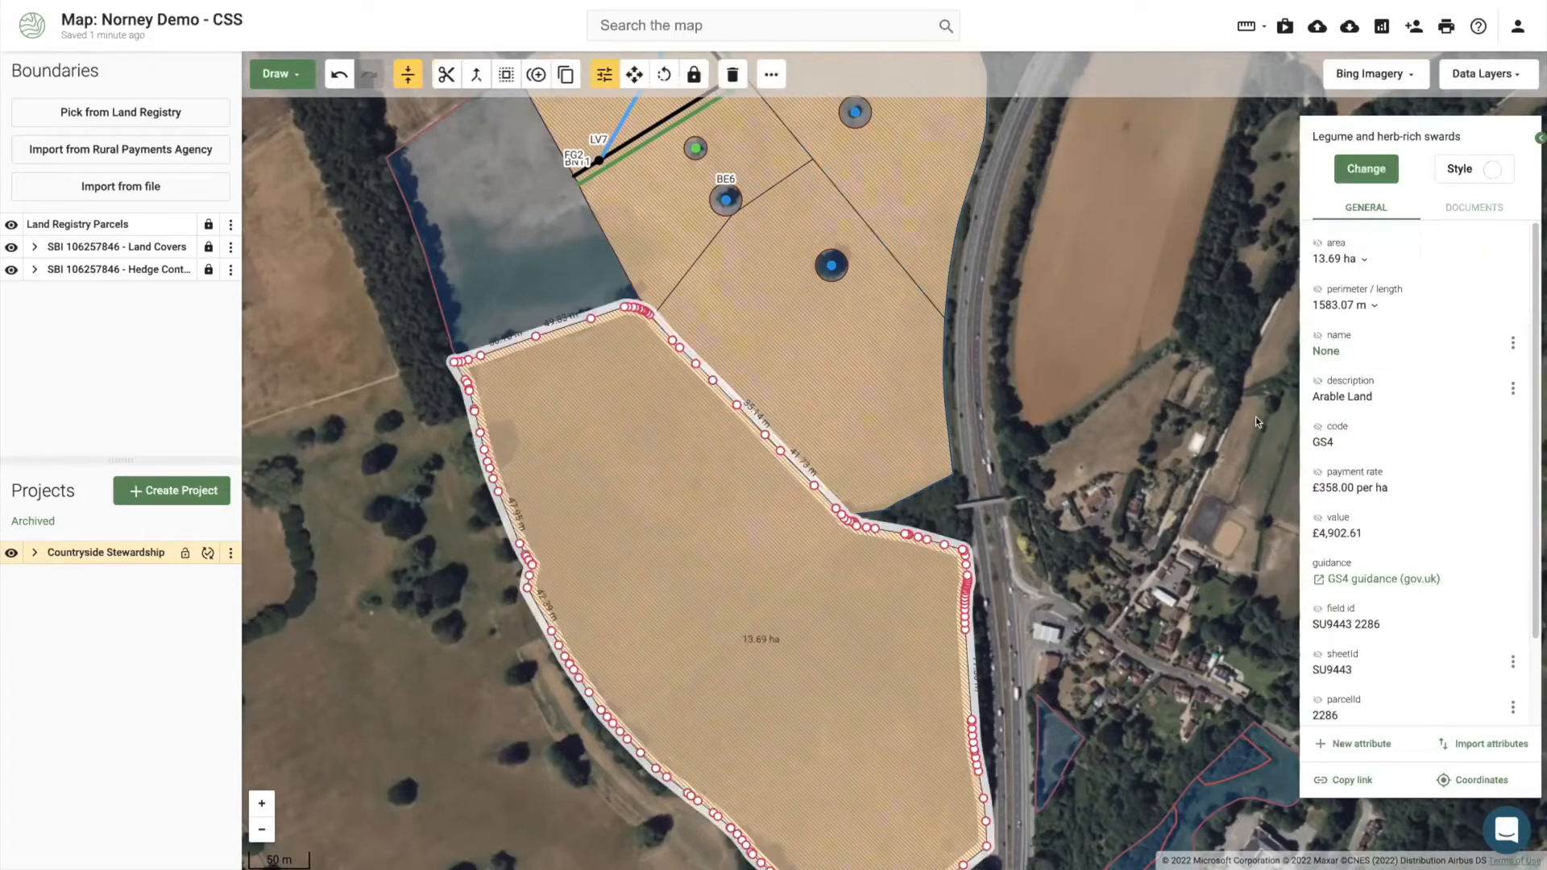
{"action": "left_click", "coordinate": [1115, 482]}
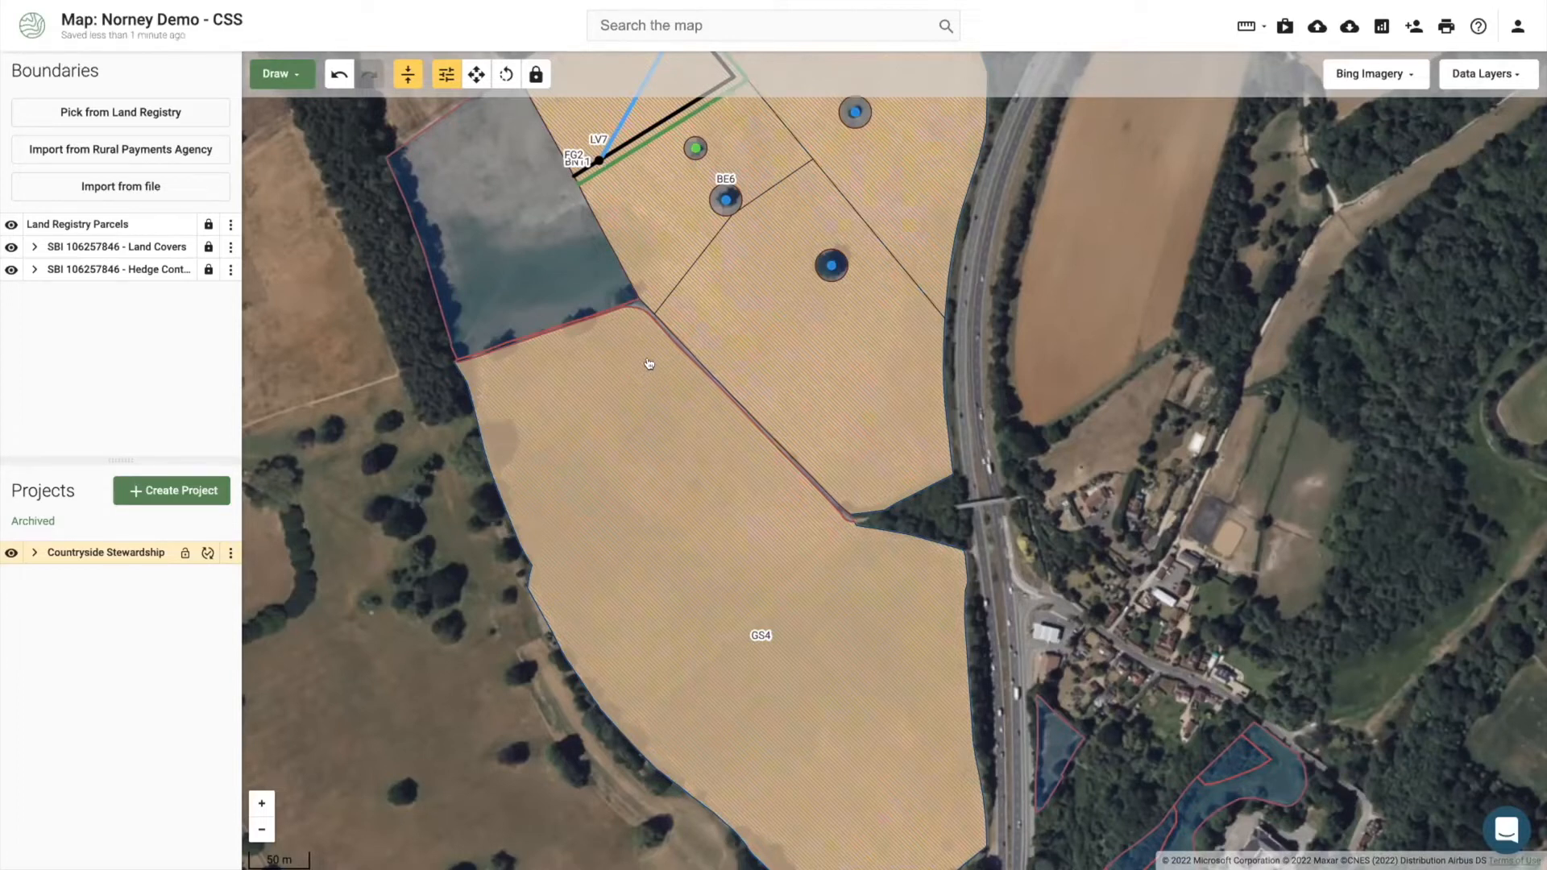
{"action": "left_click_drag", "start_coordinate": [654, 370], "coordinate": [660, 386]}
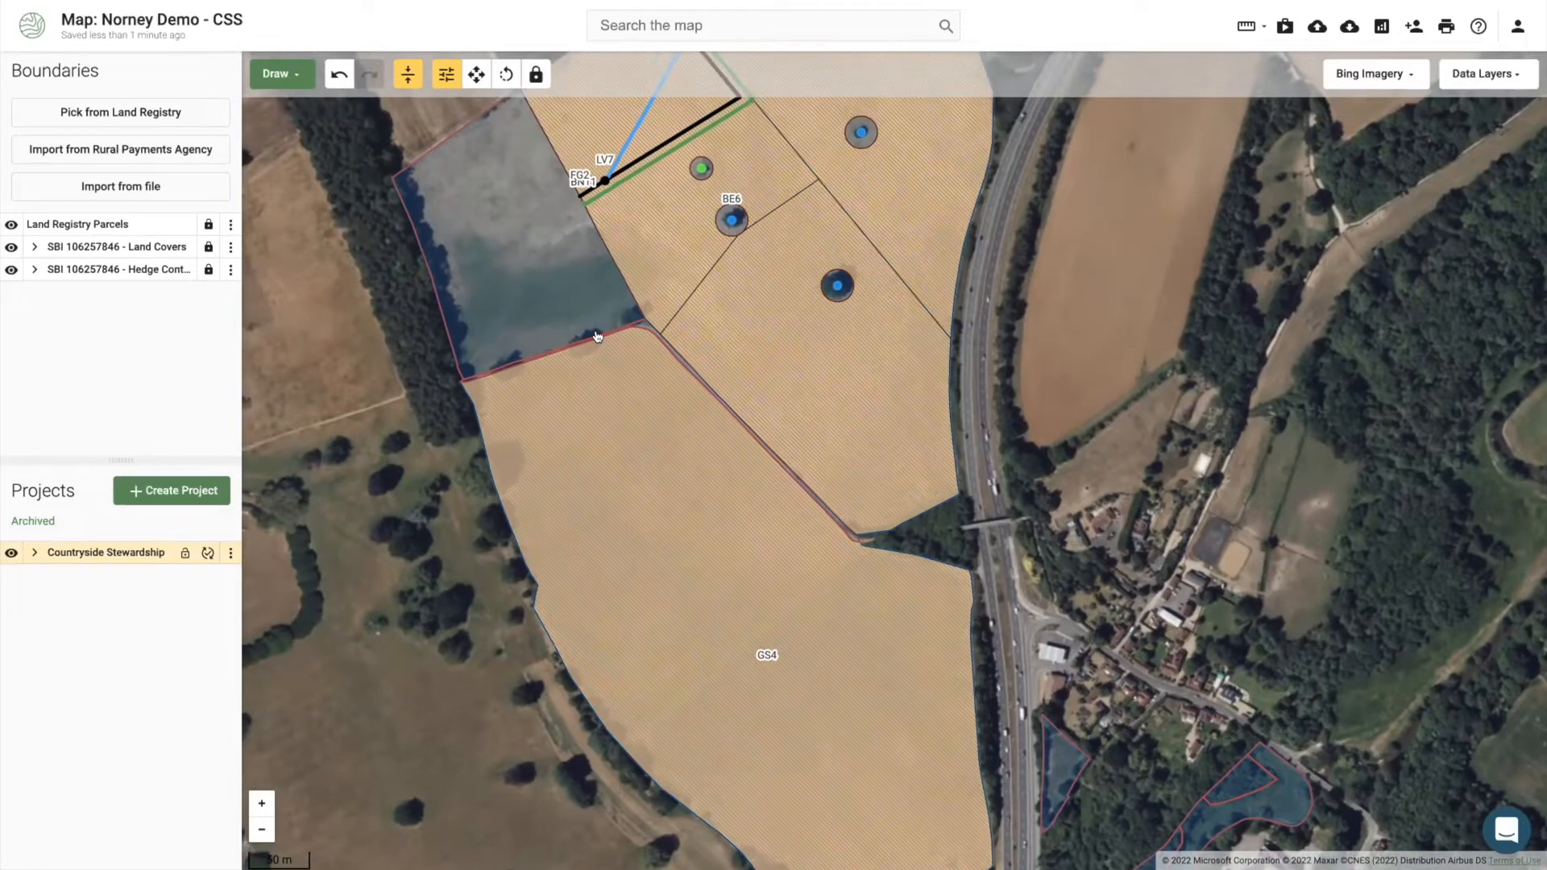
Step: Place three points along the parcel's lower edge and code them TE11 Tree surgery at £96.50 per unit
{"action": "left_click", "coordinate": [560, 304]}
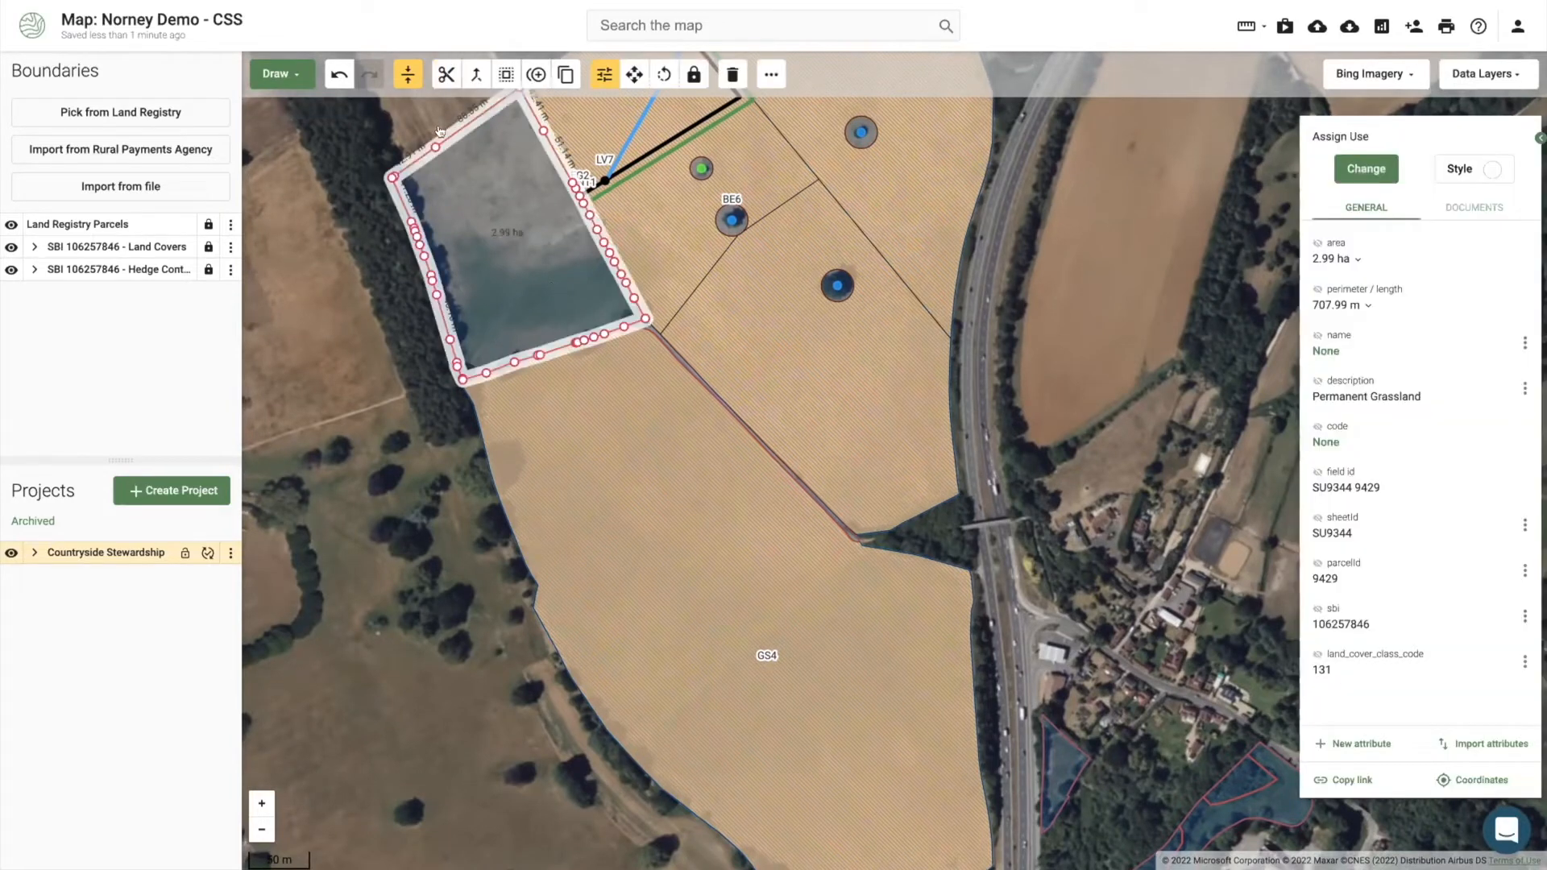
{"action": "left_click", "coordinate": [278, 75]}
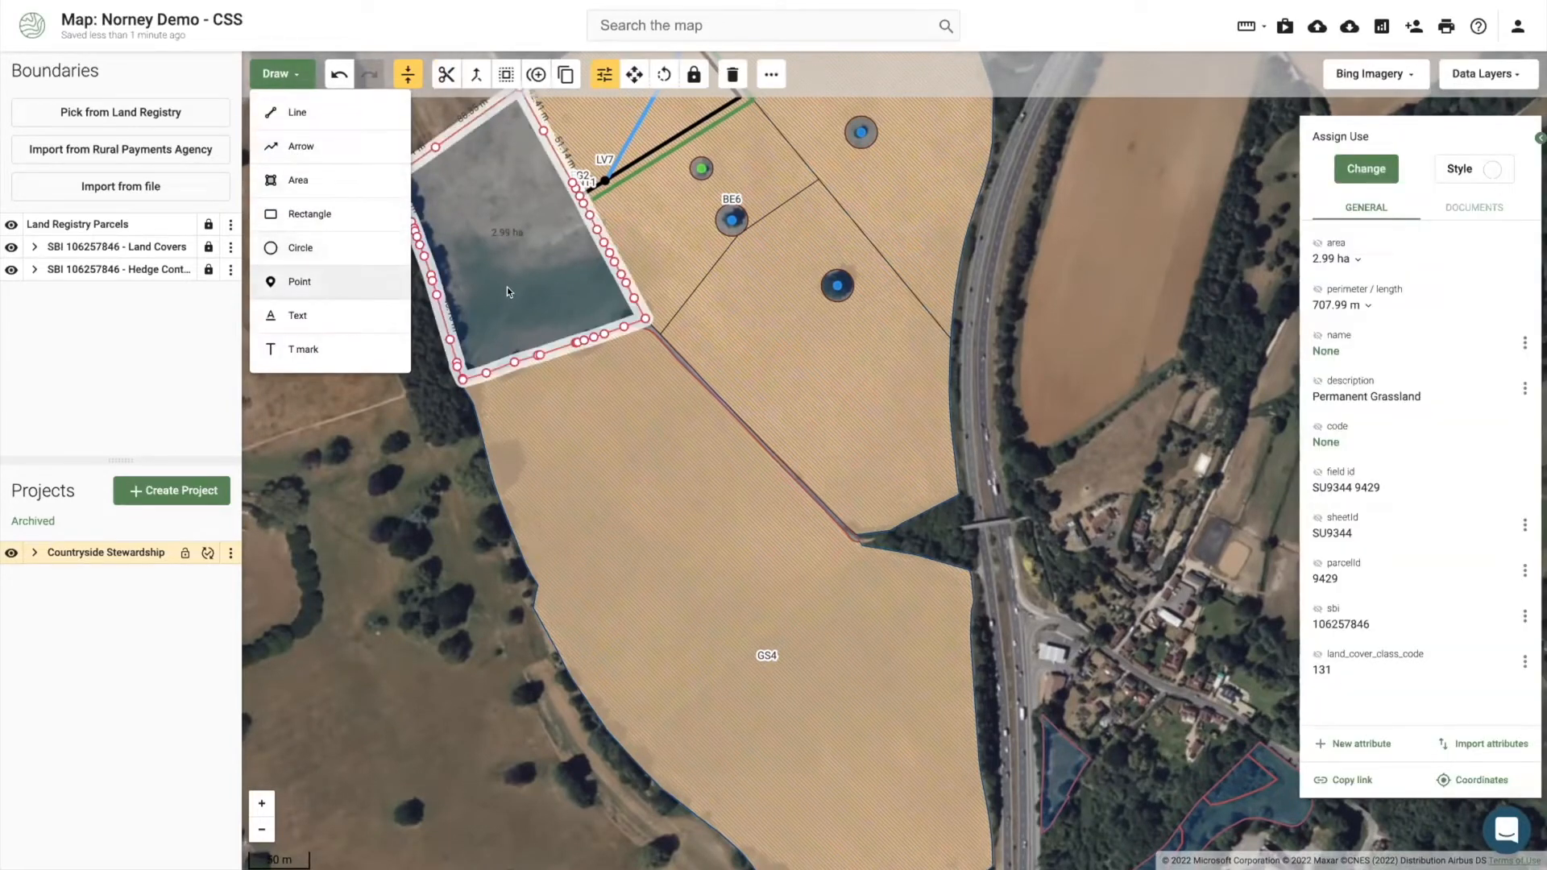
{"action": "left_click", "coordinate": [288, 279]}
{"action": "left_click", "coordinate": [633, 324]}
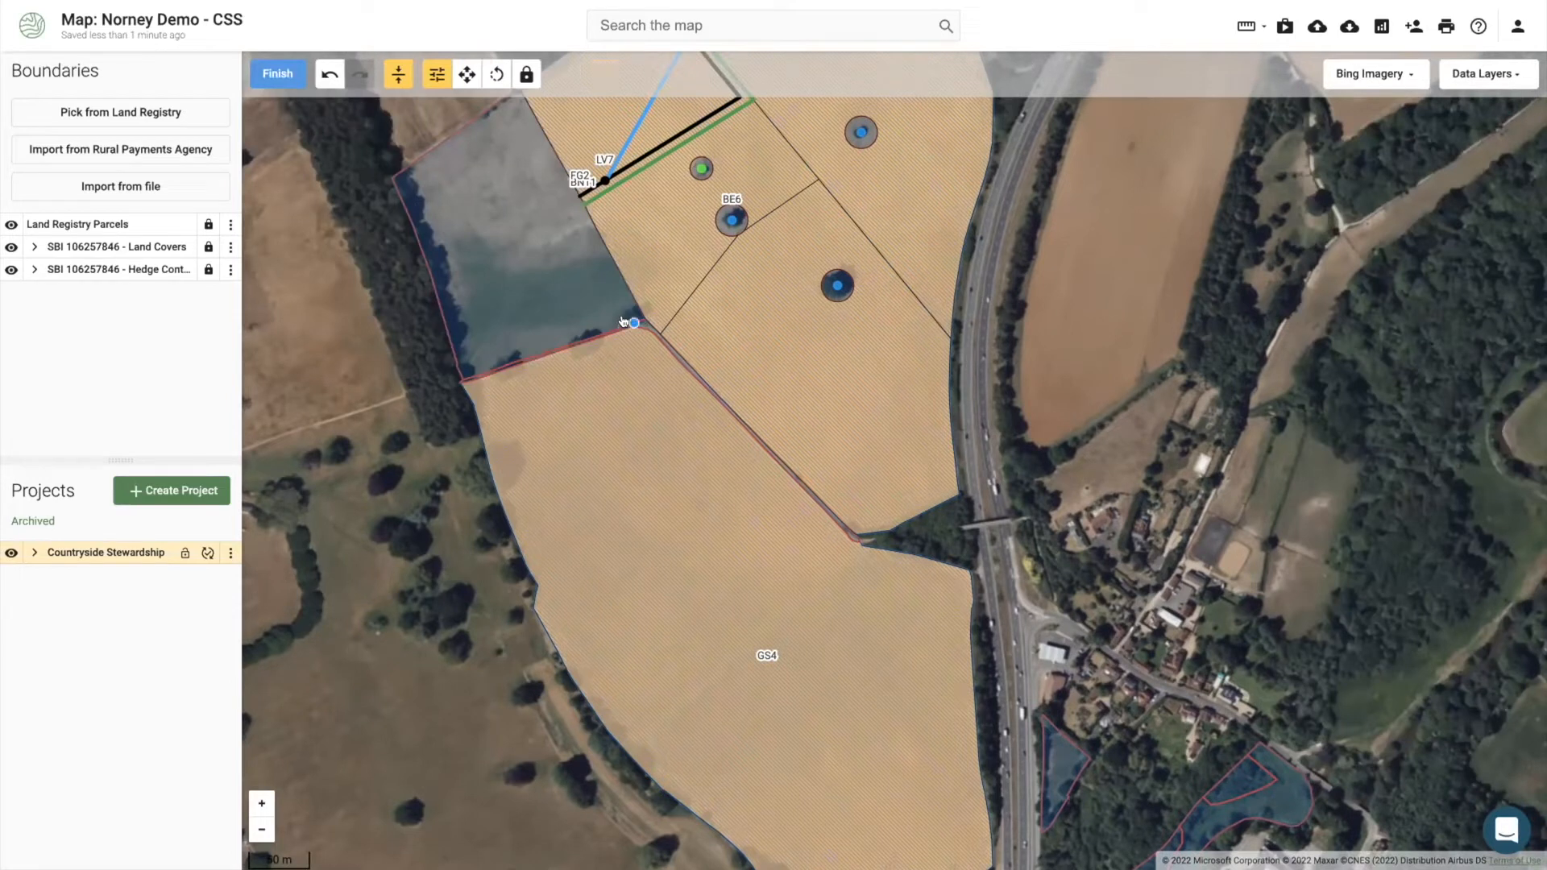
{"action": "left_click", "coordinate": [581, 340]}
{"action": "left_click", "coordinate": [493, 365]}
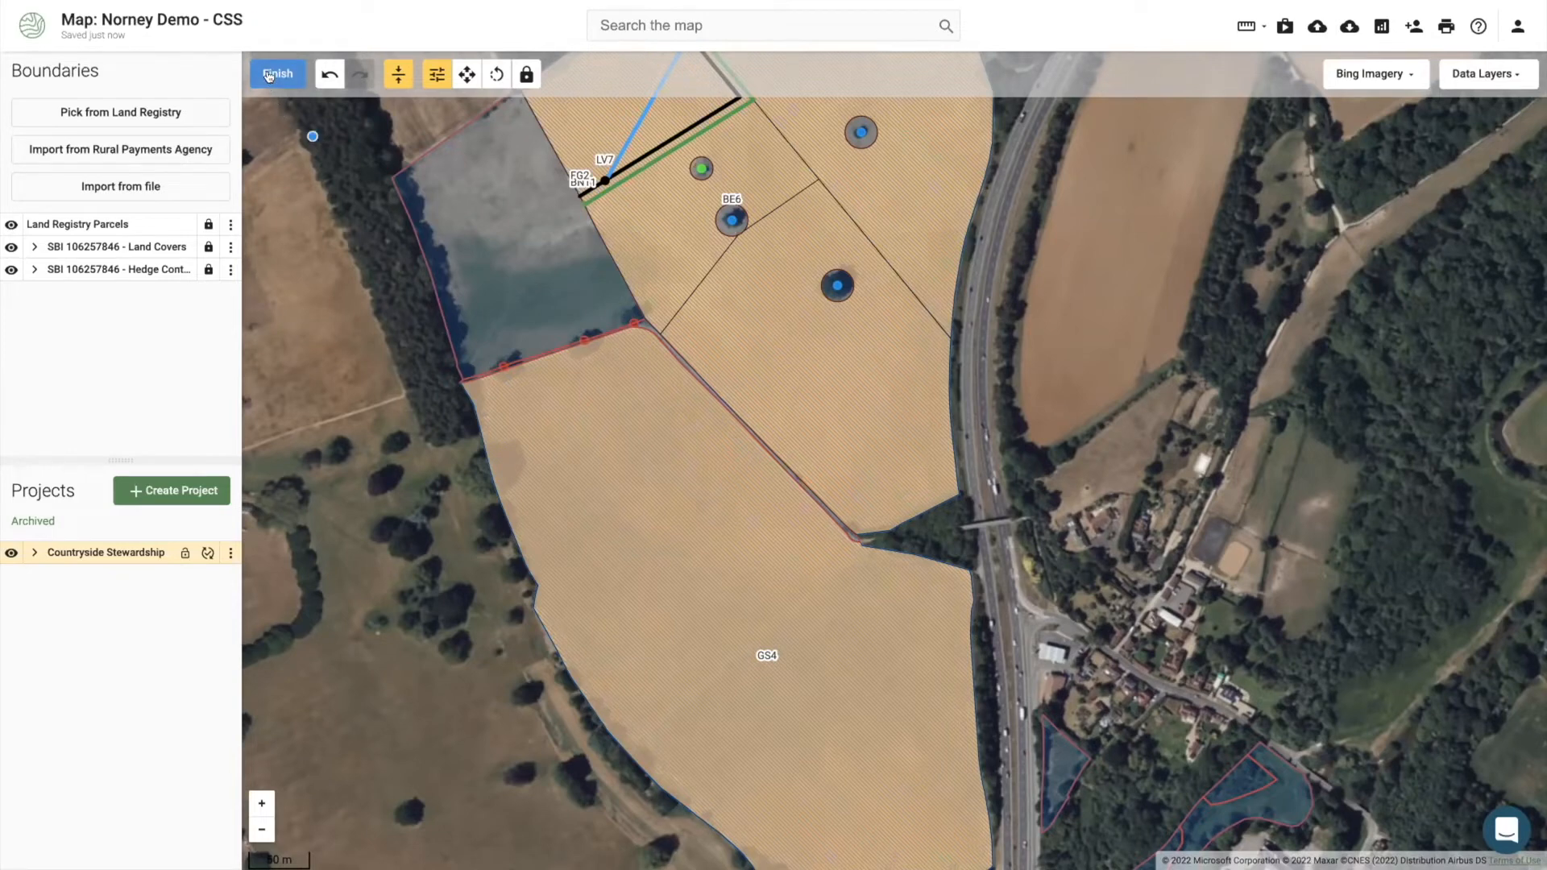
{"action": "left_click", "coordinate": [270, 75]}
{"action": "left_click", "coordinate": [1373, 164]}
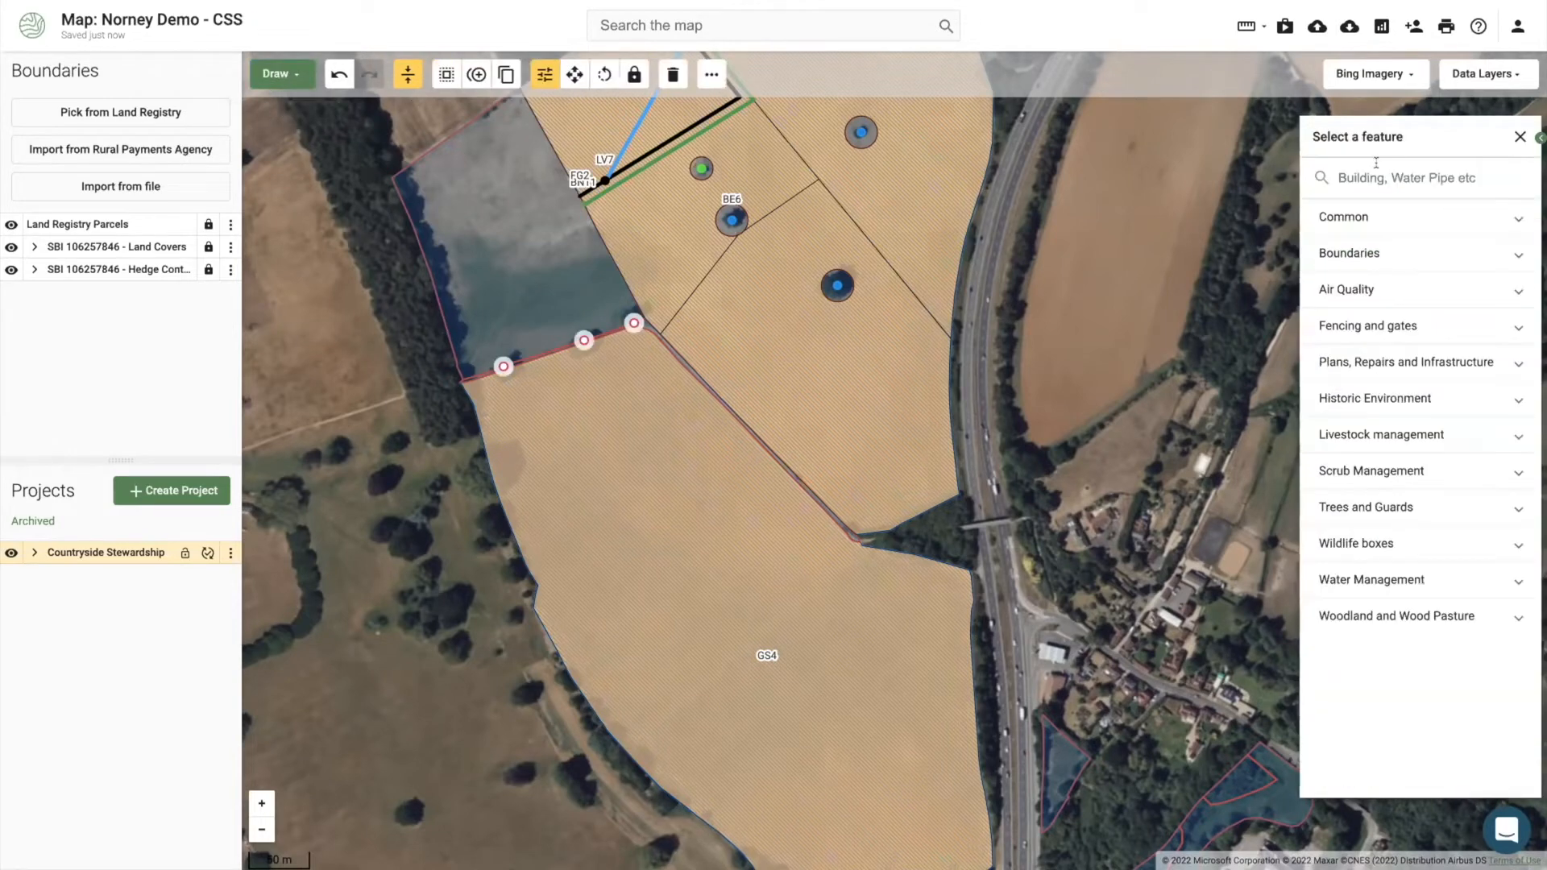
{"action": "type", "text": "tree"}
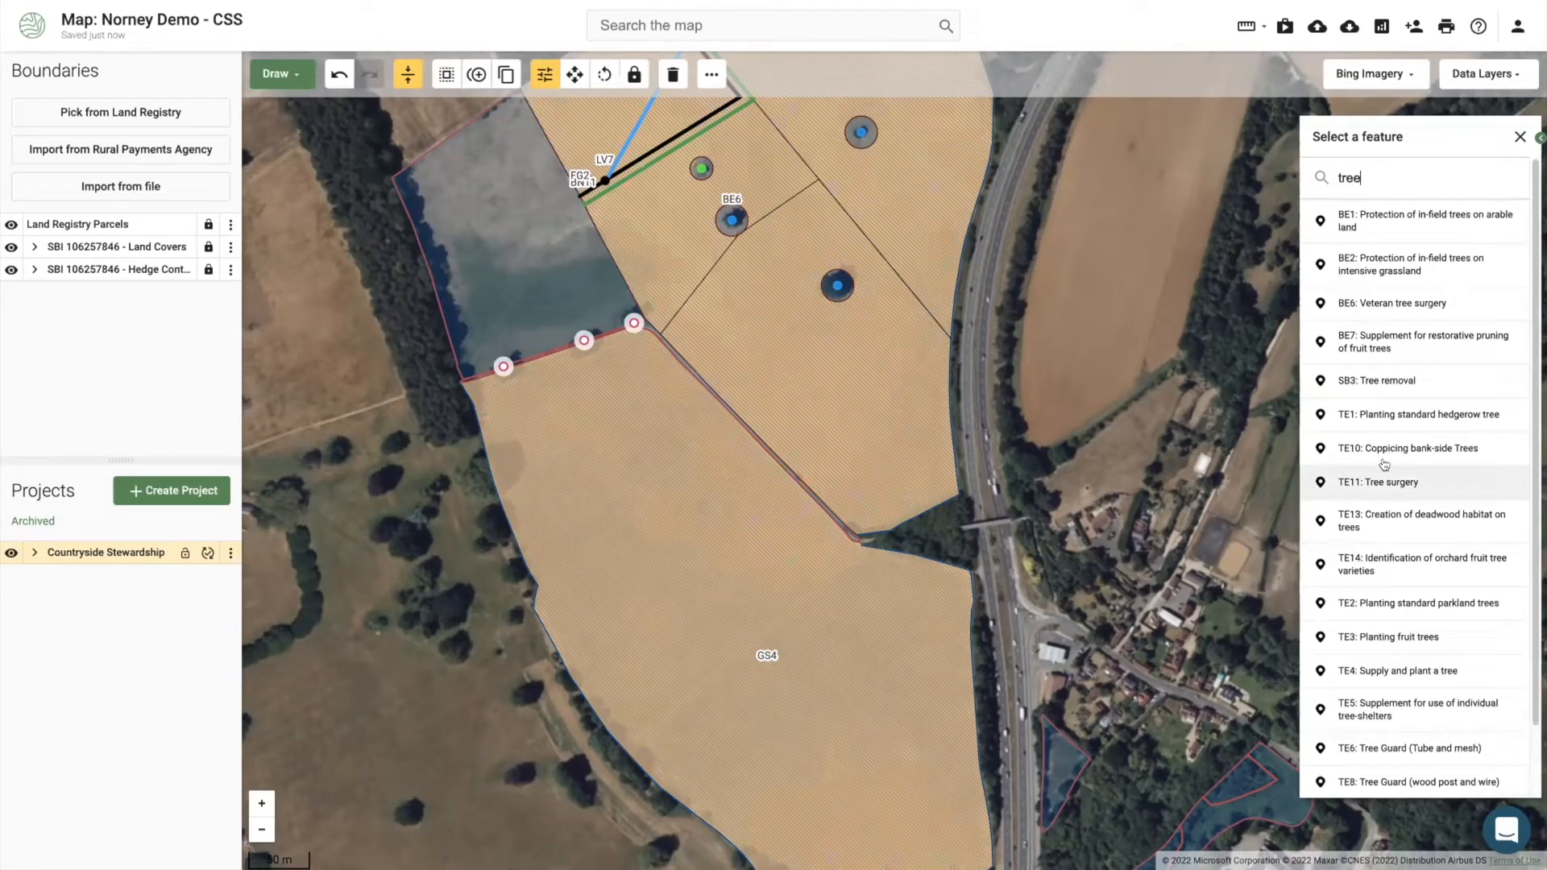
{"action": "left_click", "coordinate": [1391, 482]}
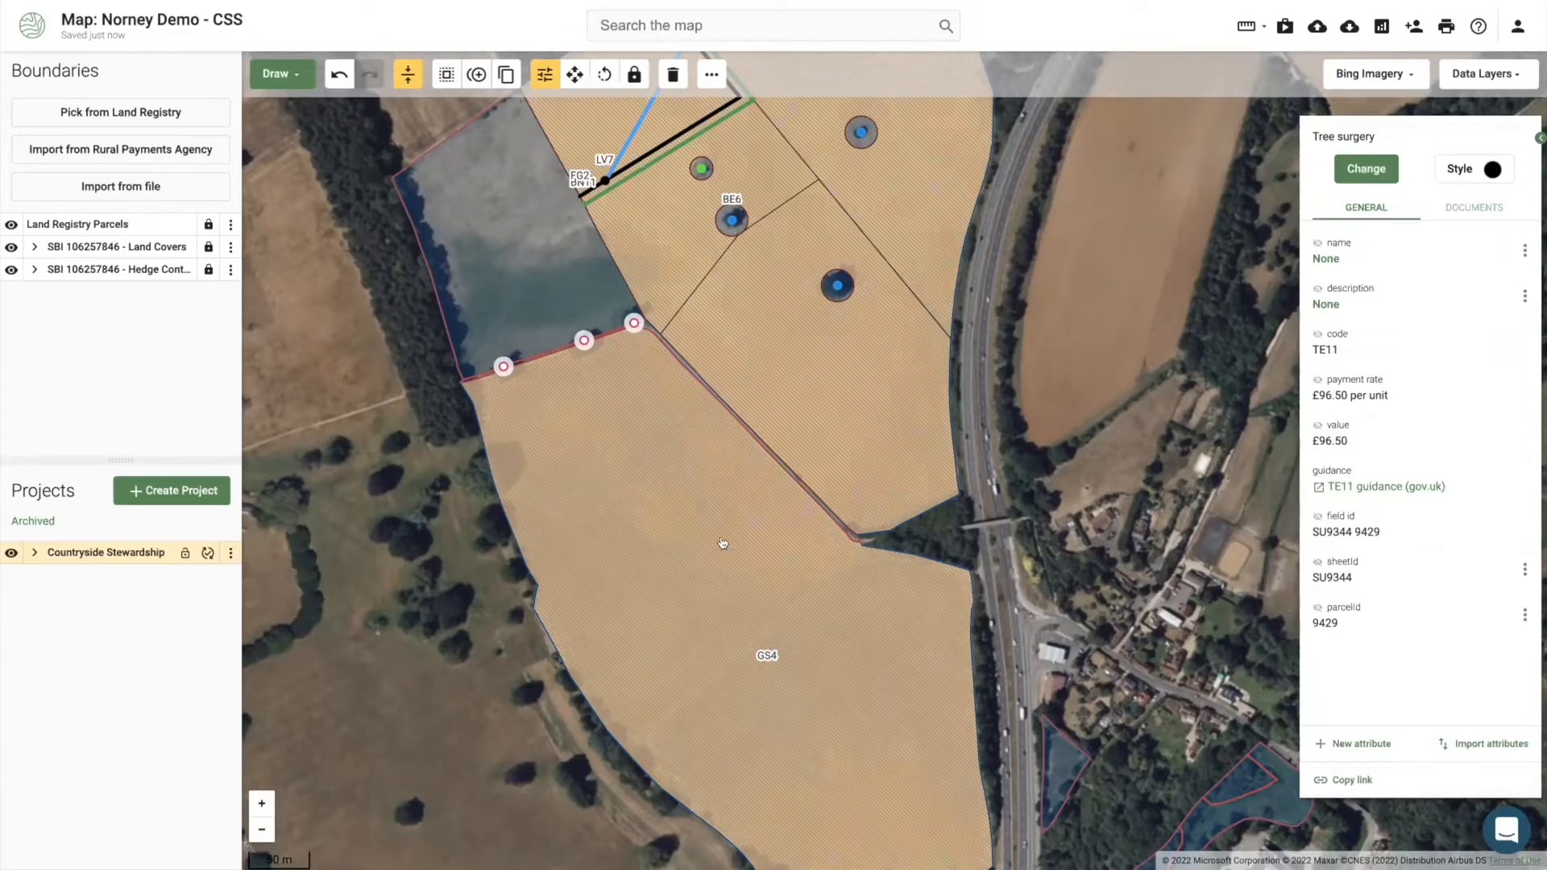
{"action": "left_click_drag", "start_coordinate": [739, 597], "coordinate": [590, 377]}
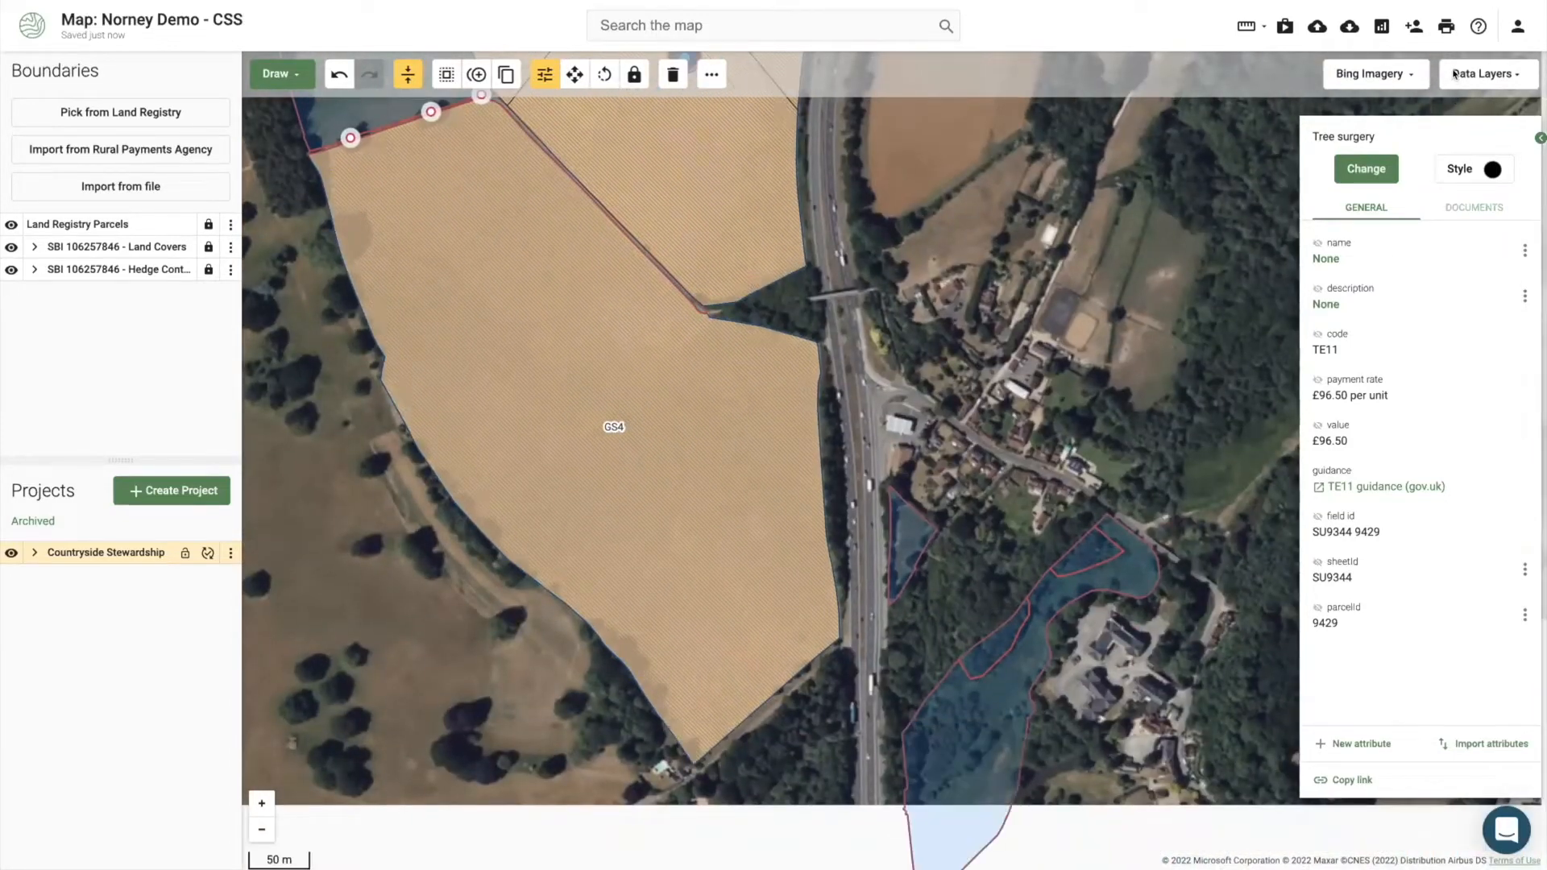
Step: Search the data layers for 'flood' and switch on the Floodzone 2 overlay, then deselect the points
{"action": "left_click", "coordinate": [1464, 72]}
{"action": "type", "text": "water"}
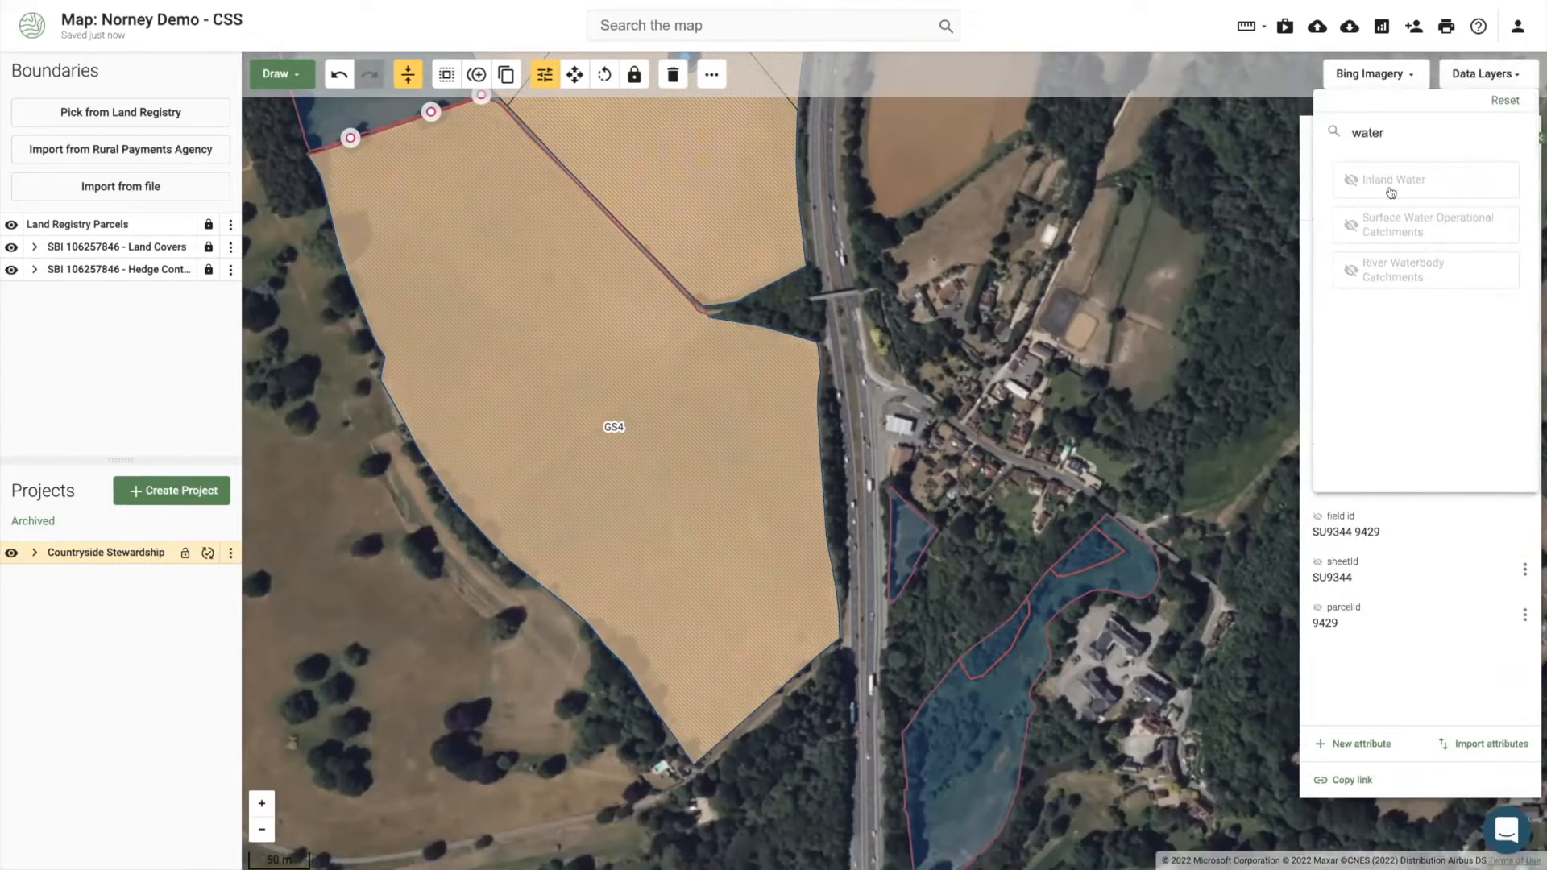
{"action": "double_click", "coordinate": [1369, 132]}
{"action": "type", "text": "flood"}
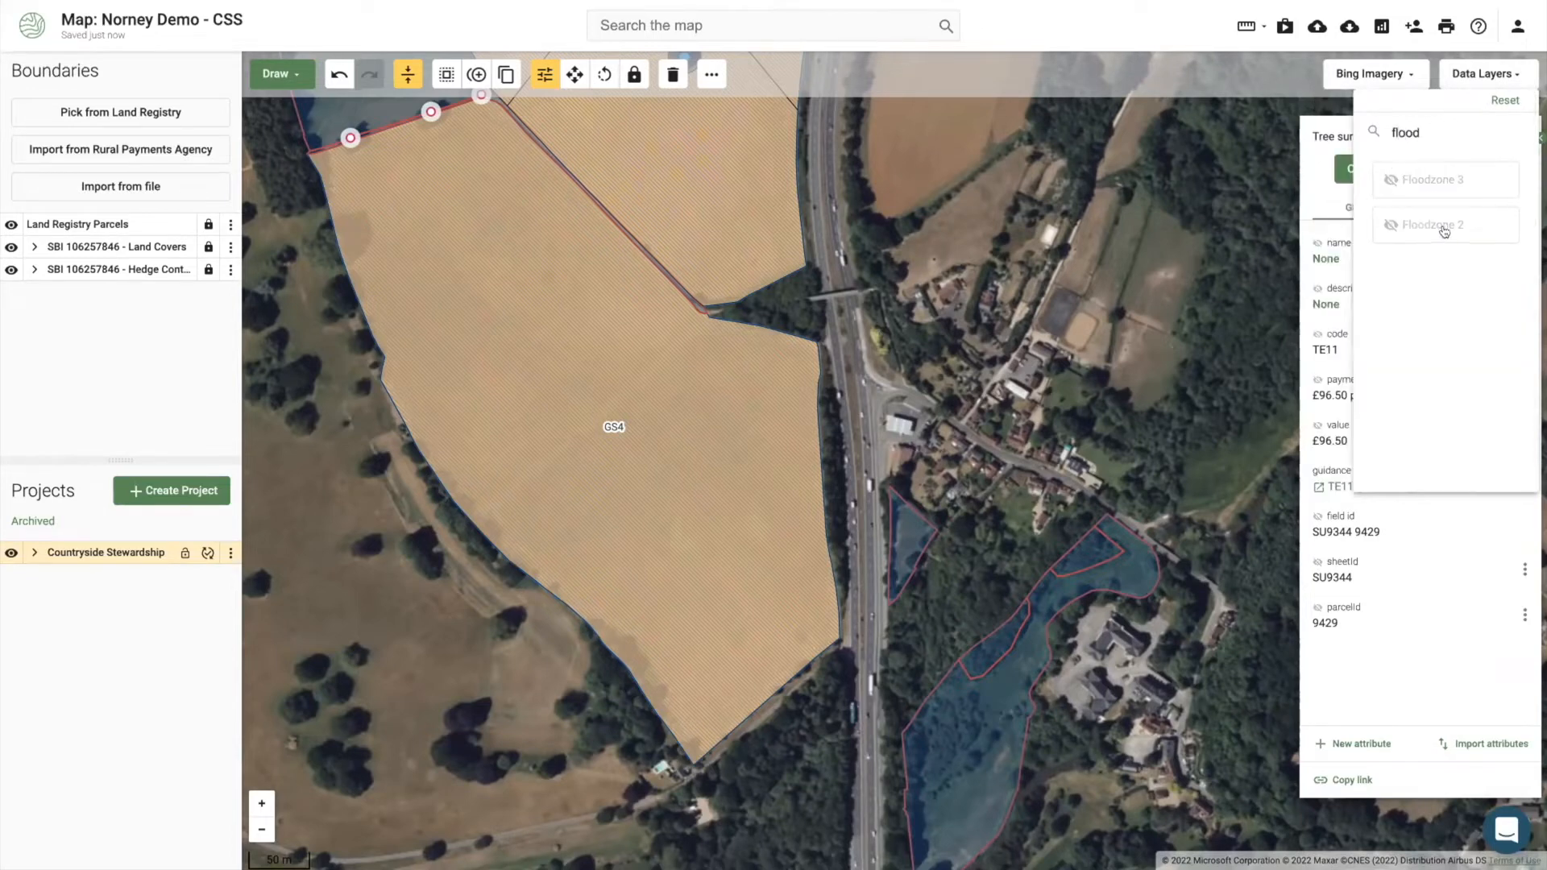
{"action": "left_click", "coordinate": [1443, 225]}
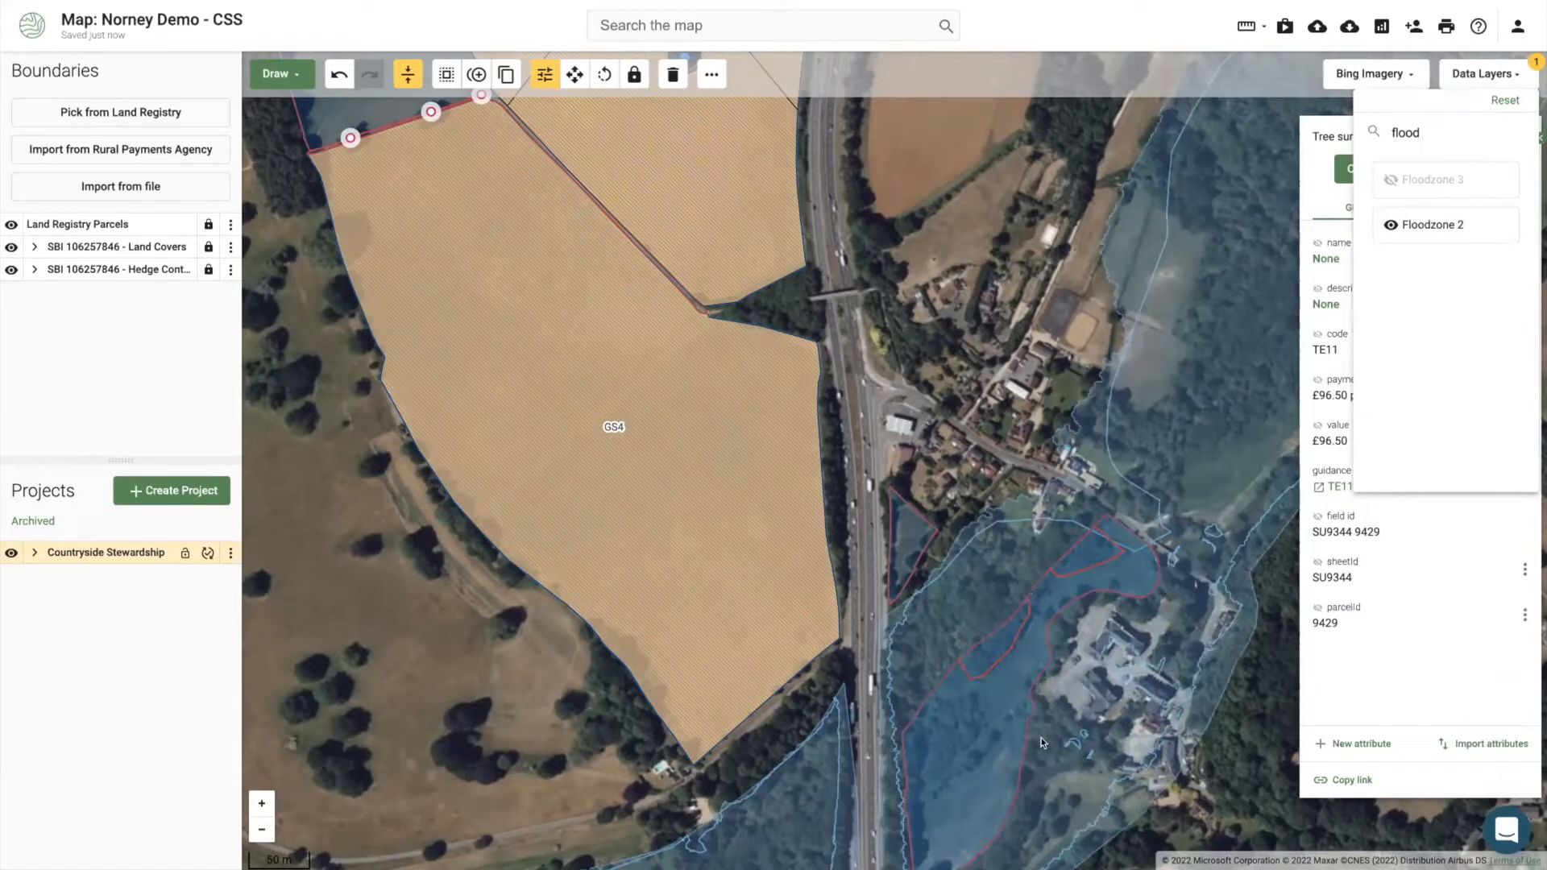
{"action": "left_click", "coordinate": [1013, 598]}
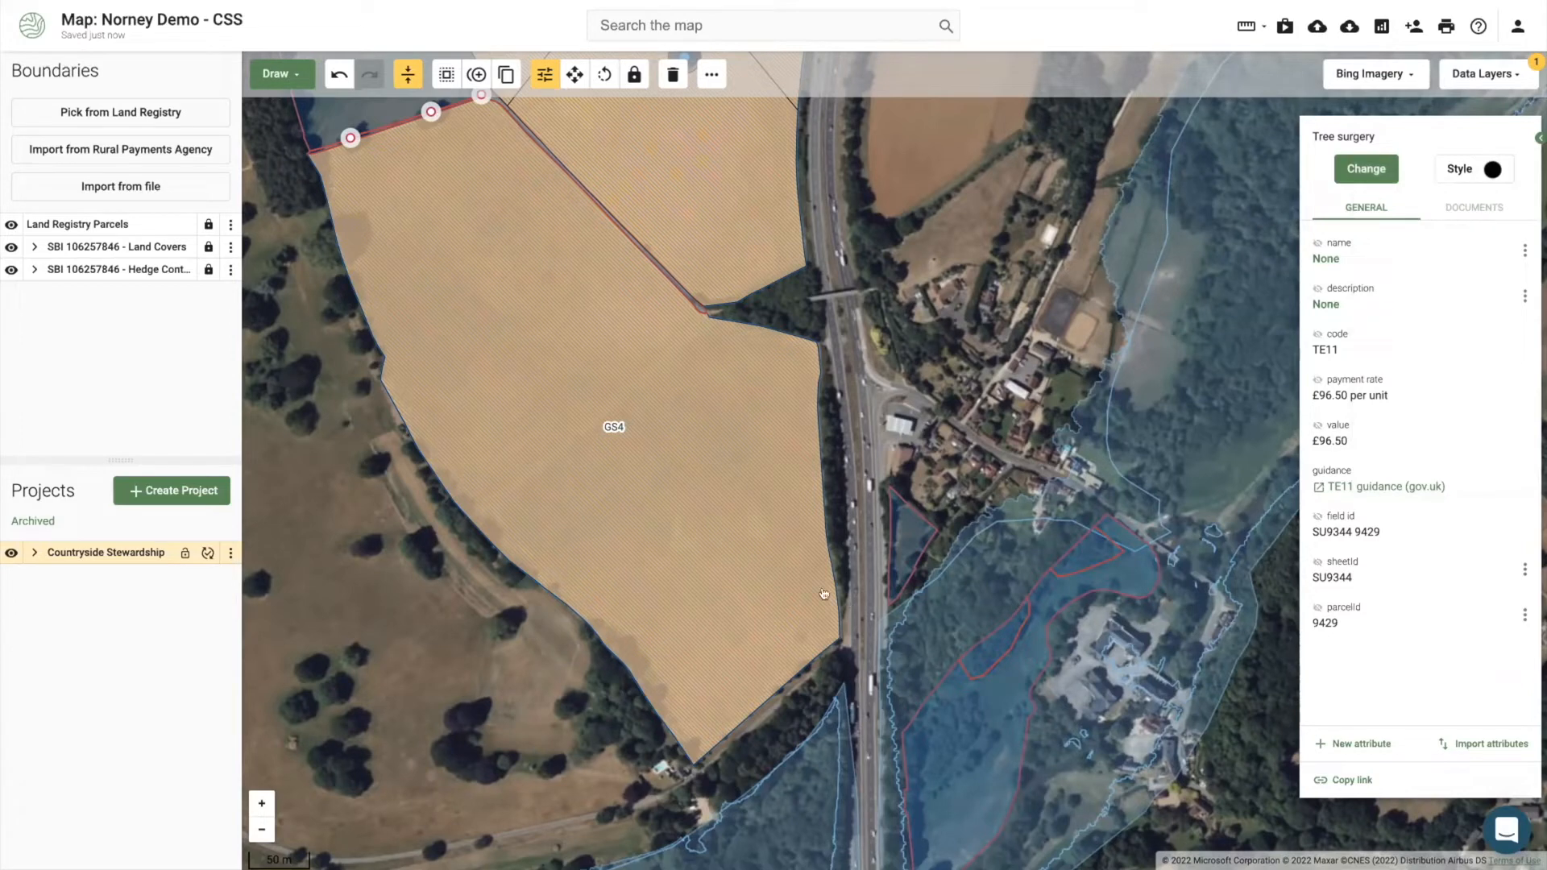
{"action": "left_click", "coordinate": [511, 675]}
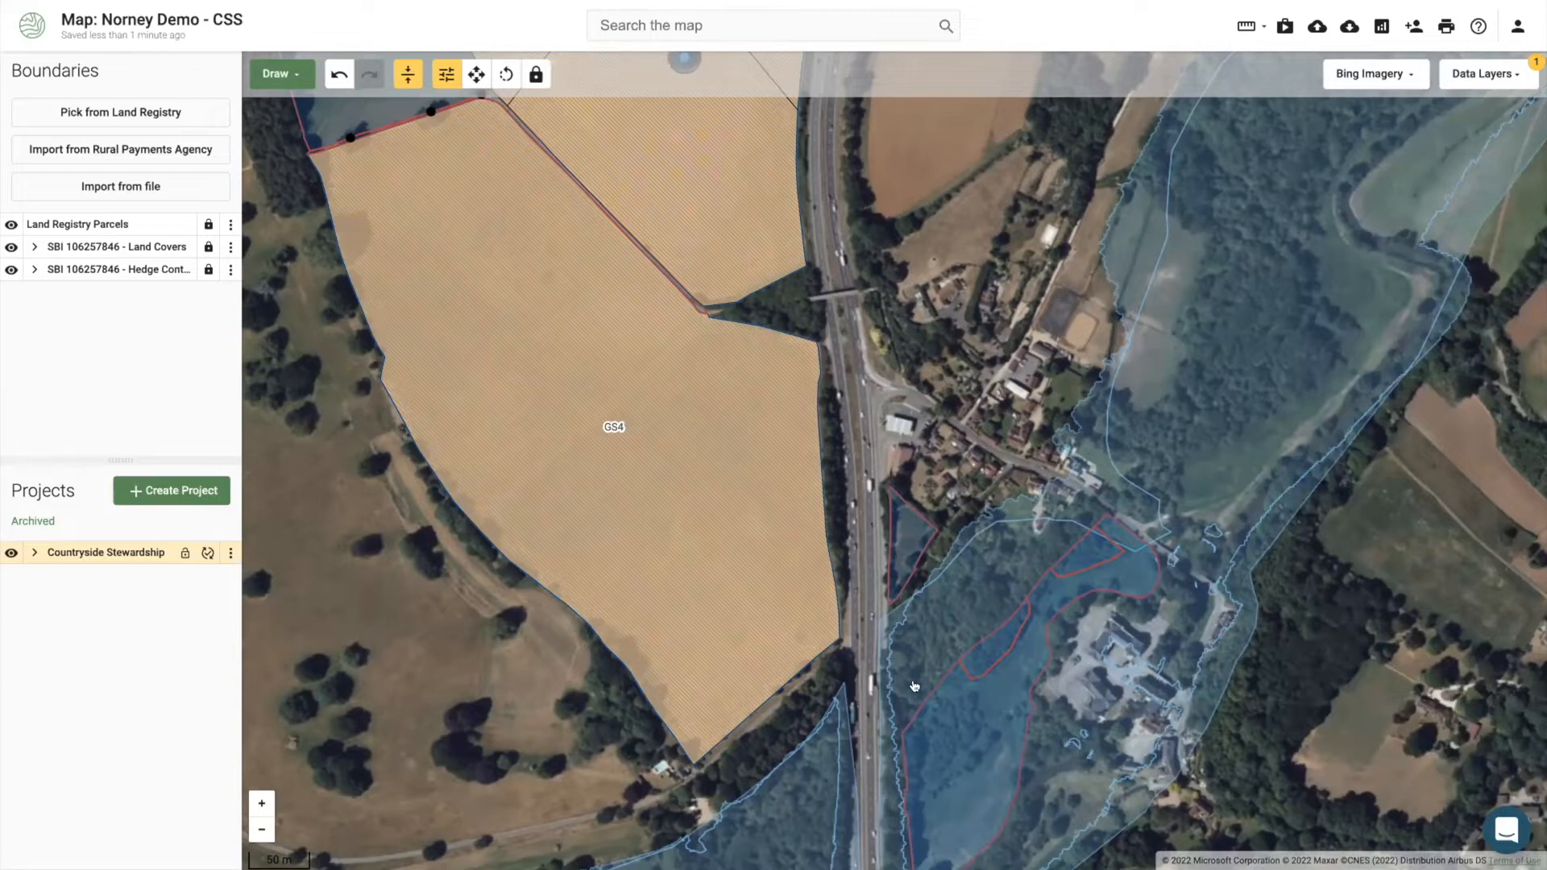
Step: Select the riverside grassland parcel and start point drawing, then cancel without adding points
{"action": "left_click_drag", "start_coordinate": [945, 719], "coordinate": [944, 681]}
{"action": "left_click", "coordinate": [944, 681]}
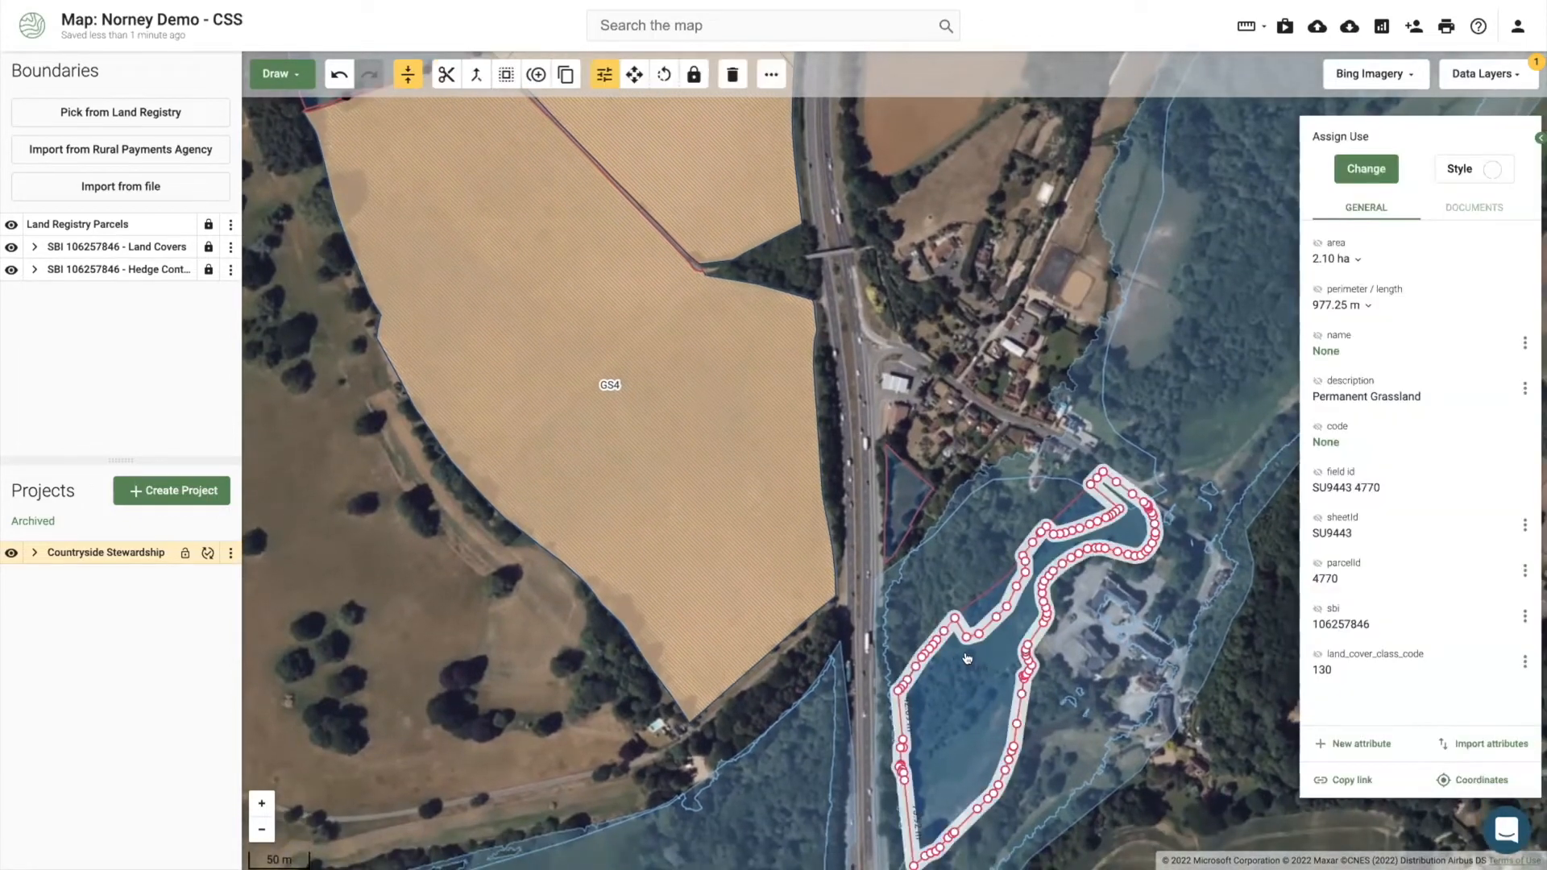
{"action": "left_click", "coordinate": [293, 74]}
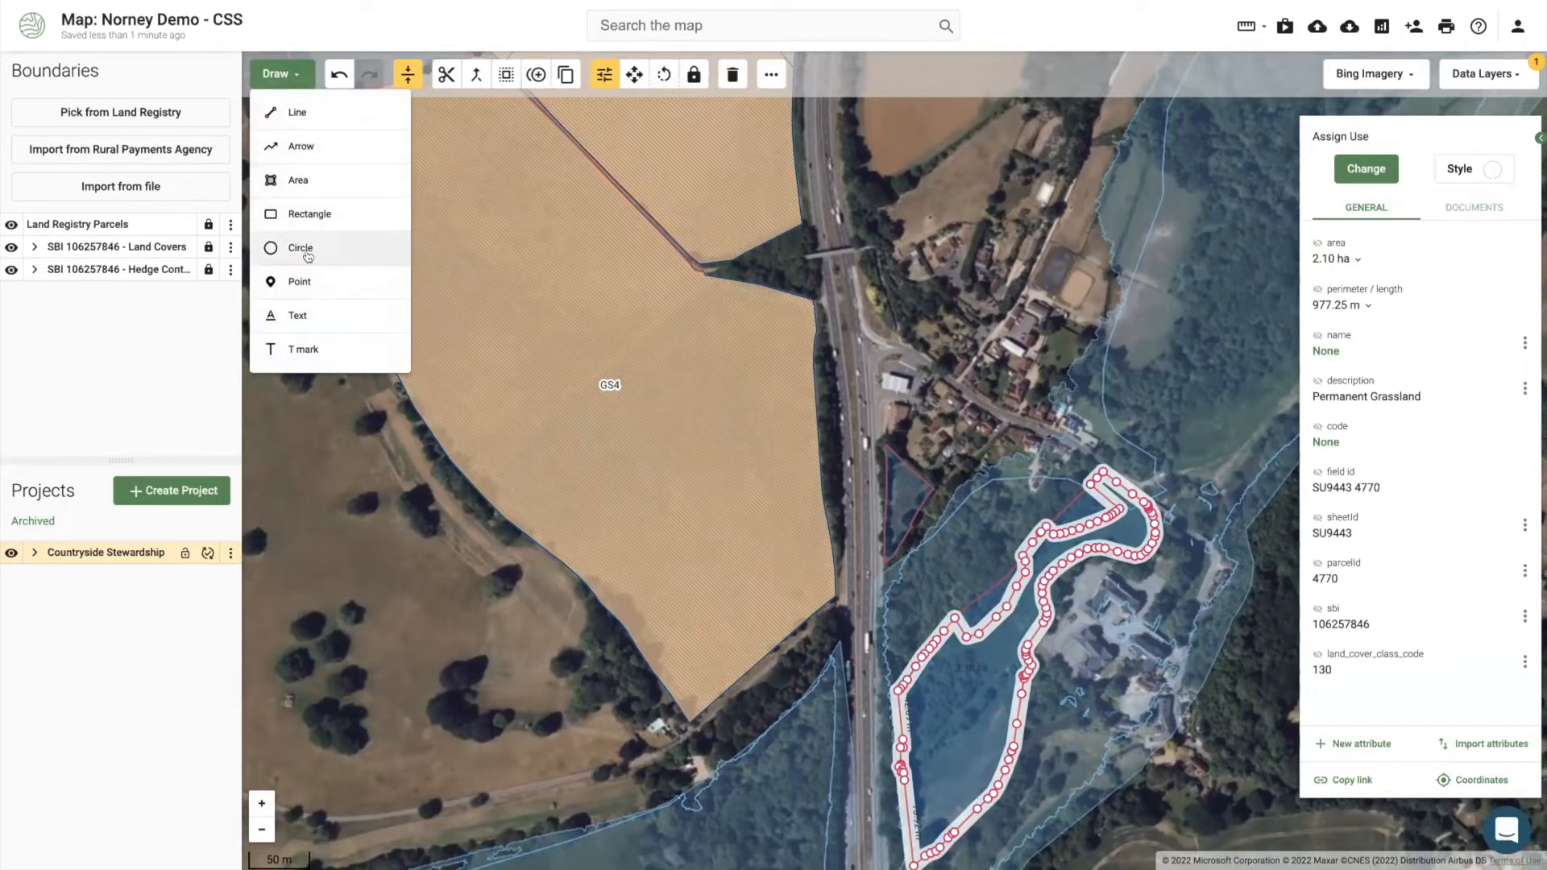
{"action": "left_click", "coordinate": [290, 267]}
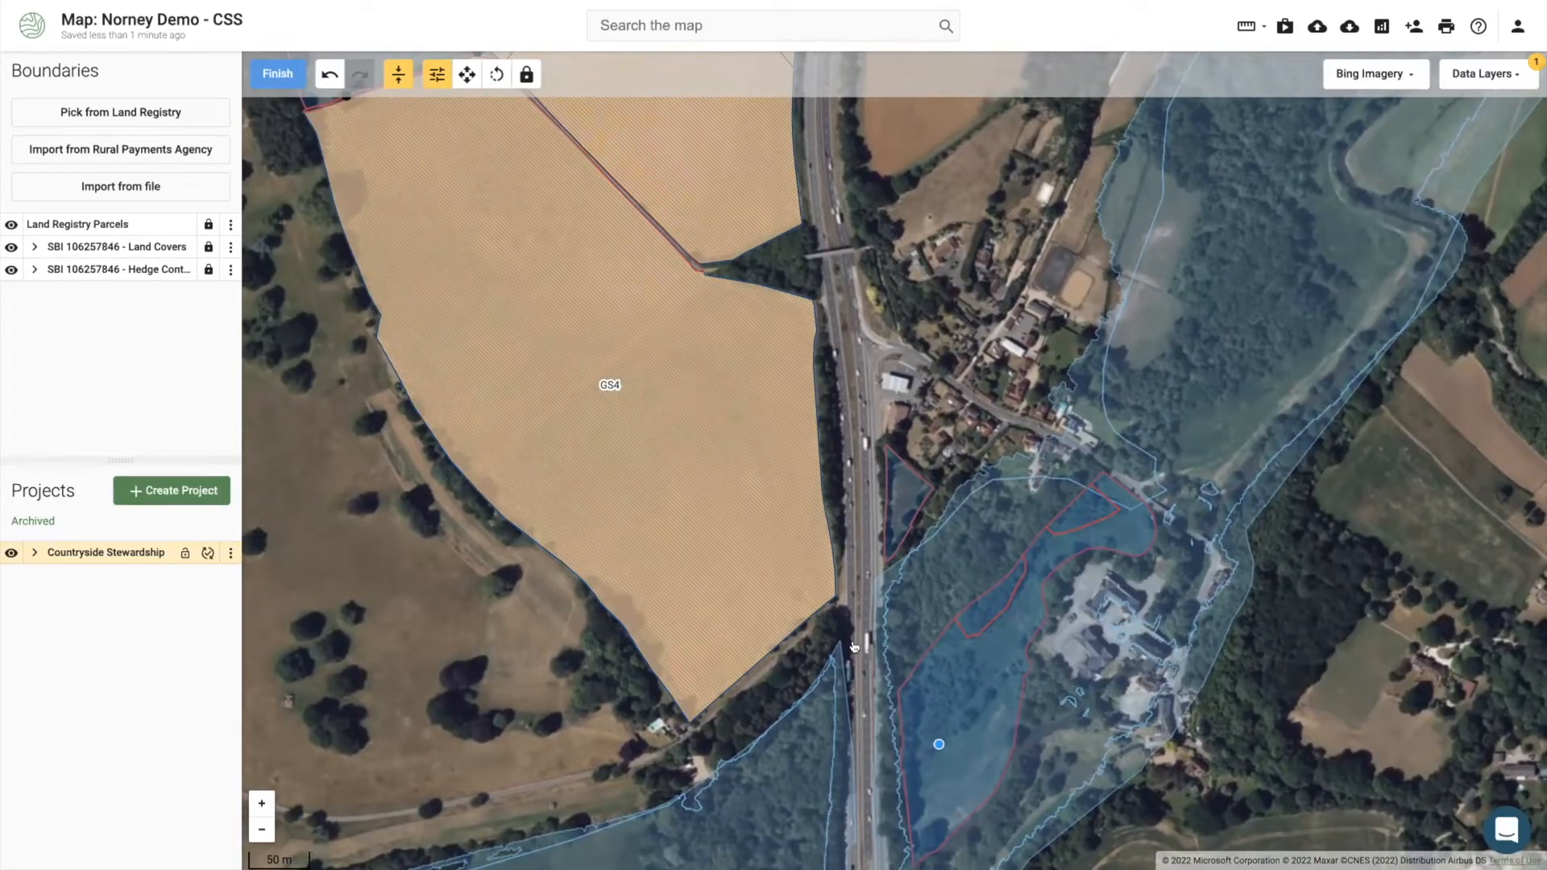
{"action": "left_click", "coordinate": [274, 73]}
Step: Switch the basemap to Ordnance Survey and zoom to the parcel's southern tip, reselecting it
{"action": "left_click", "coordinate": [1368, 80]}
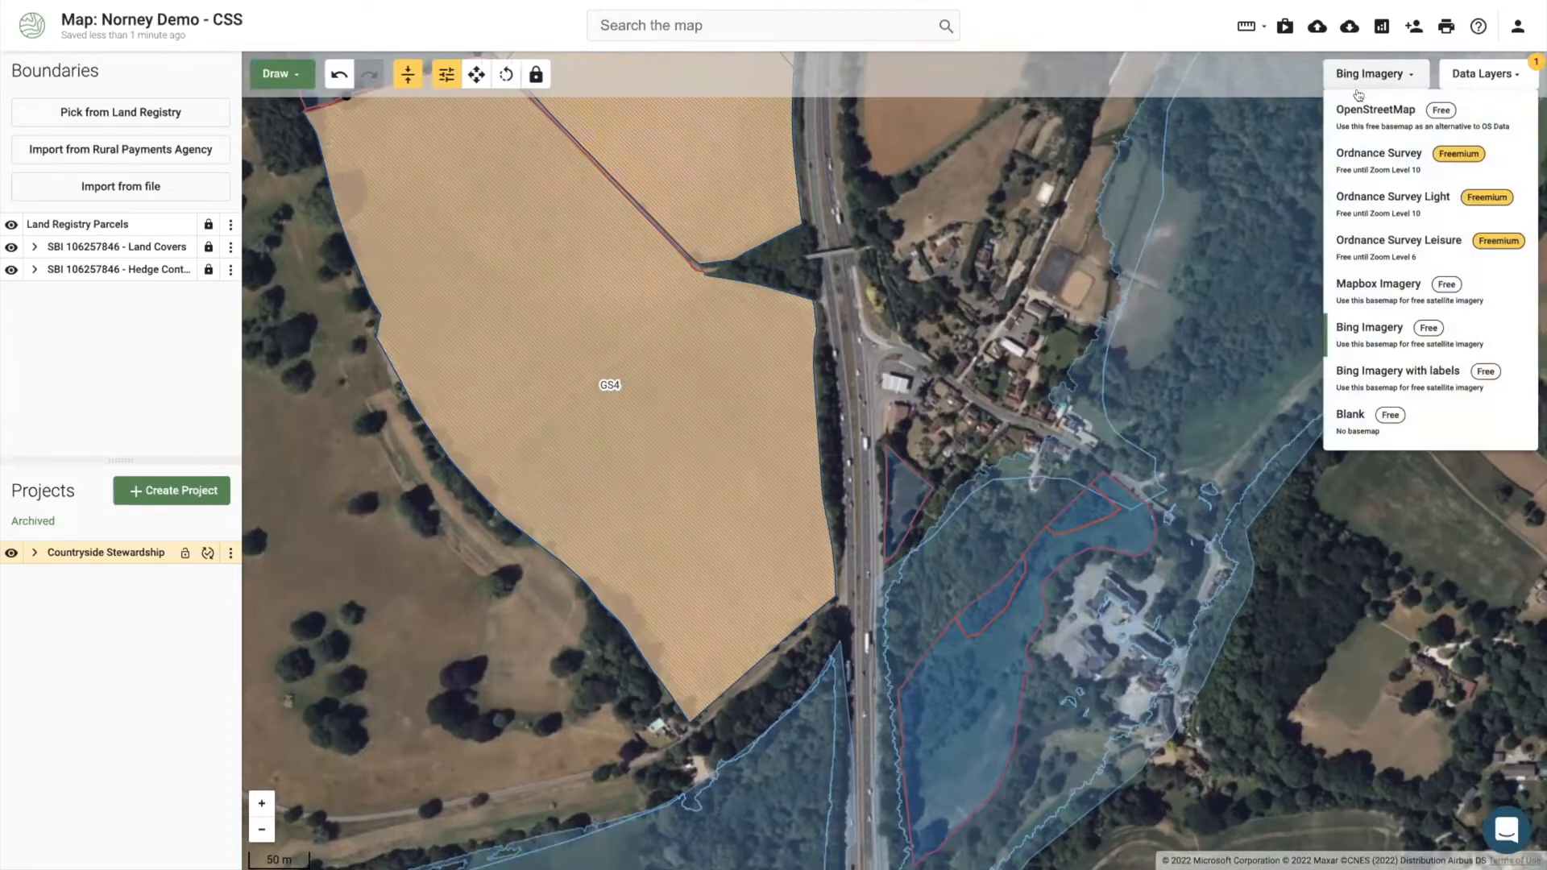
{"action": "left_click", "coordinate": [1364, 158]}
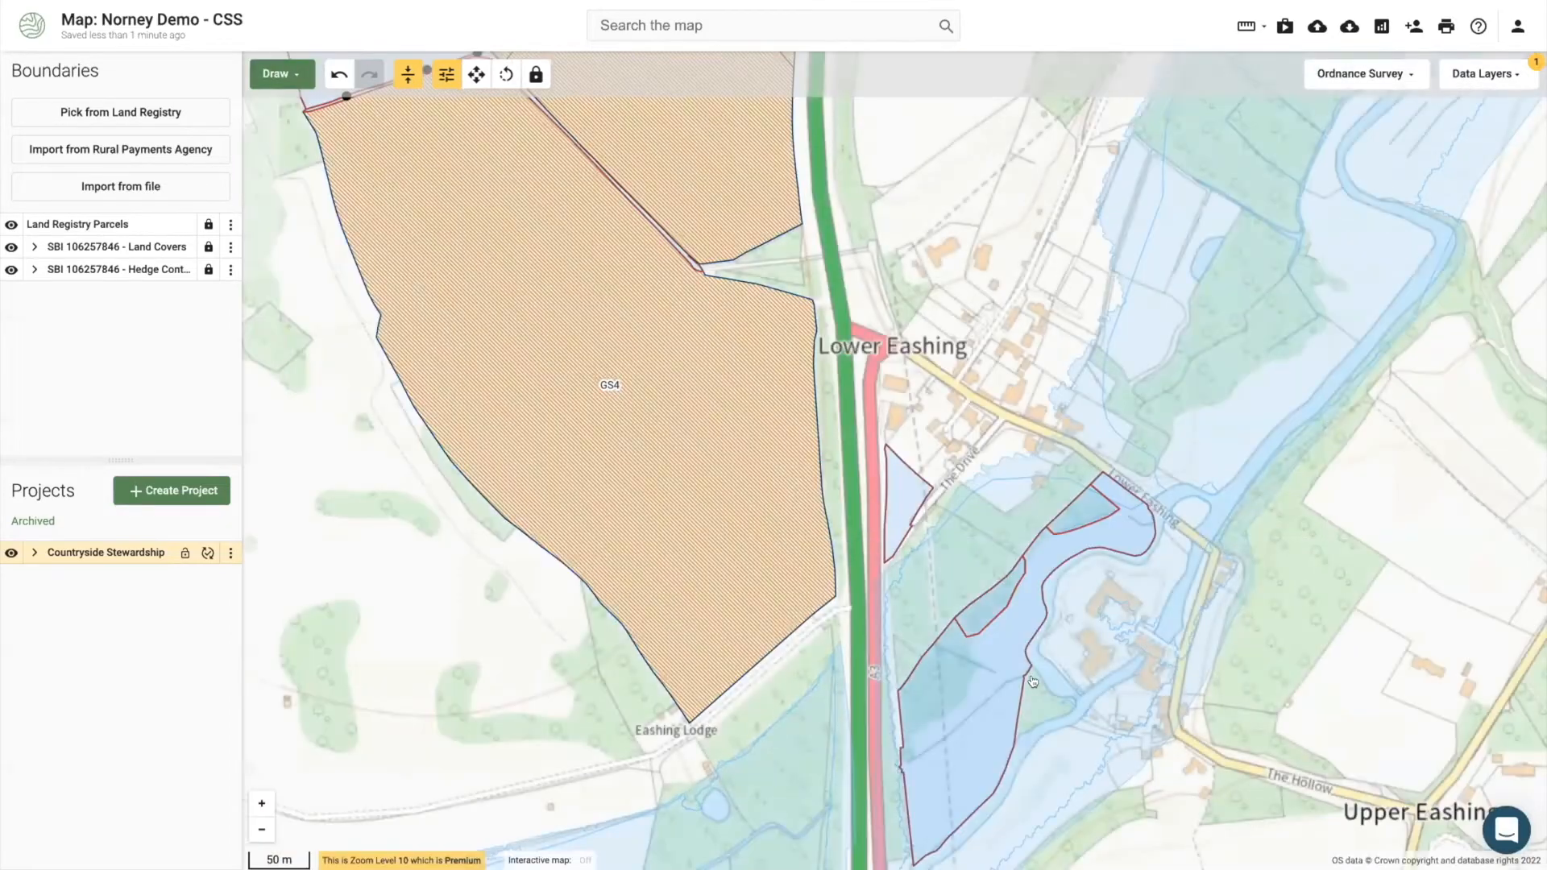
{"action": "left_click_drag", "start_coordinate": [943, 717], "coordinate": [895, 621]}
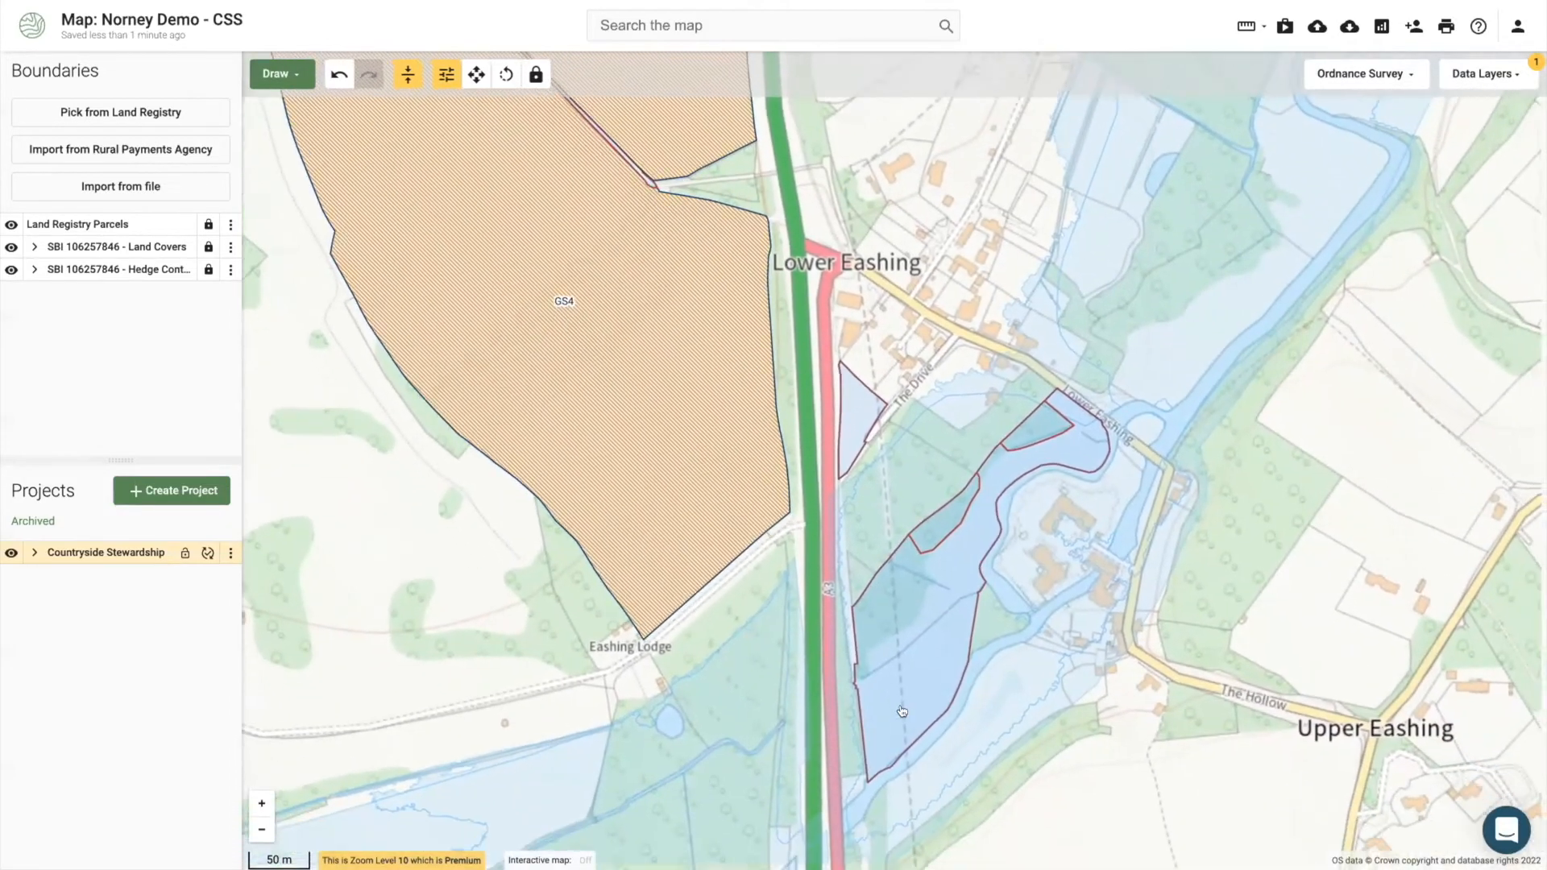
{"action": "scroll", "coordinate": [862, 700], "scroll_direction": "up", "scroll_amount": 2}
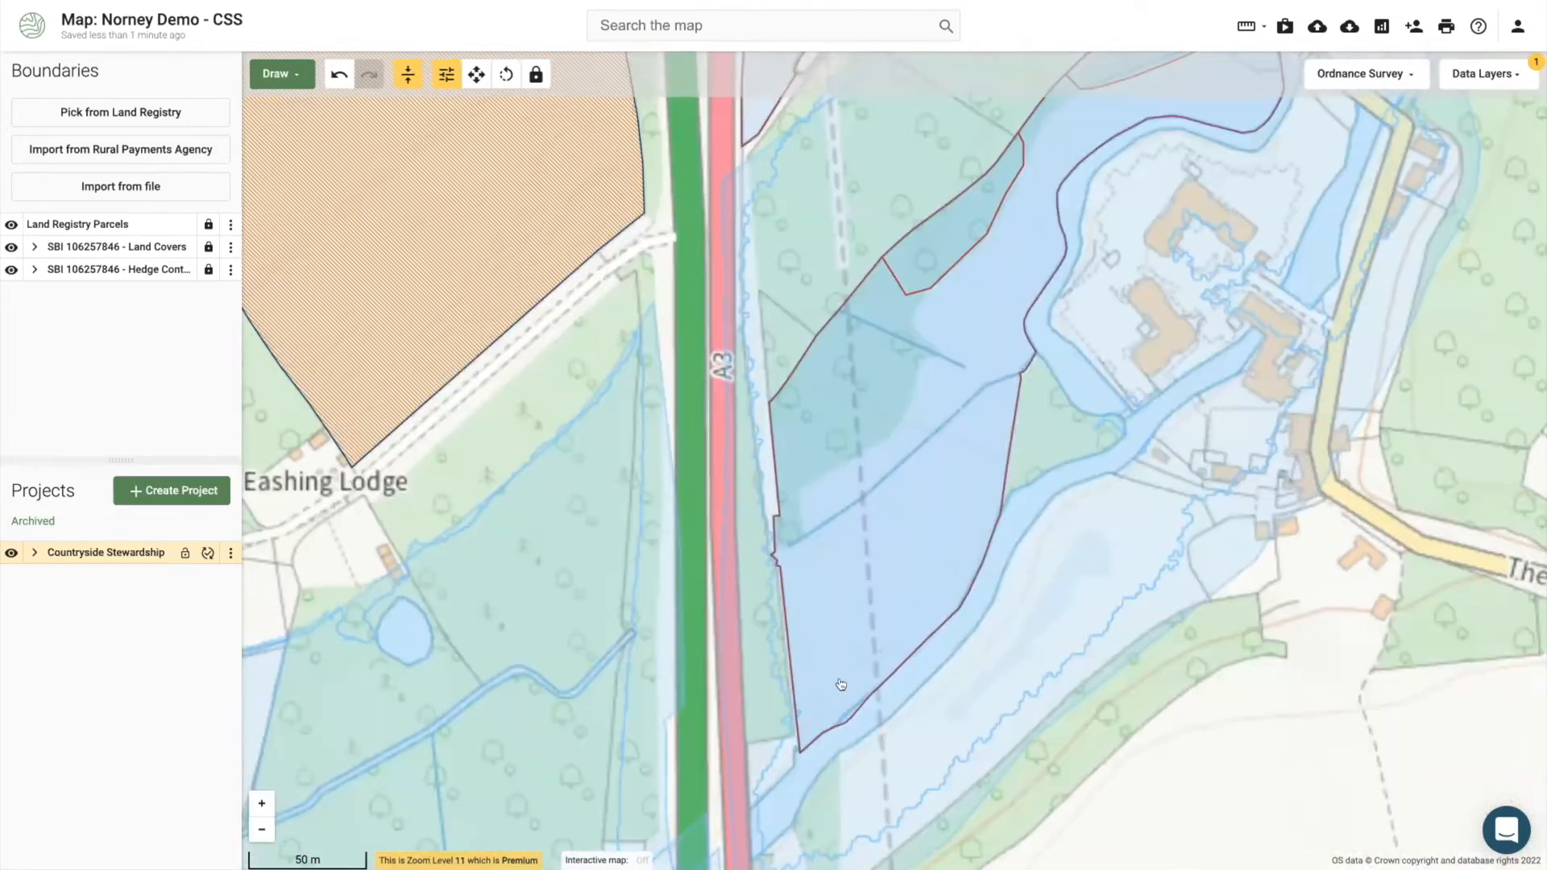
{"action": "left_click_drag", "start_coordinate": [861, 700], "coordinate": [816, 636]}
{"action": "left_click", "coordinate": [816, 636]}
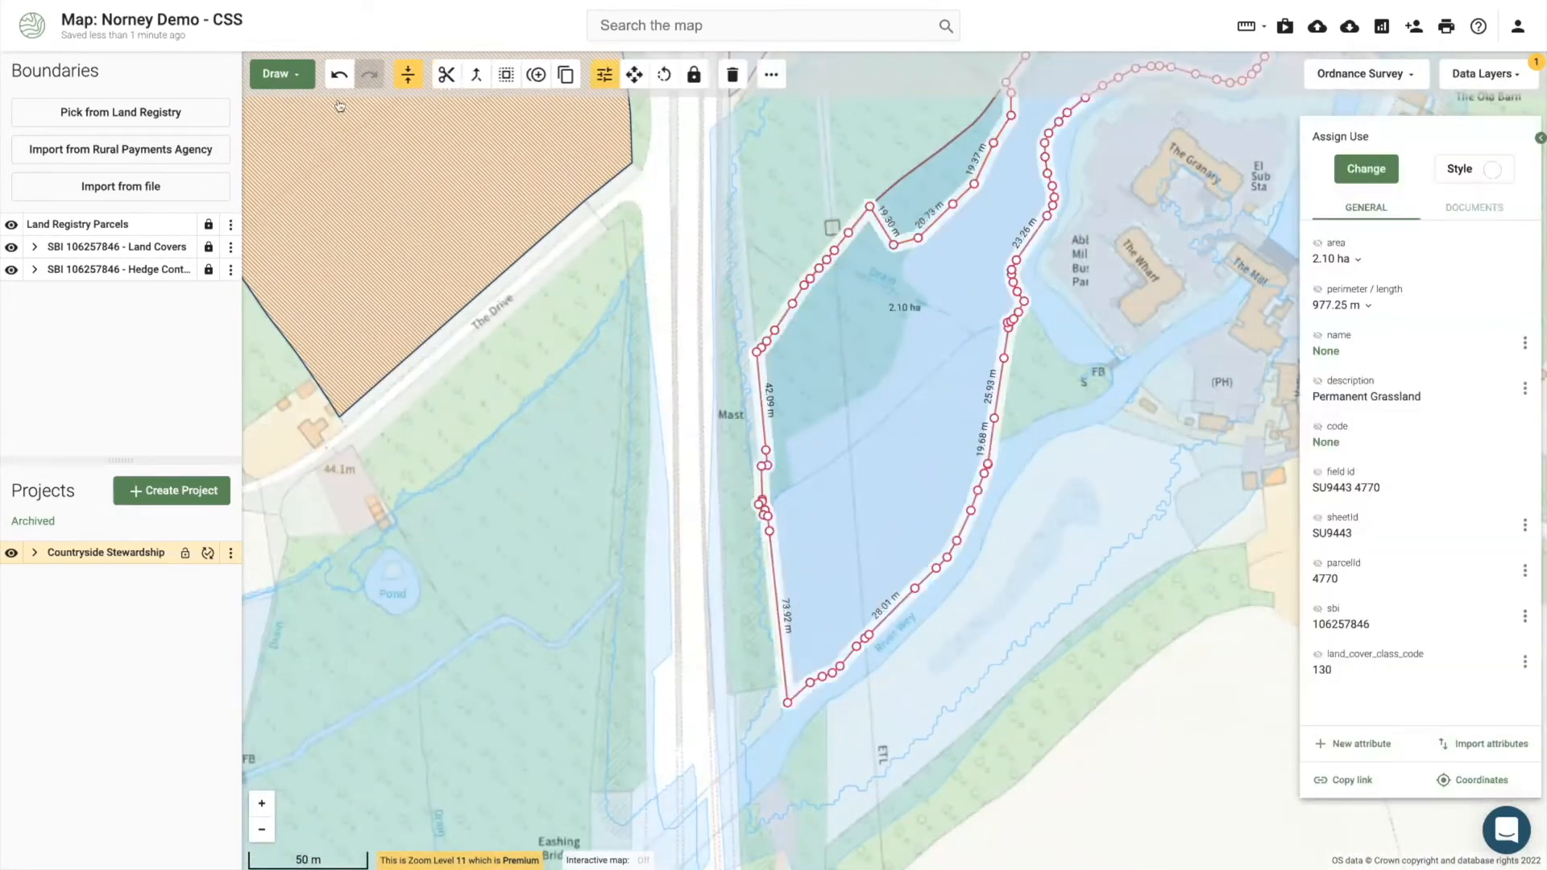
Step: Add two points near the parcel's southern tip, then switch the basemap back to Bing Imagery
{"action": "left_click", "coordinate": [276, 73]}
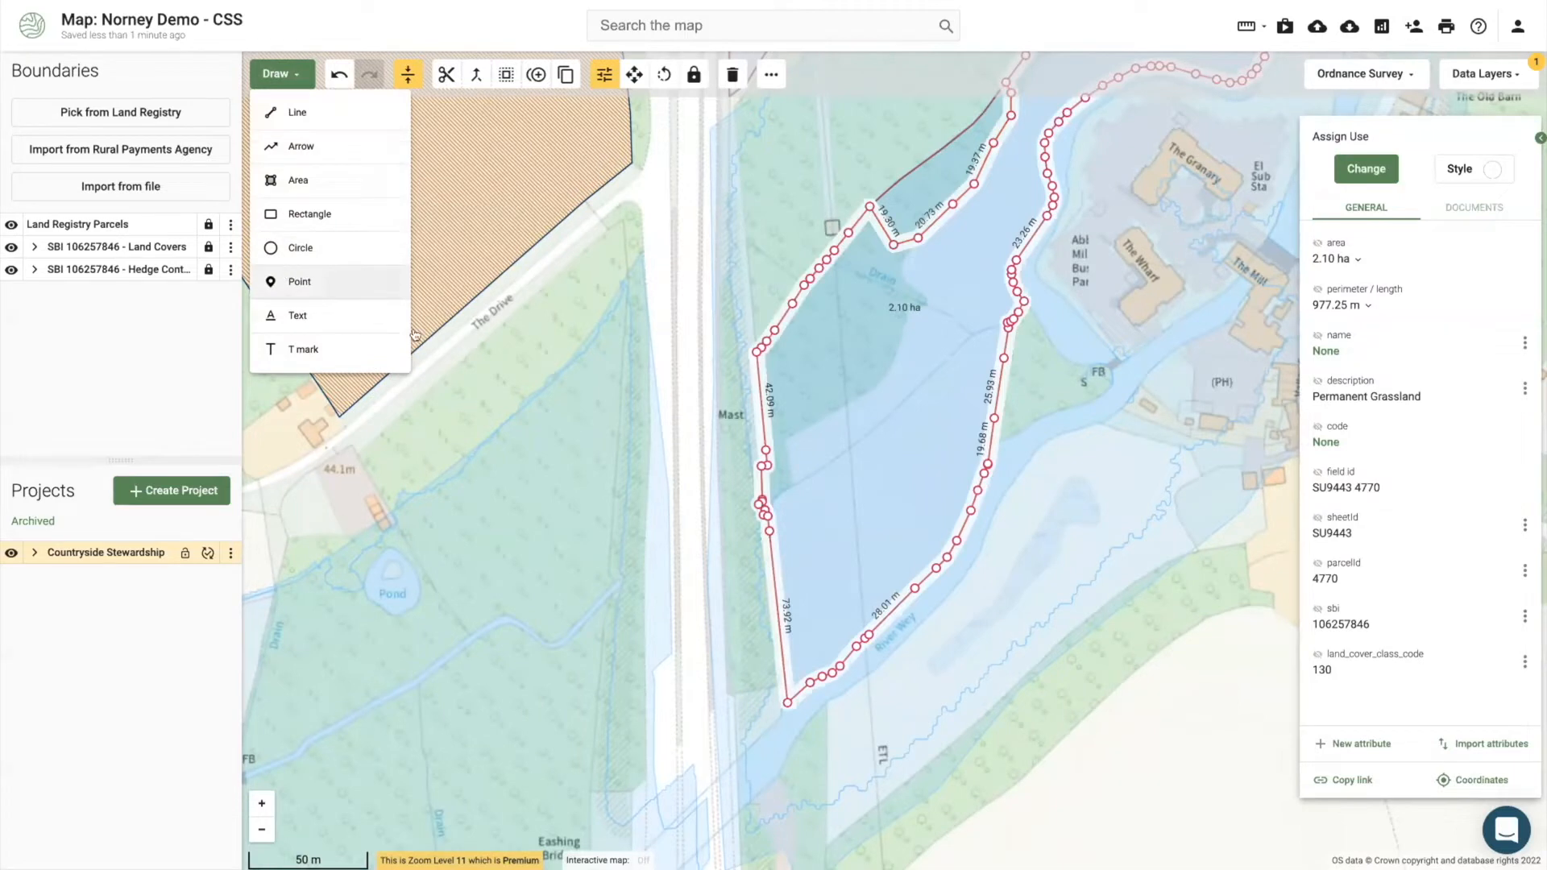
{"action": "left_click", "coordinate": [287, 276]}
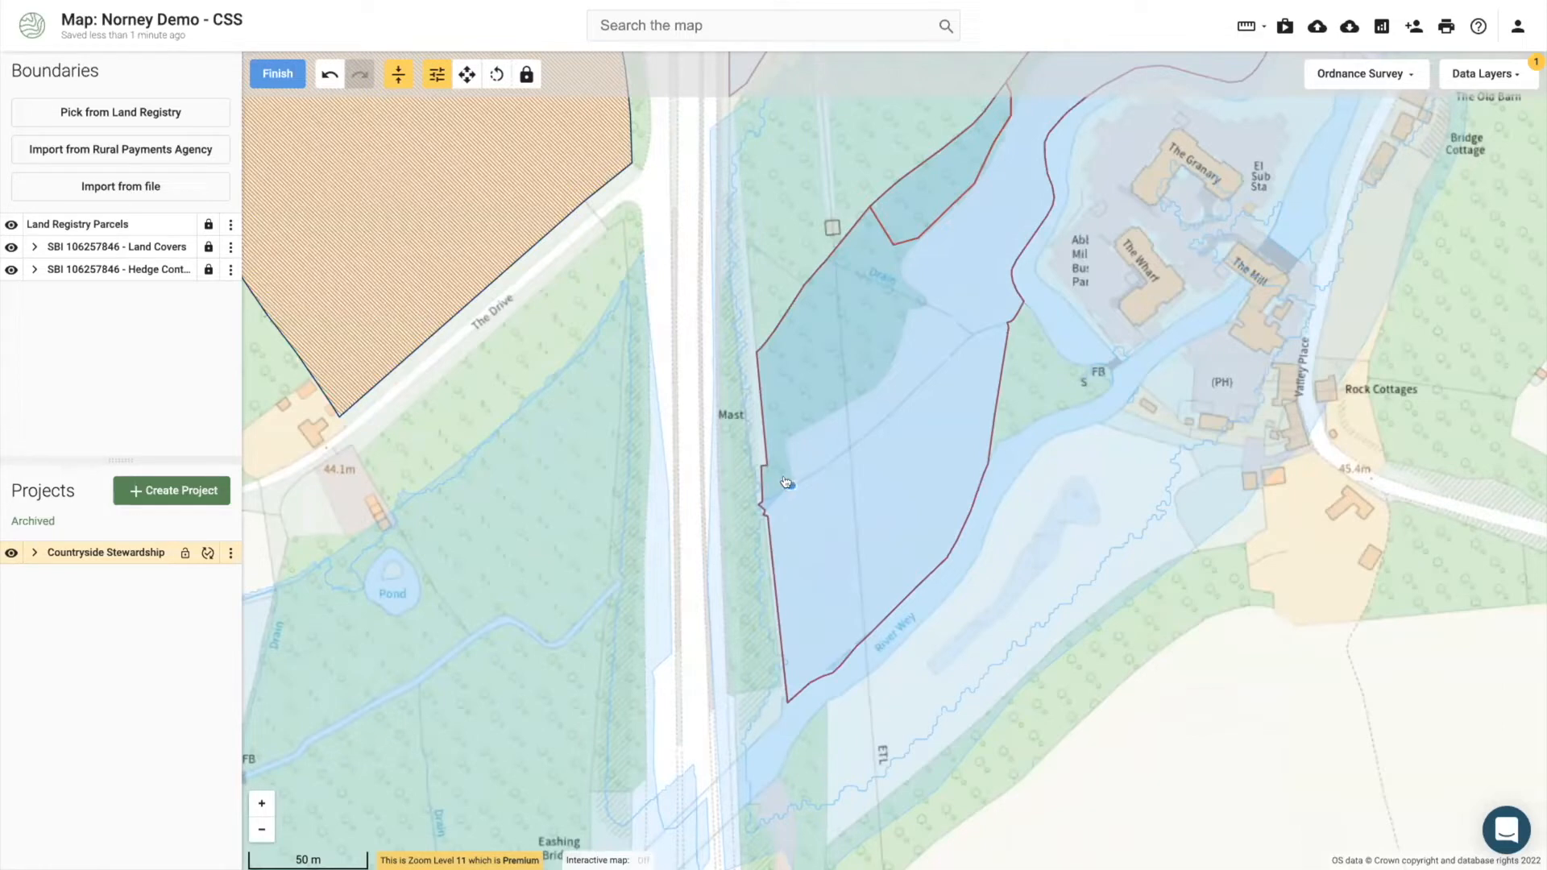
{"action": "left_click", "coordinate": [810, 664]}
{"action": "left_click", "coordinate": [840, 631]}
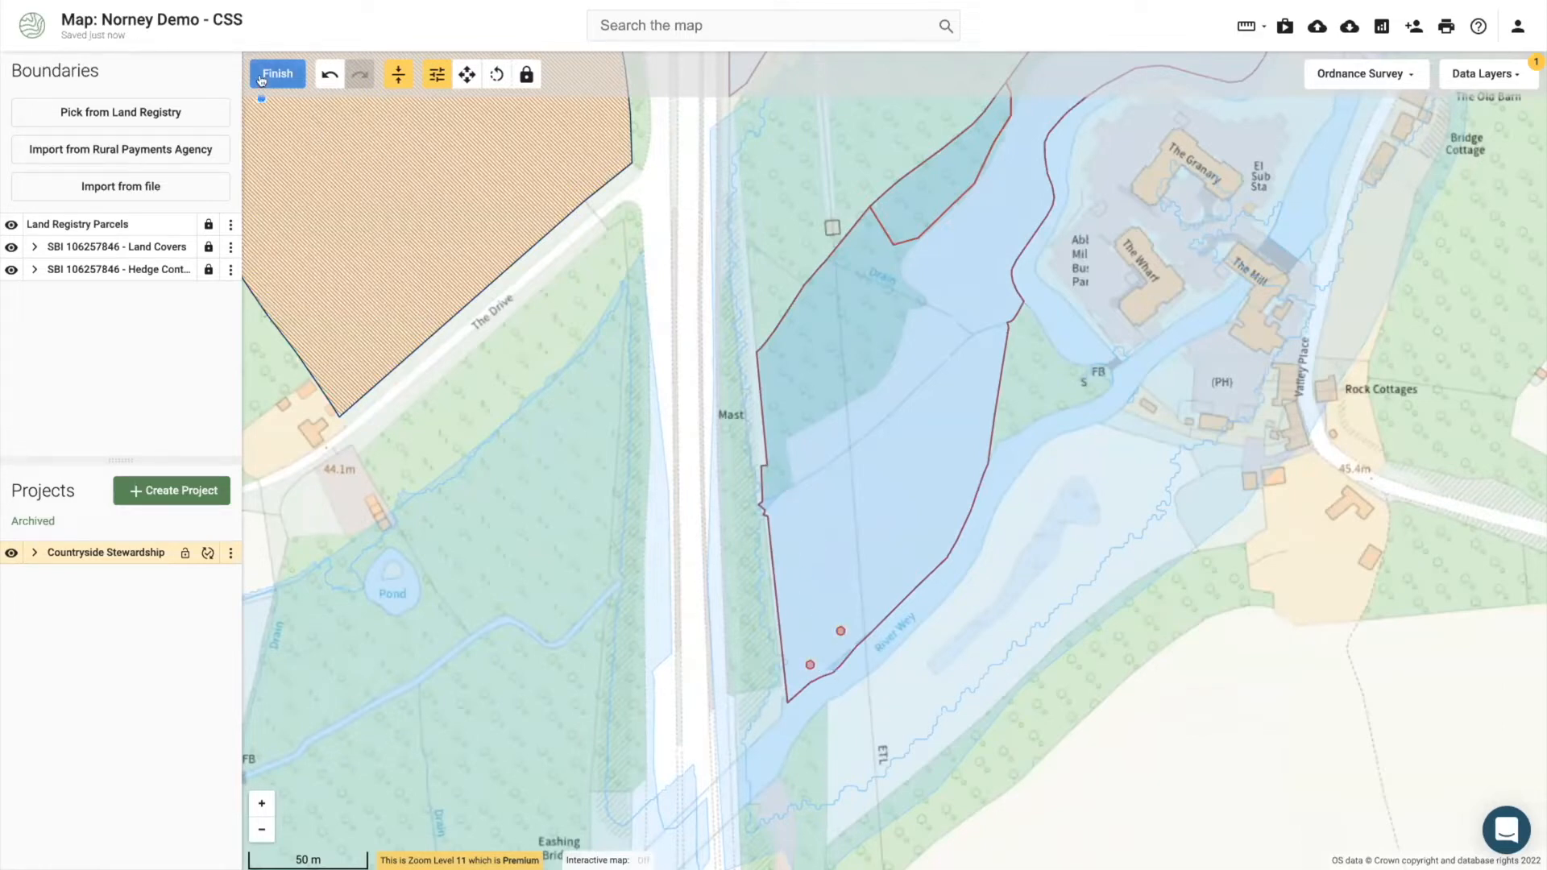
{"action": "left_click", "coordinate": [267, 76]}
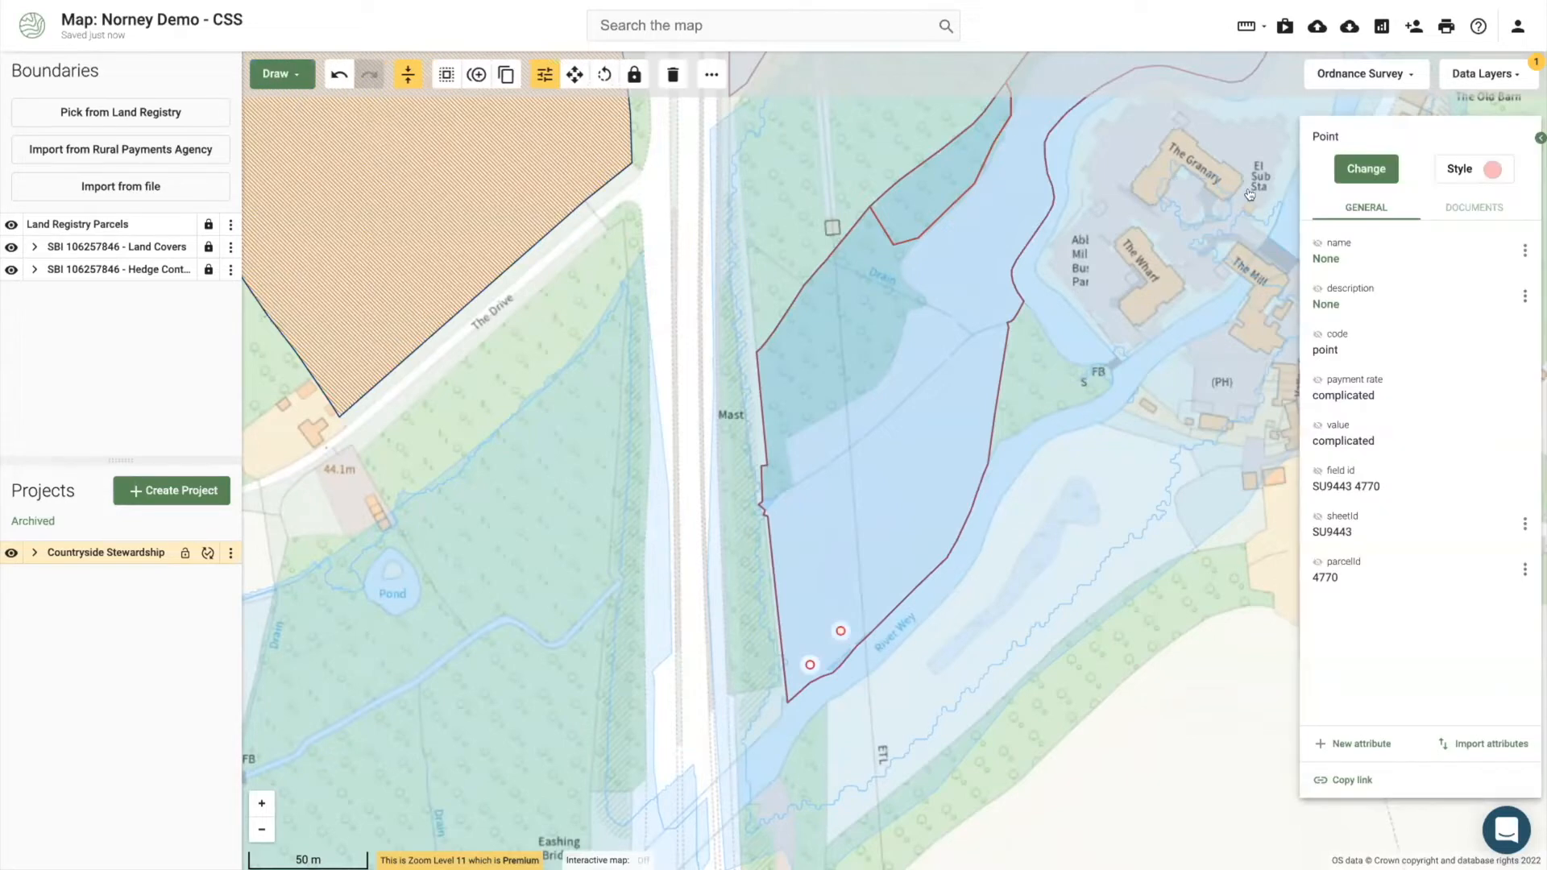
{"action": "left_click", "coordinate": [1356, 74]}
{"action": "left_click", "coordinate": [1351, 333]}
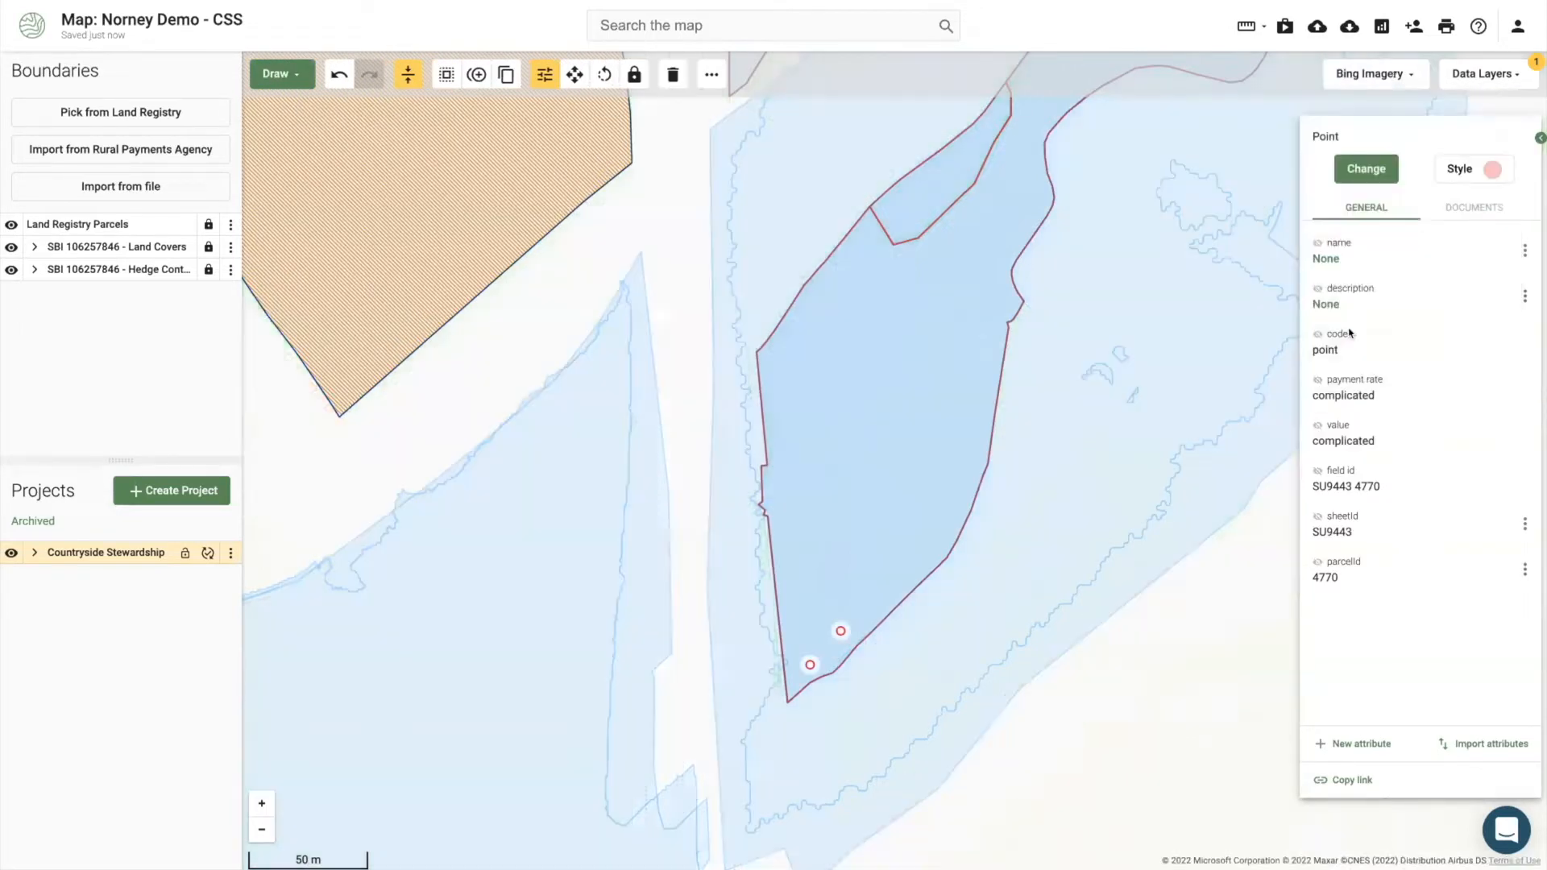
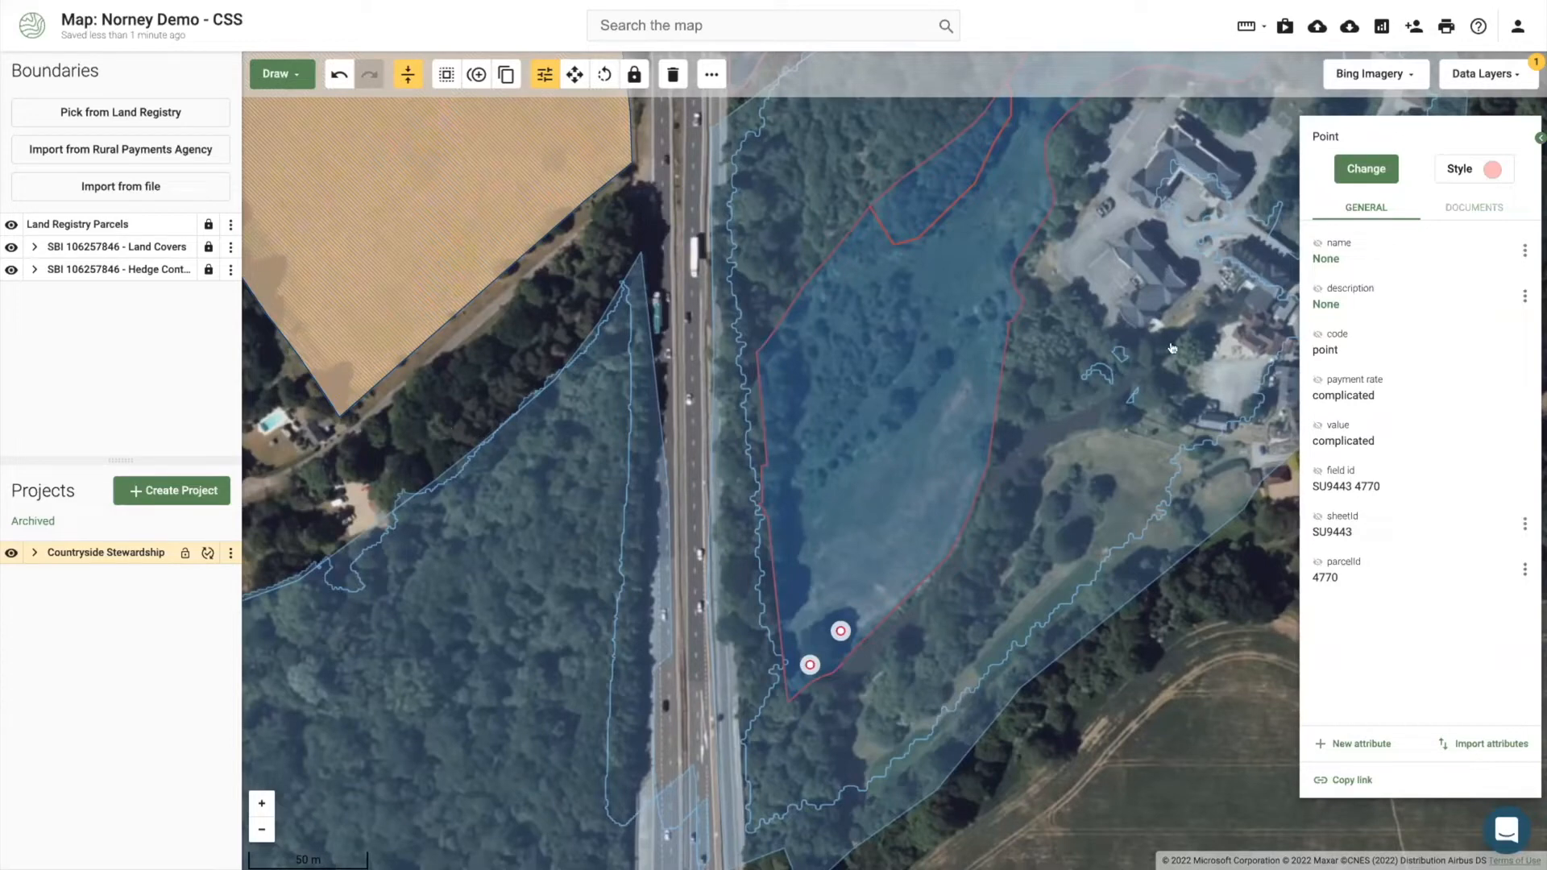
Step: Recode the selected pond-side point as TE10: Coppicing bank-side Trees (£52.00 per unit)
{"action": "left_click", "coordinate": [1363, 169]}
{"action": "left_click", "coordinate": [1362, 169]}
{"action": "type", "text": "banksi"}
{"action": "key", "text": "BackSpace"}
{"action": "key", "text": "BackSpace"}
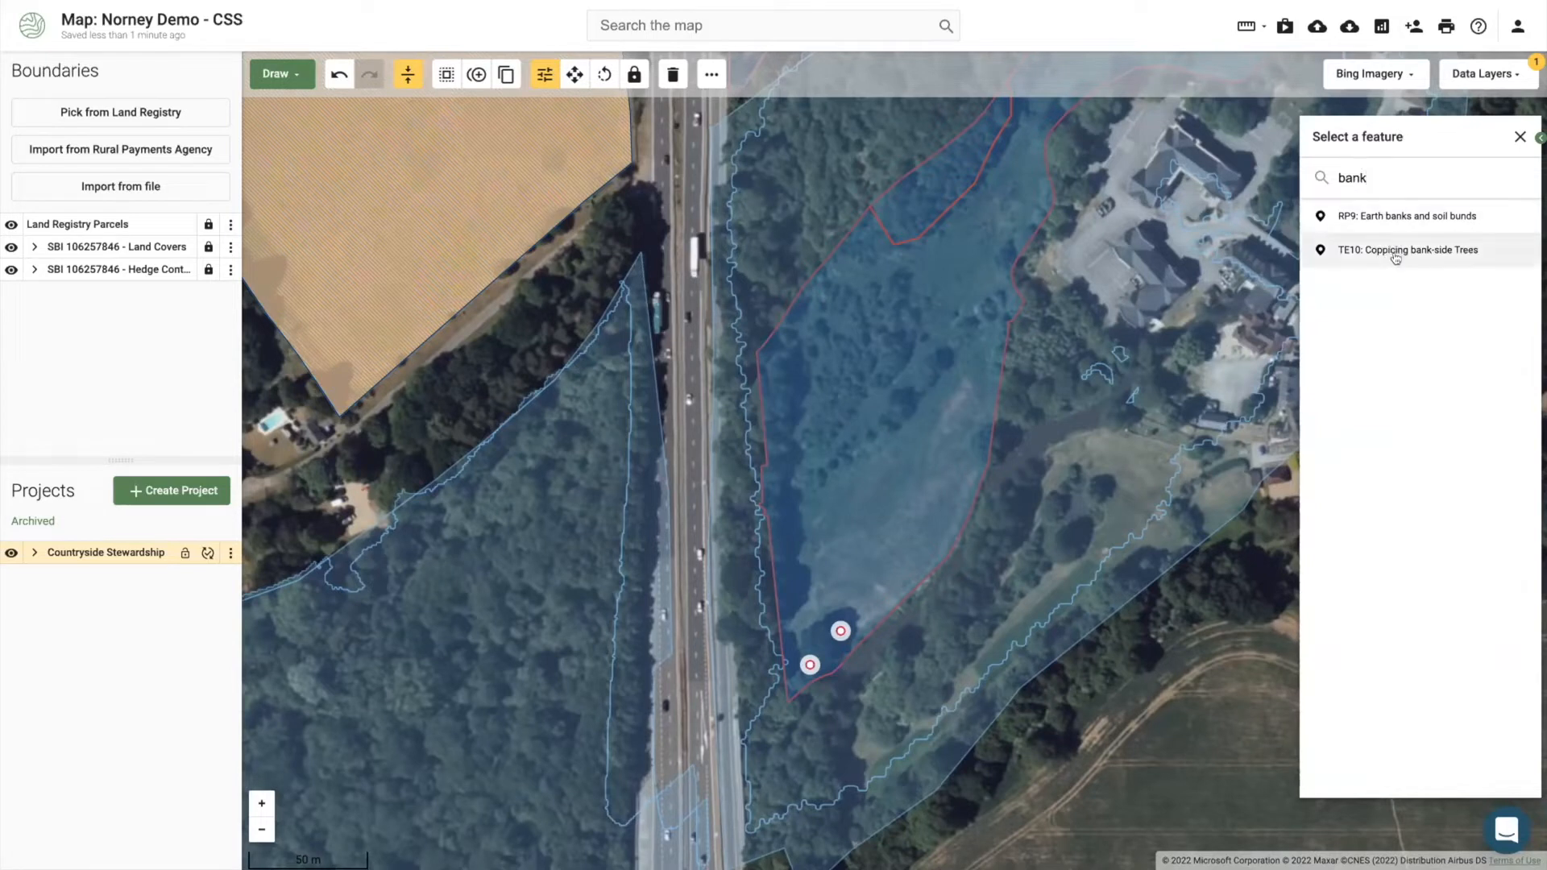
{"action": "left_click", "coordinate": [1397, 258]}
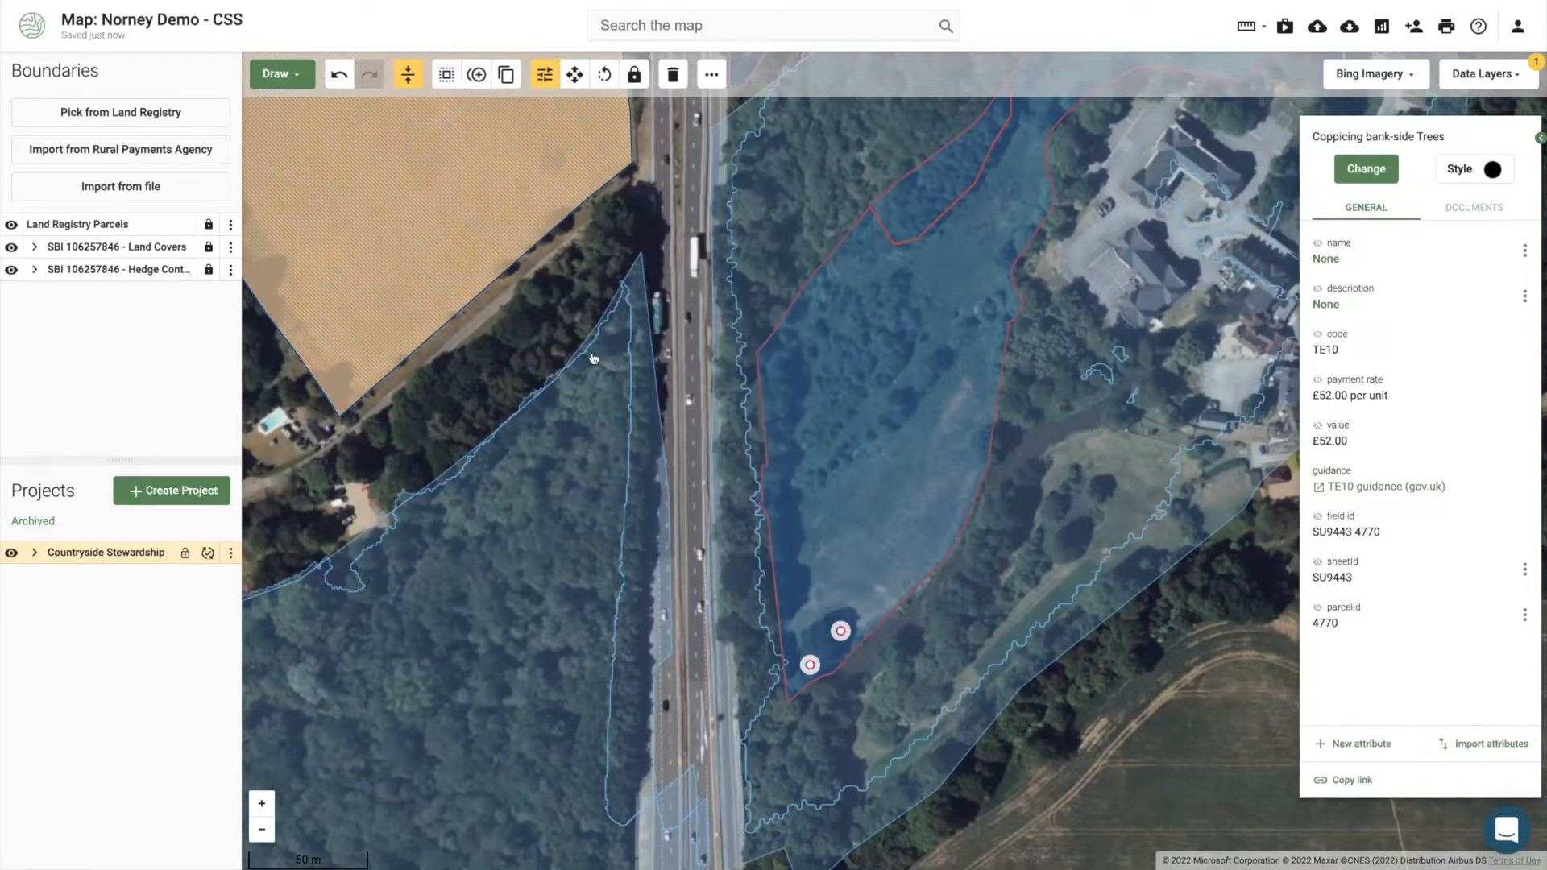
{"action": "scroll", "coordinate": [978, 419], "scroll_direction": "down", "scroll_amount": 2}
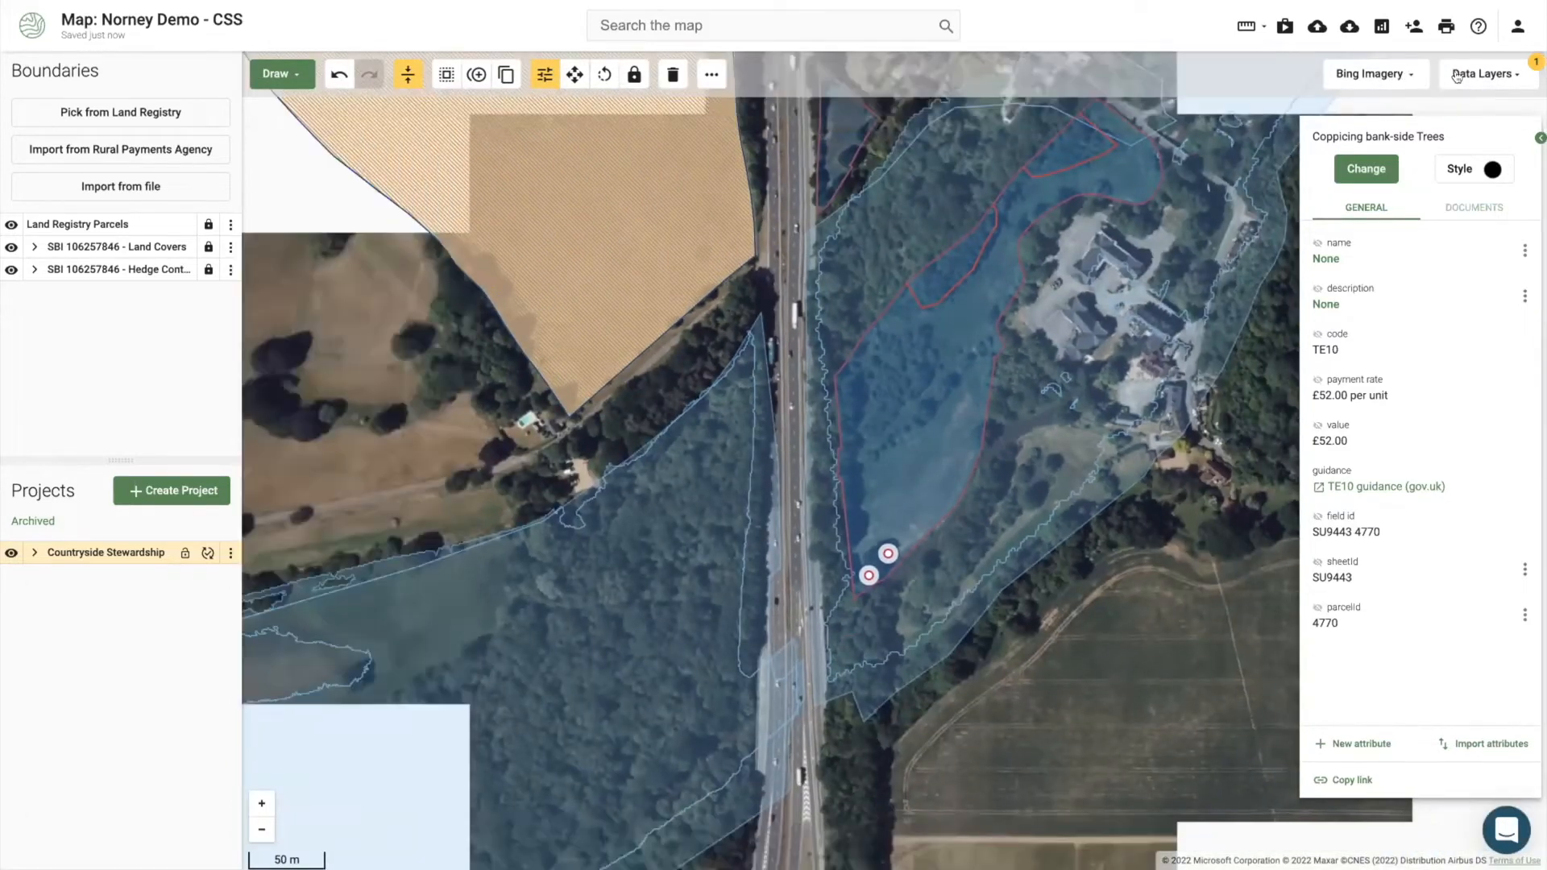
Step: Search the data layers for 'sssi' and switch the SSSI layer on
{"action": "left_click", "coordinate": [1457, 74]}
{"action": "left_click_drag", "start_coordinate": [1421, 128], "coordinate": [1350, 126]}
{"action": "type", "text": "sssi"}
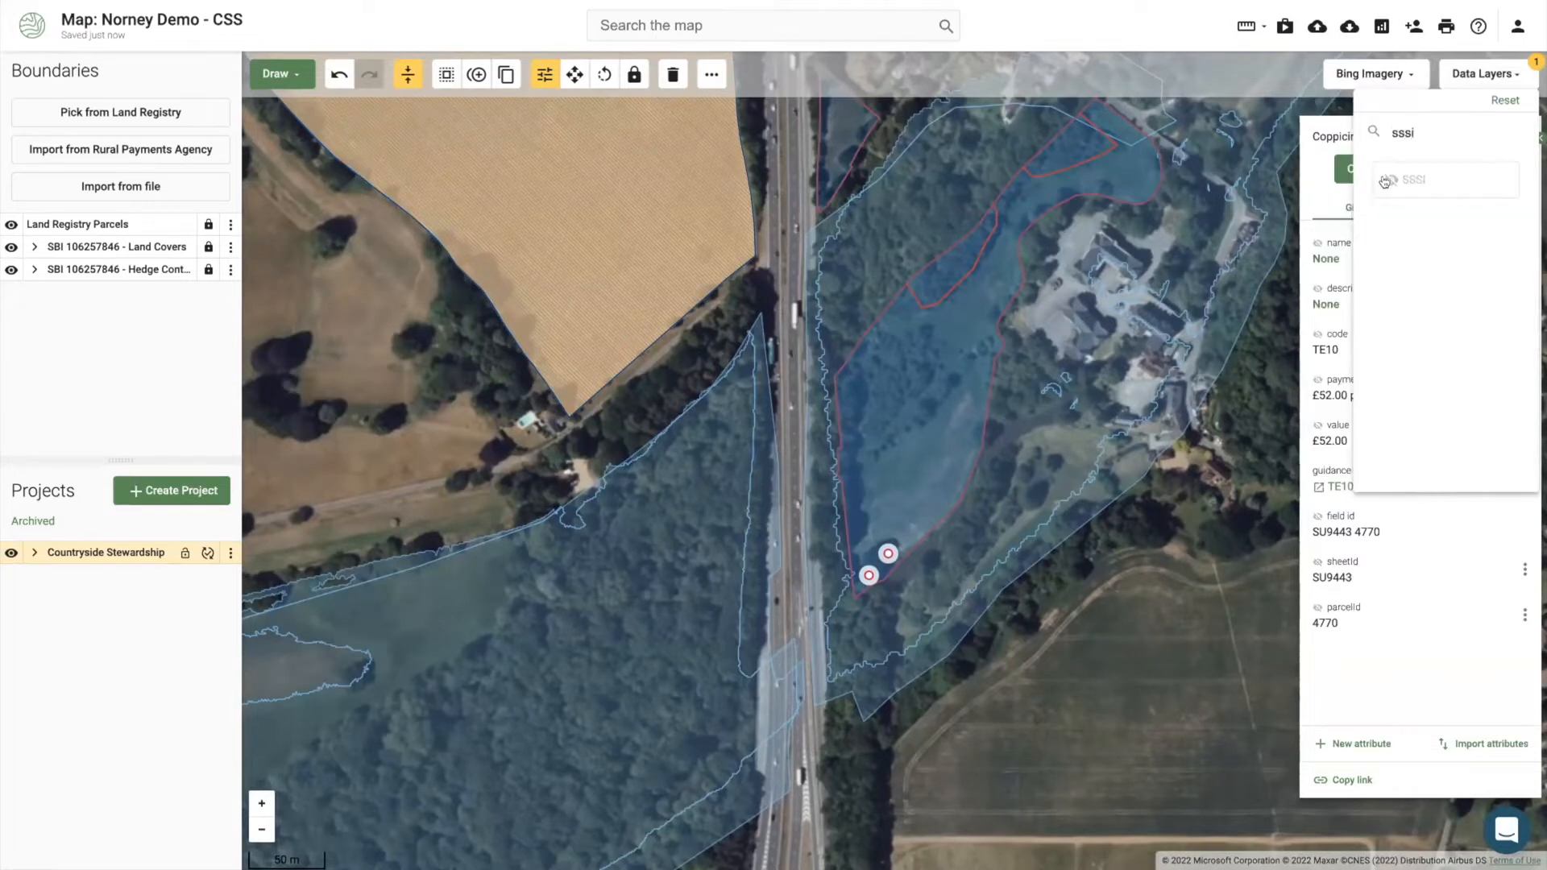
{"action": "left_click", "coordinate": [1381, 194]}
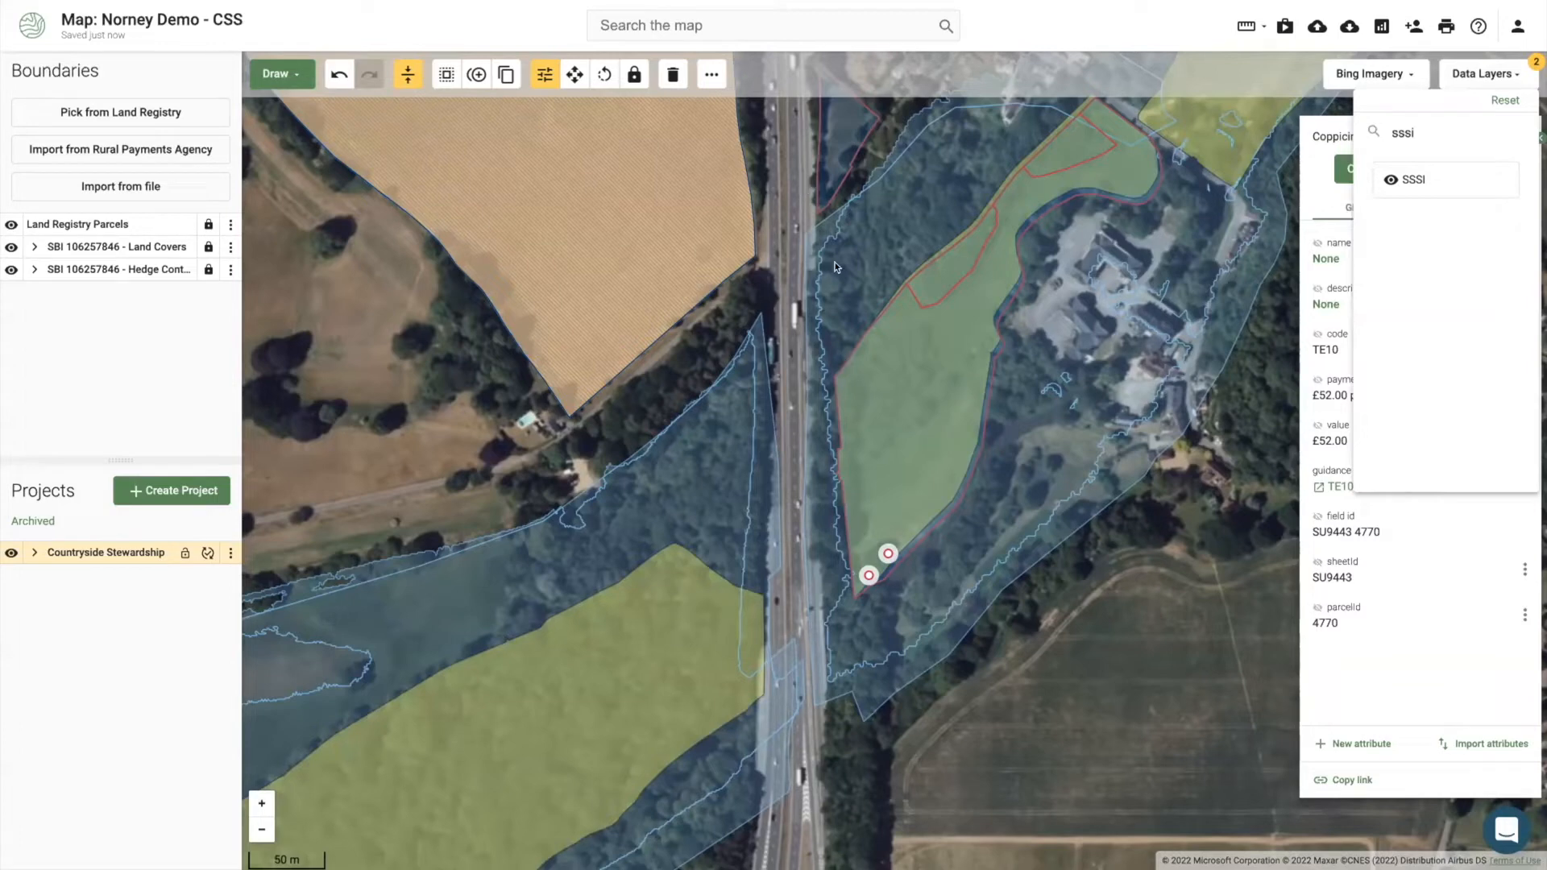
{"action": "left_click", "coordinate": [640, 402]}
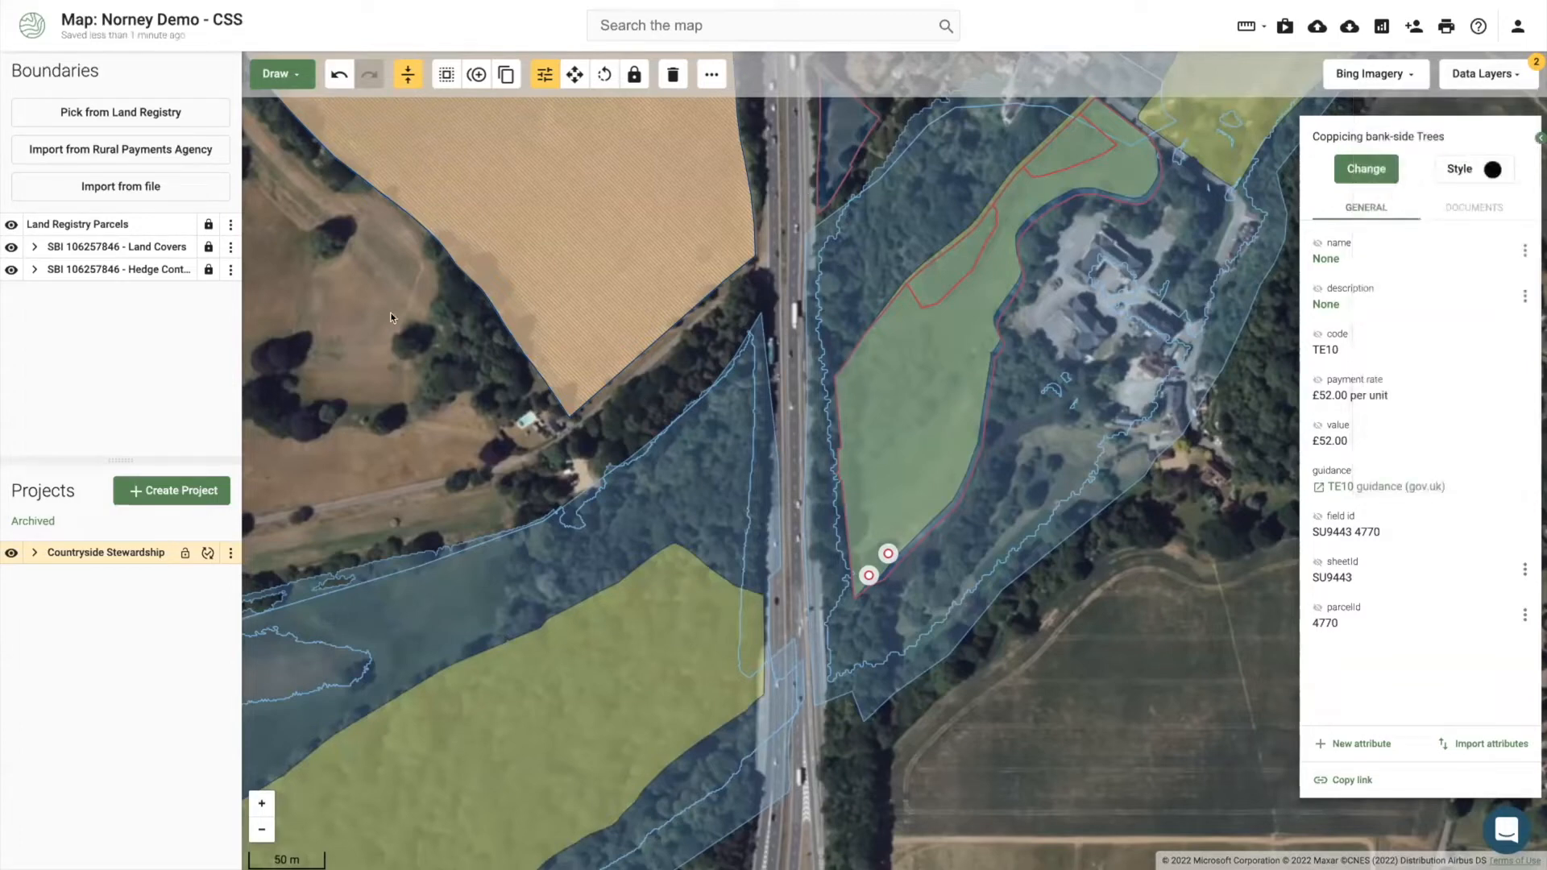
Step: Pan and zoom the map over to field GS4 and select it
{"action": "left_click_drag", "start_coordinate": [367, 372], "coordinate": [451, 460]}
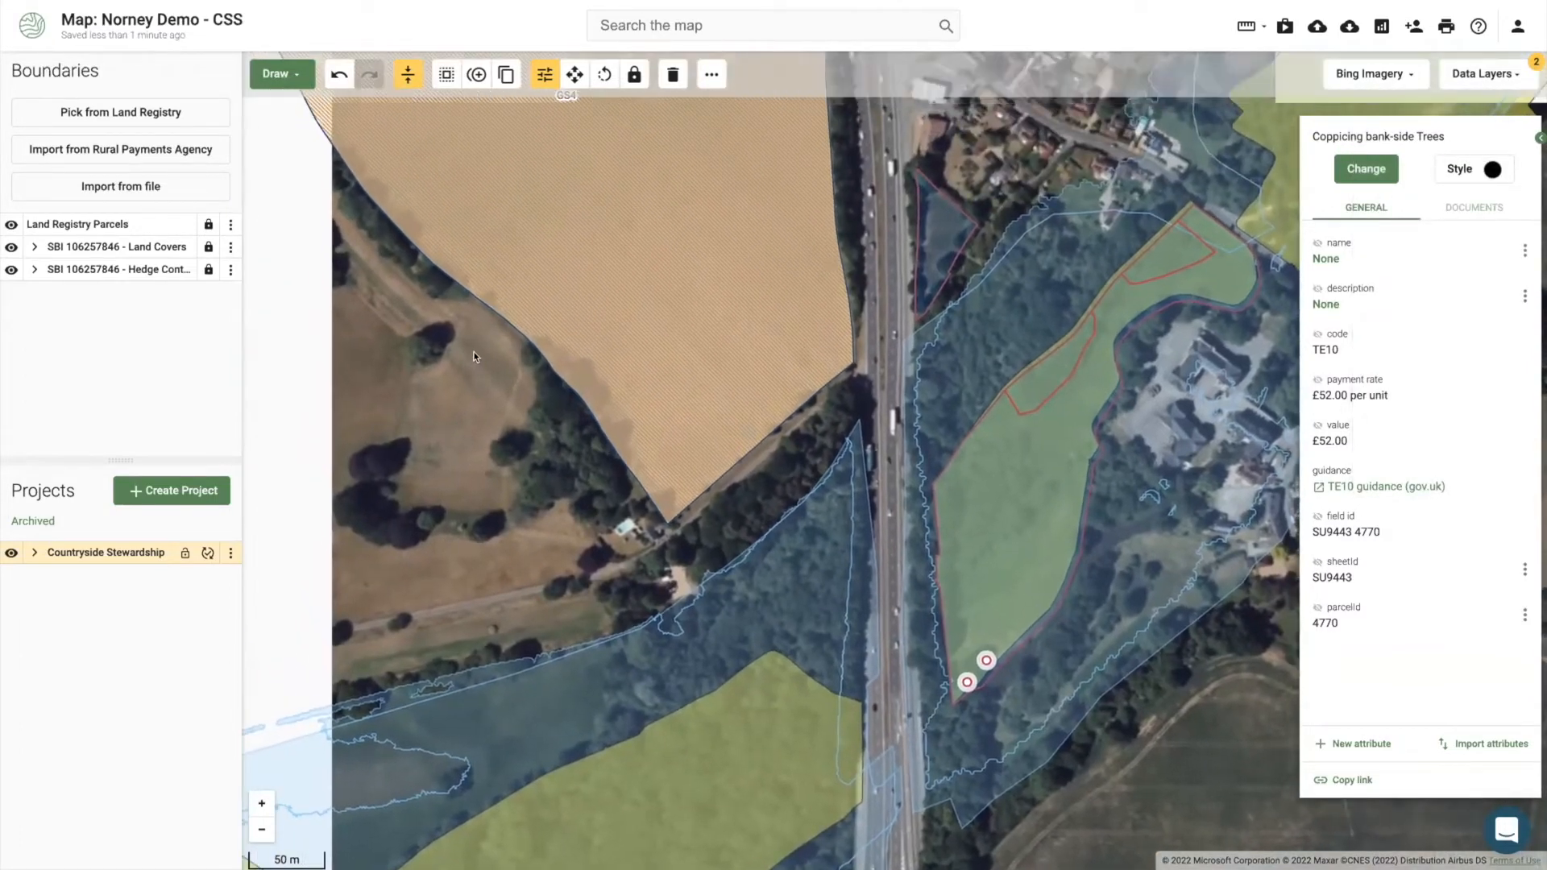
{"action": "scroll", "coordinate": [444, 406], "scroll_direction": "down", "scroll_amount": 3}
{"action": "left_click_drag", "start_coordinate": [475, 437], "coordinate": [533, 584]}
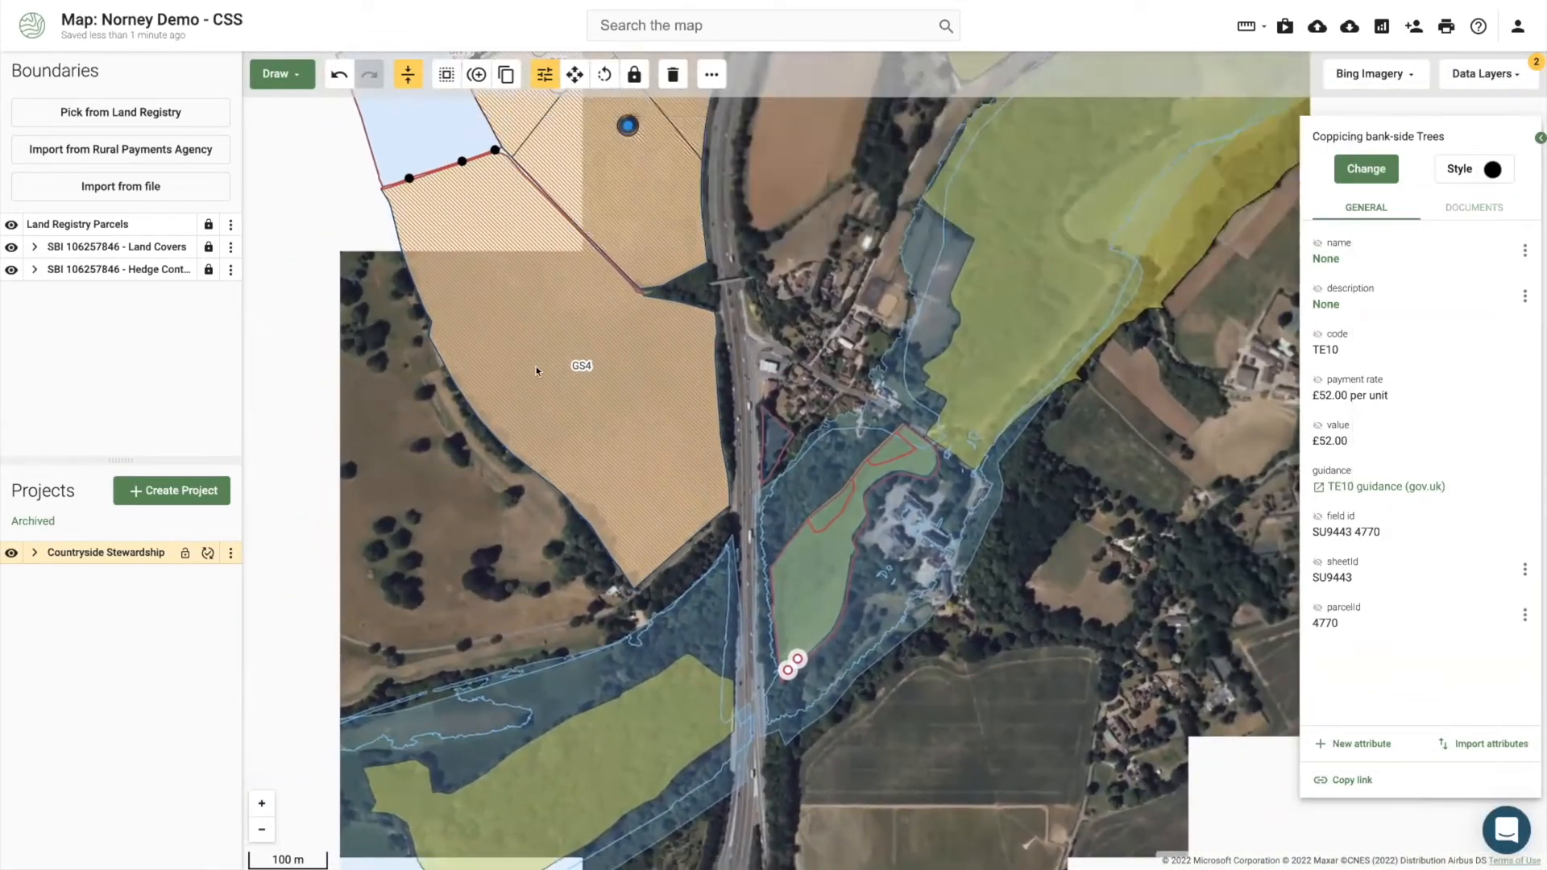
{"action": "left_click_drag", "start_coordinate": [601, 398], "coordinate": [660, 438]}
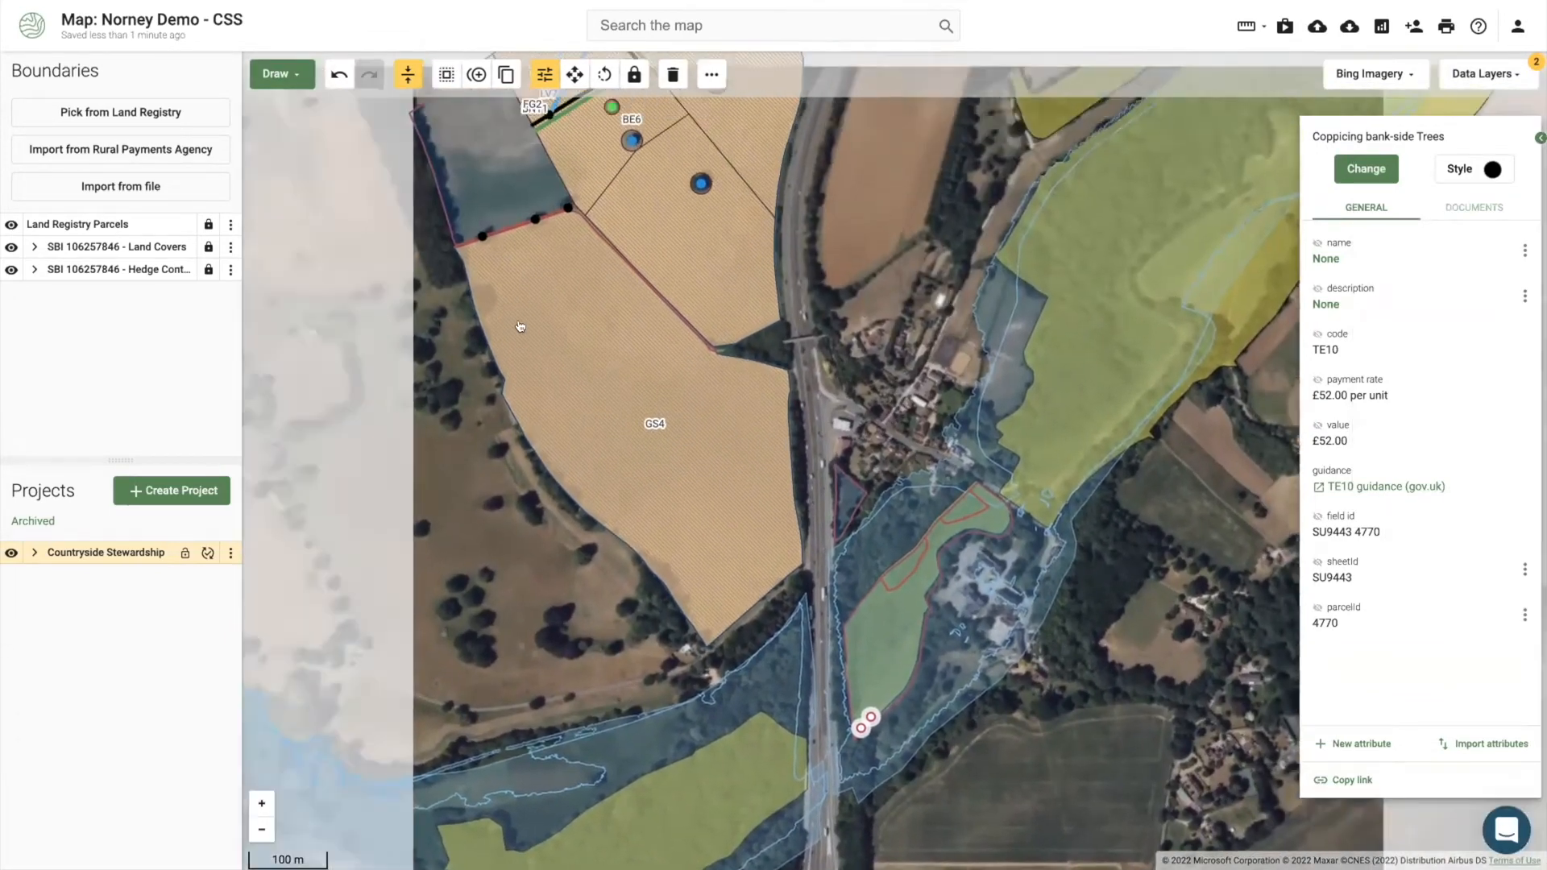
{"action": "left_click", "coordinate": [556, 373]}
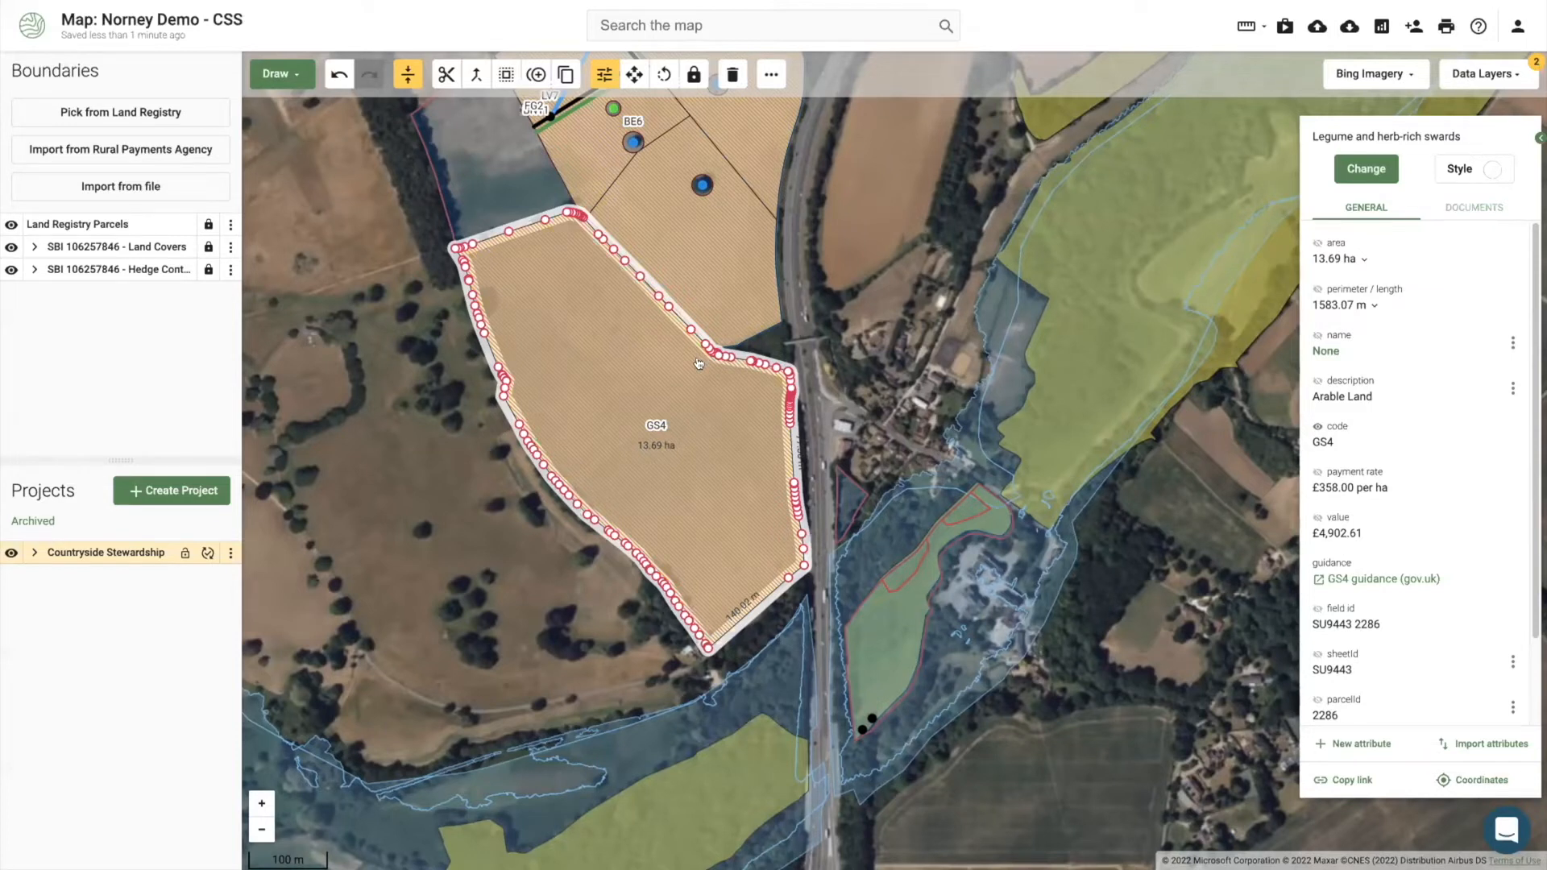
Step: Draw a 7.77 ha rectangle, 439.66 m by 176.63 m, along GS4's western edge
{"action": "left_click", "coordinate": [272, 75]}
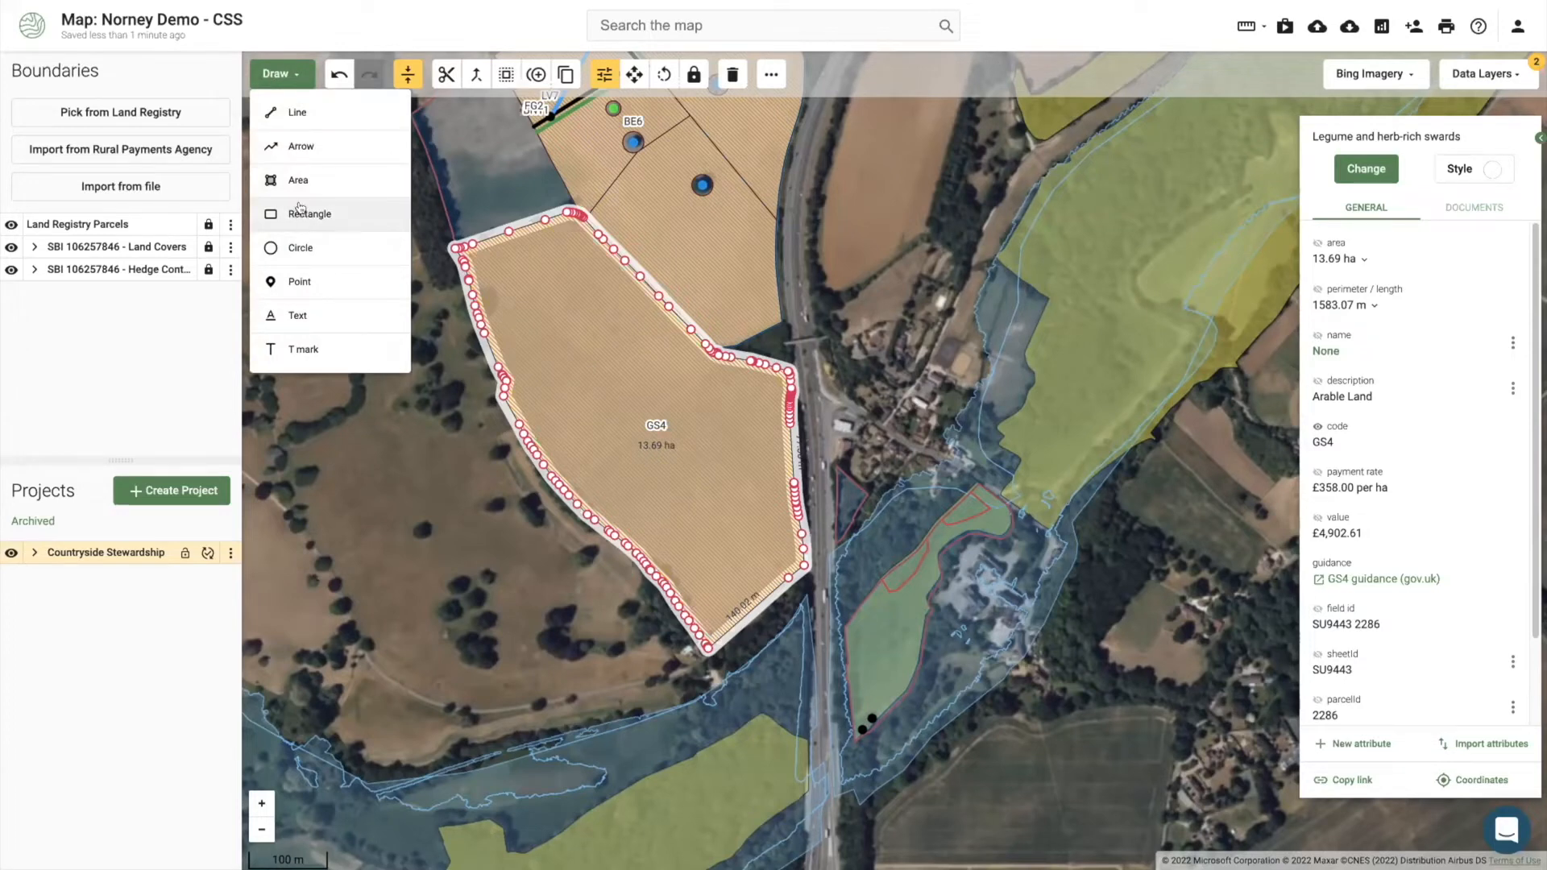
{"action": "left_click", "coordinate": [305, 211]}
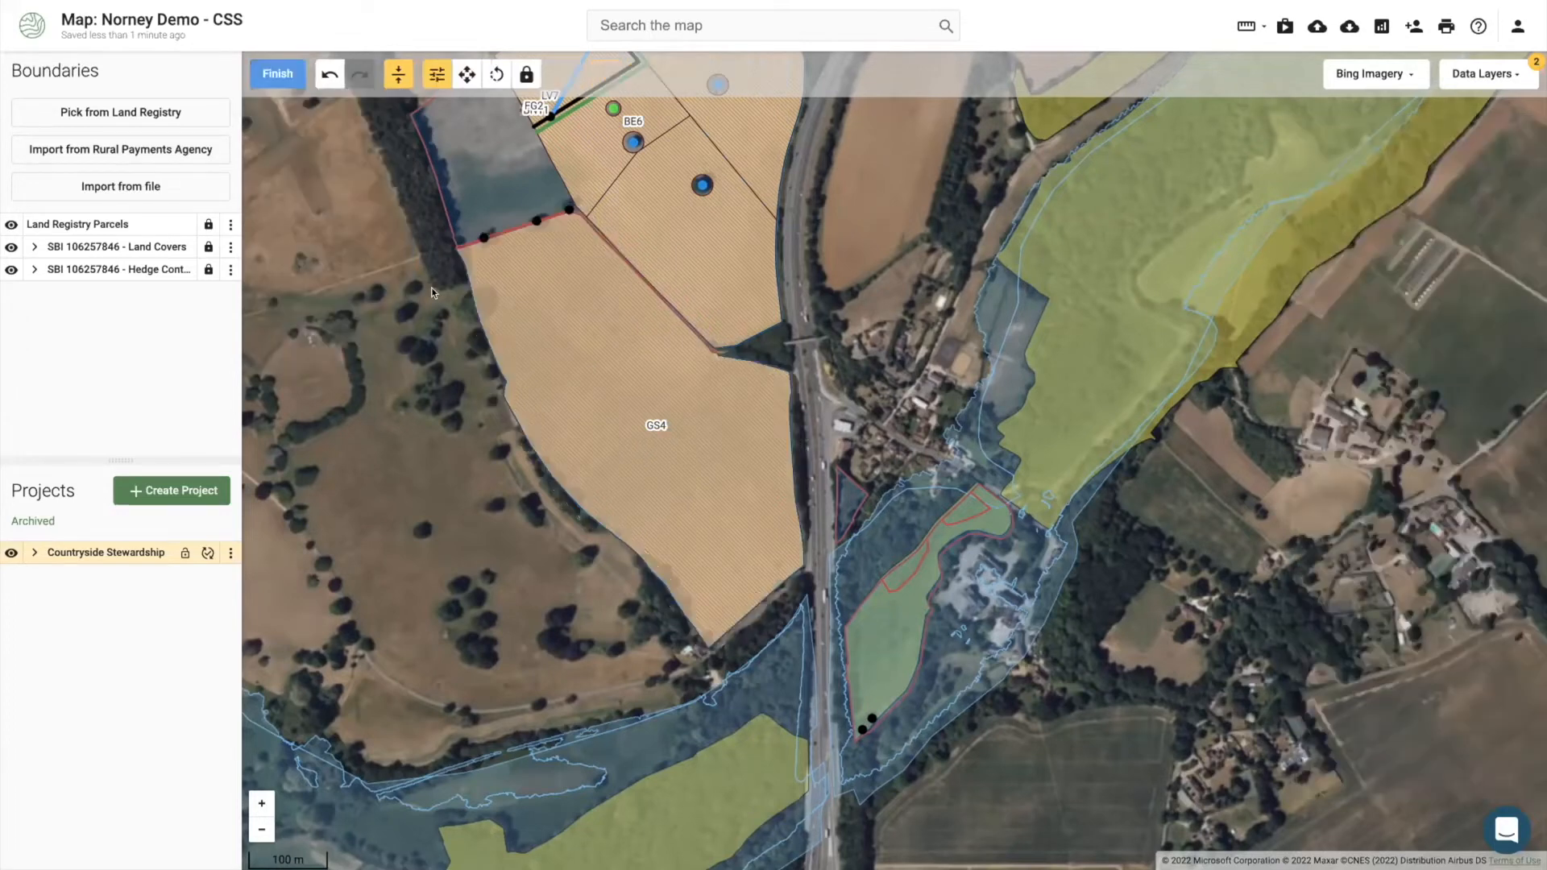
{"action": "left_click", "coordinate": [467, 291]}
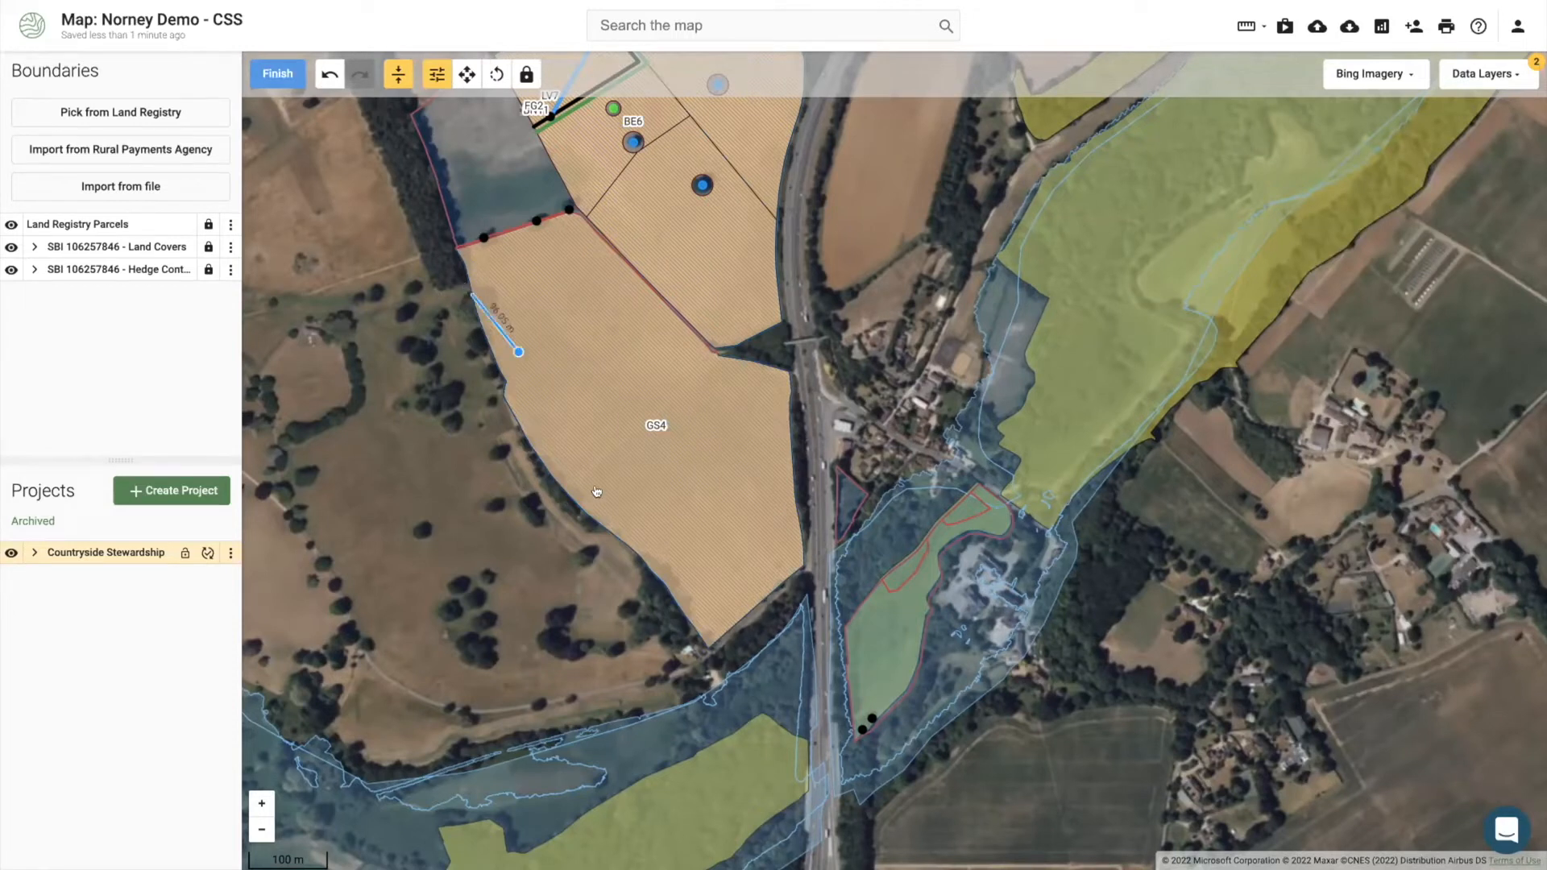
{"action": "left_click", "coordinate": [652, 577]}
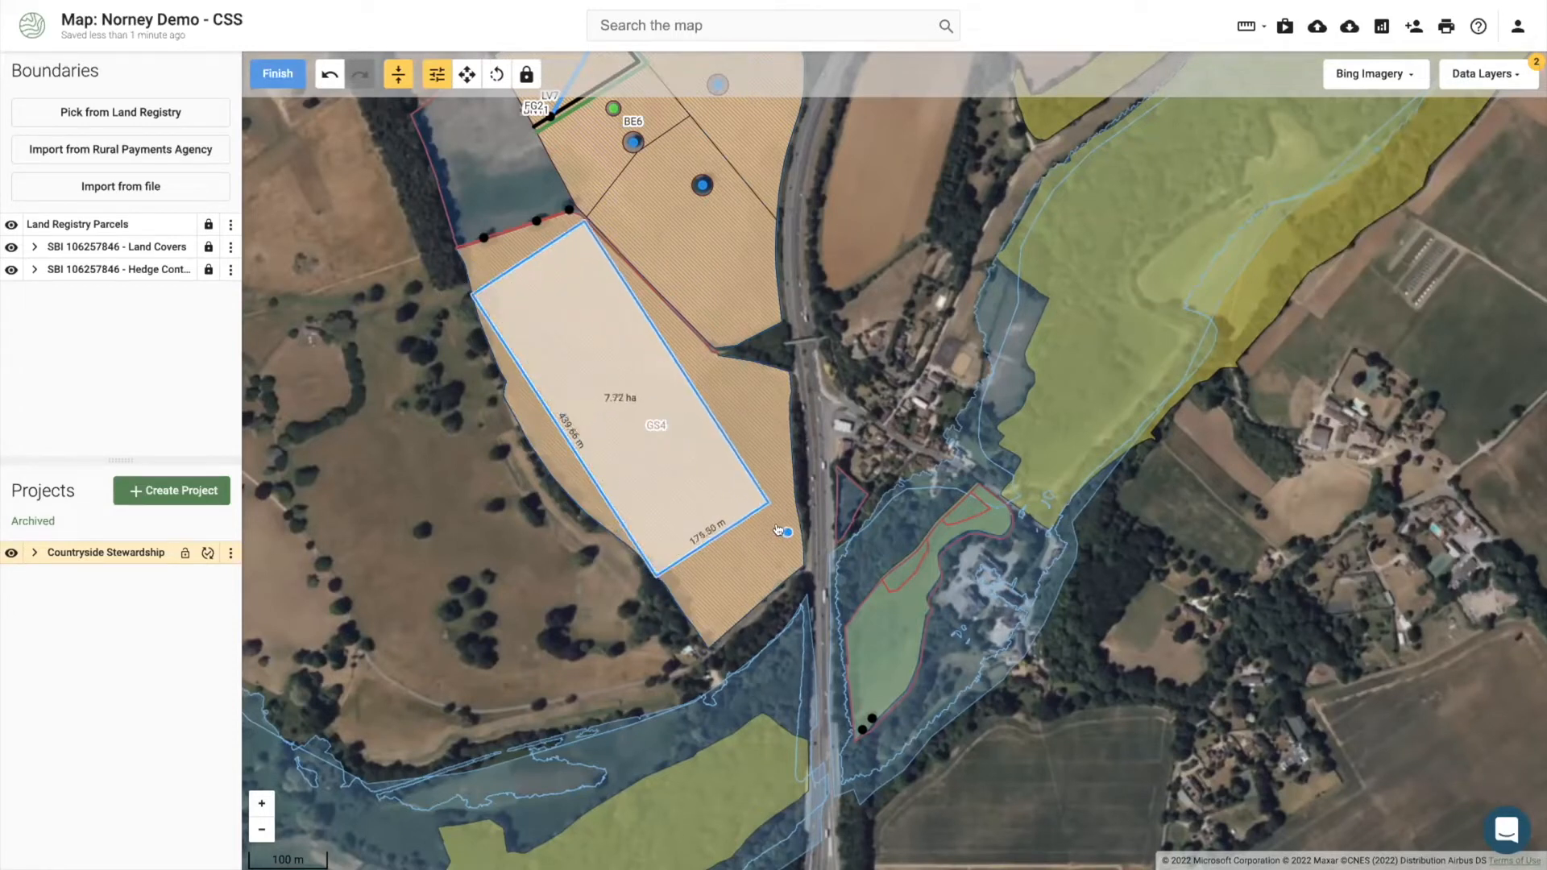
{"action": "left_click", "coordinate": [778, 530]}
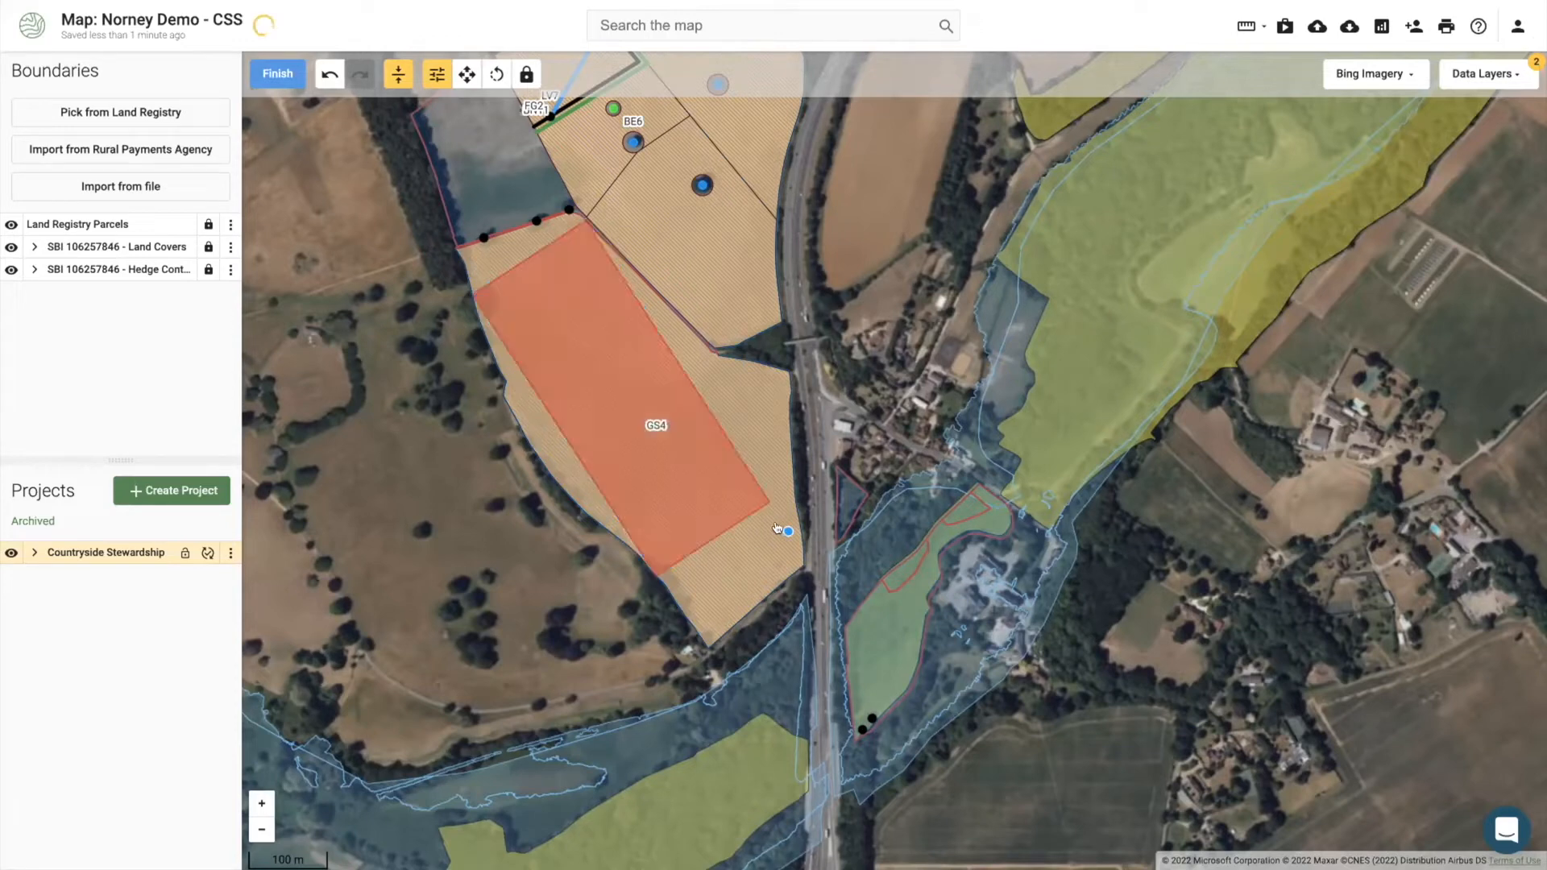
{"action": "left_click", "coordinate": [287, 73]}
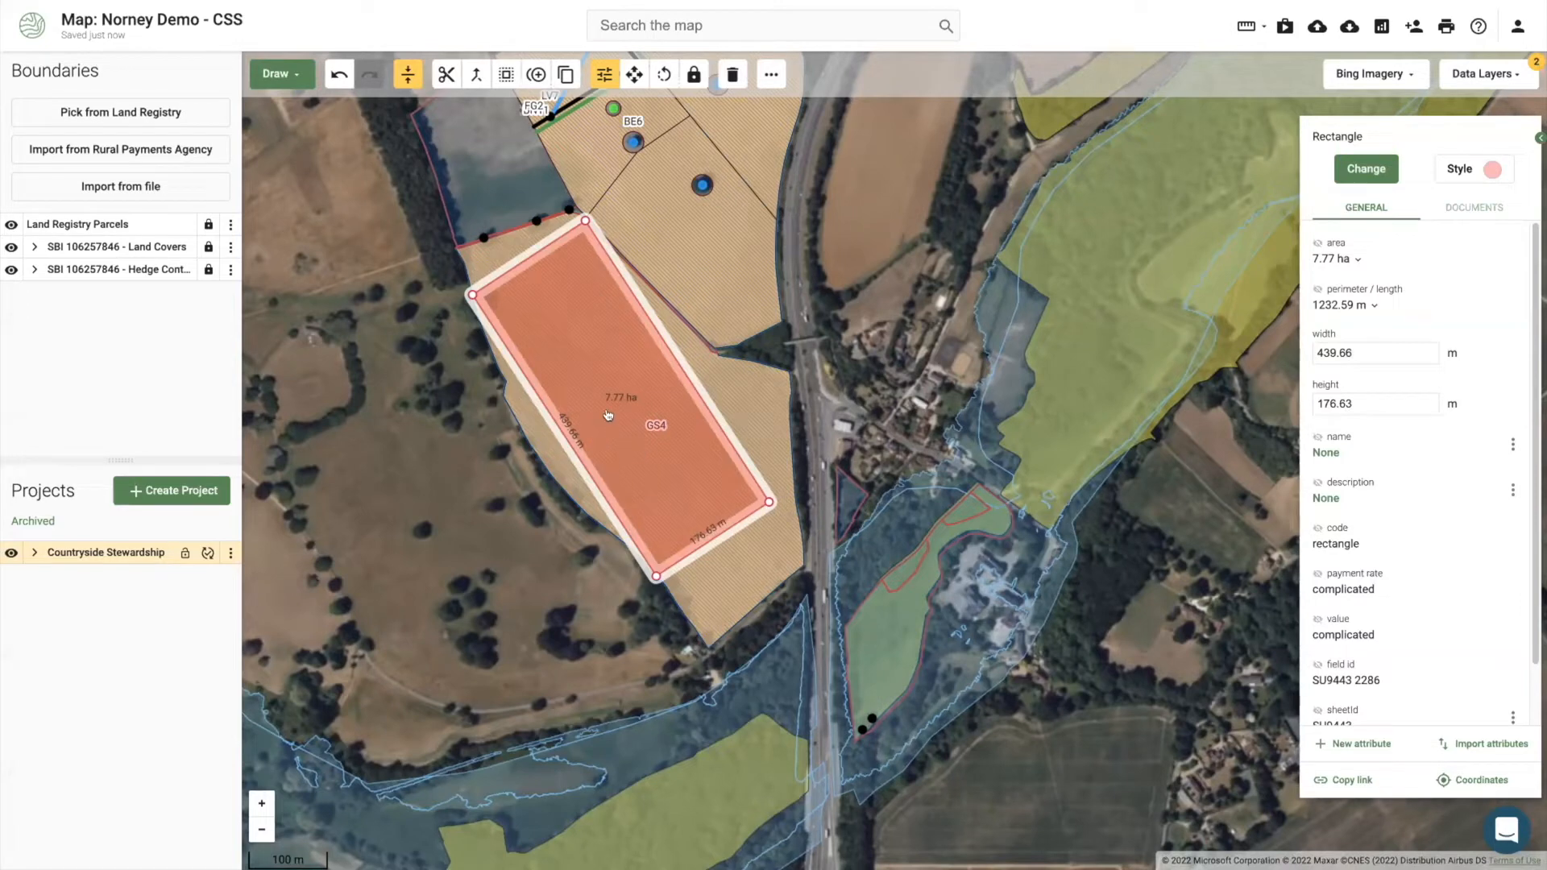
Step: Apply a Subtract buffer edit to cut the selected rectangle out of GS4
{"action": "left_click", "coordinate": [507, 76]}
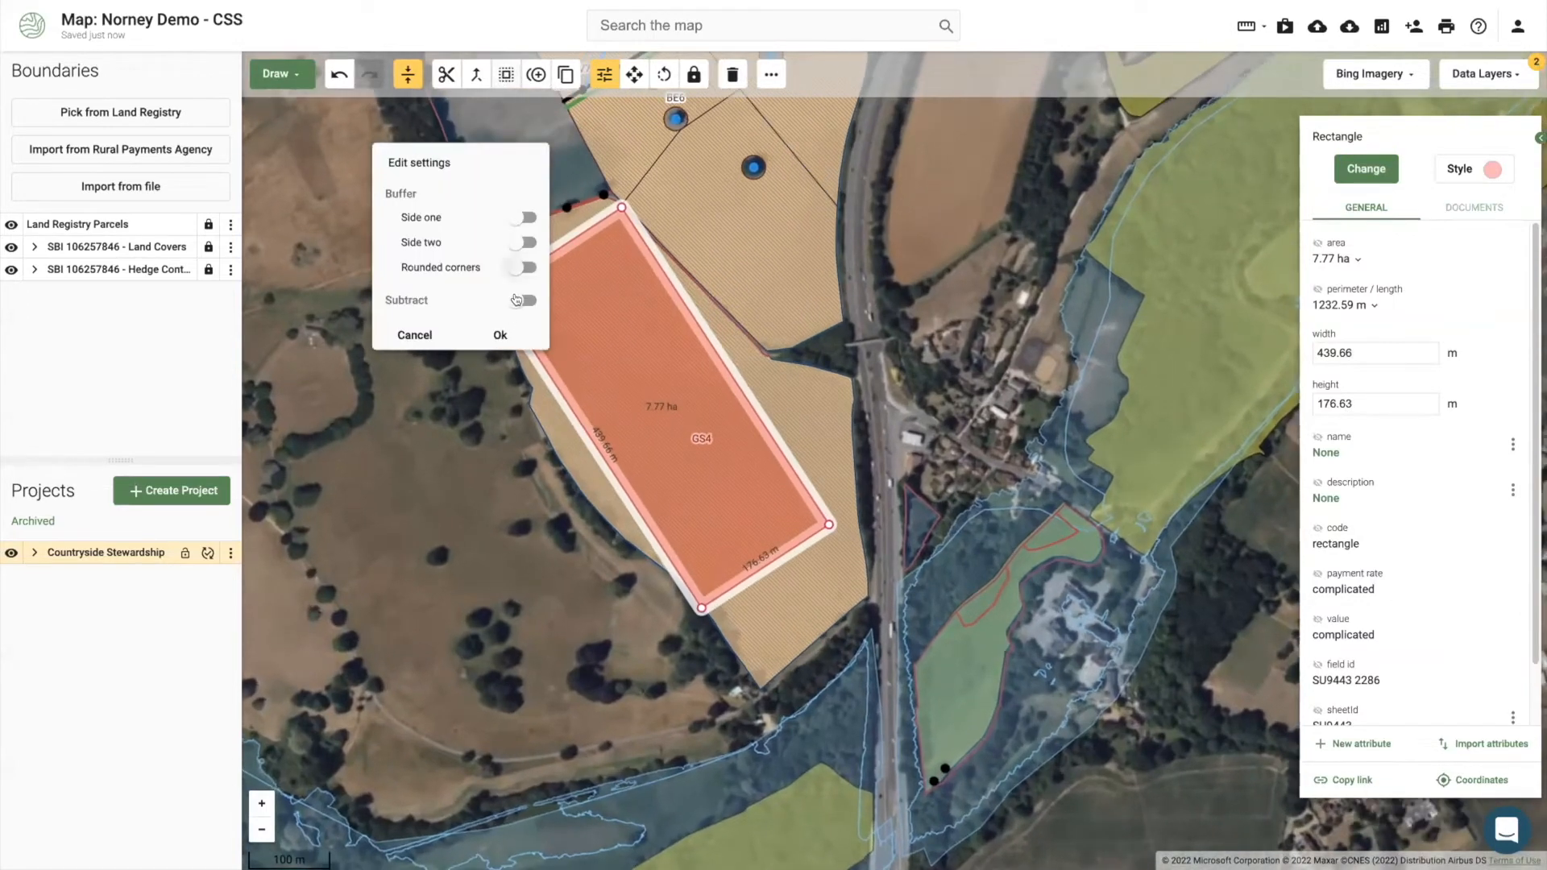
{"action": "left_click", "coordinate": [524, 301]}
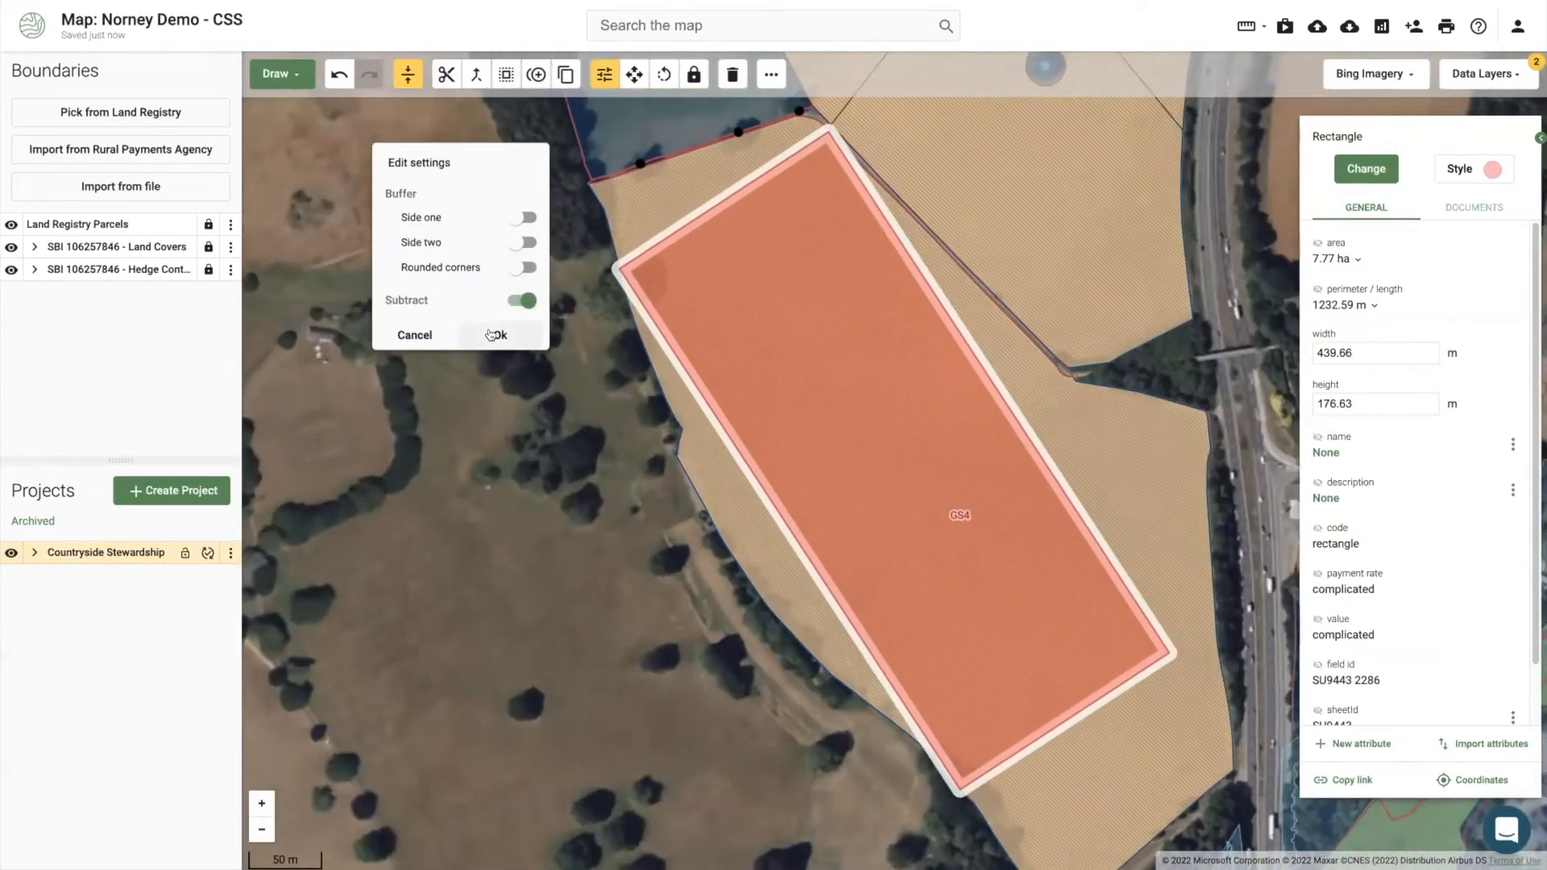
{"action": "left_click", "coordinate": [492, 334]}
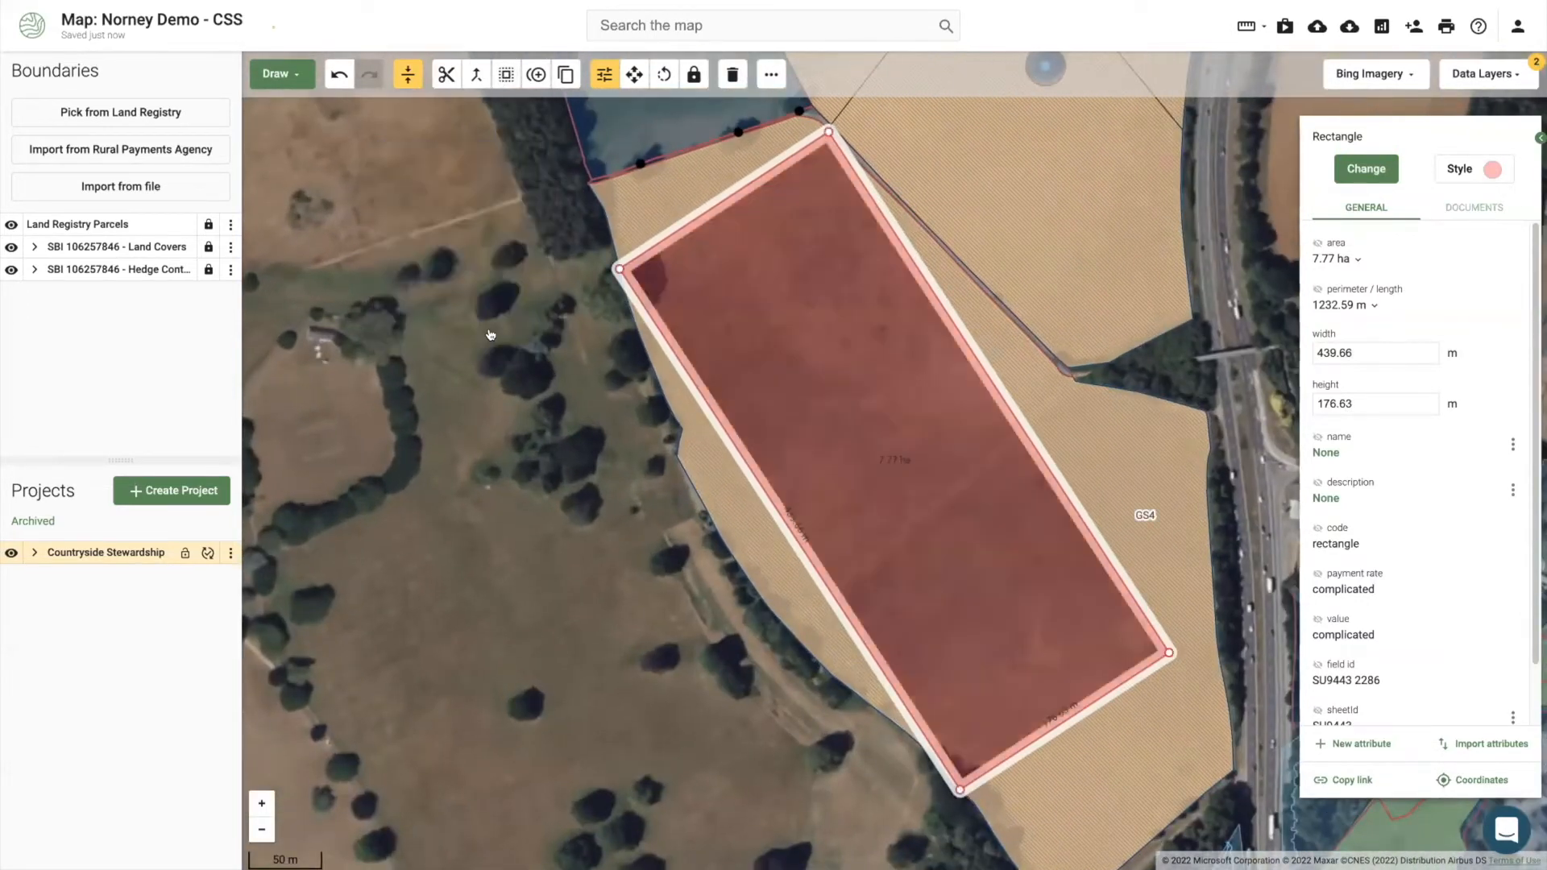
{"action": "left_click", "coordinate": [583, 505]}
{"action": "scroll", "coordinate": [584, 506], "scroll_direction": "down", "scroll_amount": 3}
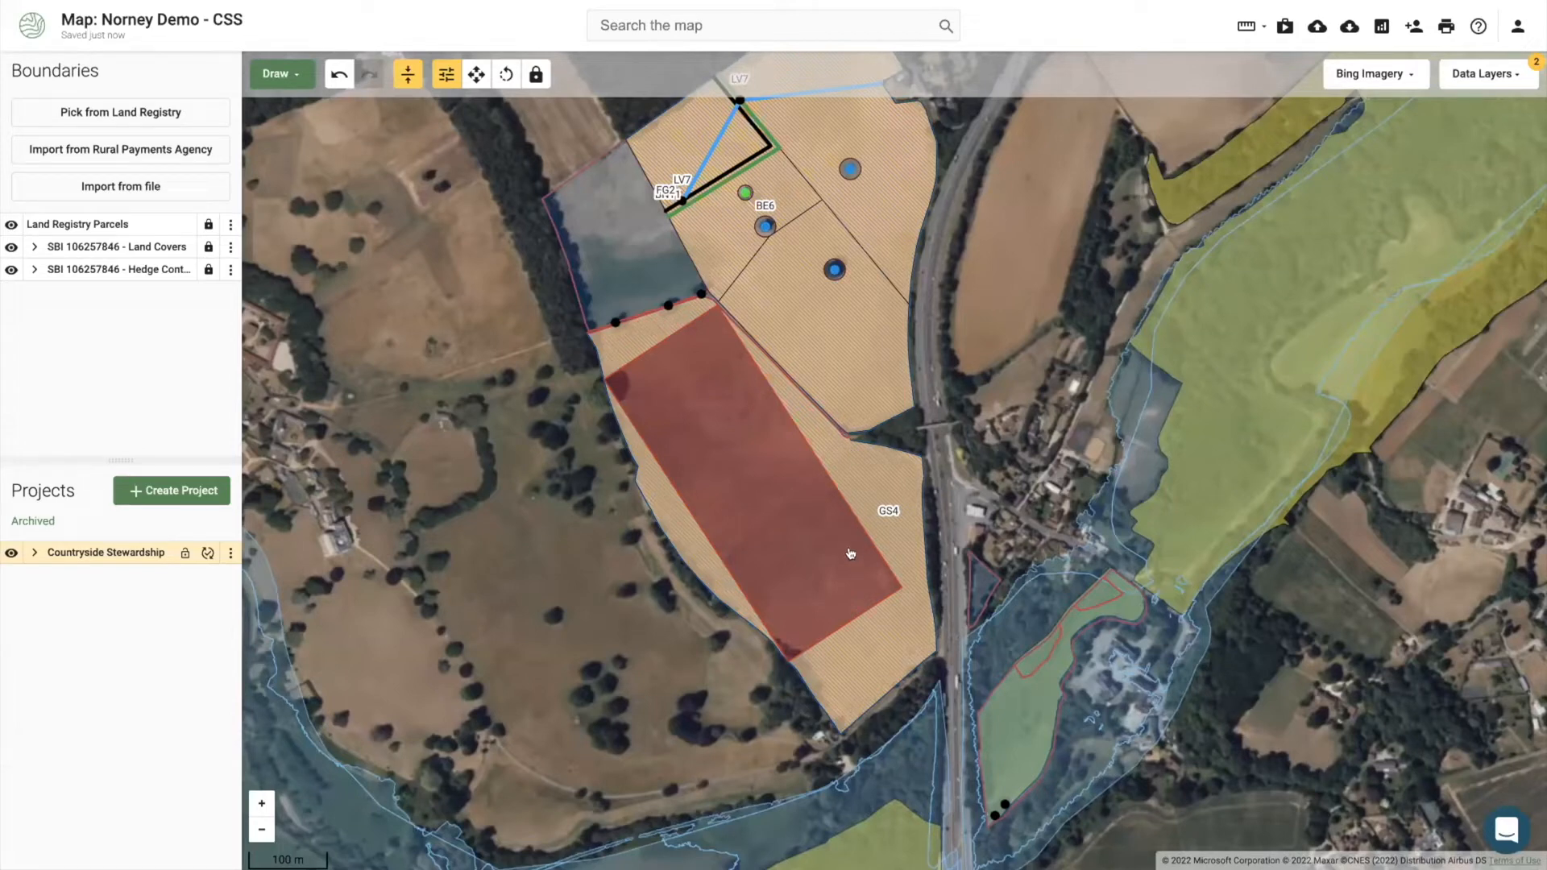
Step: Check GS4 is now 5.93 ha (£2,122.43) beside the rectangle, ending with the rectangle selected
{"action": "left_click", "coordinate": [853, 488]}
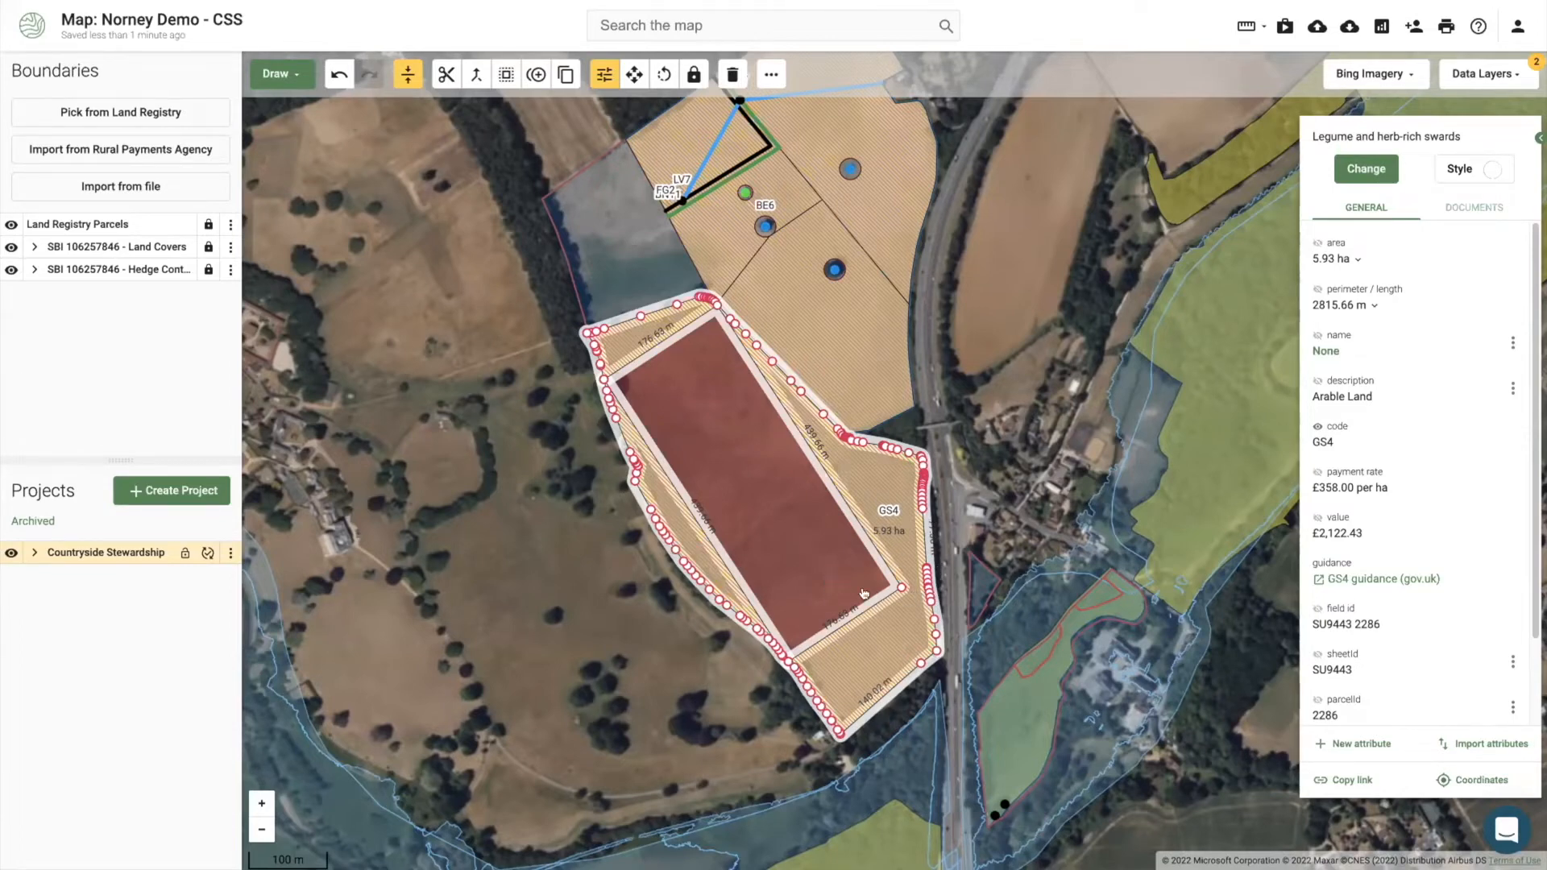
{"action": "scroll", "coordinate": [919, 601], "scroll_direction": "up", "scroll_amount": 3}
{"action": "left_click", "coordinate": [852, 578]}
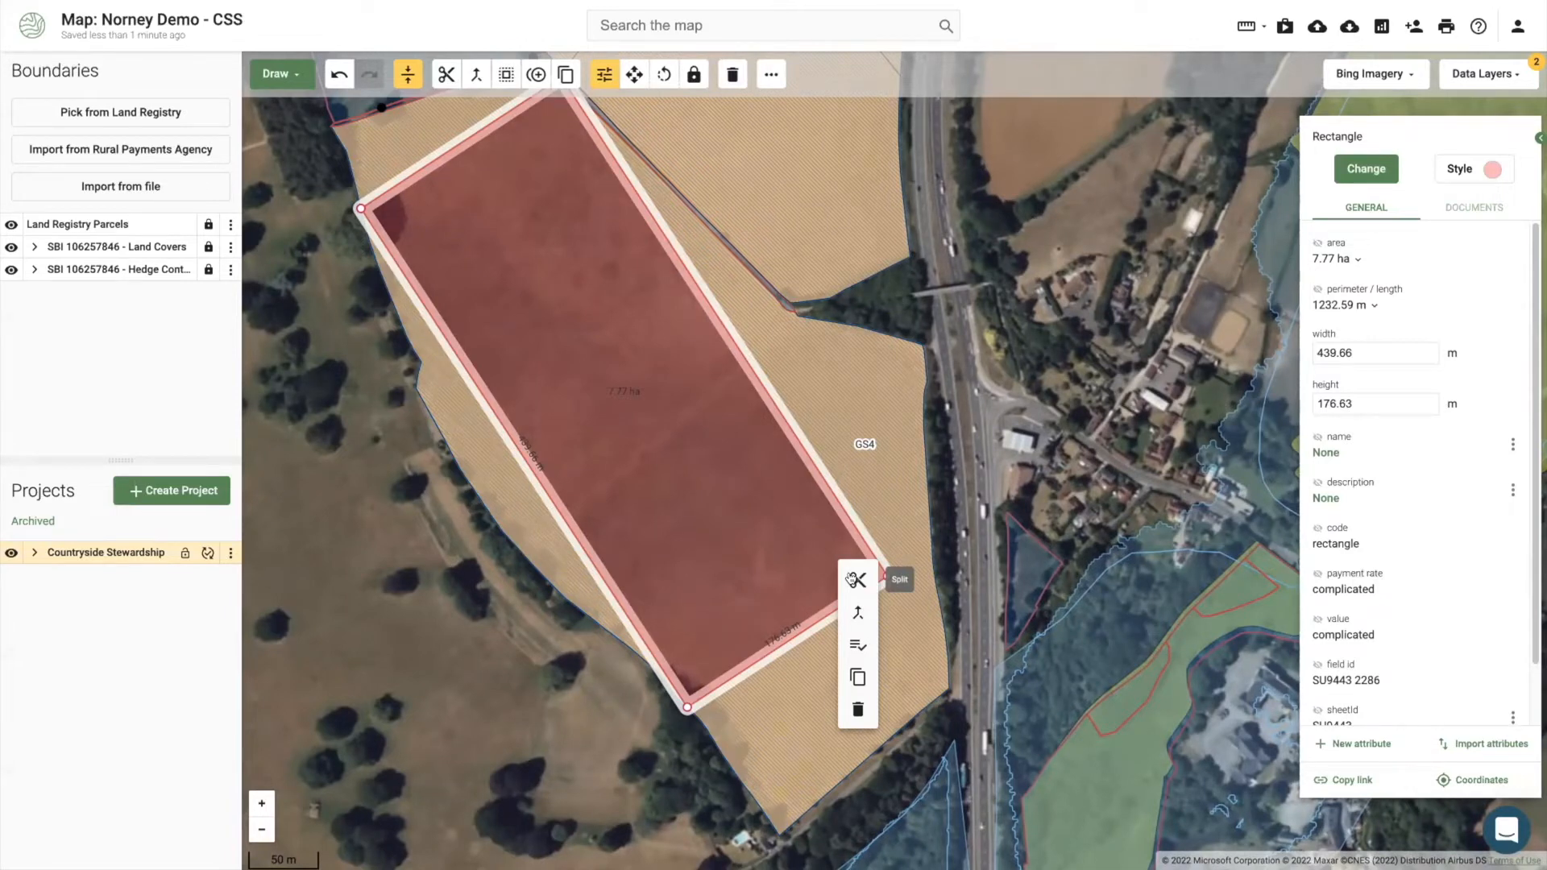
{"action": "left_click", "coordinate": [868, 416]}
{"action": "left_click", "coordinate": [747, 453]}
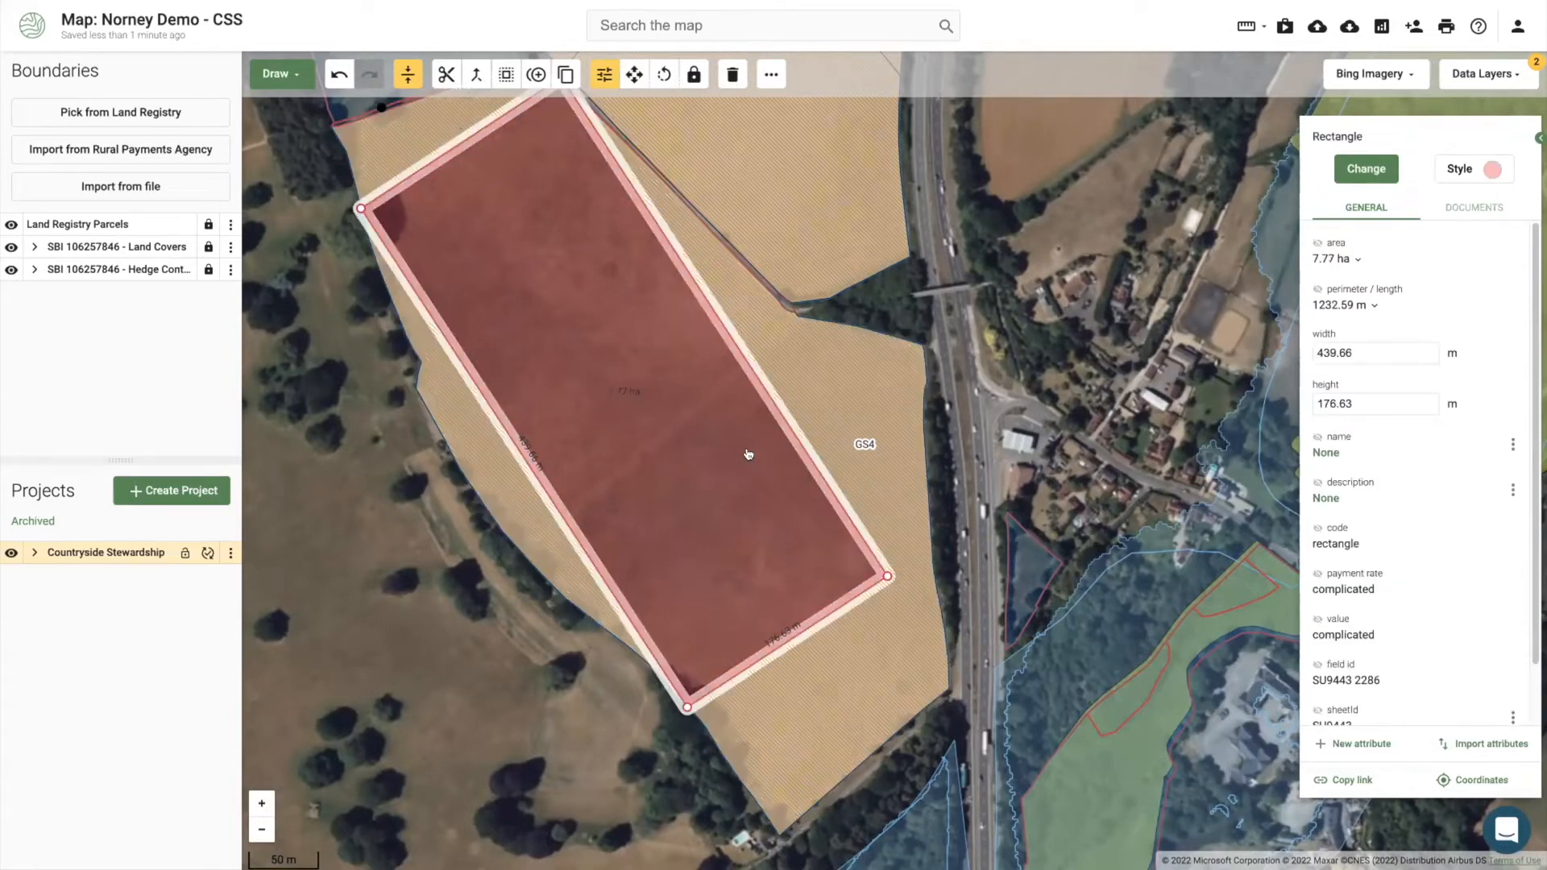
{"action": "left_click", "coordinate": [393, 557]}
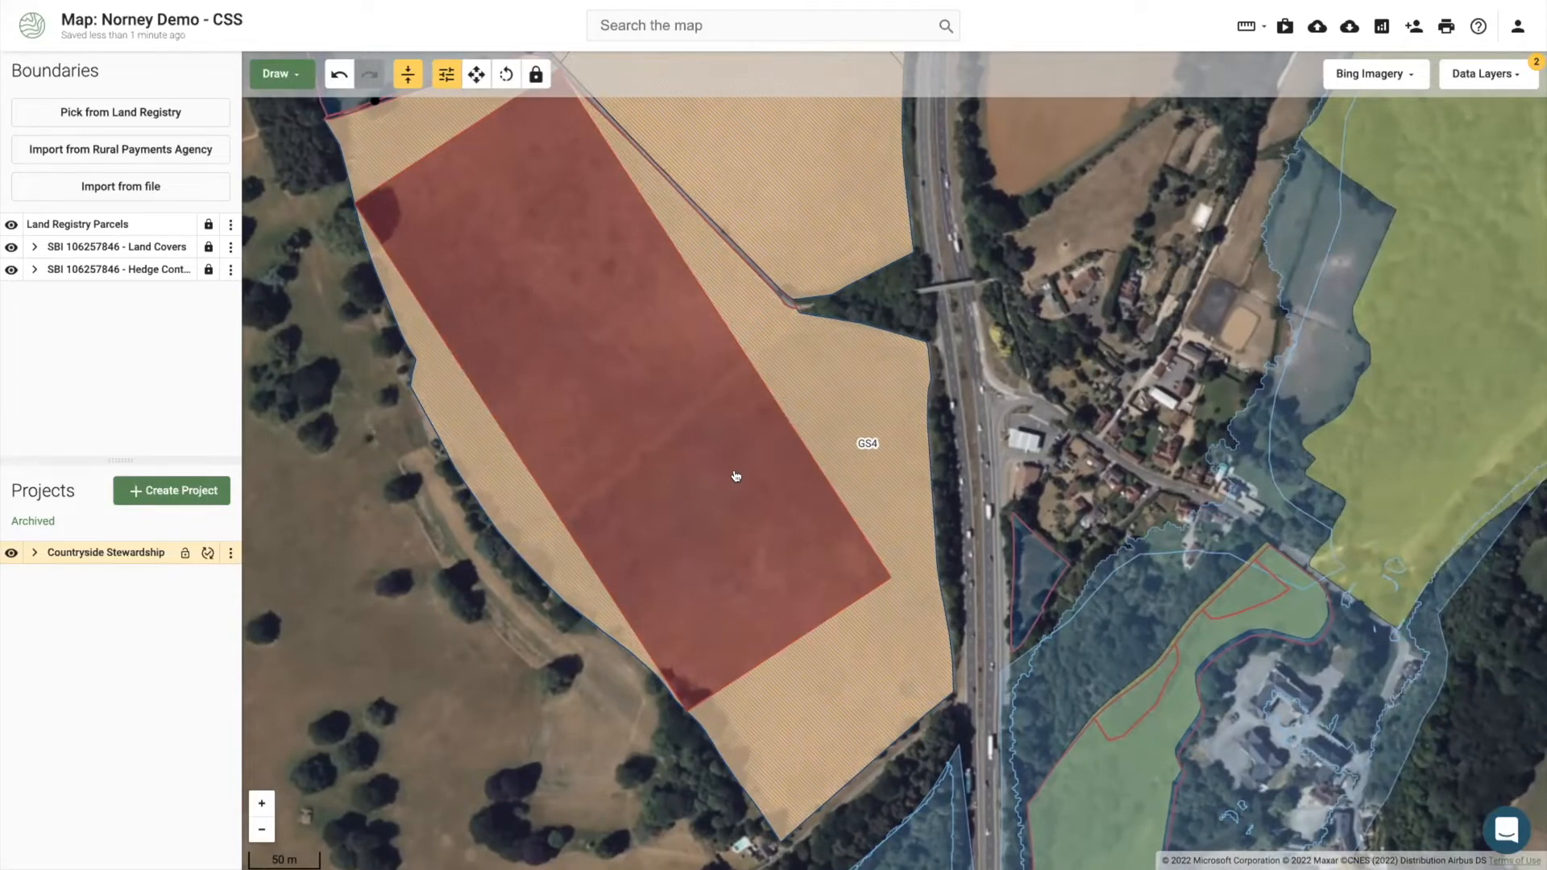
{"action": "scroll", "coordinate": [736, 476], "scroll_direction": "down", "scroll_amount": 5}
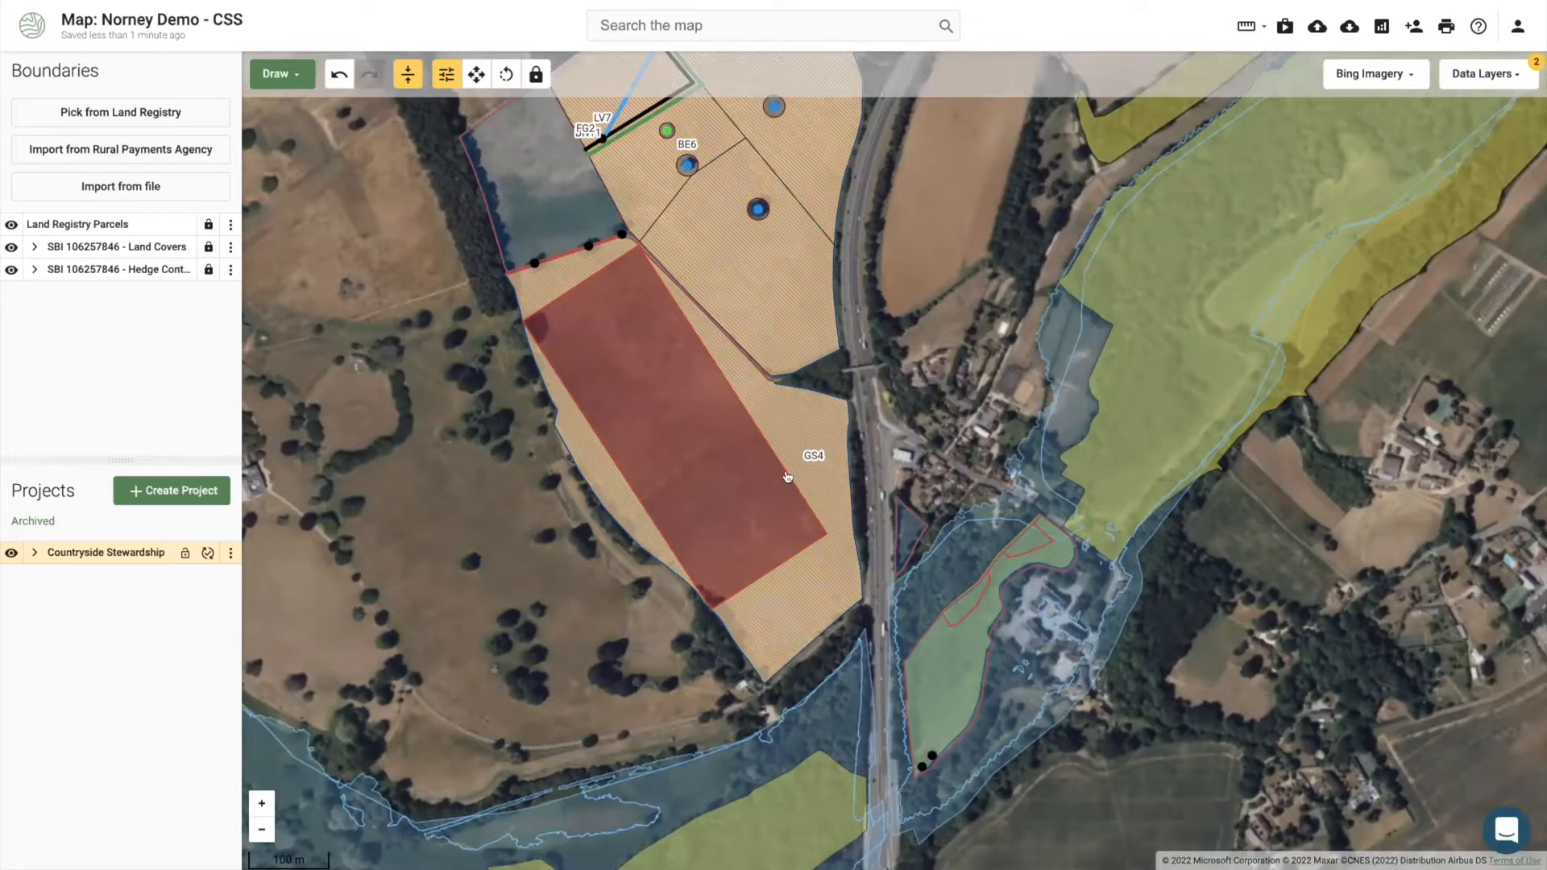
{"action": "left_click", "coordinate": [817, 493]}
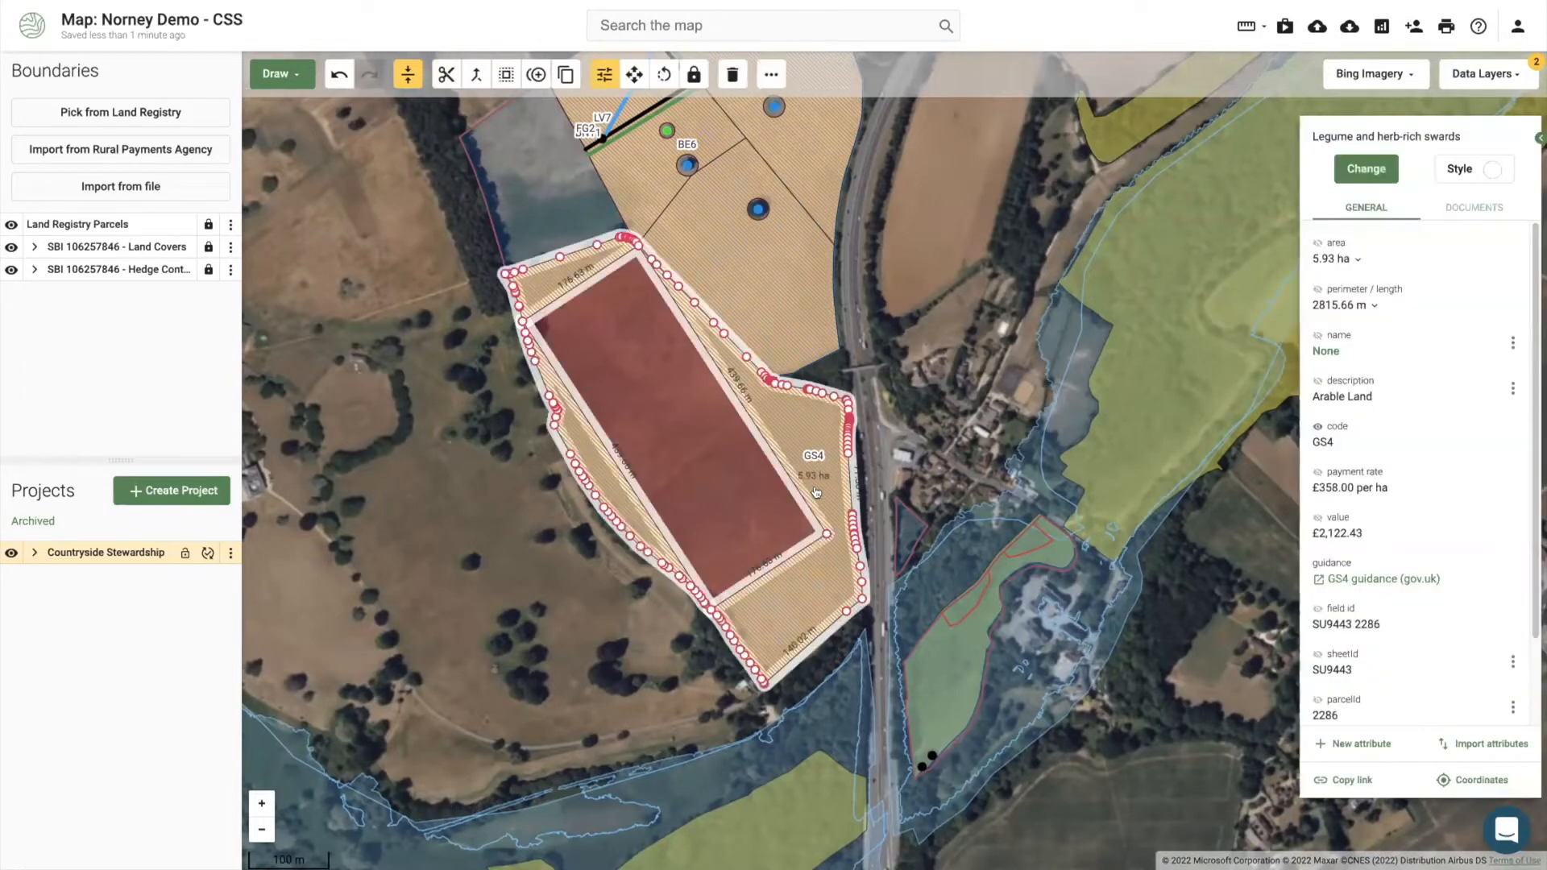
{"action": "left_click", "coordinate": [950, 481]}
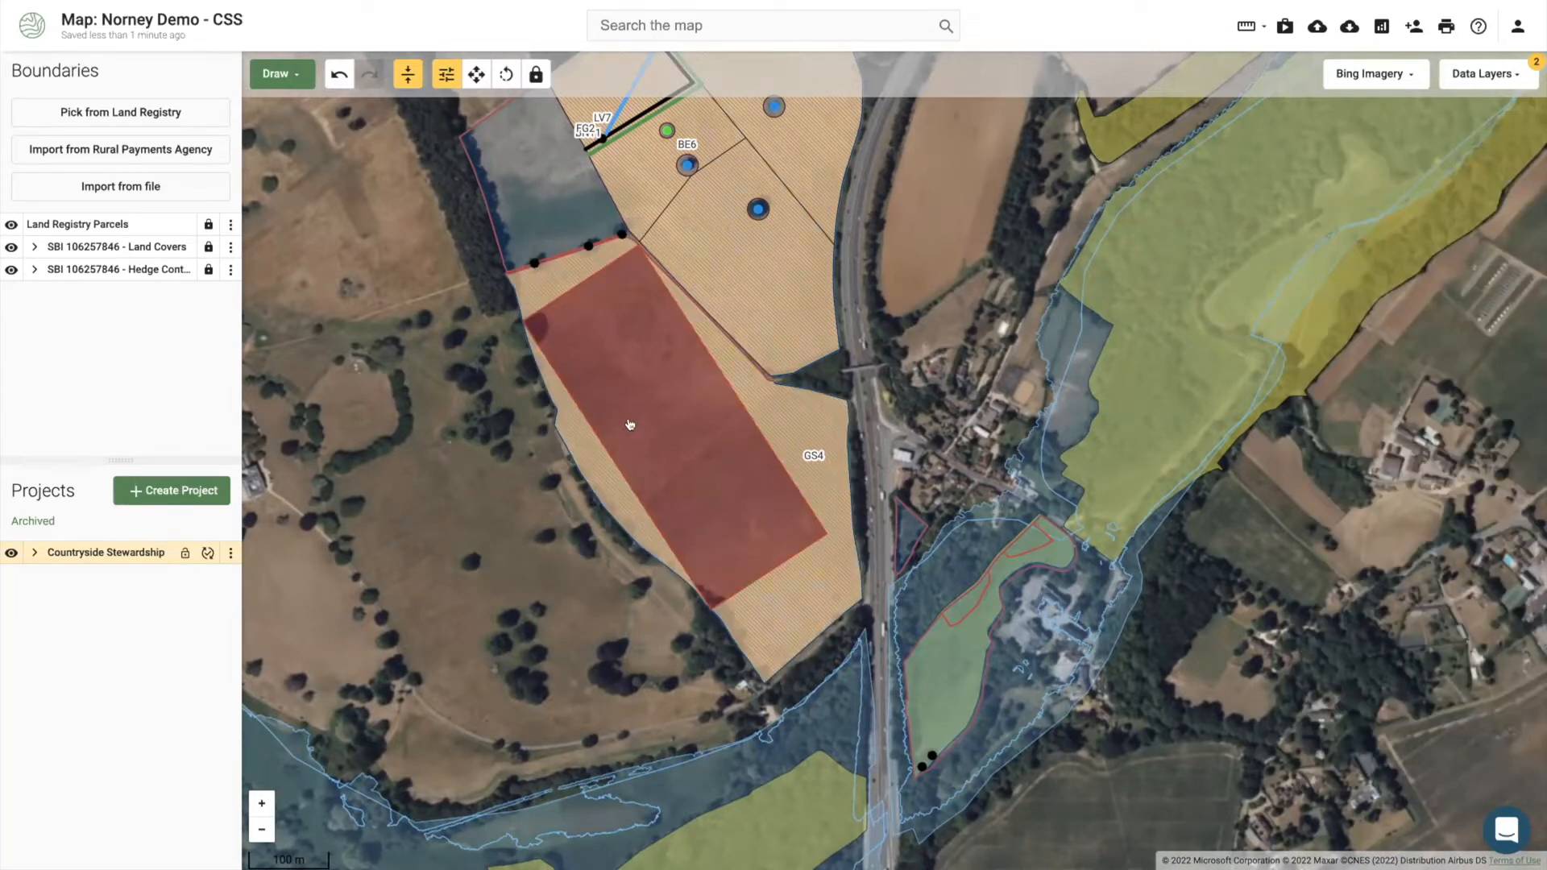
{"action": "left_click", "coordinate": [645, 440]}
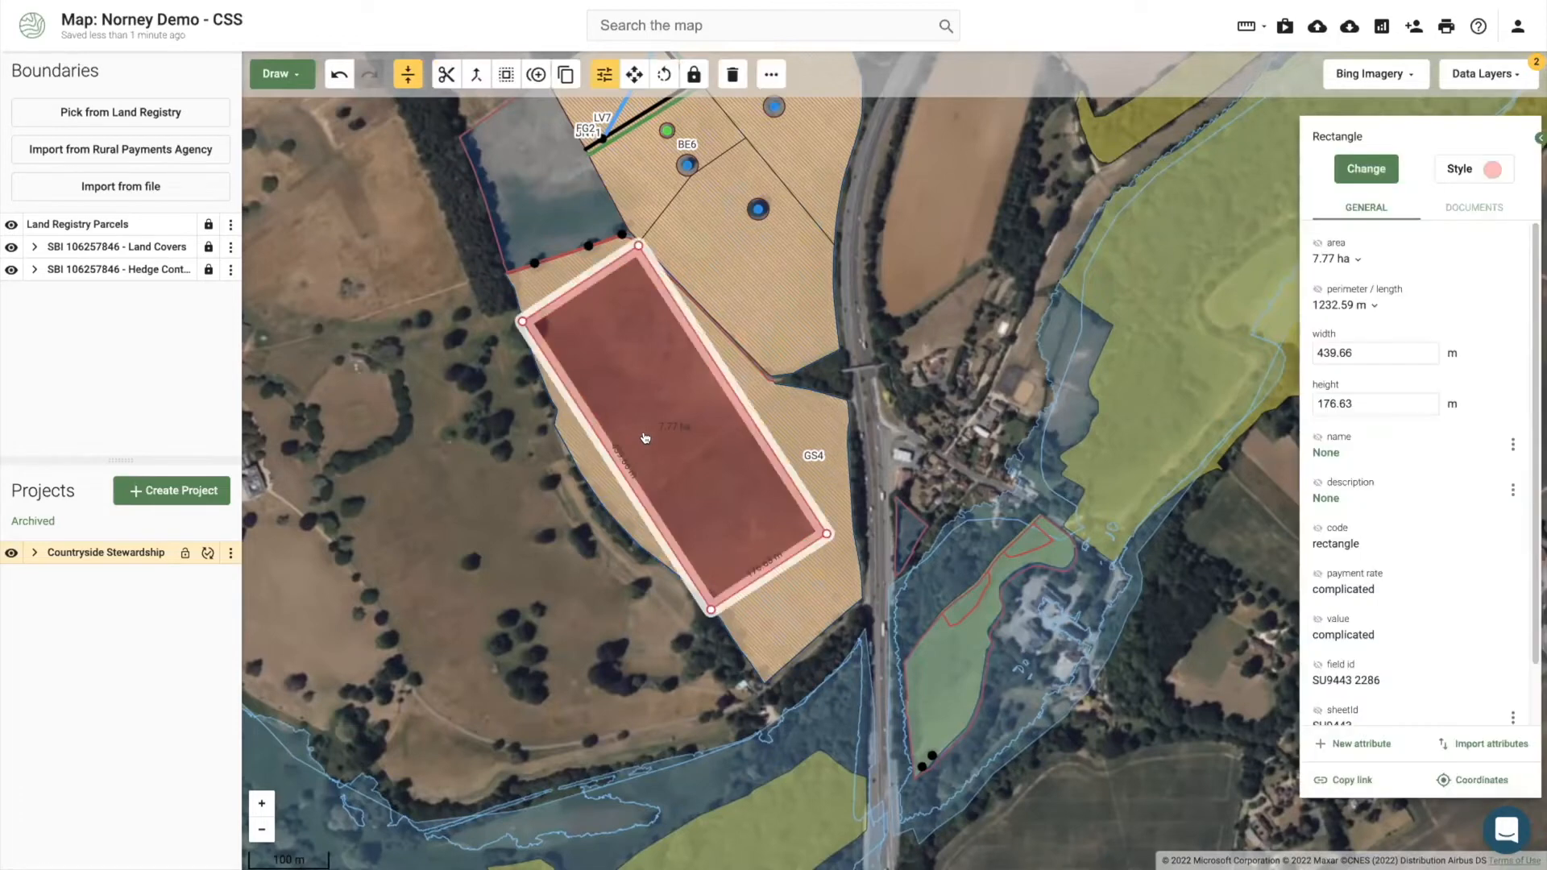
Step: Set the rectangle's height to 150 m, shrinking it to 6.59 ha with a 1179.32 m perimeter
{"action": "left_click_drag", "start_coordinate": [1356, 353], "coordinate": [1309, 355]}
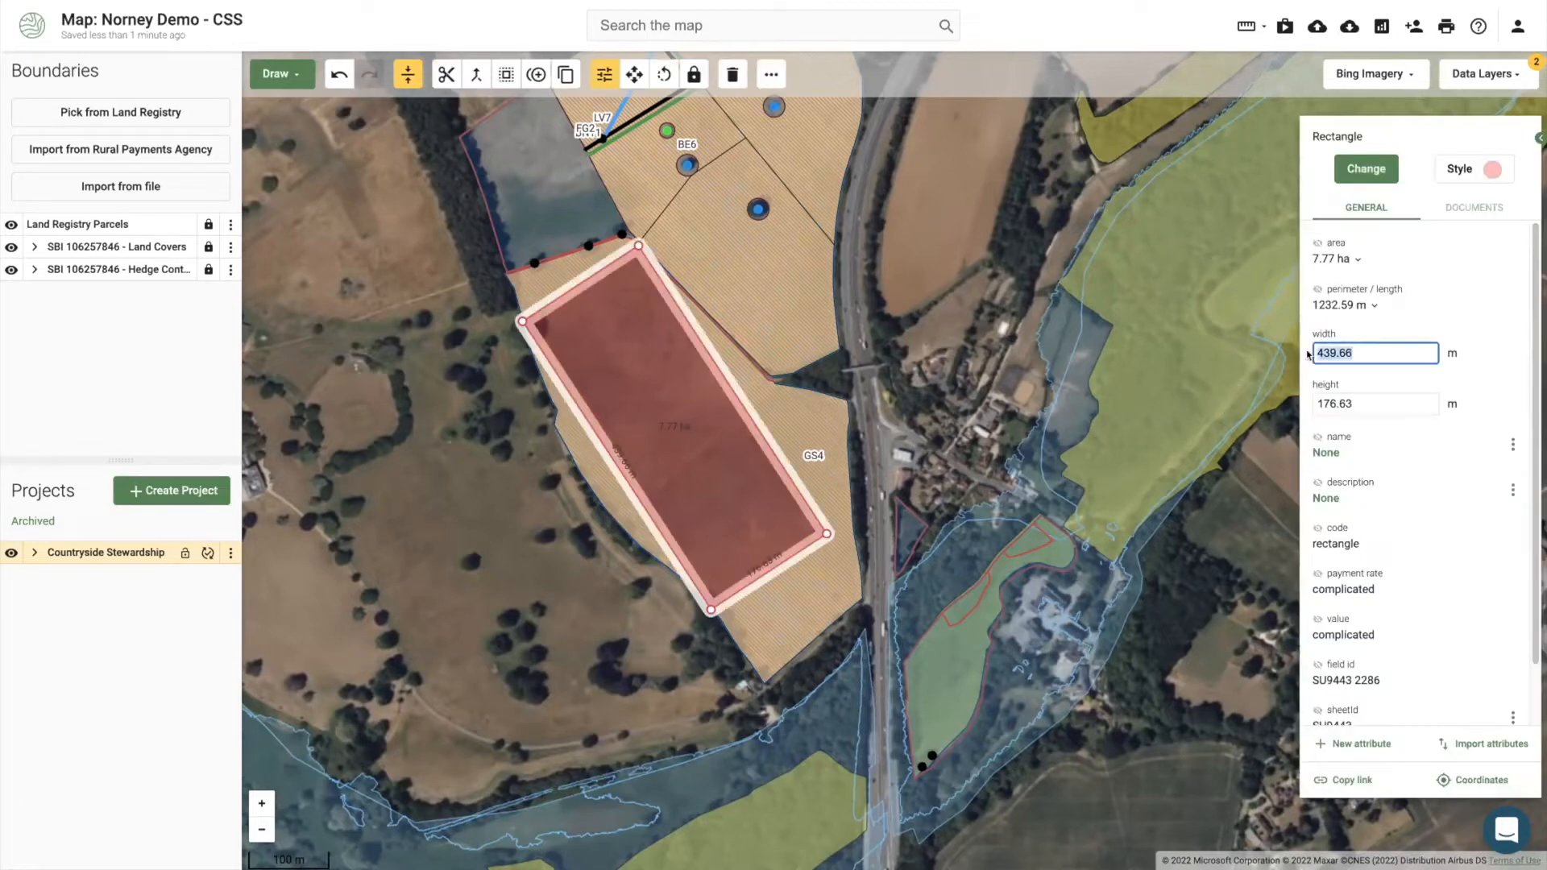
{"action": "left_click", "coordinate": [1361, 407]}
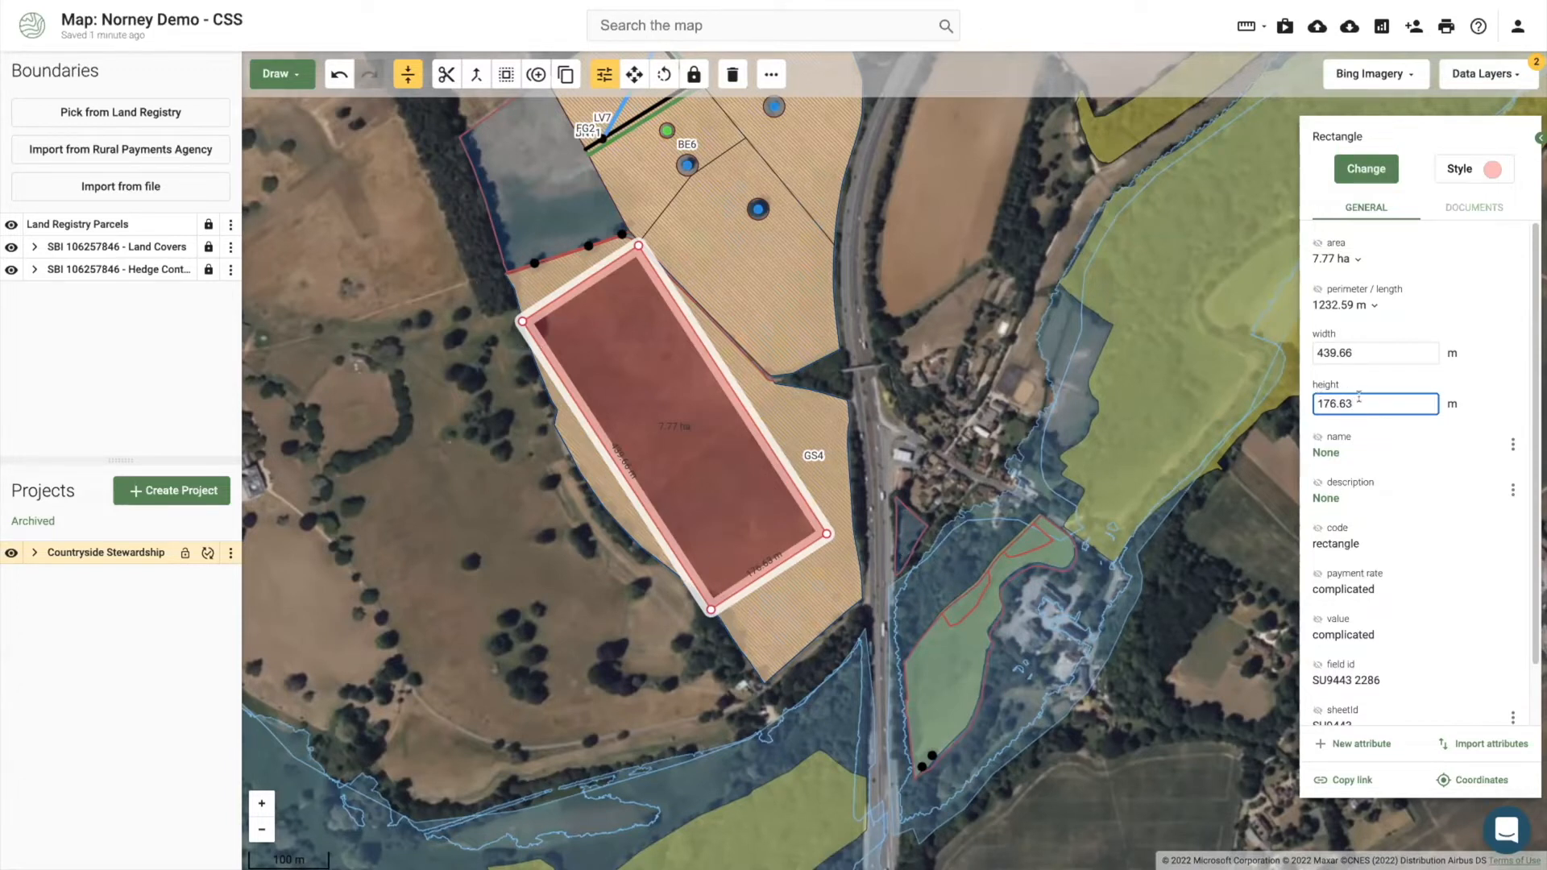
{"action": "key", "text": "ctrl+a"}
{"action": "type", "text": "180.00"}
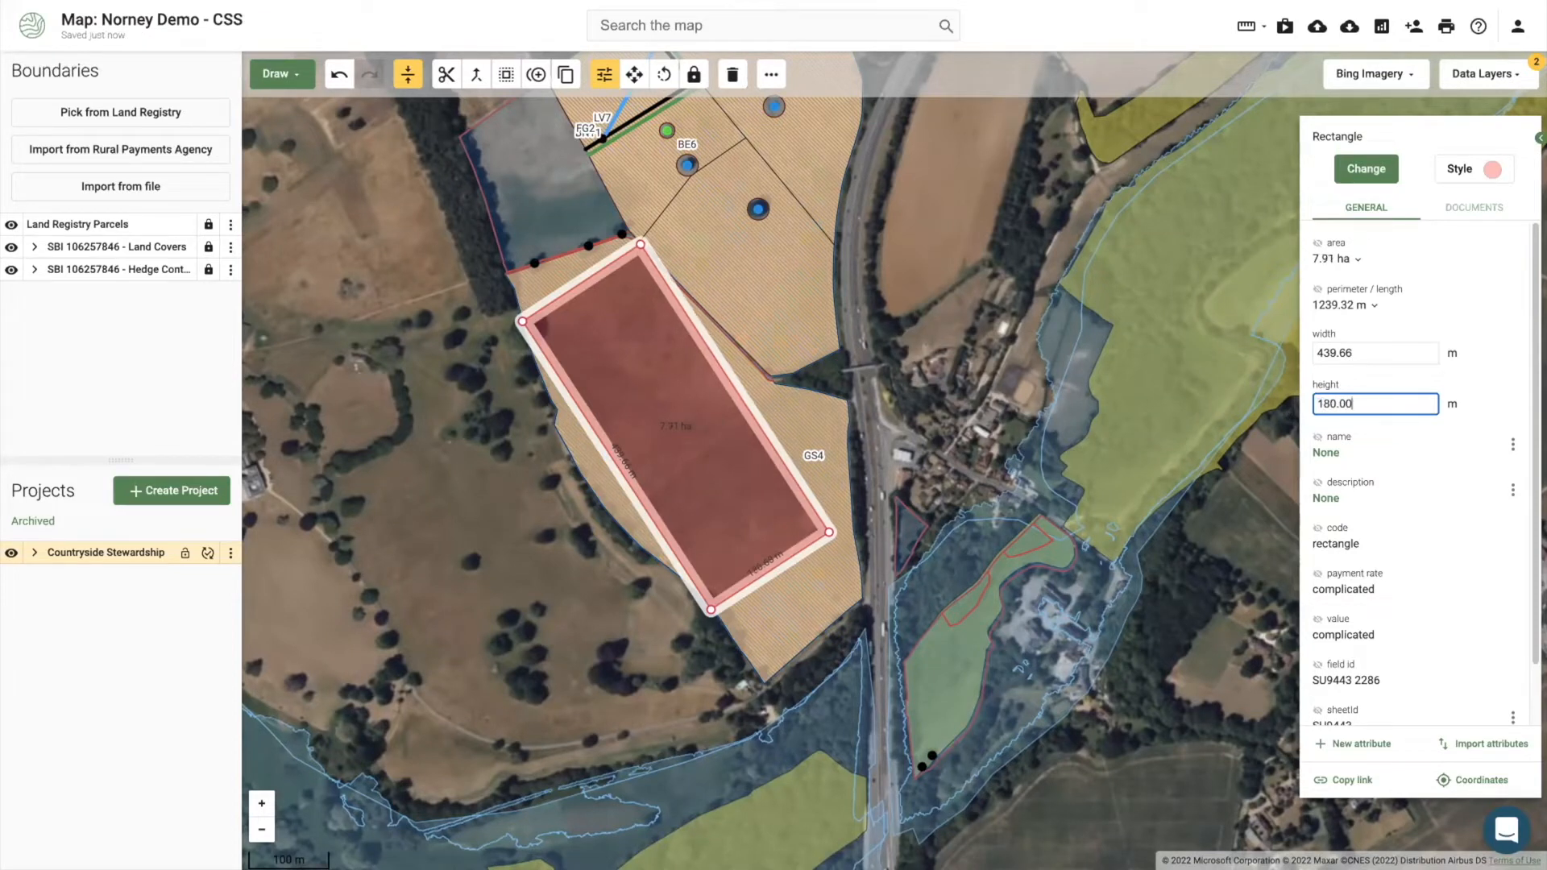
{"action": "key", "text": "BackSpace"}
{"action": "key", "text": "BackSpace"}
{"action": "key", "text": "BackSpace"}
{"action": "key", "text": "BackSpace"}
{"action": "key", "text": "BackSpace"}
{"action": "type", "text": "50.00"}
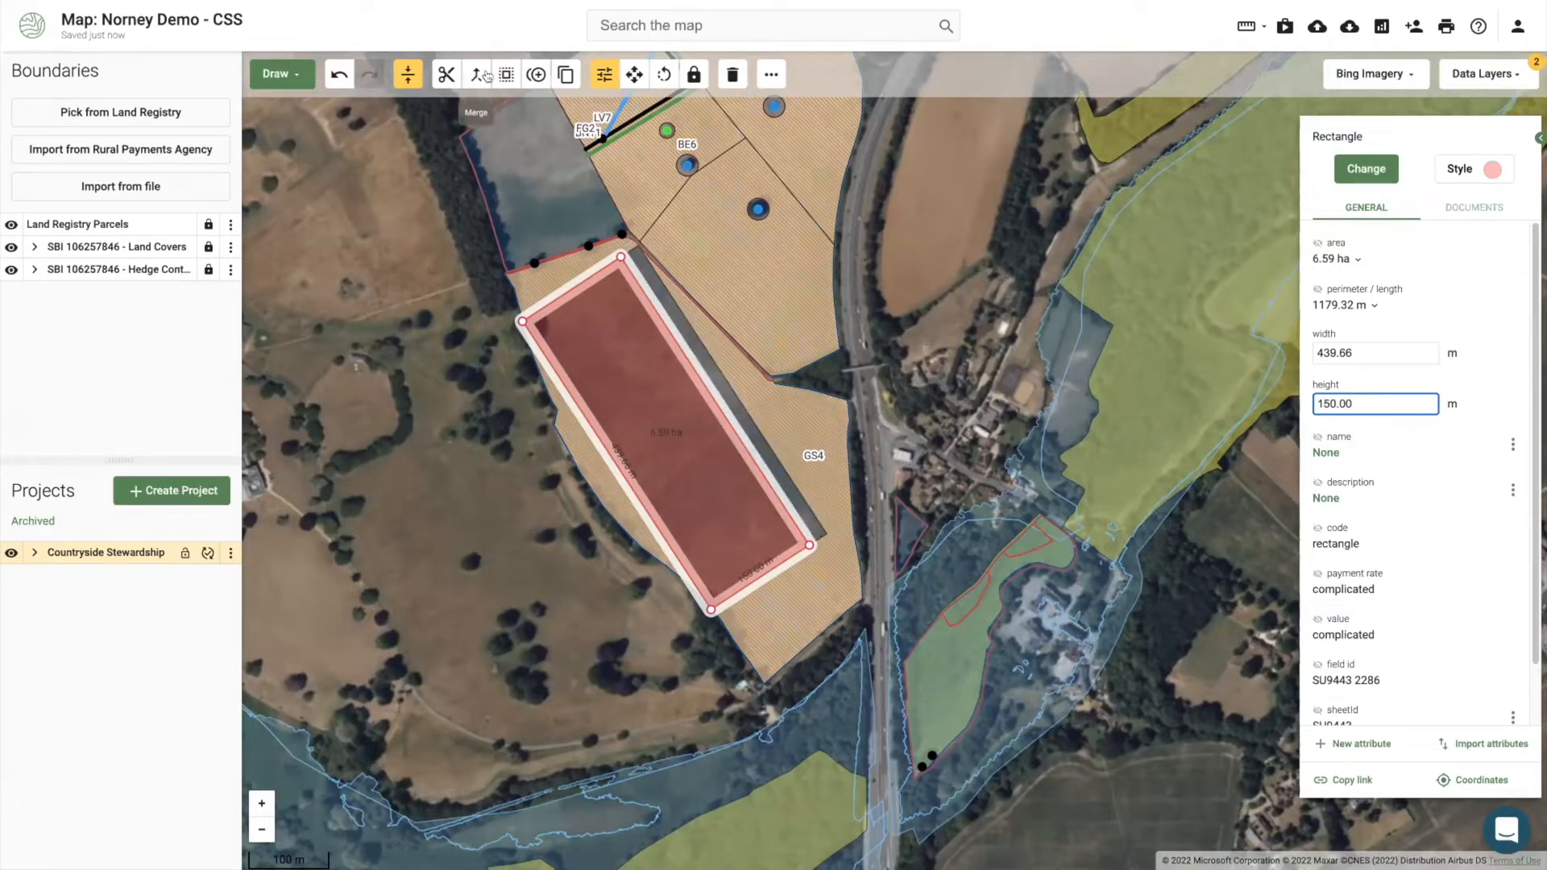
{"action": "left_click", "coordinate": [338, 74]}
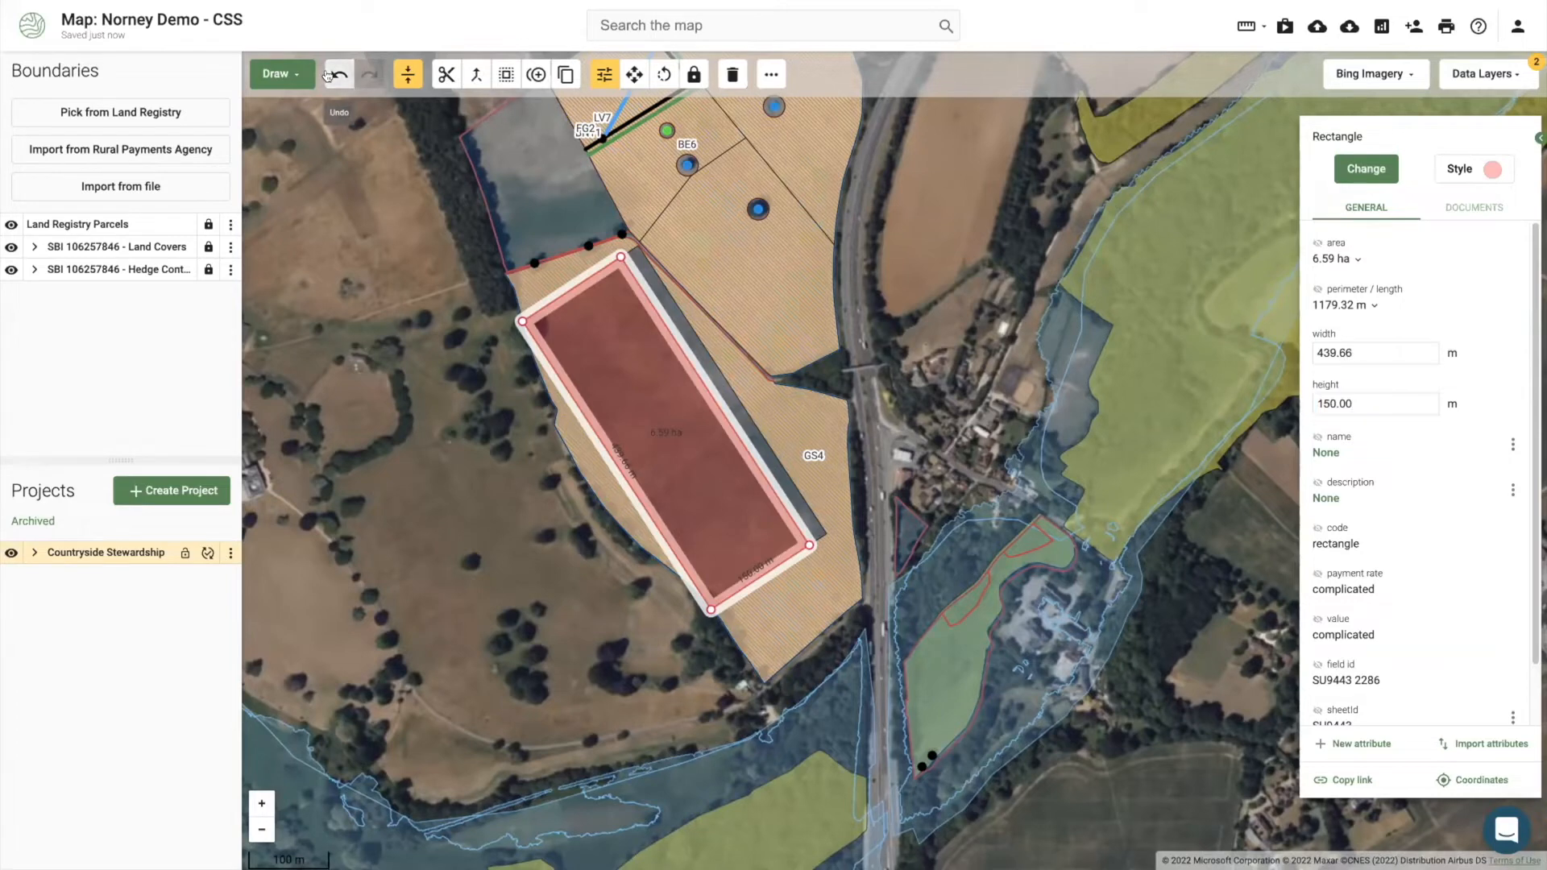
{"action": "left_click", "coordinate": [642, 438]}
{"action": "left_click", "coordinate": [1395, 400]}
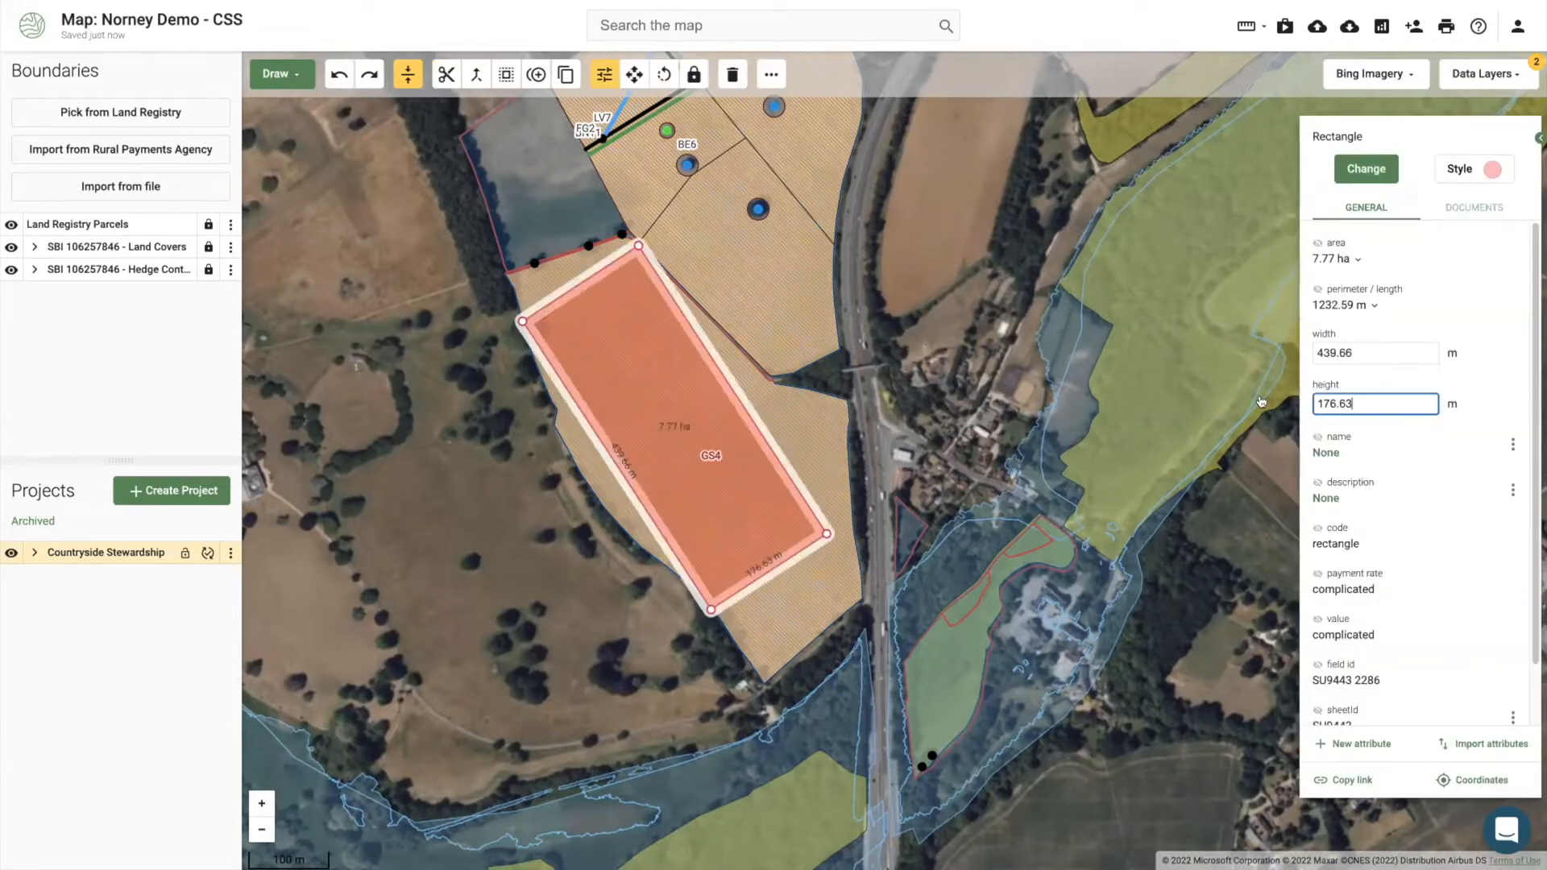
{"action": "key", "text": "ctrl+a"}
{"action": "type", "text": "150"}
{"action": "key", "text": "Return"}
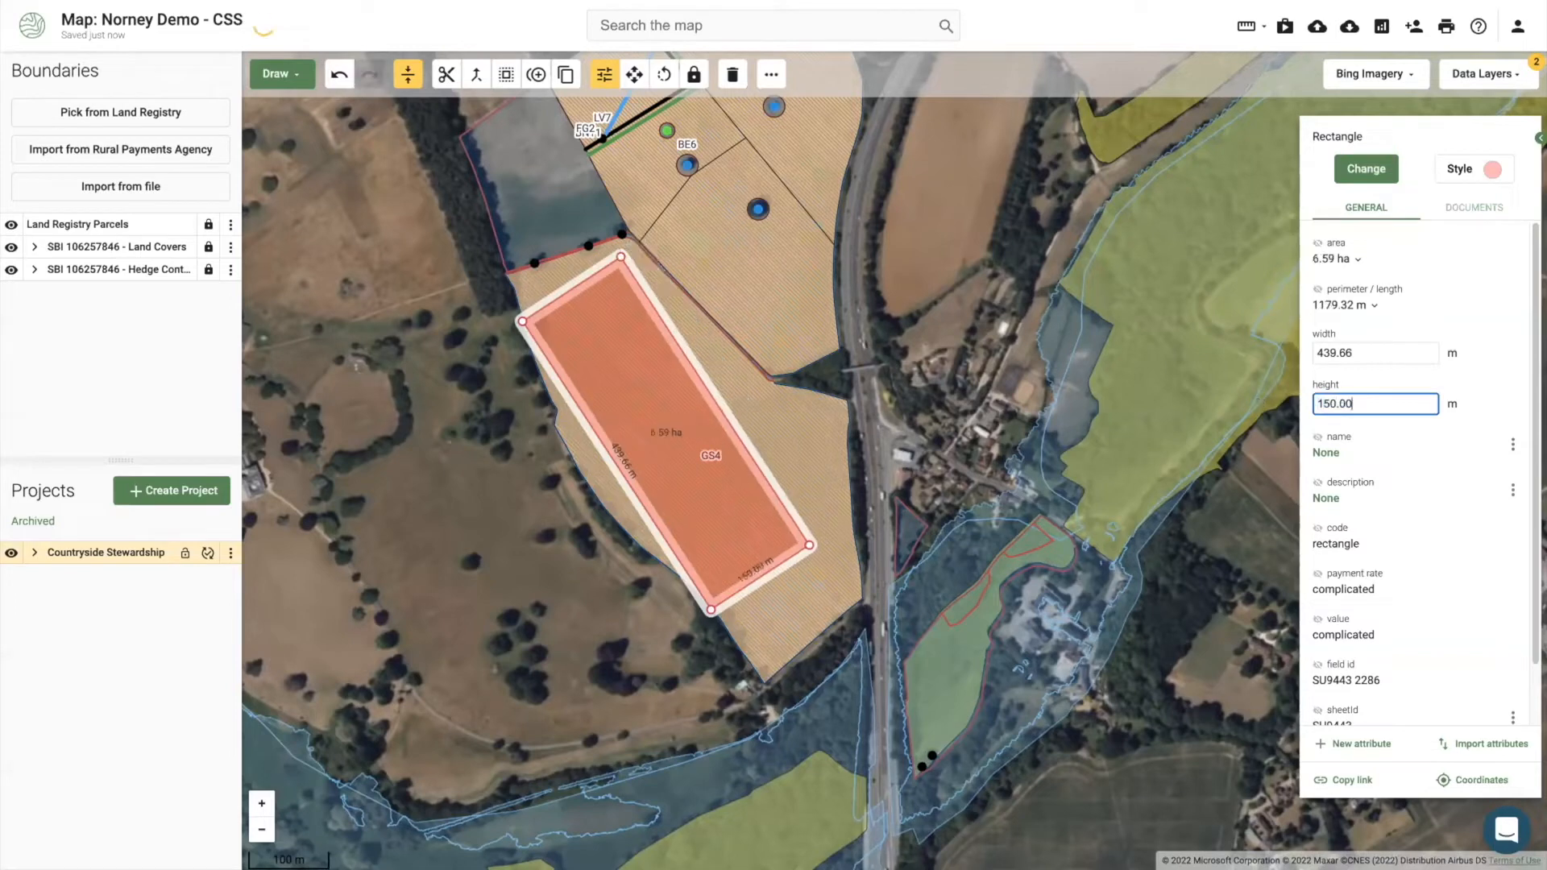
Step: Nudge the rectangle down-right and set its width to 480 m, making it 7.20 ha
{"action": "left_click", "coordinate": [635, 74]}
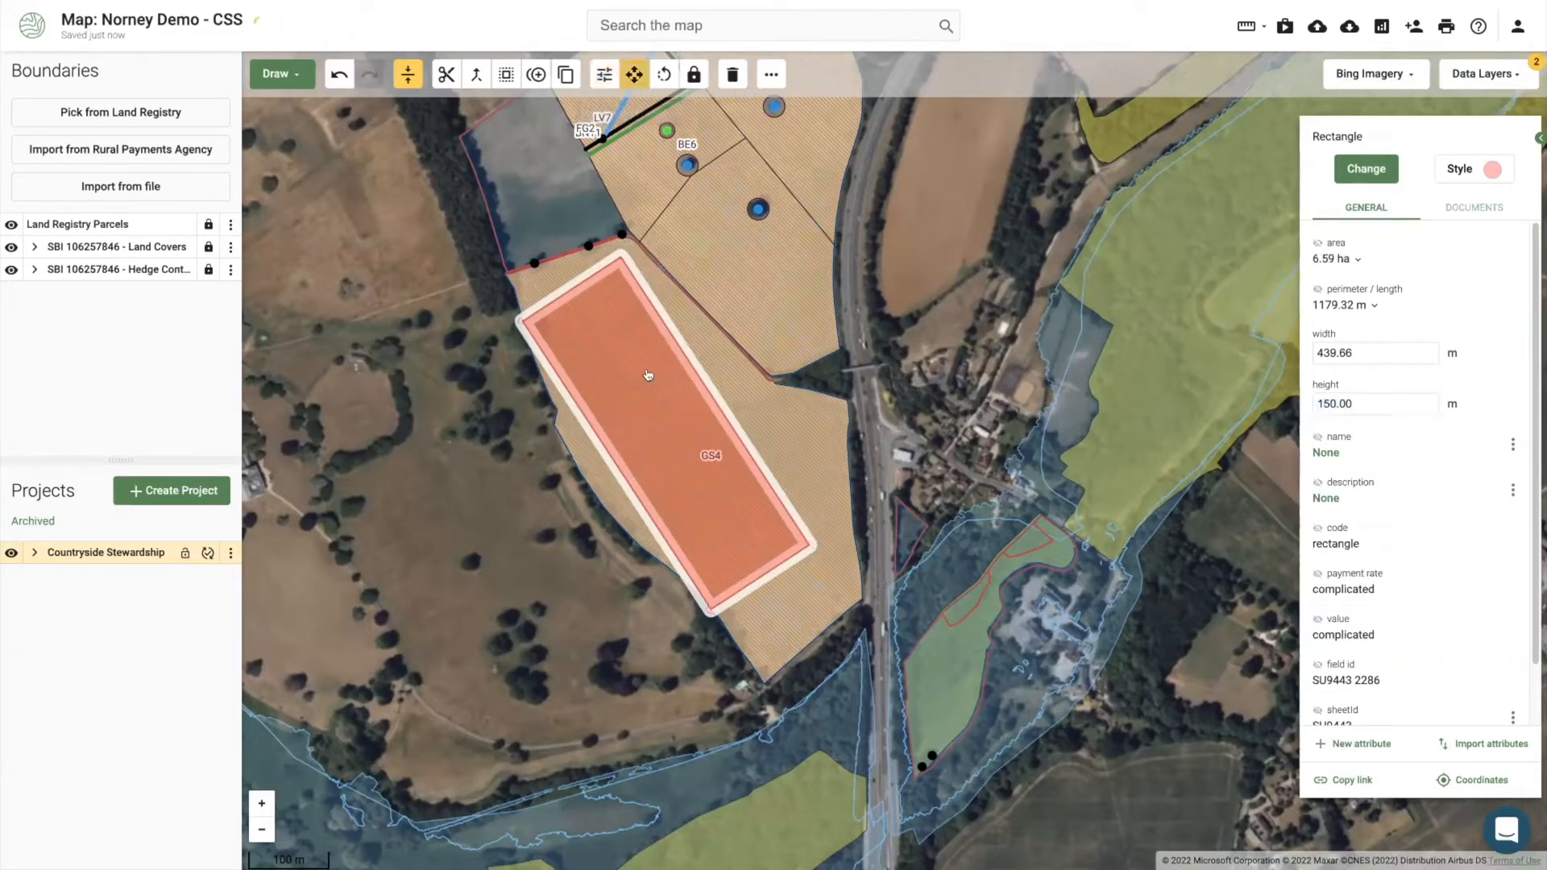
{"action": "left_click_drag", "start_coordinate": [656, 386], "coordinate": [692, 436]}
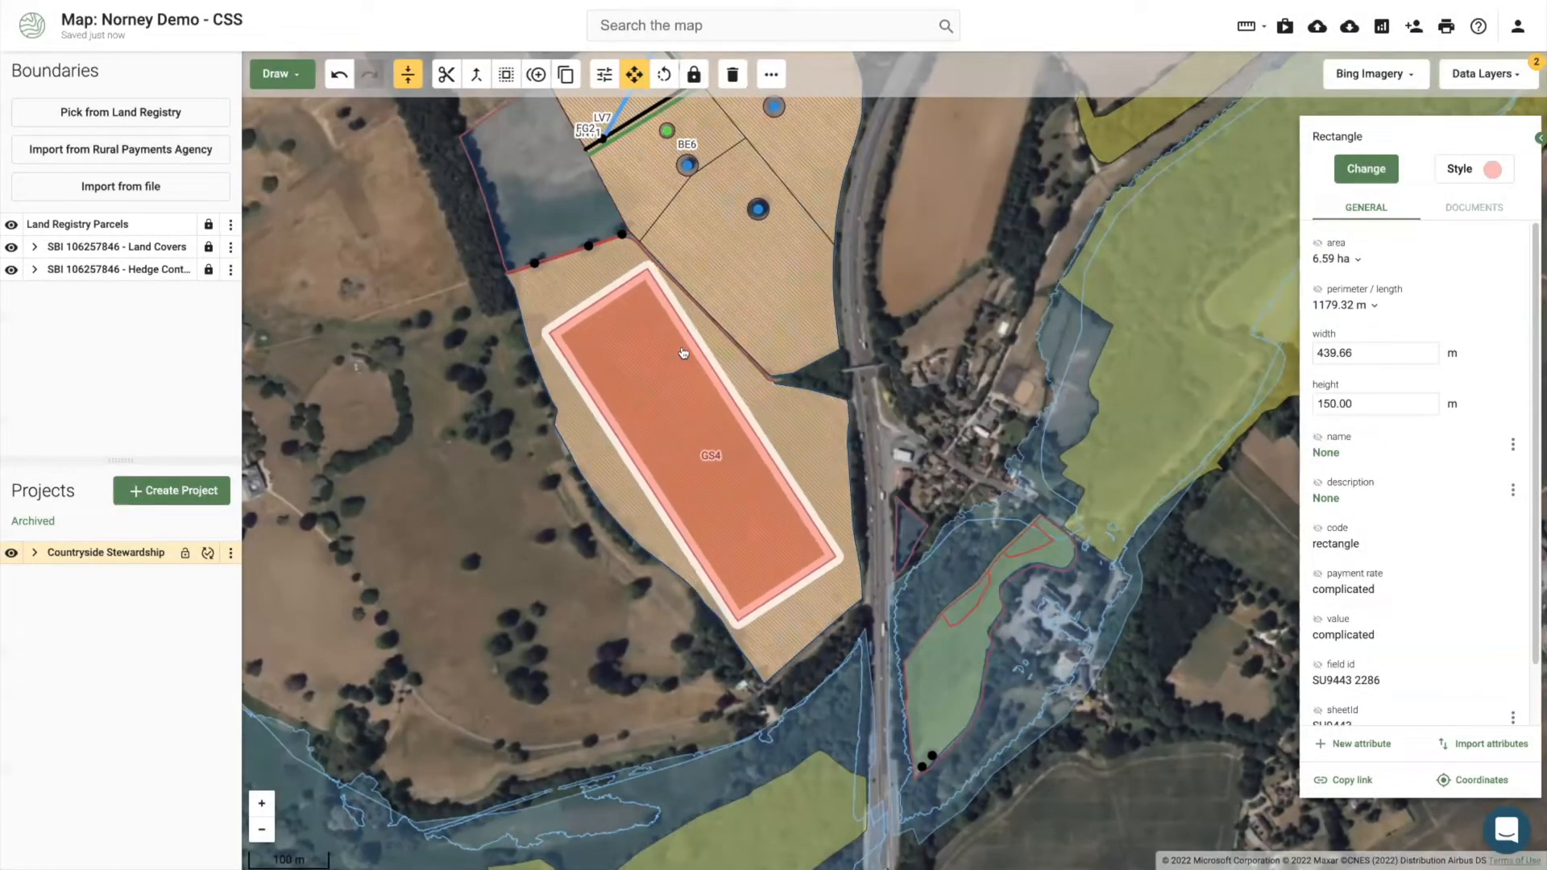
{"action": "left_click", "coordinate": [664, 74]}
{"action": "left_click_drag", "start_coordinate": [650, 304], "coordinate": [642, 304]}
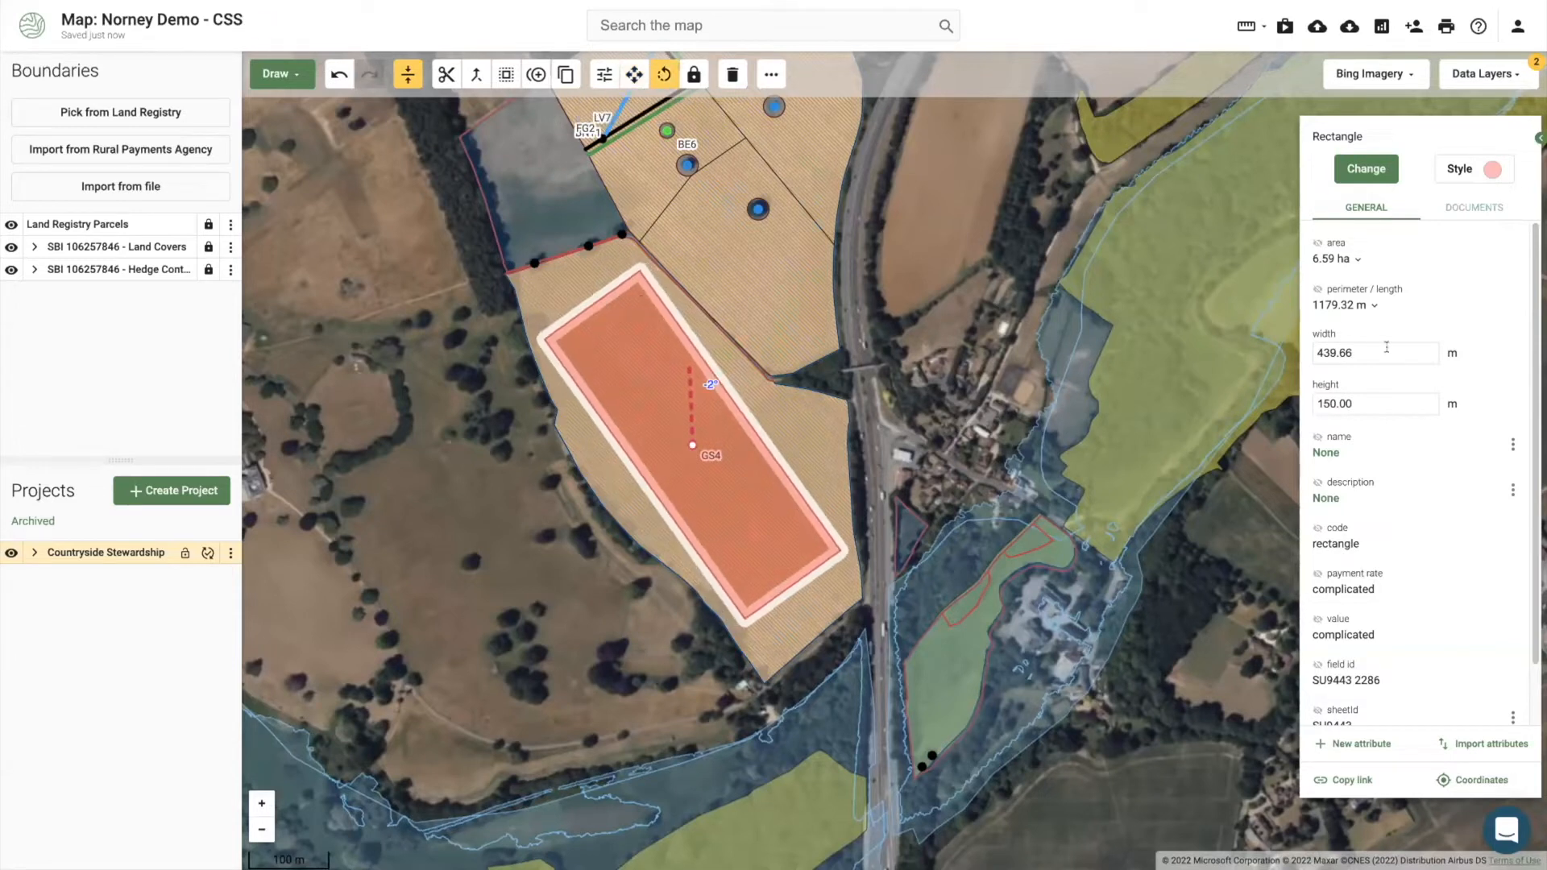
{"action": "left_click", "coordinate": [1310, 348]}
{"action": "type", "text": "450"}
{"action": "key", "text": "Return"}
{"action": "left_click", "coordinate": [1324, 352]}
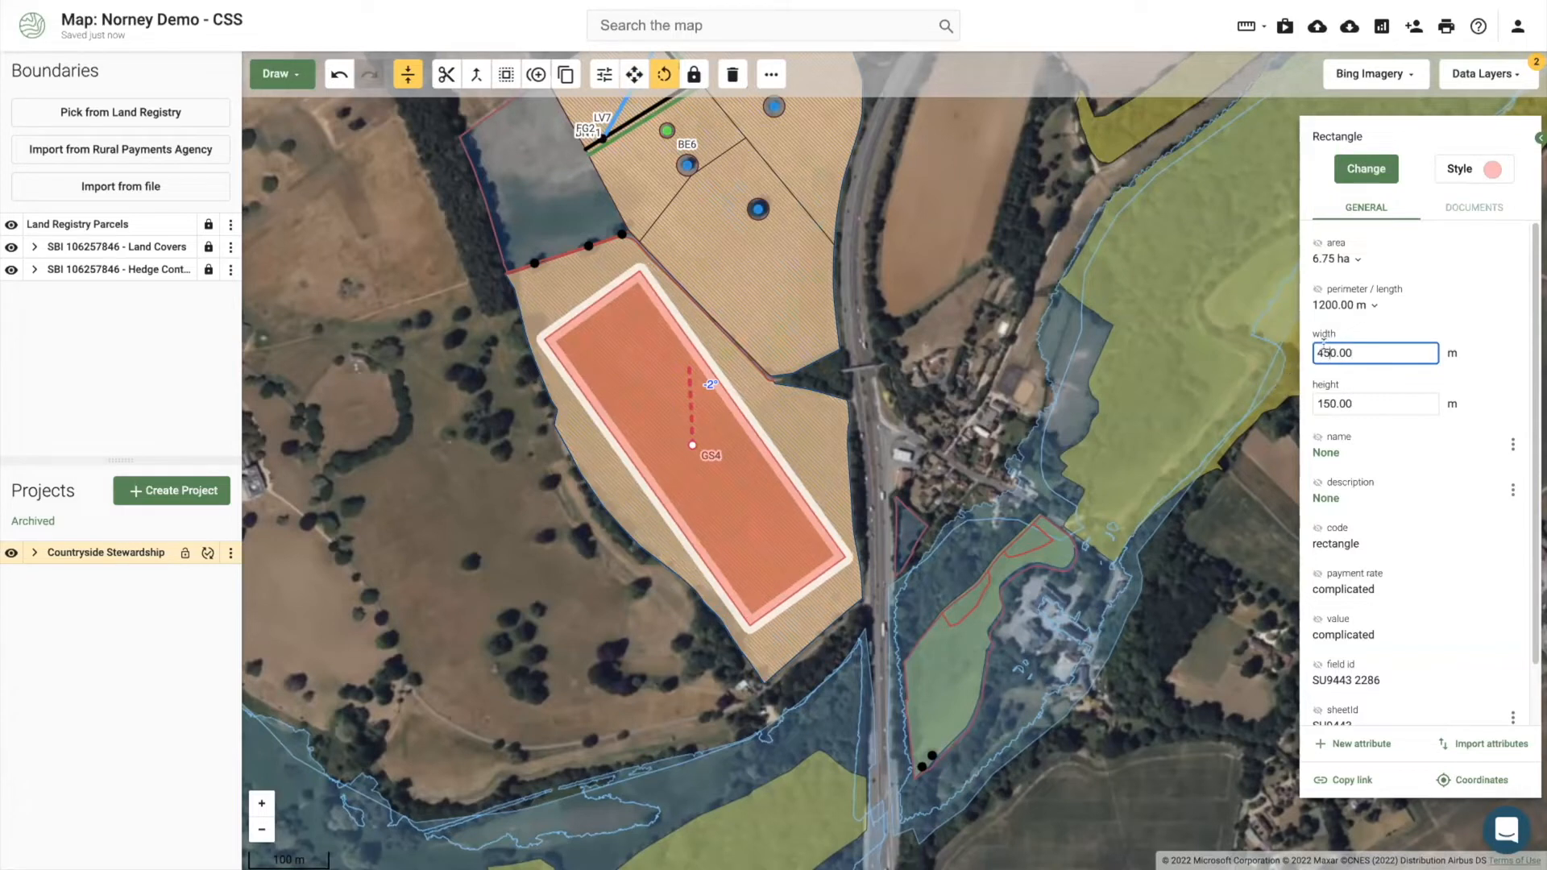
{"action": "key", "text": "Return"}
Step: Undo the stray rotation and move the rectangle up-left within GS4, leaving GS4 at 6.49 ha
{"action": "left_click_drag", "start_coordinate": [679, 447], "coordinate": [671, 437]}
{"action": "left_click", "coordinate": [339, 74]}
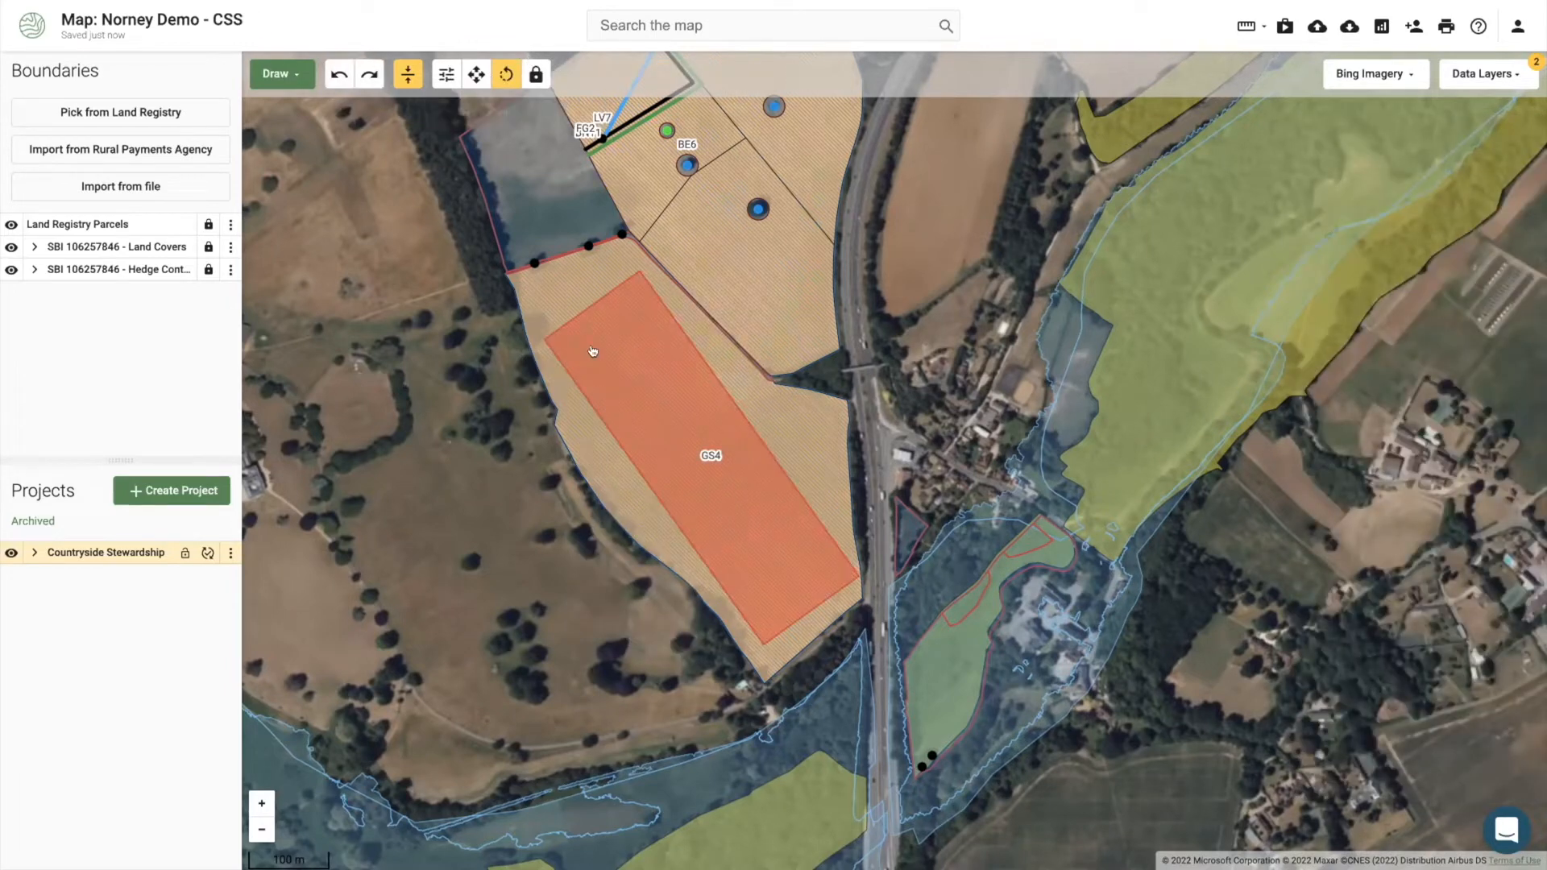
{"action": "left_click", "coordinate": [594, 352]}
{"action": "left_click", "coordinate": [634, 74]}
{"action": "left_click_drag", "start_coordinate": [684, 475], "coordinate": [670, 443]}
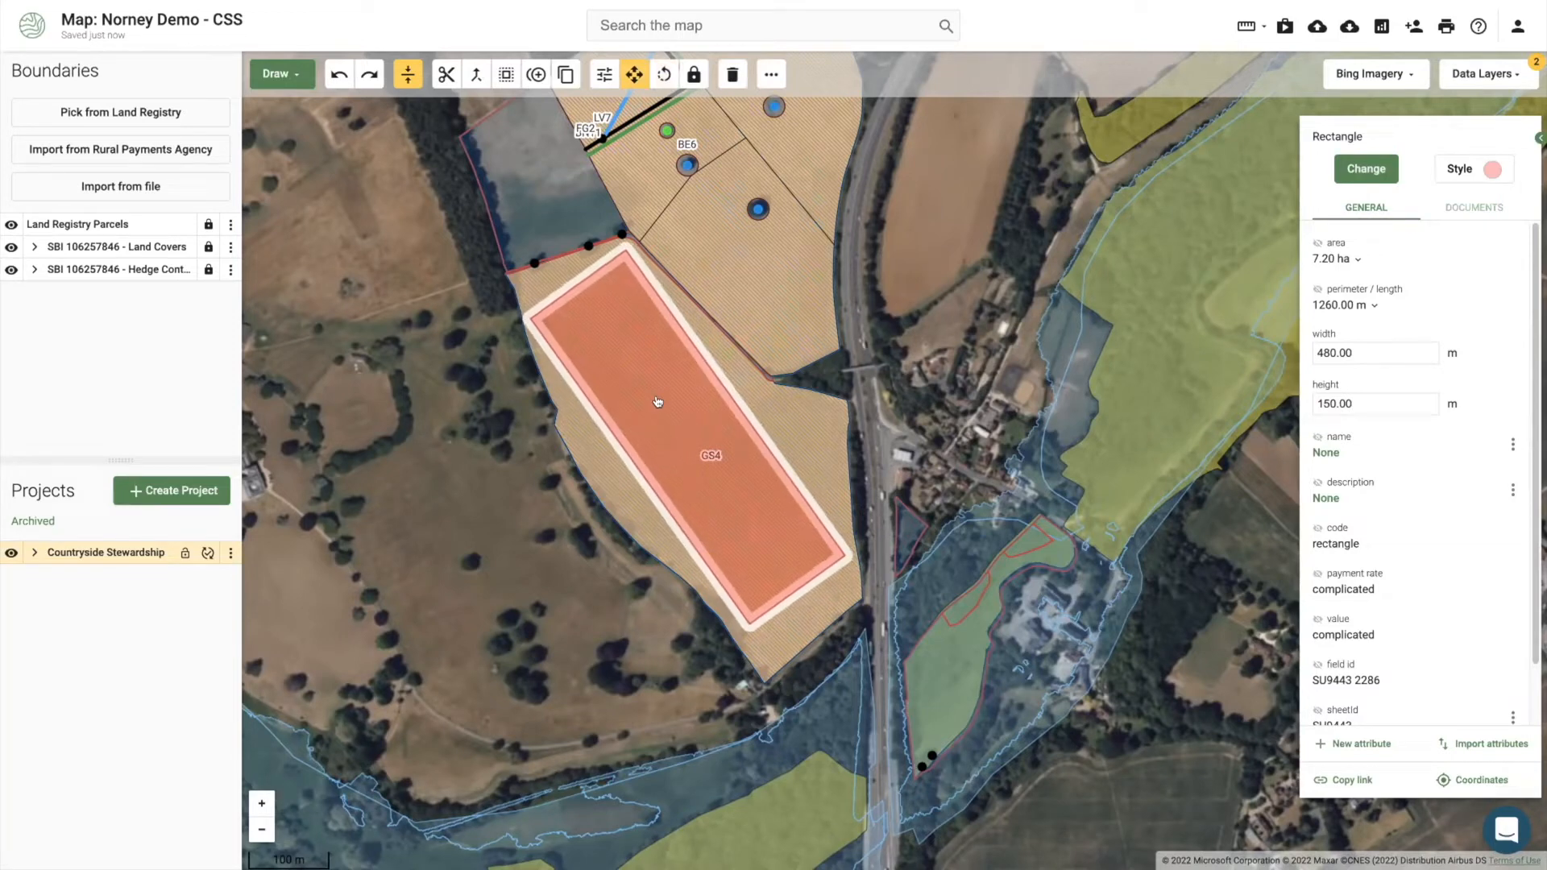
{"action": "left_click", "coordinate": [506, 74]}
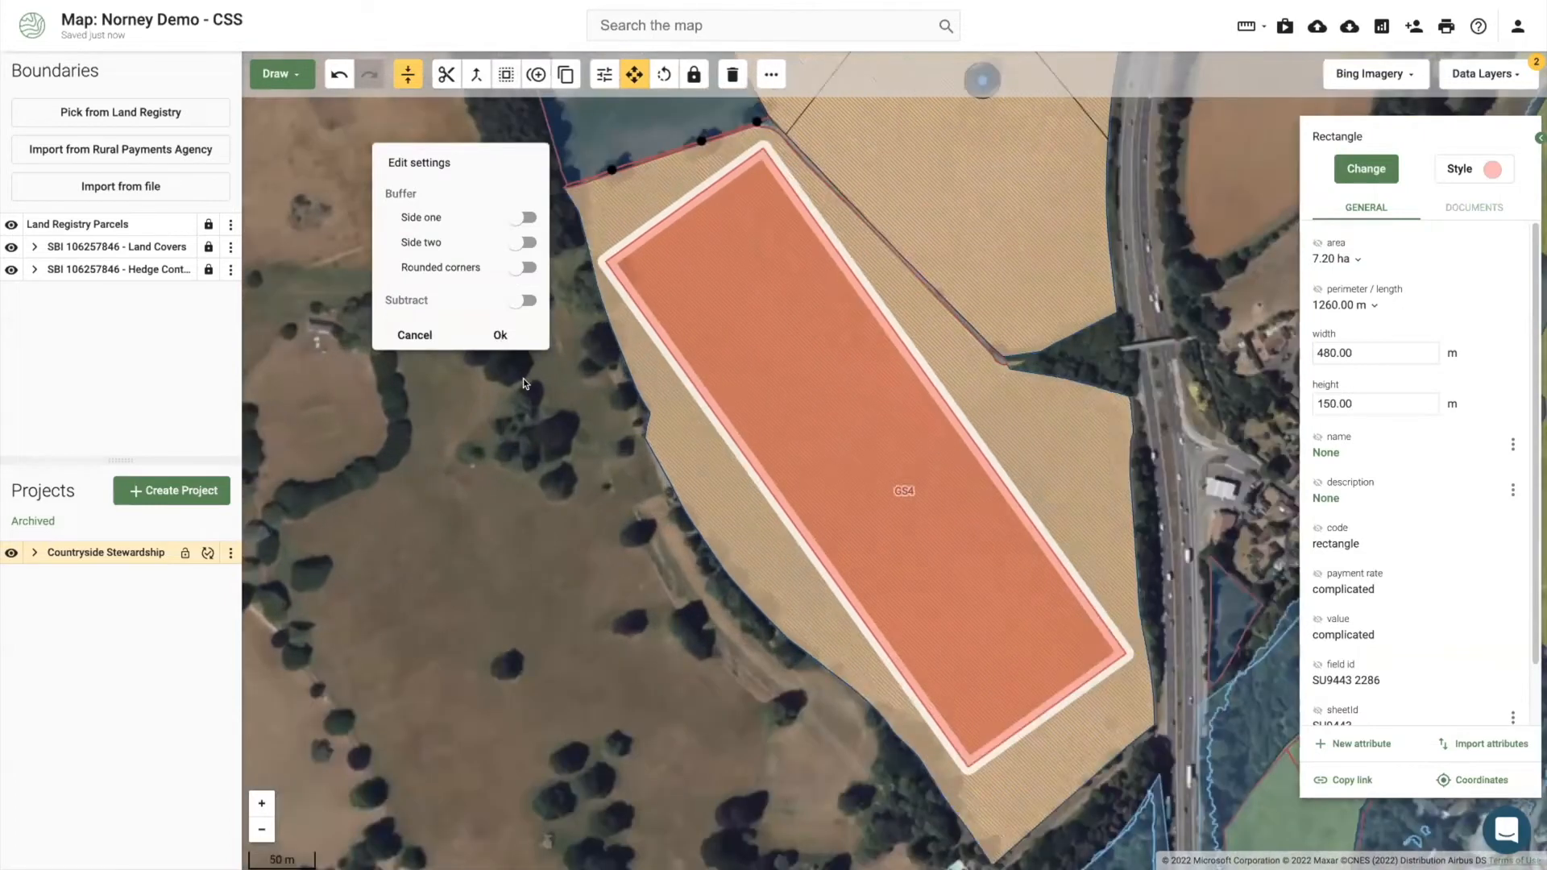
{"action": "left_click", "coordinate": [878, 415]}
{"action": "scroll", "coordinate": [720, 438], "scroll_direction": "down", "scroll_amount": 5}
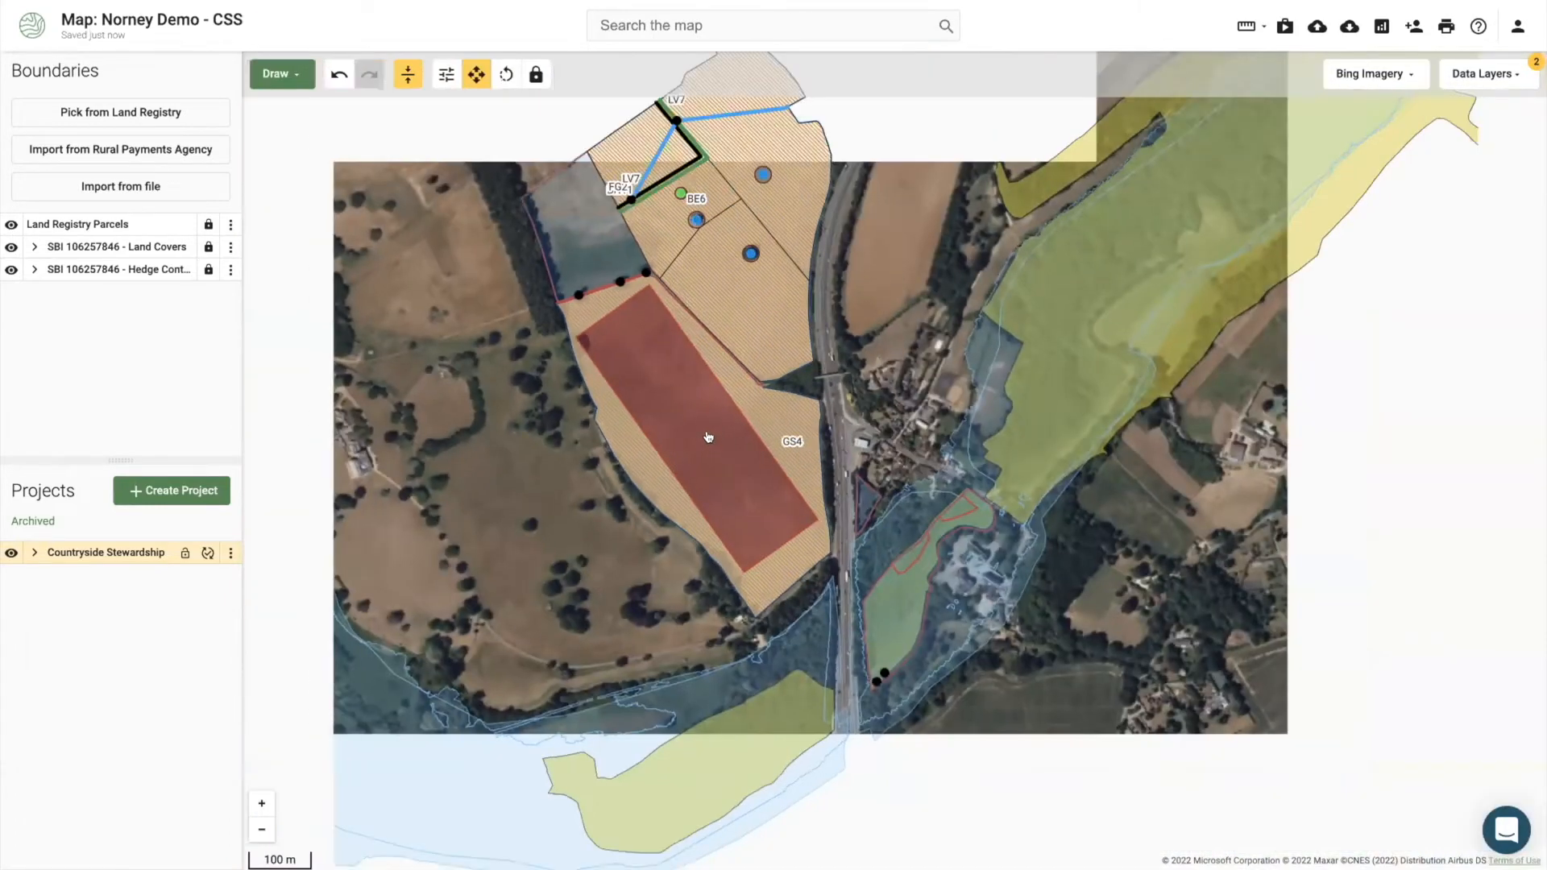
{"action": "left_click", "coordinate": [708, 438]}
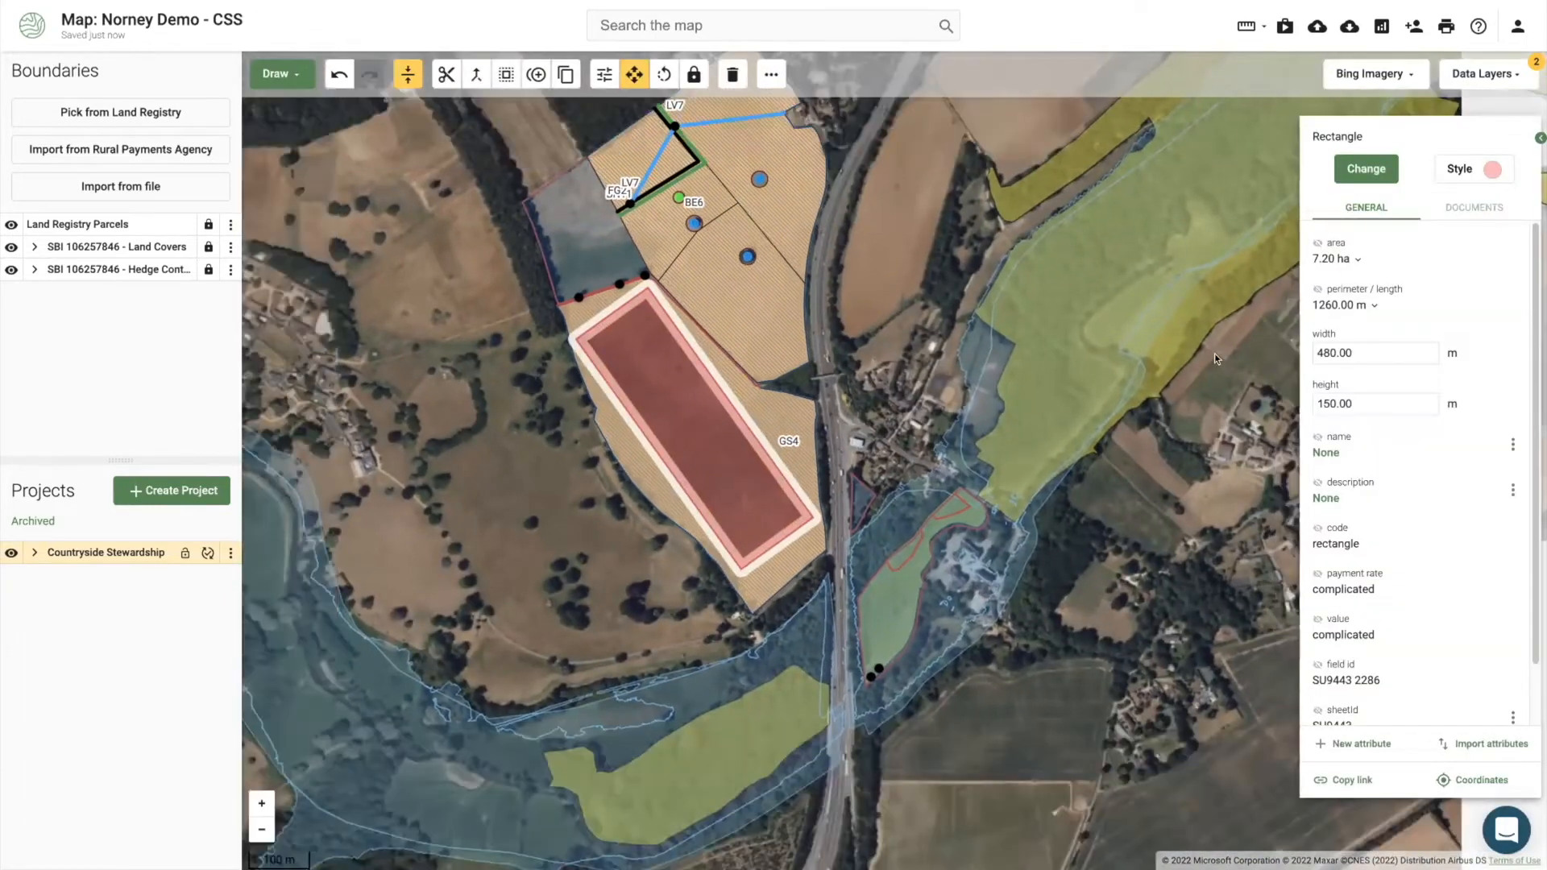
{"action": "left_click", "coordinate": [774, 417]}
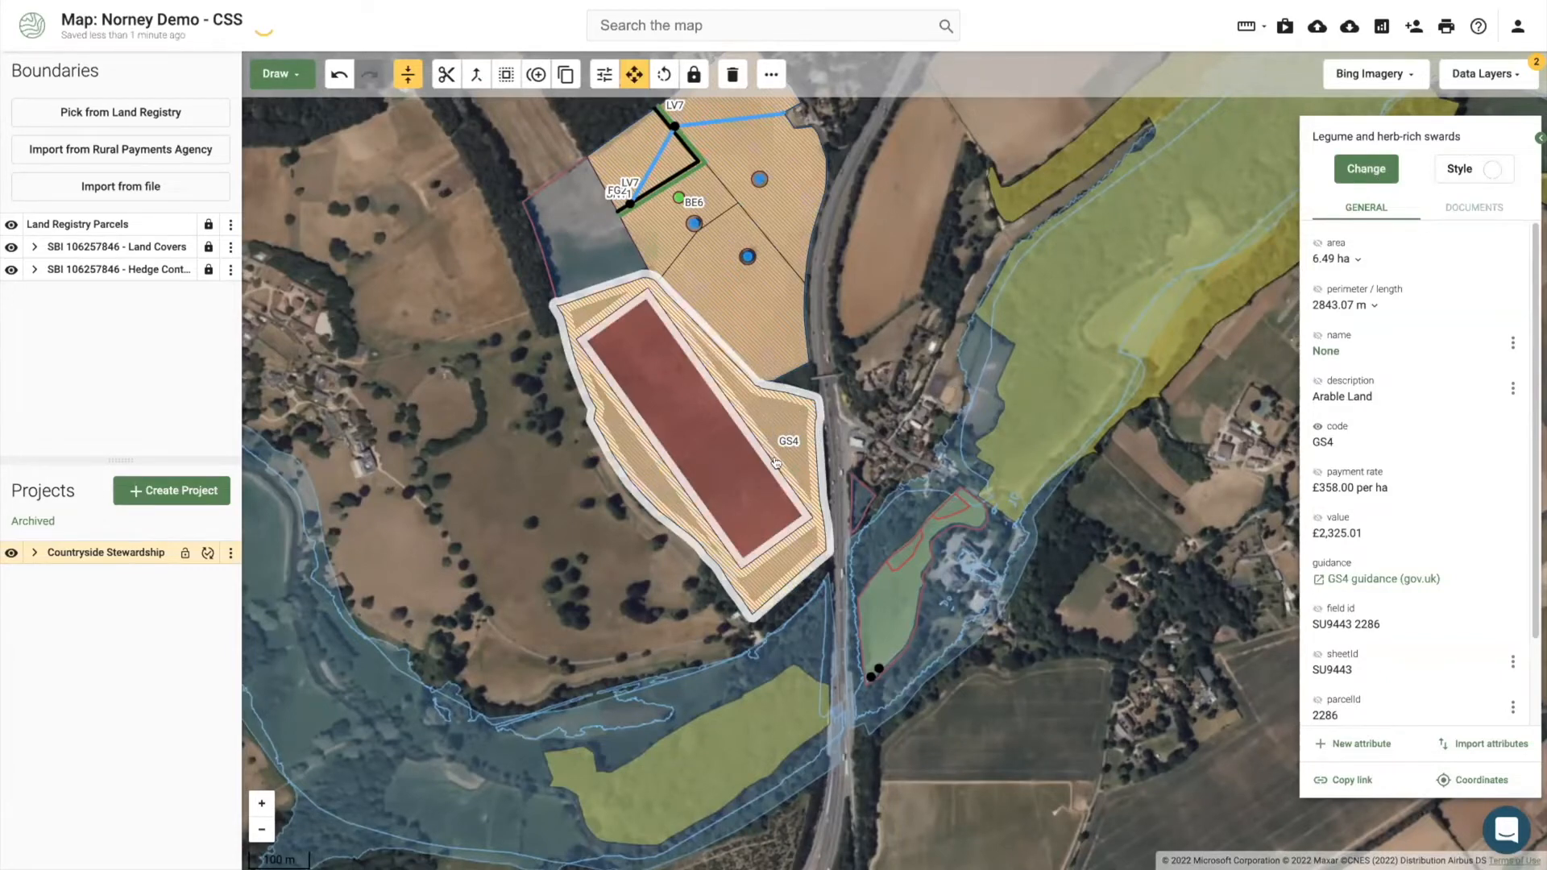
Step: Cut GS4 with a line from the rectangle's lower corner past the roadside edge
{"action": "scroll", "coordinate": [766, 450], "scroll_direction": "up", "scroll_amount": 2}
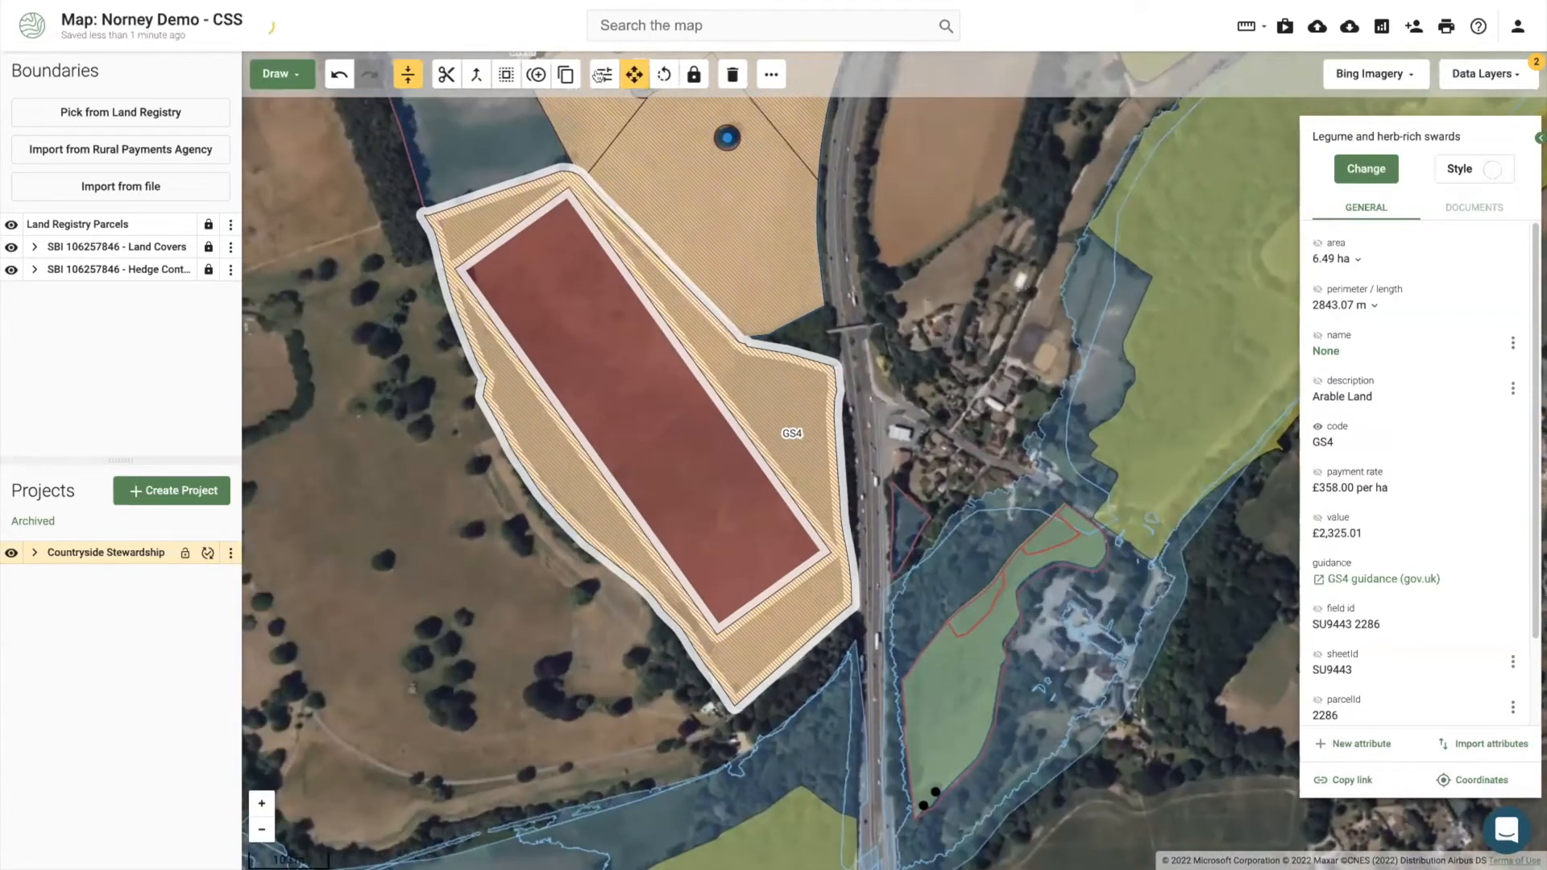
{"action": "right_click", "coordinate": [775, 427]}
{"action": "left_click", "coordinate": [797, 446]}
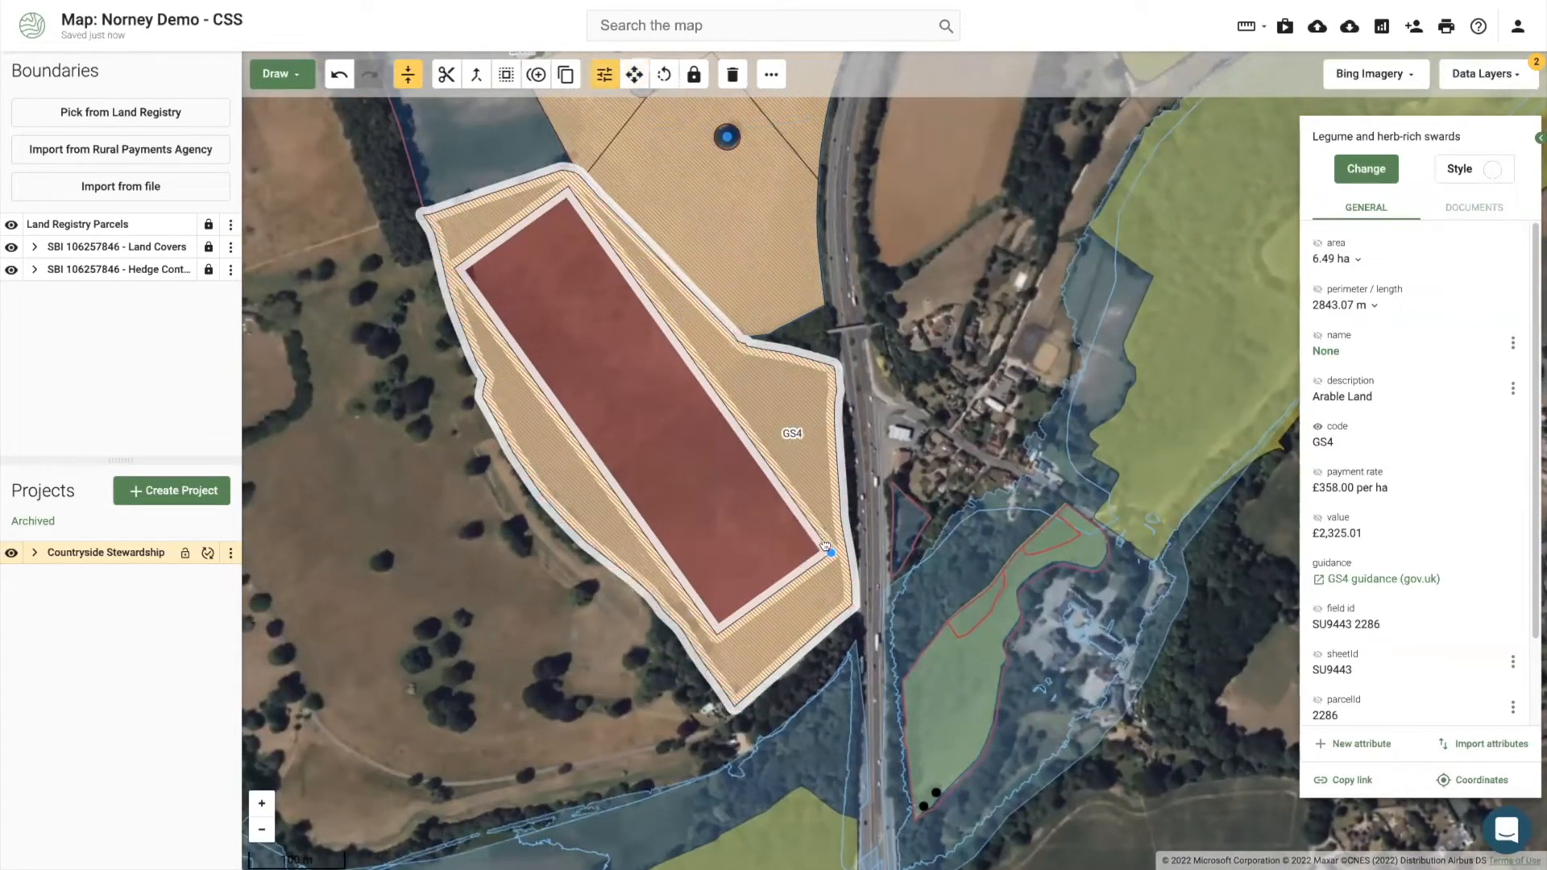
{"action": "left_click", "coordinate": [790, 545]}
{"action": "left_click", "coordinate": [869, 555]}
{"action": "left_click", "coordinate": [892, 298]}
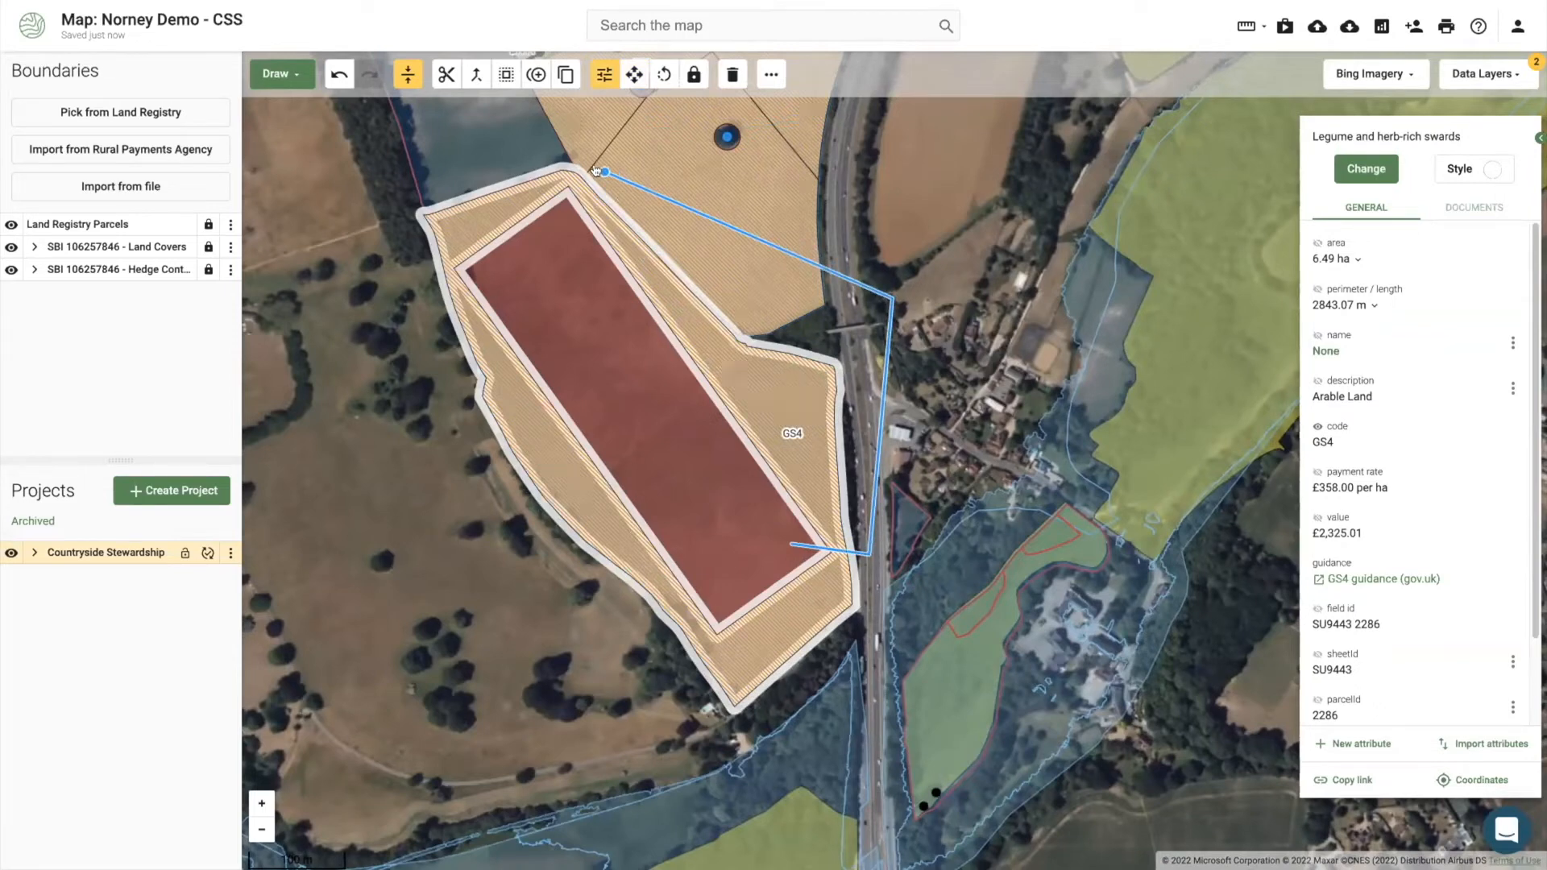
{"action": "double_click", "coordinate": [572, 183]}
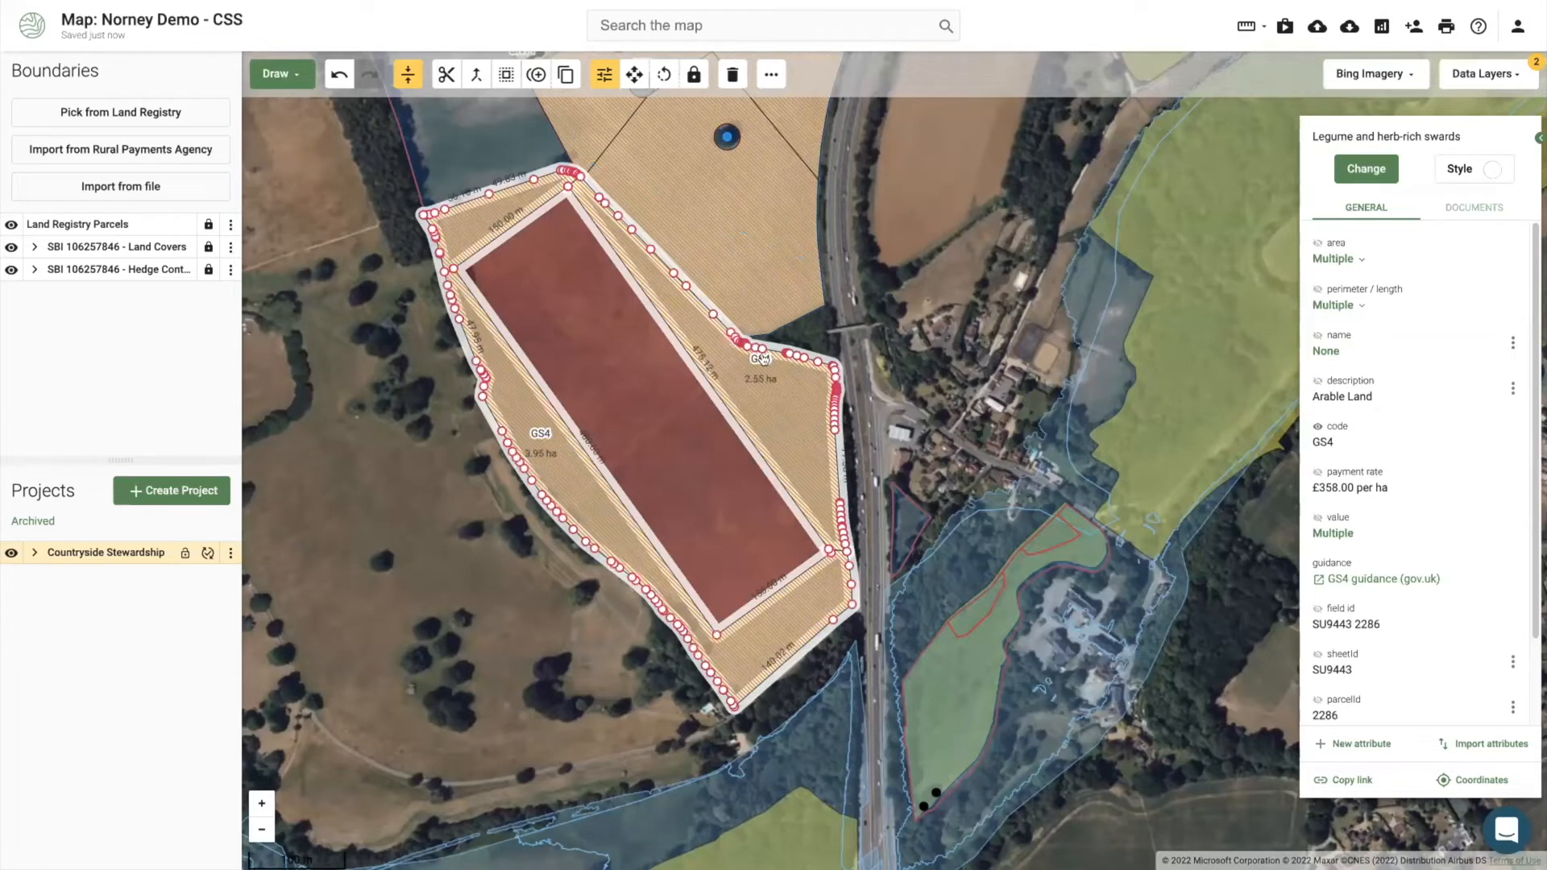
Step: Recode the 2.55 ha roadside strip as AB9 Winter bird food at £640.00 per ha
{"action": "left_click", "coordinate": [769, 385]}
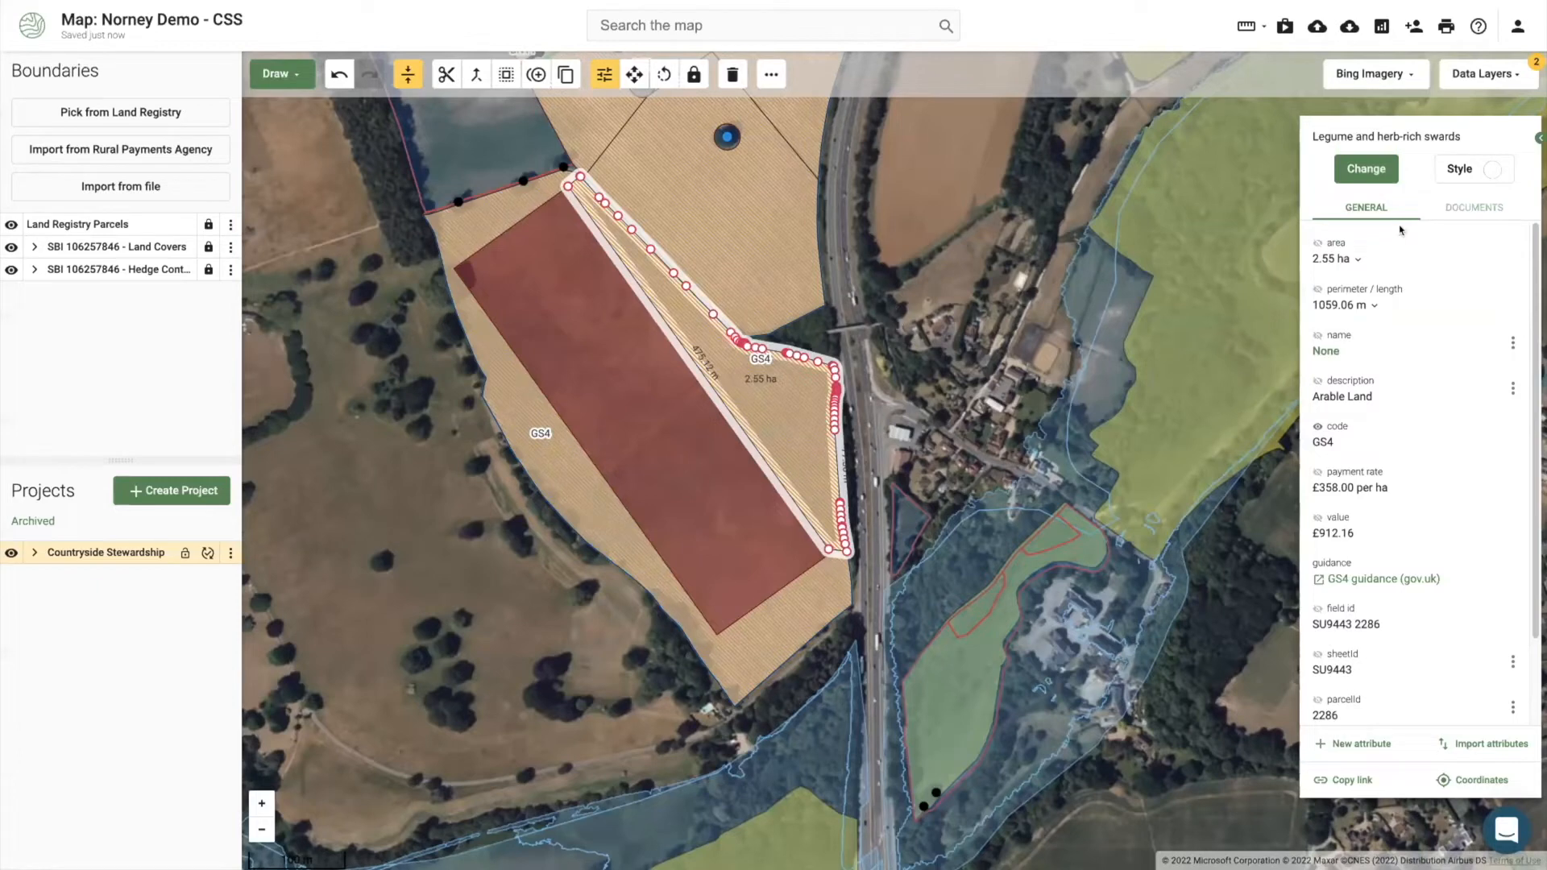
{"action": "left_click", "coordinate": [1360, 178]}
{"action": "type", "text": "ab9"}
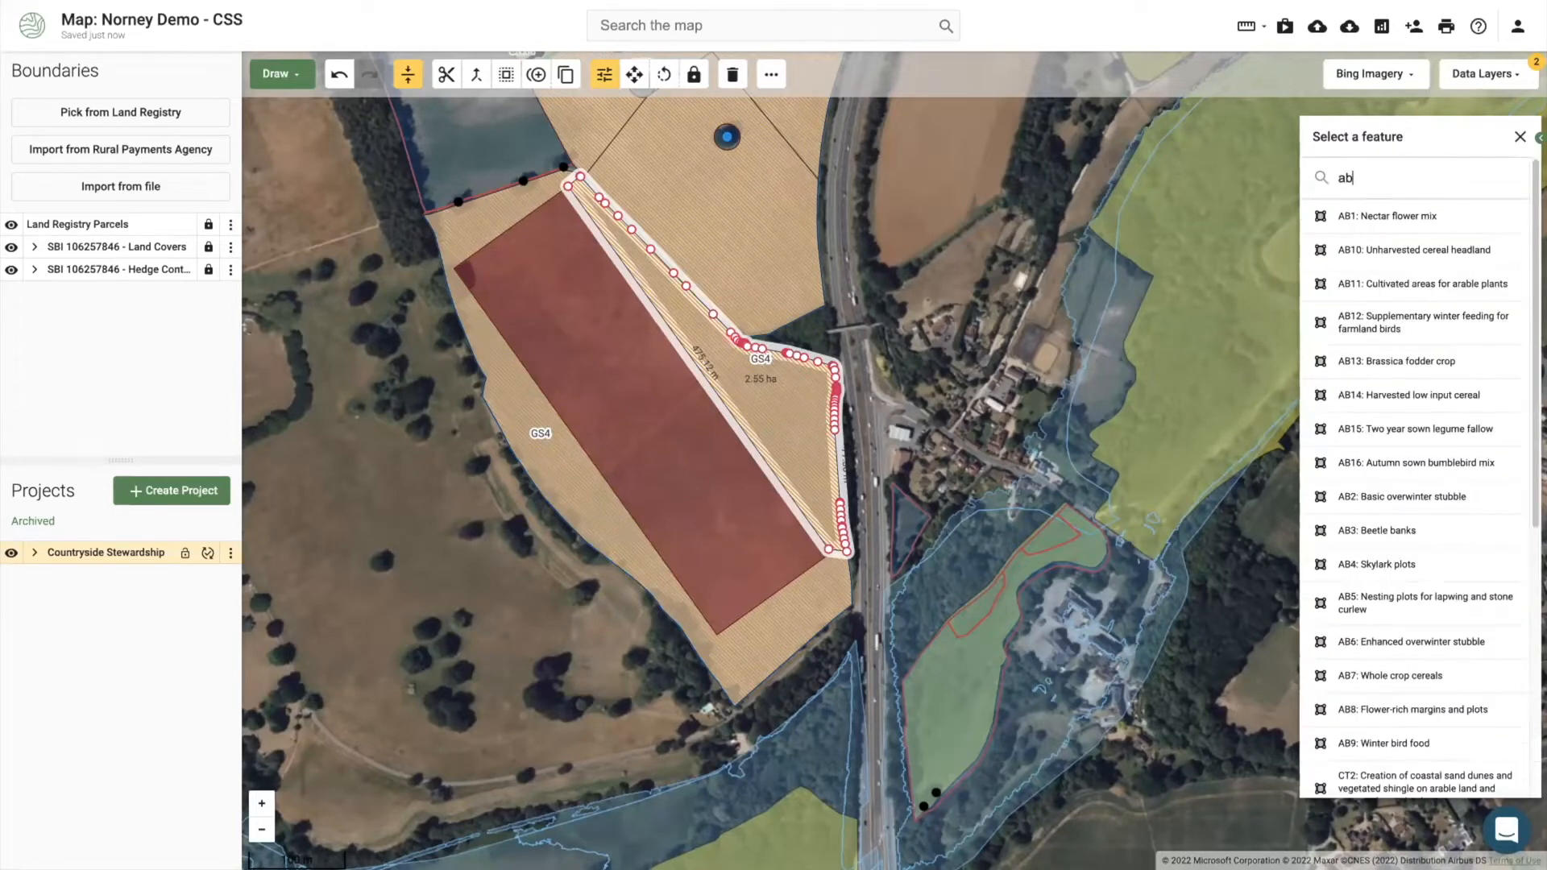
{"action": "left_click", "coordinate": [1360, 221]}
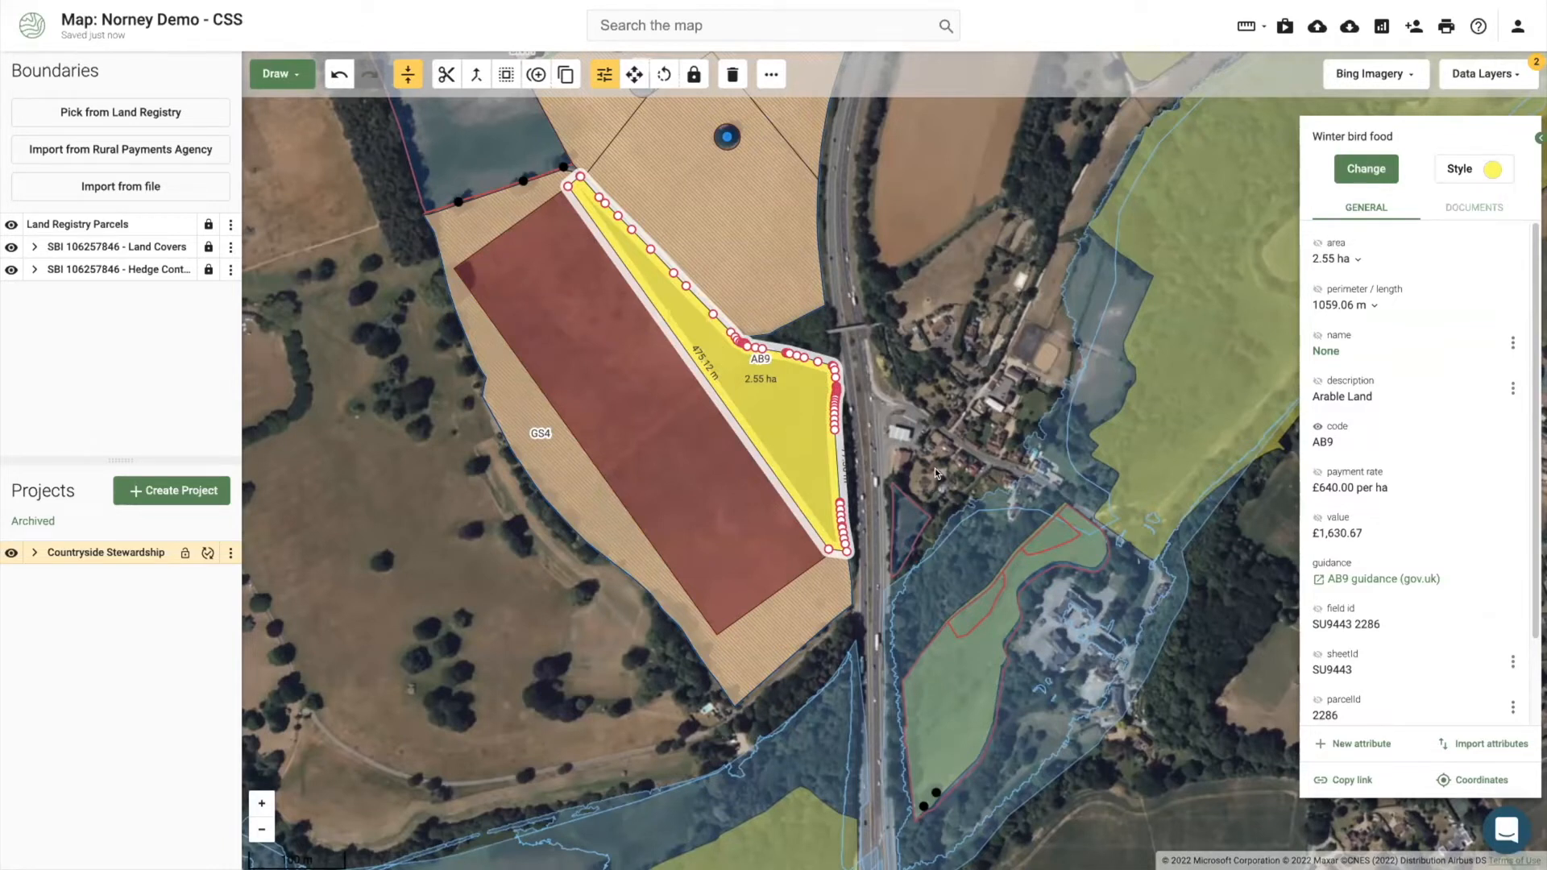
{"action": "left_click", "coordinate": [1482, 73]}
Step: Search the layers for 'os' and enable OS Terrain 50 to show contour lines
{"action": "double_click", "coordinate": [1400, 132]}
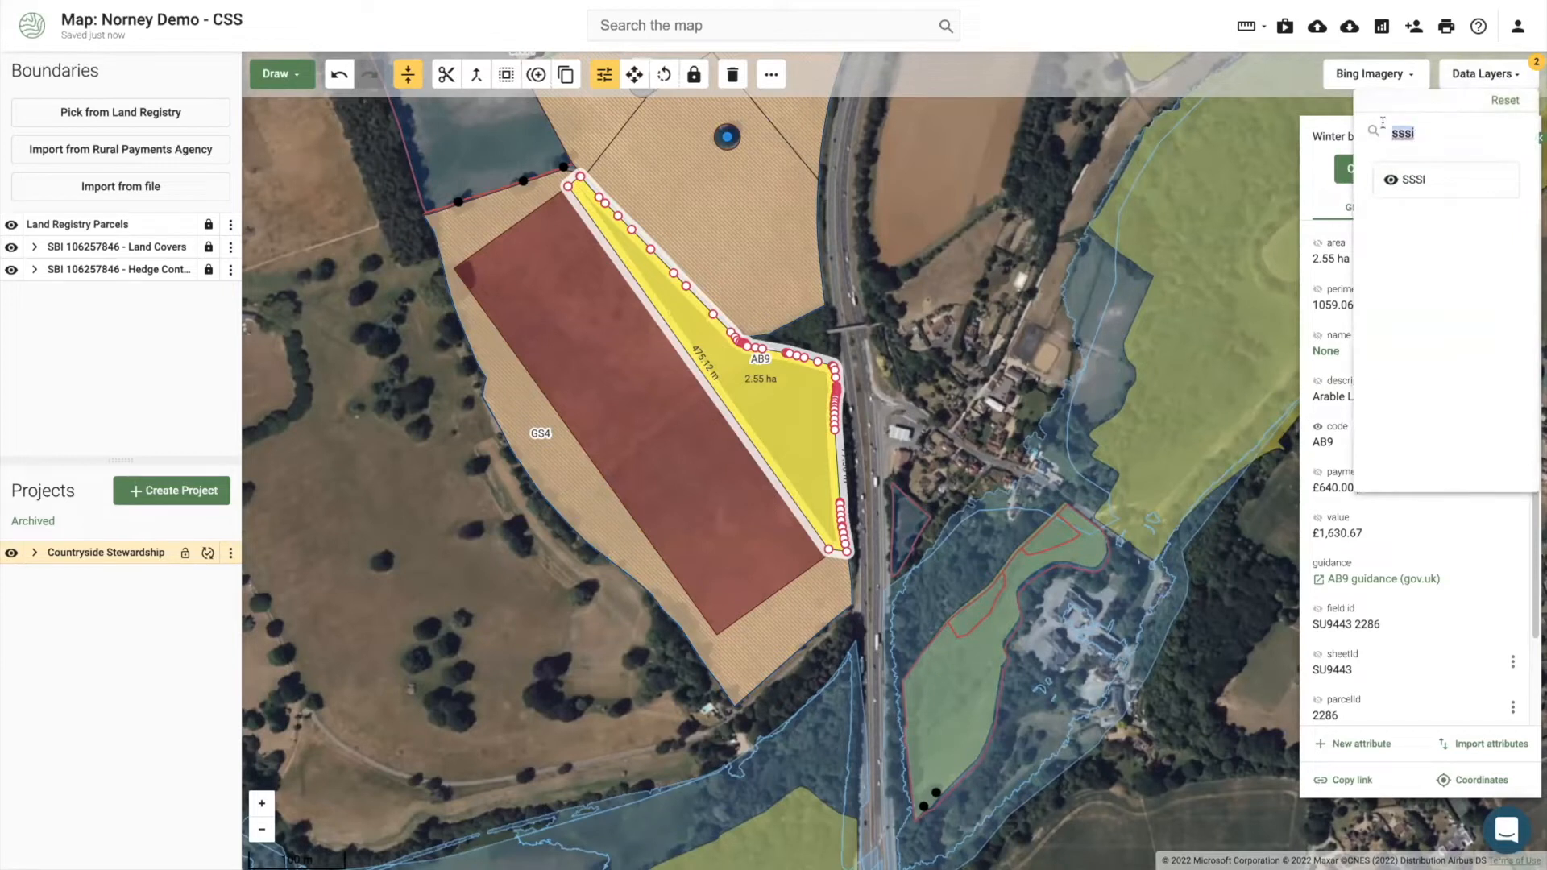
{"action": "key", "text": "BackSpace"}
{"action": "type", "text": "os"}
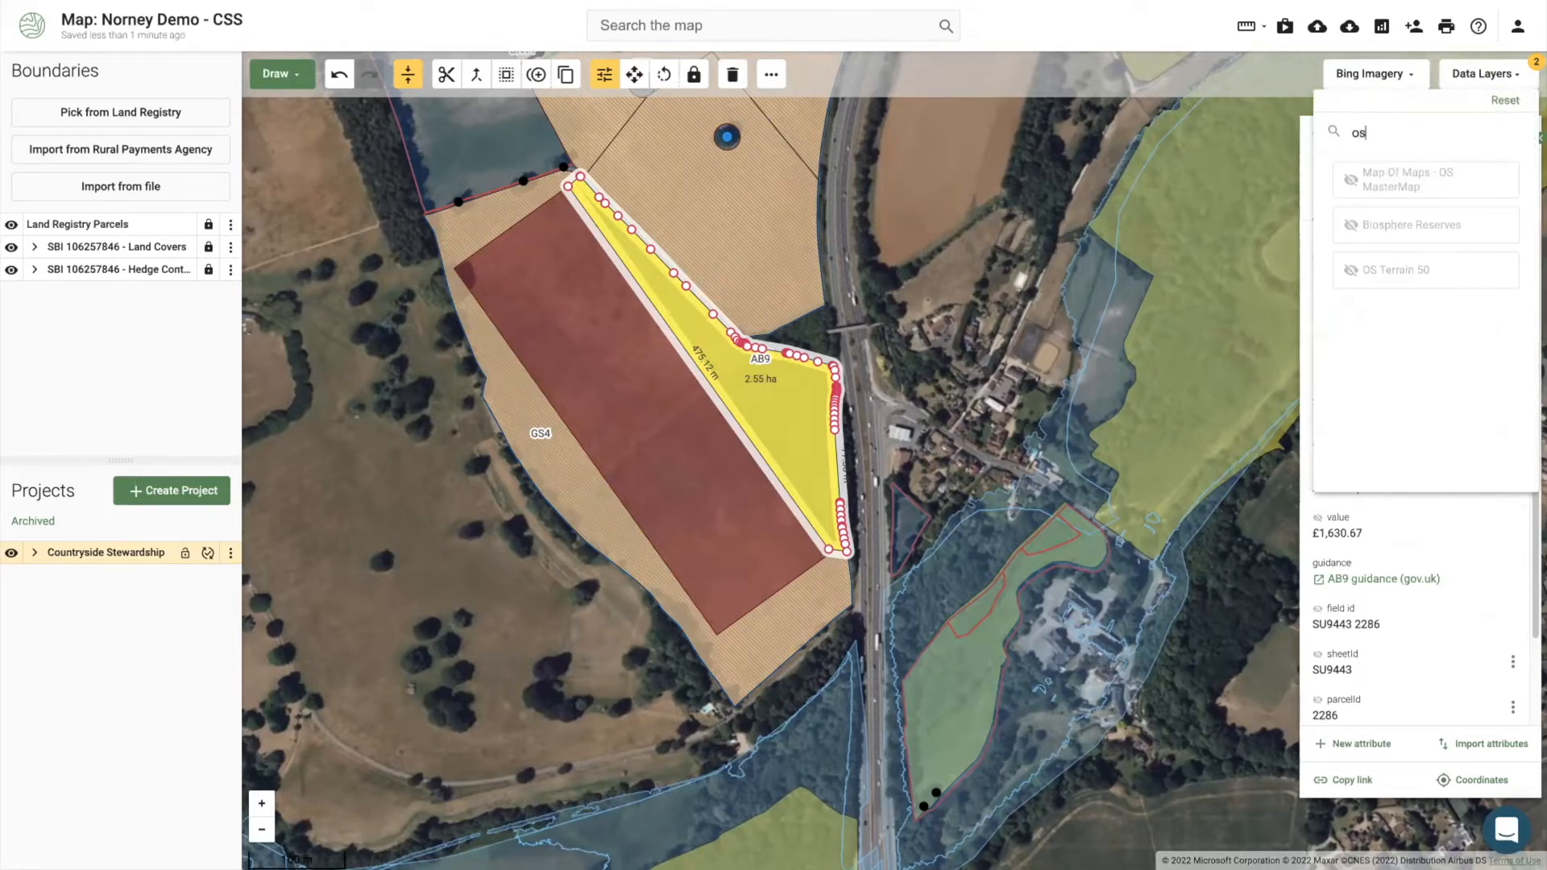
{"action": "left_click", "coordinate": [1438, 266]}
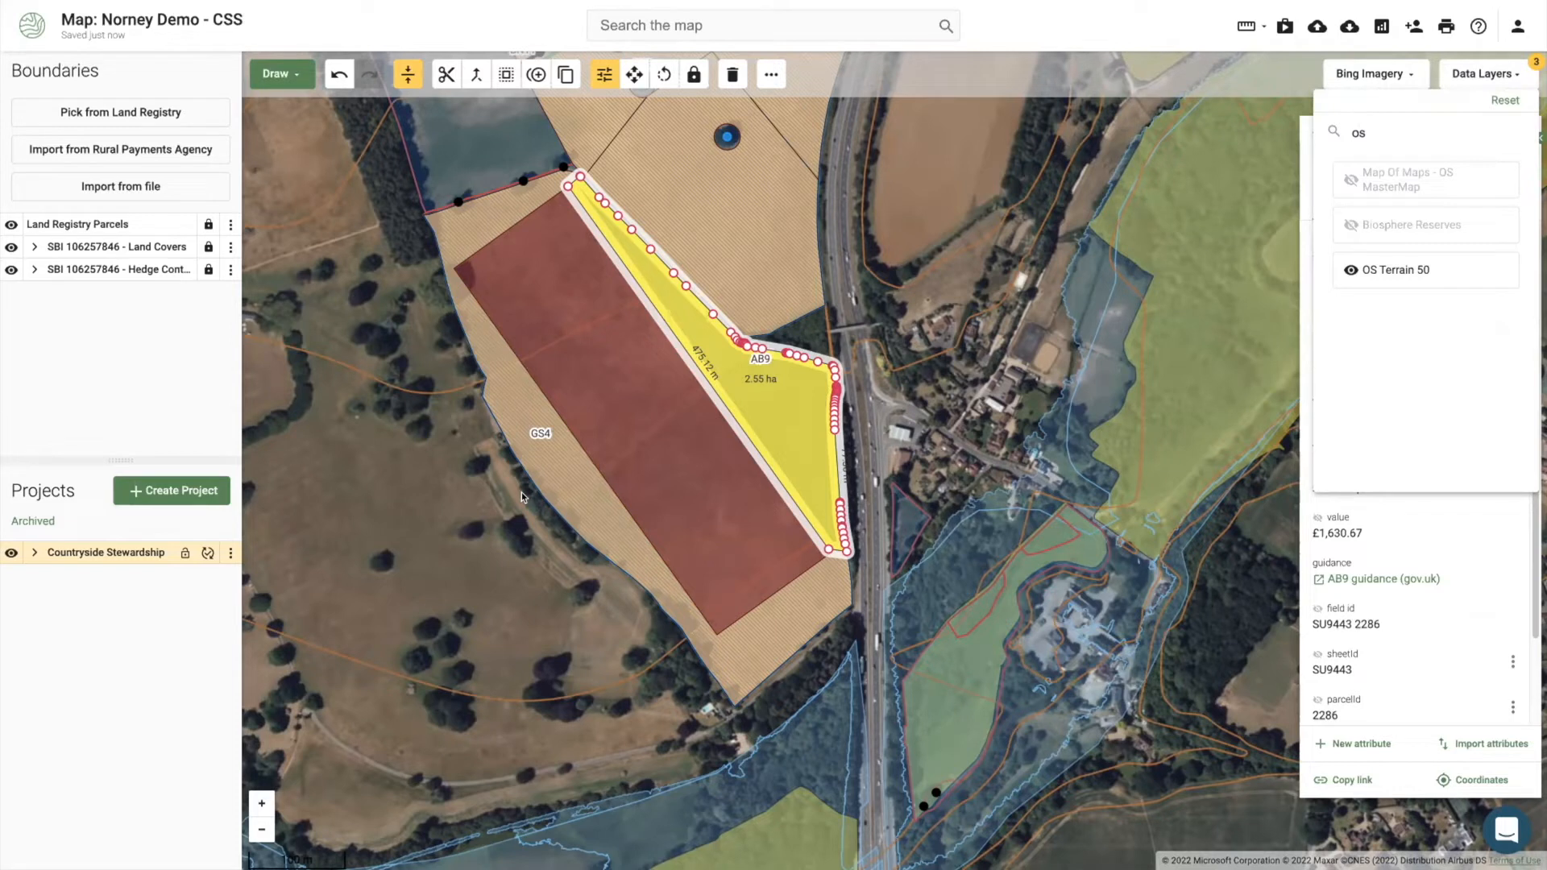
{"action": "left_click", "coordinate": [643, 409]}
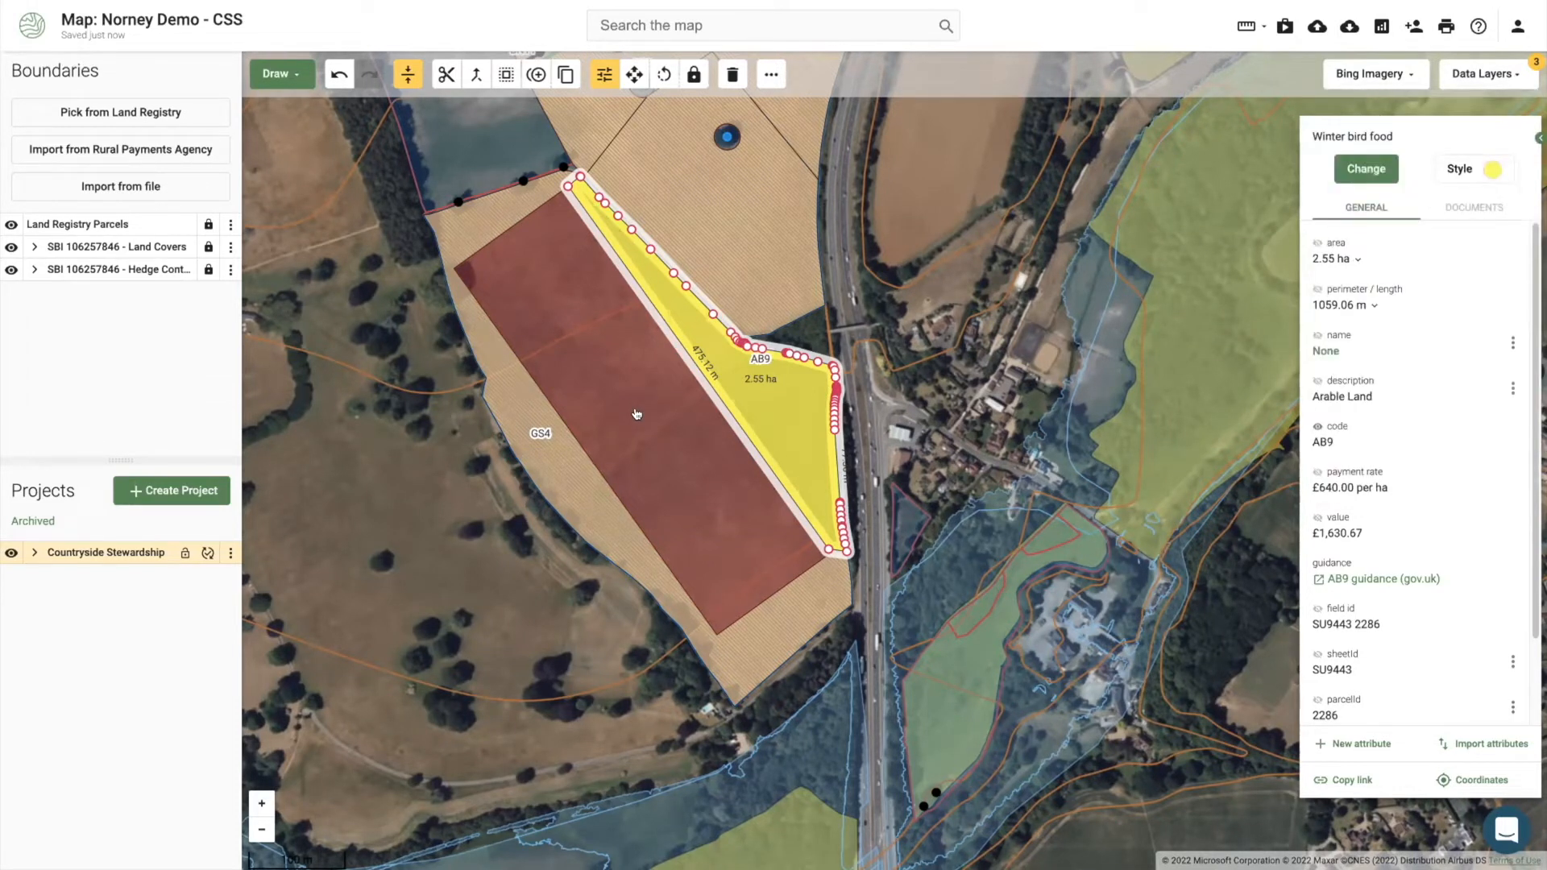
Step: Recode the western strip as AB8 Flower-rich margins and the rectangle as GS4 Legume and herb-rich swards
{"action": "left_click", "coordinate": [540, 454]}
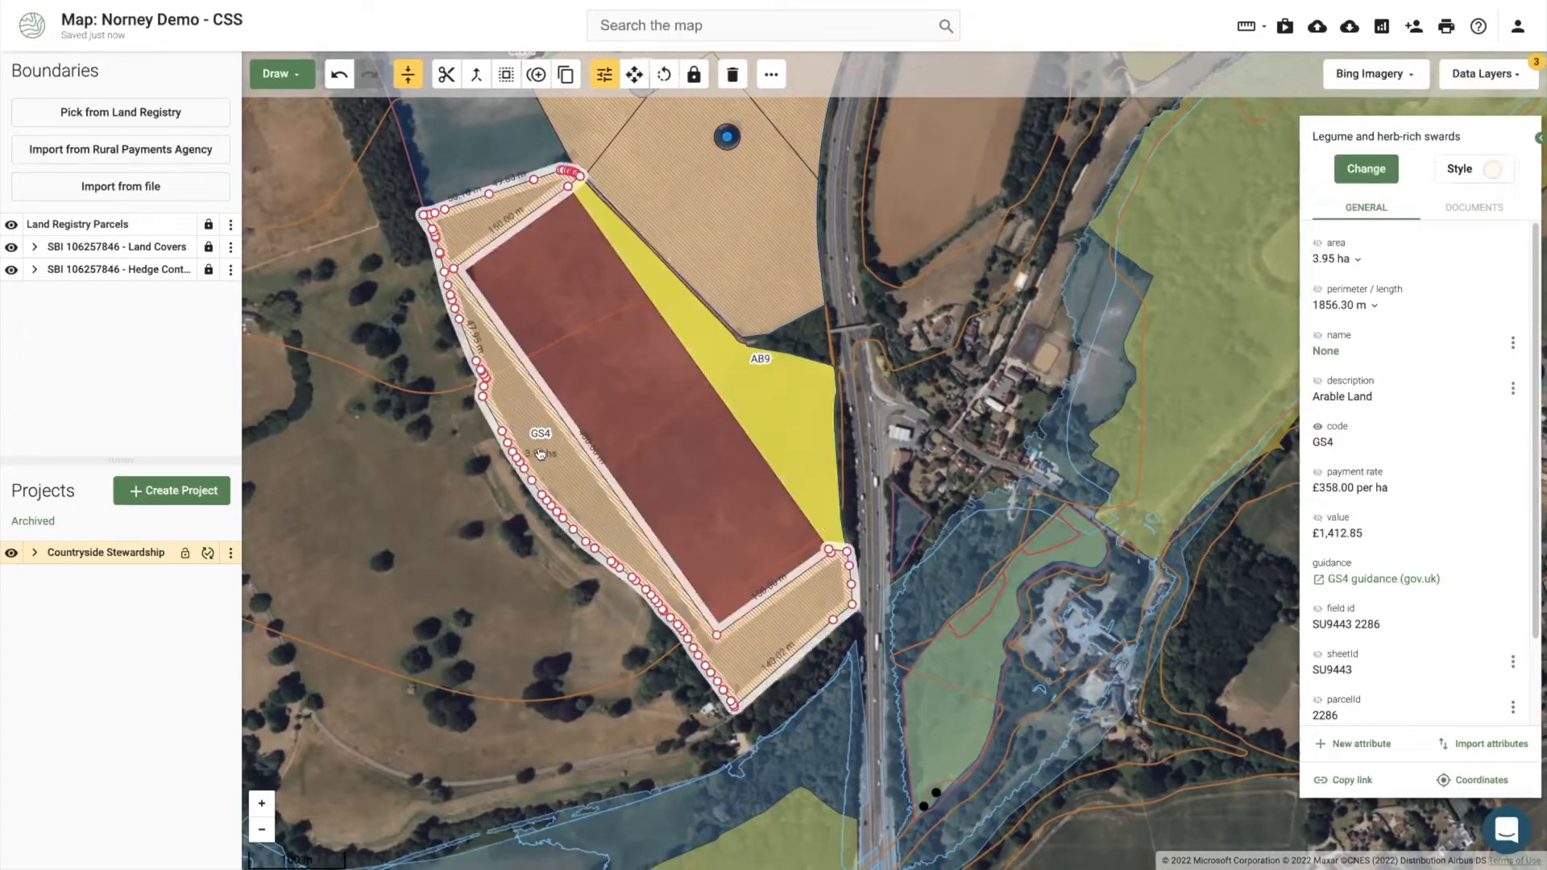
{"action": "left_click", "coordinate": [1357, 166]}
{"action": "type", "text": "ab8"}
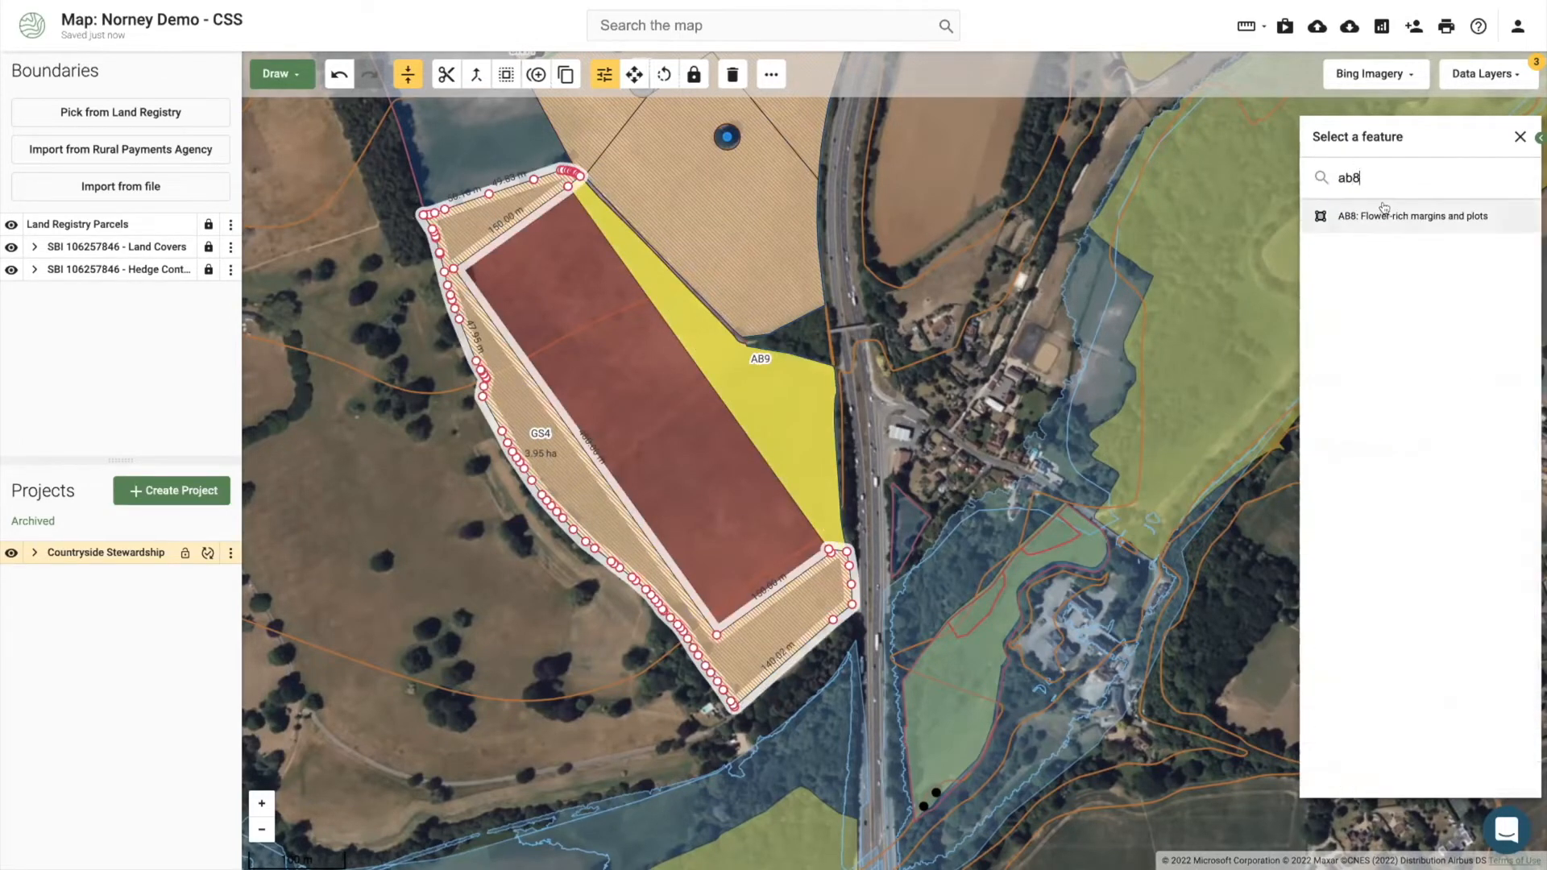
{"action": "left_click", "coordinate": [1386, 215]}
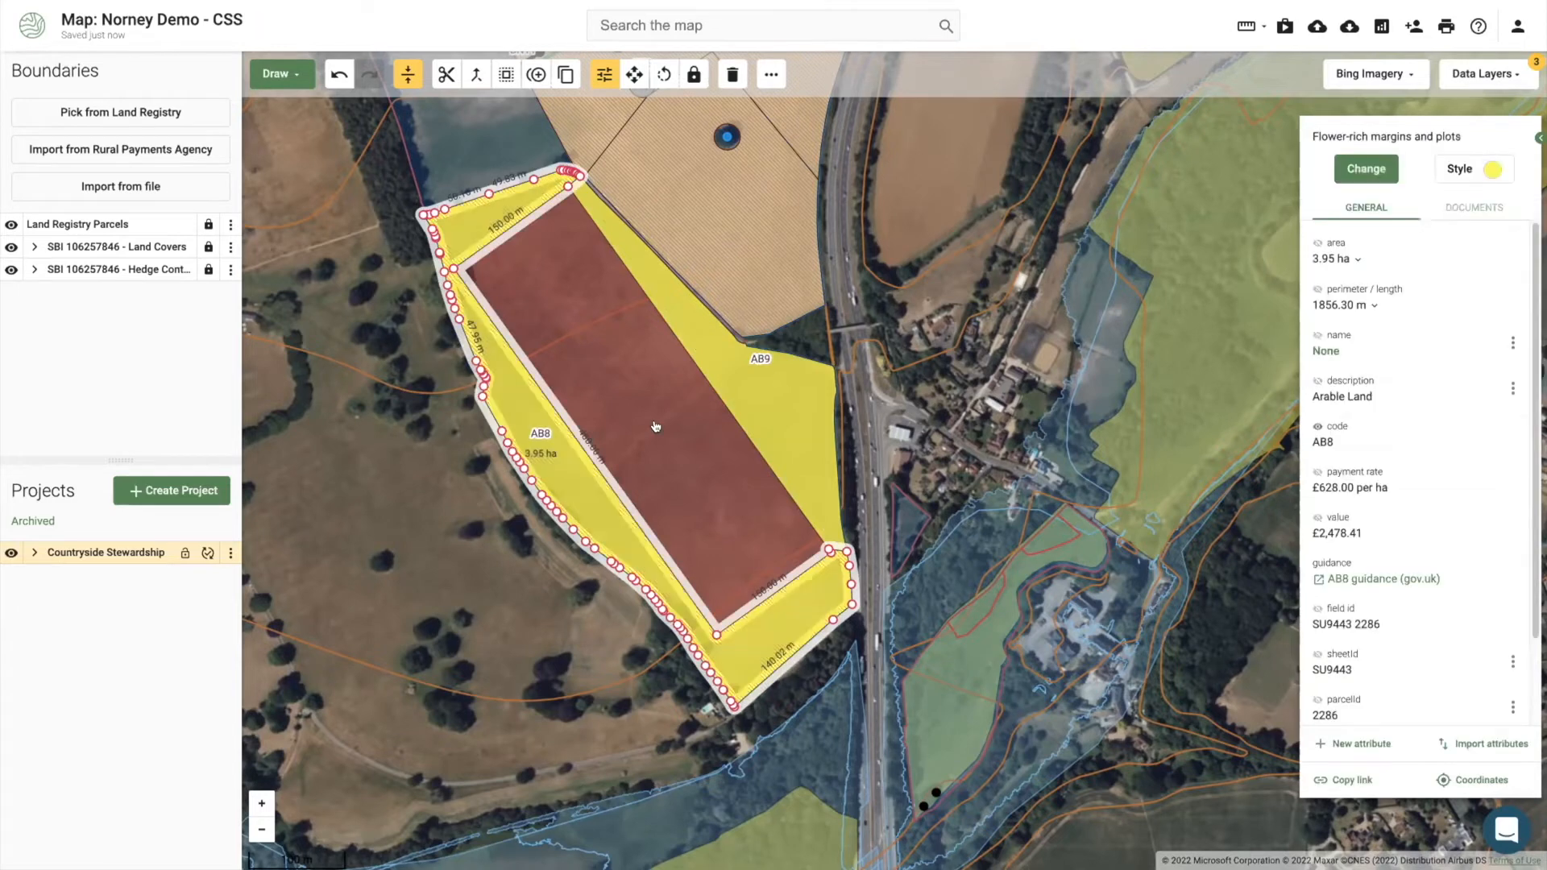
{"action": "left_click", "coordinate": [1382, 175]}
{"action": "type", "text": "gs4"}
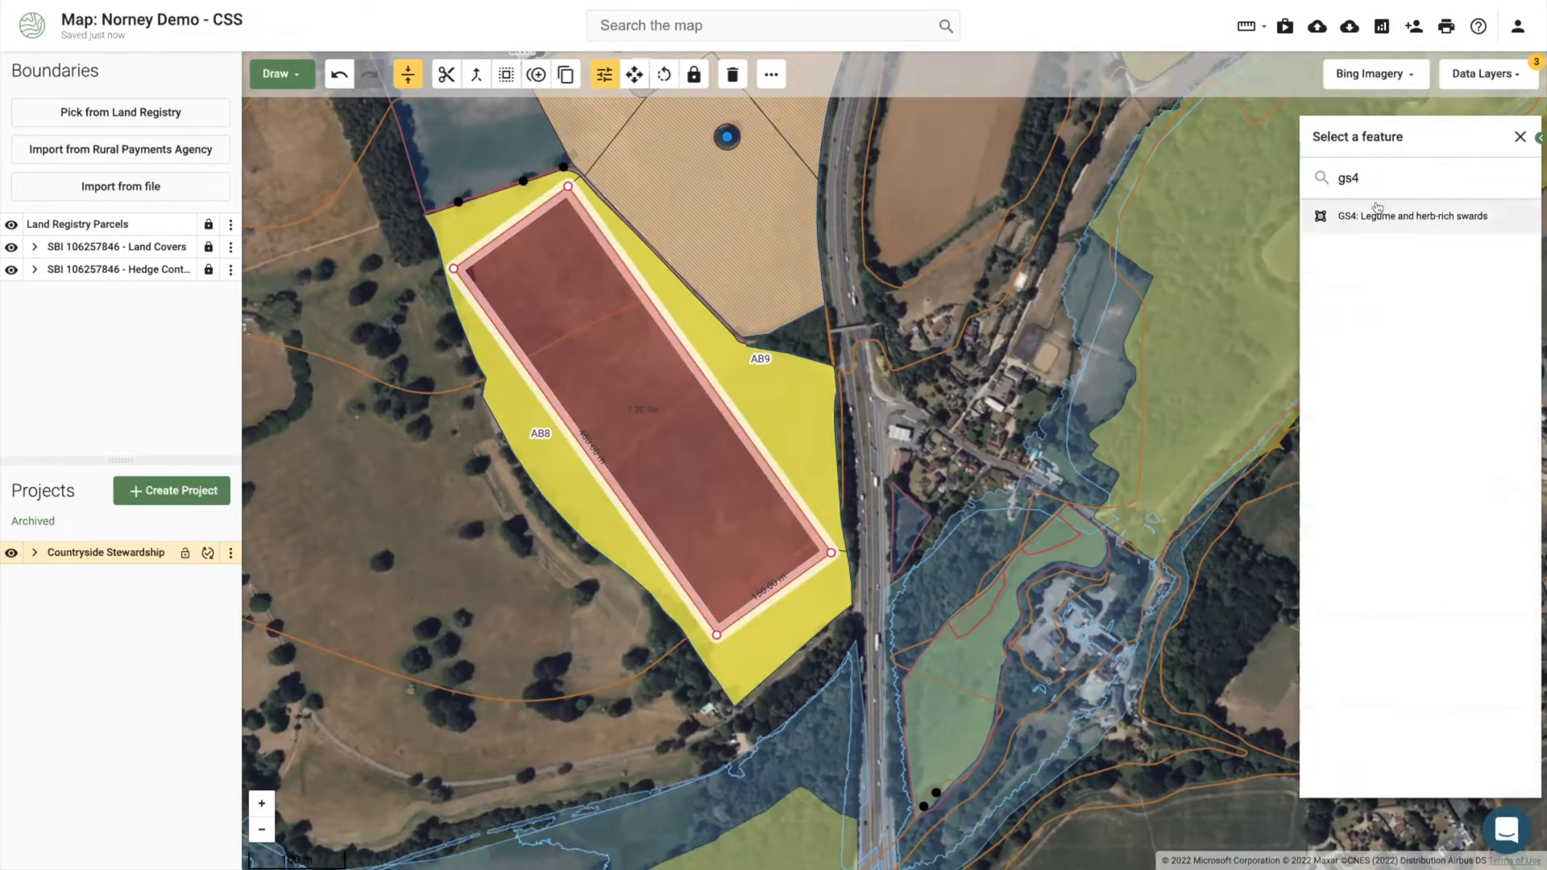
{"action": "left_click", "coordinate": [1379, 214]}
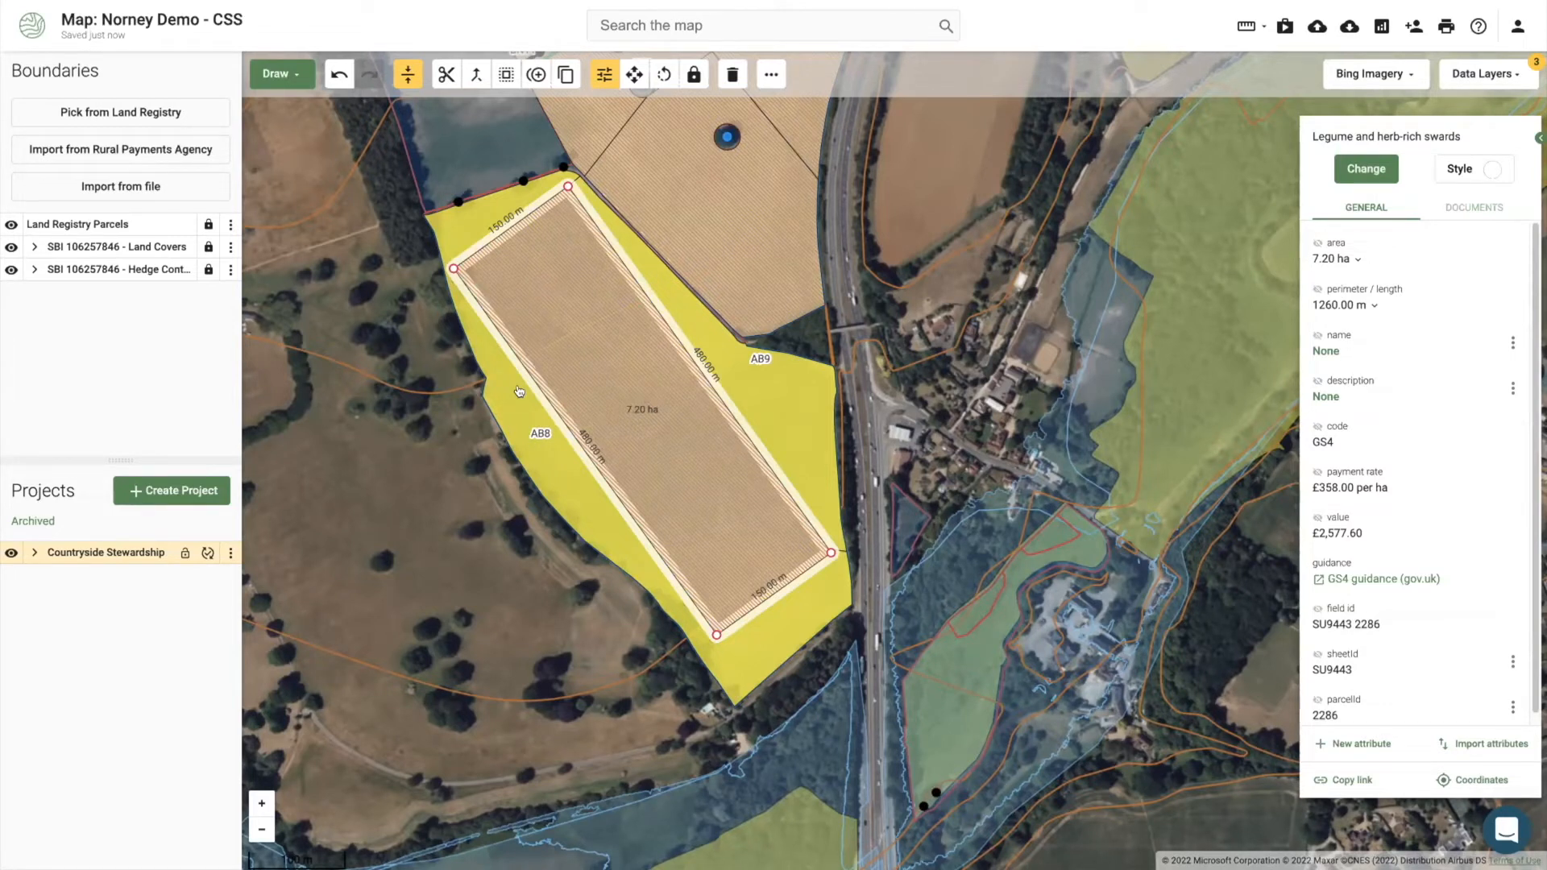
Step: Give the AB9 Winter bird food strip an orange fill style
{"action": "left_click", "coordinate": [777, 376]}
{"action": "left_click", "coordinate": [1482, 169]}
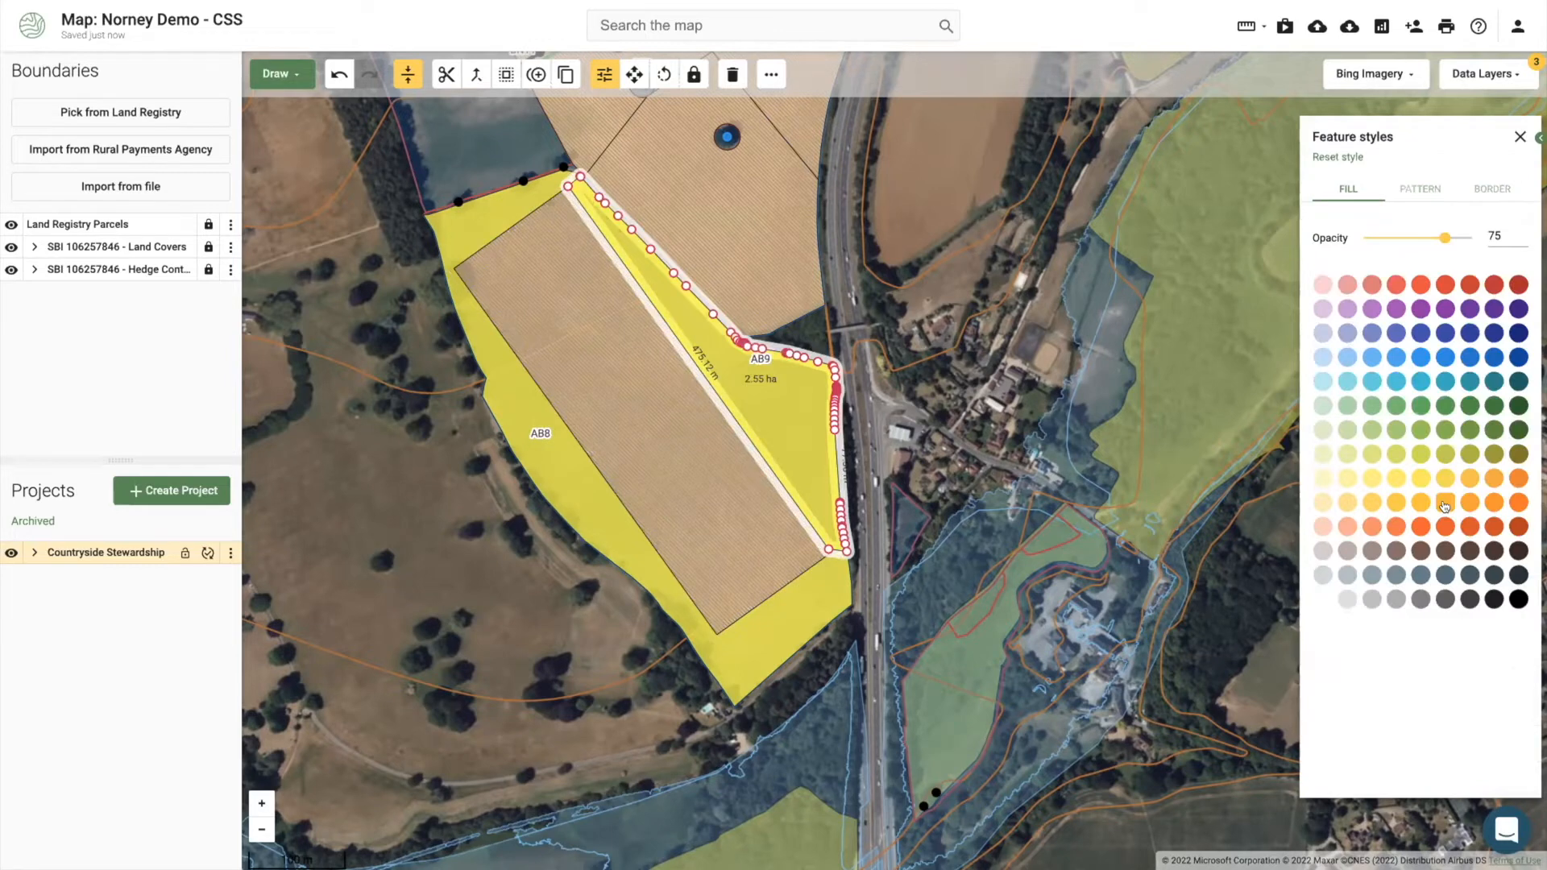
{"action": "left_click", "coordinate": [1446, 502]}
{"action": "left_click", "coordinate": [569, 465]}
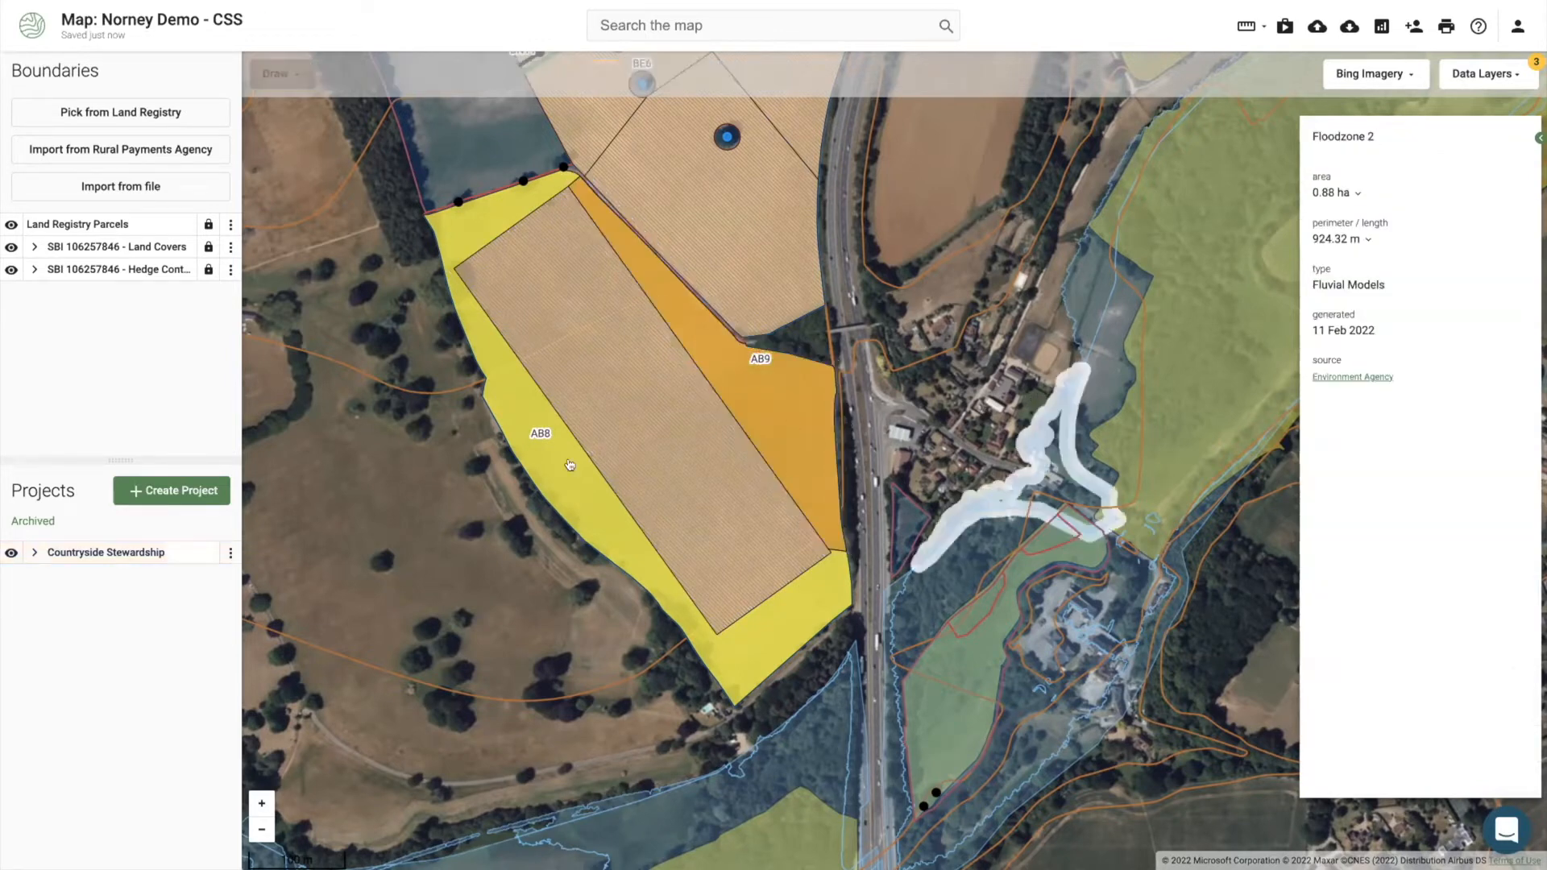
{"action": "left_click", "coordinate": [486, 495]}
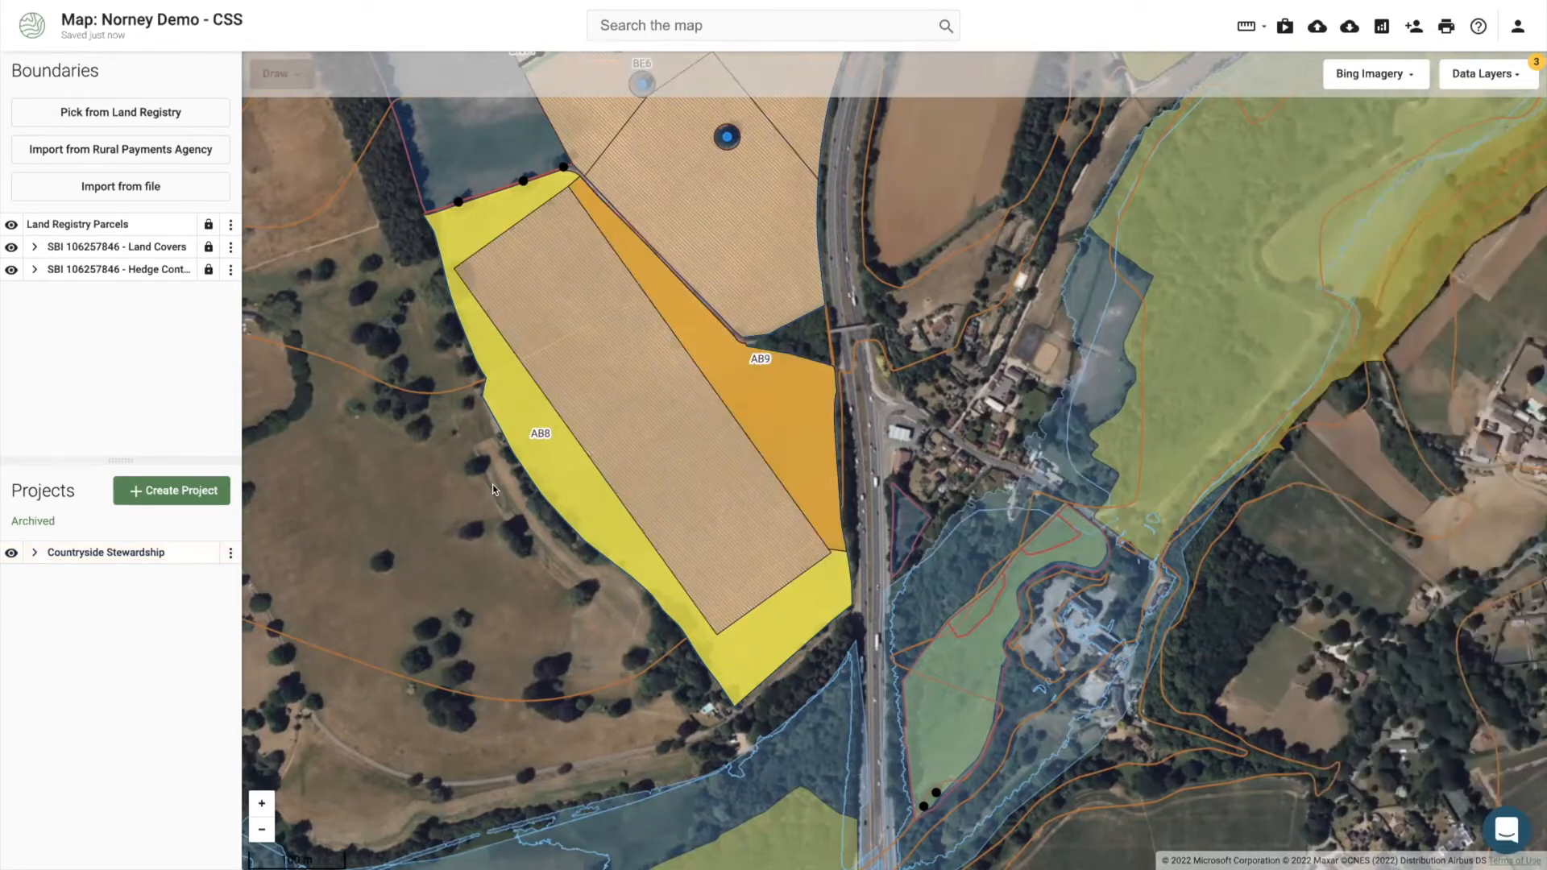
{"action": "scroll", "coordinate": [492, 485], "scroll_direction": "down", "scroll_amount": 2}
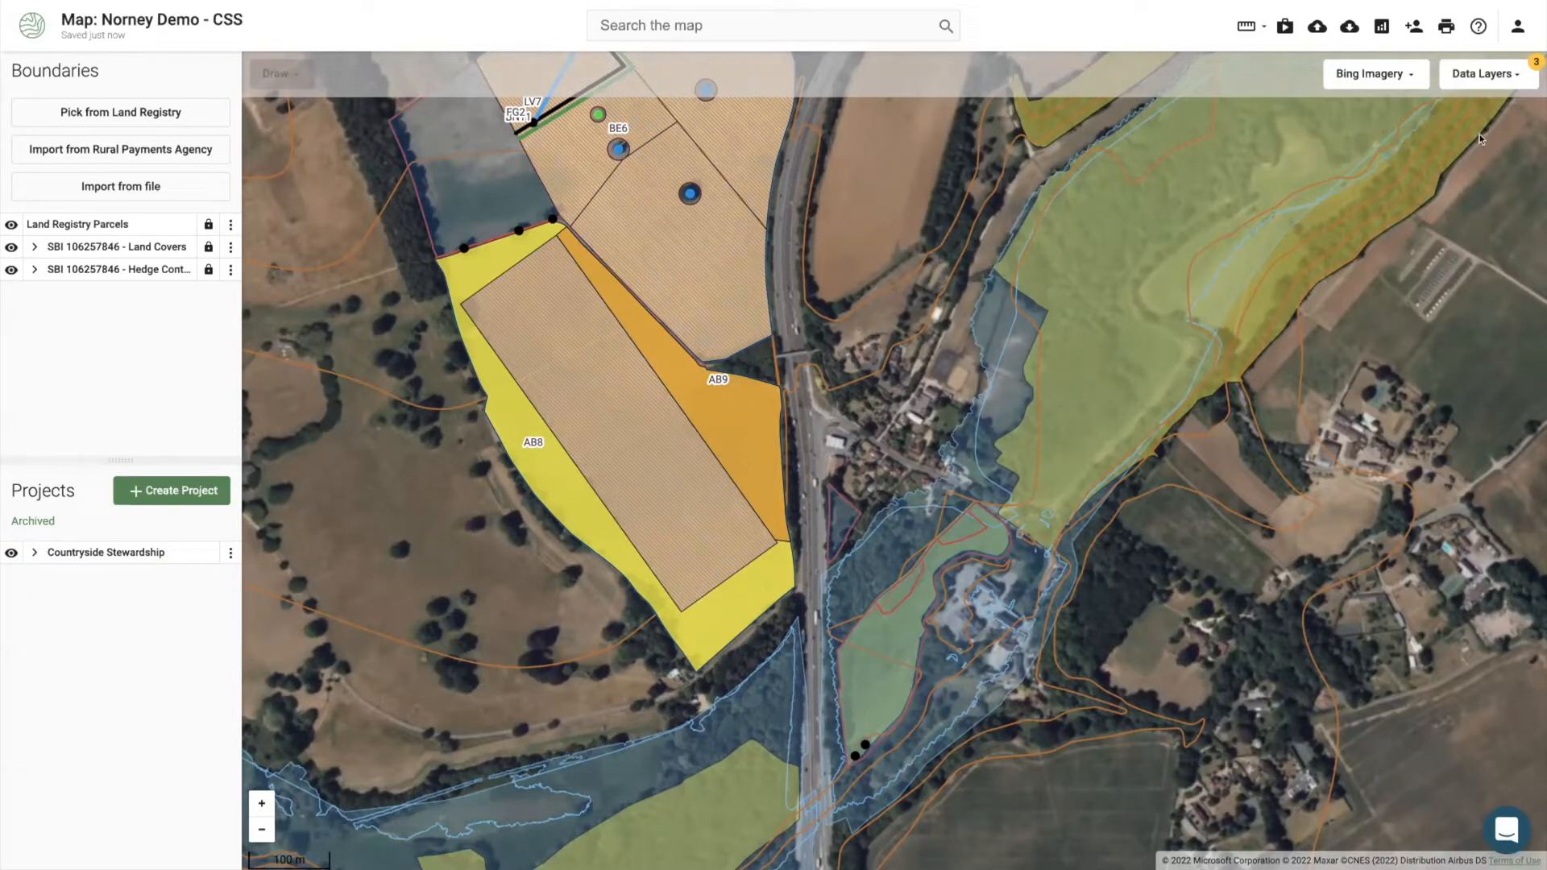
Step: Turn off OS Terrain 50 and enable River Waterbody Catchments via a 'water' search
{"action": "left_click", "coordinate": [1488, 74]}
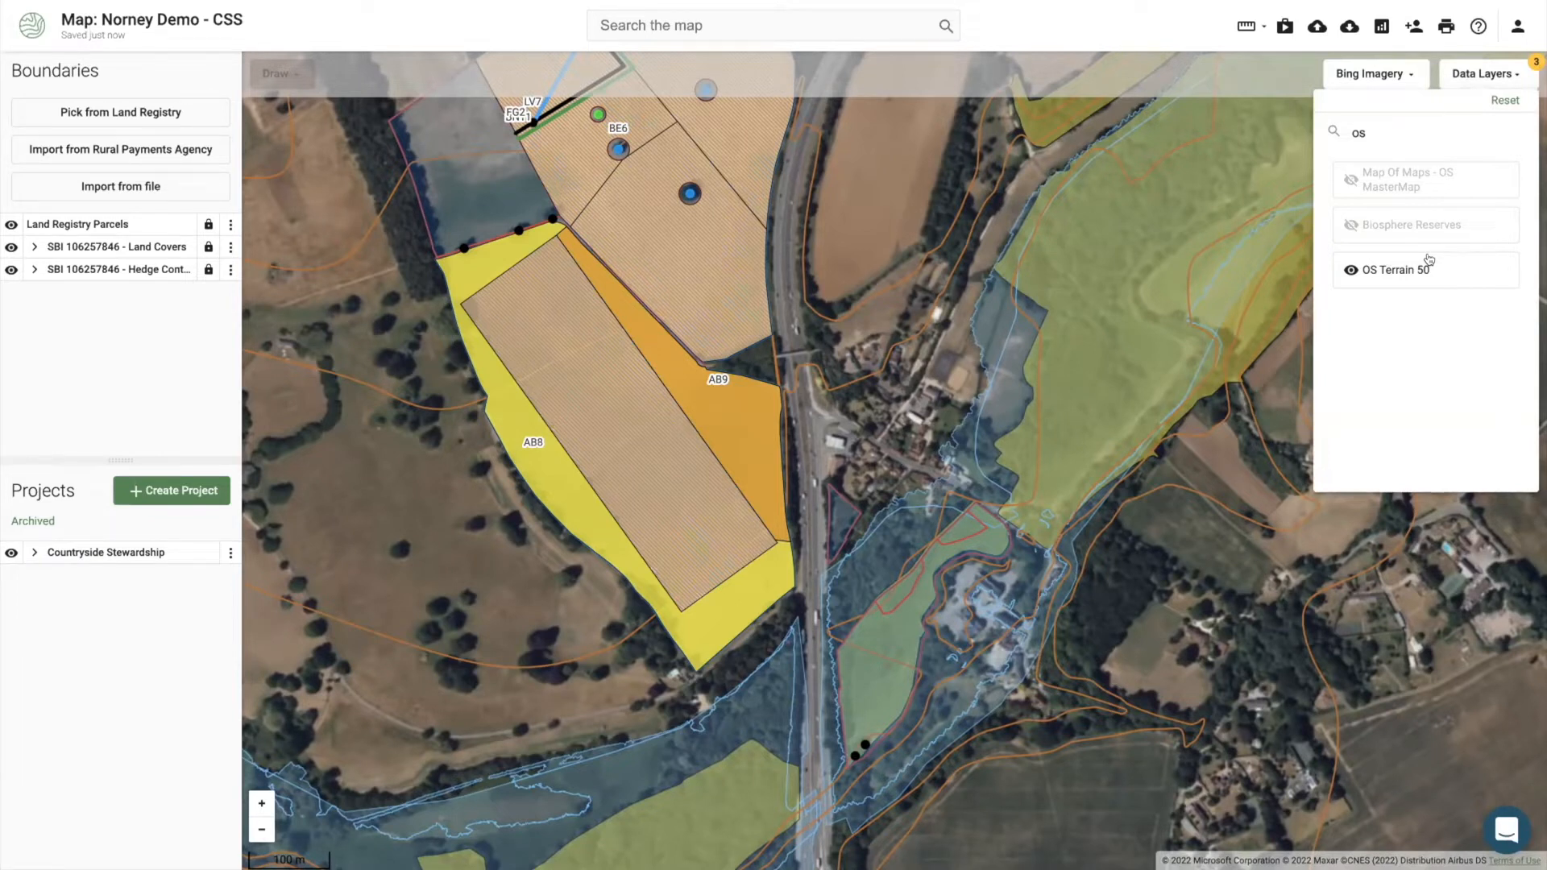
{"action": "left_click", "coordinate": [1429, 259]}
{"action": "key", "text": "BackSpace"}
{"action": "key", "text": "BackSpace"}
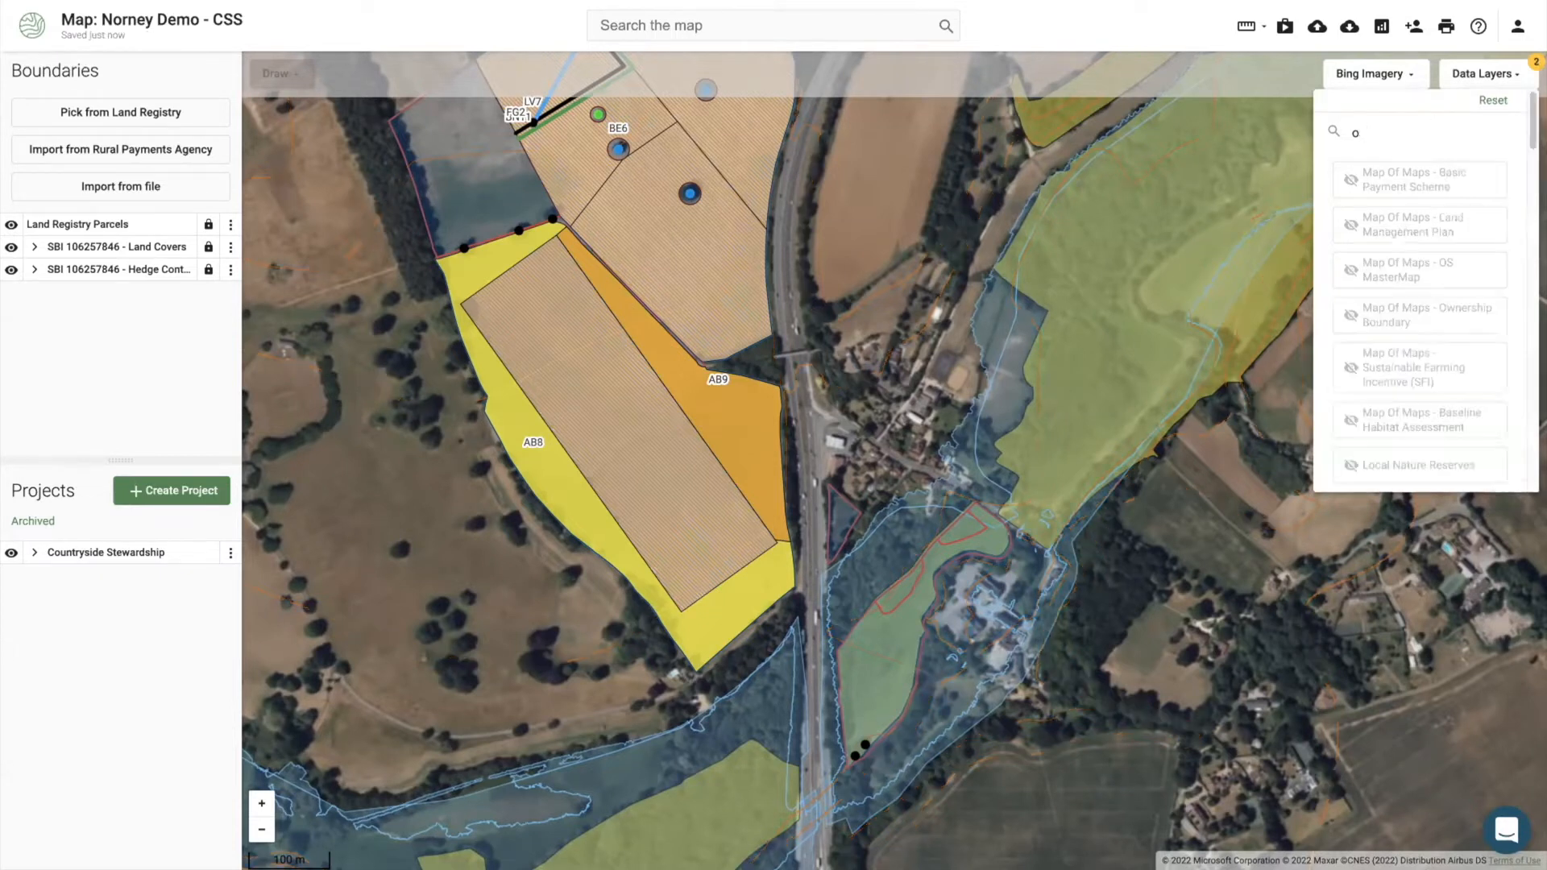
{"action": "type", "text": "water"}
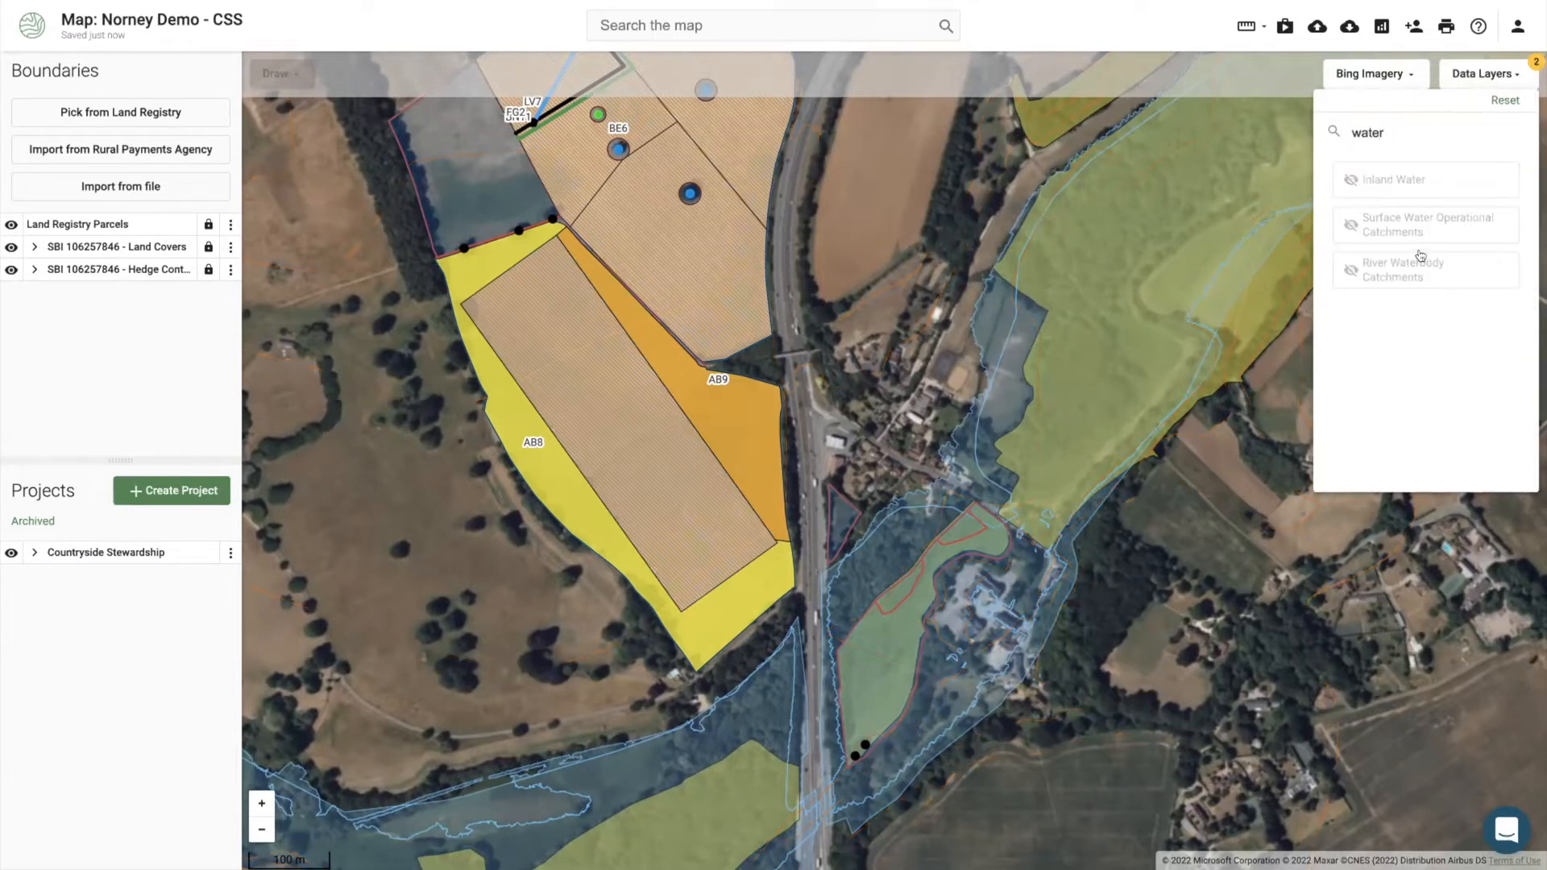
{"action": "left_click", "coordinate": [1410, 273]}
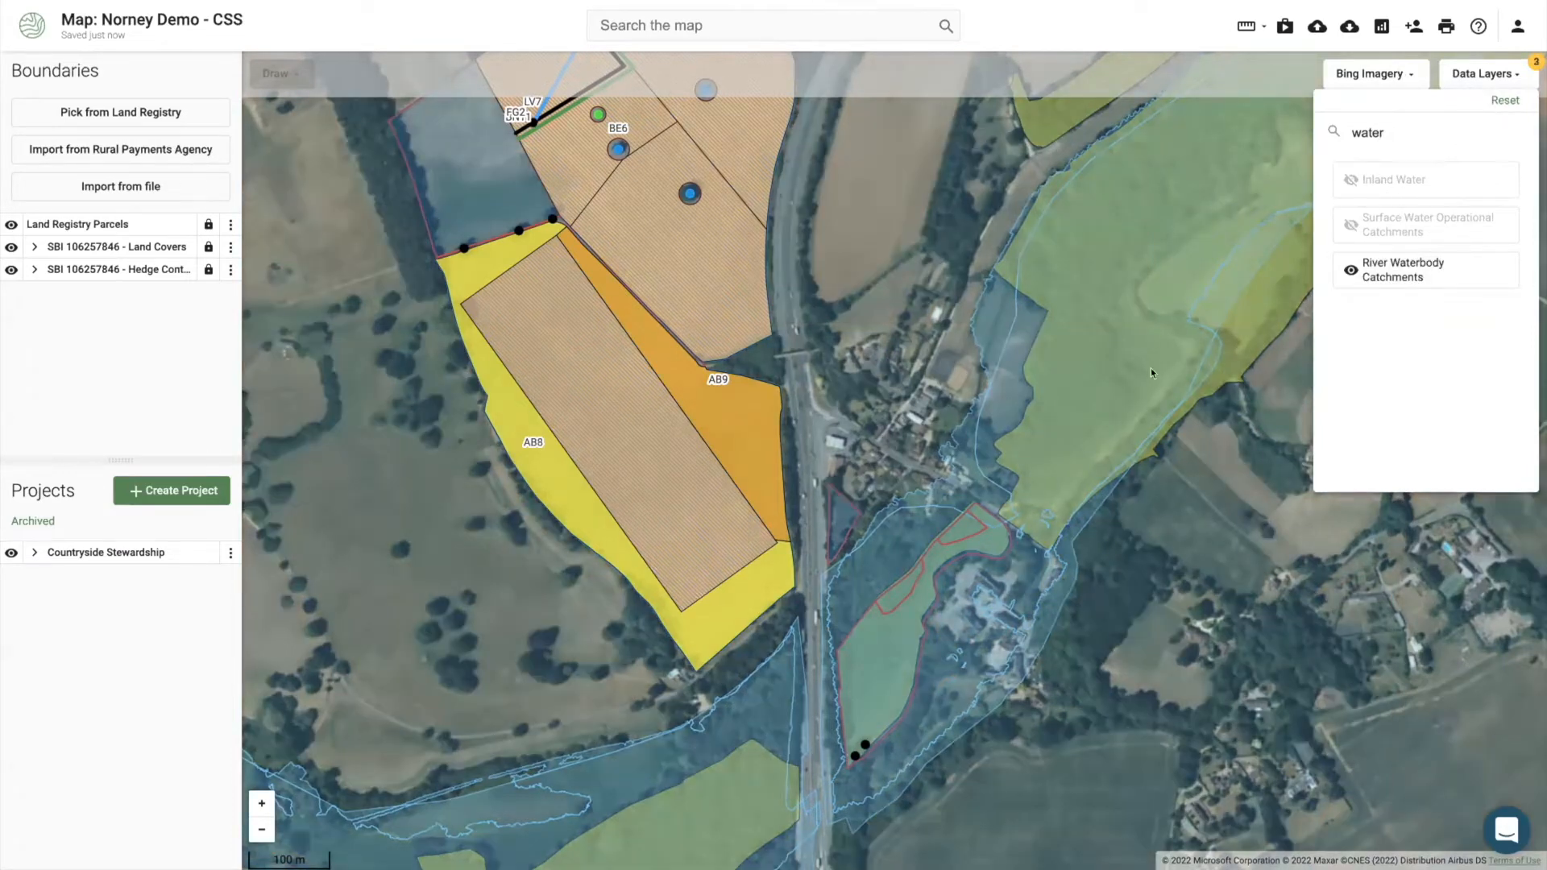
{"action": "left_click", "coordinate": [532, 597]}
{"action": "scroll", "coordinate": [532, 594], "scroll_direction": "down", "scroll_amount": 4}
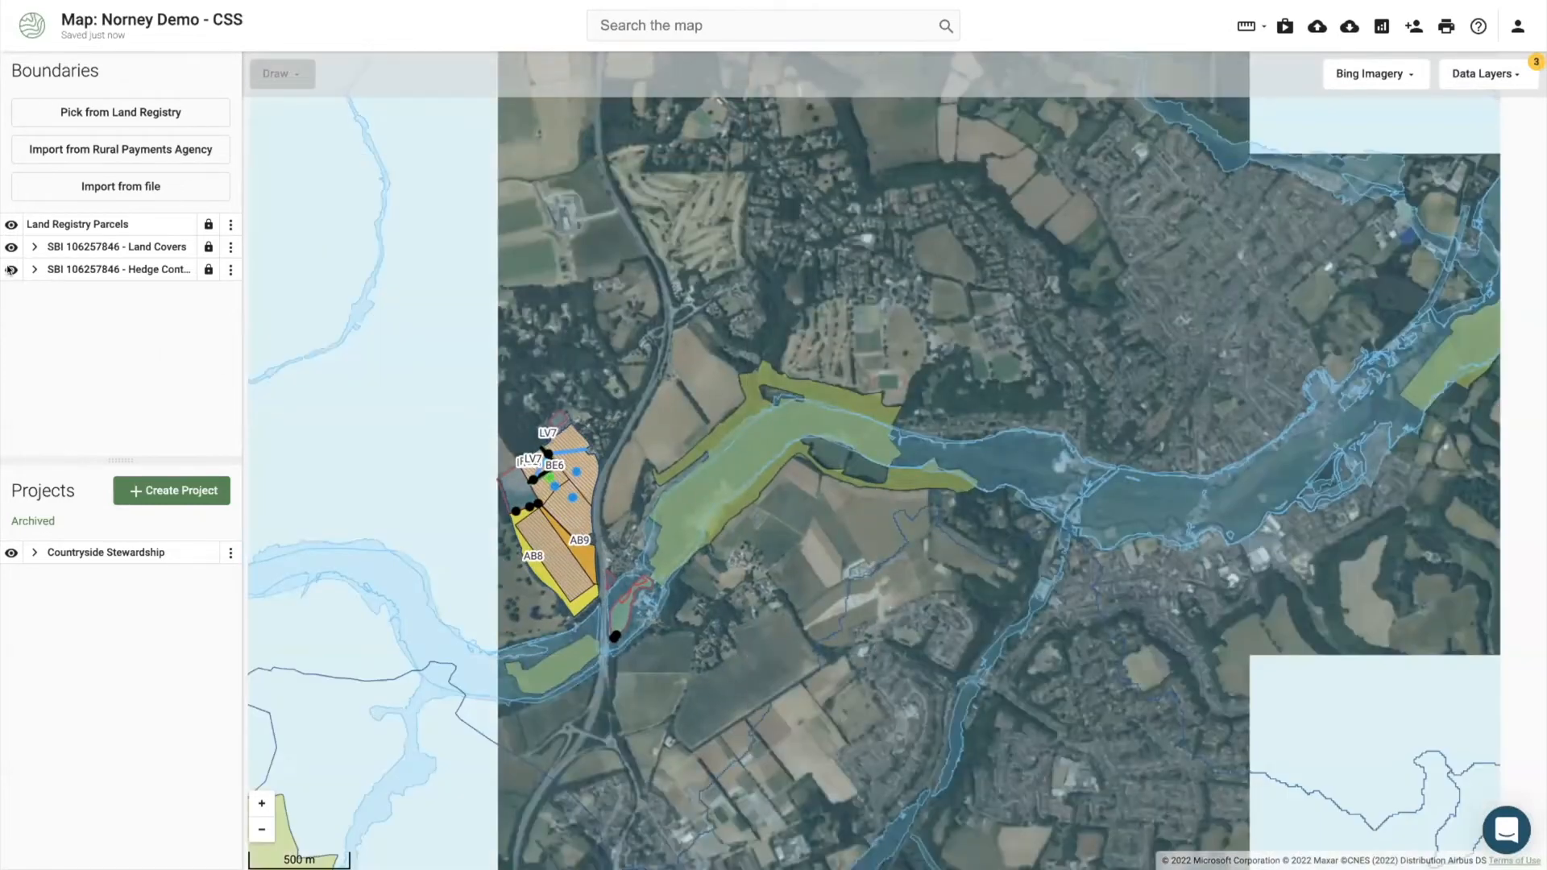
Step: Hide the Hedge Control layer and show the river catchment details around the farm
{"action": "left_click", "coordinate": [10, 270]}
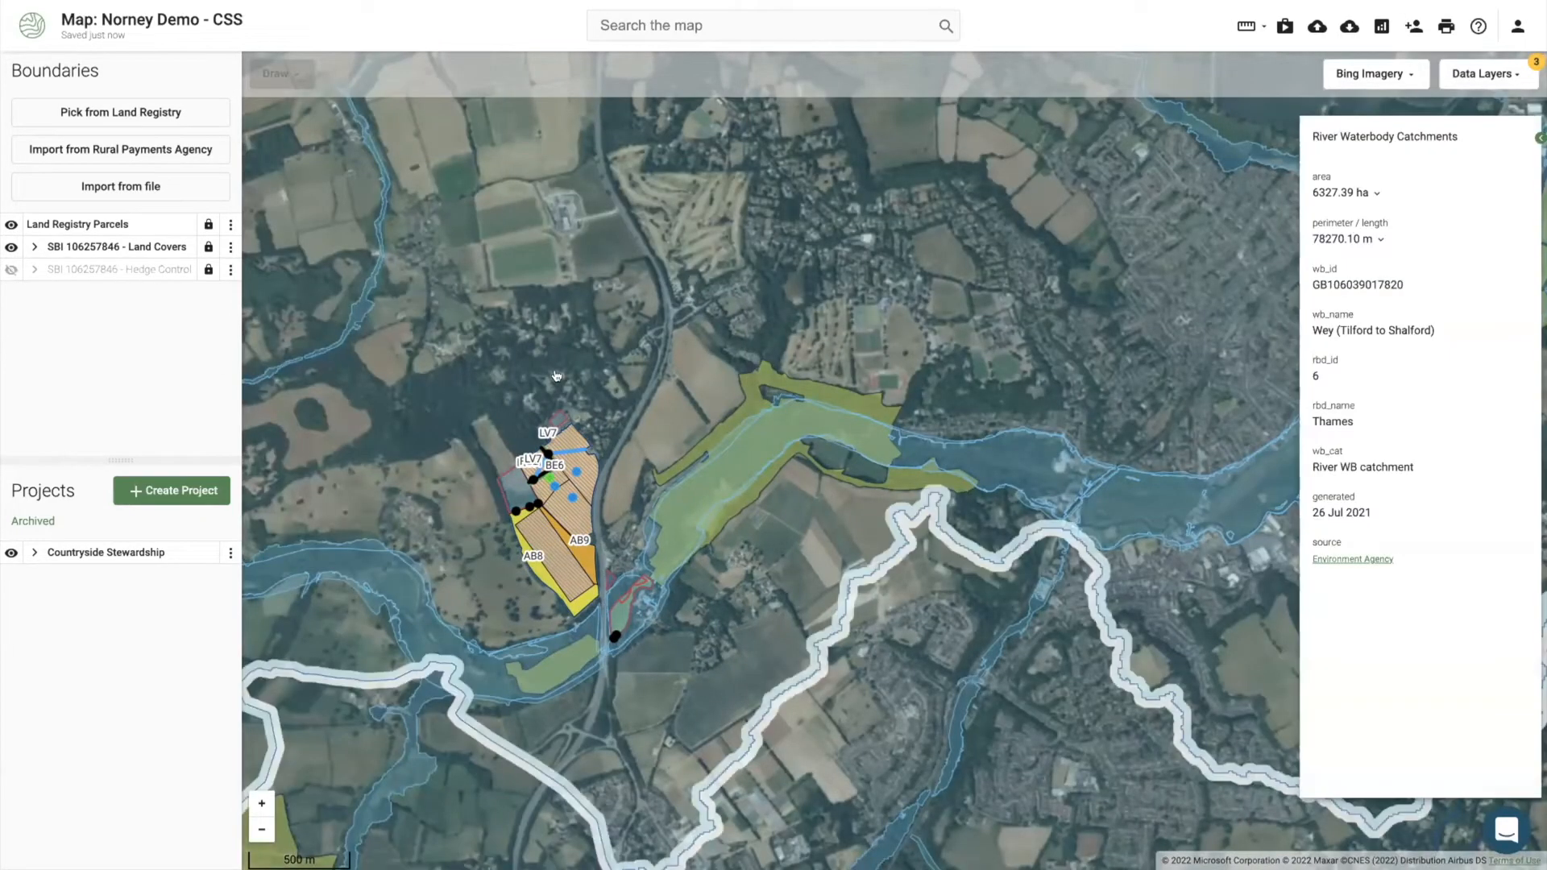
{"action": "left_click", "coordinate": [533, 452]}
{"action": "scroll", "coordinate": [532, 453], "scroll_direction": "down", "scroll_amount": 2}
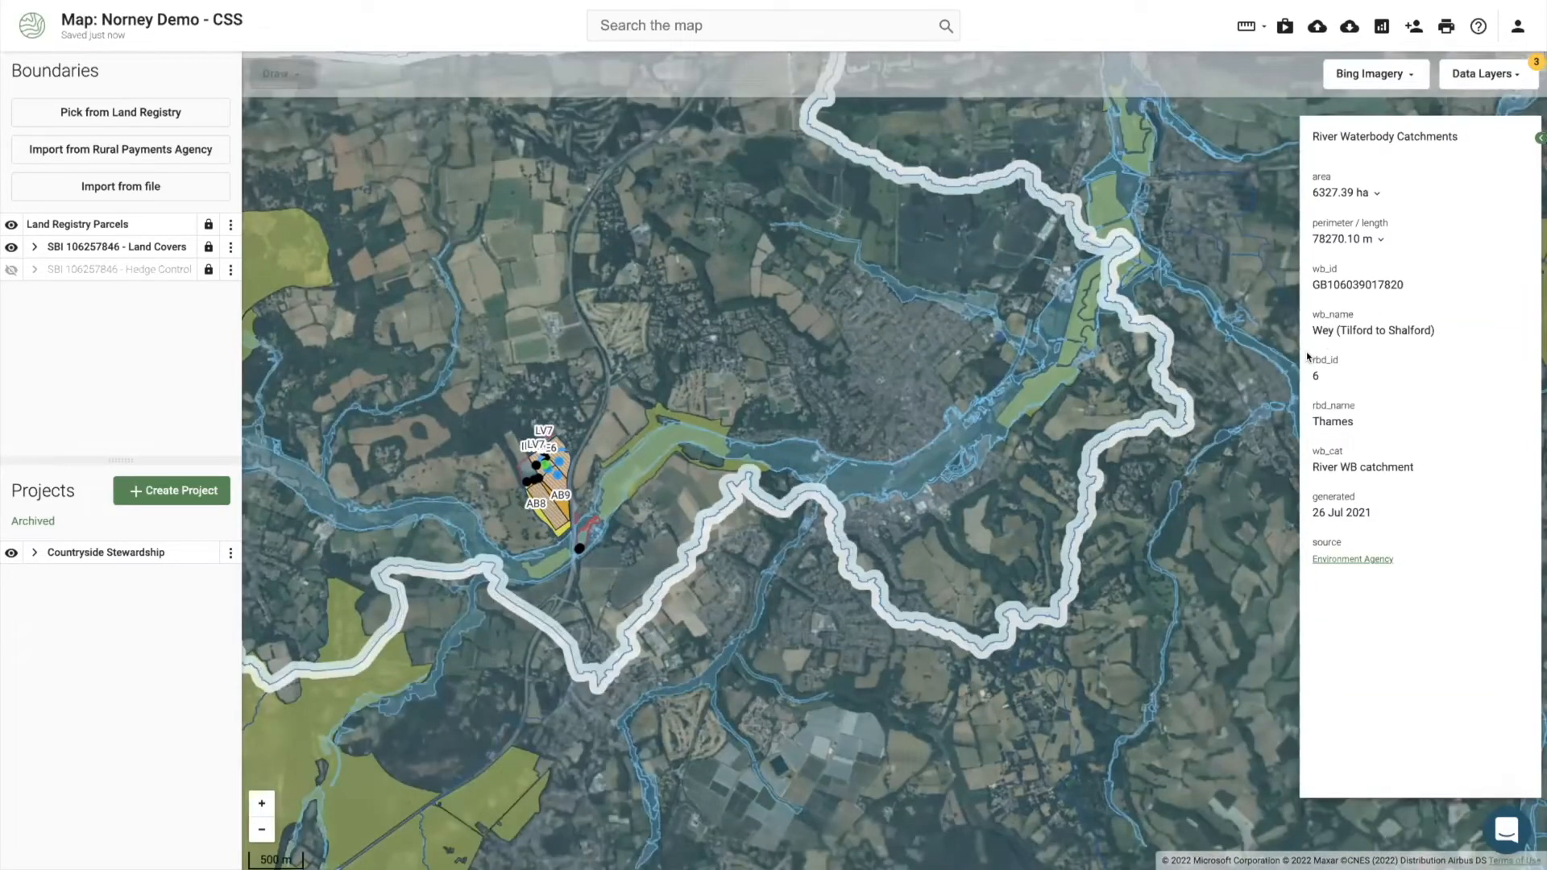
Step: Compare the neighbouring Ock catchment, return to Wey (Tilford to Shalford), and zoom back in
{"action": "left_click", "coordinate": [712, 556]}
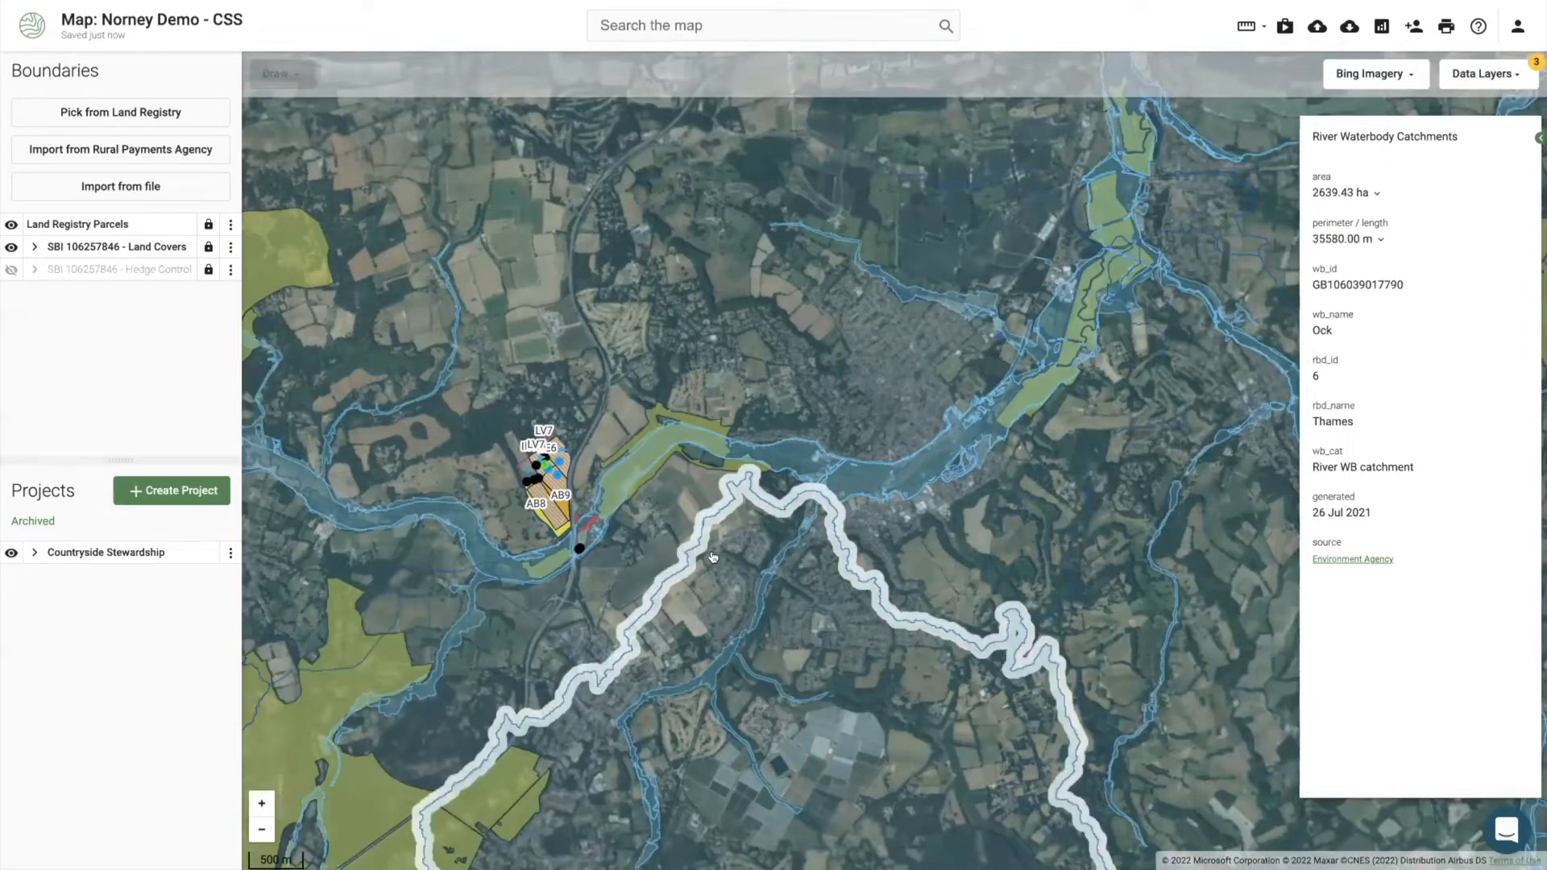
{"action": "left_click", "coordinate": [634, 539]}
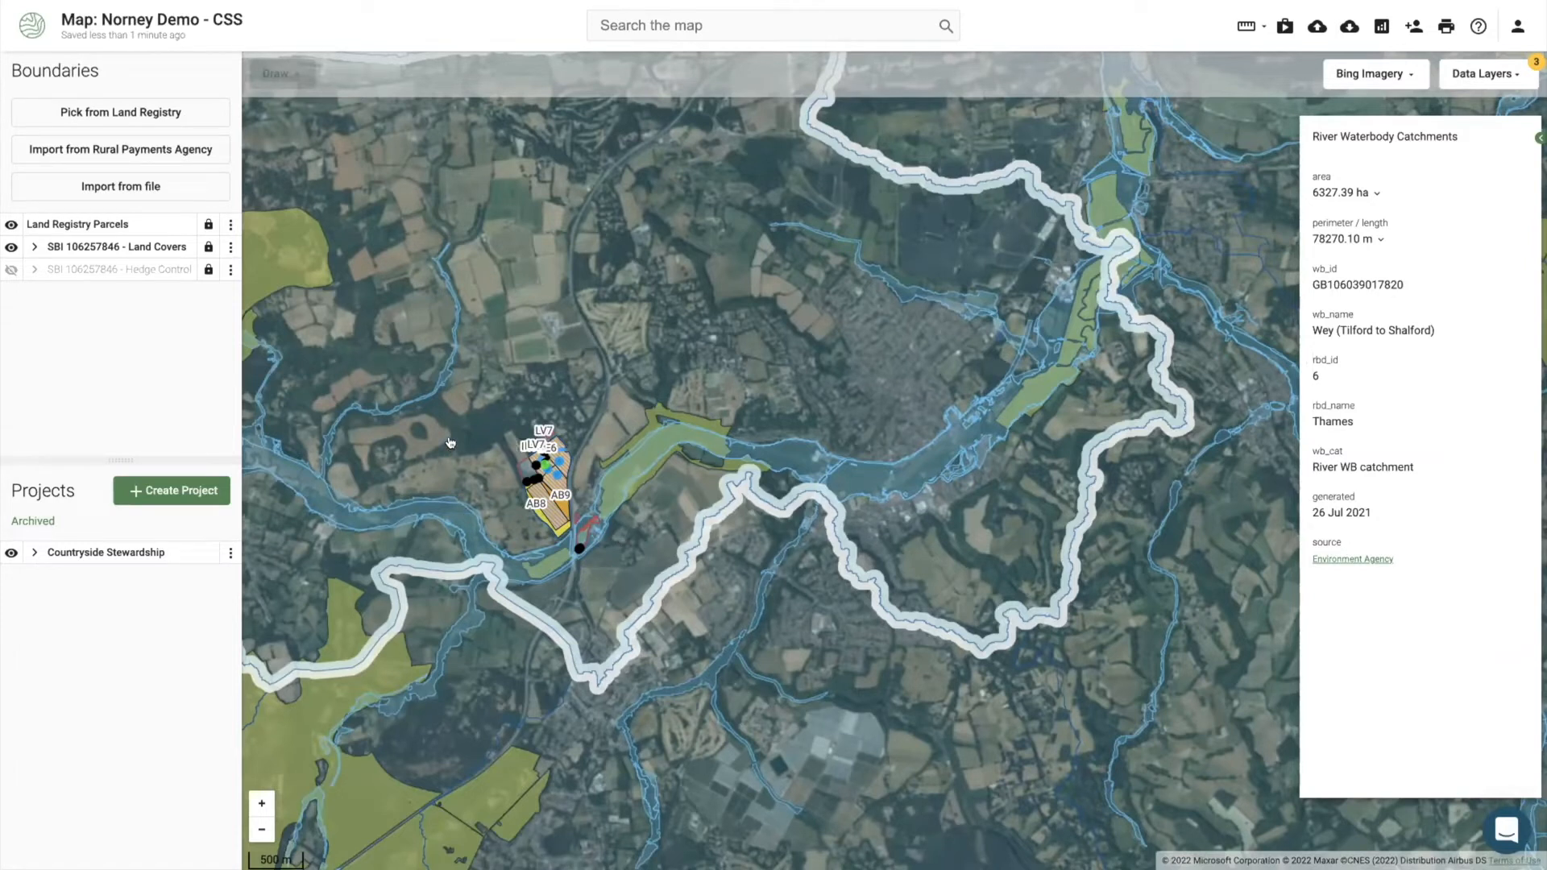
{"action": "left_click_drag", "start_coordinate": [439, 466], "coordinate": [609, 363]}
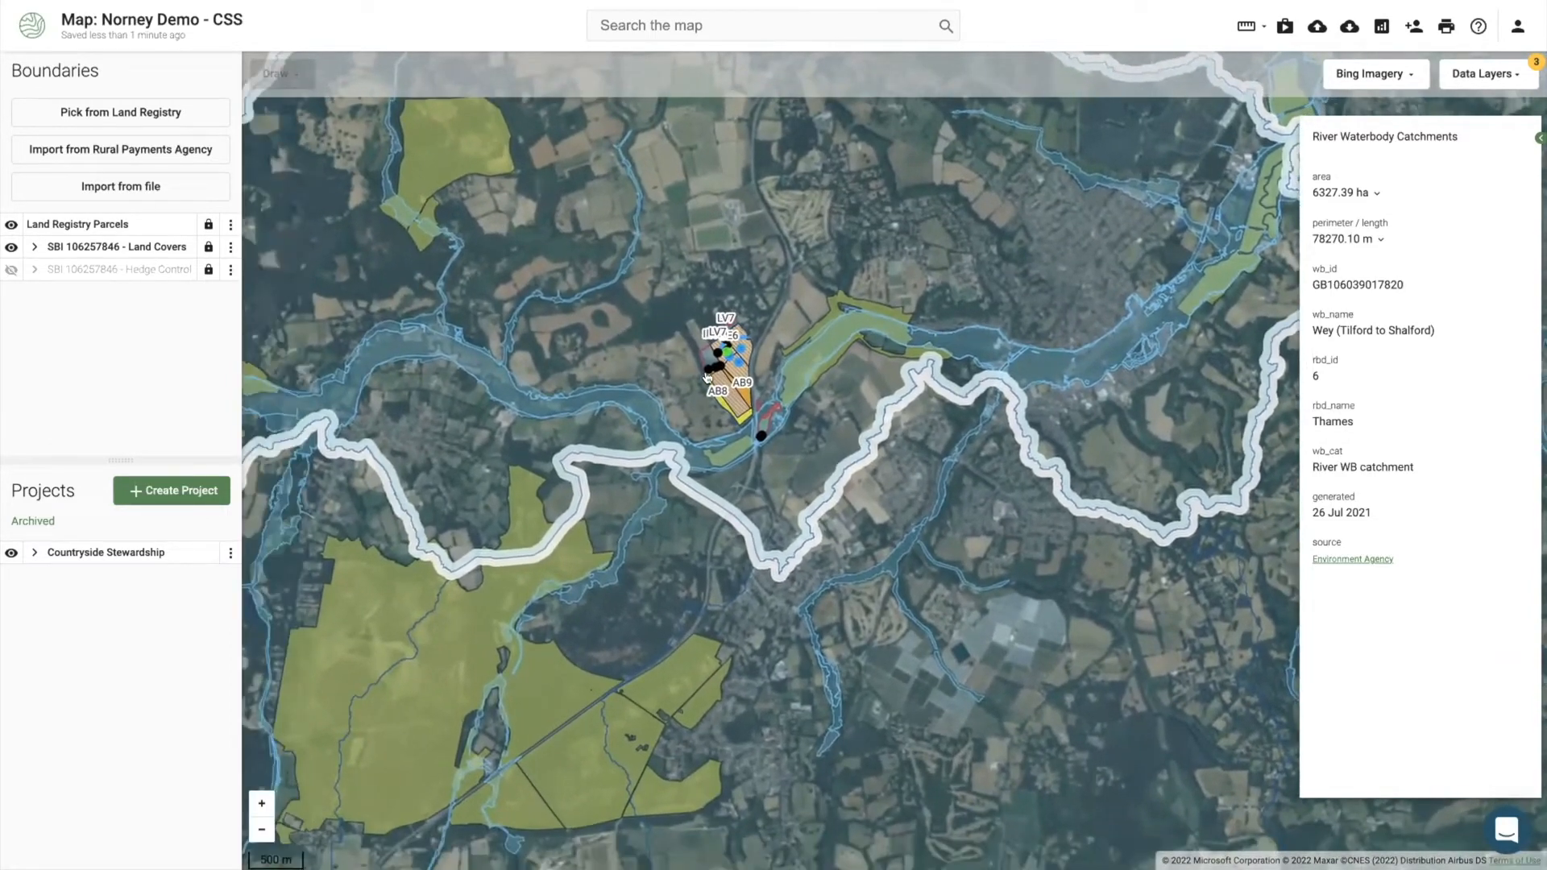
{"action": "scroll", "coordinate": [707, 377], "scroll_direction": "up", "scroll_amount": 2}
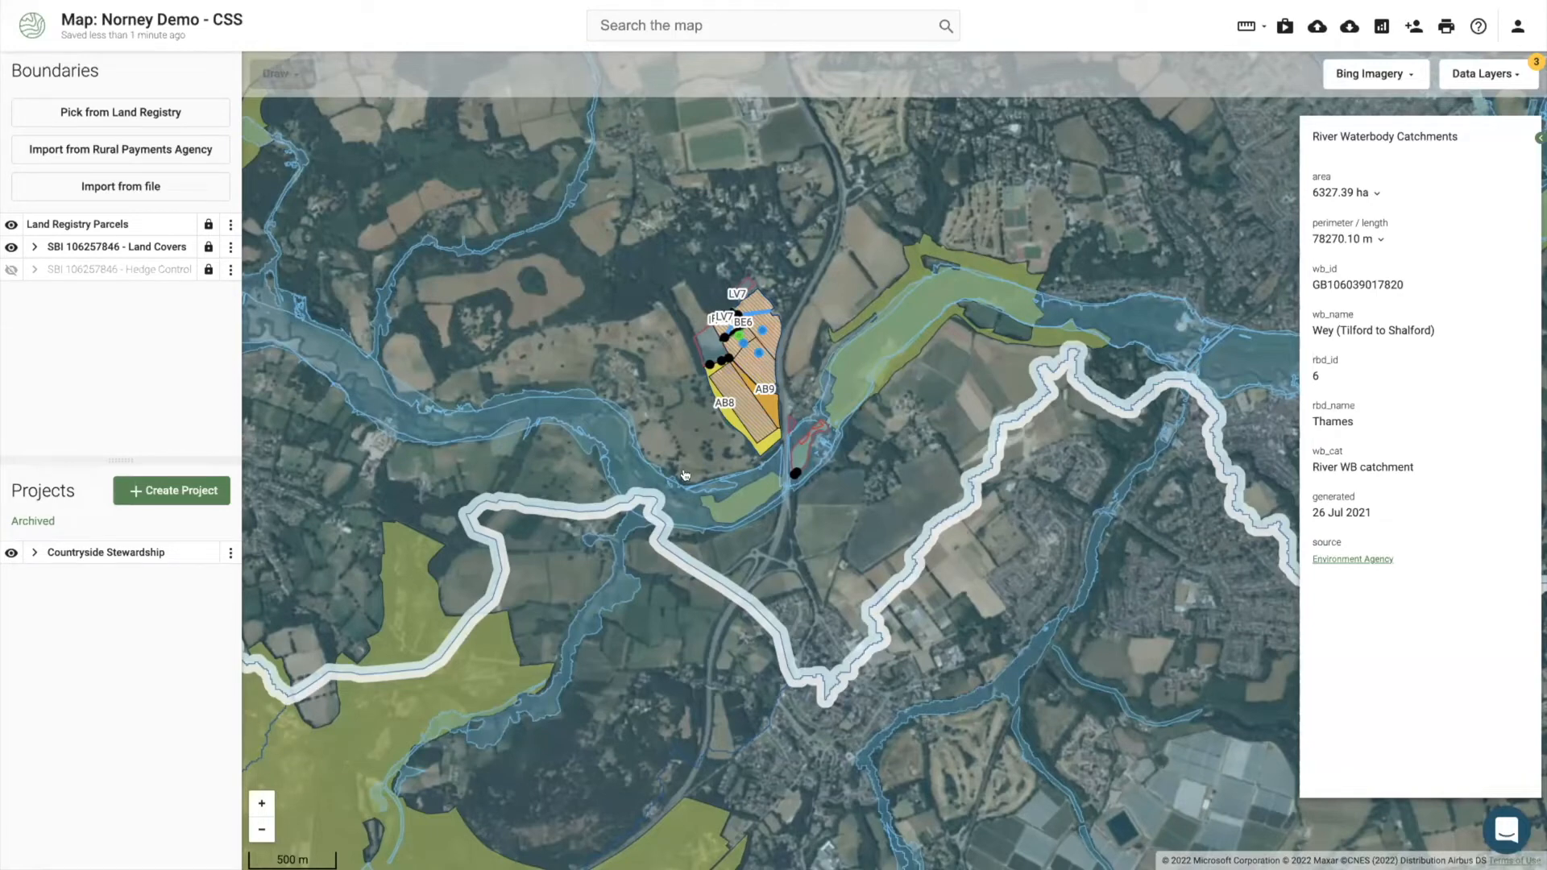
{"action": "scroll", "coordinate": [685, 475], "scroll_direction": "up", "scroll_amount": 3}
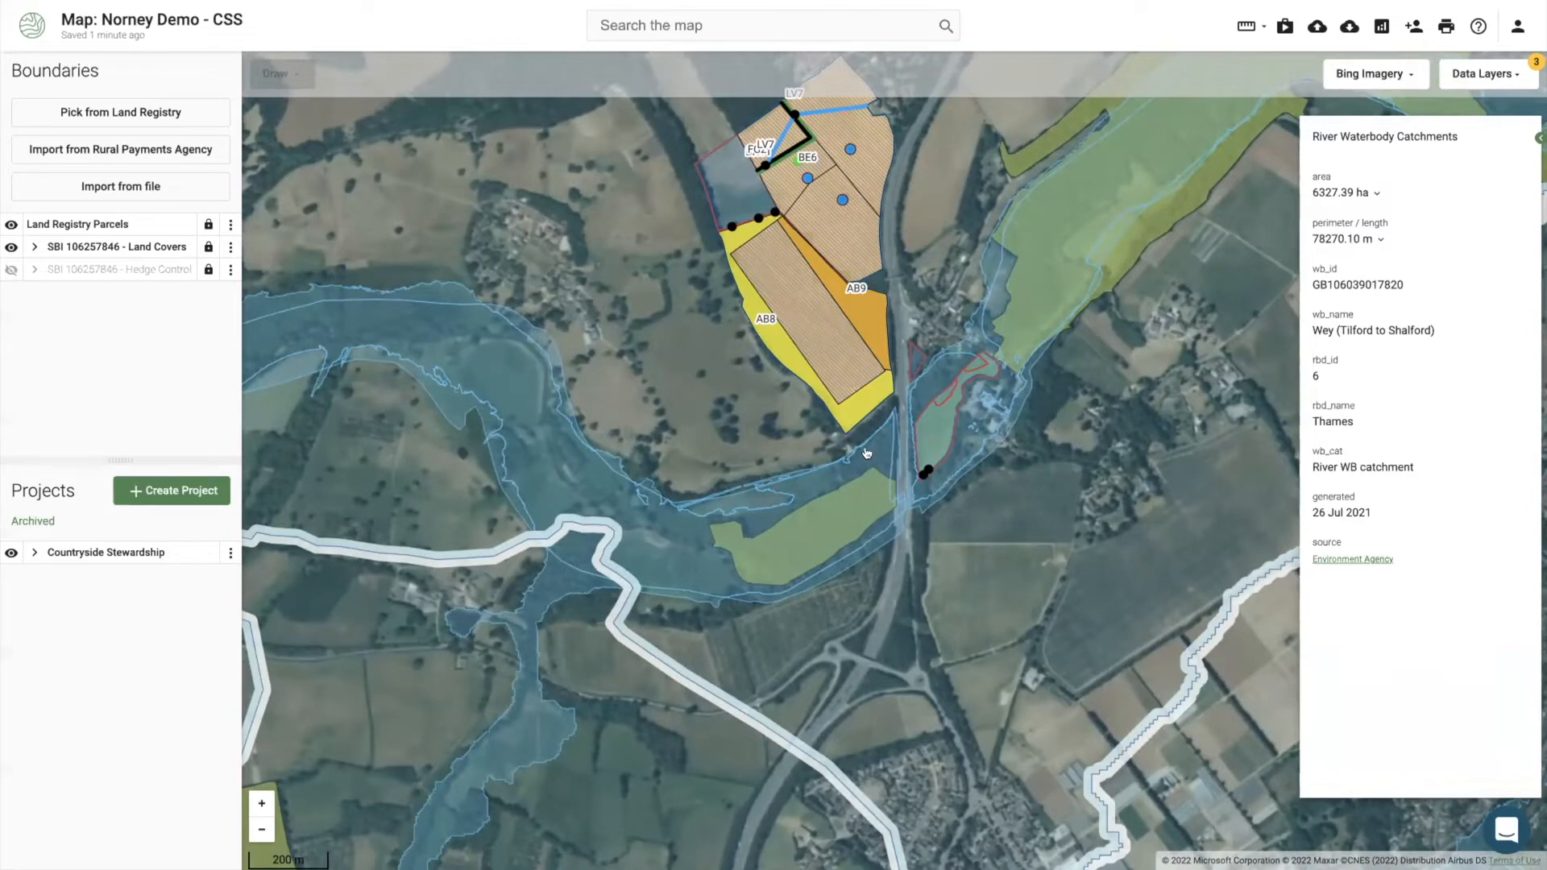
Step: Zoom and pan the map to centre parcels AB8 and AB9 at the 100 m scale
{"action": "scroll", "coordinate": [868, 444], "scroll_direction": "up", "scroll_amount": 2}
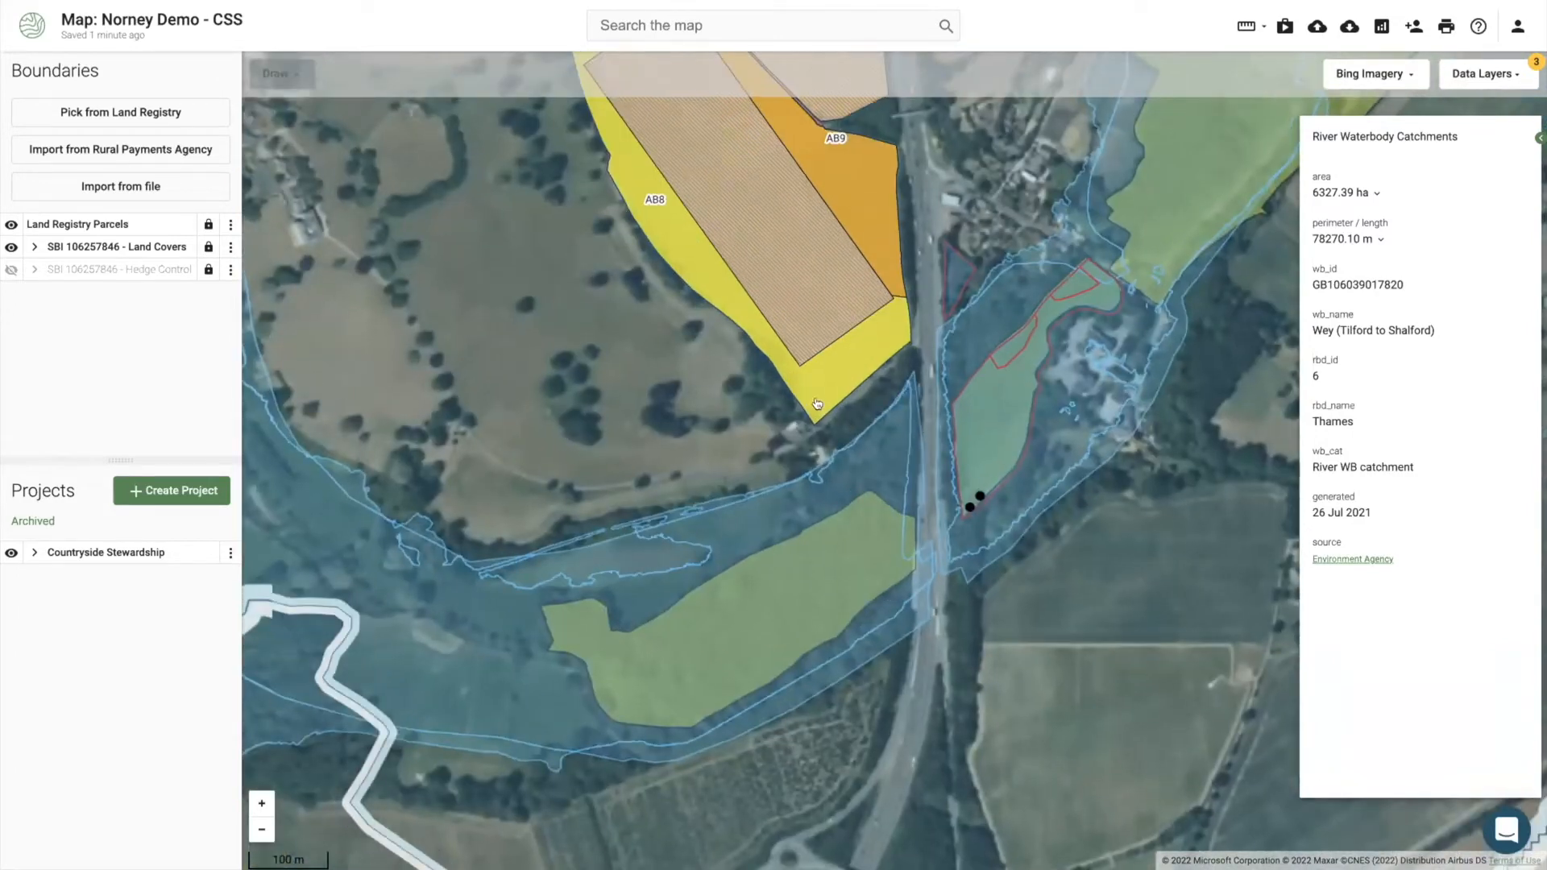
{"action": "scroll", "coordinate": [761, 411], "scroll_direction": "down", "scroll_amount": 2}
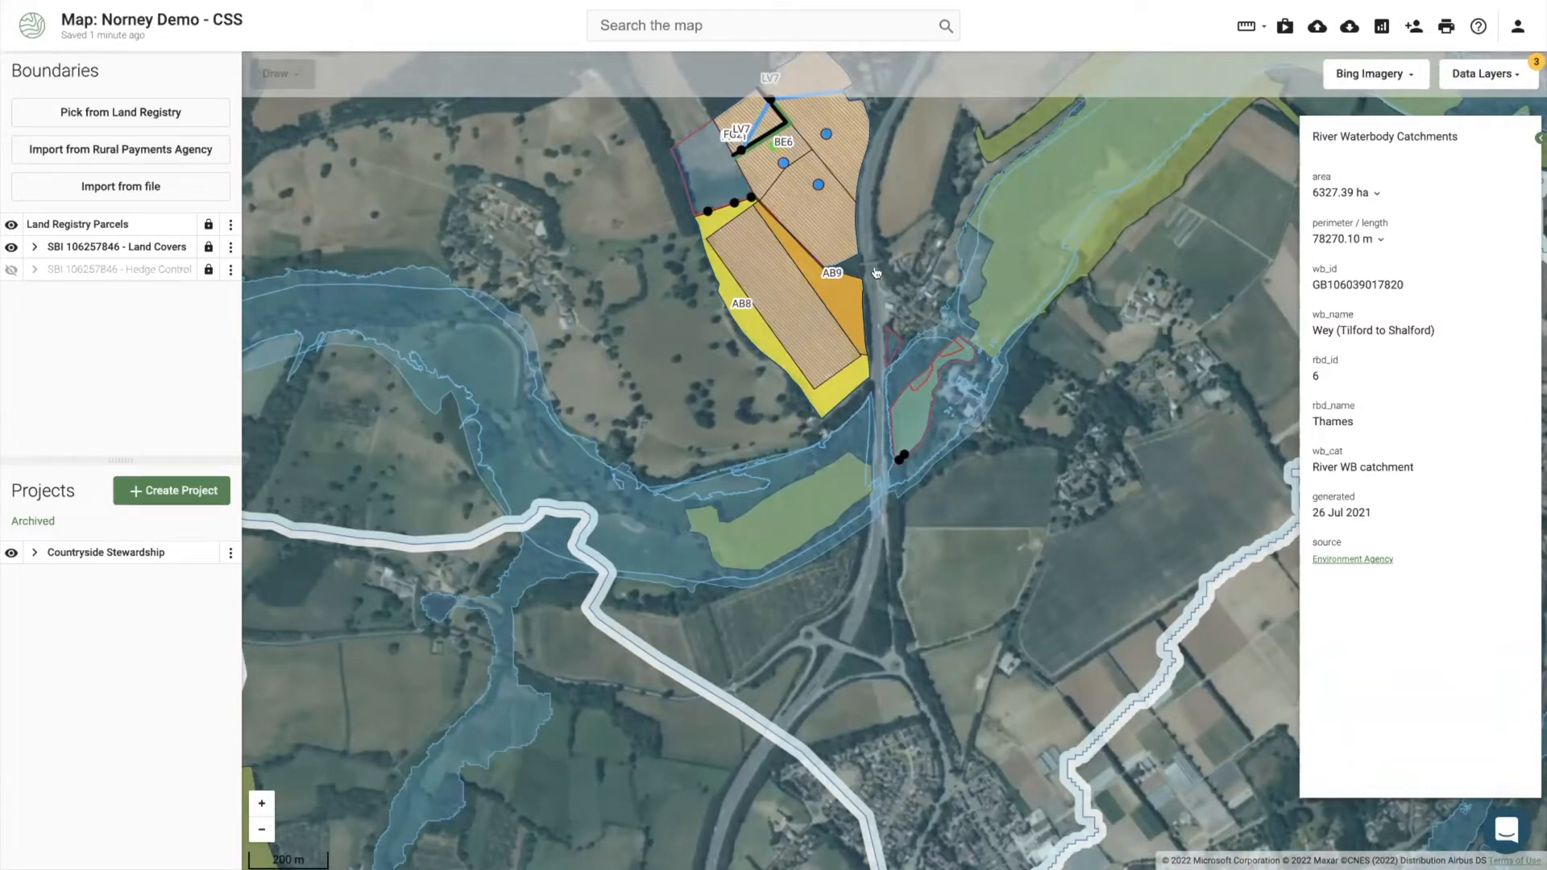
{"action": "left_click_drag", "start_coordinate": [853, 297], "coordinate": [879, 453]}
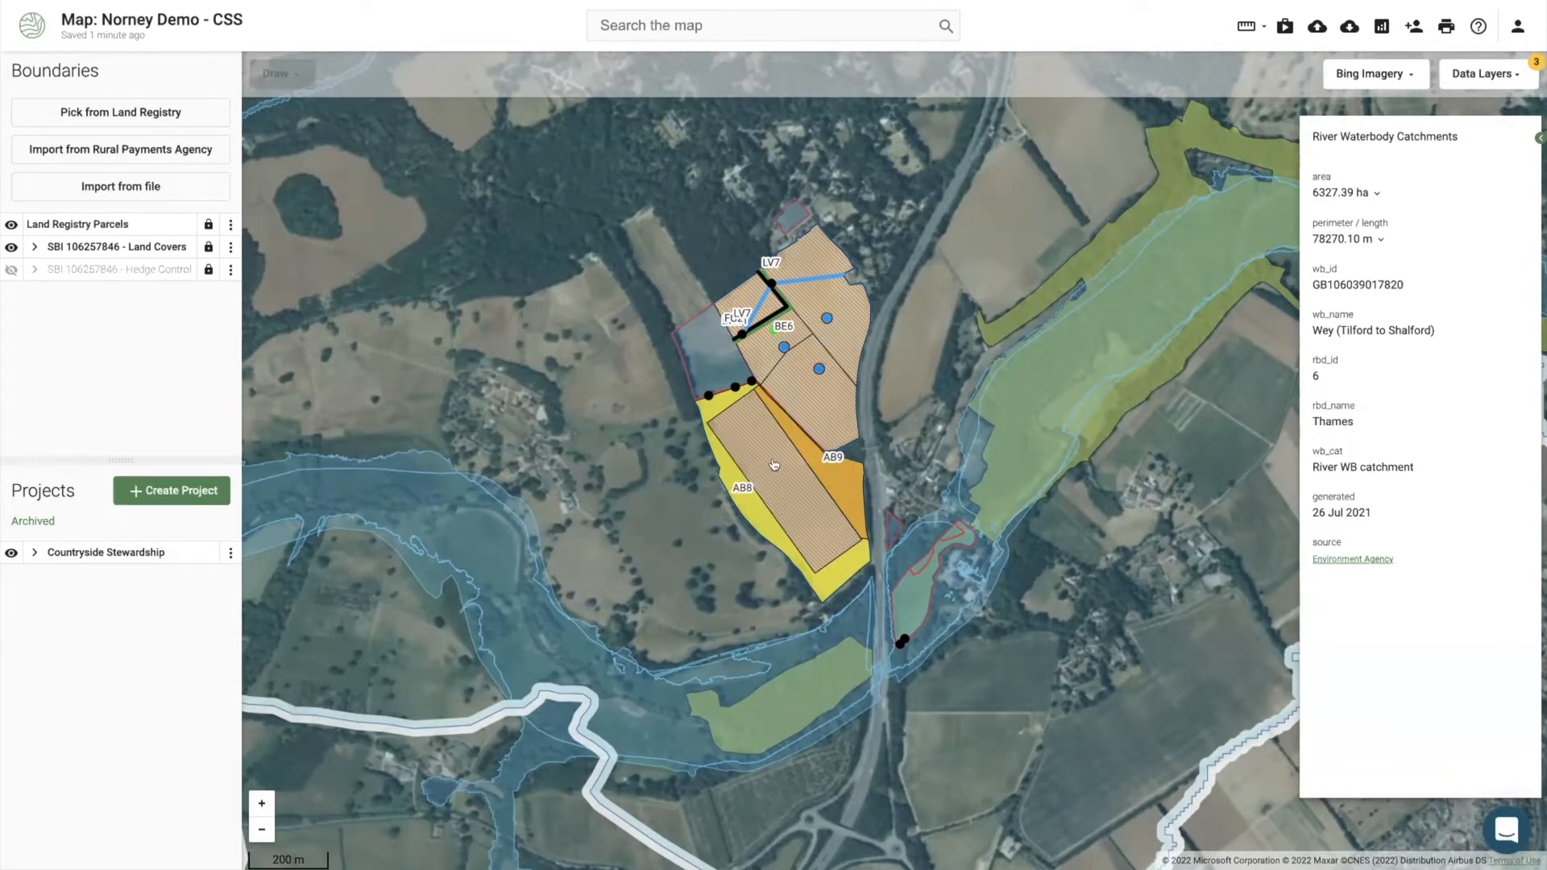
{"action": "scroll", "coordinate": [775, 465], "scroll_direction": "up", "scroll_amount": 2}
{"action": "scroll", "coordinate": [774, 464], "scroll_direction": "up", "scroll_amount": 2}
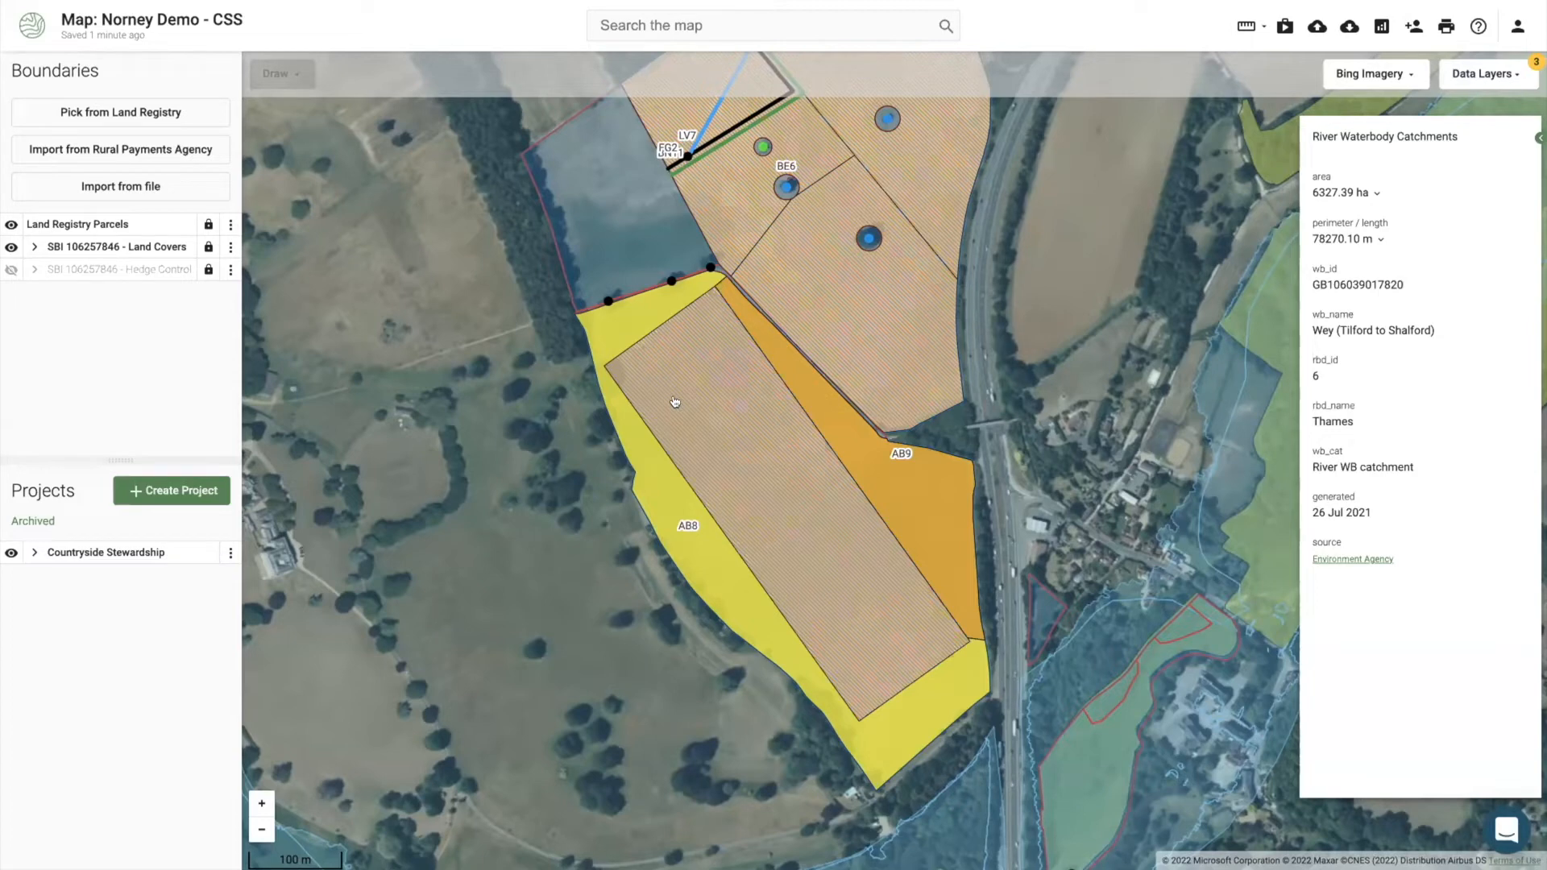
{"action": "left_click_drag", "start_coordinate": [683, 399], "coordinate": [683, 475]}
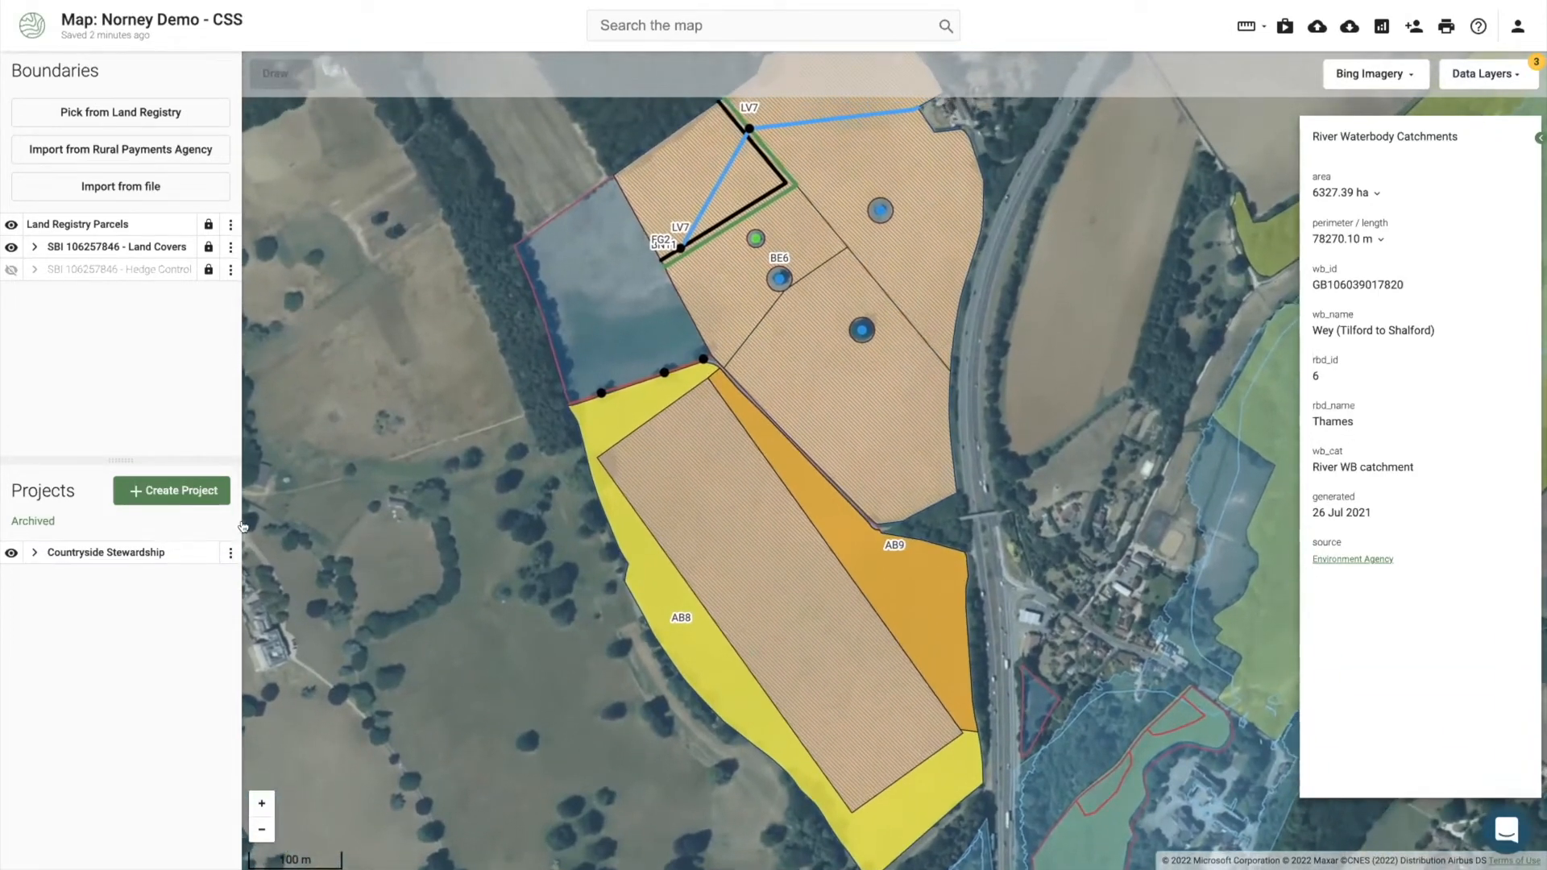
{"action": "scroll", "coordinate": [463, 452], "scroll_direction": "down", "scroll_amount": 1}
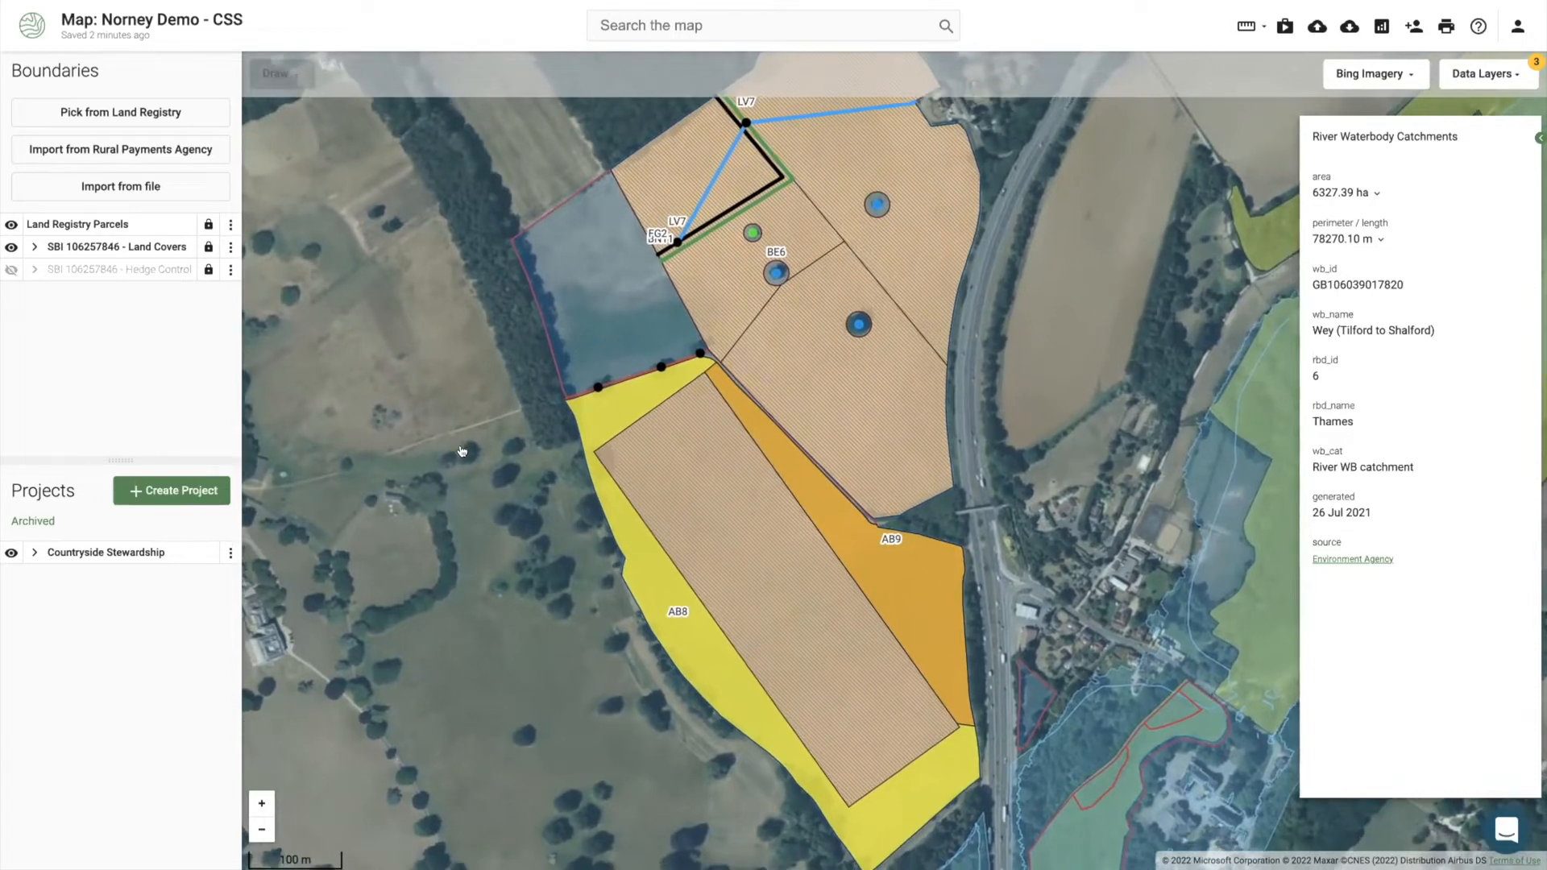
{"action": "scroll", "coordinate": [463, 452], "scroll_direction": "down", "scroll_amount": 1}
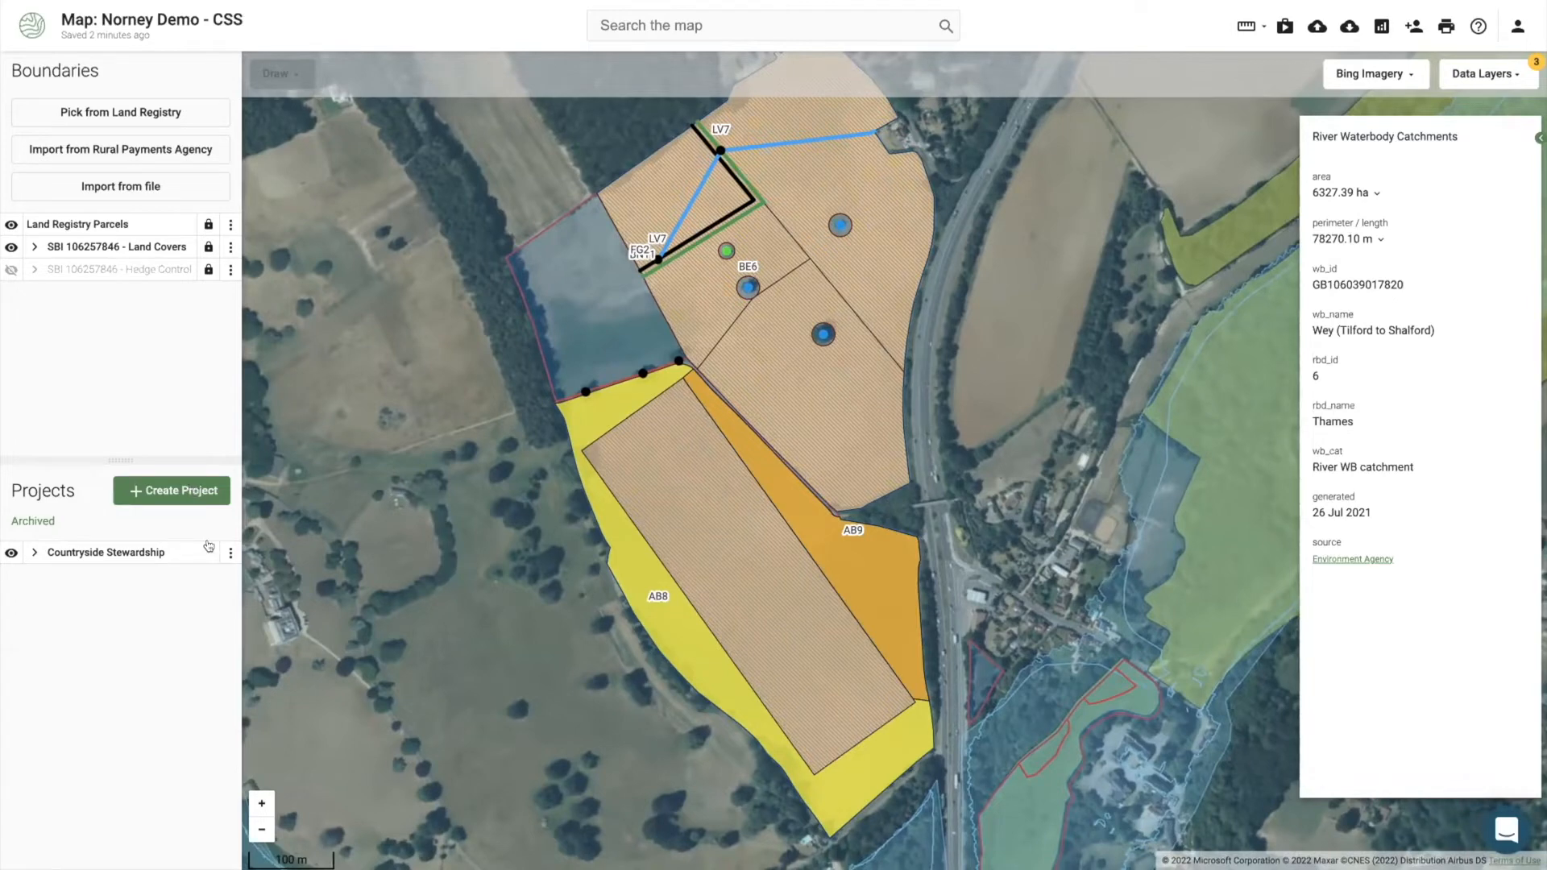
Step: Create a Blank project and rename it 'Photo Evidence'
{"action": "left_click", "coordinate": [192, 493]}
{"action": "scroll", "coordinate": [202, 612], "scroll_direction": "down", "scroll_amount": 3}
{"action": "left_click", "coordinate": [221, 656]}
{"action": "left_click", "coordinate": [229, 574]}
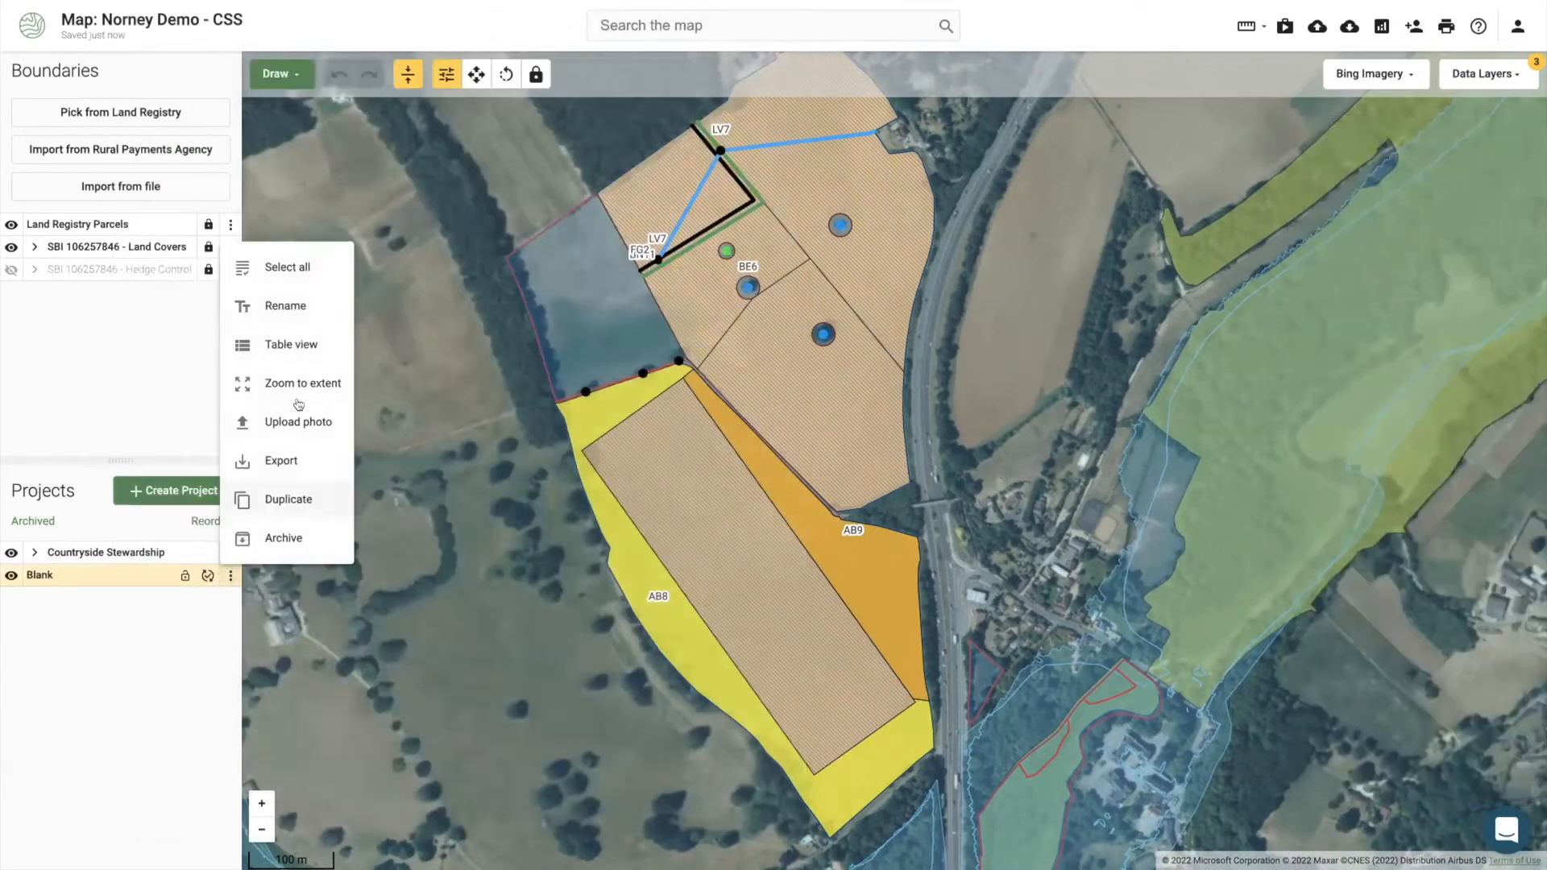
{"action": "left_click", "coordinate": [290, 307]}
{"action": "type", "text": "Photo Evidence"}
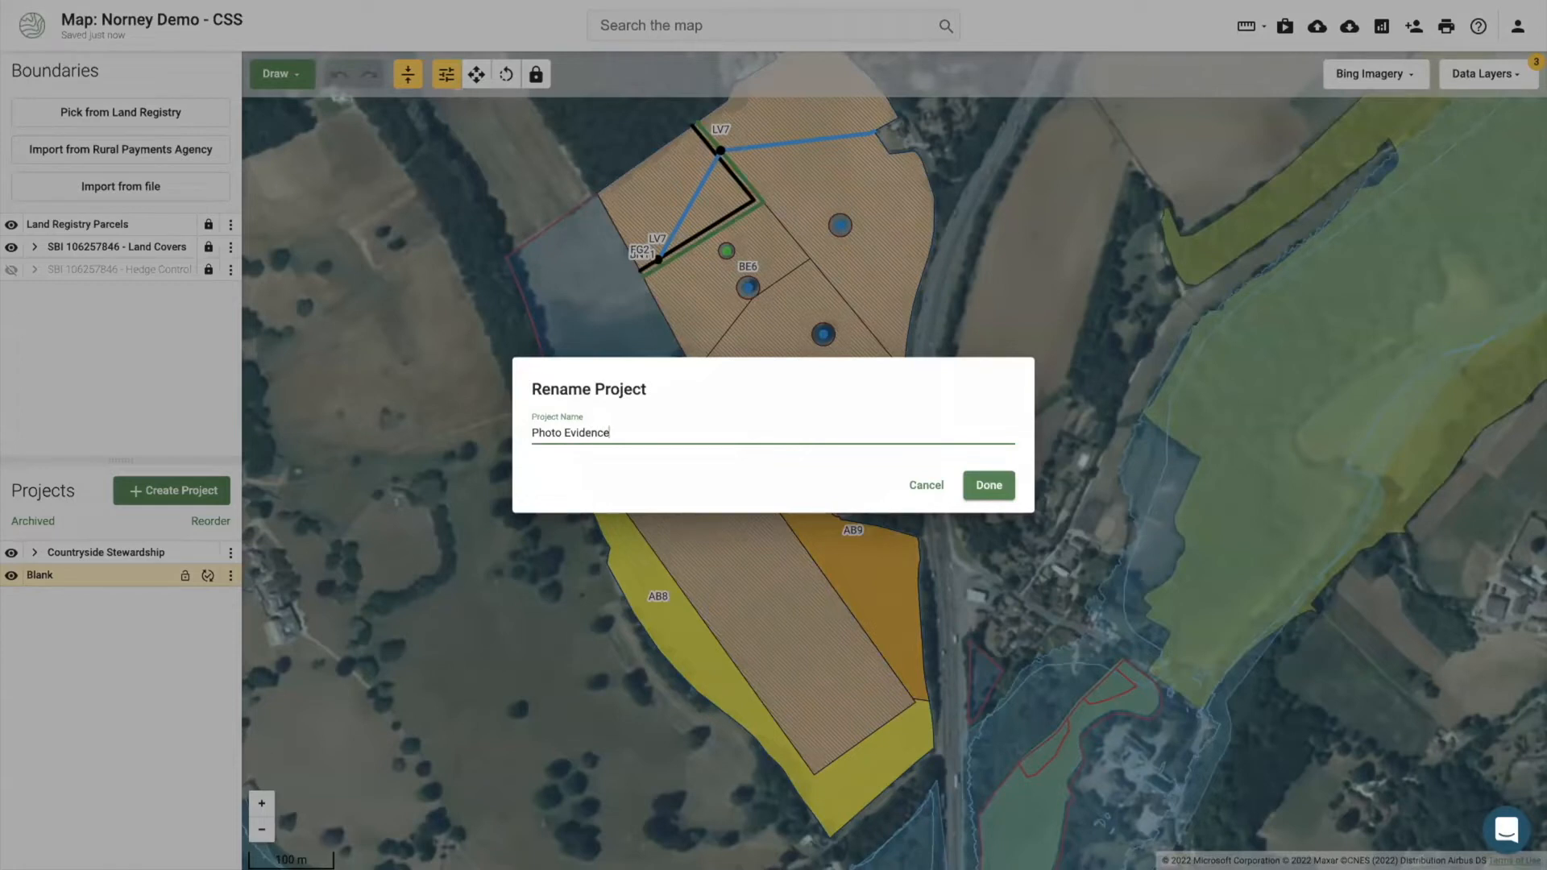
{"action": "left_click", "coordinate": [968, 488]}
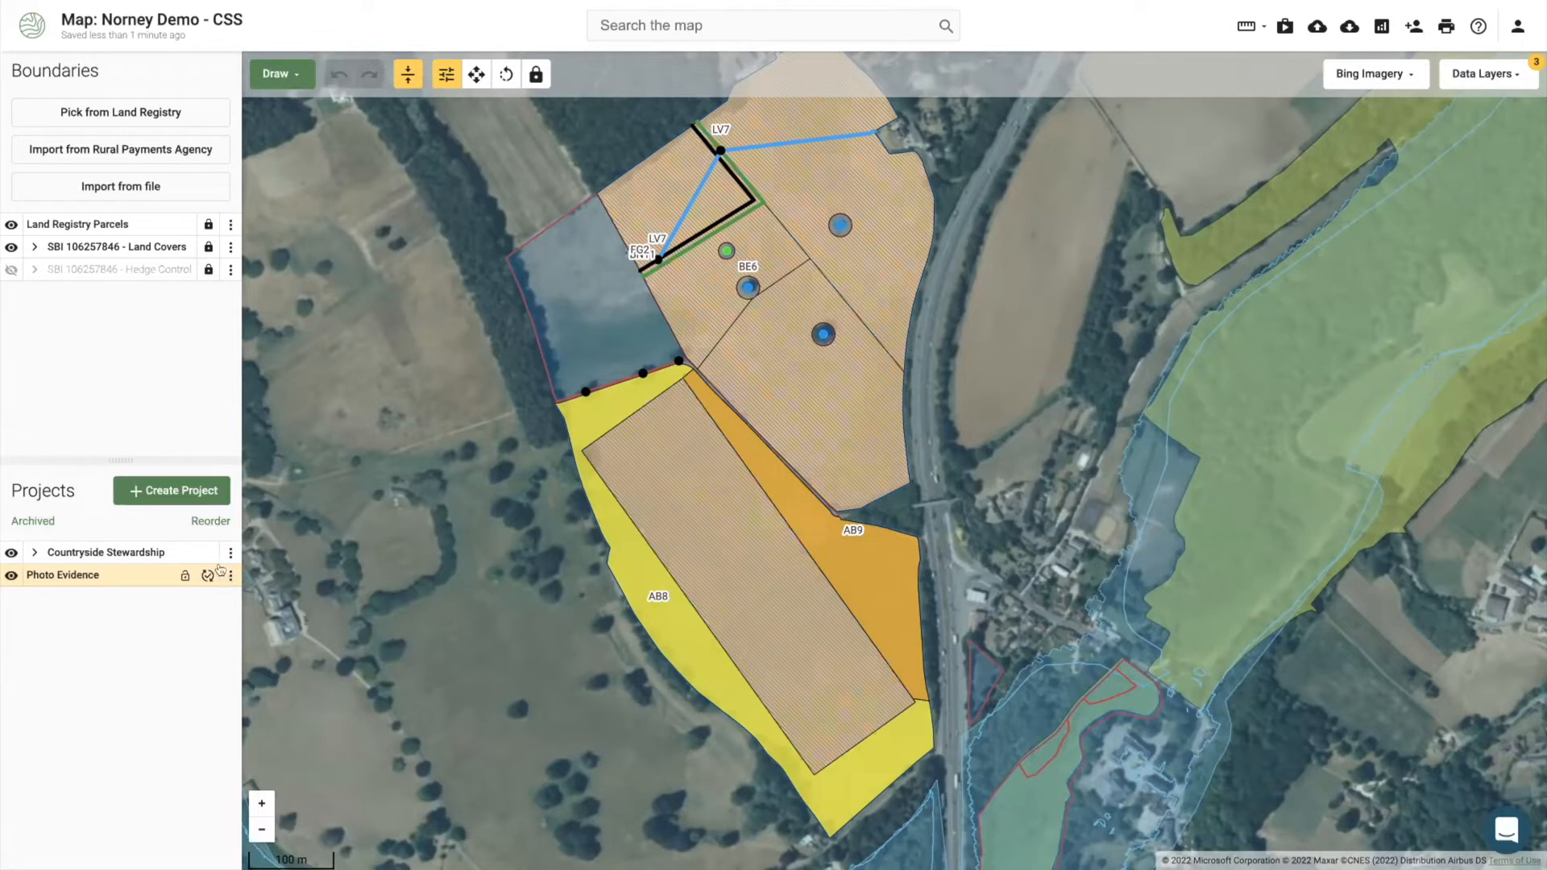
{"action": "left_click_drag", "start_coordinate": [386, 534], "coordinate": [376, 519]}
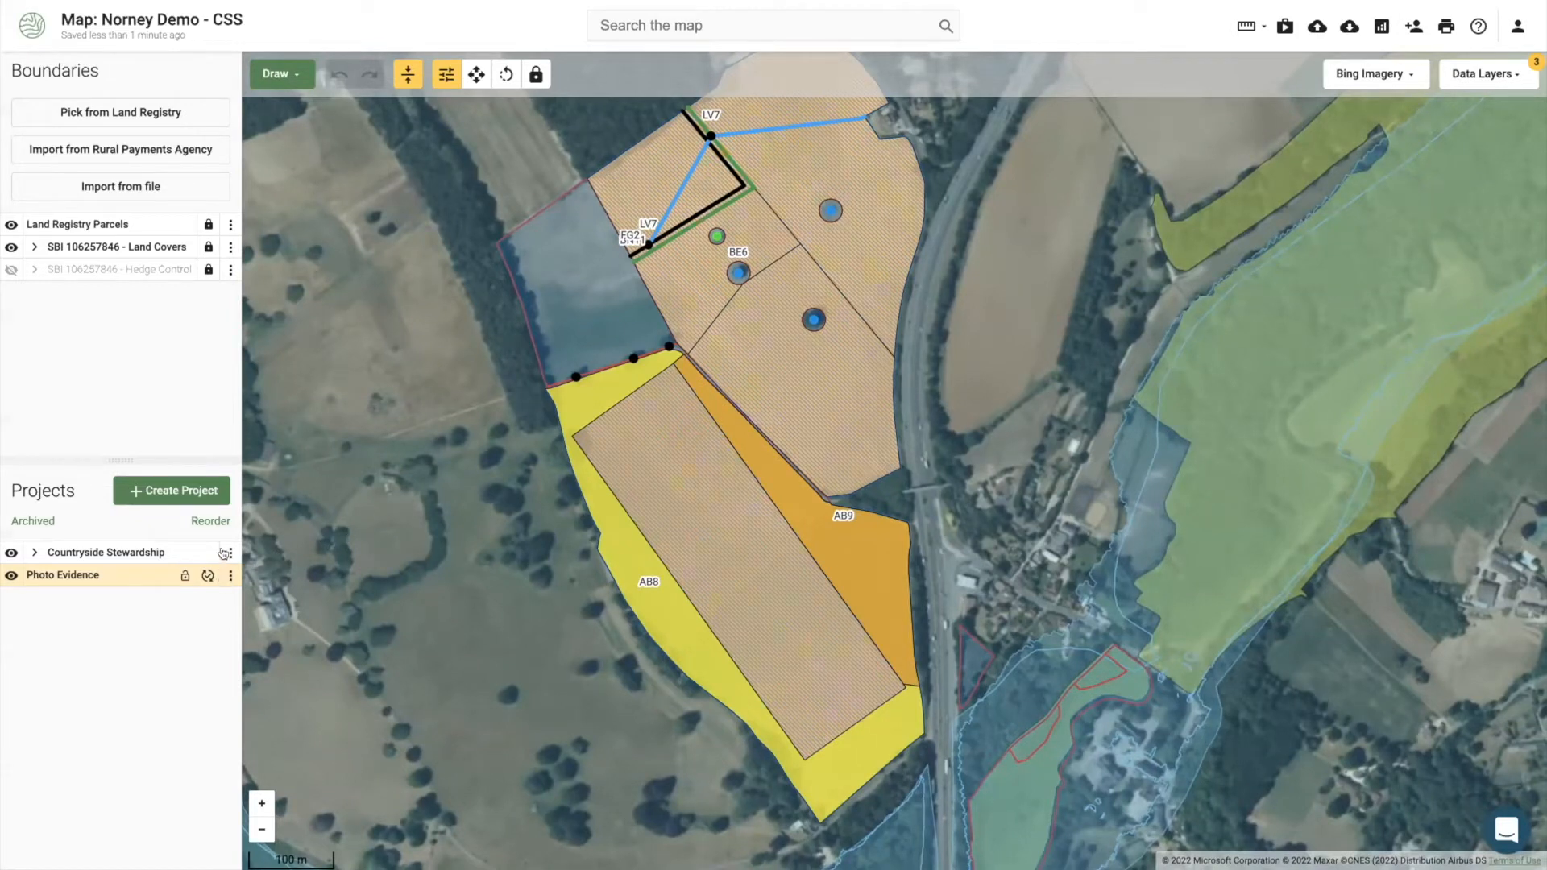
{"action": "left_click", "coordinate": [229, 553]}
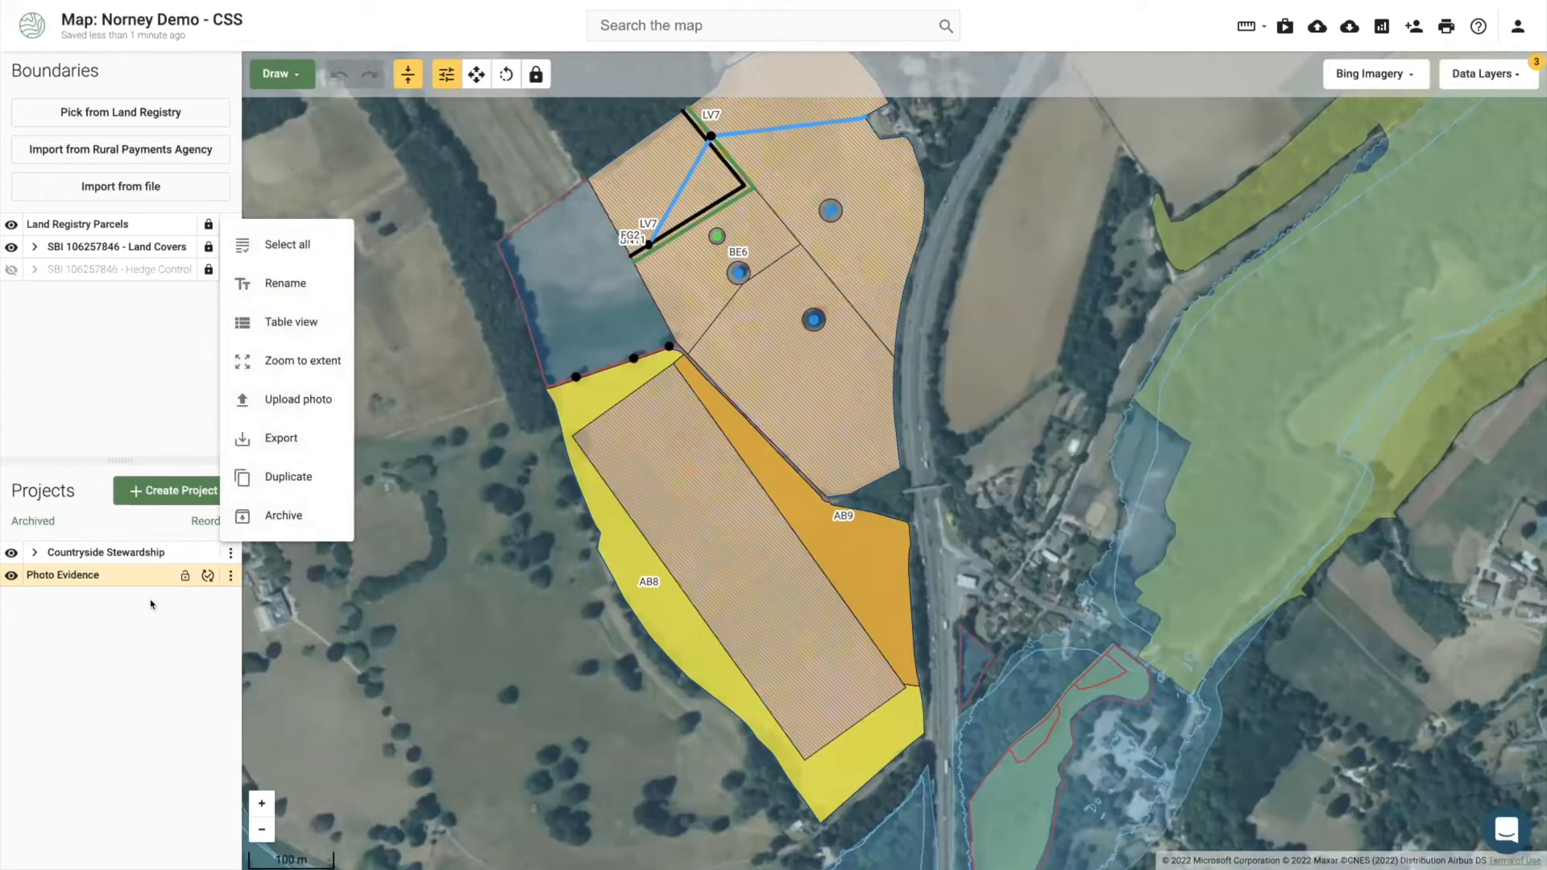
Step: Upload 20180325_132814.jpg through the Photo Evidence layer menu and save it as a map point
{"action": "left_click", "coordinate": [153, 605]}
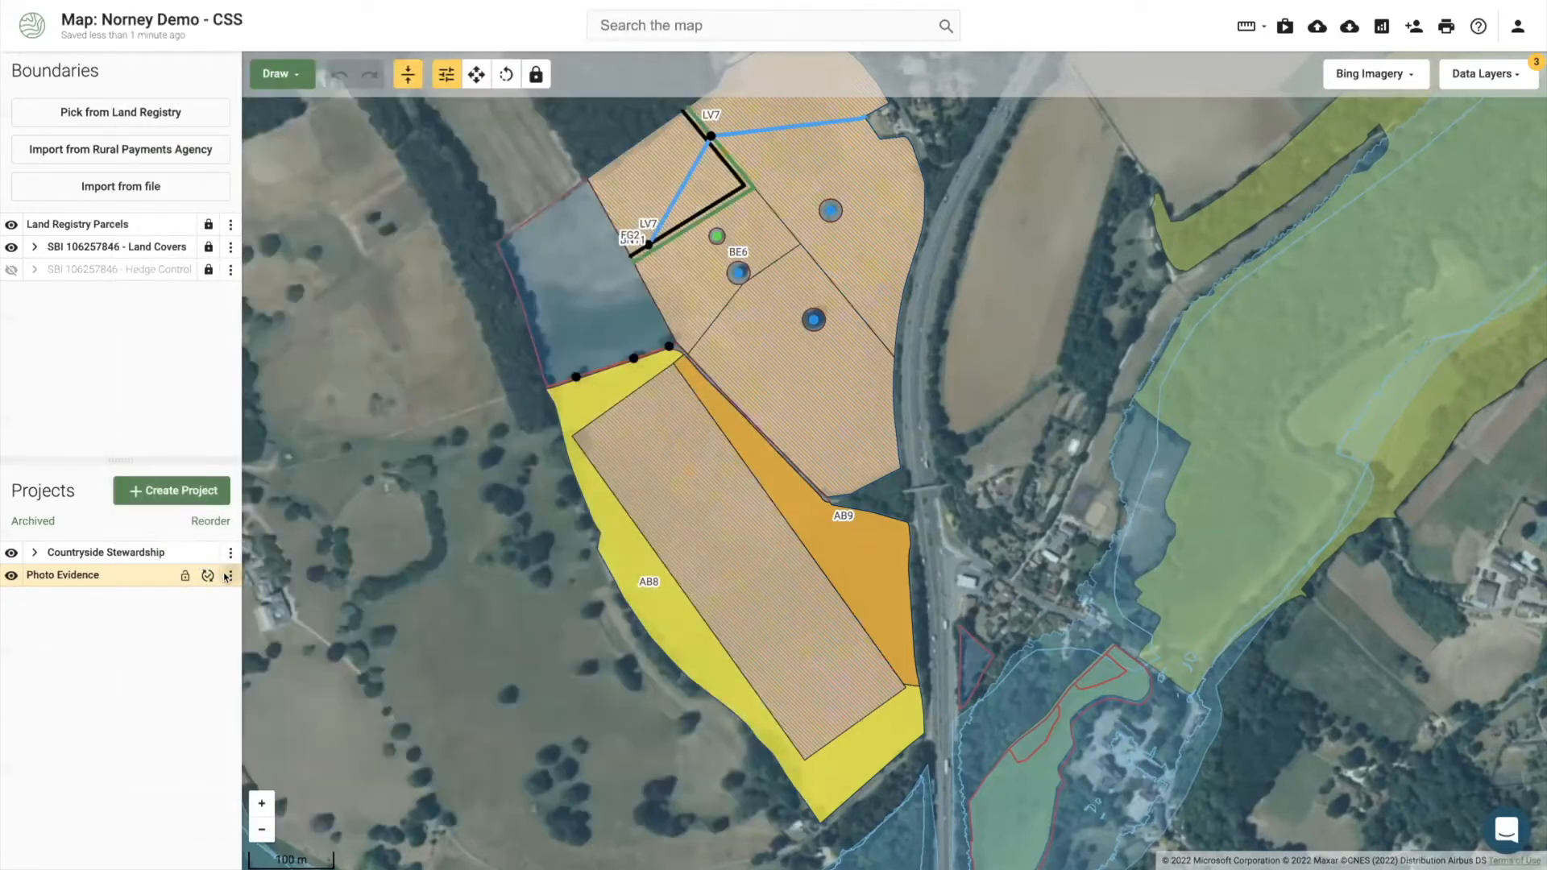
{"action": "left_click", "coordinate": [229, 576]}
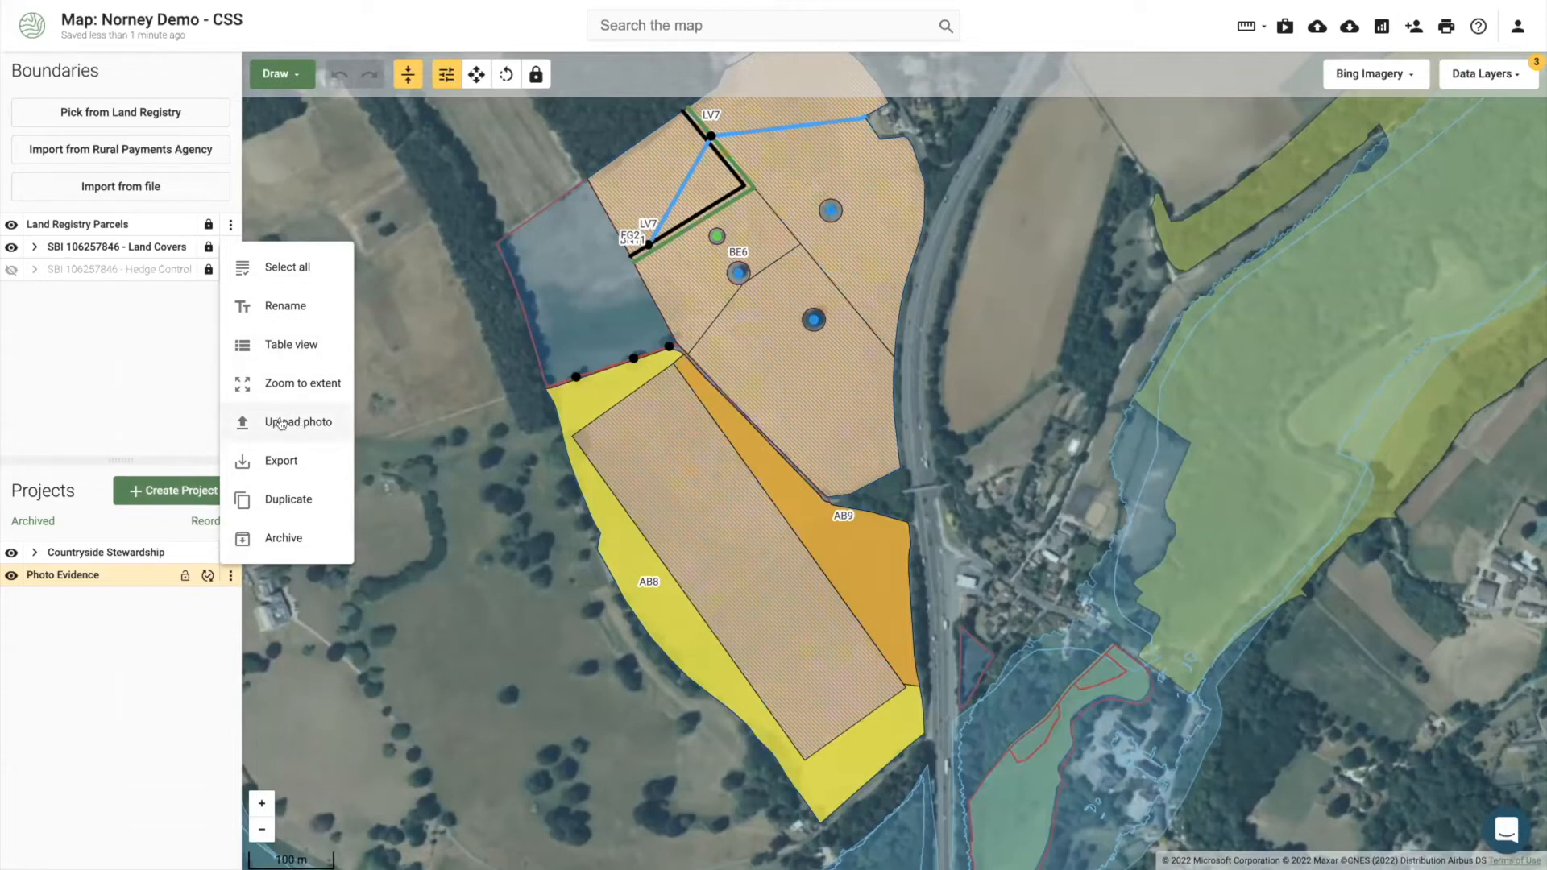
{"action": "left_click", "coordinate": [298, 423]}
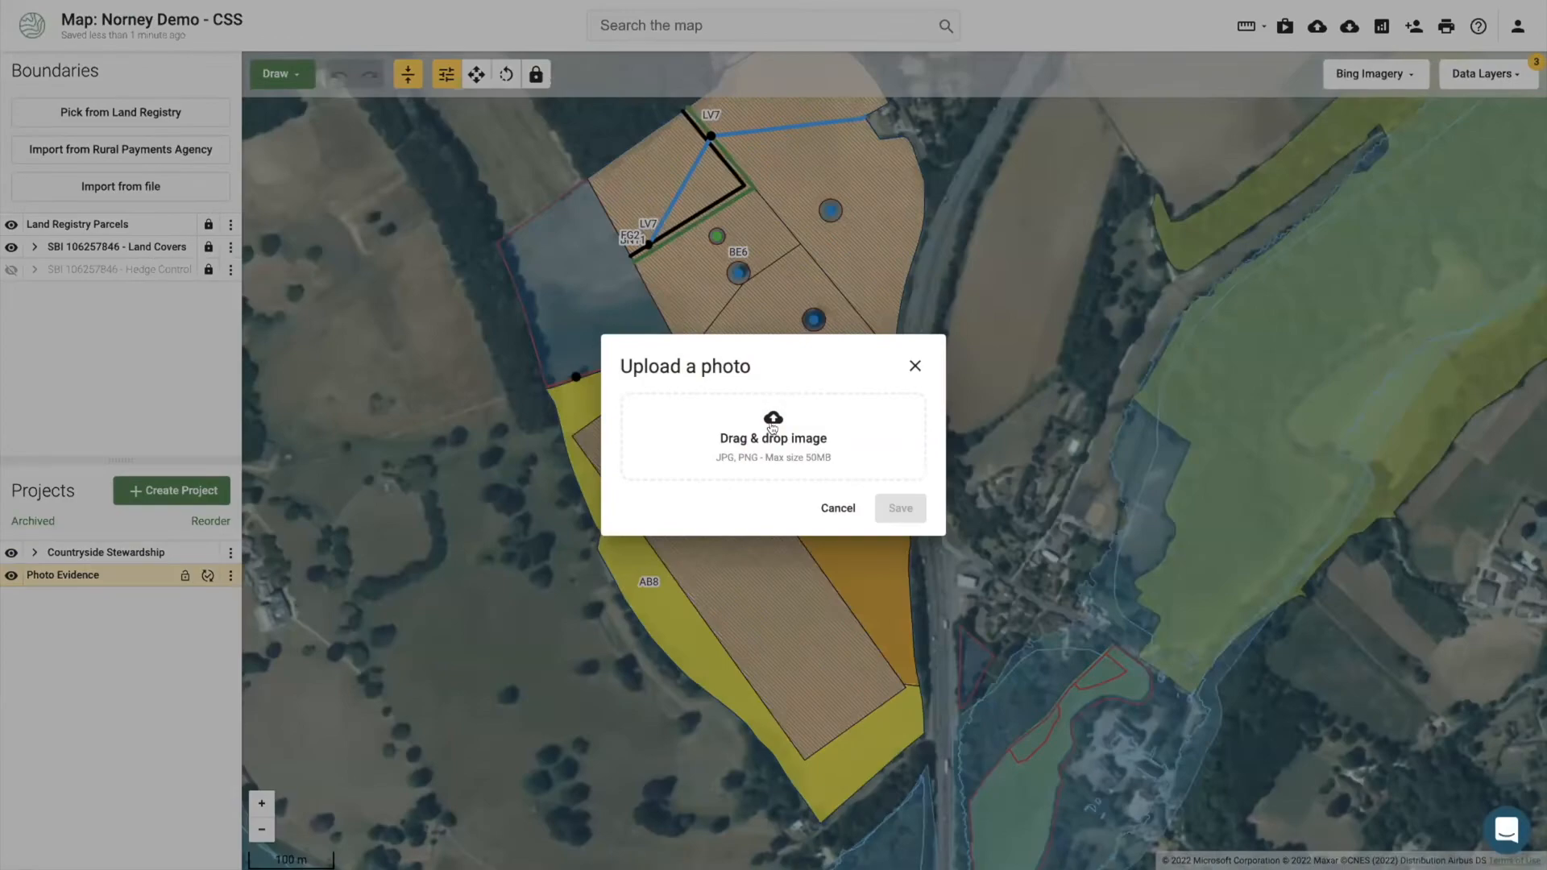
{"action": "left_click", "coordinate": [770, 419]}
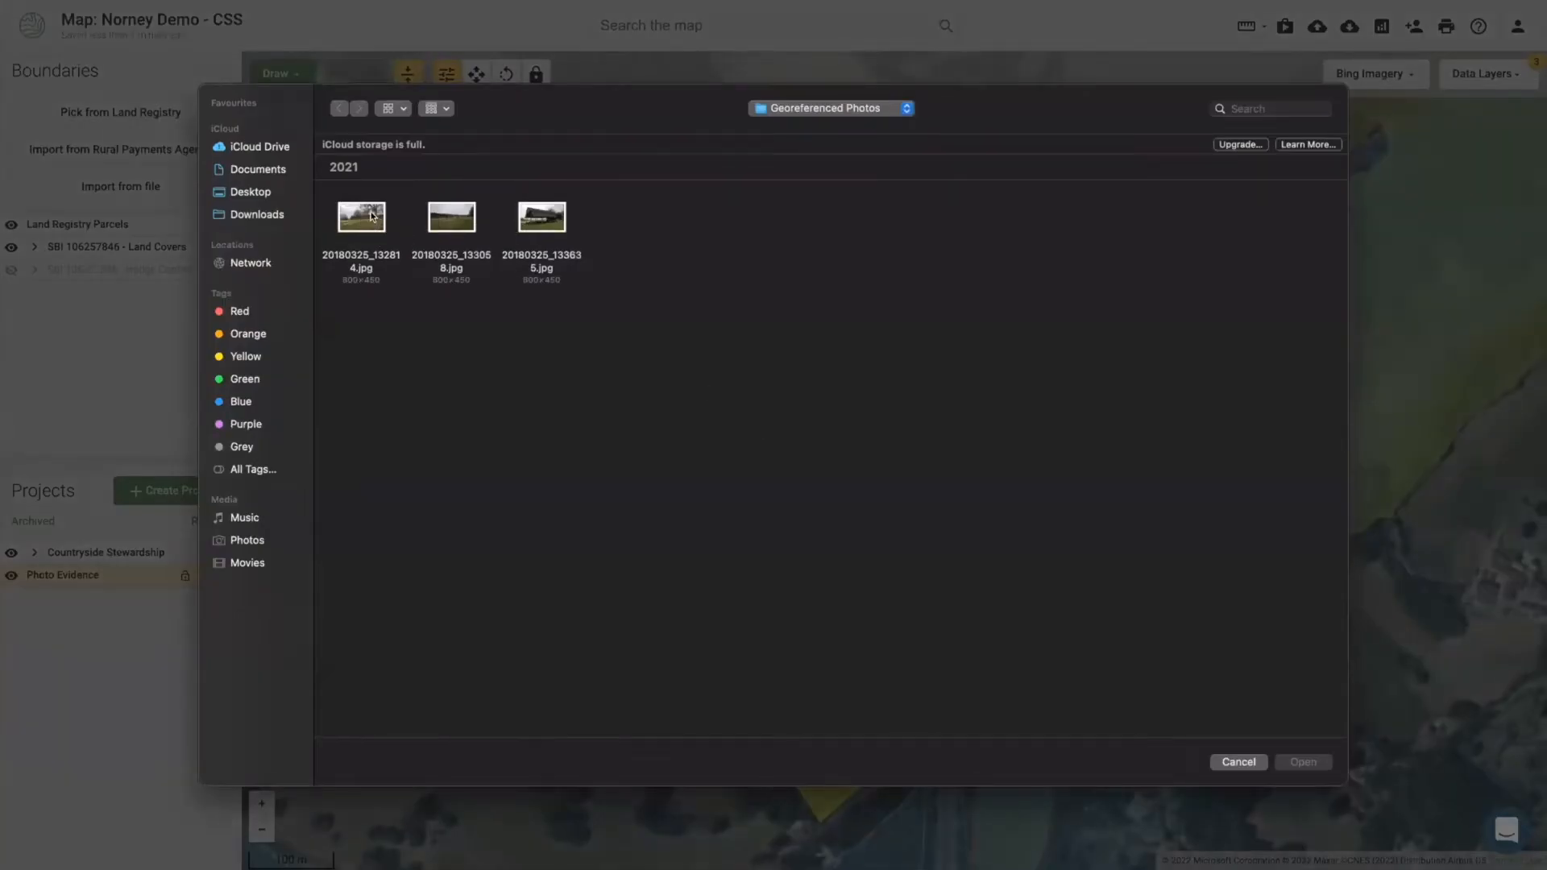
{"action": "left_click", "coordinate": [368, 217]}
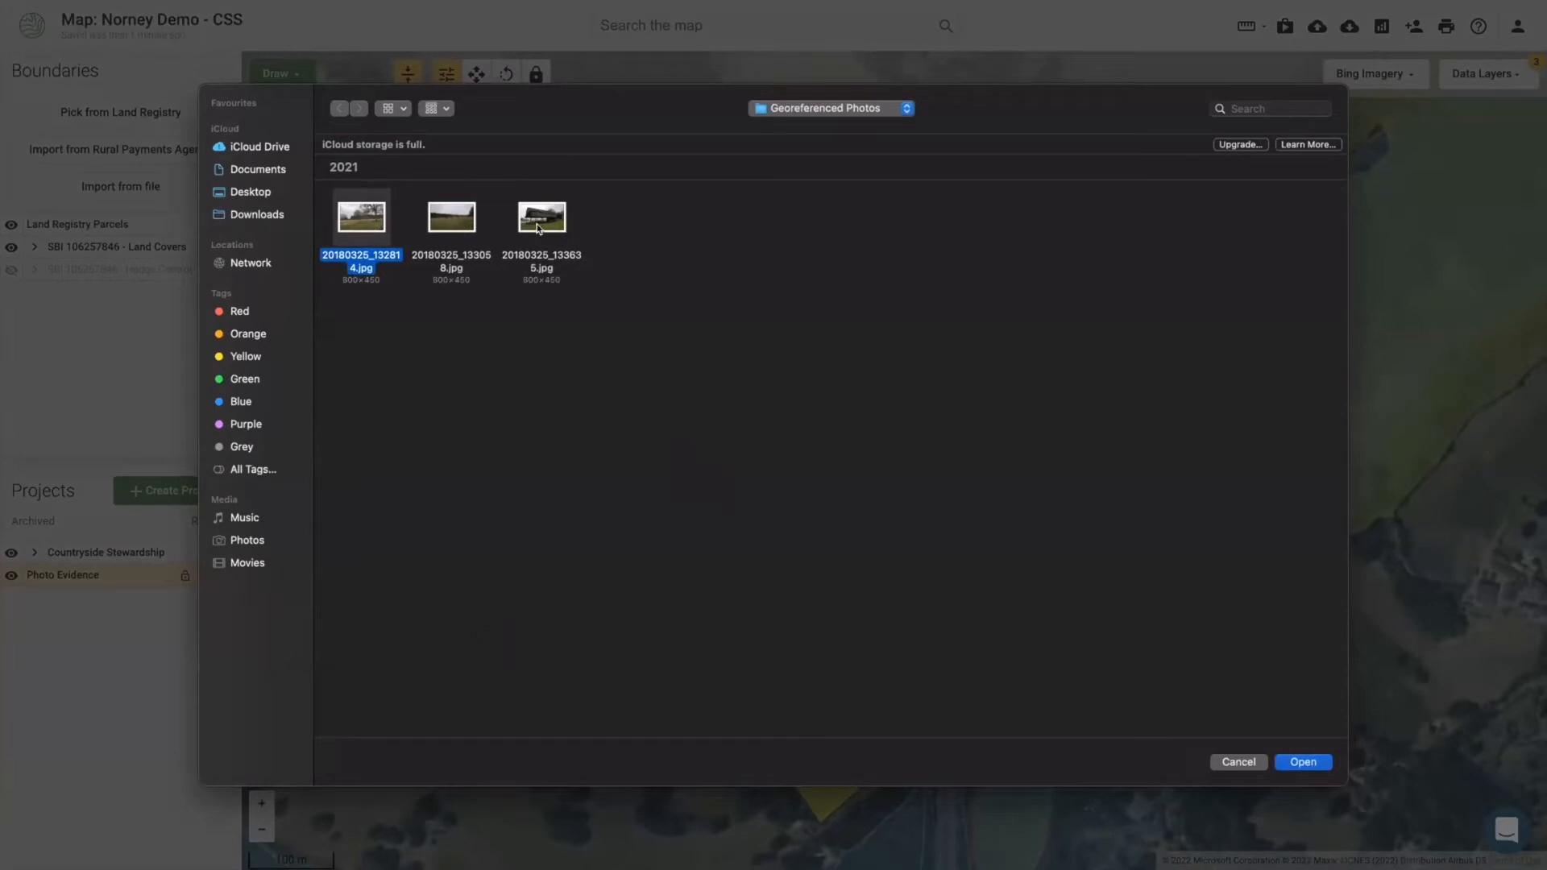
{"action": "double_click", "coordinate": [366, 220]}
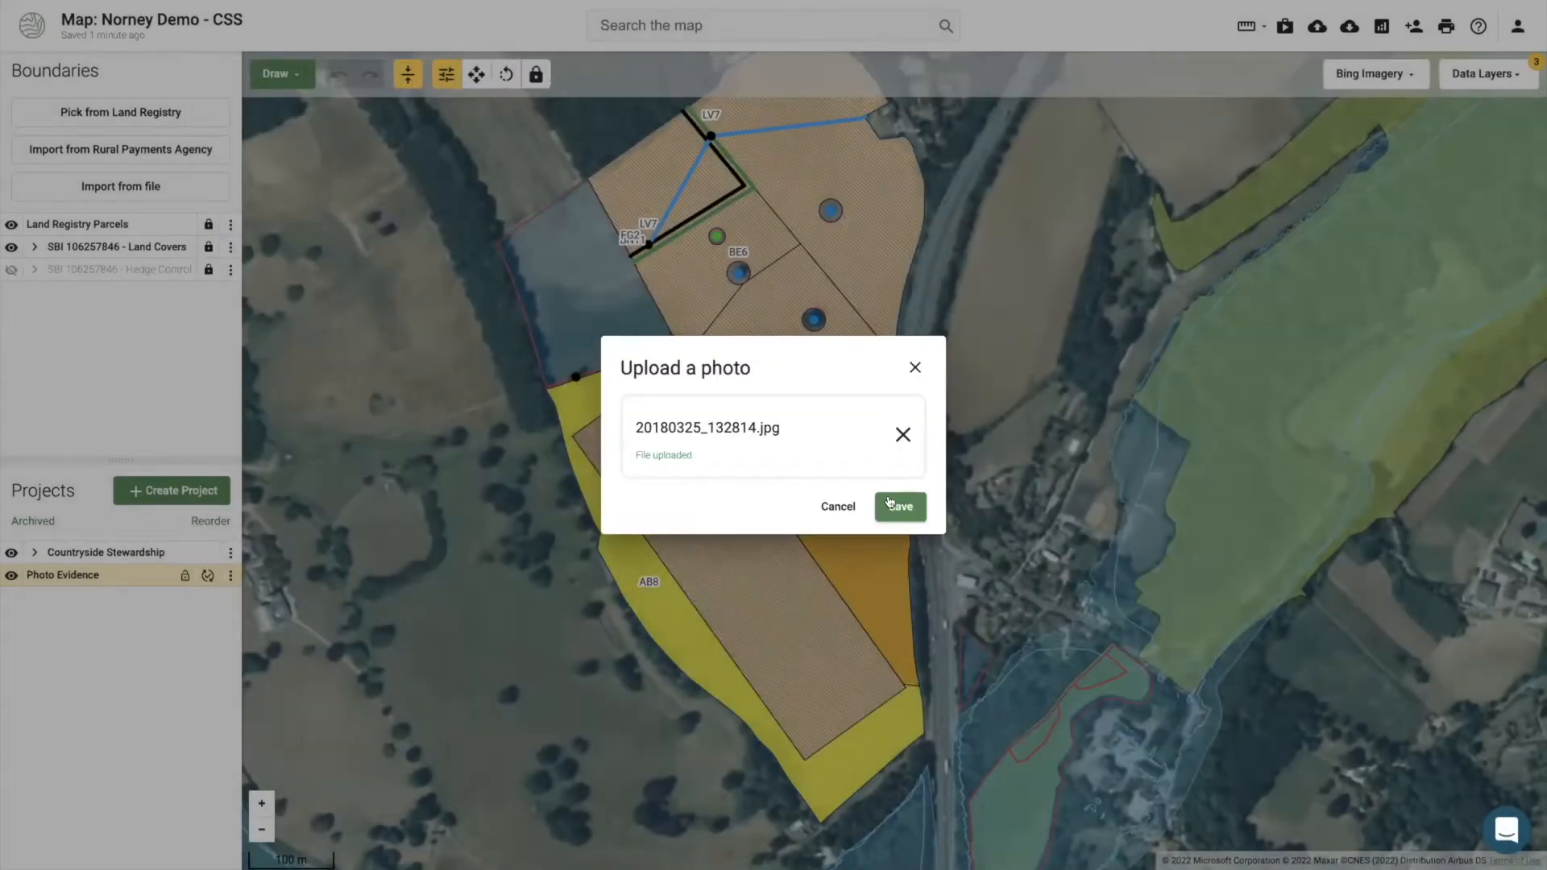
{"action": "left_click", "coordinate": [895, 506]}
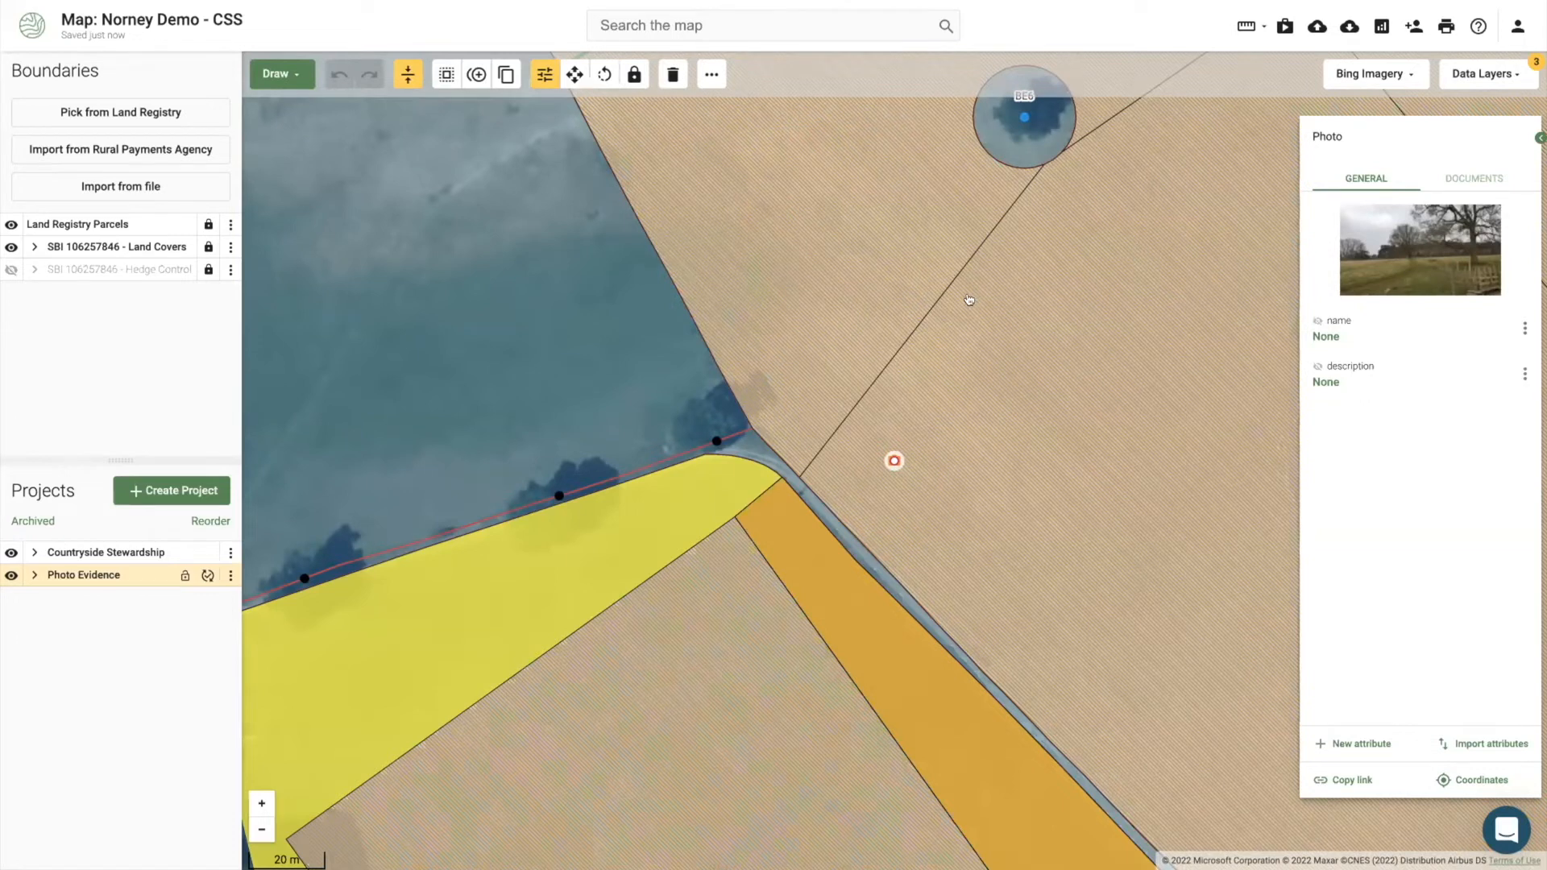
{"action": "left_click", "coordinate": [906, 309]}
Step: Draw a 92.58 m line across the grassland field from its boundary corner
{"action": "left_click", "coordinate": [278, 74]}
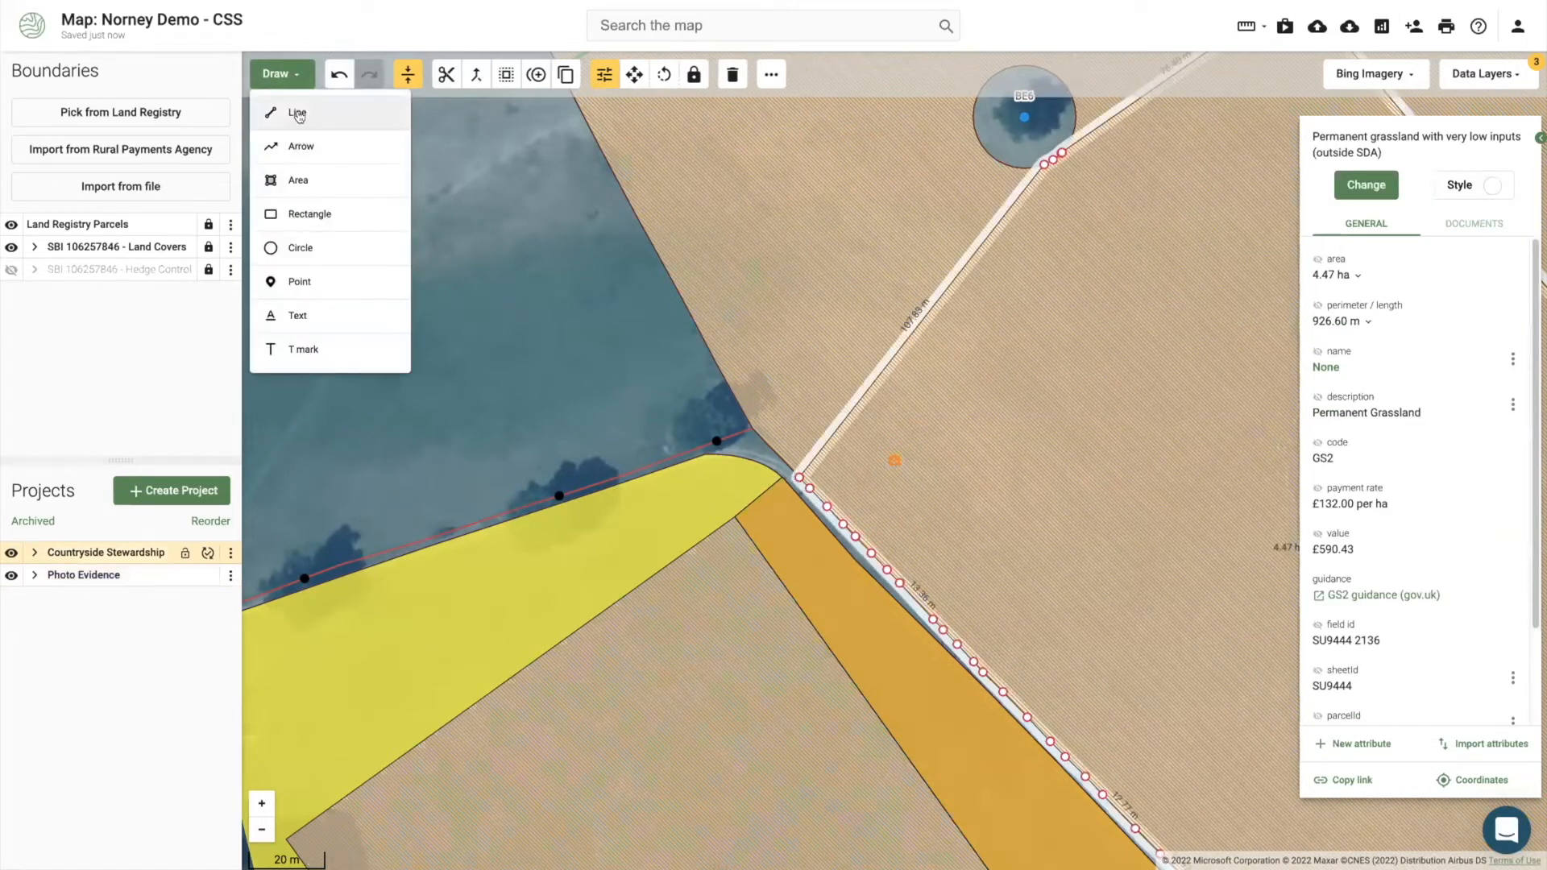
{"action": "left_click", "coordinate": [300, 115]}
{"action": "left_click", "coordinate": [798, 478]}
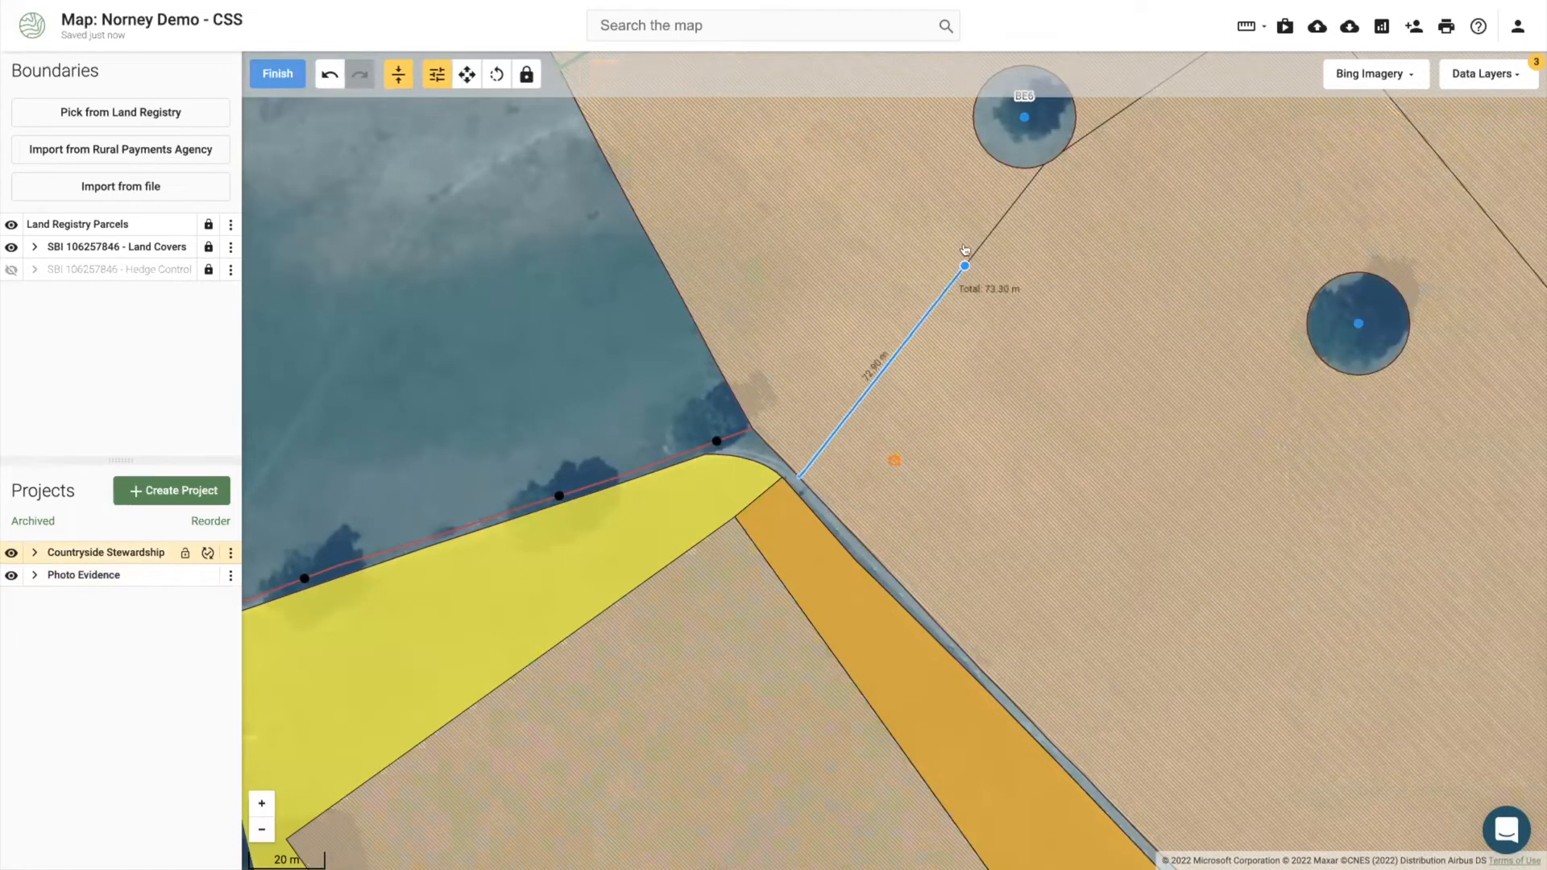
{"action": "left_click", "coordinate": [1009, 210]}
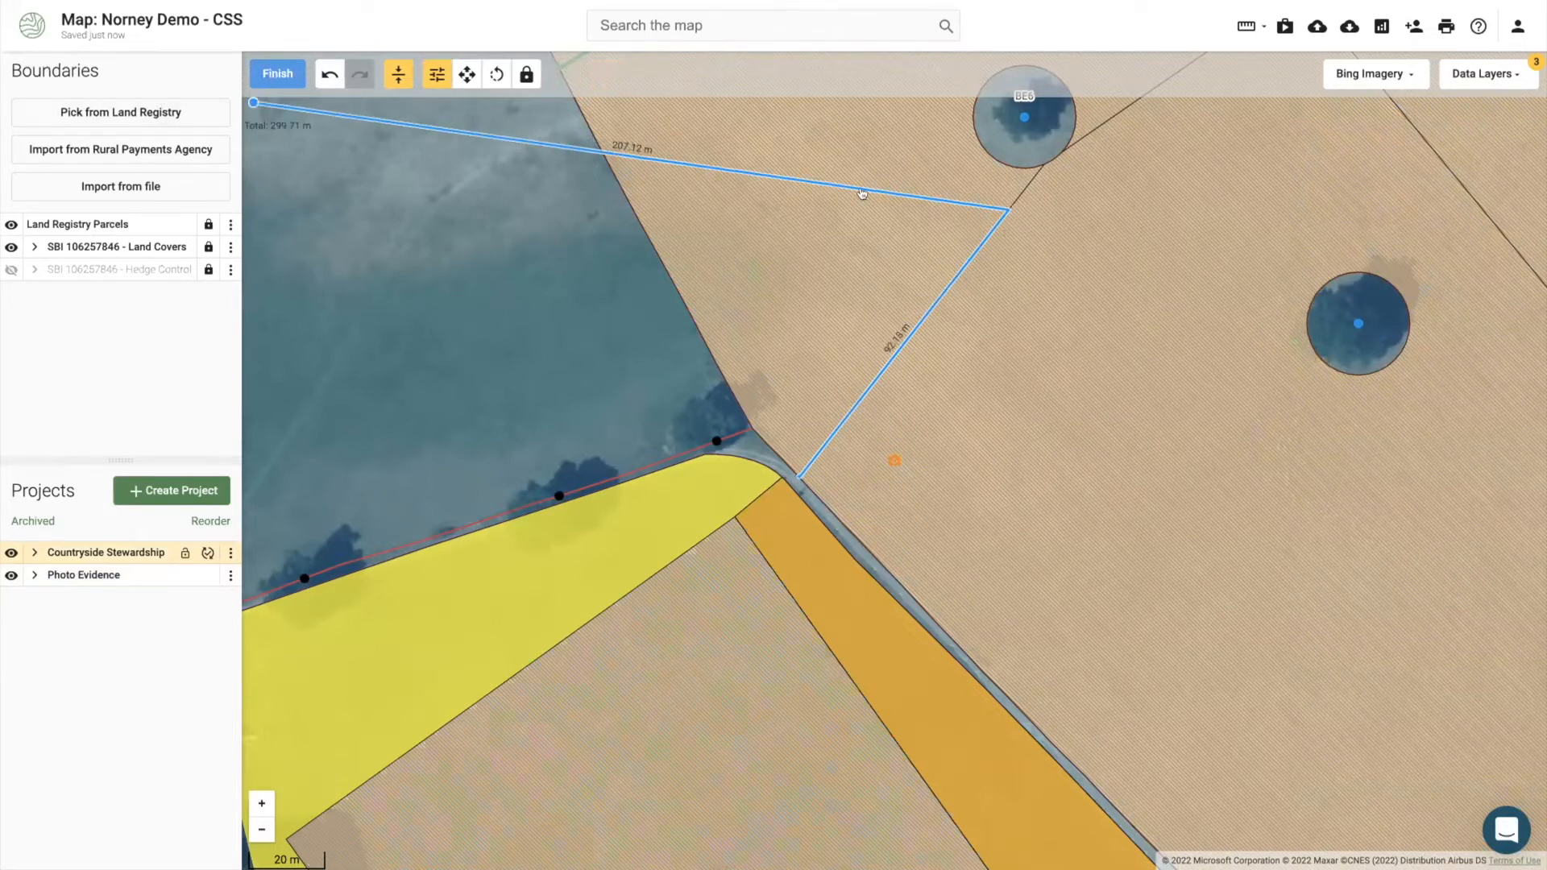
{"action": "left_click", "coordinate": [1006, 207]}
{"action": "left_click", "coordinate": [277, 73]}
Step: Classify the line as BN11 Planting new hedges at £11.60 per m
{"action": "left_click", "coordinate": [1390, 167]}
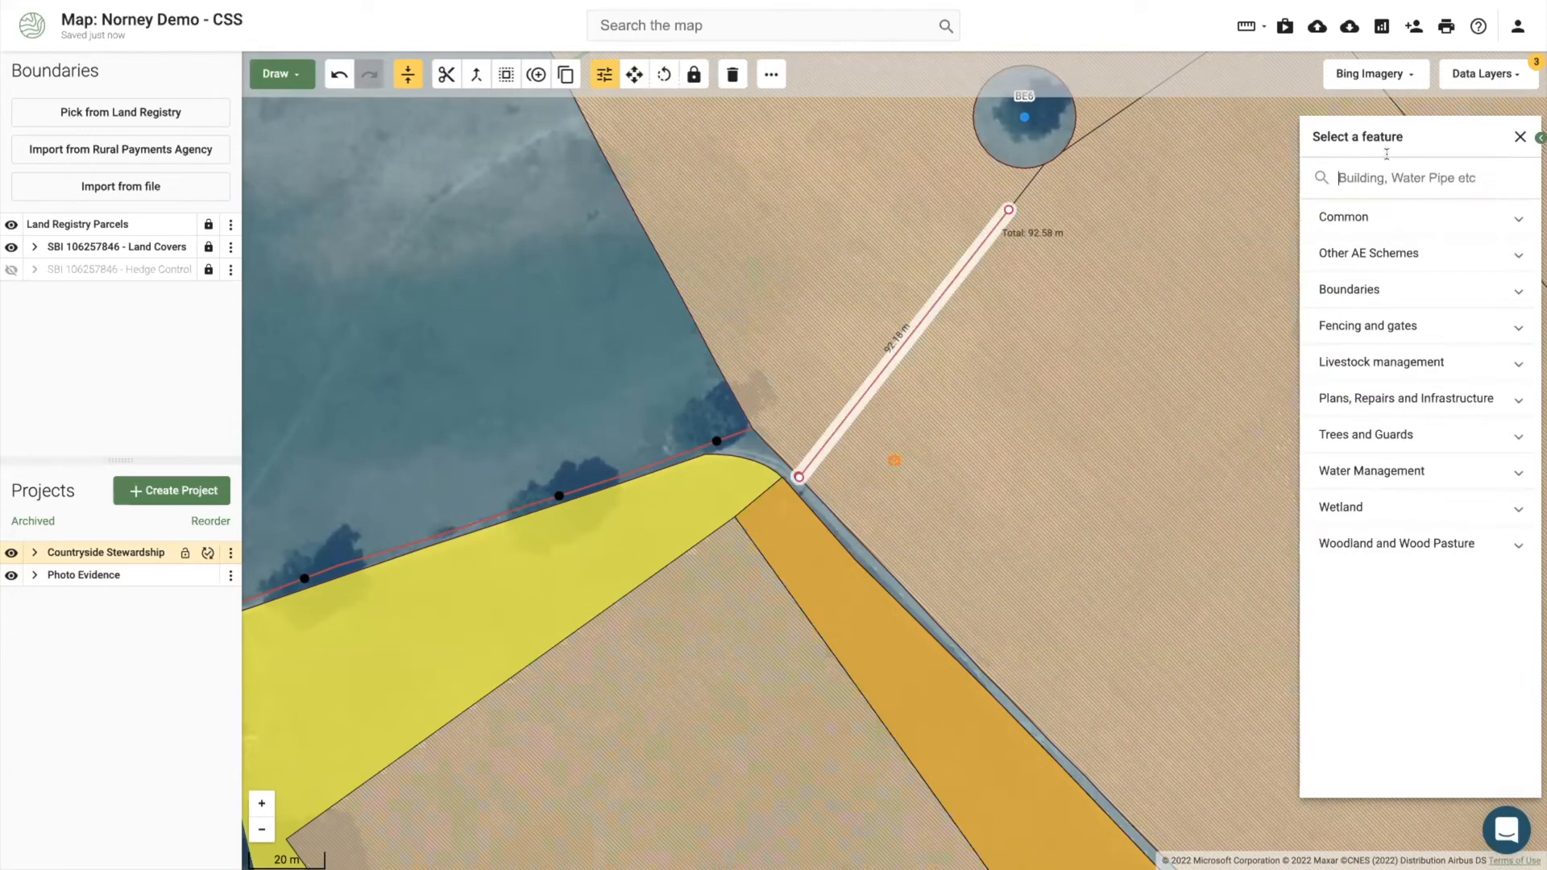
{"action": "type", "text": "bn11"}
{"action": "left_click", "coordinate": [1394, 221]}
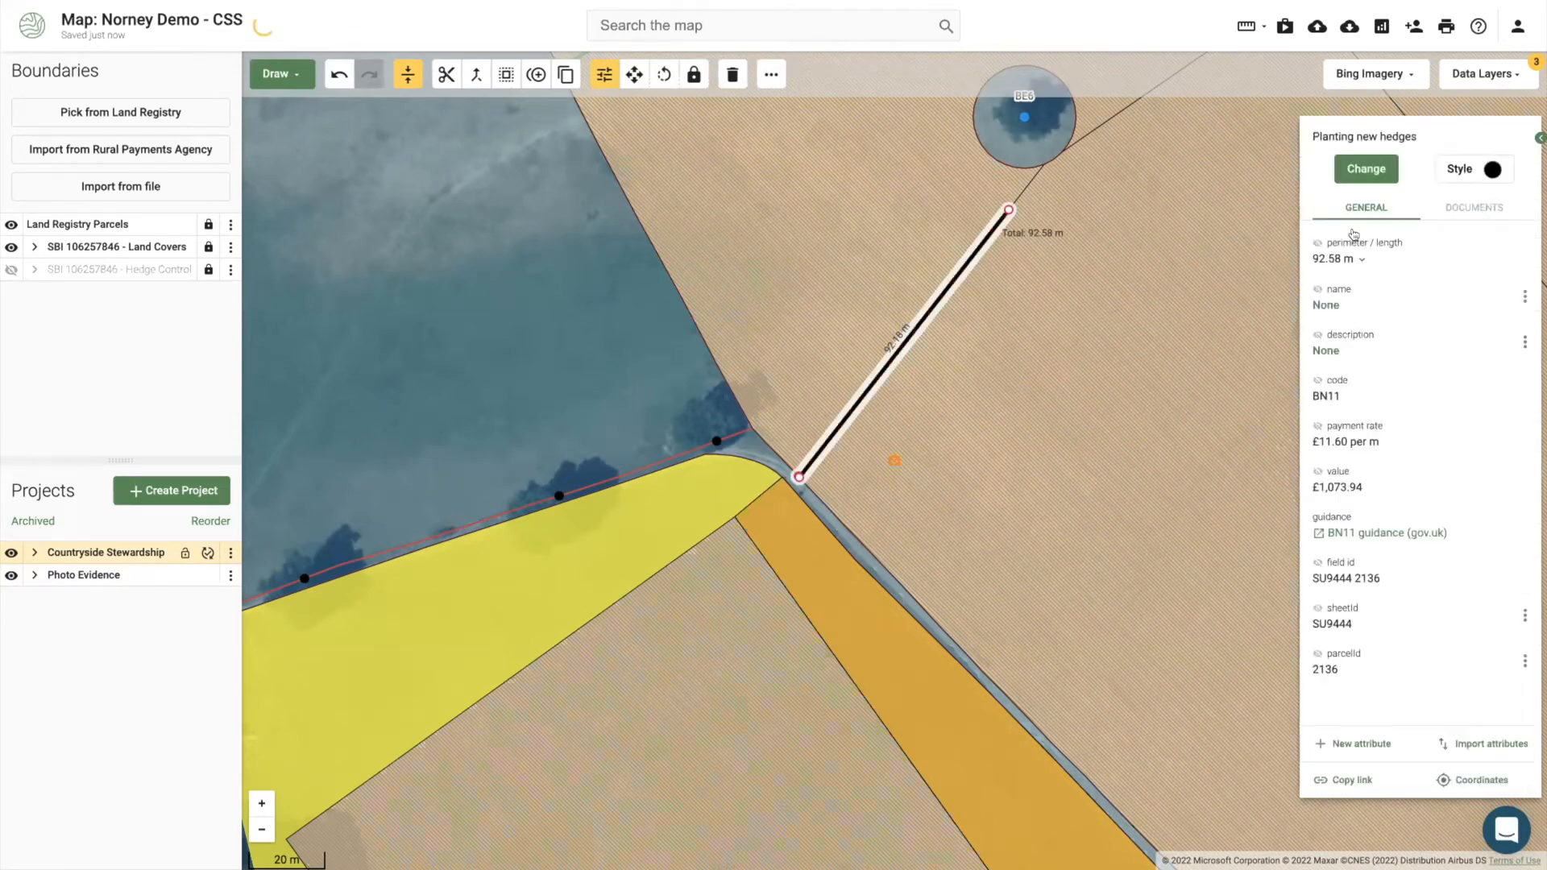
{"action": "left_click", "coordinate": [892, 461]}
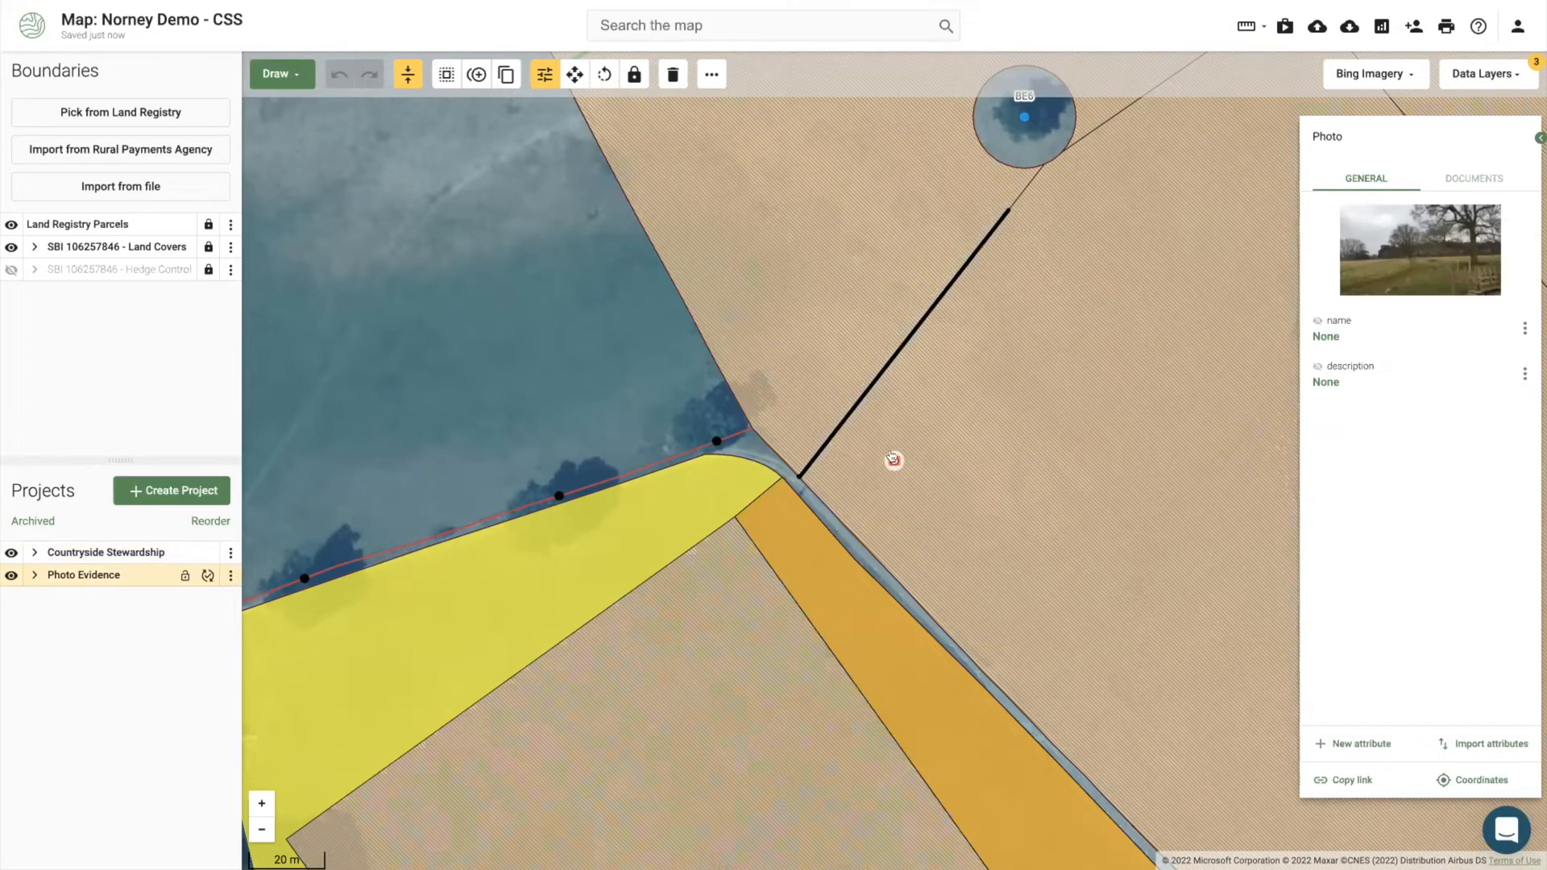
Step: Enlarge the uploaded photo to inspect it, then close it
{"action": "left_click", "coordinate": [1385, 250]}
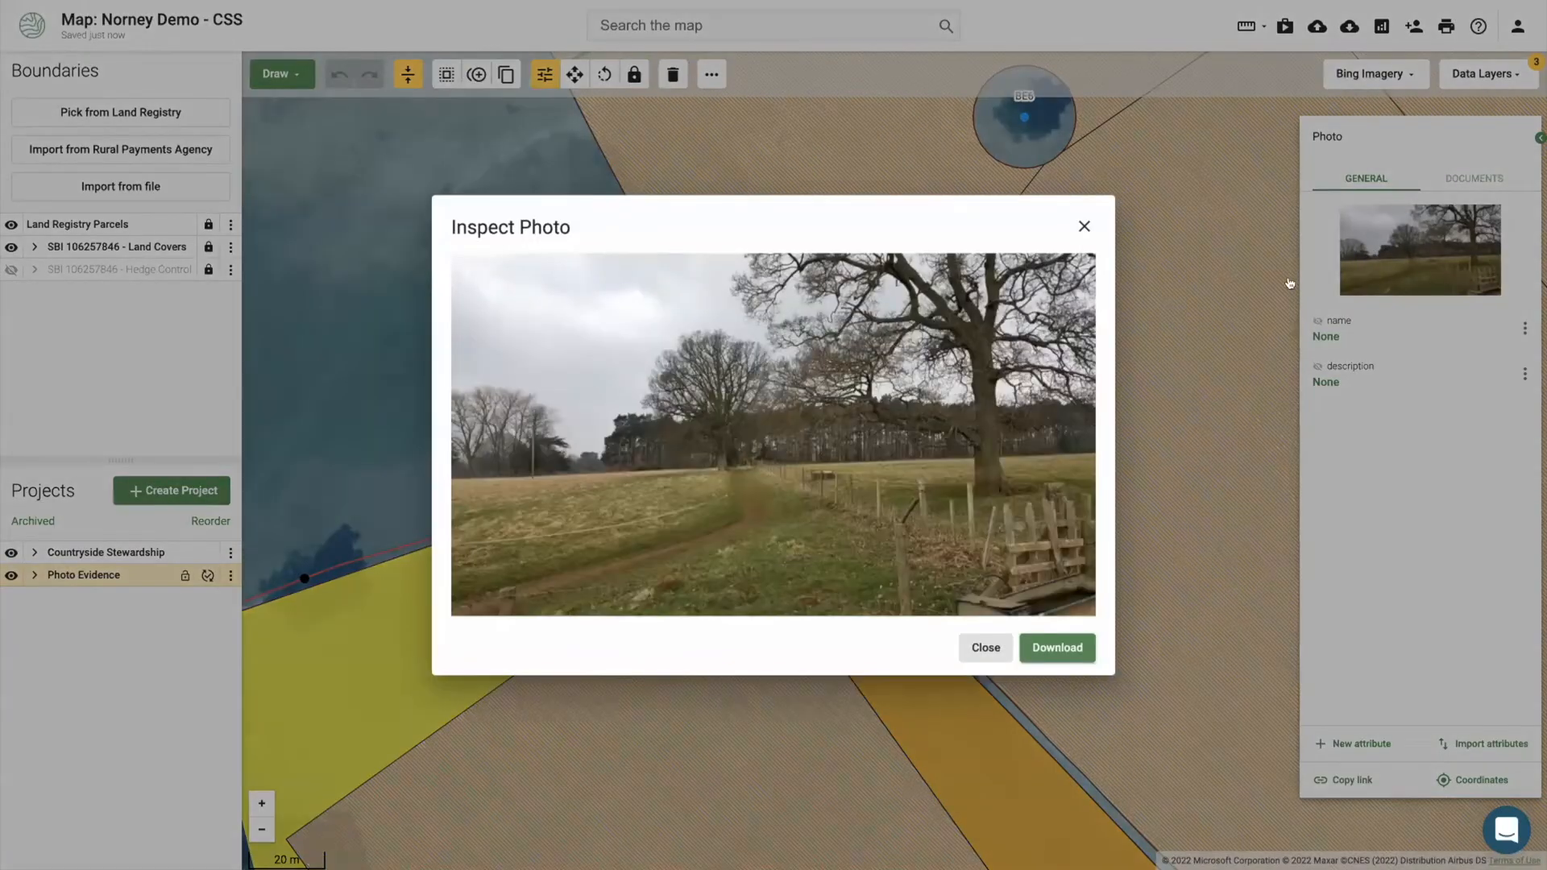
{"action": "left_click", "coordinate": [1278, 282]}
{"action": "left_click", "coordinate": [881, 462]}
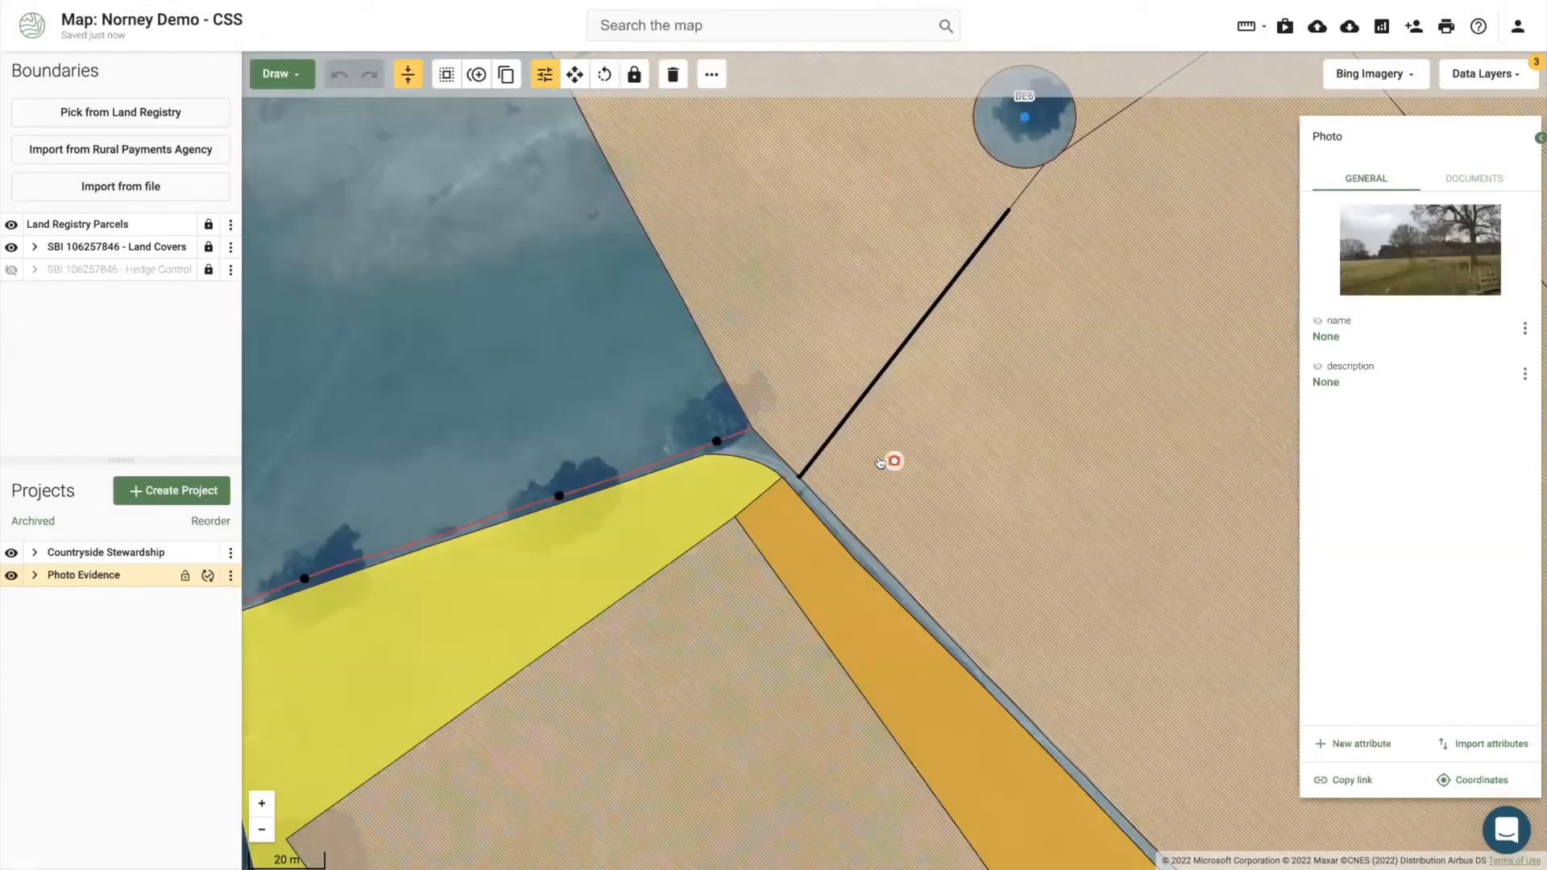
{"action": "left_click", "coordinate": [1386, 256]}
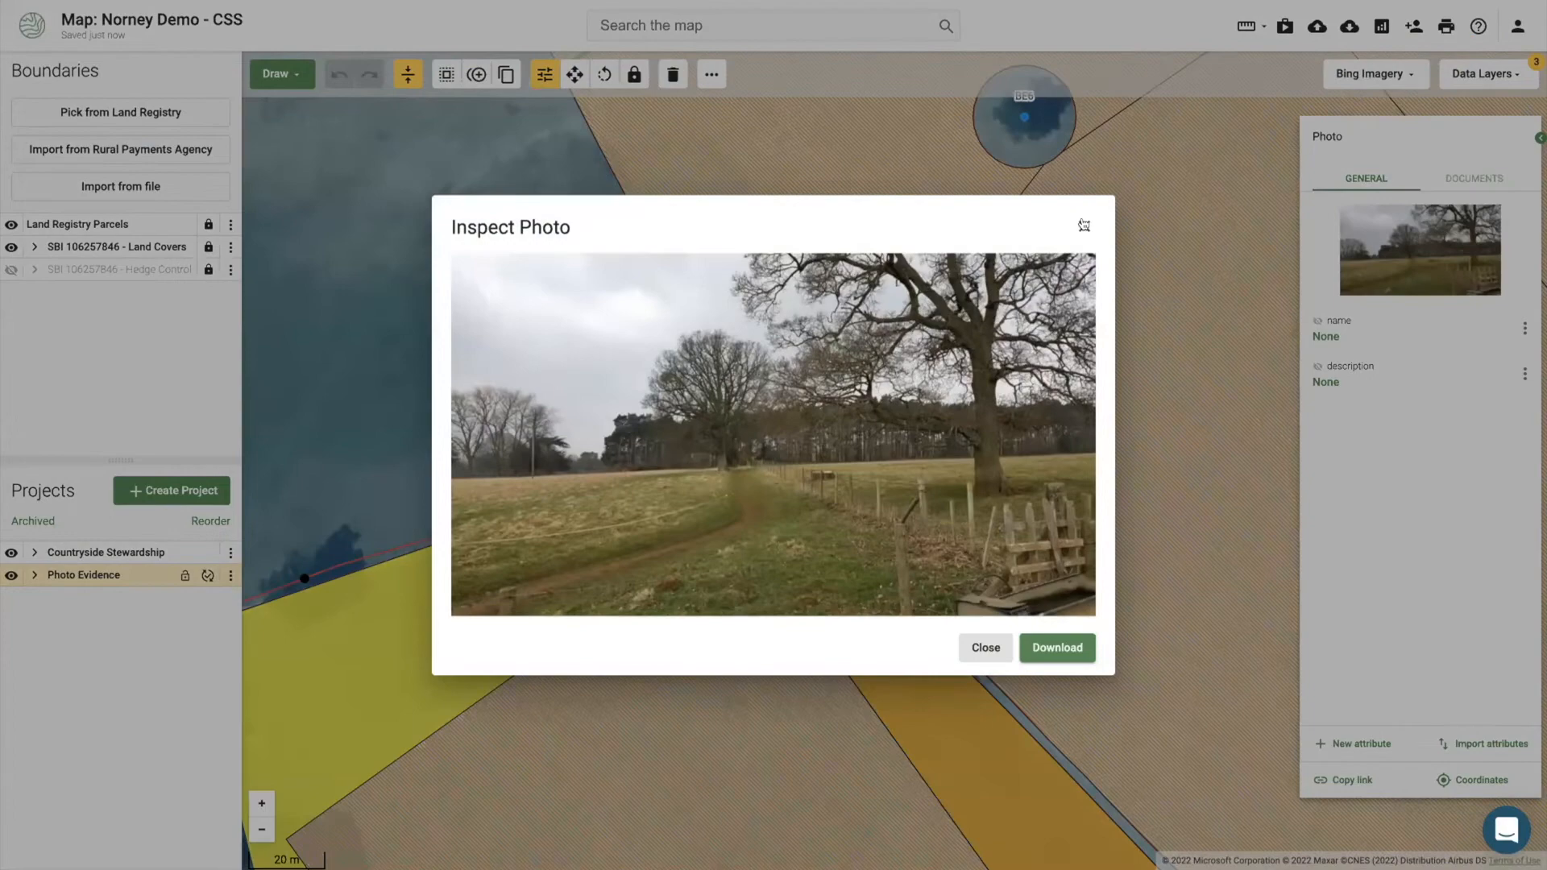
{"action": "left_click", "coordinate": [1084, 225]}
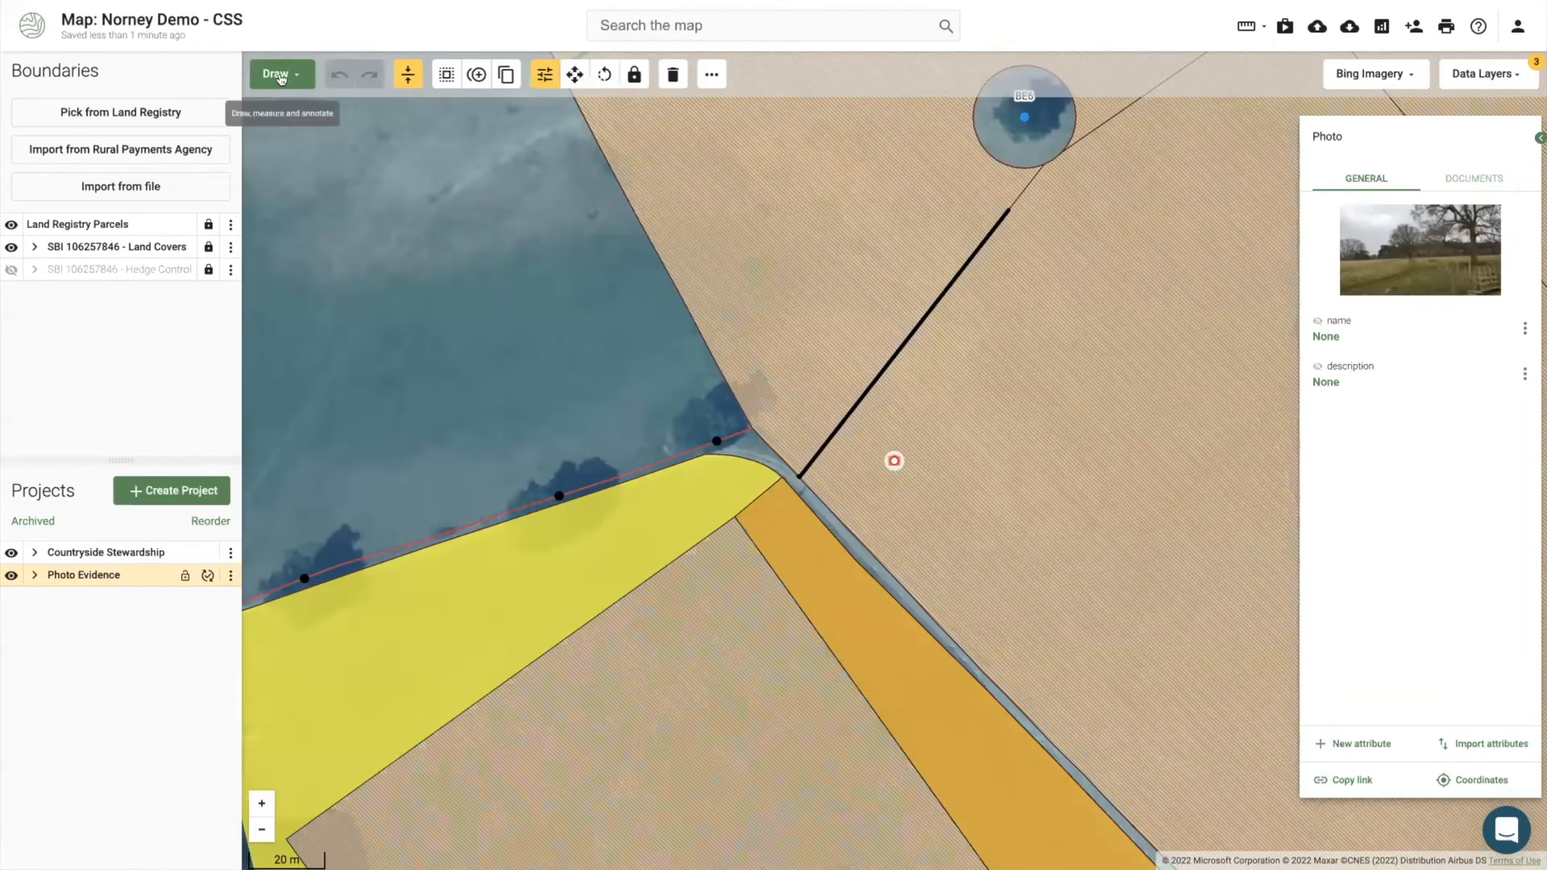
Step: Draw an arrow from the photo point pointing north-east to show the photo direction
{"action": "left_click", "coordinate": [276, 73]}
{"action": "left_click", "coordinate": [283, 147]}
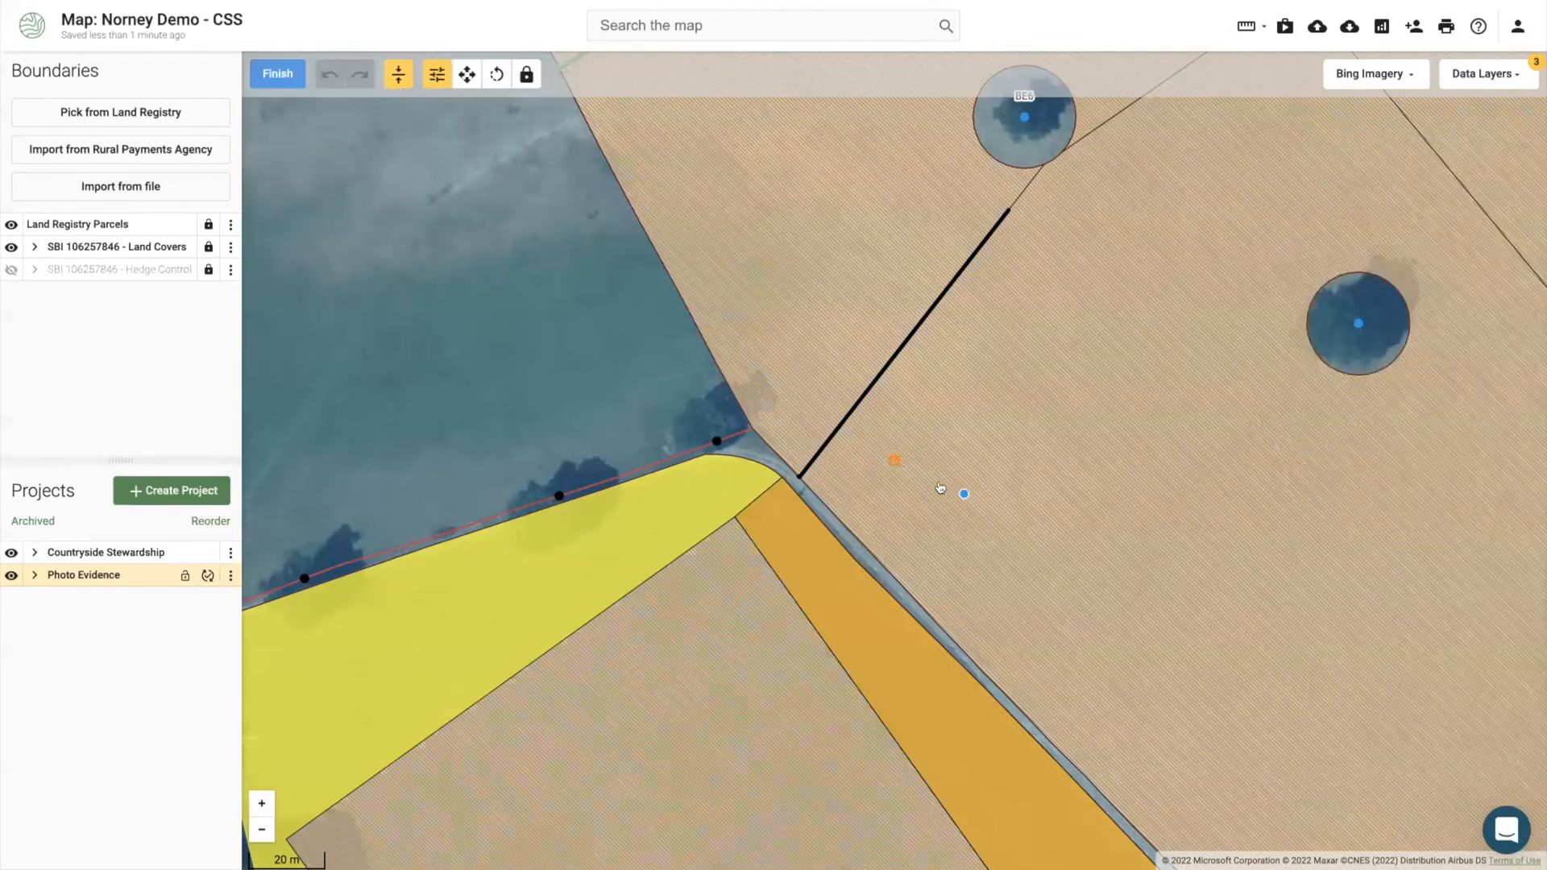
{"action": "left_click", "coordinate": [893, 458]}
{"action": "left_click", "coordinate": [907, 439]}
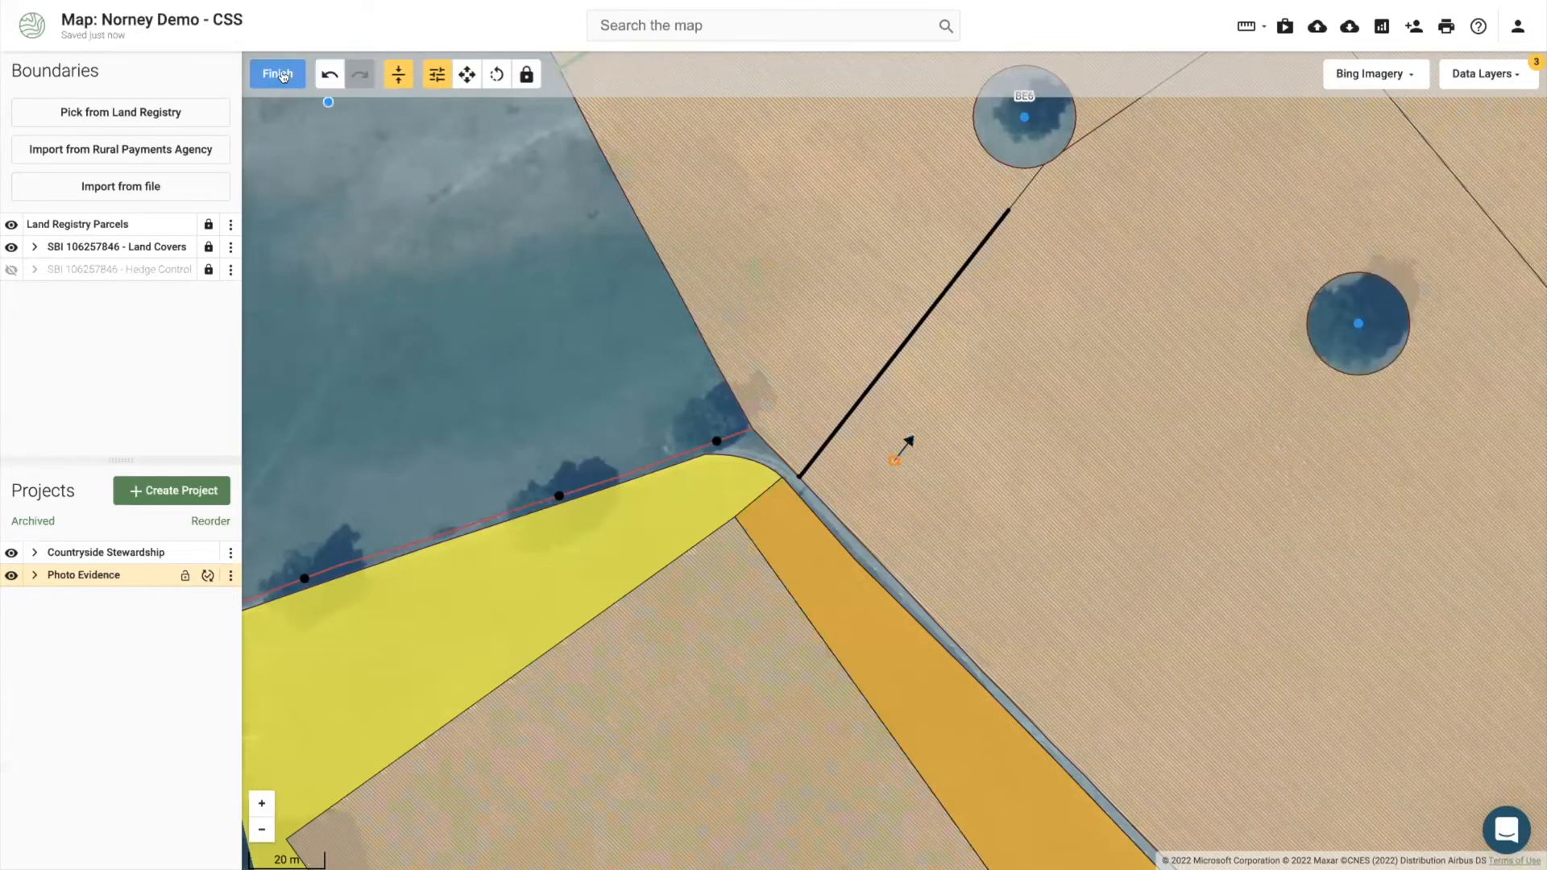
{"action": "left_click", "coordinate": [608, 347]}
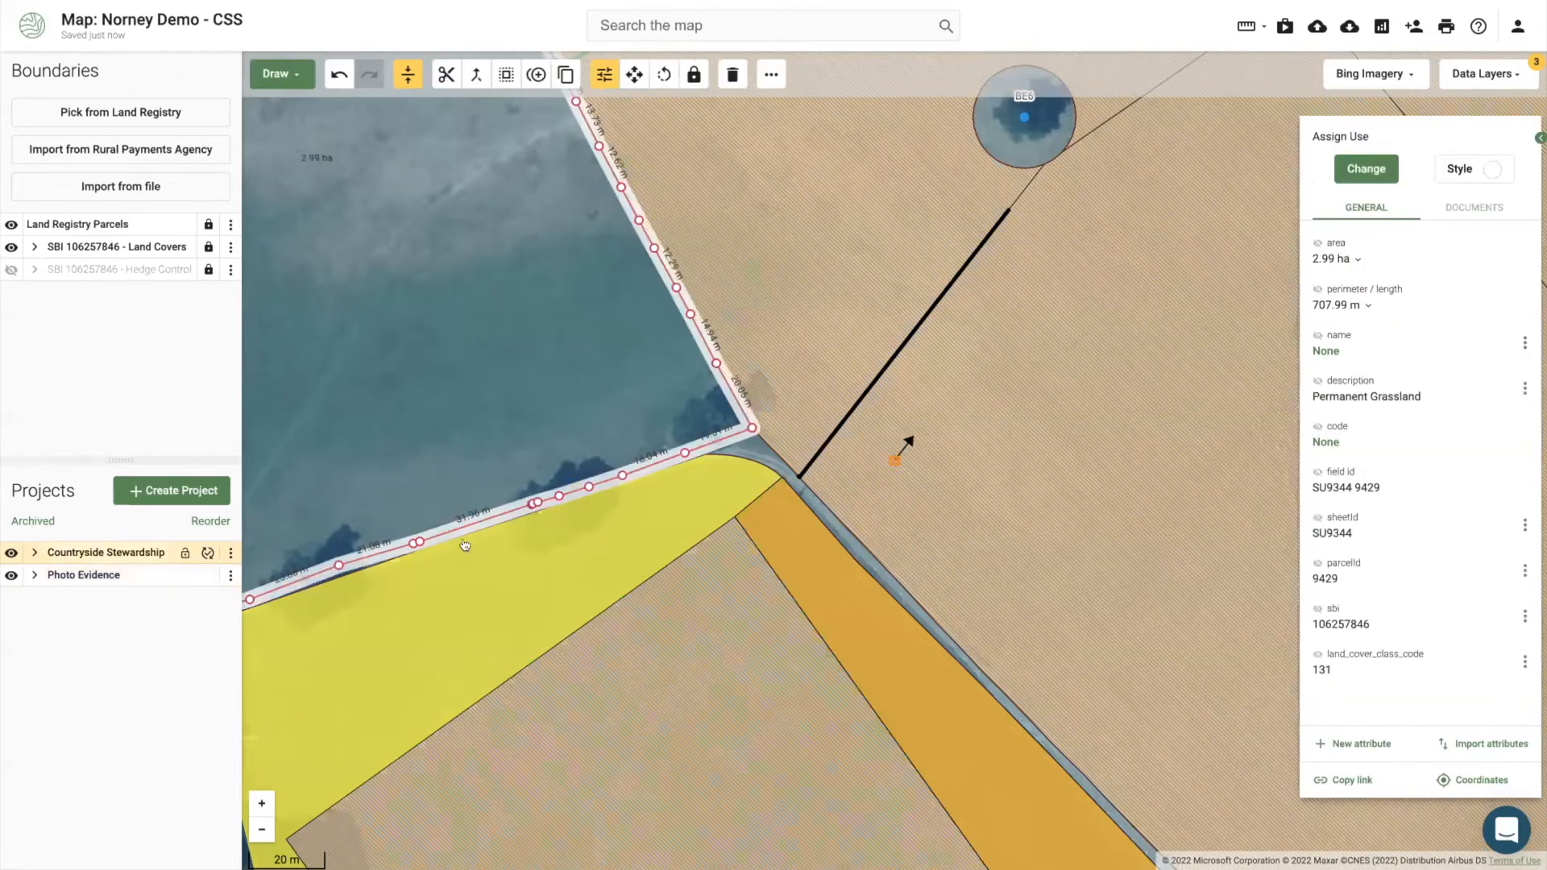
{"action": "left_click", "coordinate": [10, 575]}
{"action": "left_click", "coordinate": [10, 575]}
{"action": "left_click", "coordinate": [11, 553]}
{"action": "left_click", "coordinate": [10, 574]}
{"action": "left_click", "coordinate": [11, 575]}
{"action": "left_click", "coordinate": [11, 553]}
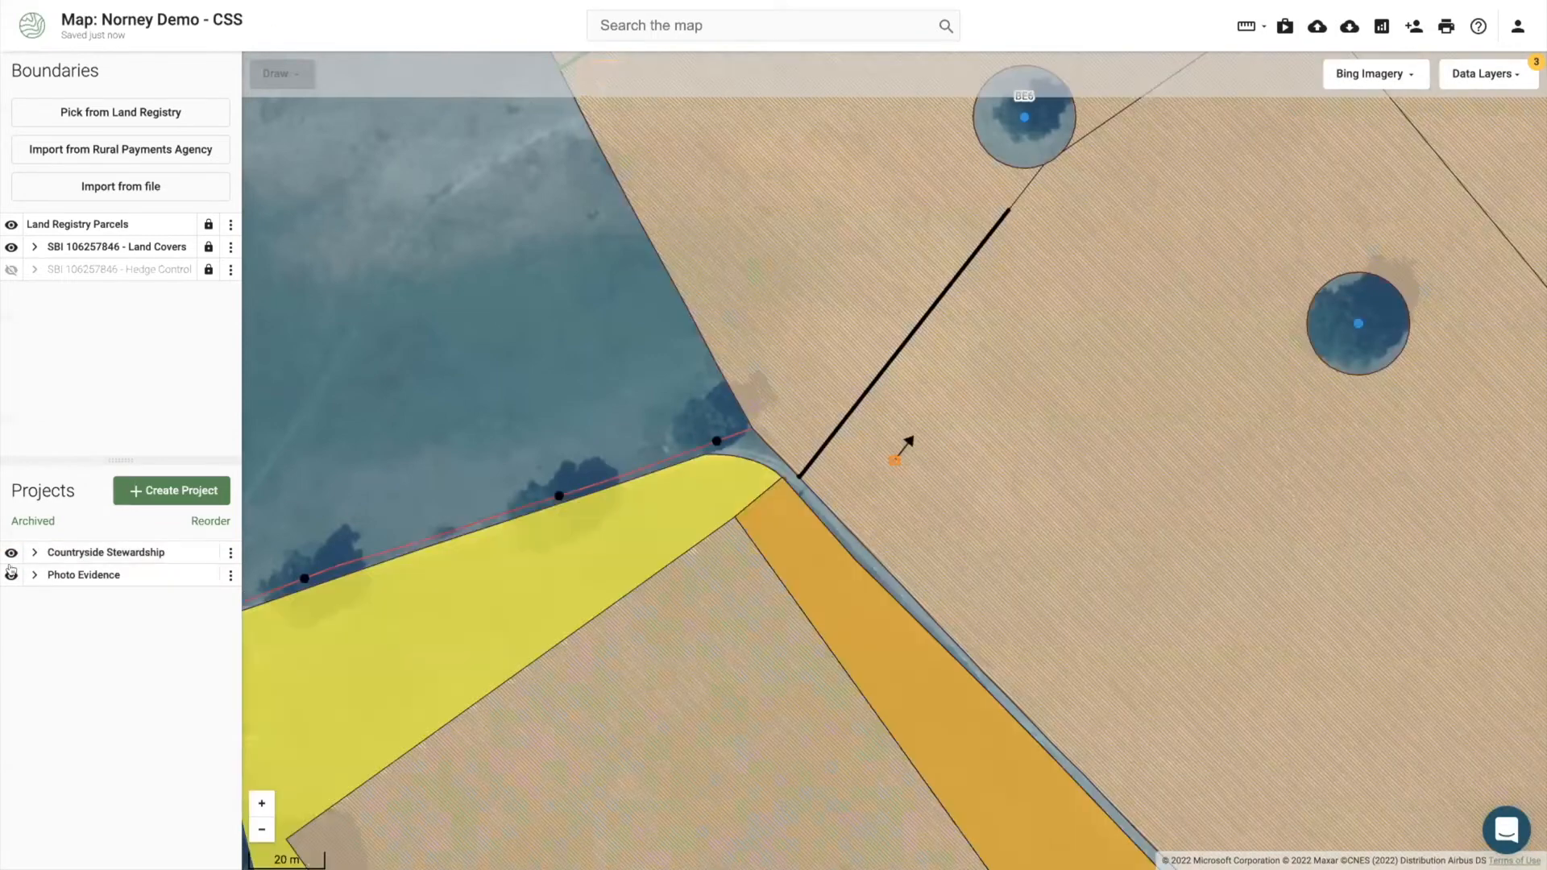
{"action": "left_click", "coordinate": [11, 574]}
{"action": "left_click_drag", "start_coordinate": [539, 388], "coordinate": [546, 436]}
{"action": "scroll", "coordinate": [546, 436], "scroll_direction": "down", "scroll_amount": 2}
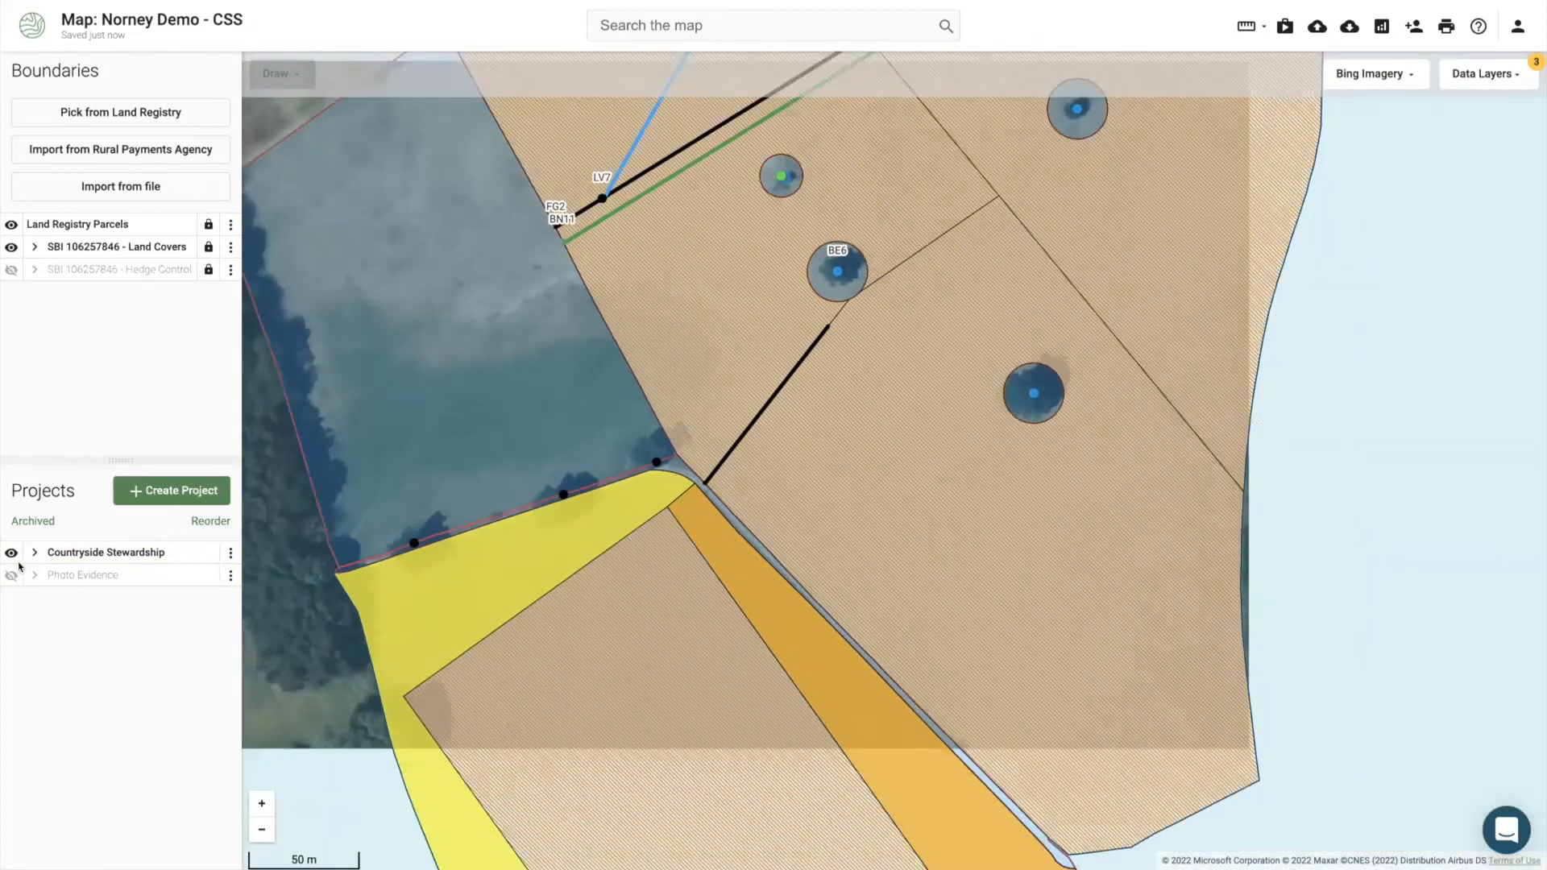
{"action": "left_click", "coordinate": [10, 574]}
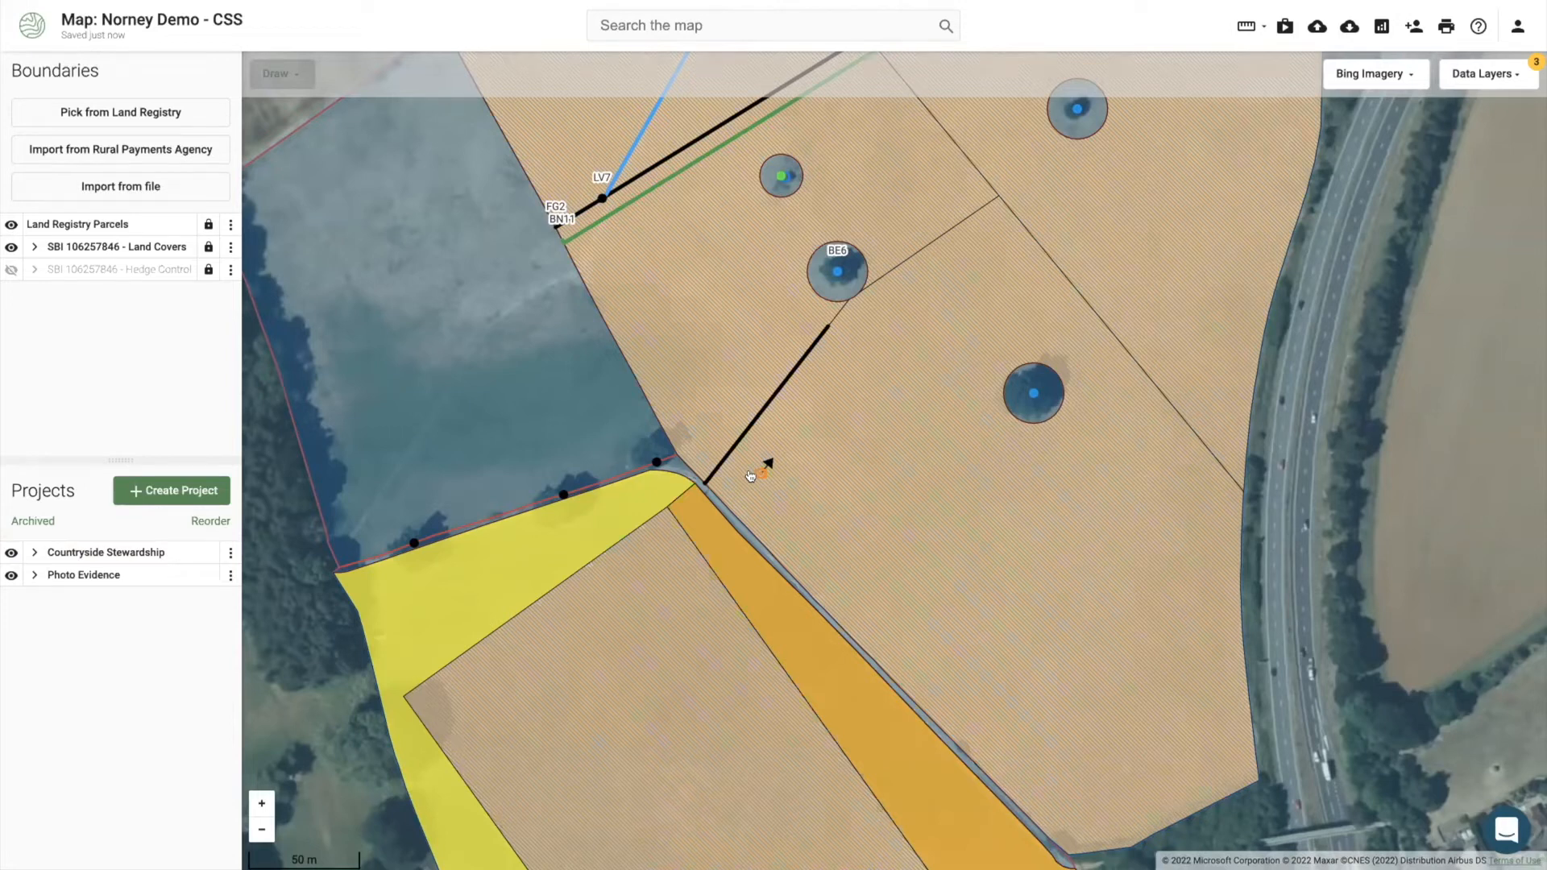
Step: Open the photo point's image full size, close it, and return to the Wey catchment details
{"action": "left_click", "coordinate": [754, 475]}
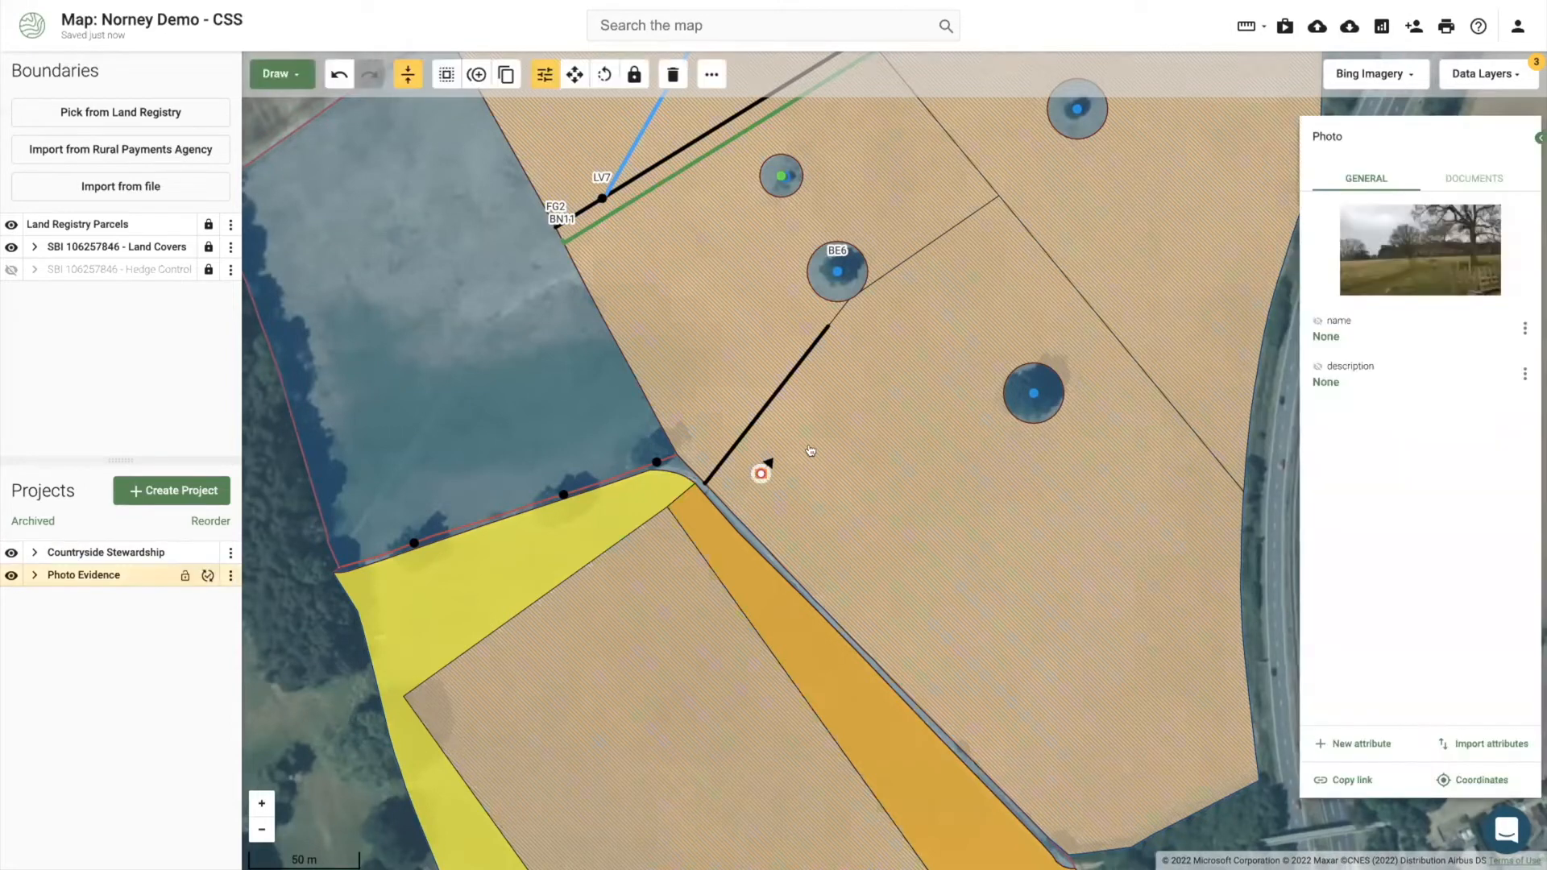
{"action": "left_click", "coordinate": [1420, 250]}
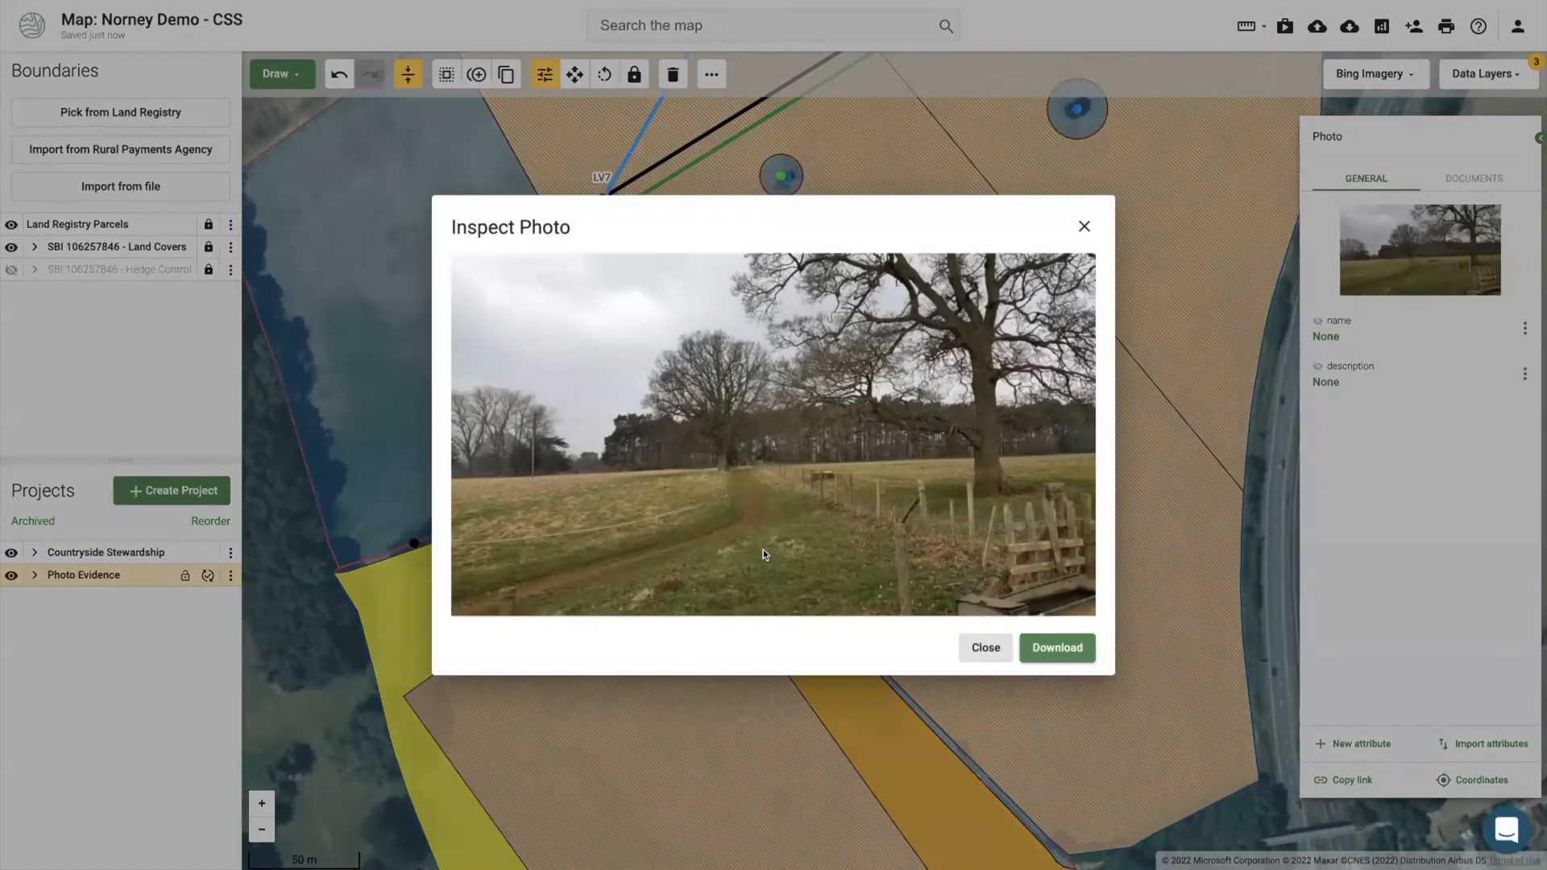
{"action": "left_click", "coordinate": [1083, 225]}
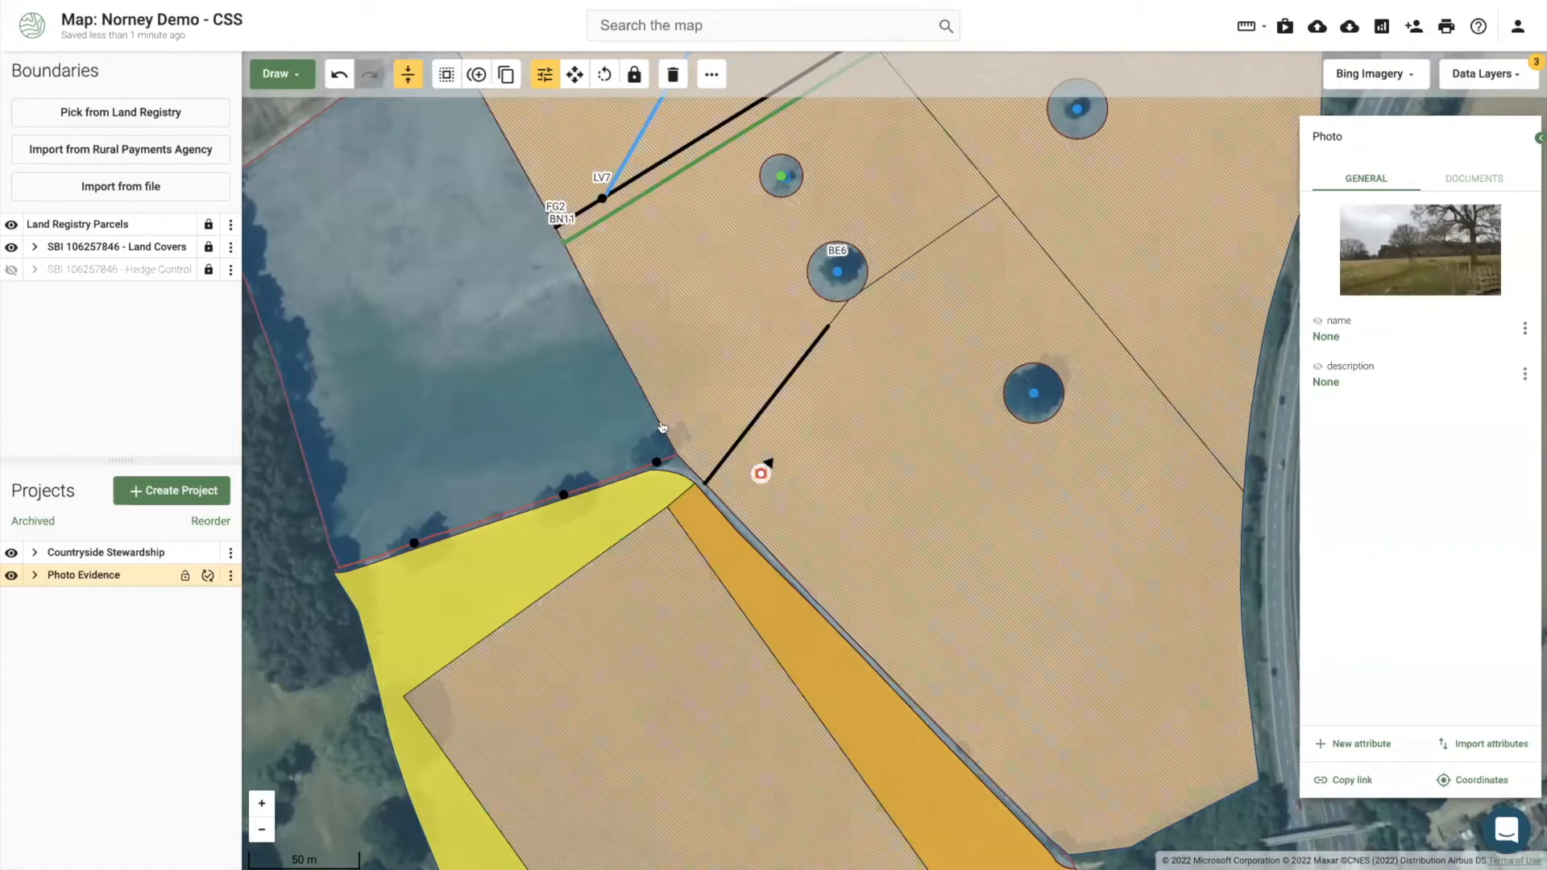
{"action": "left_click", "coordinate": [282, 620]}
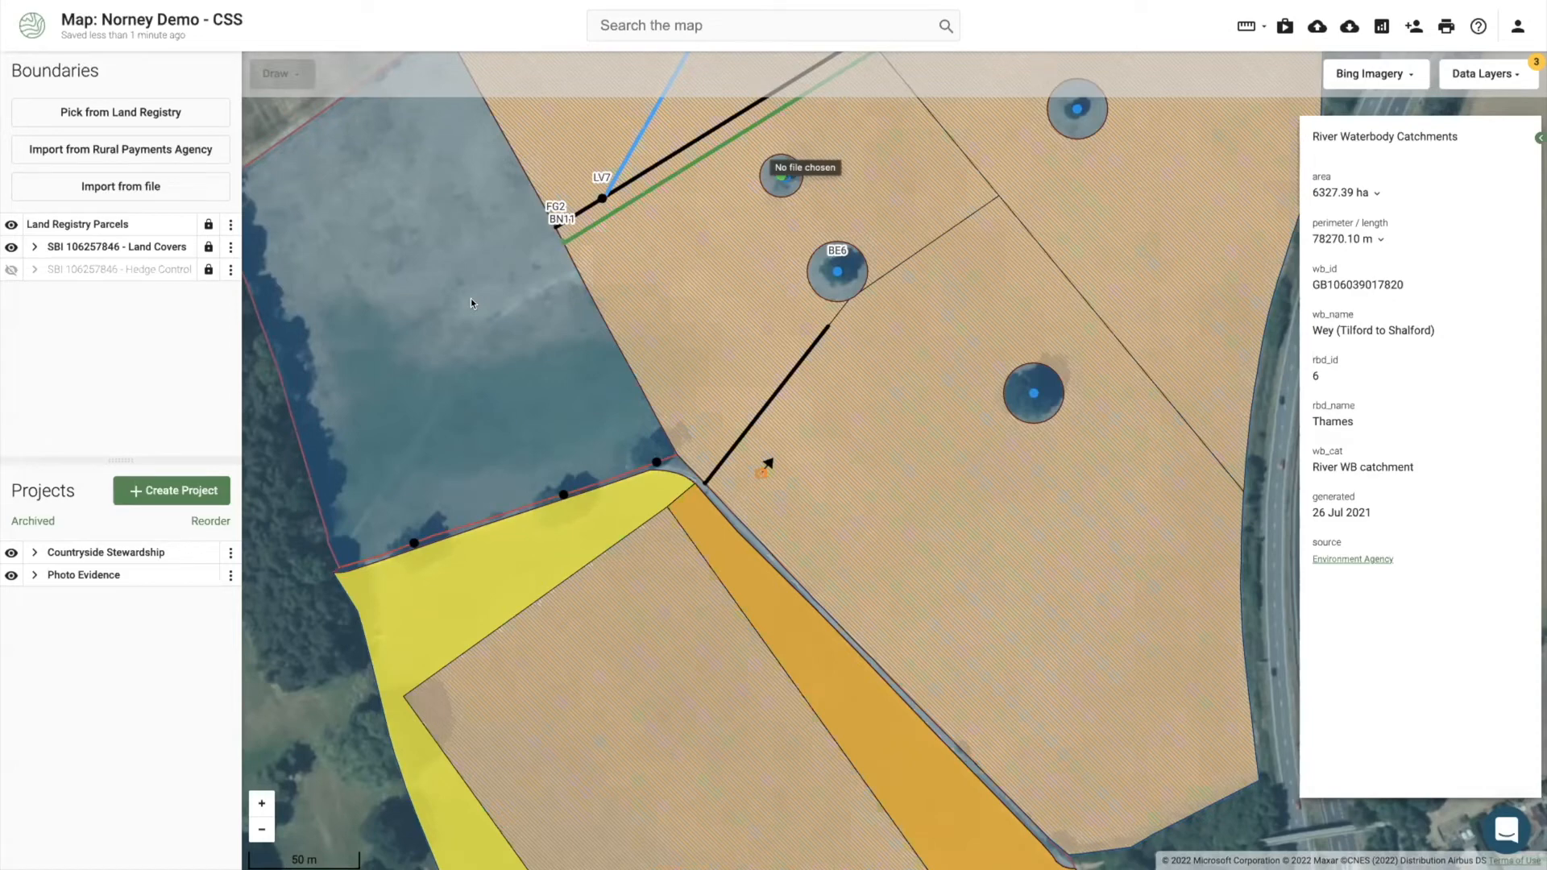
{"action": "left_click_drag", "start_coordinate": [486, 350], "coordinate": [479, 336]}
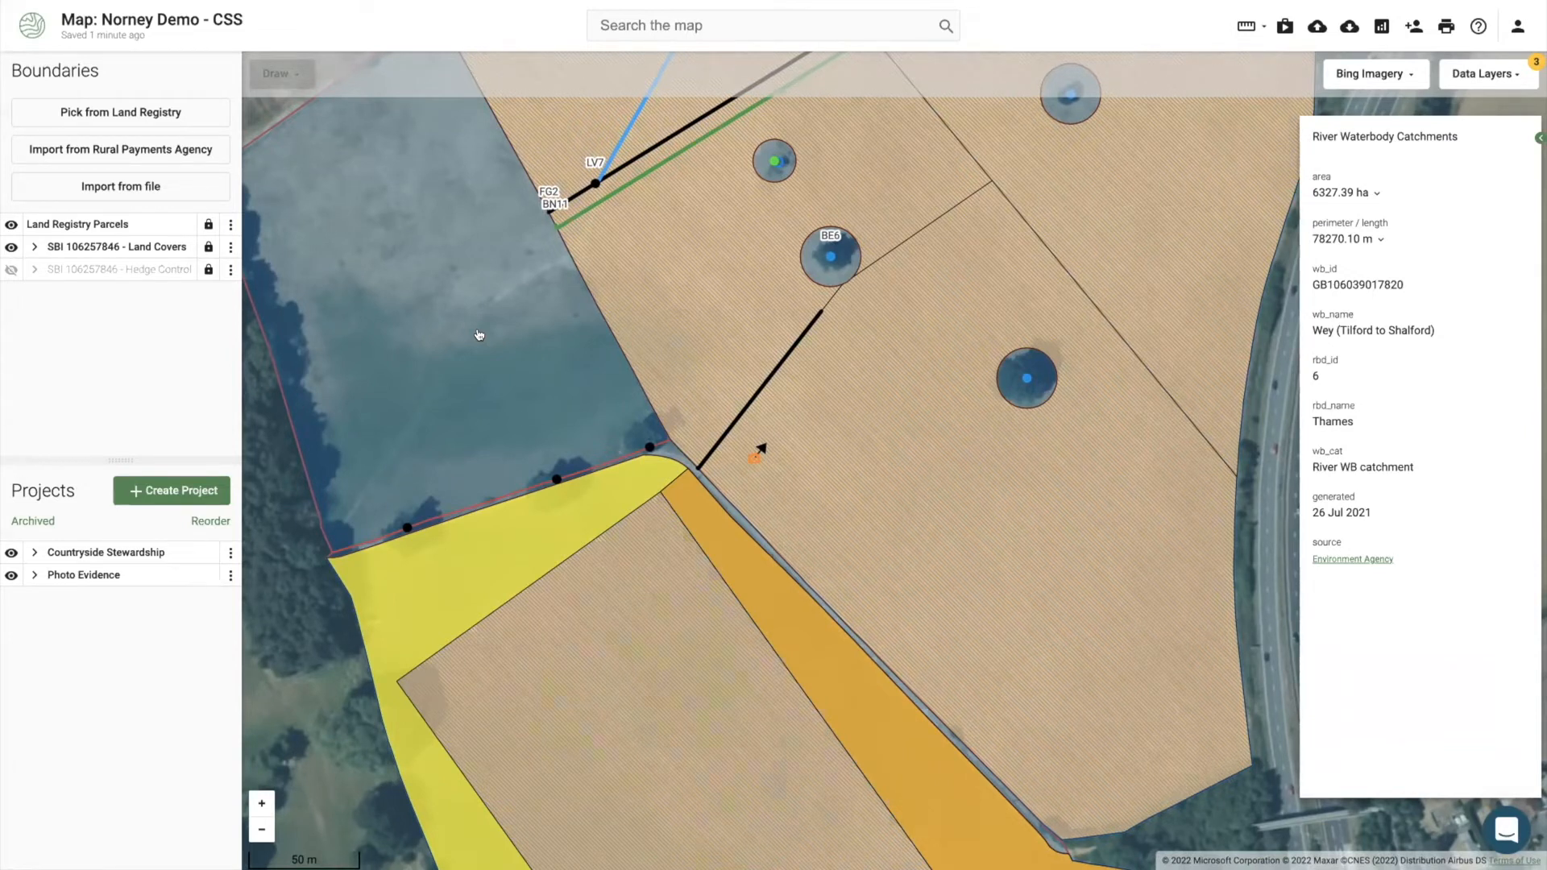
{"action": "scroll", "coordinate": [576, 326], "scroll_direction": "down", "scroll_amount": 1}
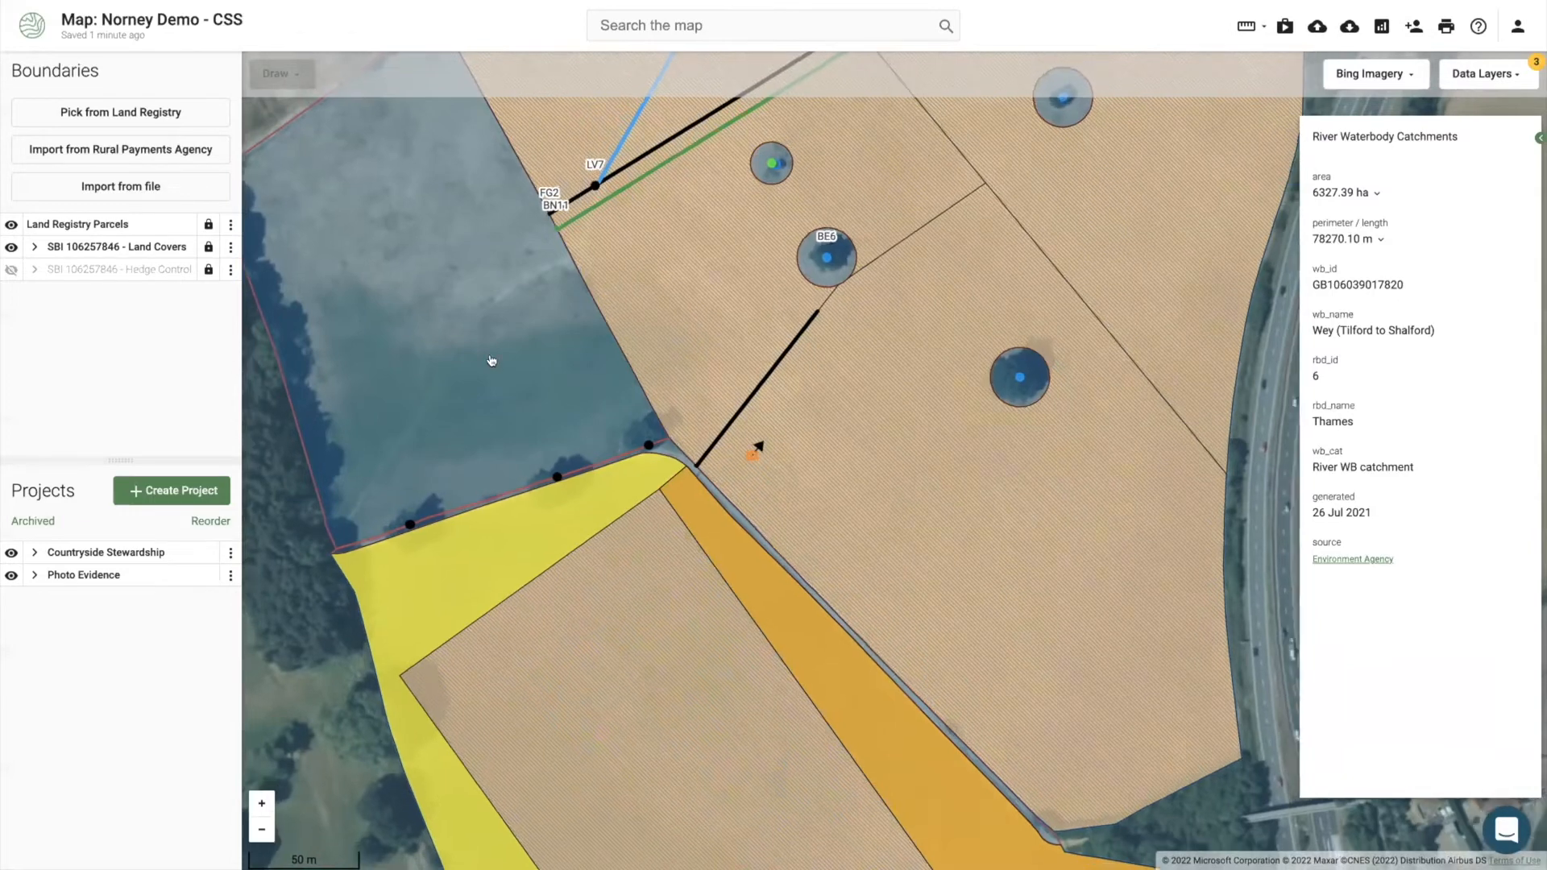
{"action": "scroll", "coordinate": [492, 360], "scroll_direction": "down", "scroll_amount": 2}
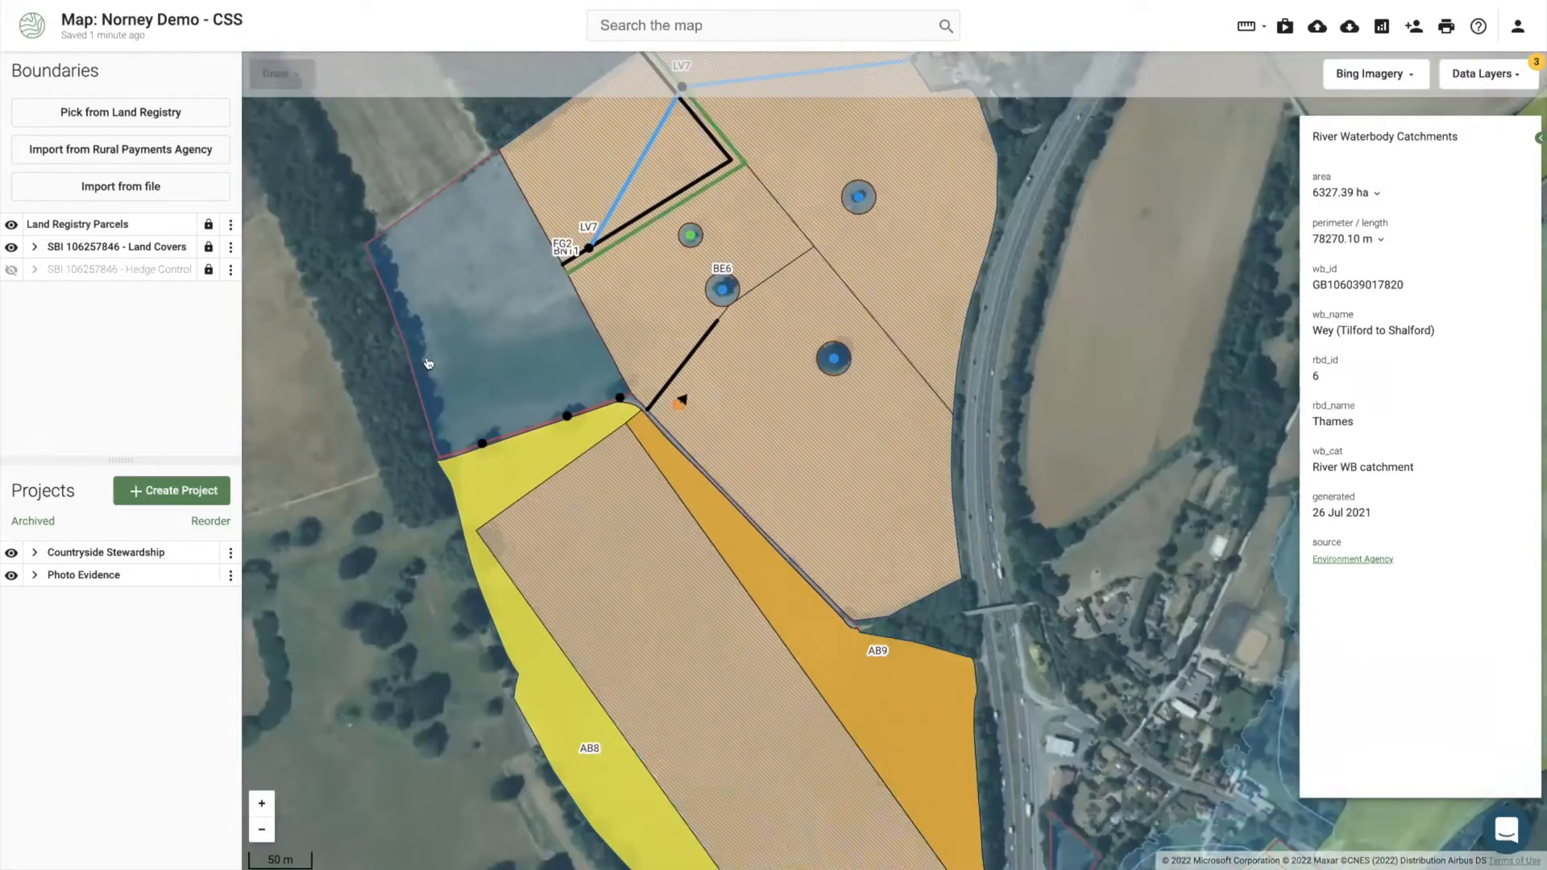
{"action": "left_click_drag", "start_coordinate": [458, 326], "coordinate": [515, 344]}
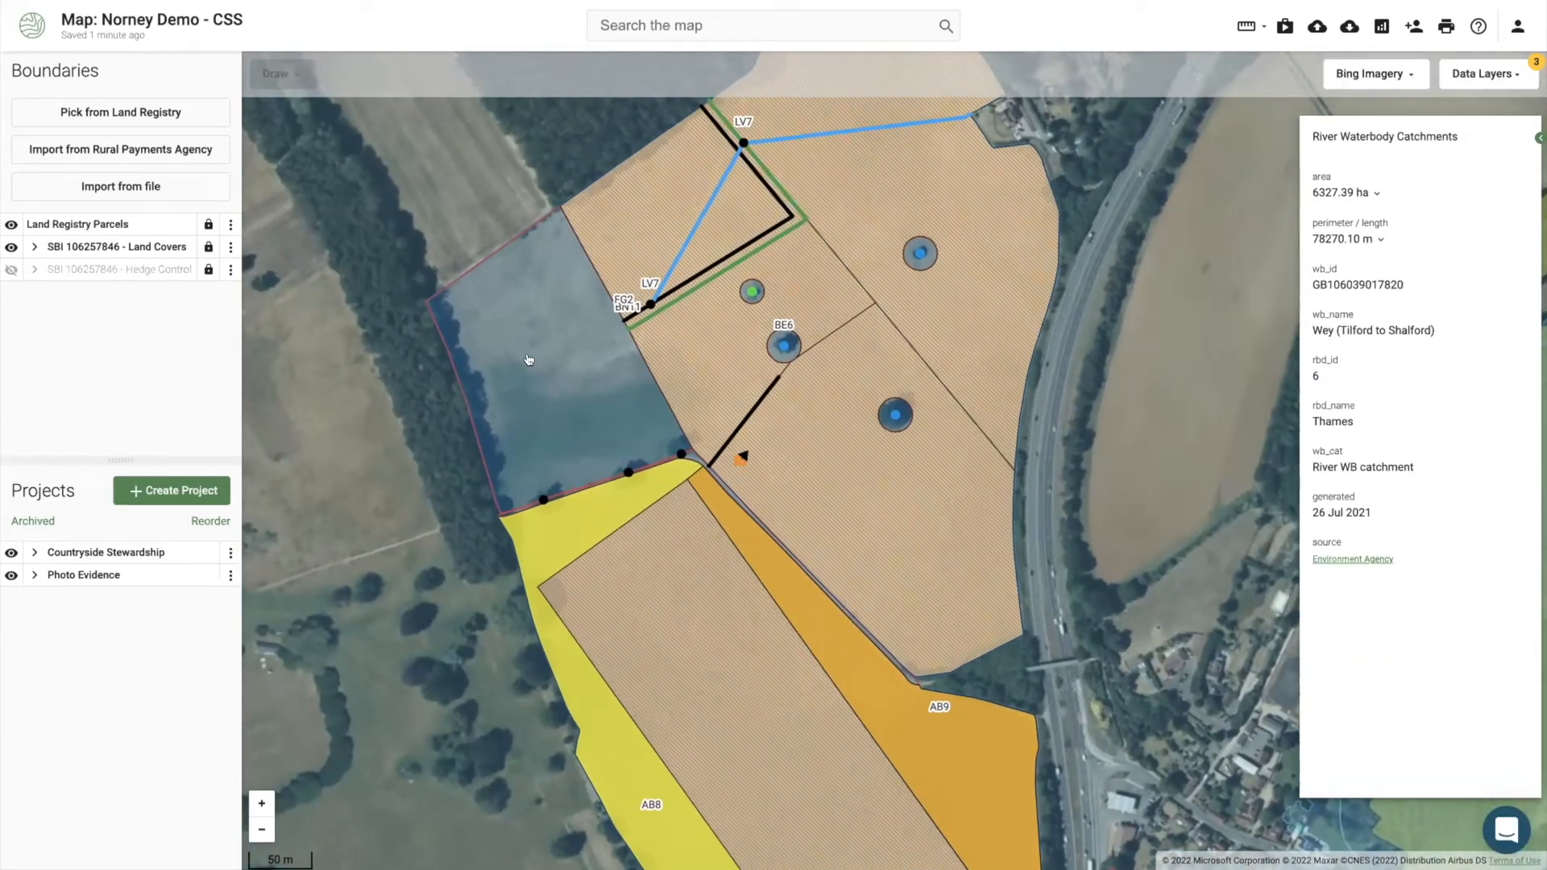
{"action": "left_click", "coordinate": [529, 360]}
Step: Copy the 2.99 ha grassland field into a new RLE1 Form project named RLE1
{"action": "right_click", "coordinate": [545, 373]}
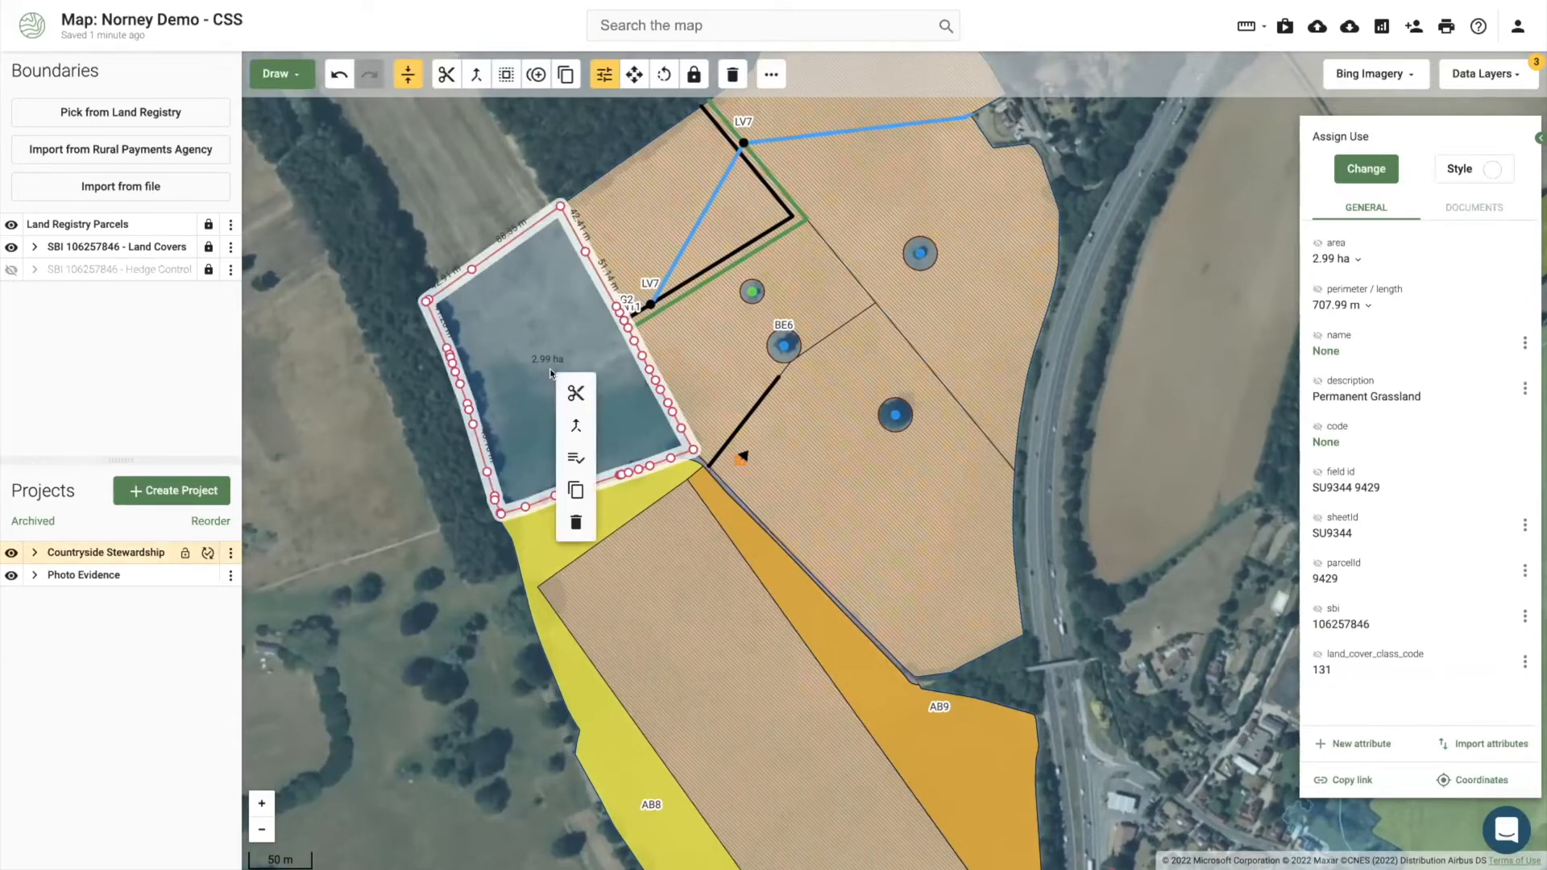
{"action": "left_click", "coordinate": [572, 488]}
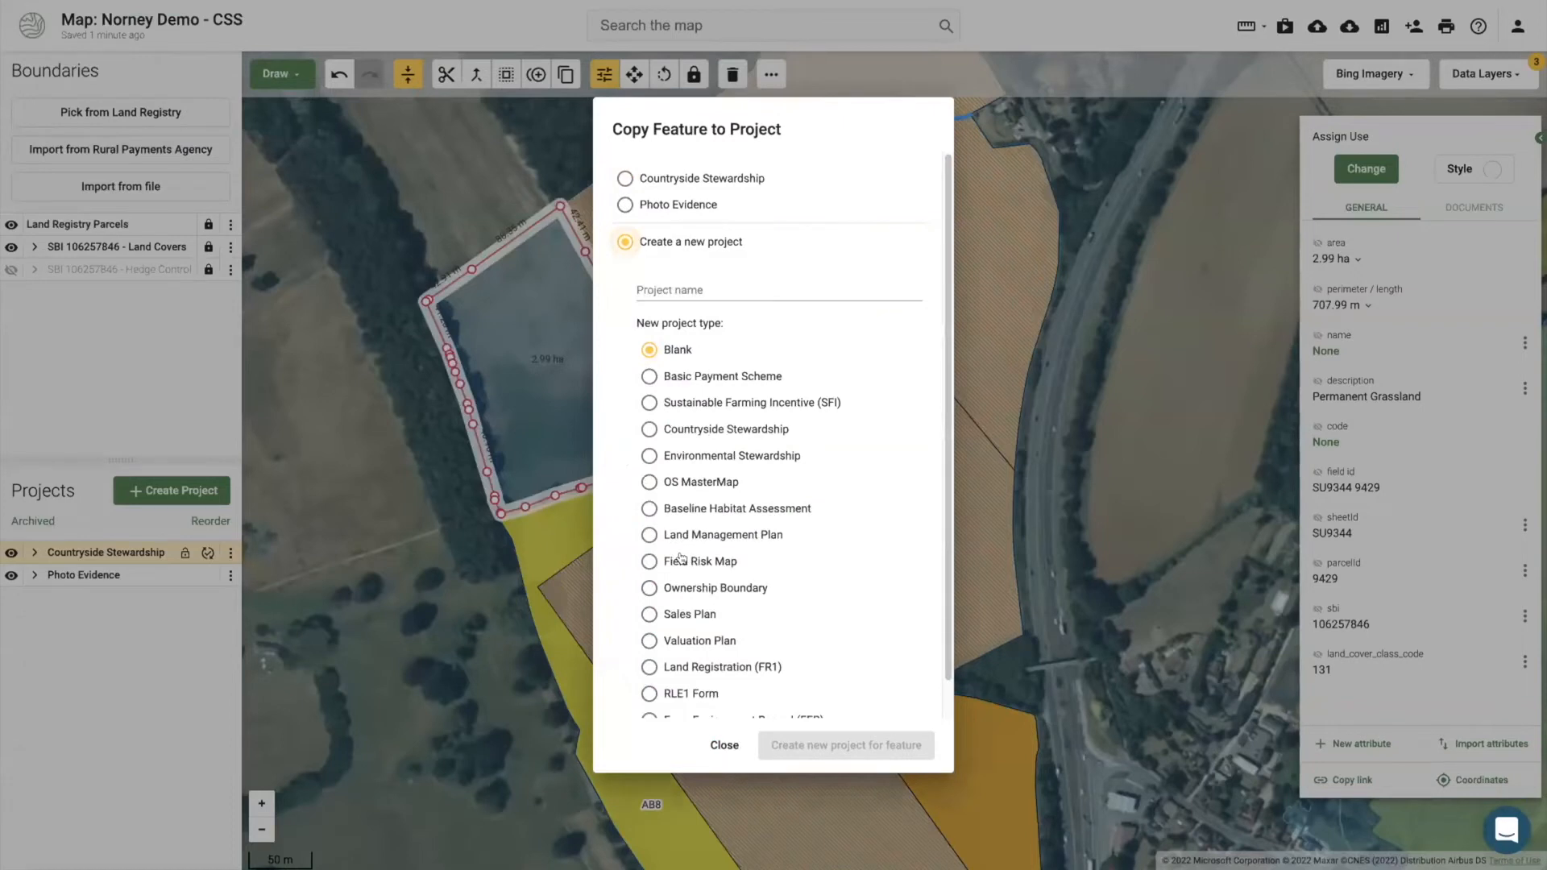
{"action": "scroll", "coordinate": [672, 584], "scroll_direction": "down", "scroll_amount": 1}
{"action": "left_click", "coordinate": [647, 674]}
{"action": "left_click", "coordinate": [750, 265]}
{"action": "type", "text": "RLE1"}
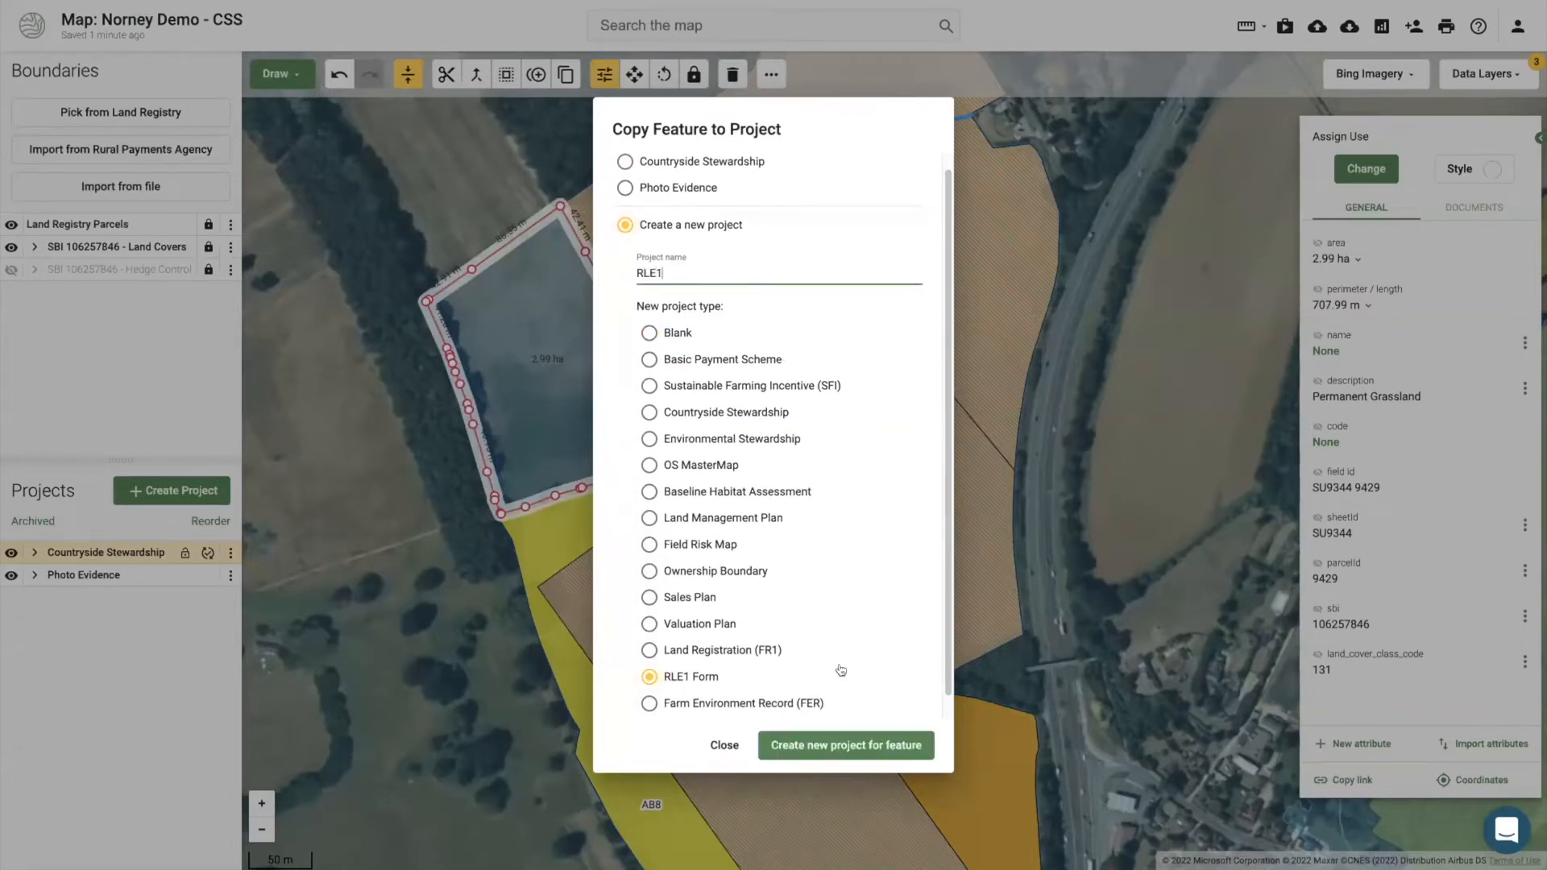
{"action": "key", "text": "Return"}
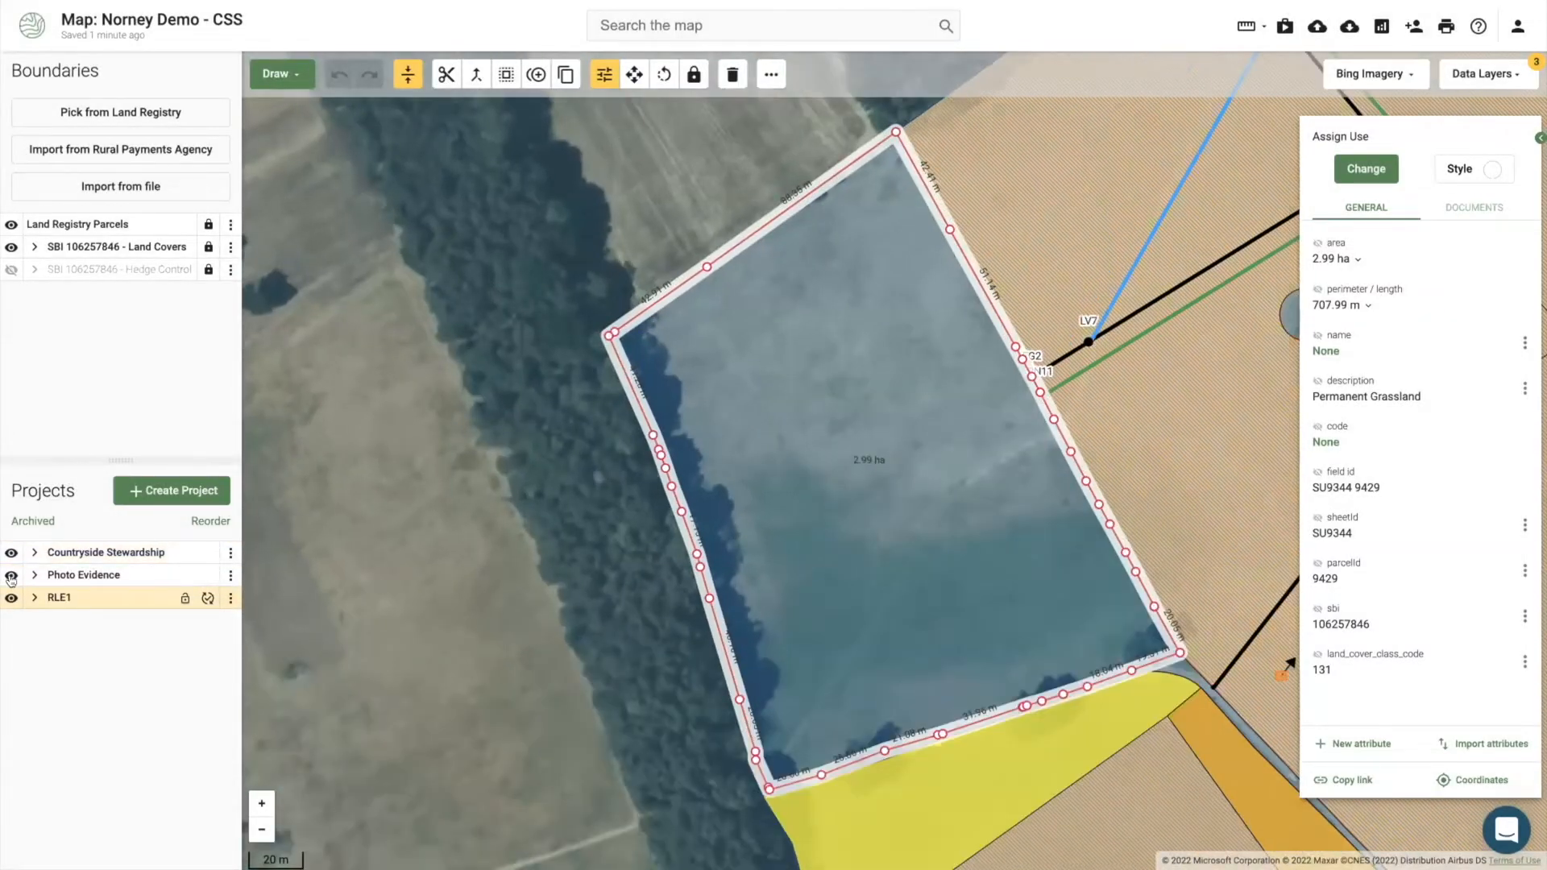
{"action": "left_click", "coordinate": [12, 554]}
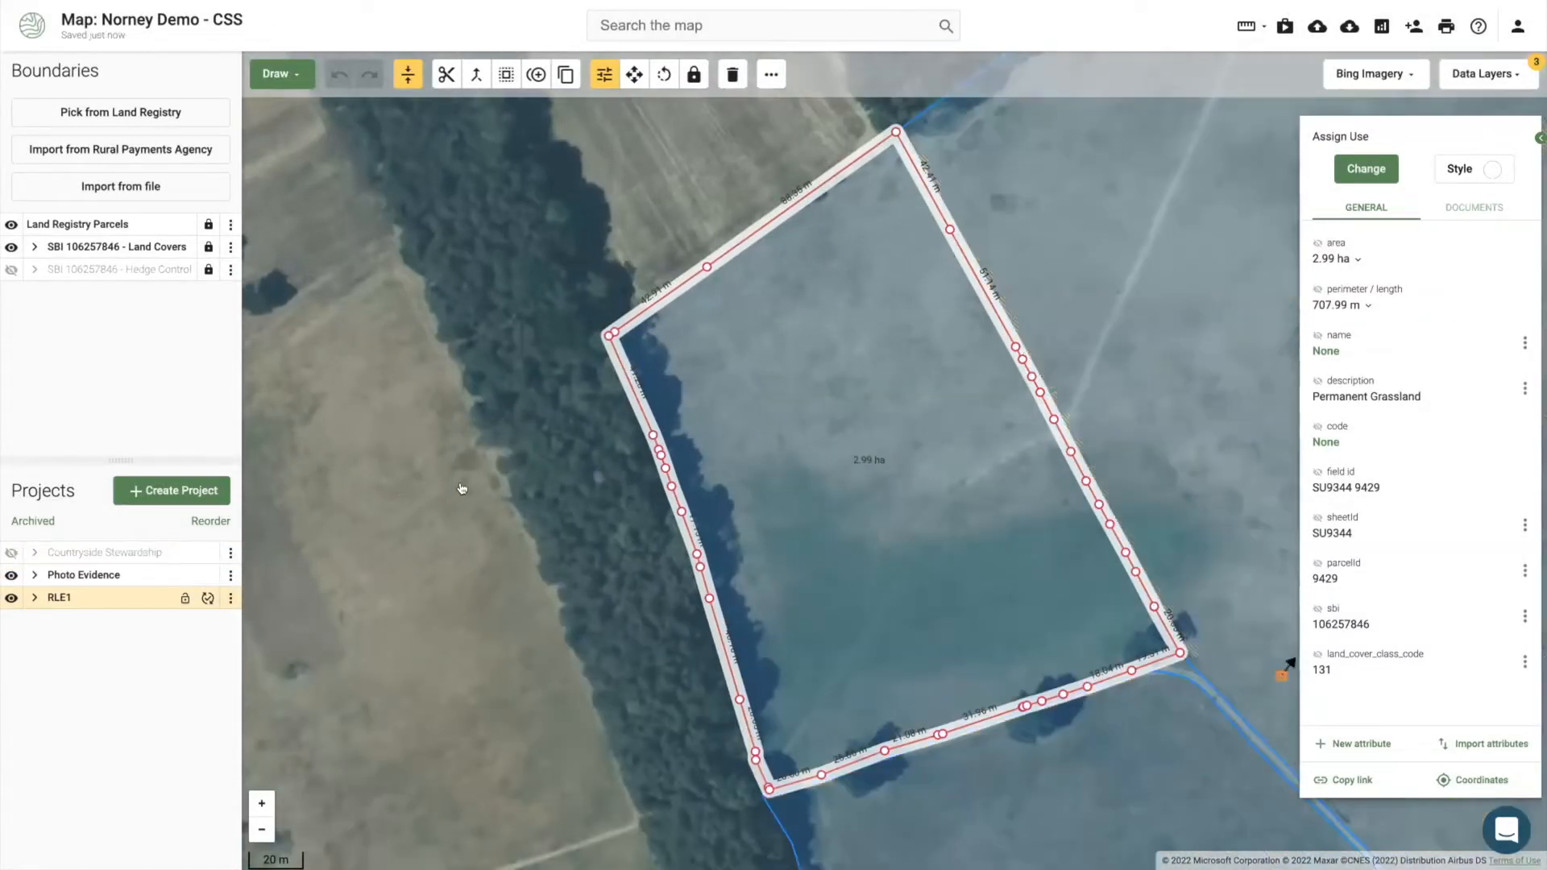
Step: Hide Photo Evidence and cut the field into 1.31 ha northern and 1.68 ha southern pieces
{"action": "left_click", "coordinate": [11, 575]}
{"action": "left_click", "coordinate": [894, 445]}
{"action": "left_click", "coordinate": [911, 457]}
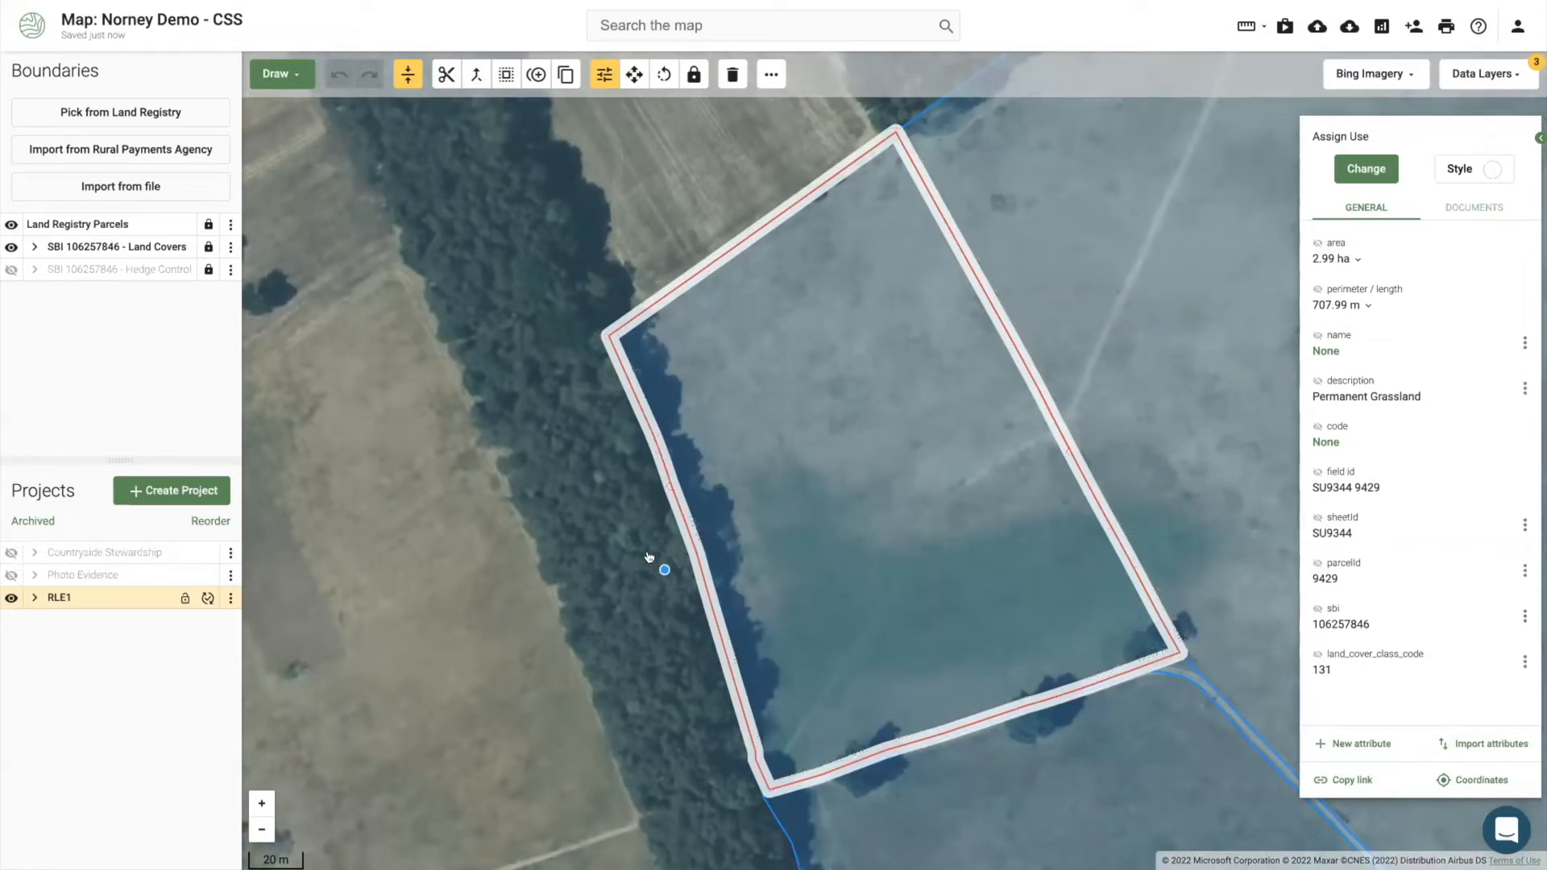
{"action": "left_click", "coordinate": [658, 558]}
{"action": "left_click", "coordinate": [1080, 348]}
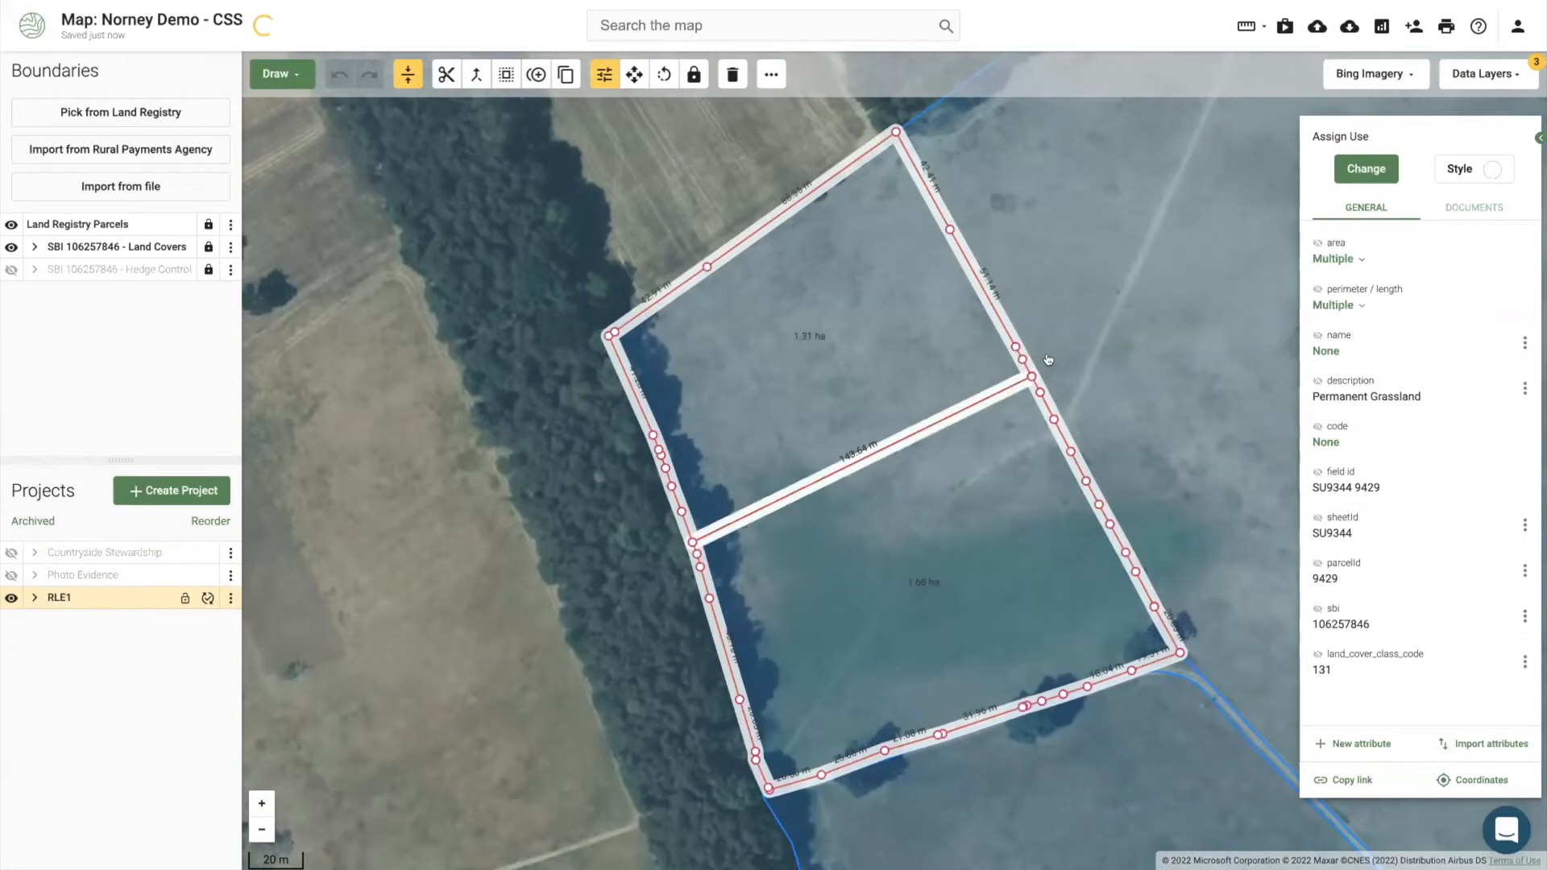
{"action": "left_click", "coordinate": [777, 351]}
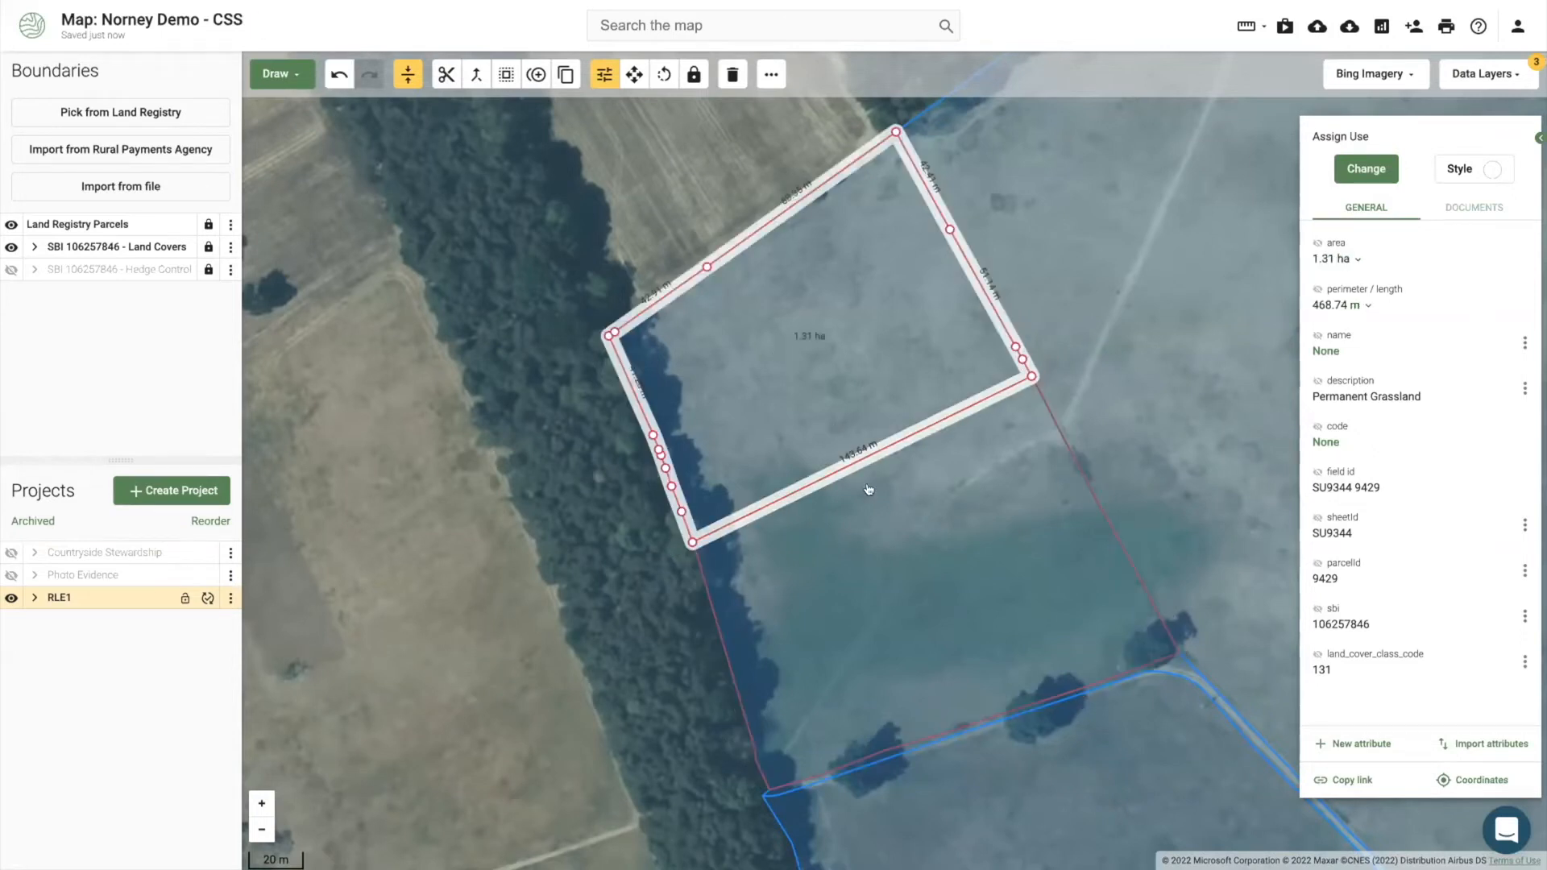
{"action": "left_click", "coordinate": [932, 578]}
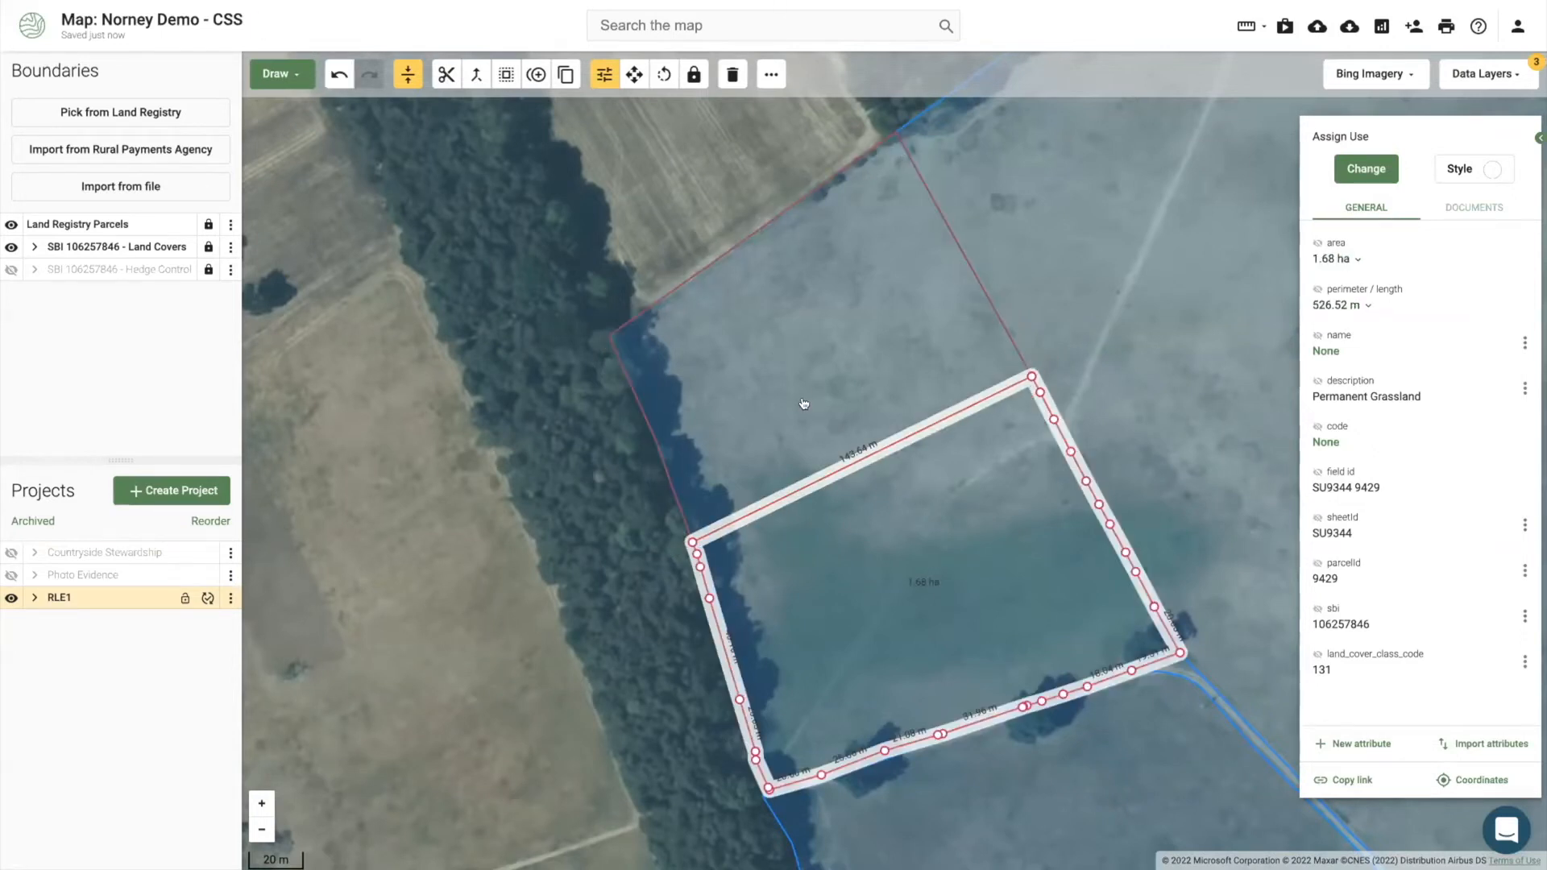
Step: Copy the southern piece's national grid field number from its Coordinates
{"action": "scroll", "coordinate": [818, 409], "scroll_direction": "down", "scroll_amount": 3}
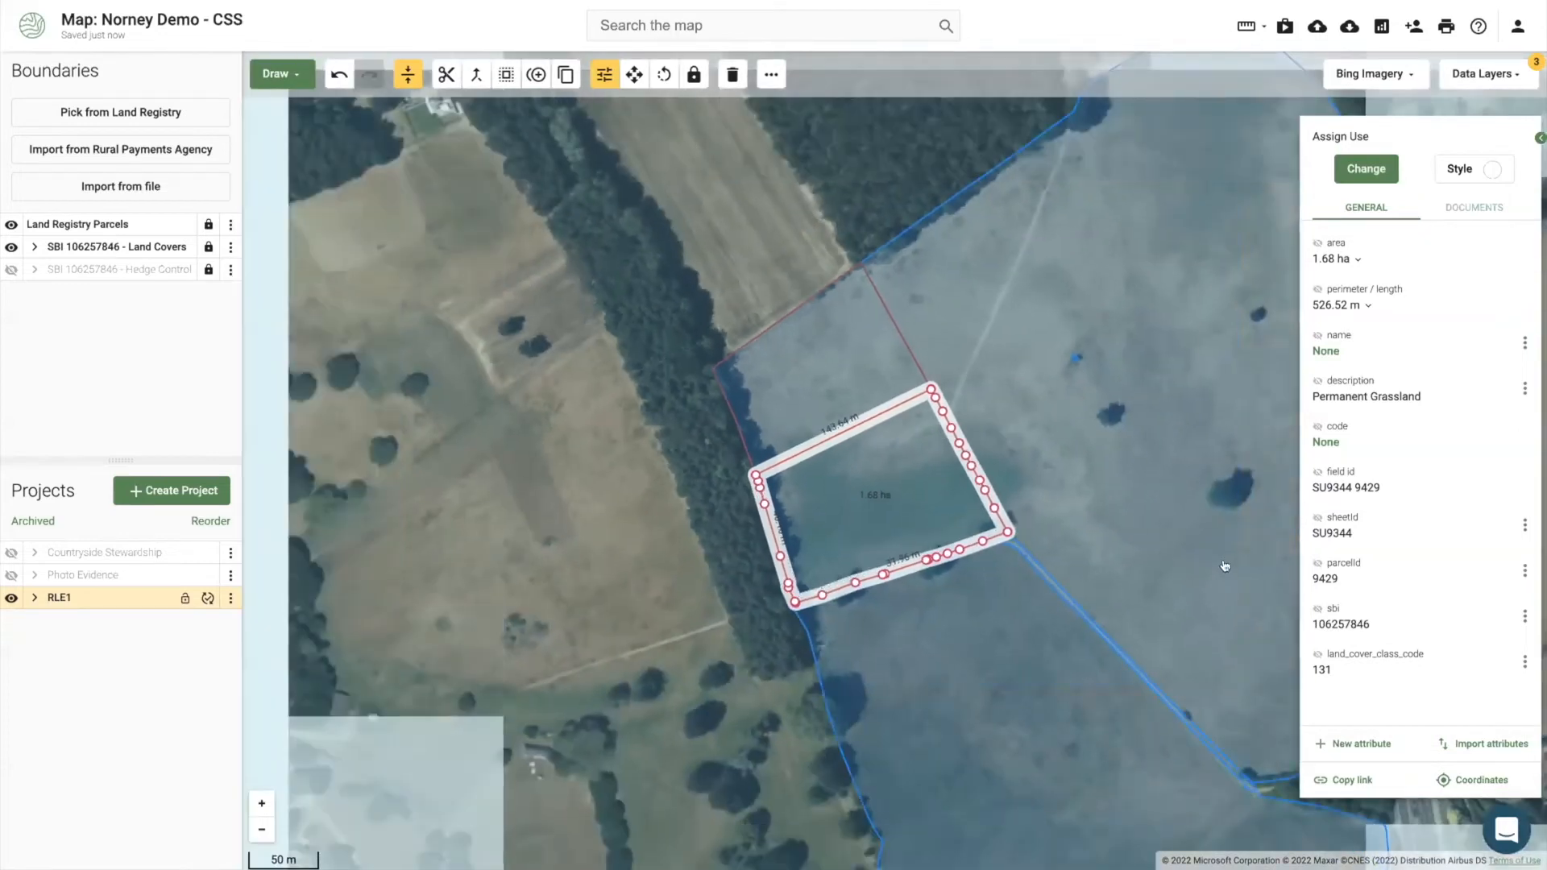
{"action": "left_click", "coordinate": [1467, 779]}
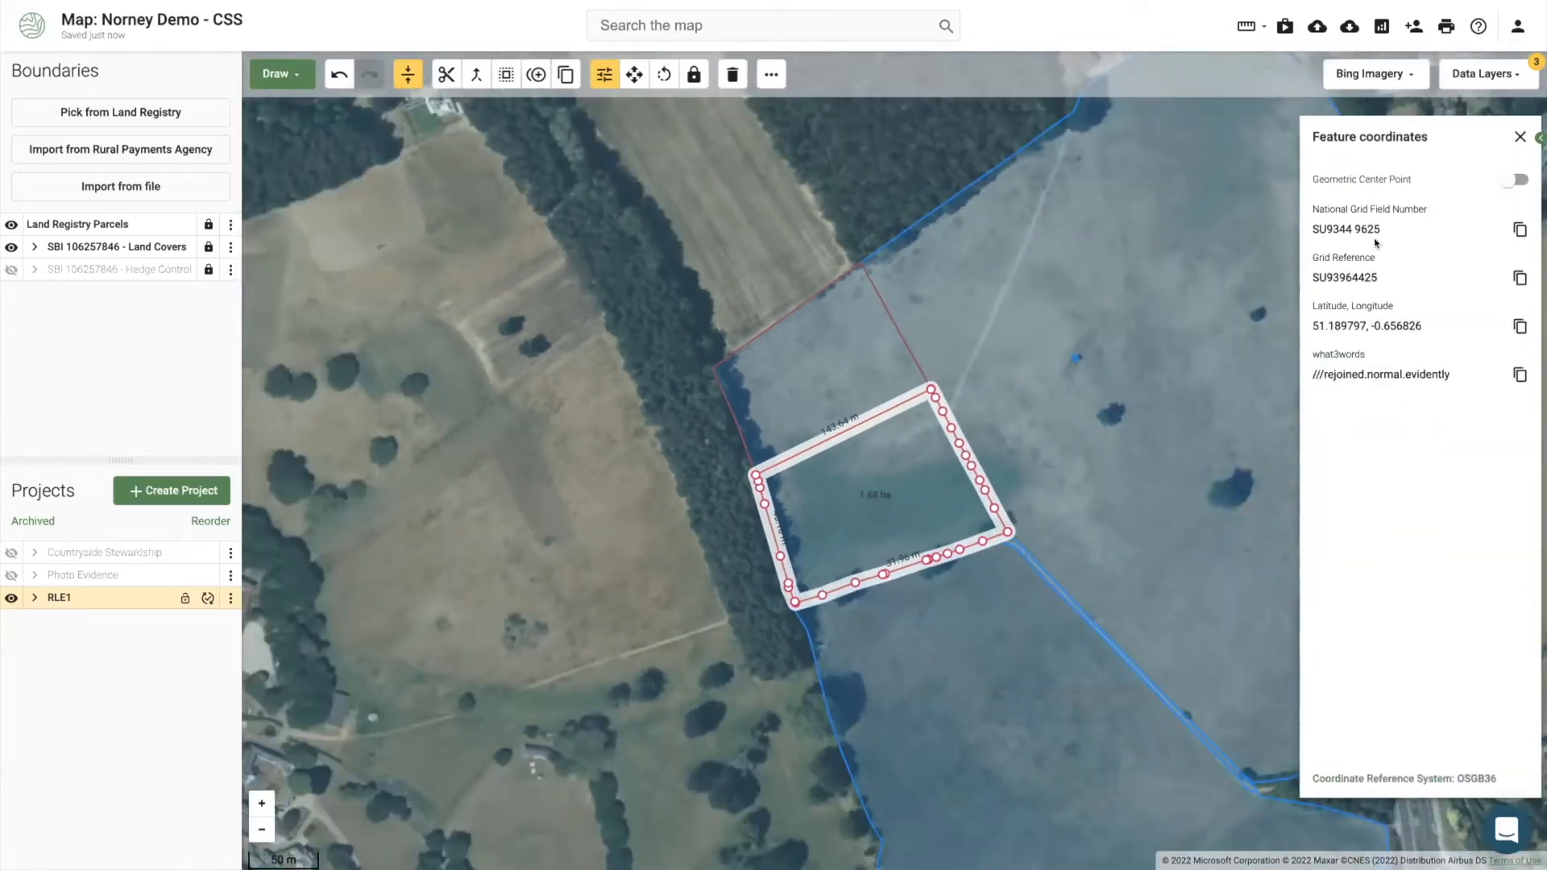
{"action": "left_click", "coordinate": [1515, 230]}
{"action": "left_click", "coordinate": [1520, 136]}
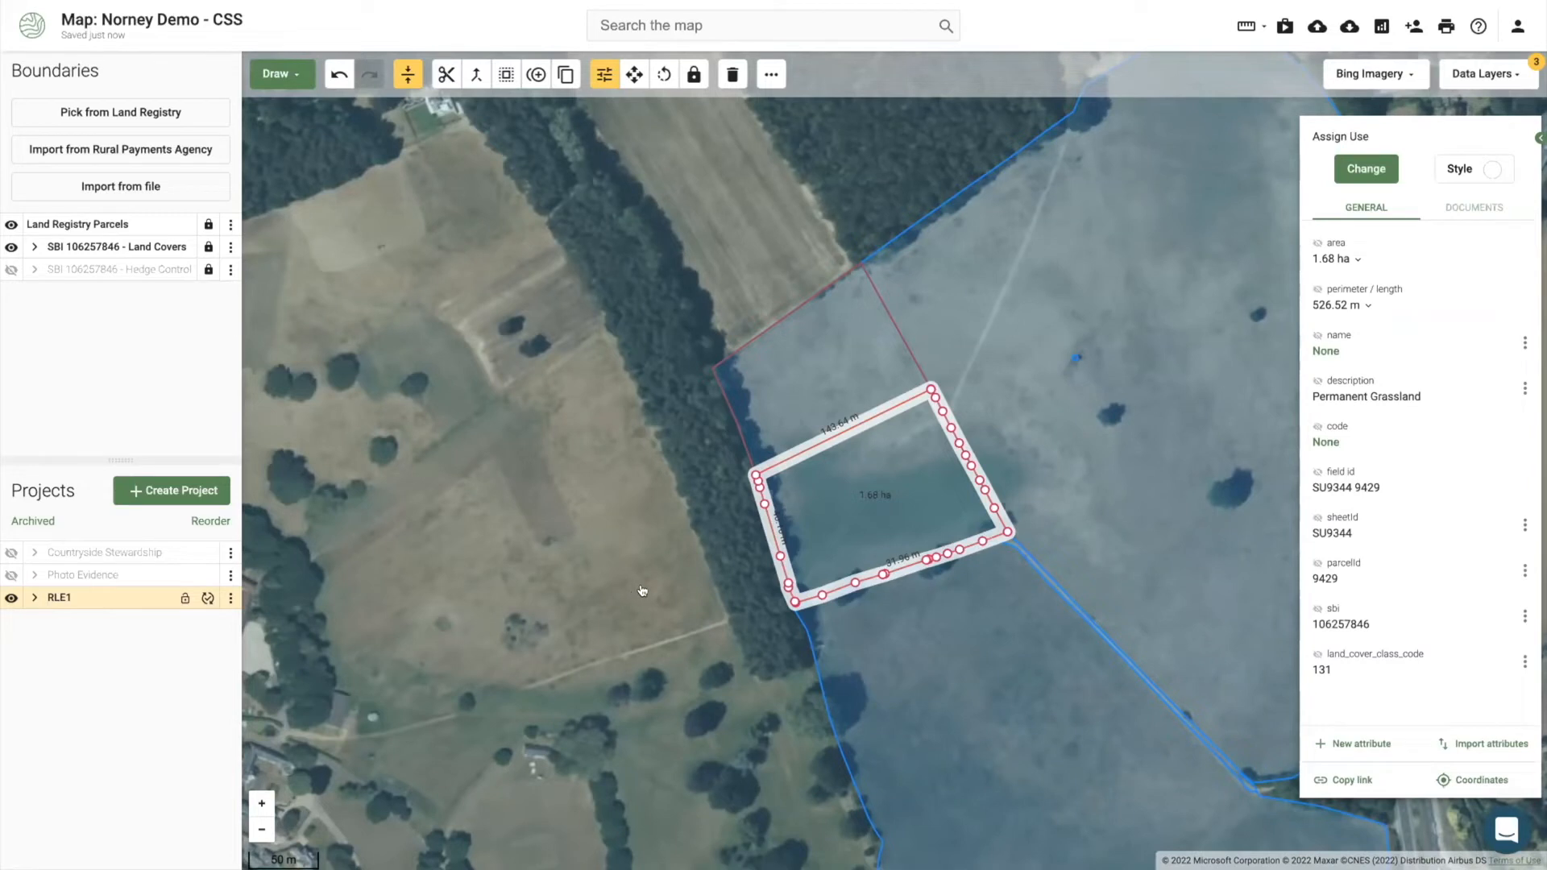
{"action": "left_click", "coordinate": [231, 598]}
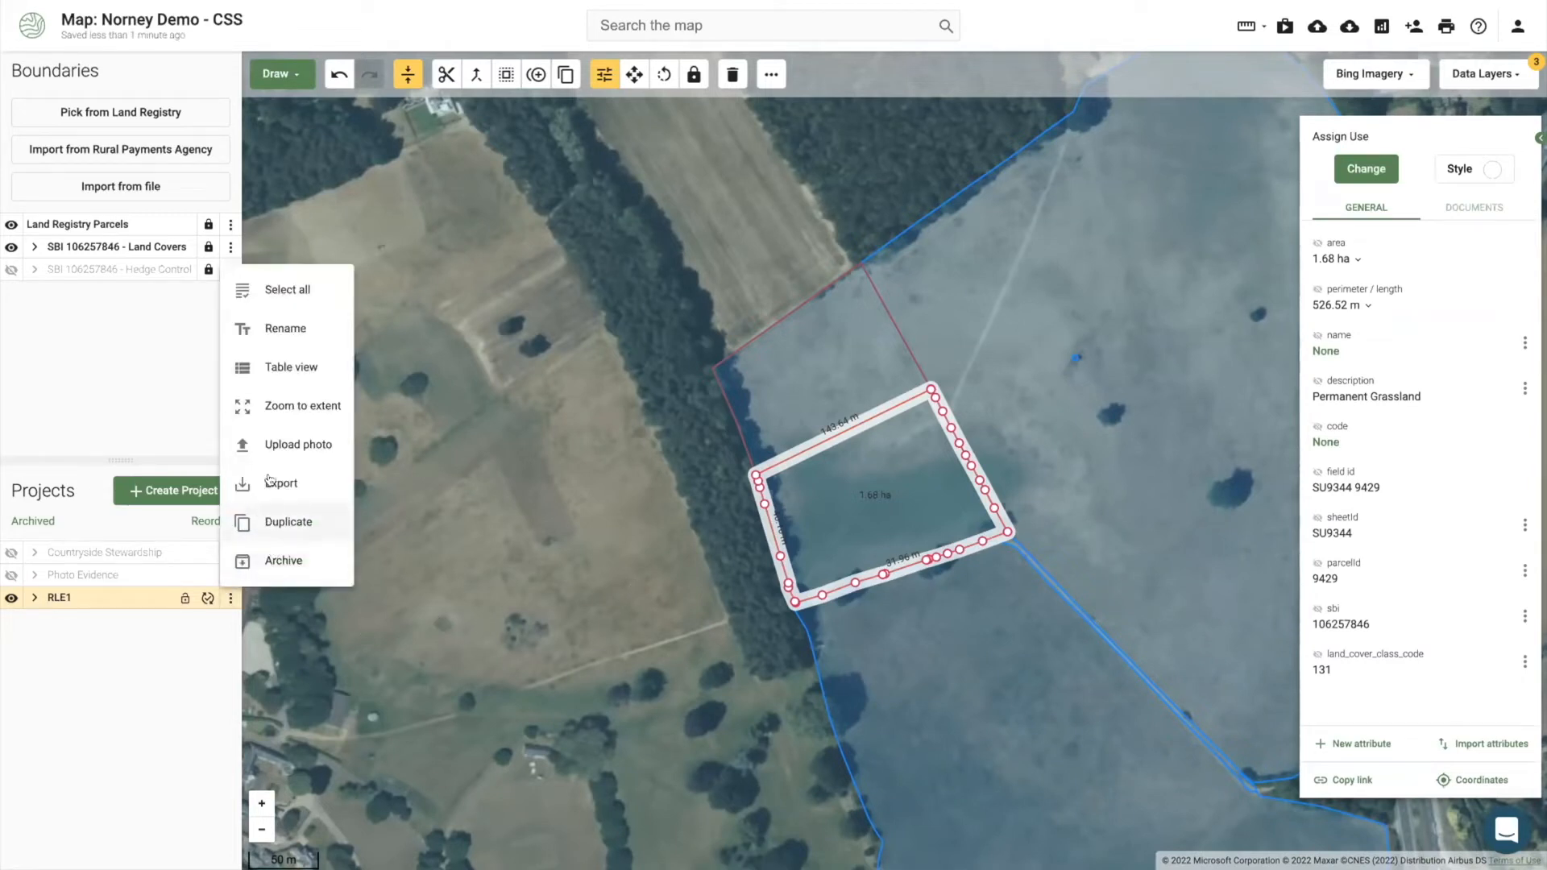
{"action": "left_click", "coordinate": [544, 535]}
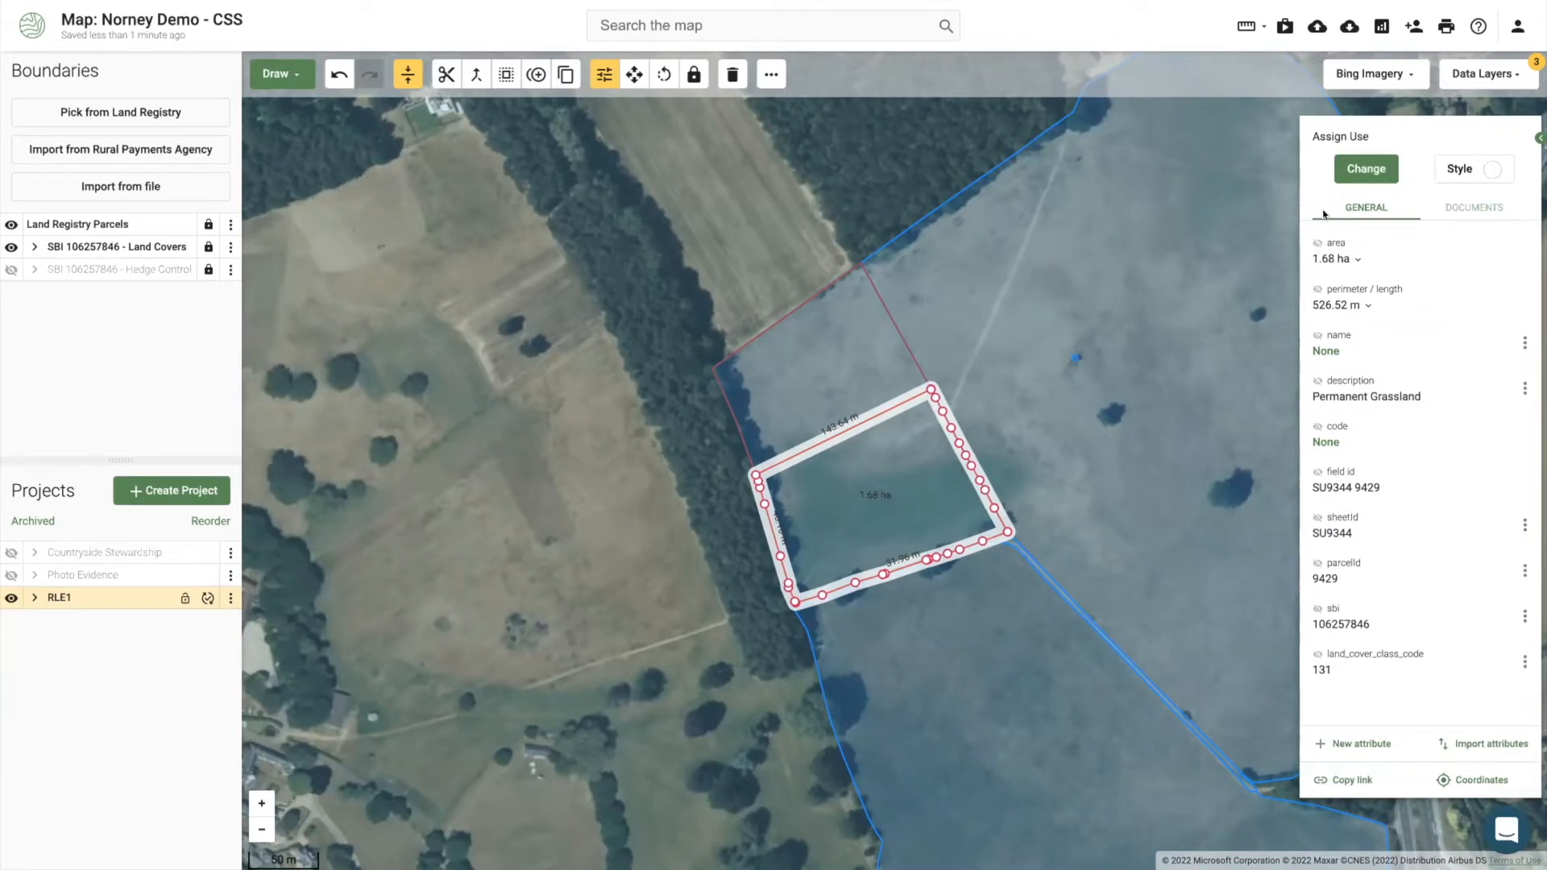
{"action": "left_click", "coordinate": [1336, 168]}
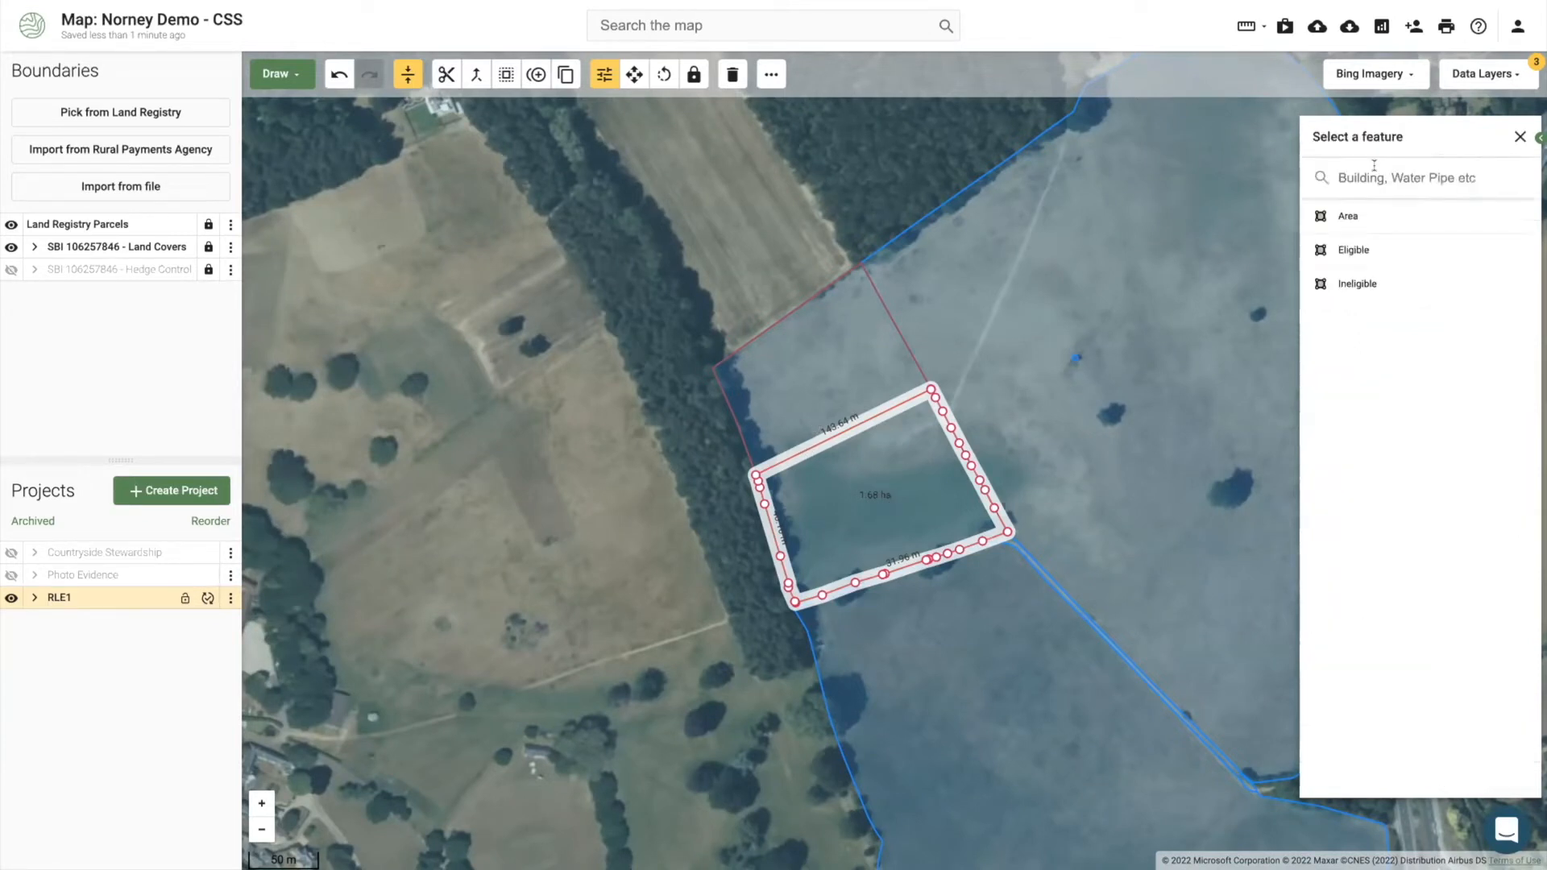
{"action": "left_click", "coordinate": [1350, 249]}
{"action": "left_click", "coordinate": [895, 365]}
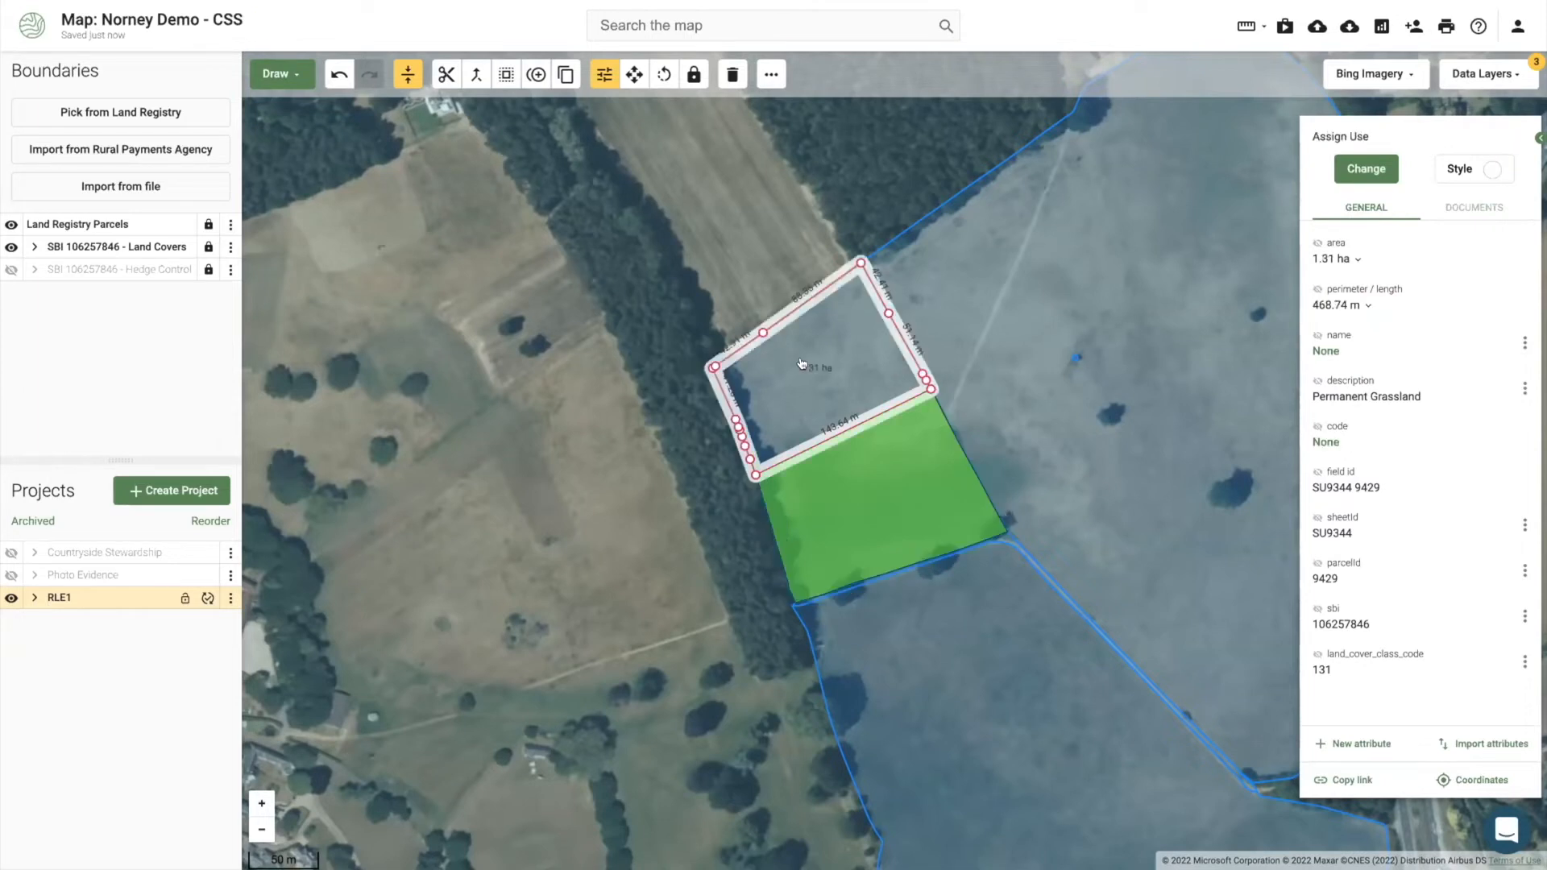
{"action": "left_click", "coordinate": [1338, 169]}
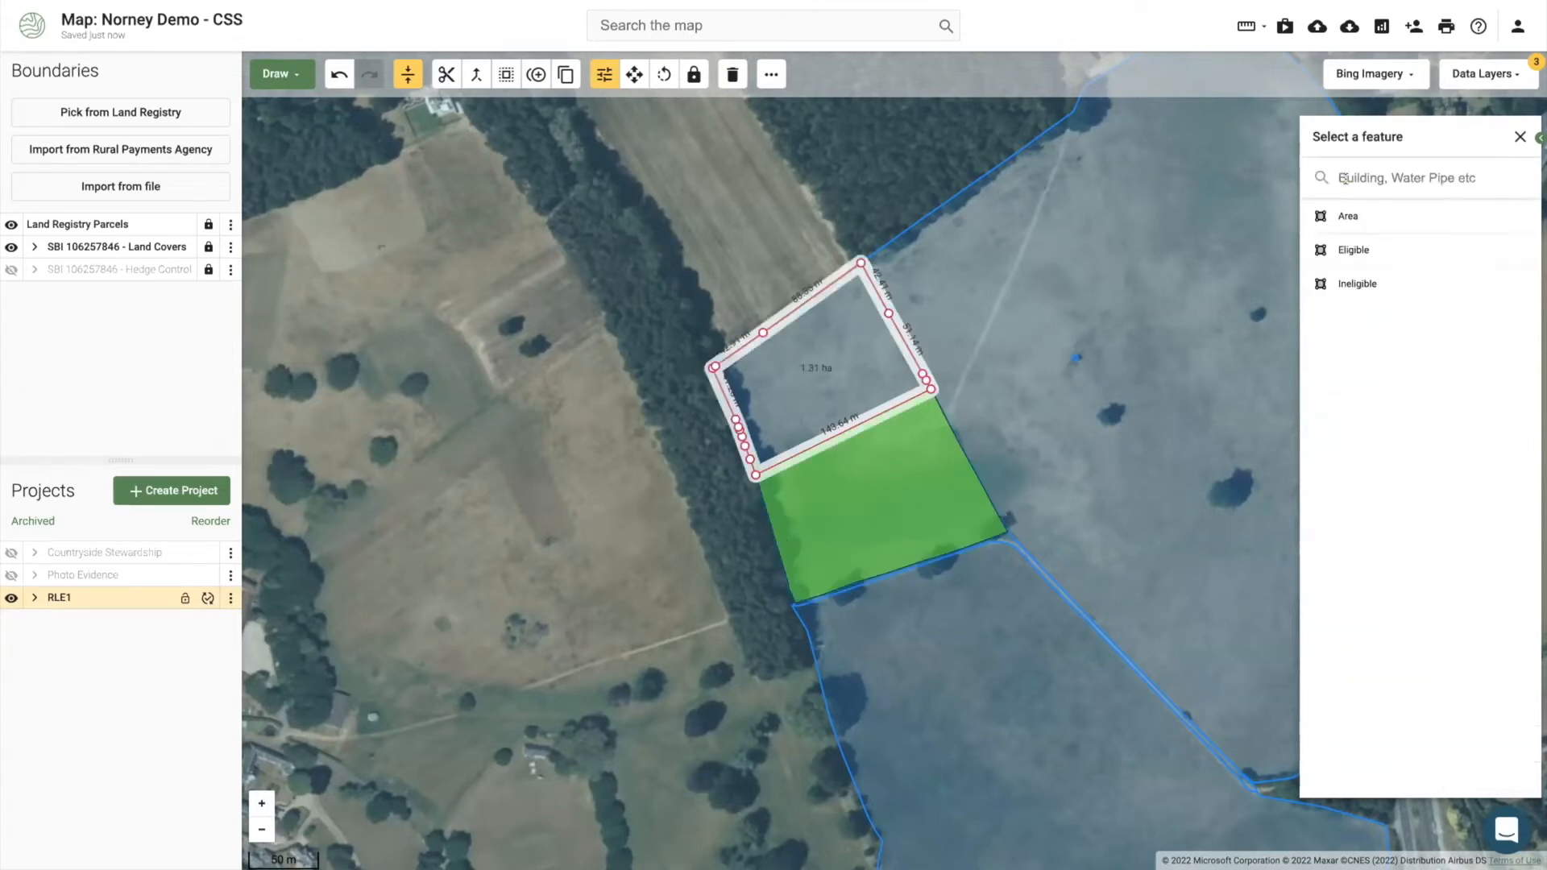
{"action": "left_click", "coordinate": [1346, 251]}
{"action": "left_click", "coordinate": [649, 411]}
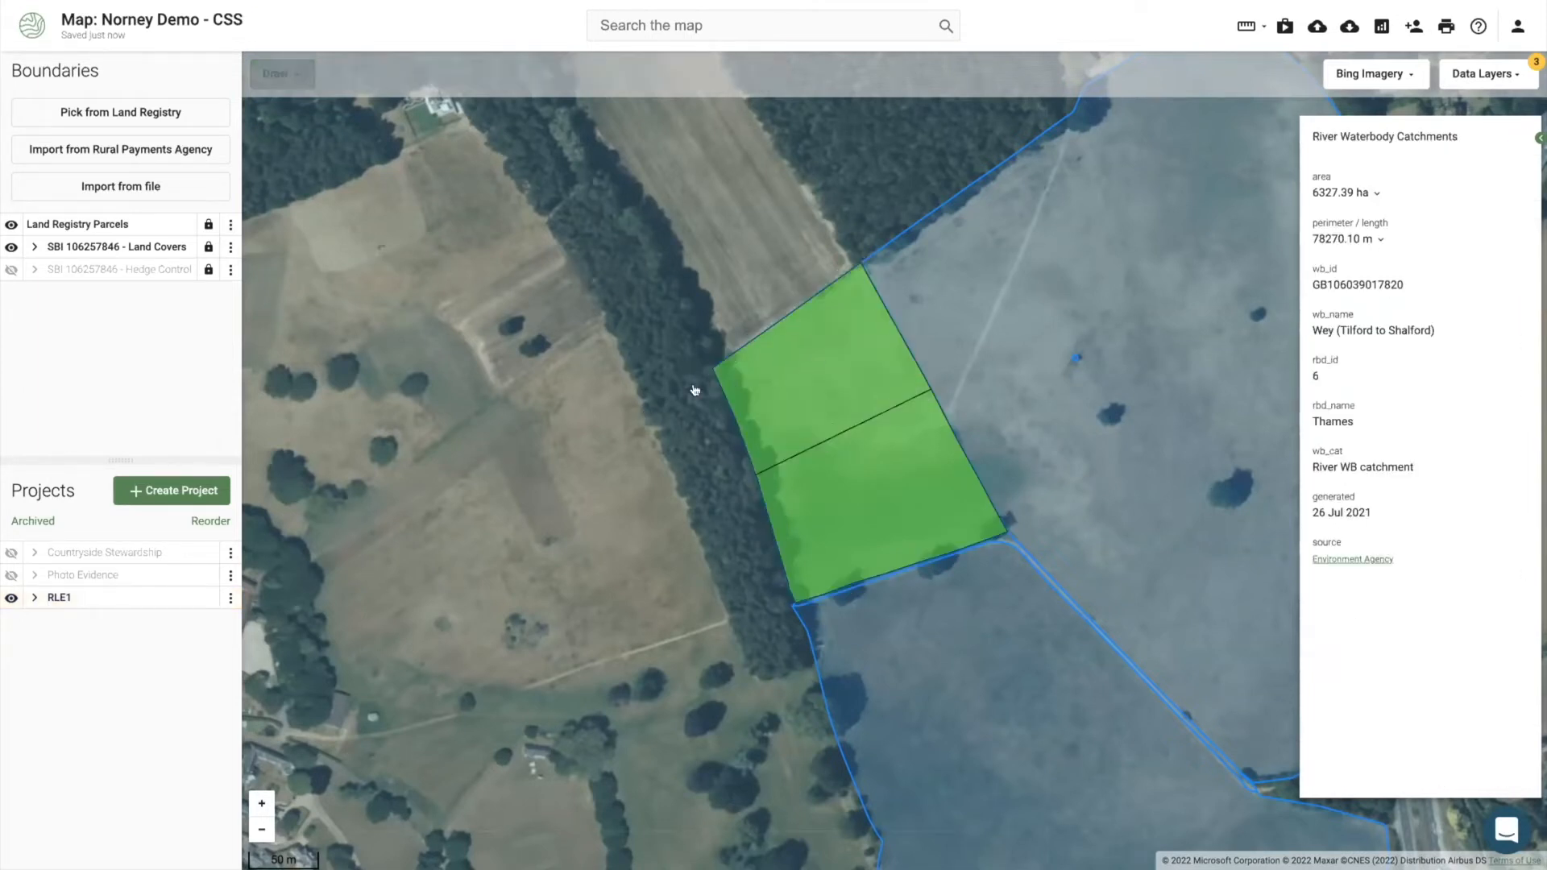
{"action": "left_click", "coordinate": [773, 391]}
{"action": "left_click", "coordinate": [339, 77]}
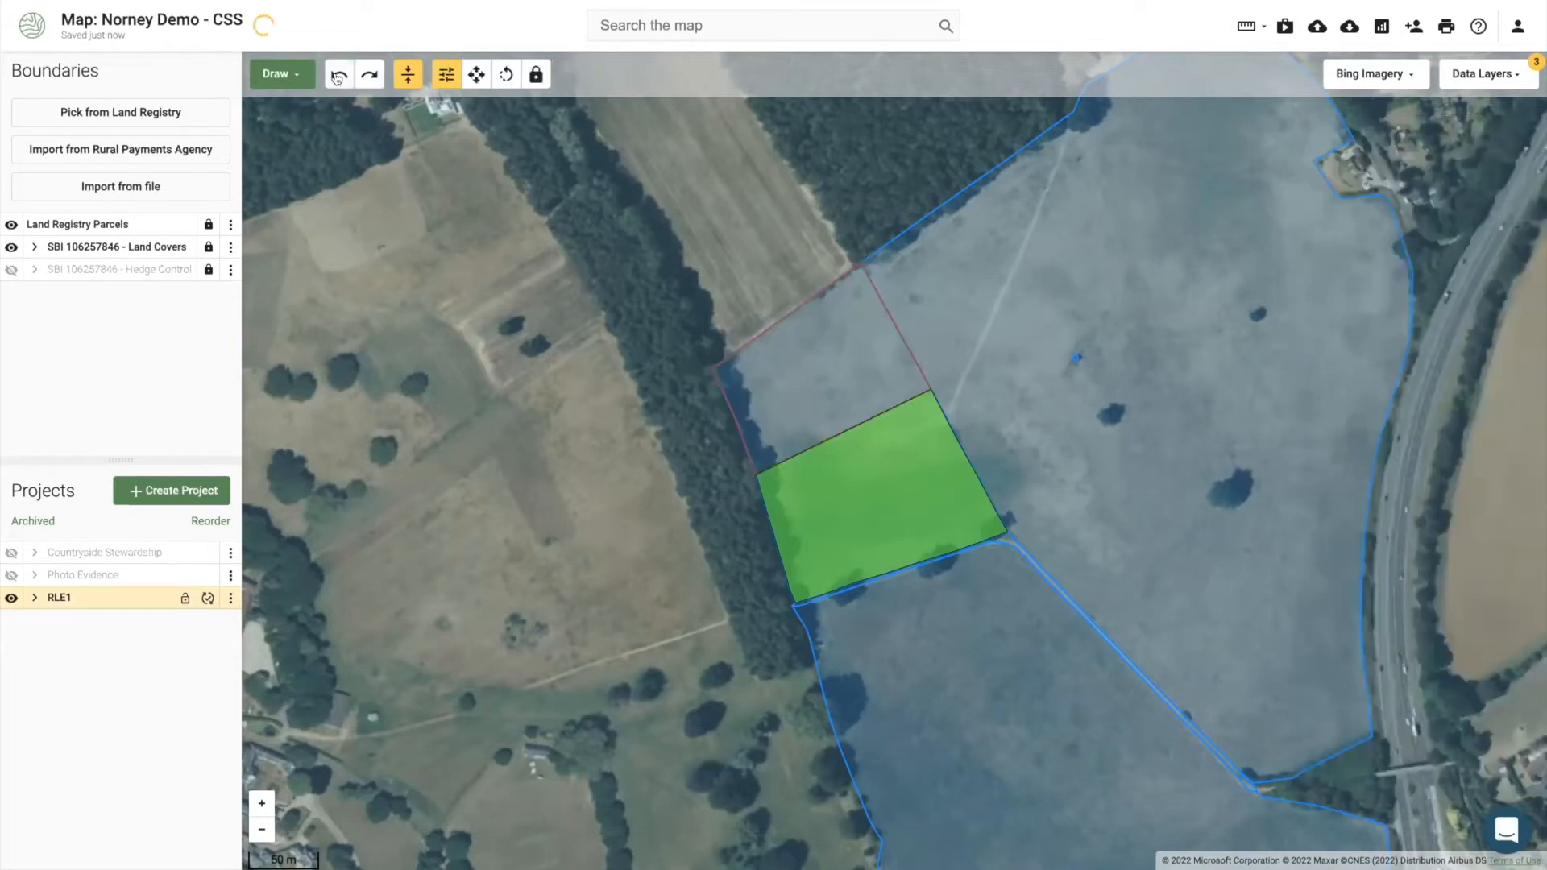
{"action": "left_click", "coordinate": [339, 77]}
Step: Draw a 145.64 m line along the split edge between the two field pieces
{"action": "left_click", "coordinate": [258, 79]}
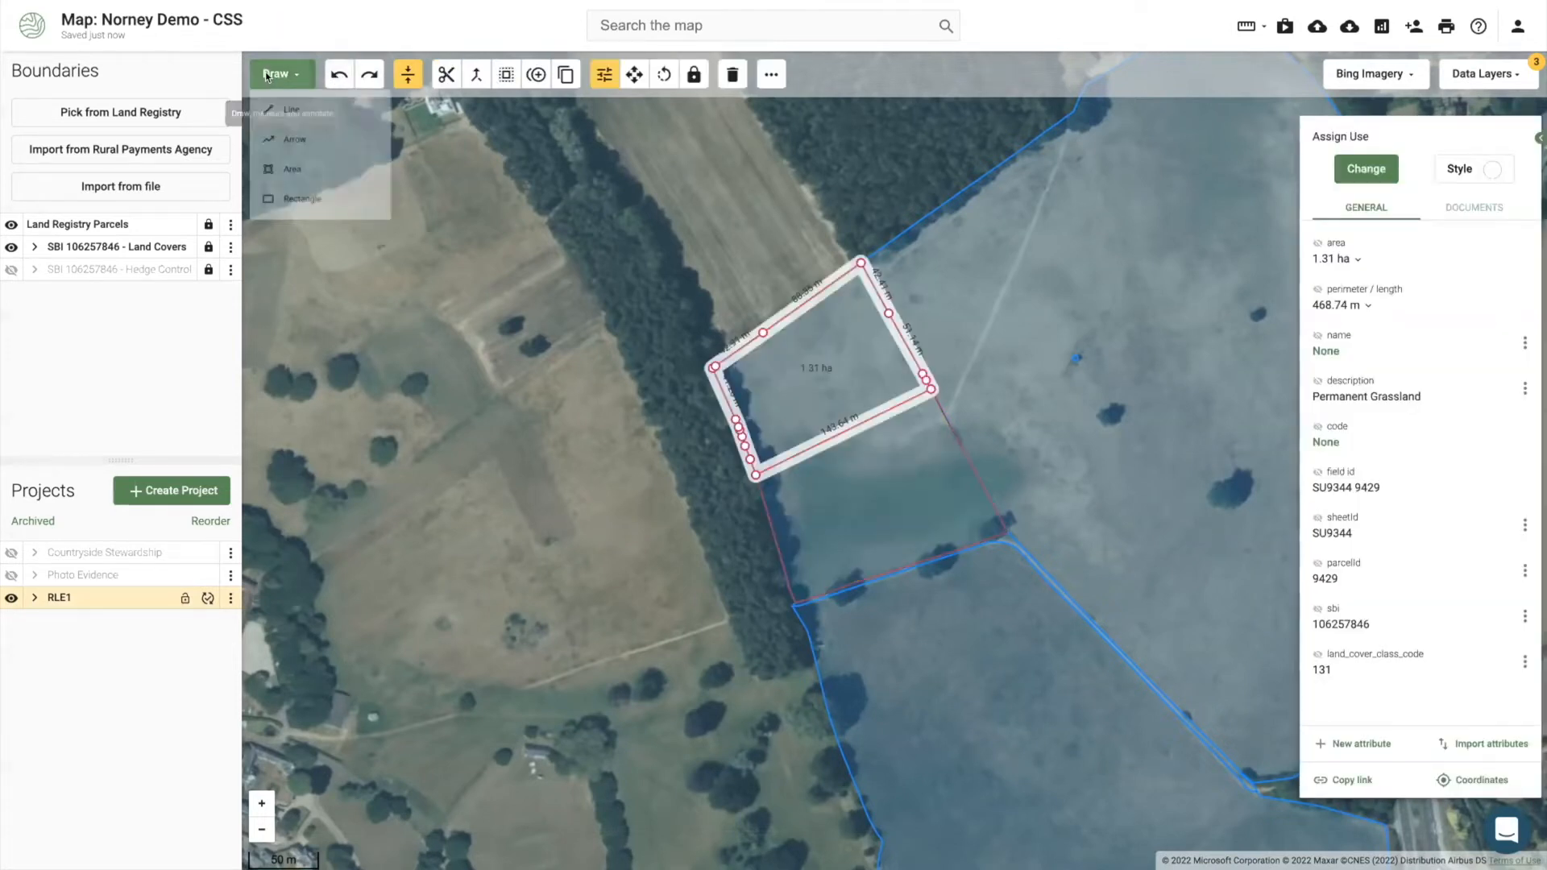
{"action": "left_click", "coordinate": [297, 119]}
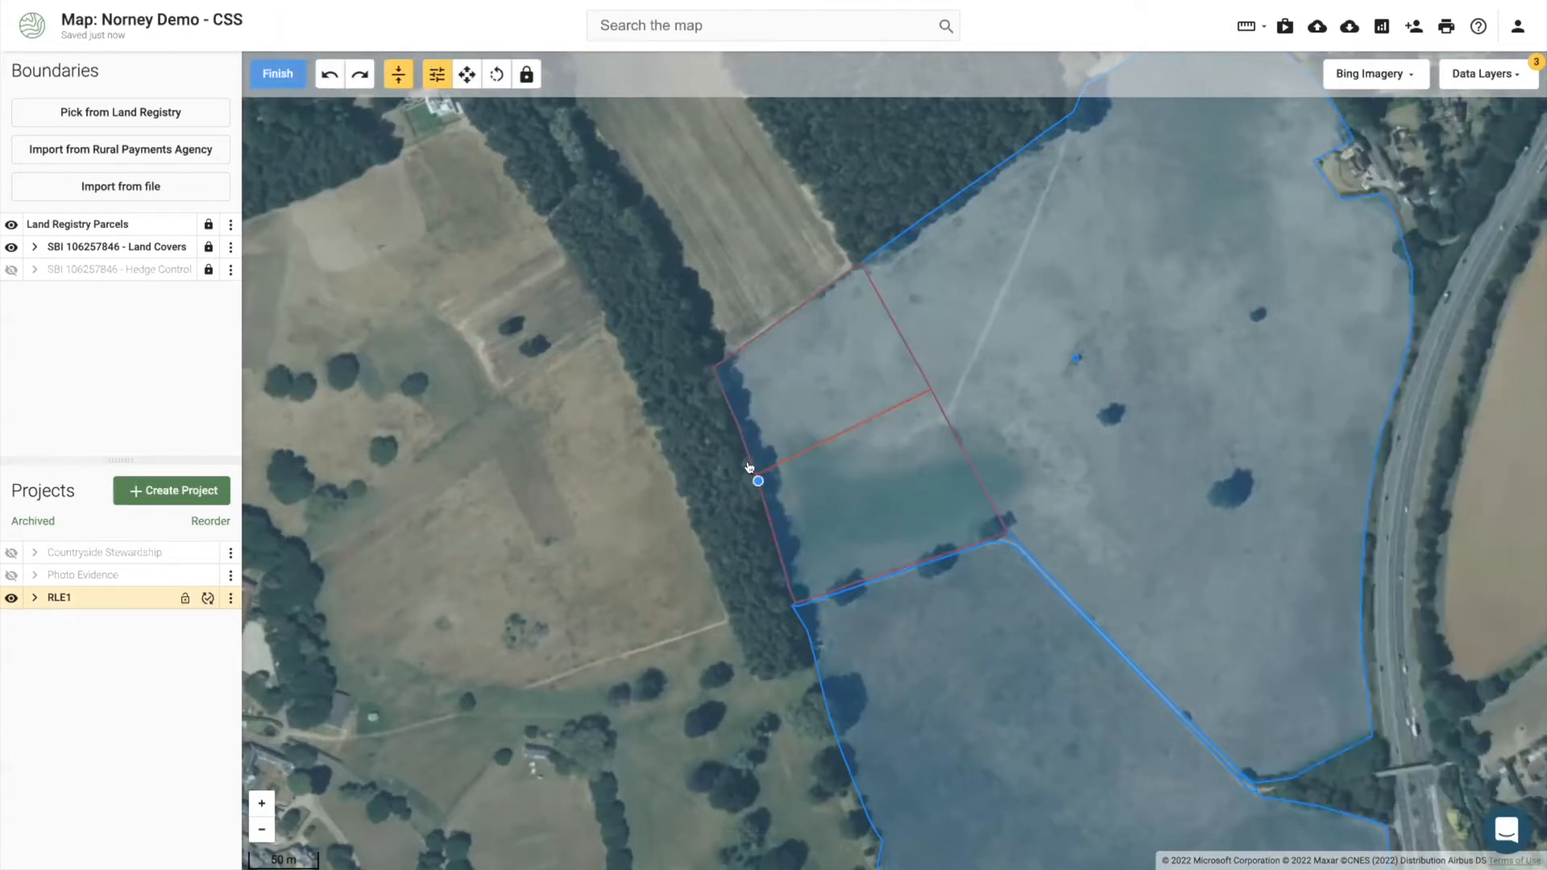
{"action": "left_click", "coordinate": [920, 389]}
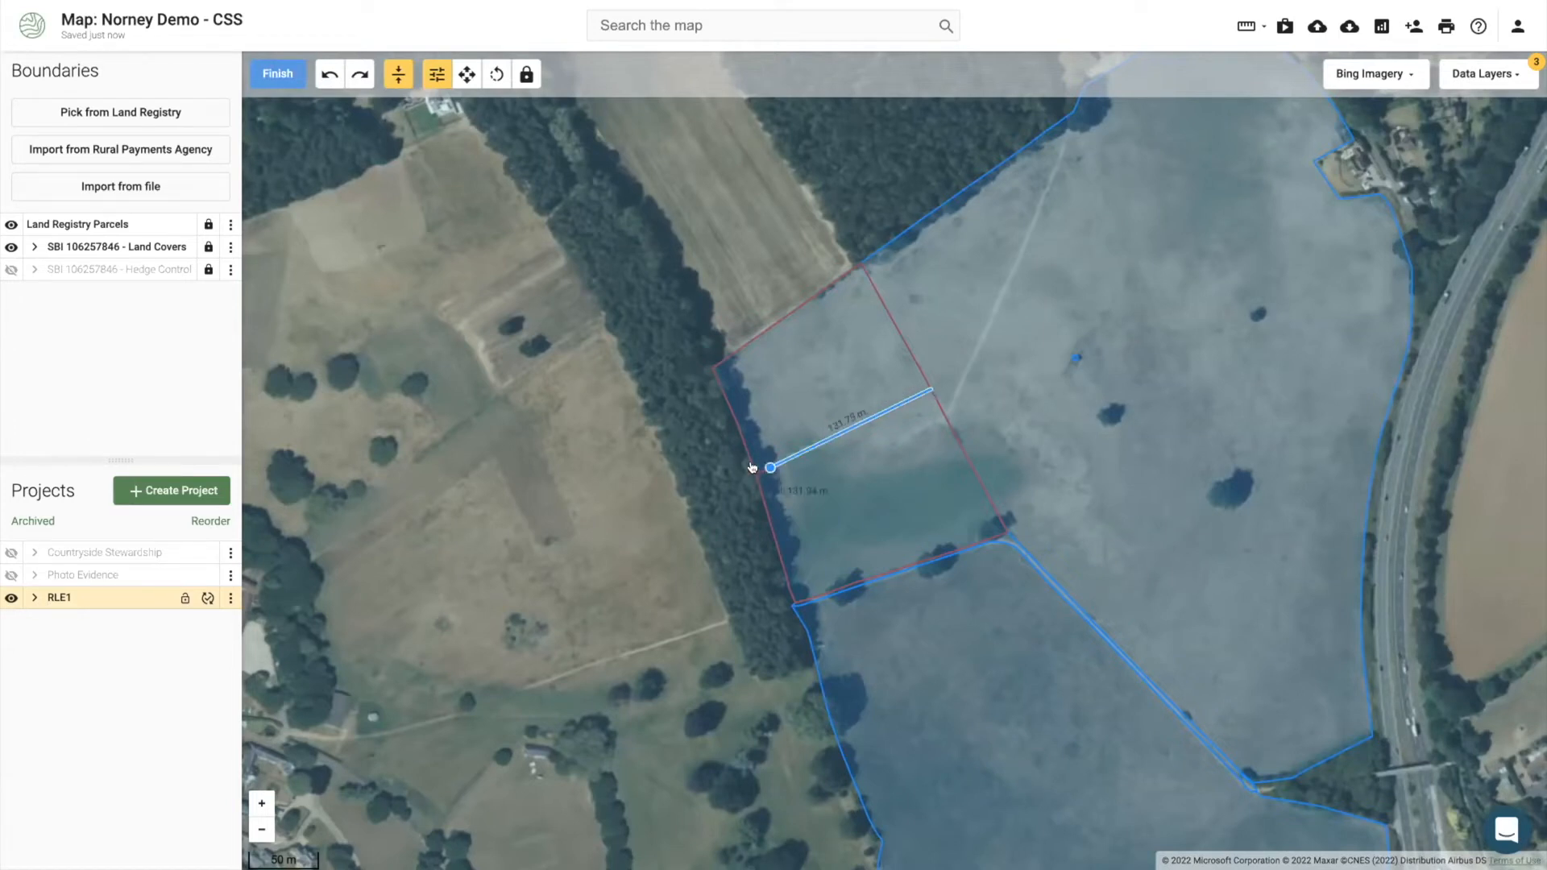
{"action": "left_click", "coordinate": [278, 73]}
Step: Style the boundary line light green with width 5
{"action": "left_click", "coordinate": [1442, 165]}
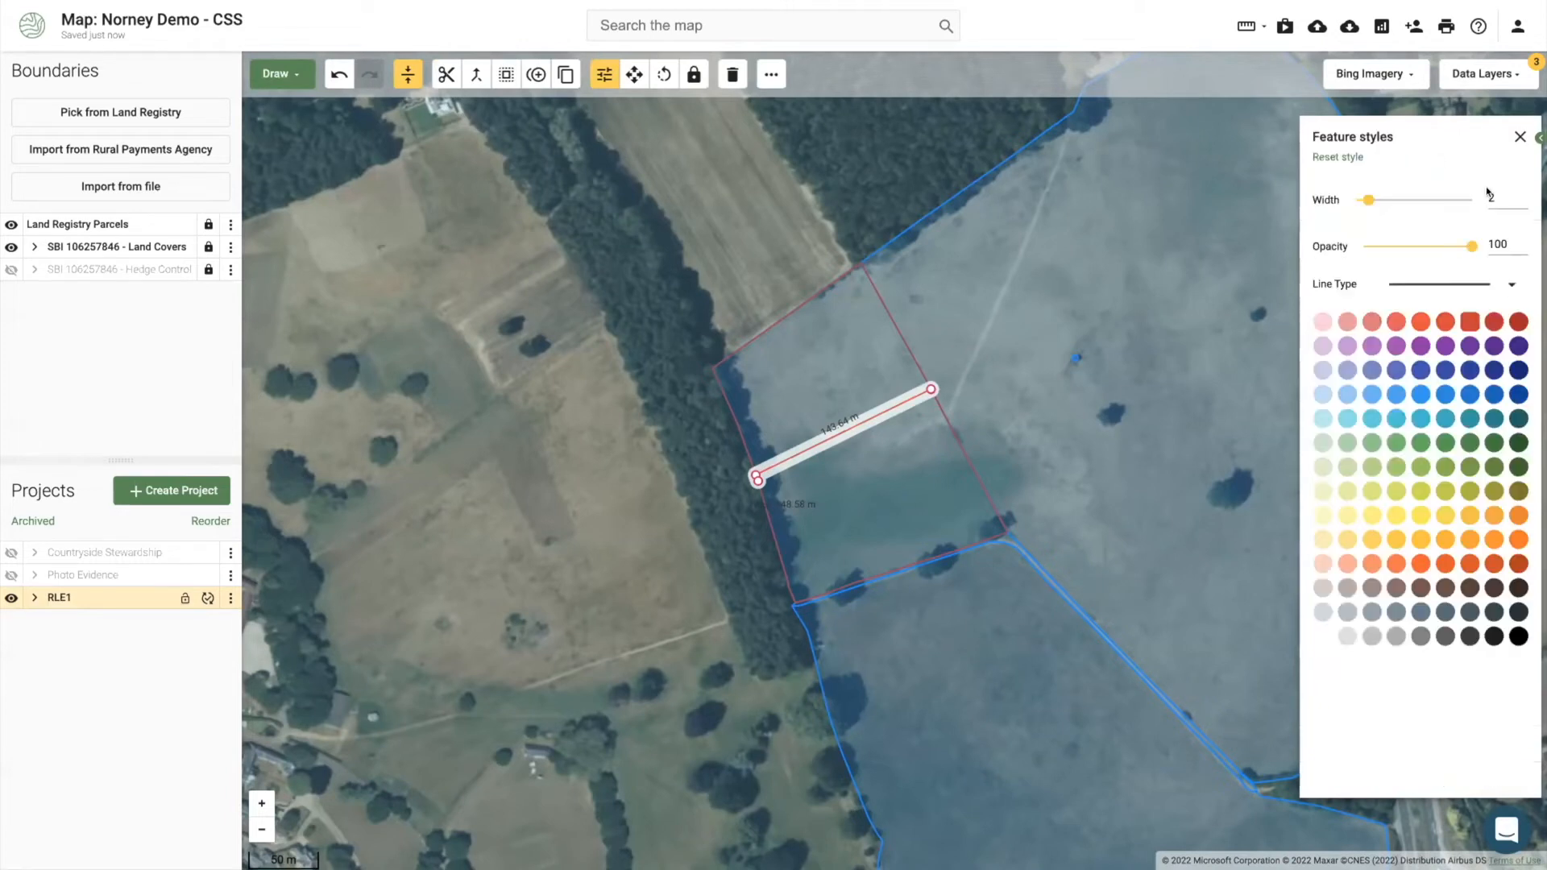
{"action": "left_click", "coordinate": [1446, 468]}
{"action": "left_click_drag", "start_coordinate": [1368, 200], "coordinate": [1400, 195]}
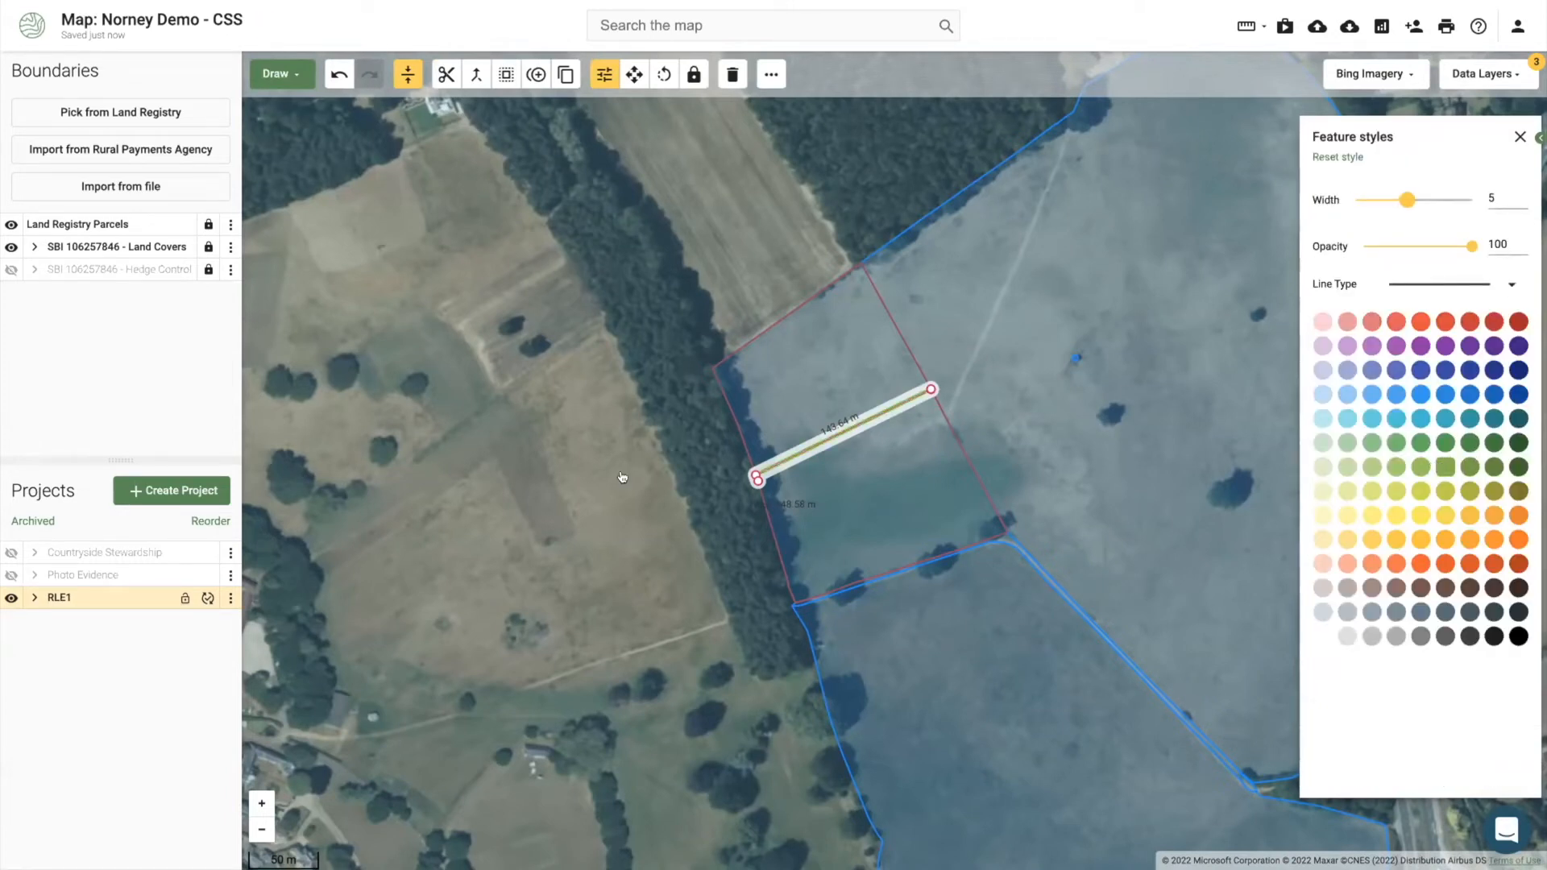
{"action": "left_click", "coordinate": [592, 493]}
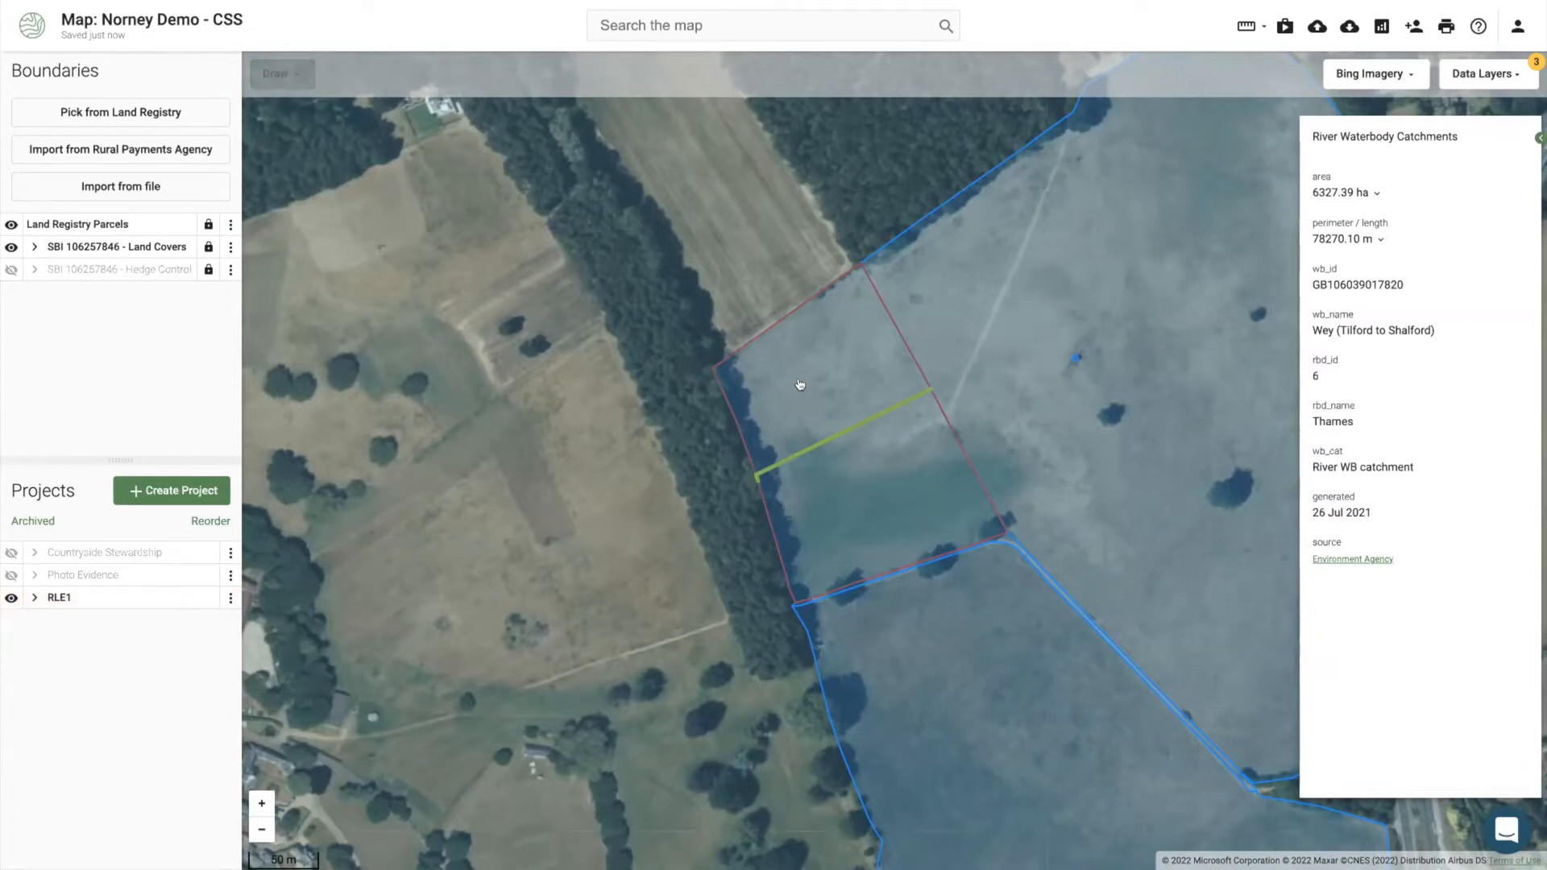
{"action": "left_click", "coordinate": [771, 411]}
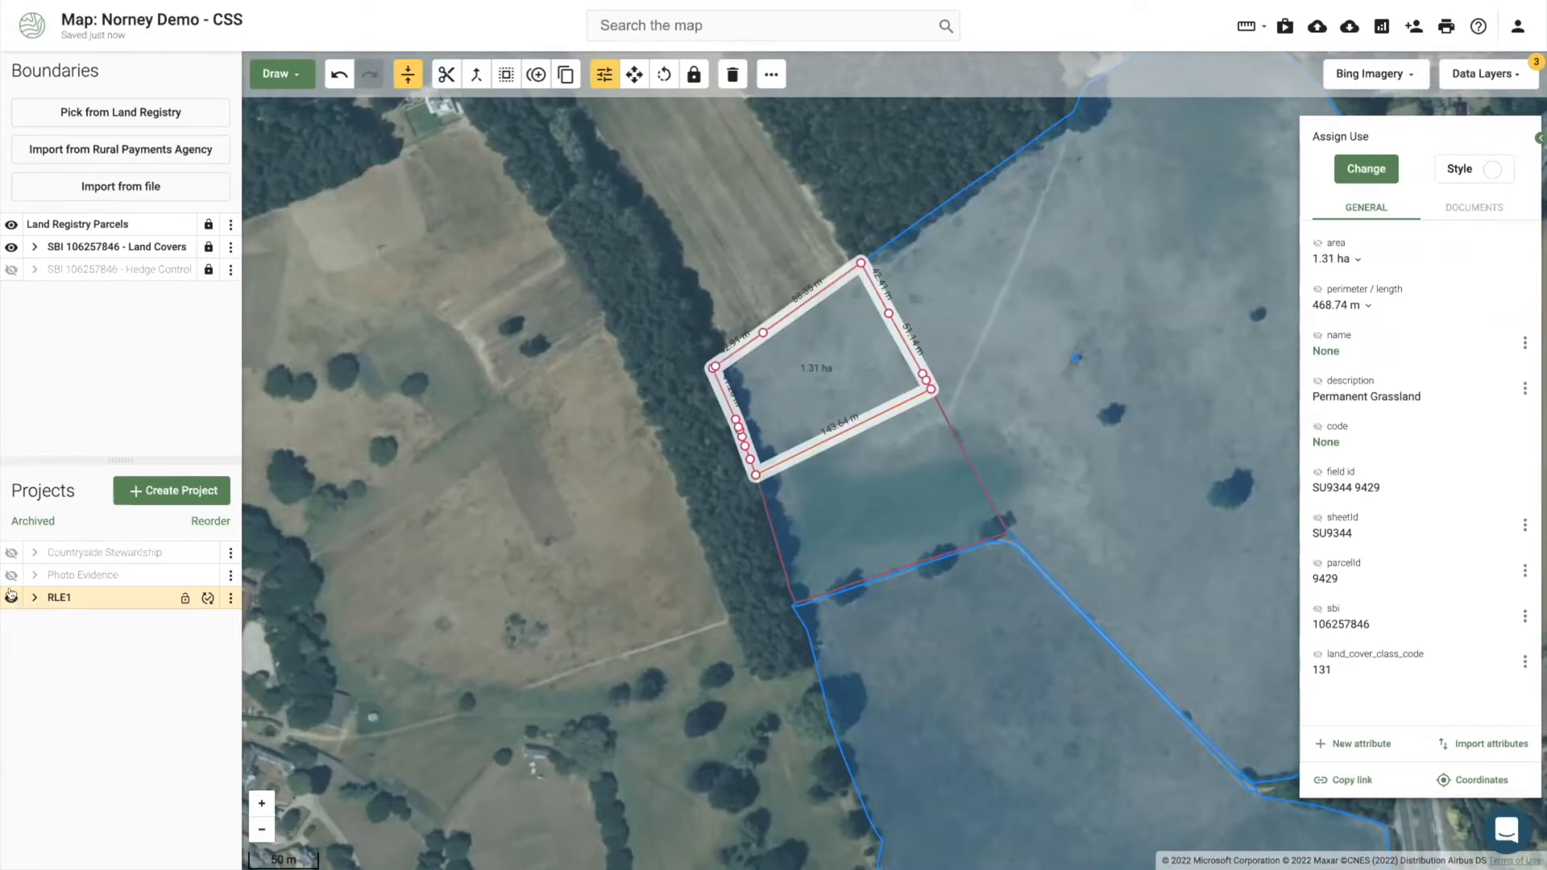
Step: Inspect the upper 1.31 ha and lower 1.68 ha RLE1 pieces and parcelId 9429
{"action": "left_click", "coordinate": [826, 520]}
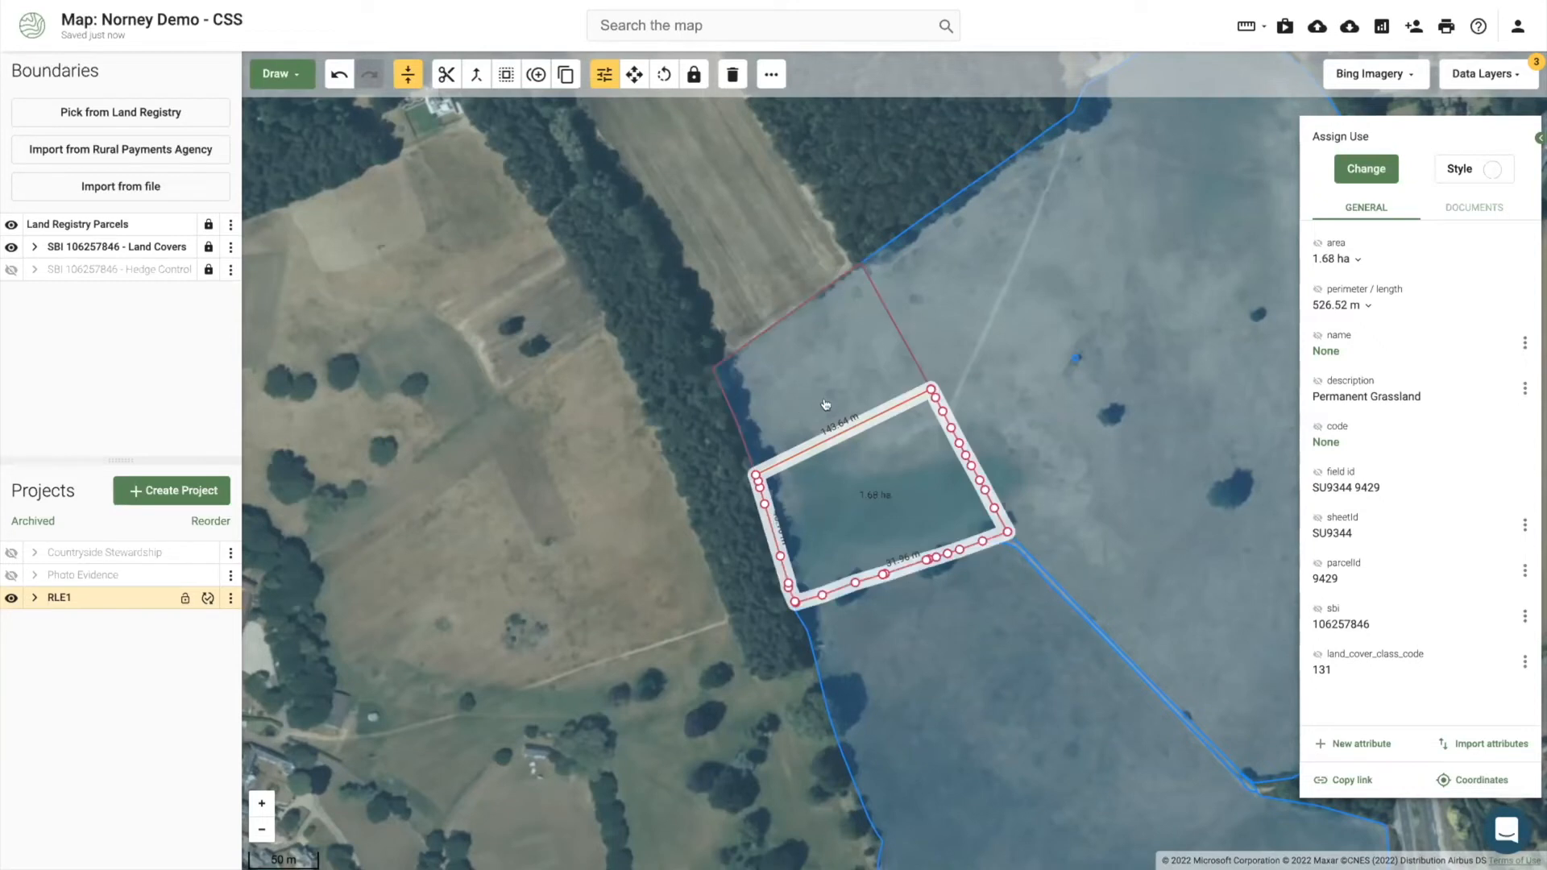
{"action": "left_click", "coordinate": [846, 364]}
{"action": "double_click", "coordinate": [1326, 577]}
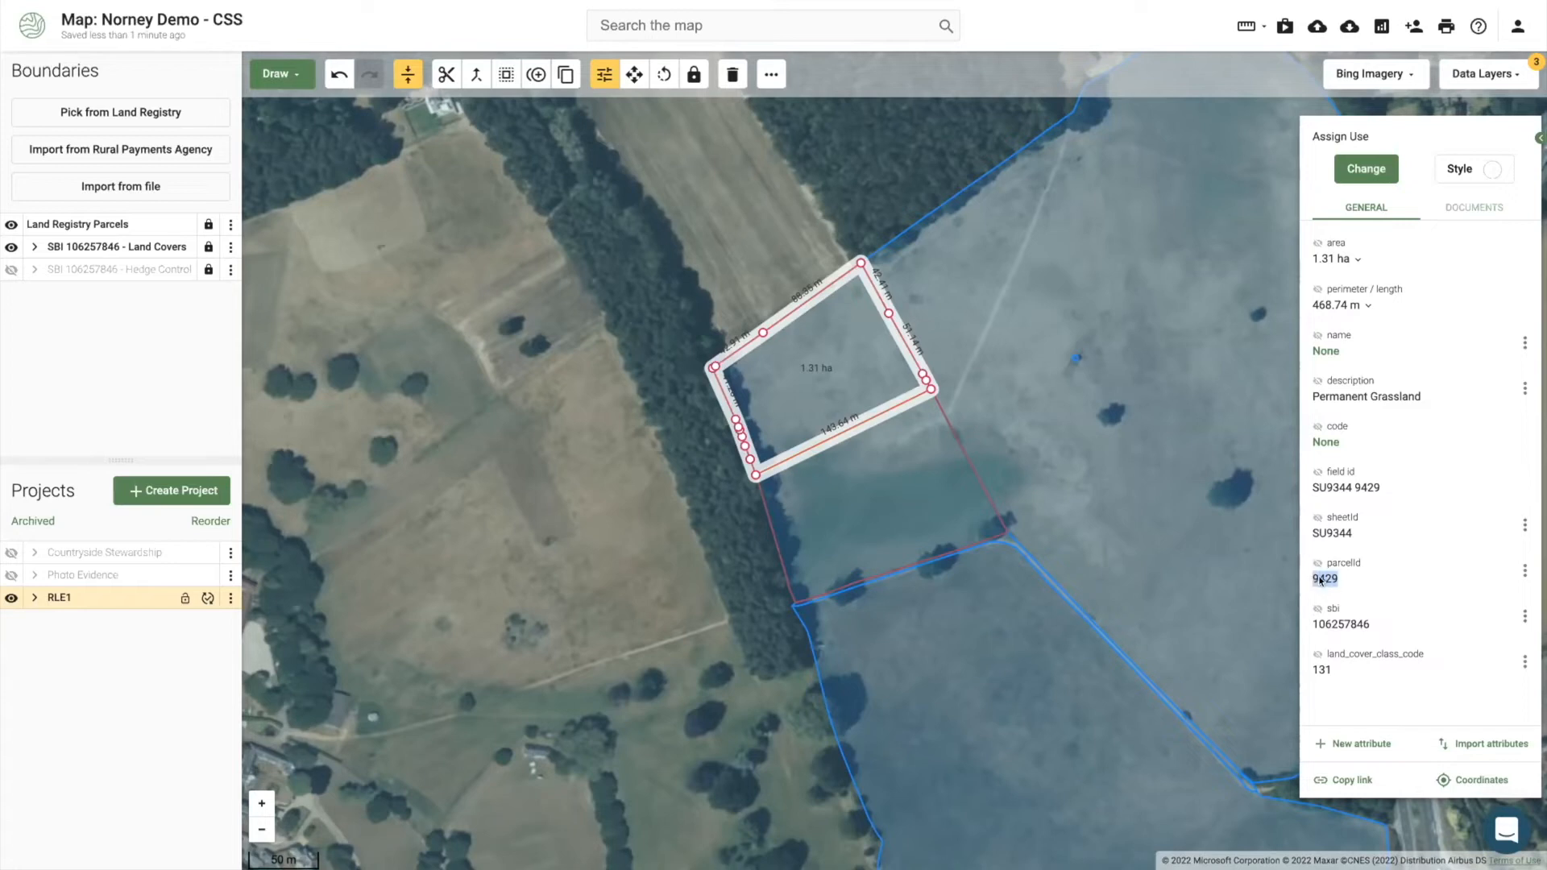
{"action": "left_click", "coordinate": [891, 464]}
{"action": "left_click", "coordinate": [838, 400]}
{"action": "left_click", "coordinate": [890, 490]}
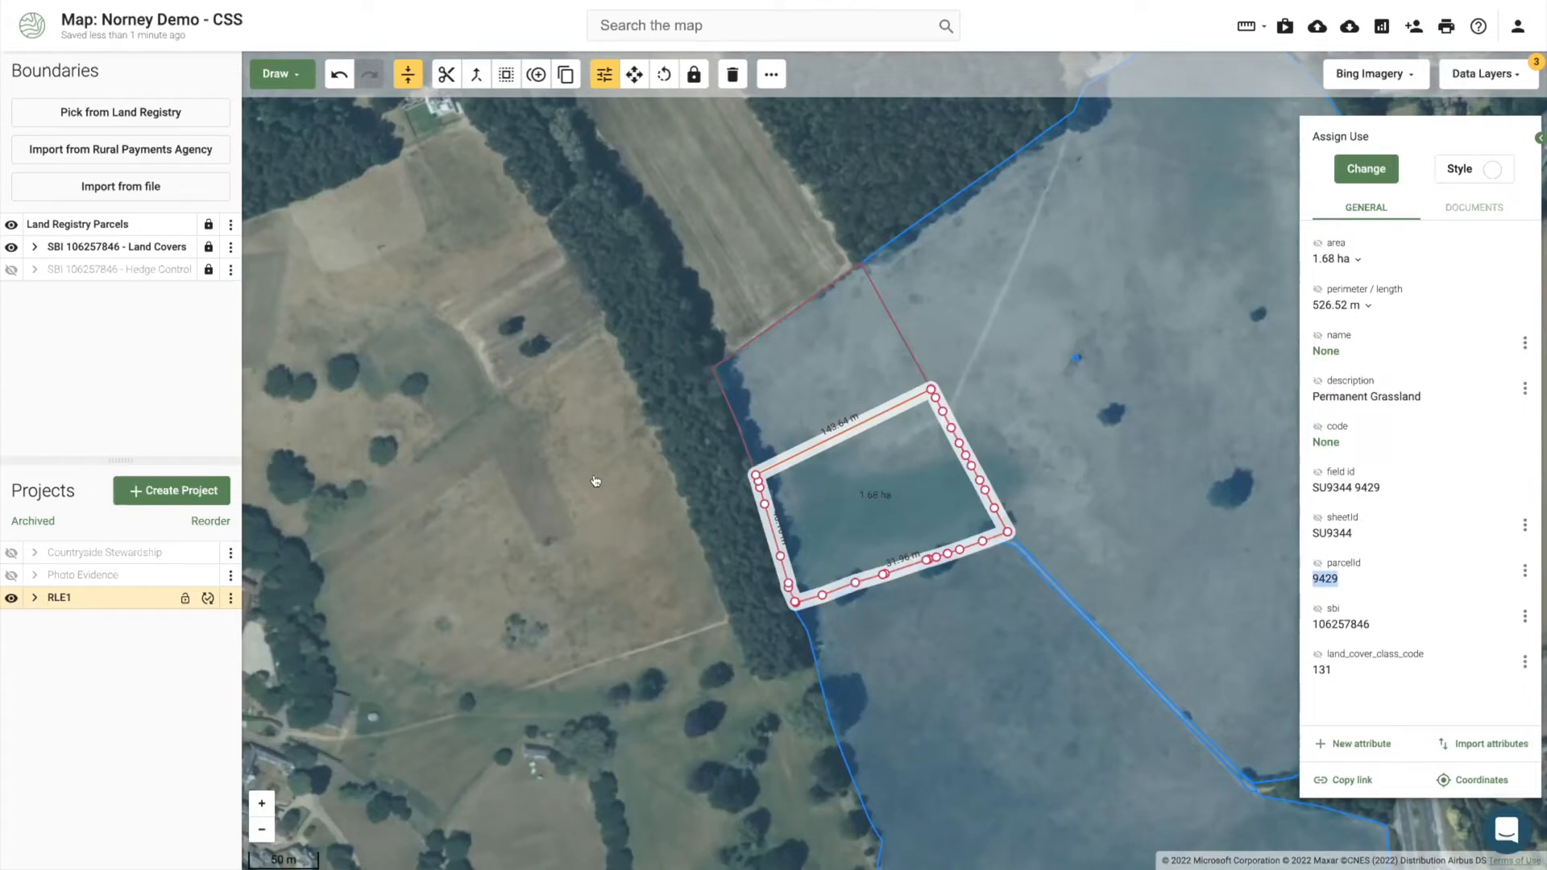
Step: Hide RLE1, show Countryside Stewardship again, and select the 2.99 ha grassland field
{"action": "left_click", "coordinate": [35, 597]}
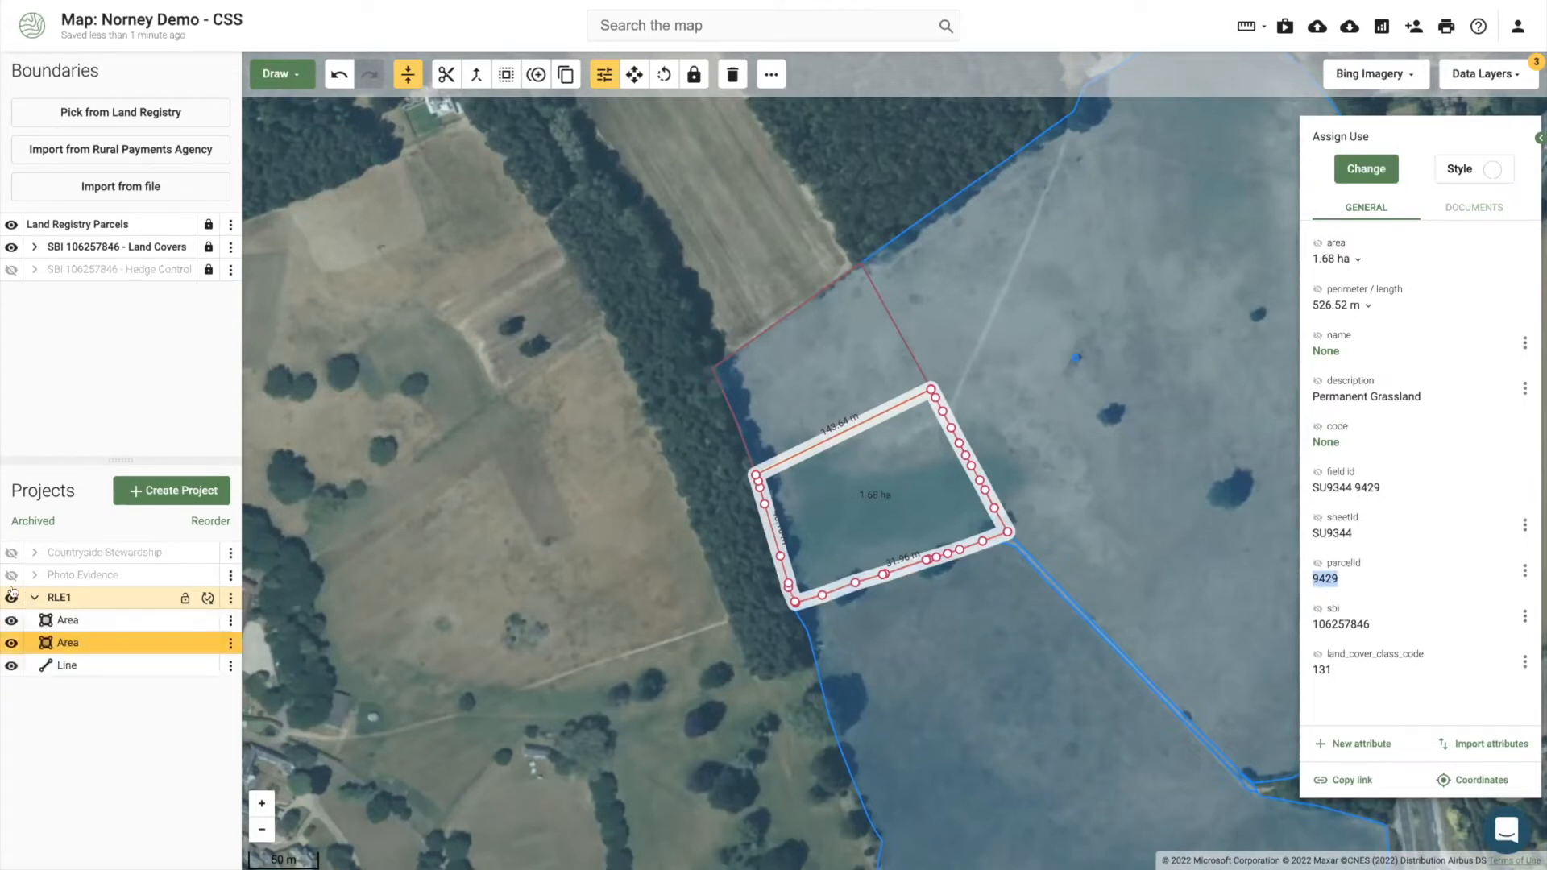
{"action": "left_click", "coordinate": [12, 597]}
{"action": "left_click", "coordinate": [11, 550]}
{"action": "left_click", "coordinate": [825, 466]}
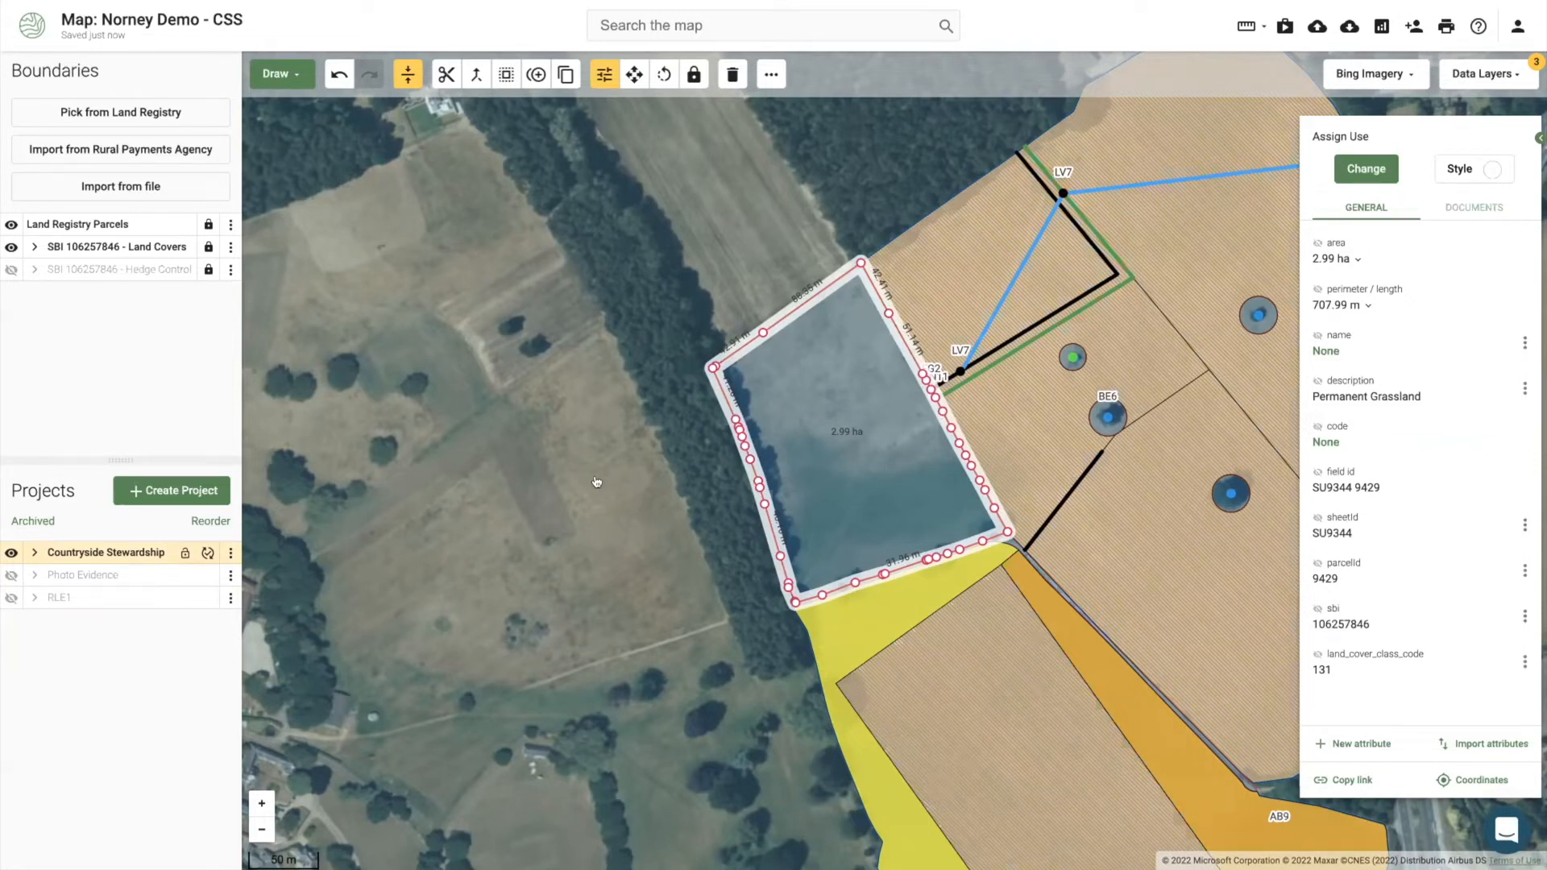
Step: Turn on the Photo Evidence layer and compare the 4.47 ha GS2 field with the 7.20 ha GS4 field
{"action": "left_click_drag", "start_coordinate": [590, 514], "coordinate": [479, 508]}
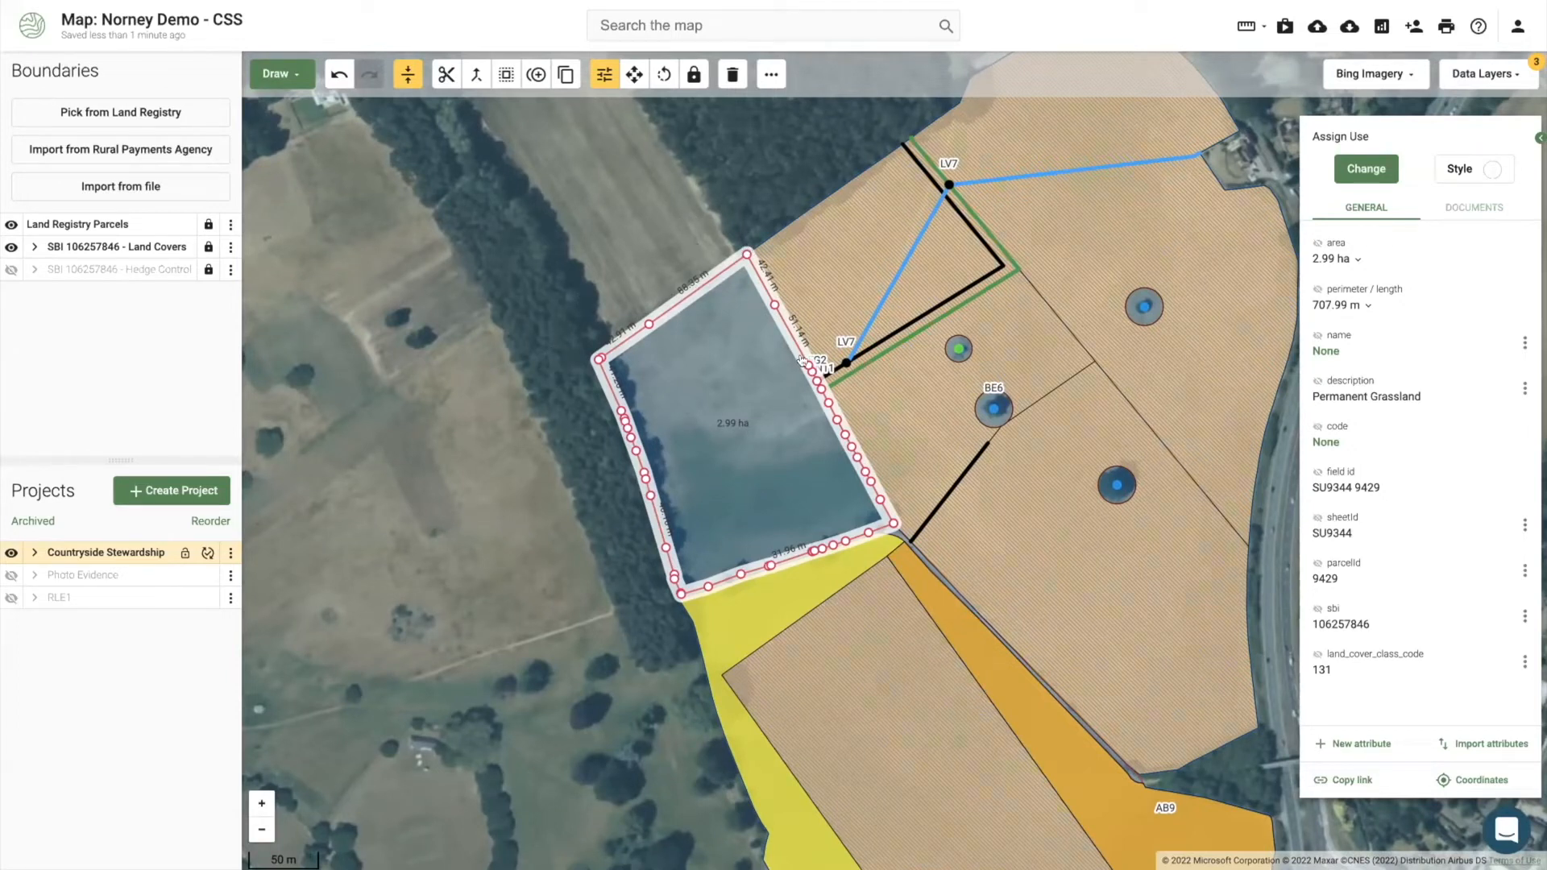
{"action": "left_click_drag", "start_coordinate": [469, 484], "coordinate": [407, 409]}
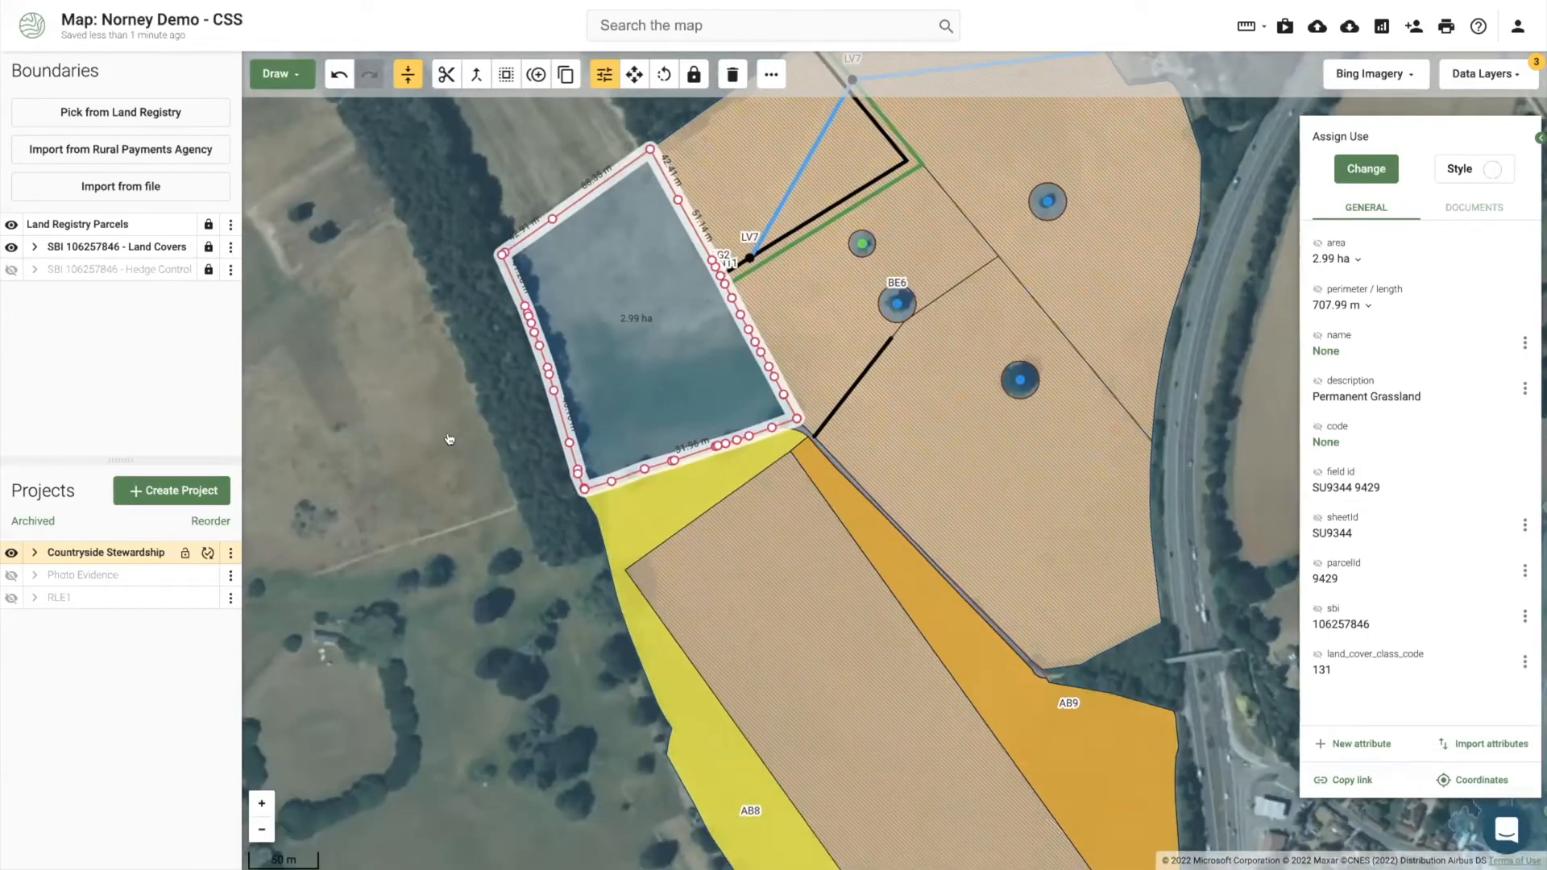
{"action": "left_click", "coordinate": [914, 437]}
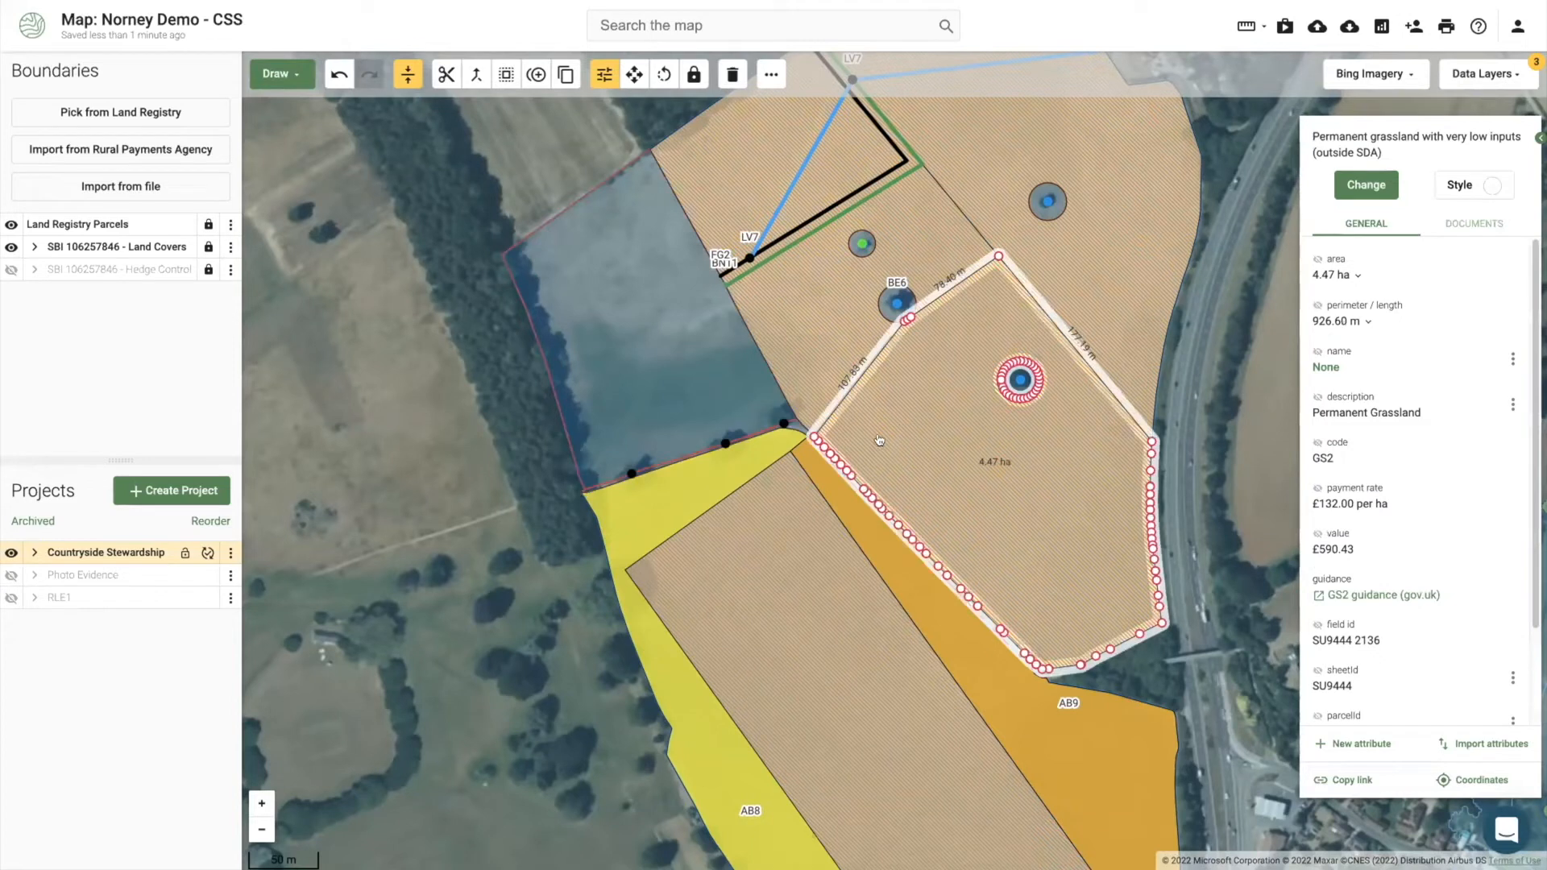
{"action": "left_click", "coordinate": [11, 573]}
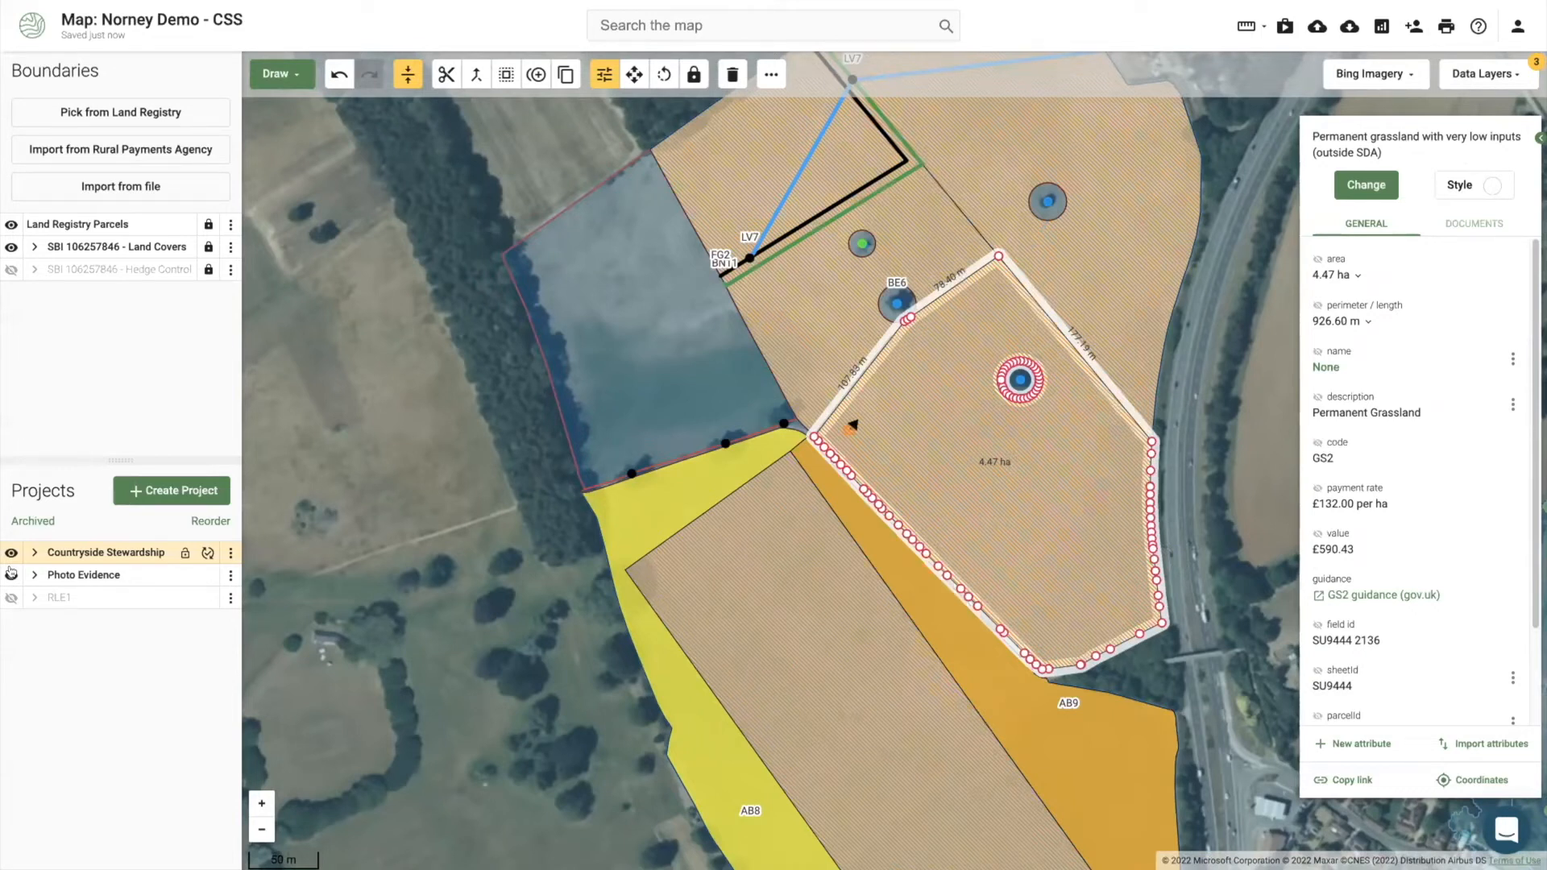
{"action": "left_click", "coordinate": [767, 666]}
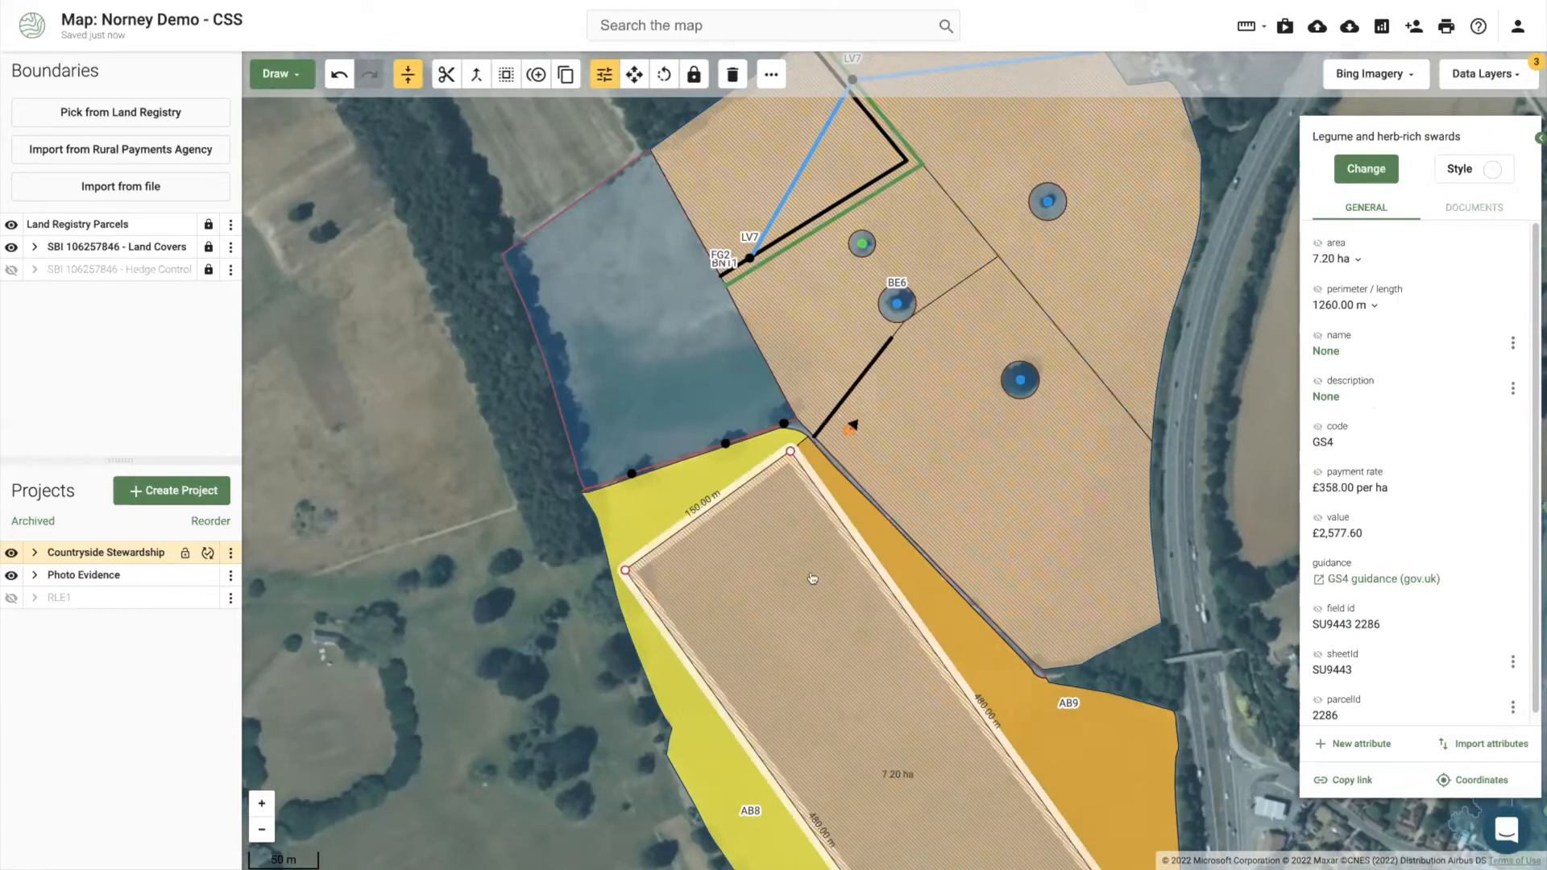
{"action": "left_click", "coordinate": [927, 440]}
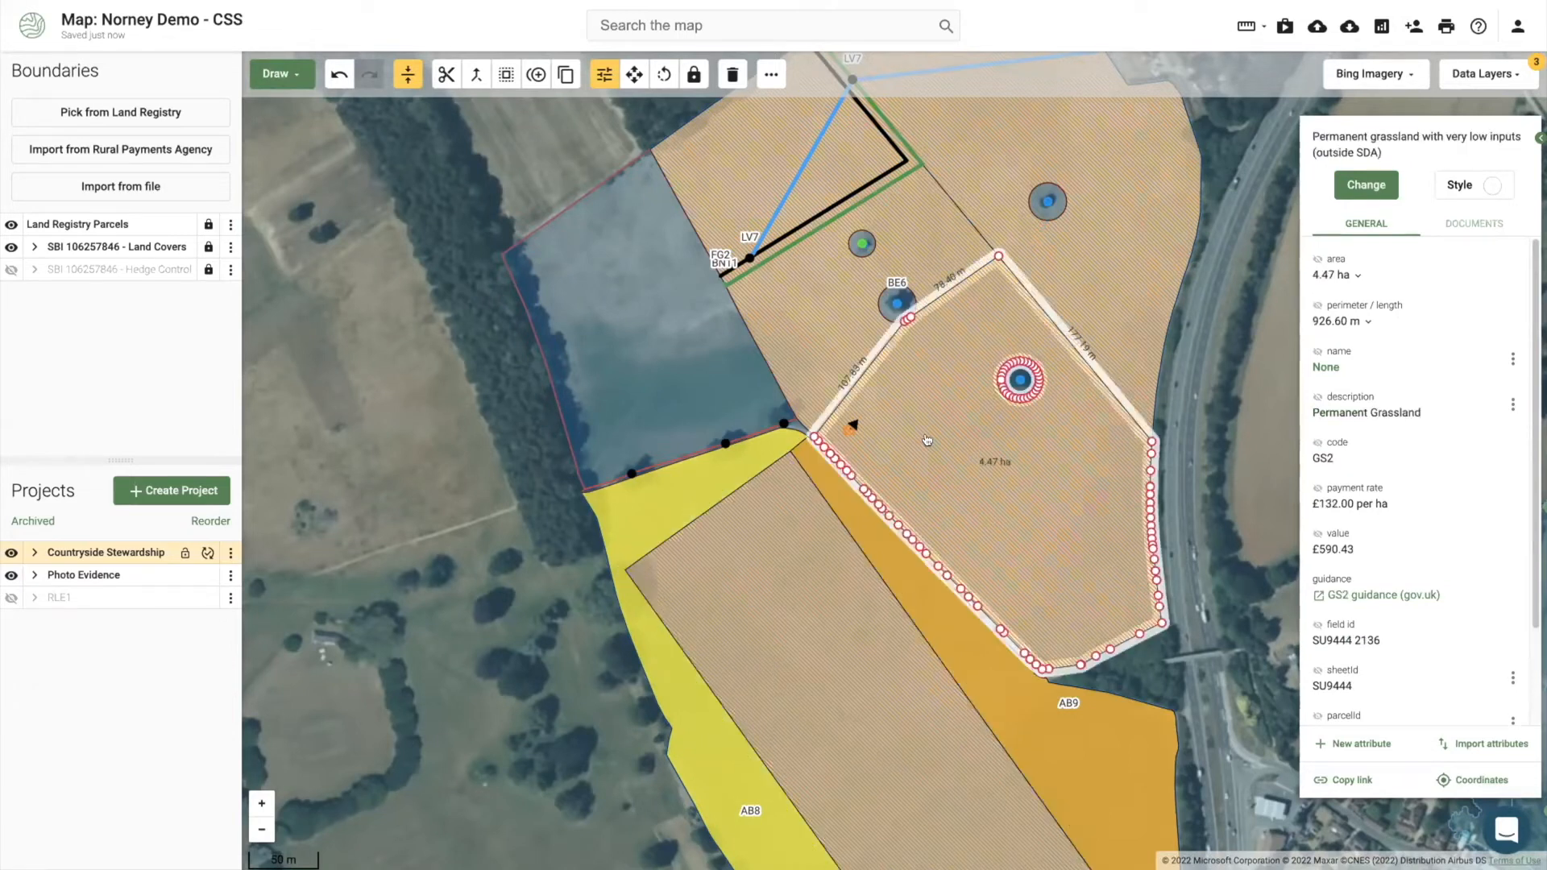
{"action": "left_click_drag", "start_coordinate": [957, 462], "coordinate": [855, 429]}
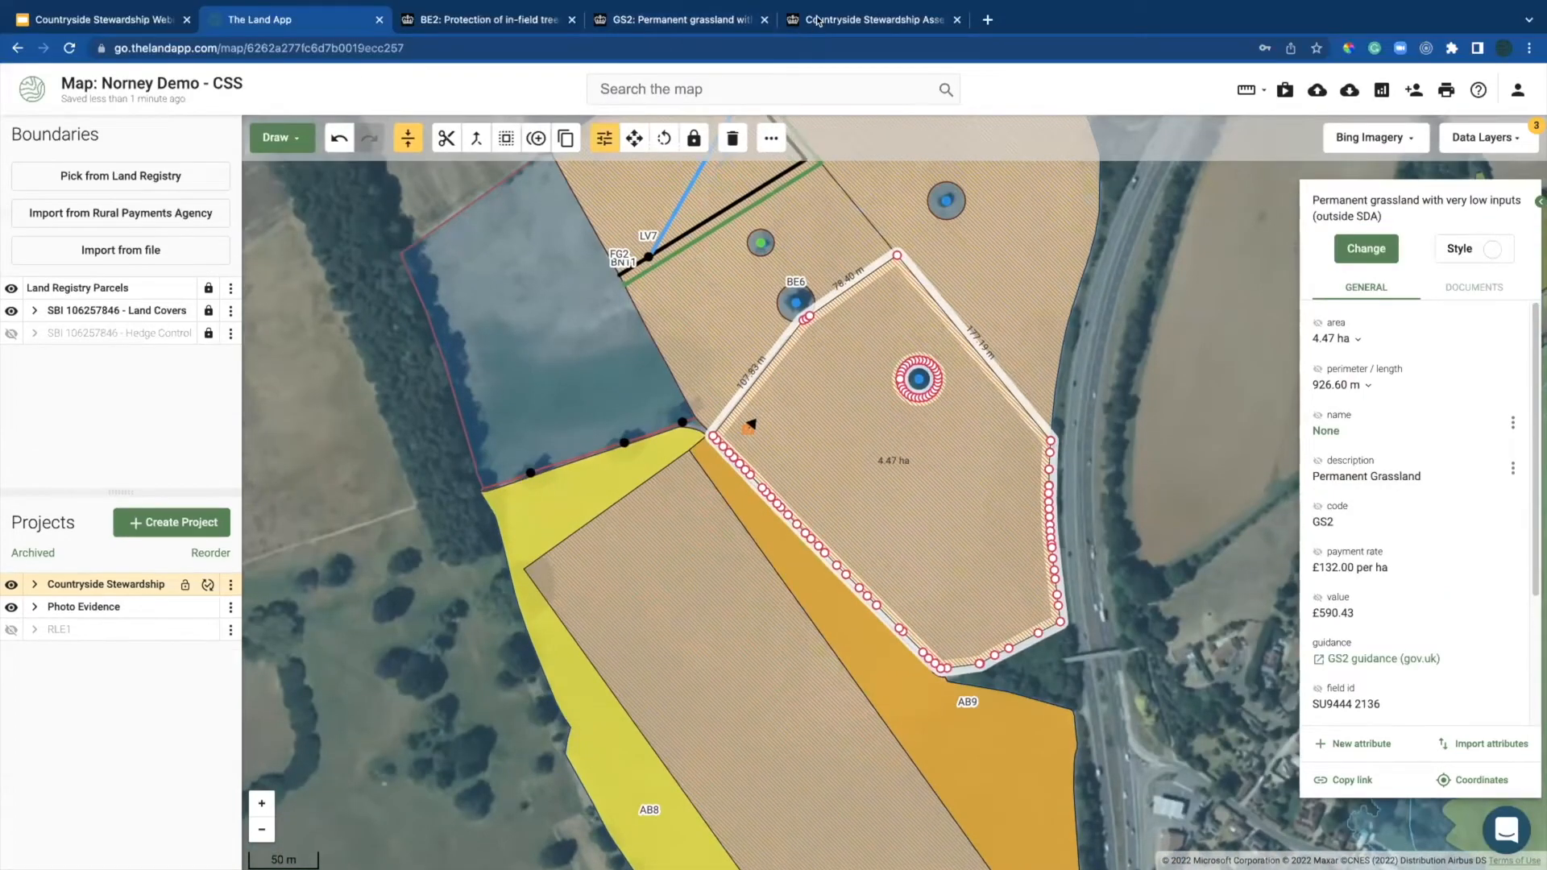
{"action": "left_click", "coordinate": [818, 22]}
Step: Copy the grassland eligibility PDF's web address and return to The Land App
{"action": "scroll", "coordinate": [598, 498], "scroll_direction": "down", "scroll_amount": 1}
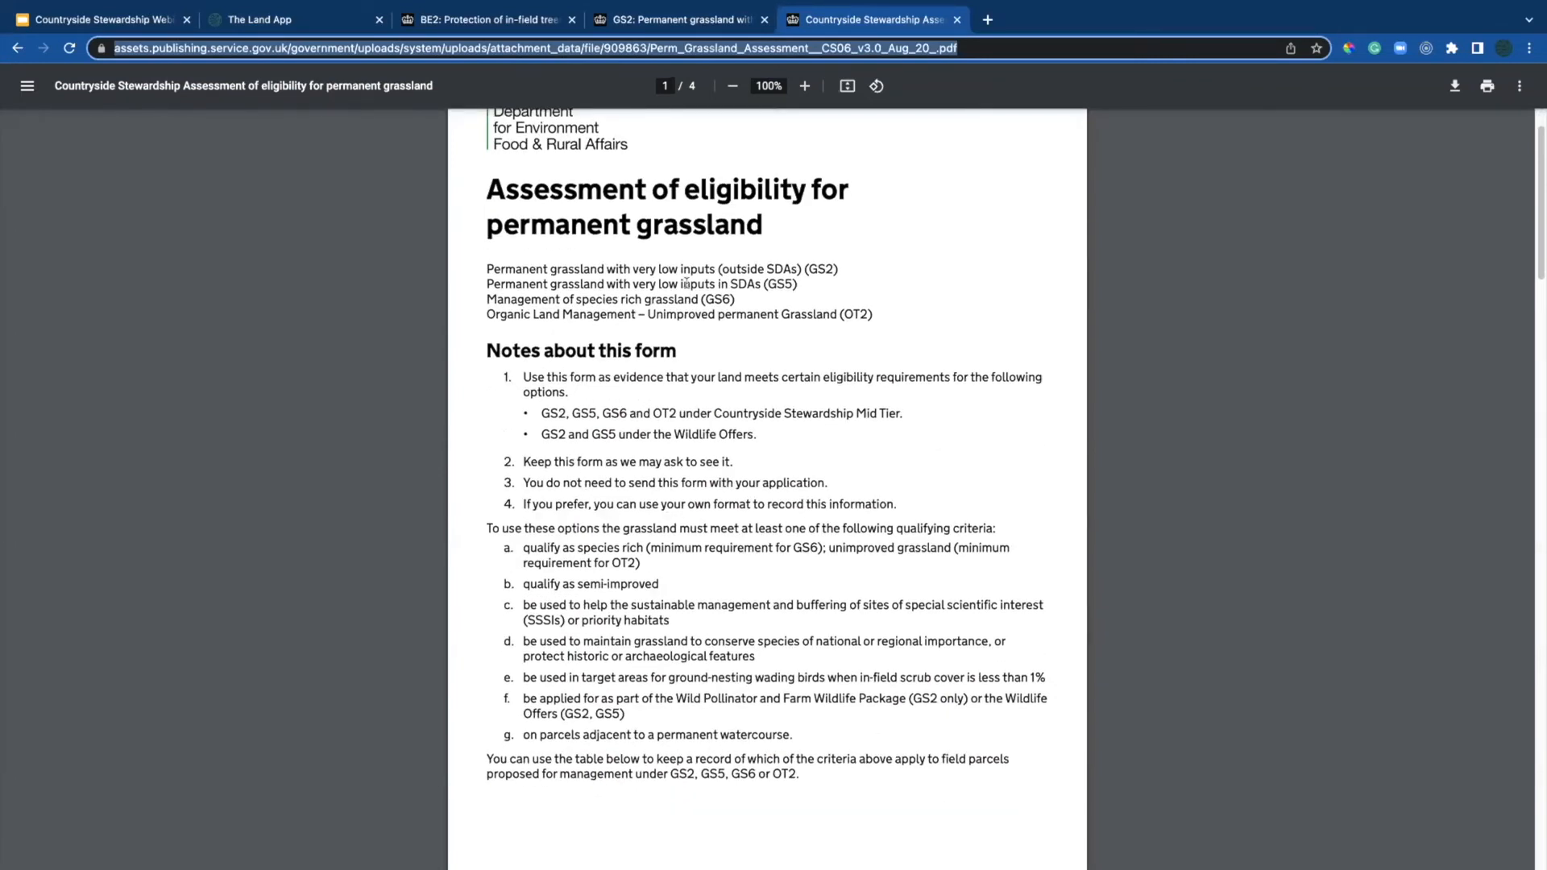
{"action": "left_click", "coordinate": [562, 48]}
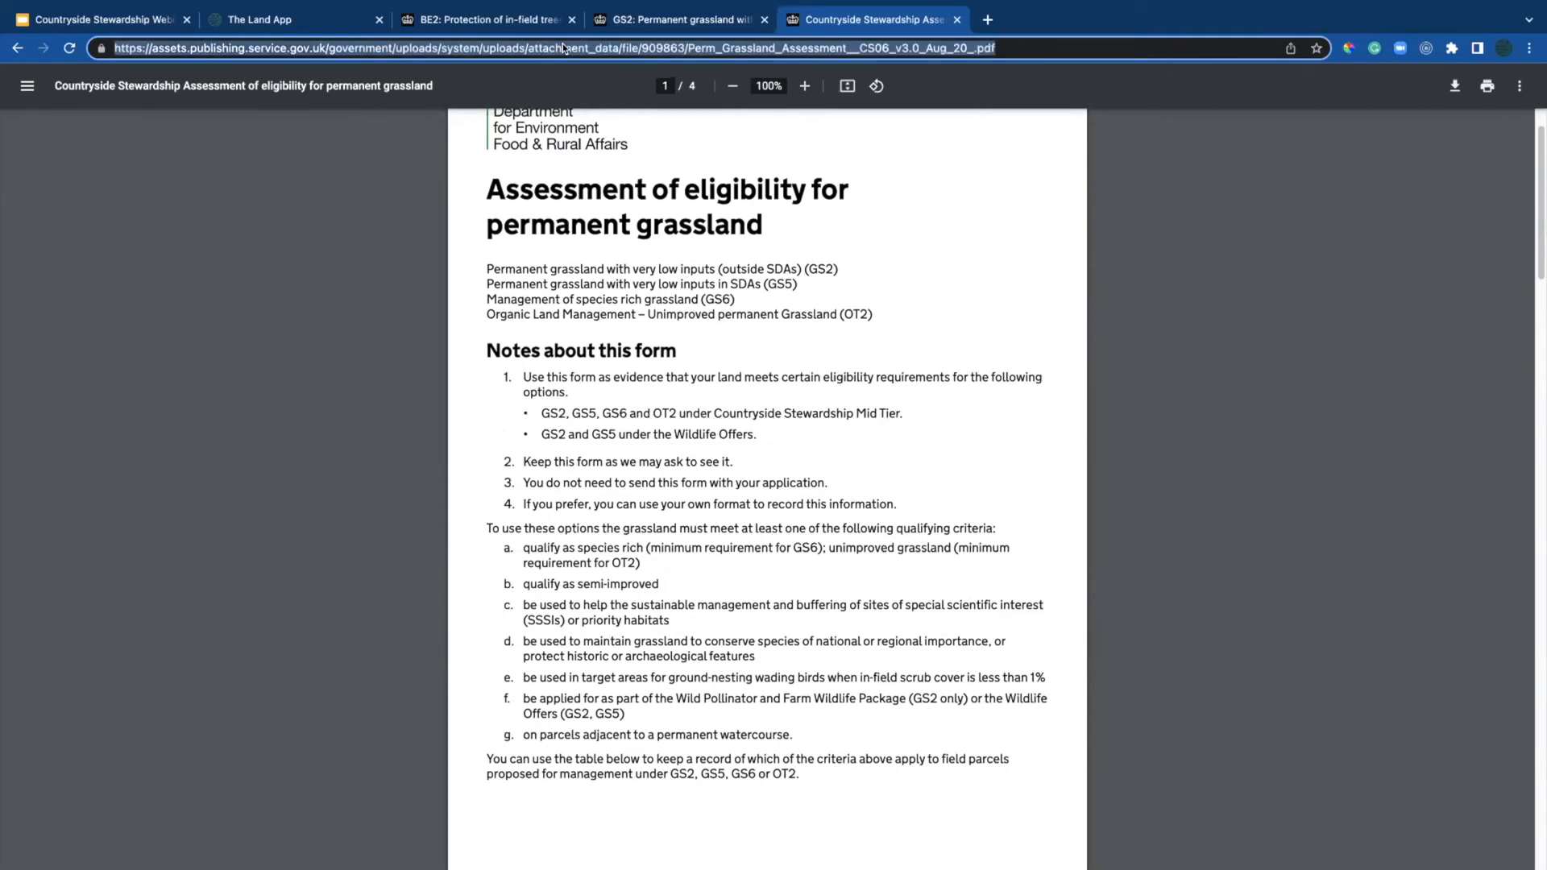
{"action": "left_click", "coordinate": [347, 22]}
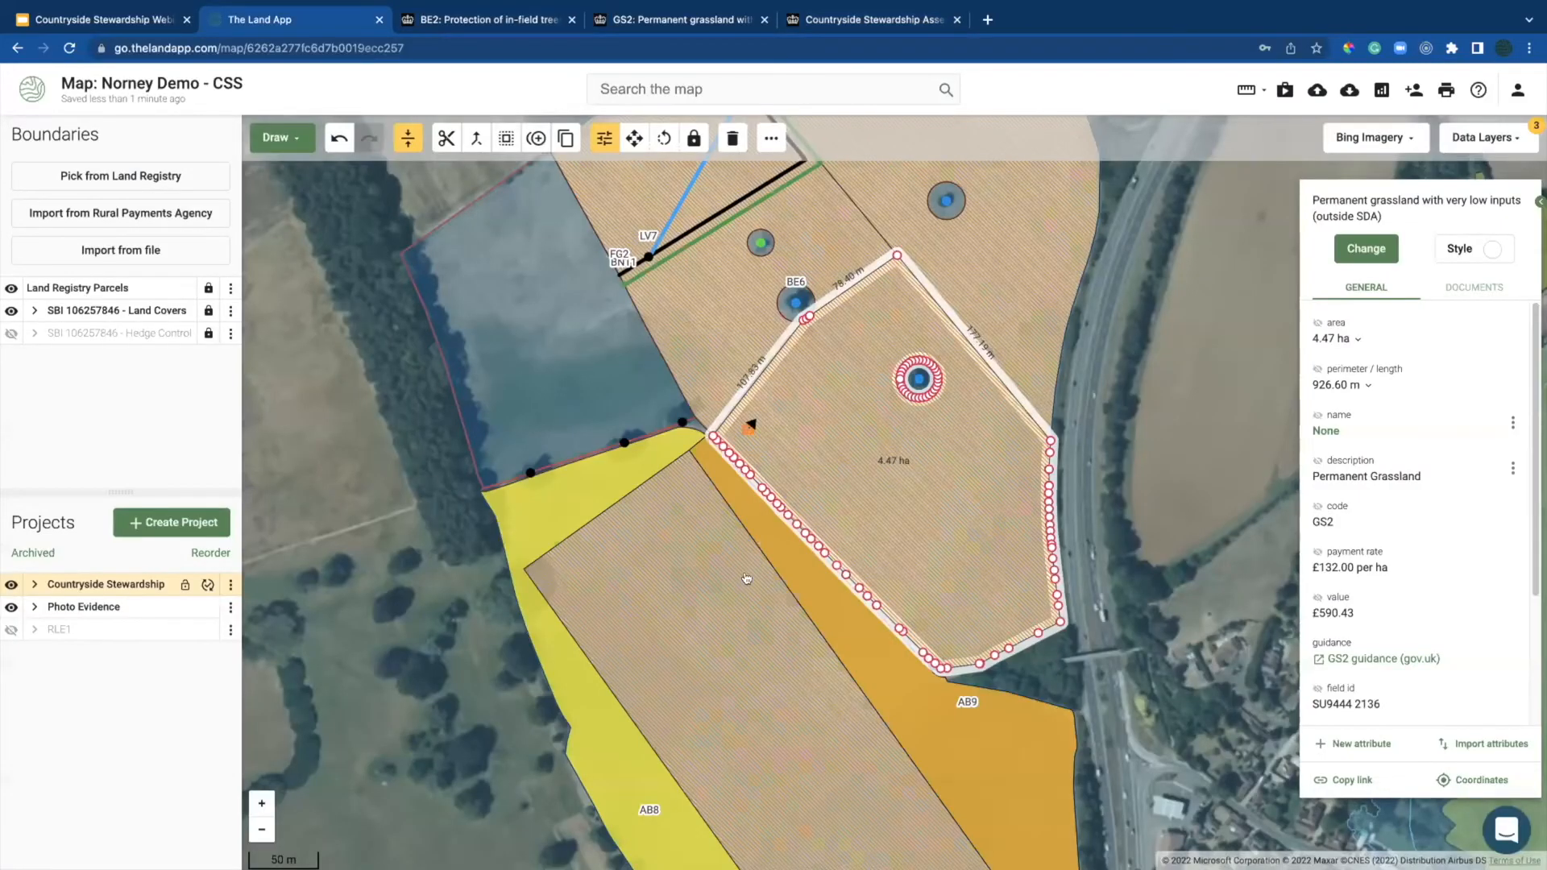
Step: Select the 4.47 ha GS2 field and view its documents
{"action": "left_click", "coordinate": [688, 597]}
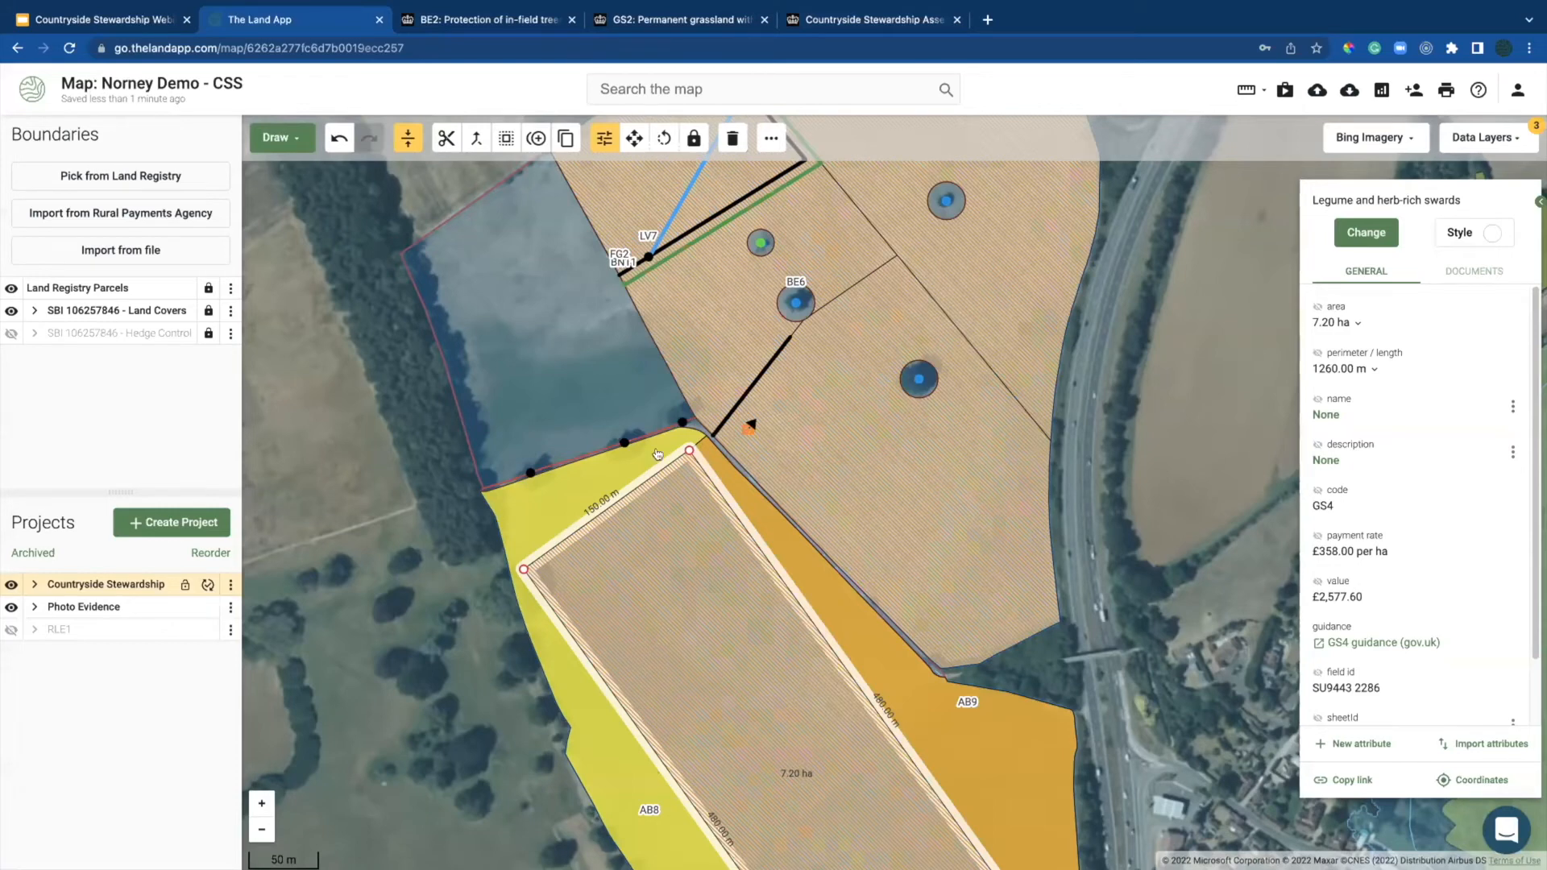
{"action": "scroll", "coordinate": [1500, 722], "scroll_direction": "down", "scroll_amount": 1}
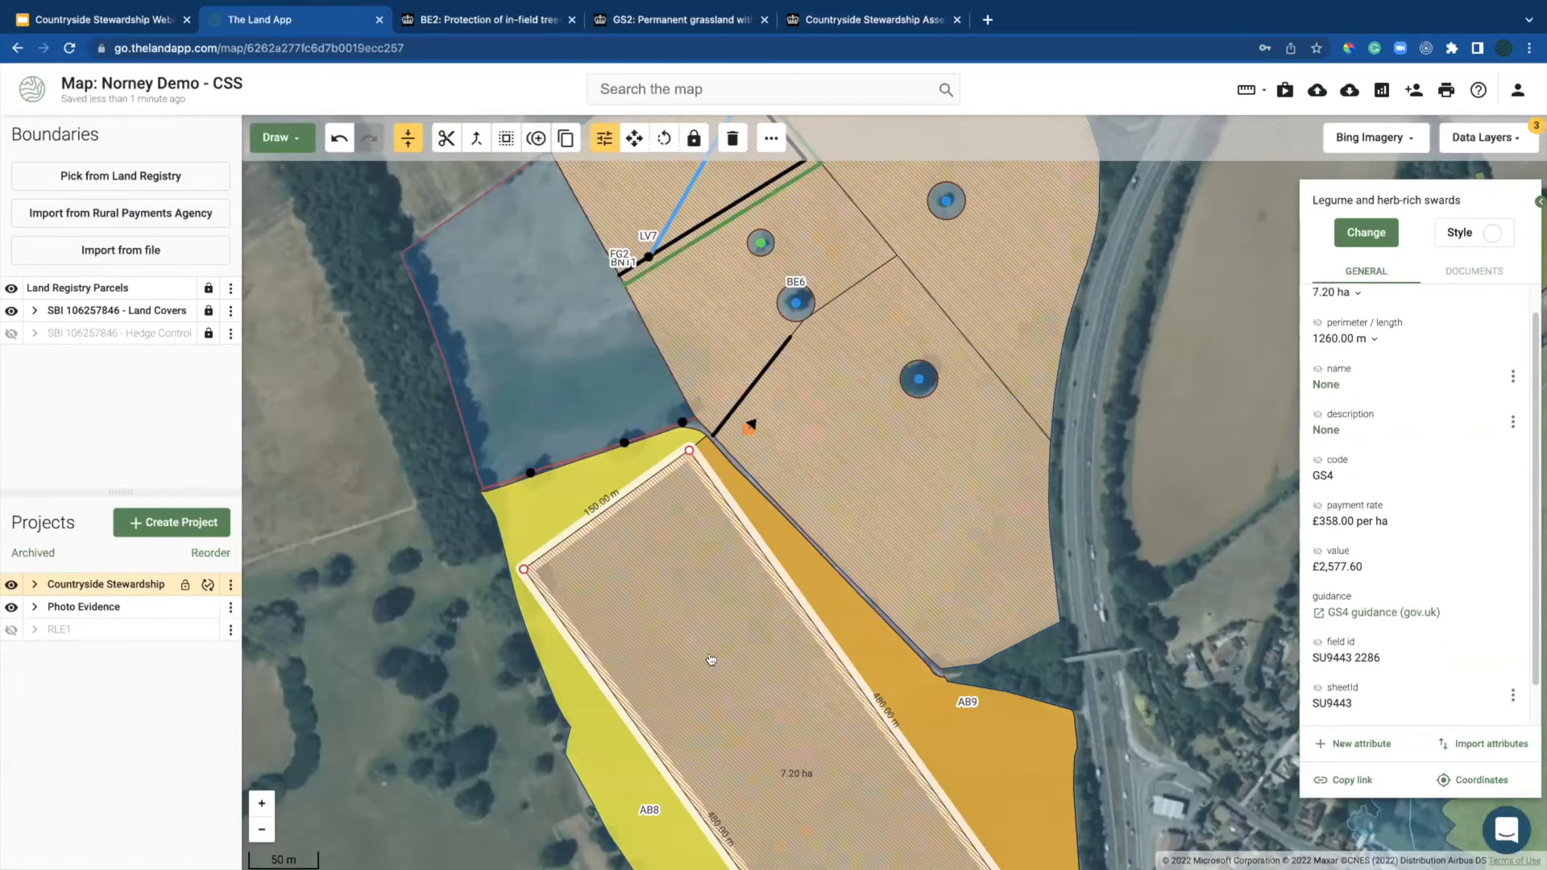
{"action": "left_click", "coordinate": [917, 439]}
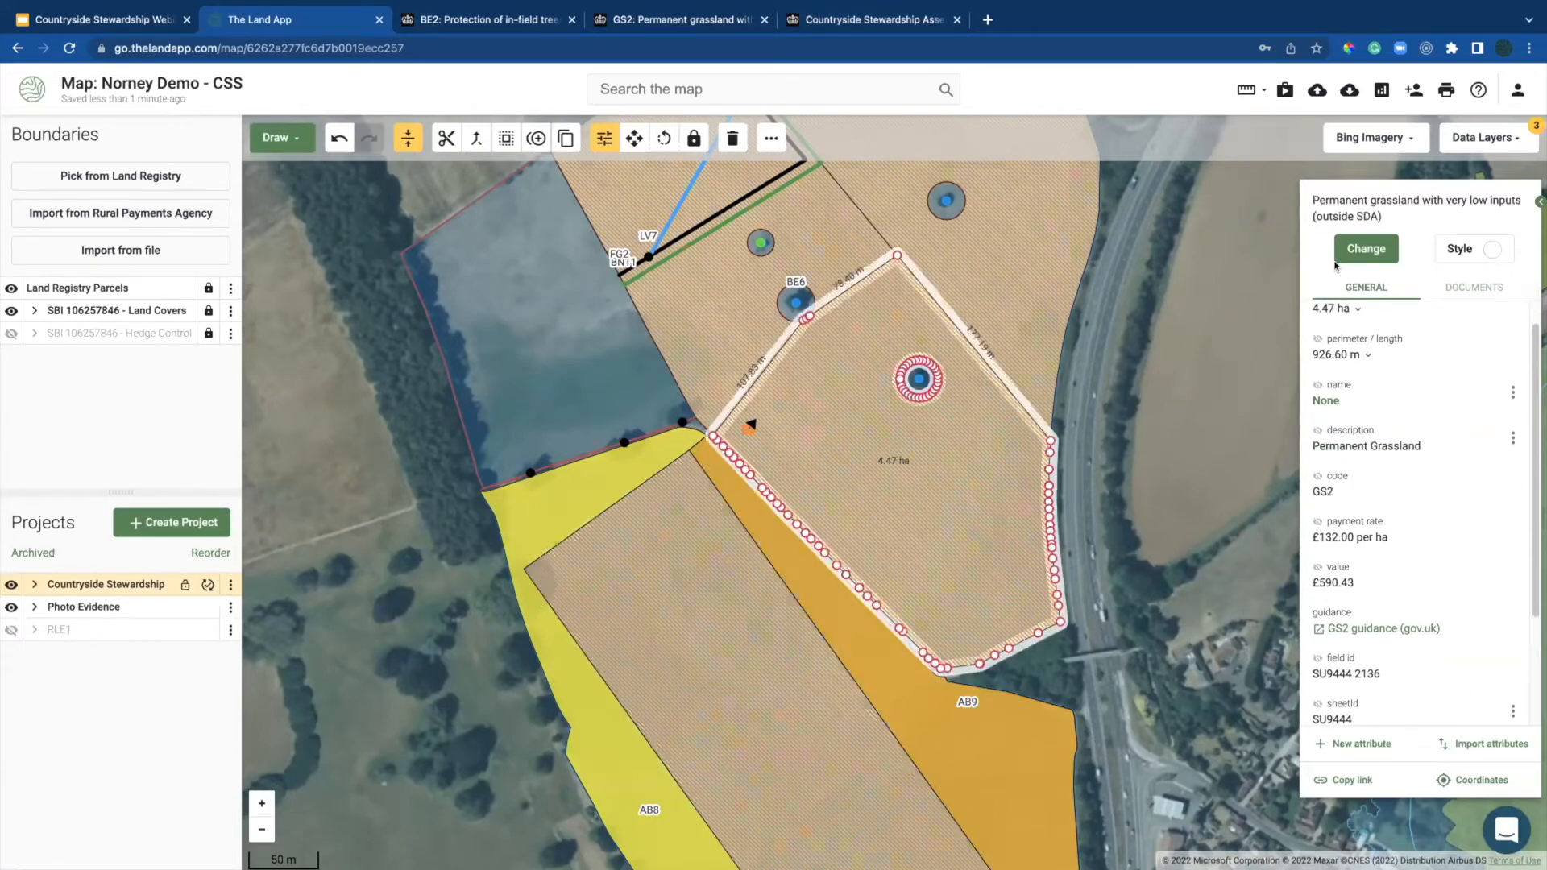
{"action": "left_click", "coordinate": [1462, 283]}
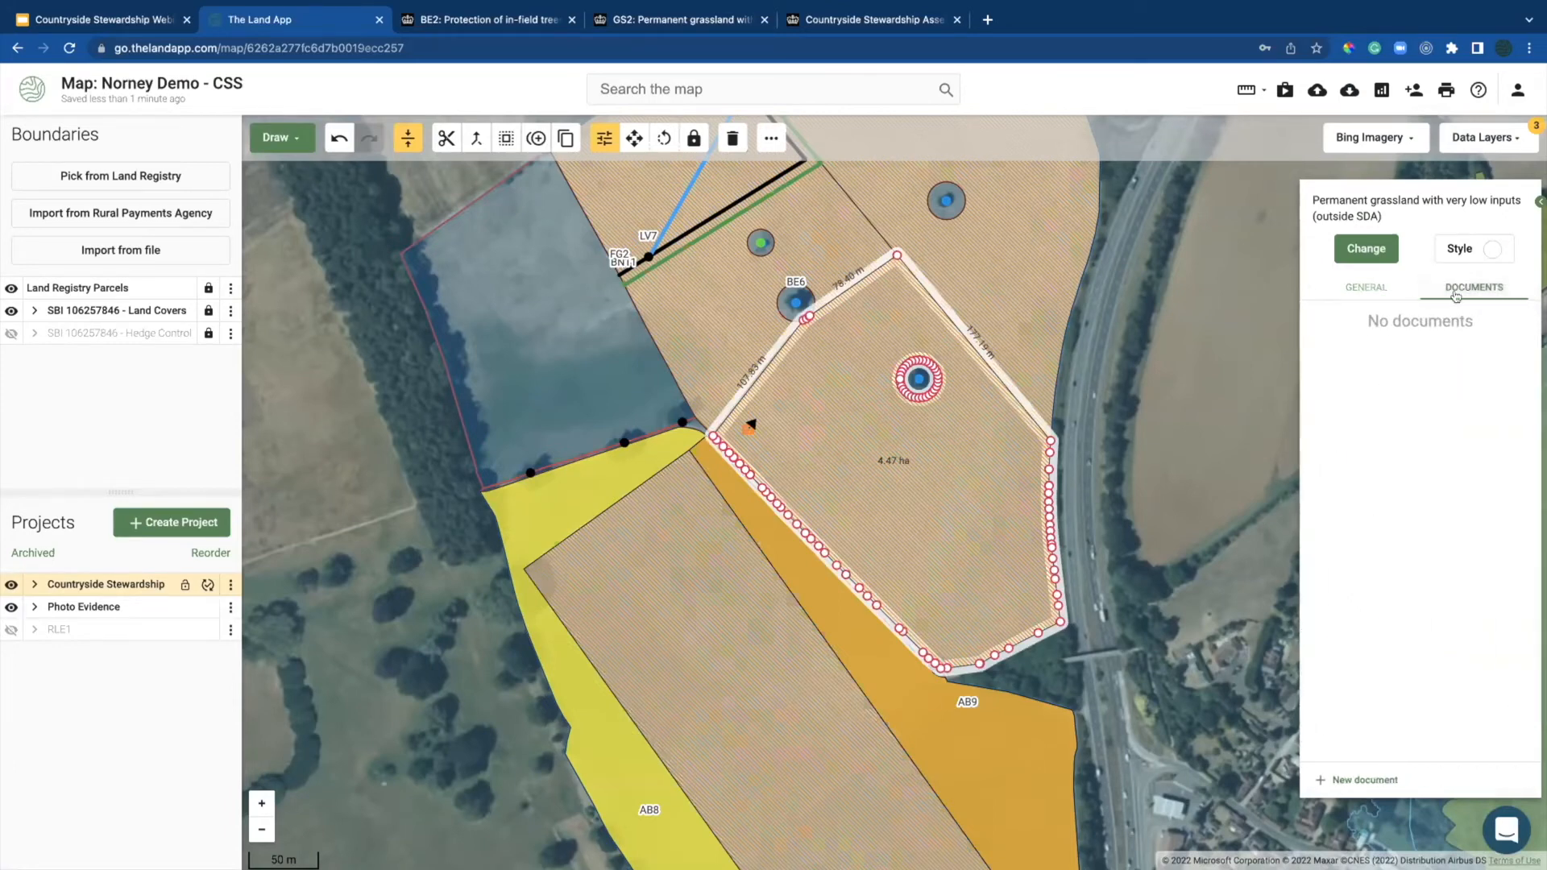
Step: Save a new document 'Grassland Elig.' with the pasted PDF address as its link
{"action": "left_click", "coordinate": [1331, 779]}
{"action": "left_click", "coordinate": [1412, 260]}
{"action": "type", "text": "Grassland Elig."}
{"action": "left_click", "coordinate": [1360, 345]}
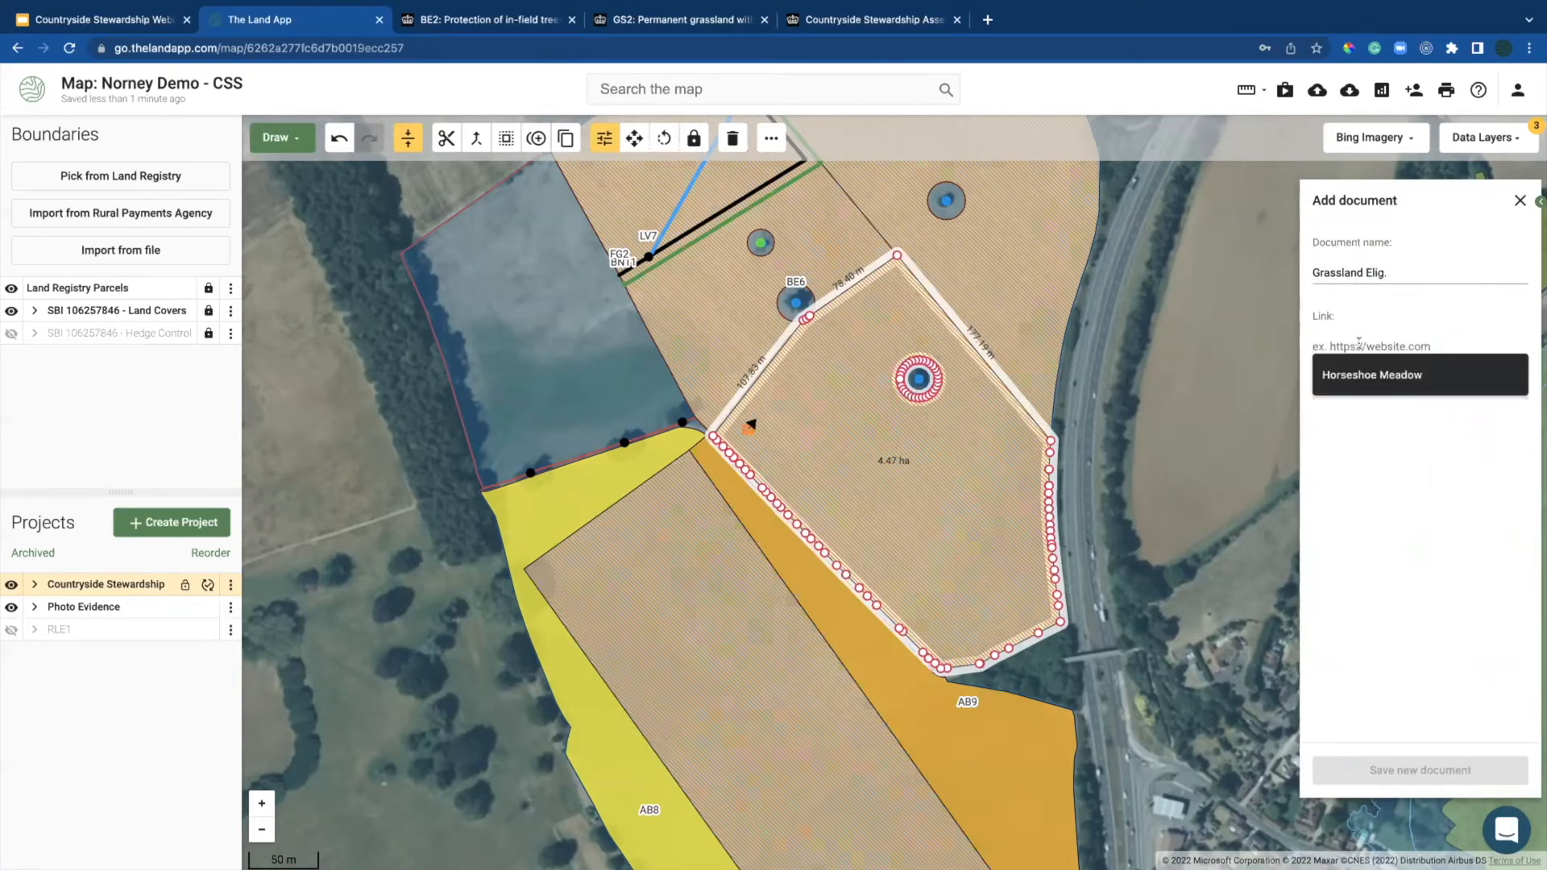
{"action": "key", "text": "ctrl+v"}
{"action": "left_click", "coordinate": [1379, 770]}
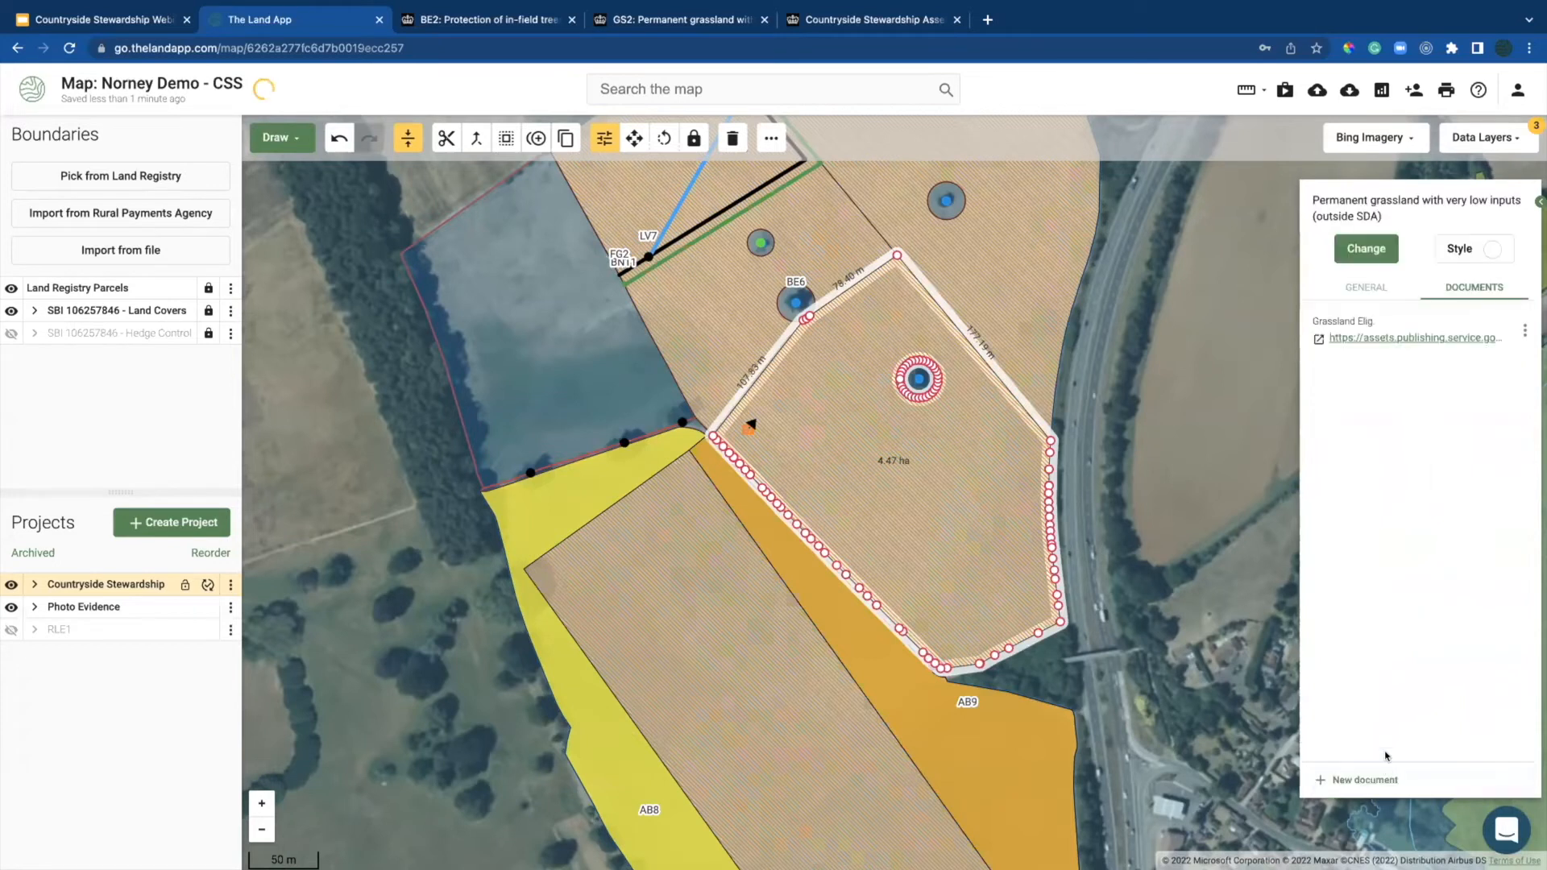
Step: Reselect the GS2 field and confirm the Grassland Elig. document is listed
{"action": "left_click", "coordinate": [1360, 288]}
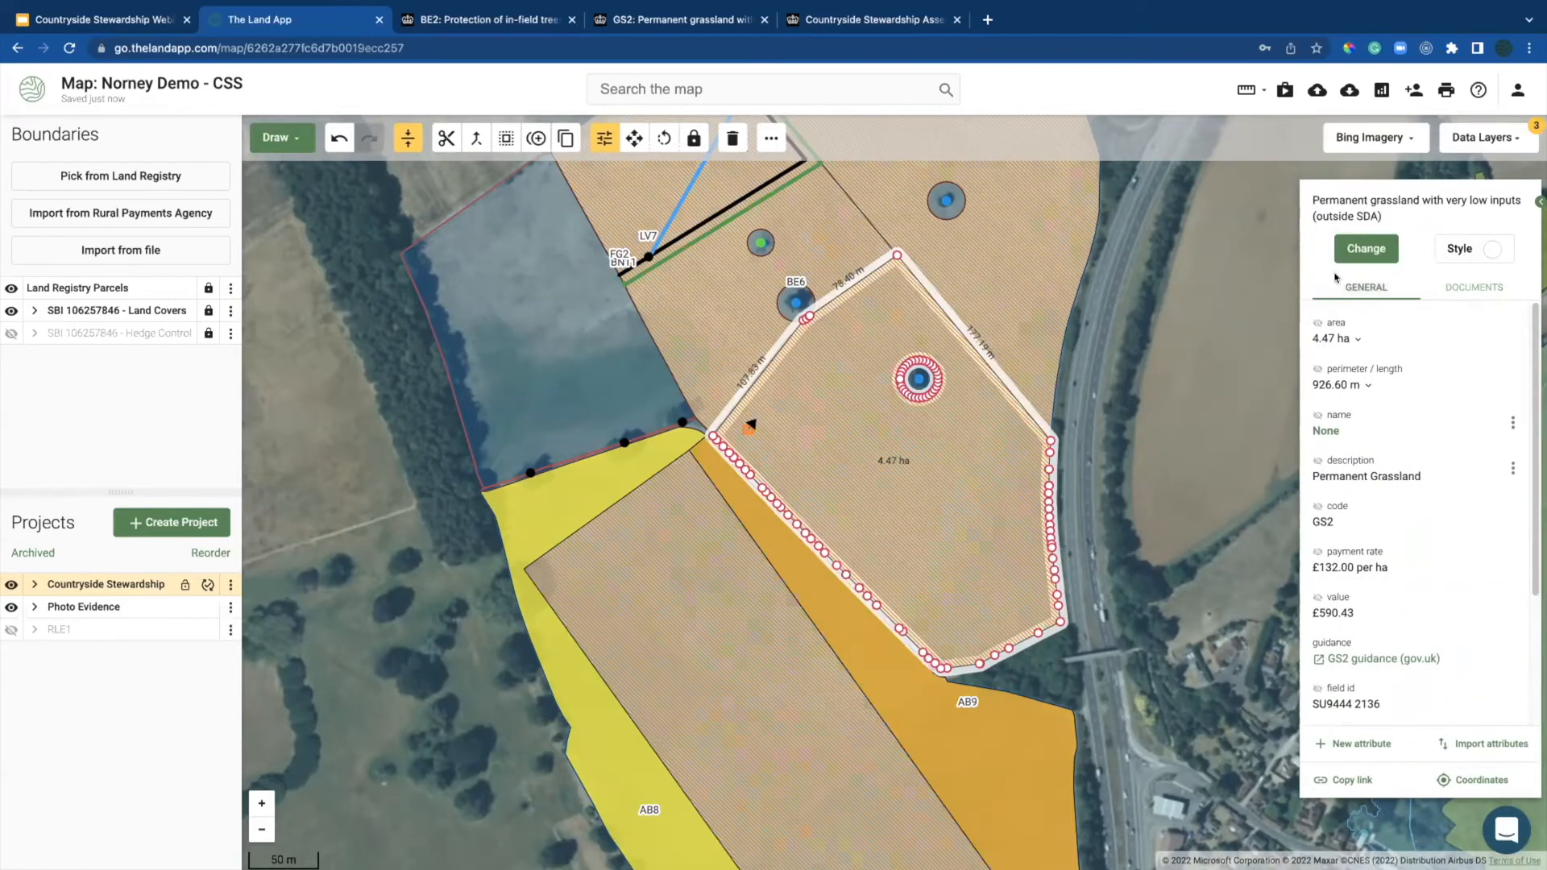
{"action": "left_click", "coordinate": [443, 501]}
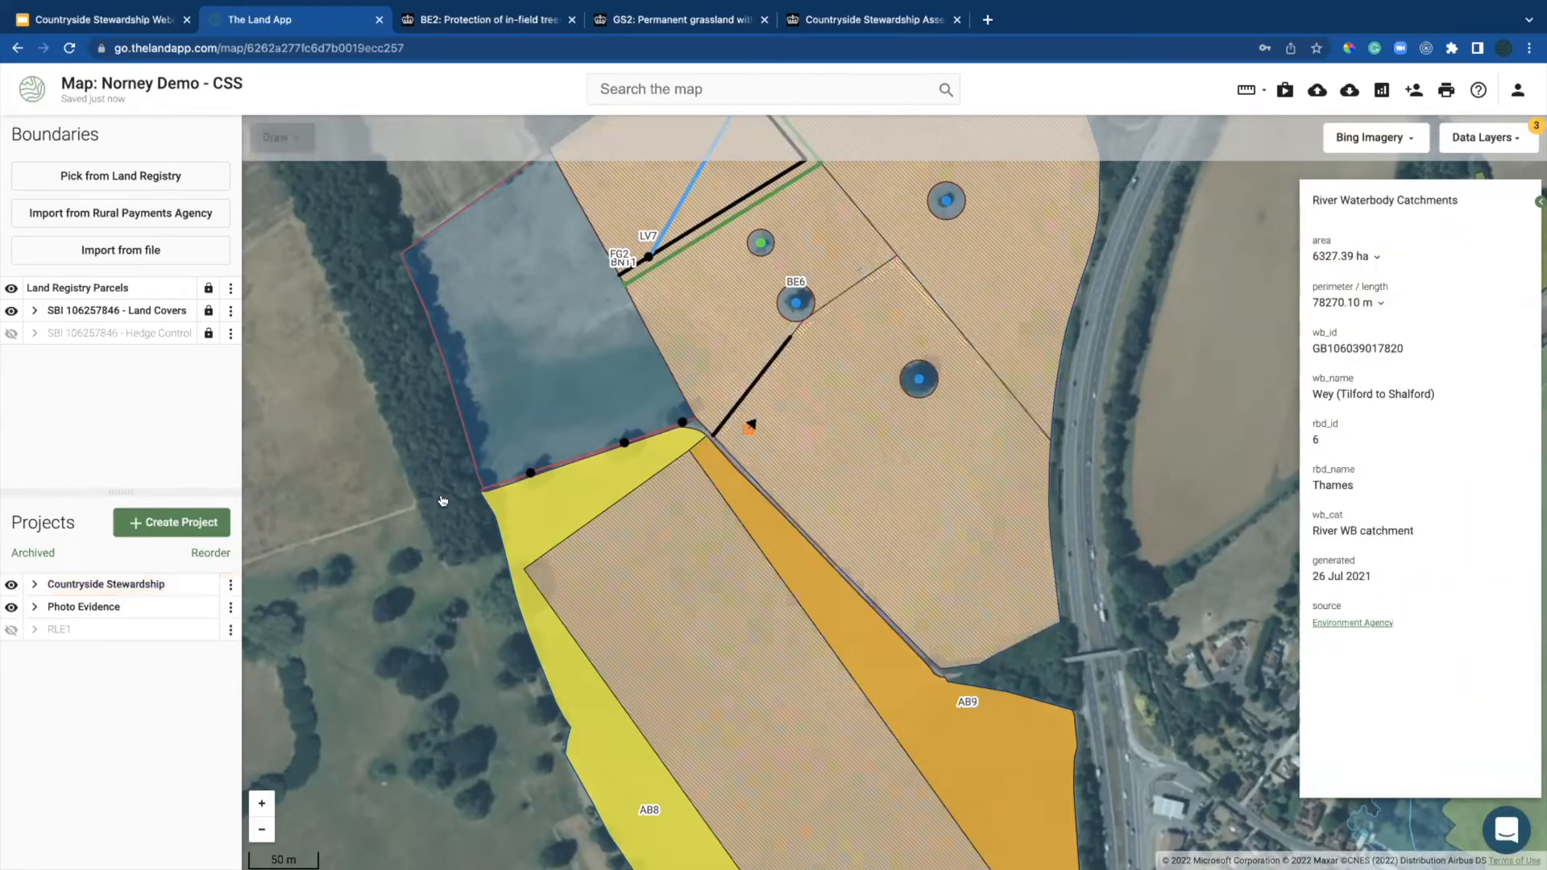
{"action": "left_click", "coordinate": [849, 412]}
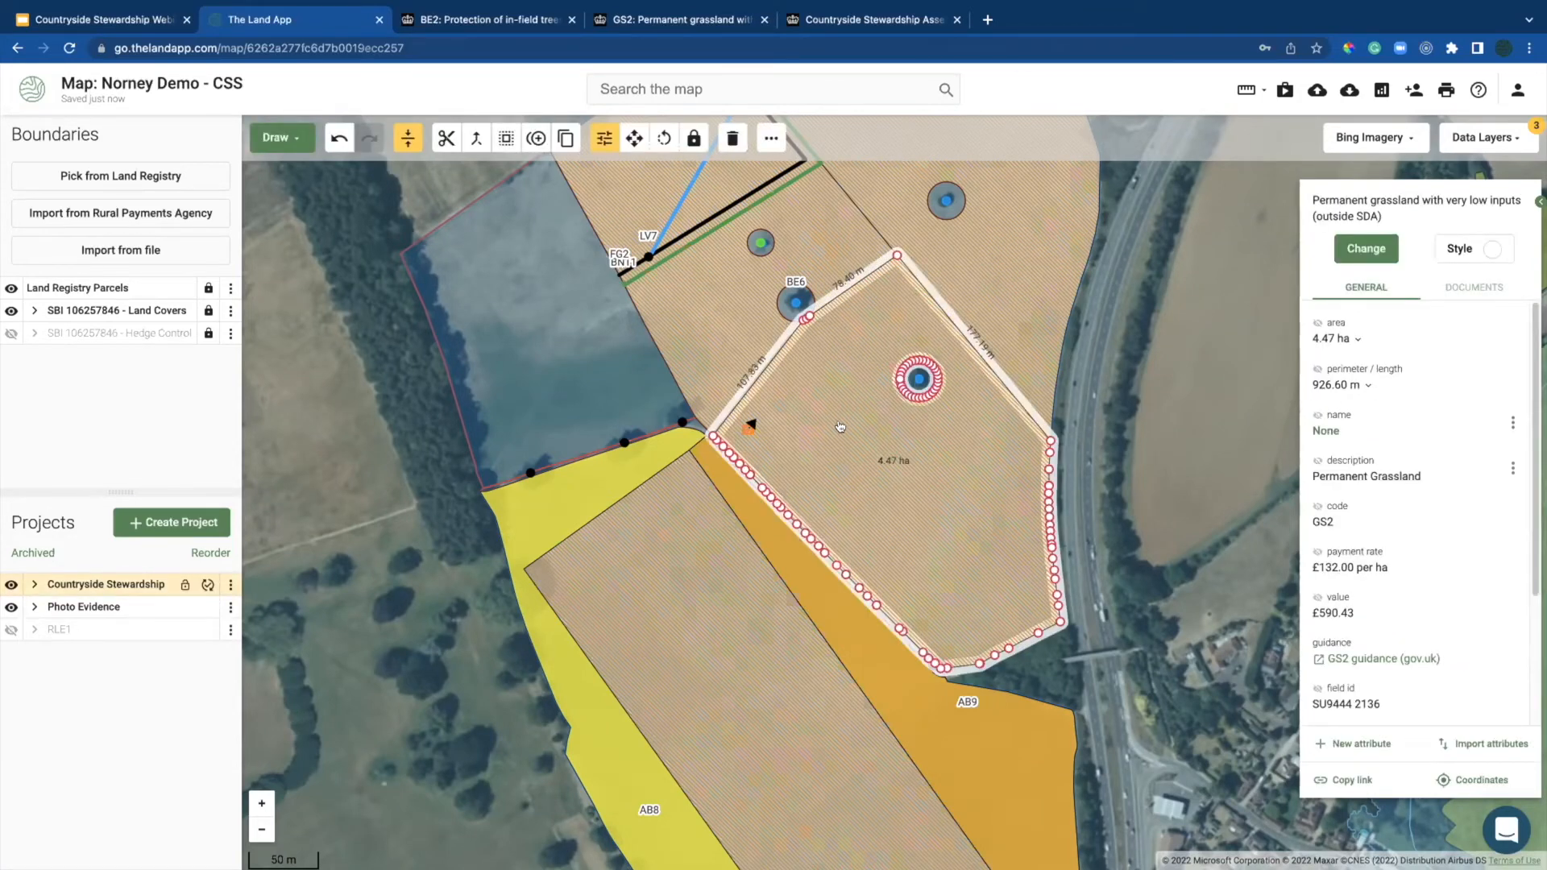
{"action": "left_click", "coordinate": [1475, 287]}
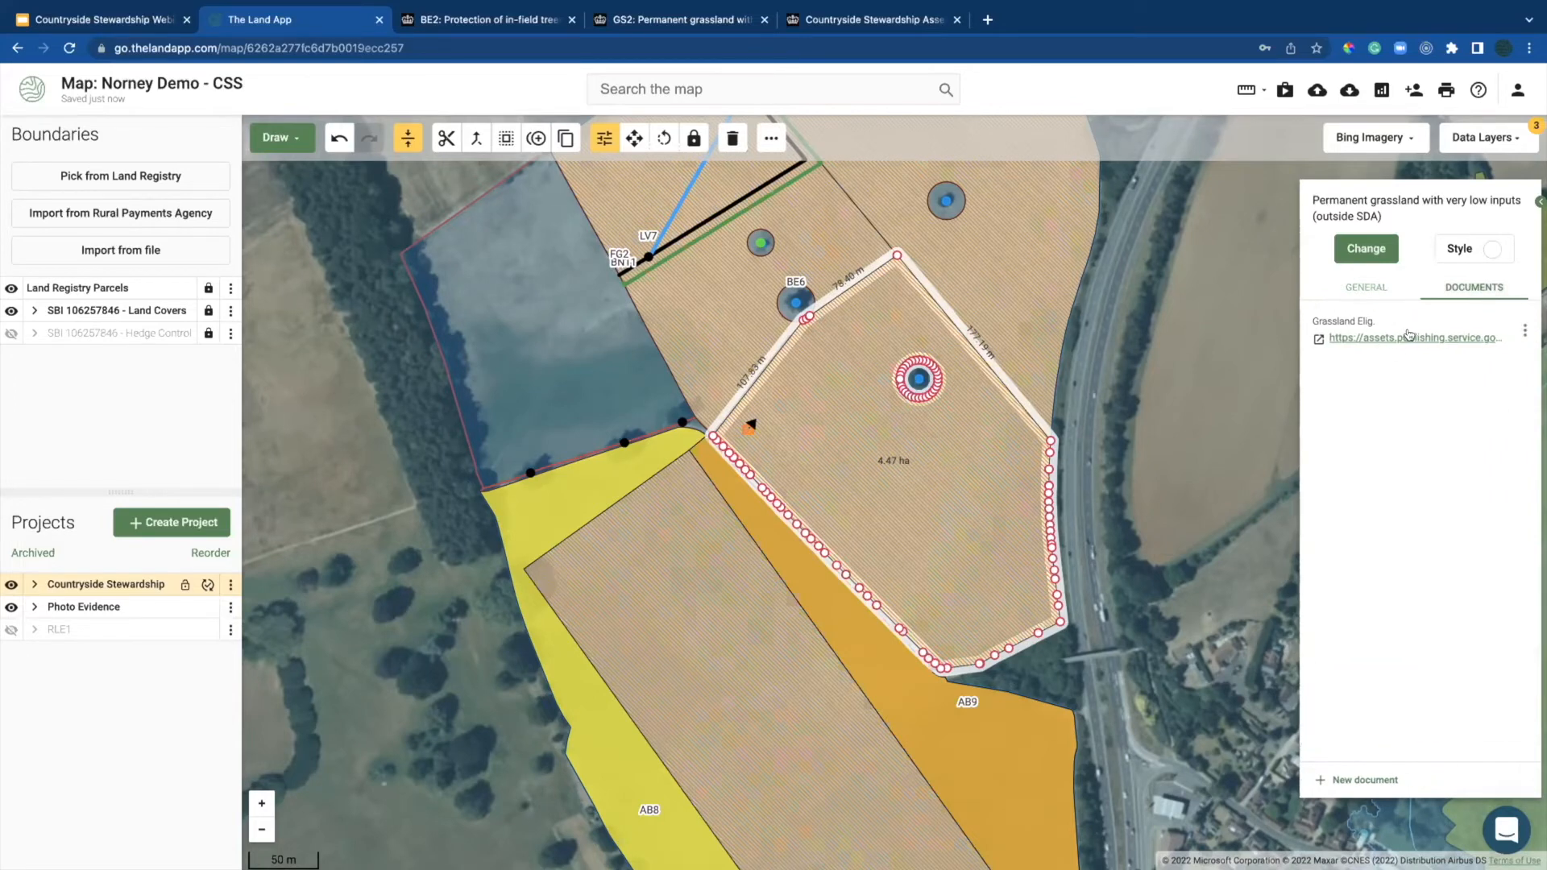
Step: Open the Grassland Elig. link to confirm the PDF, then select the 2.99 ha field on the map
{"action": "left_click", "coordinate": [1408, 334]}
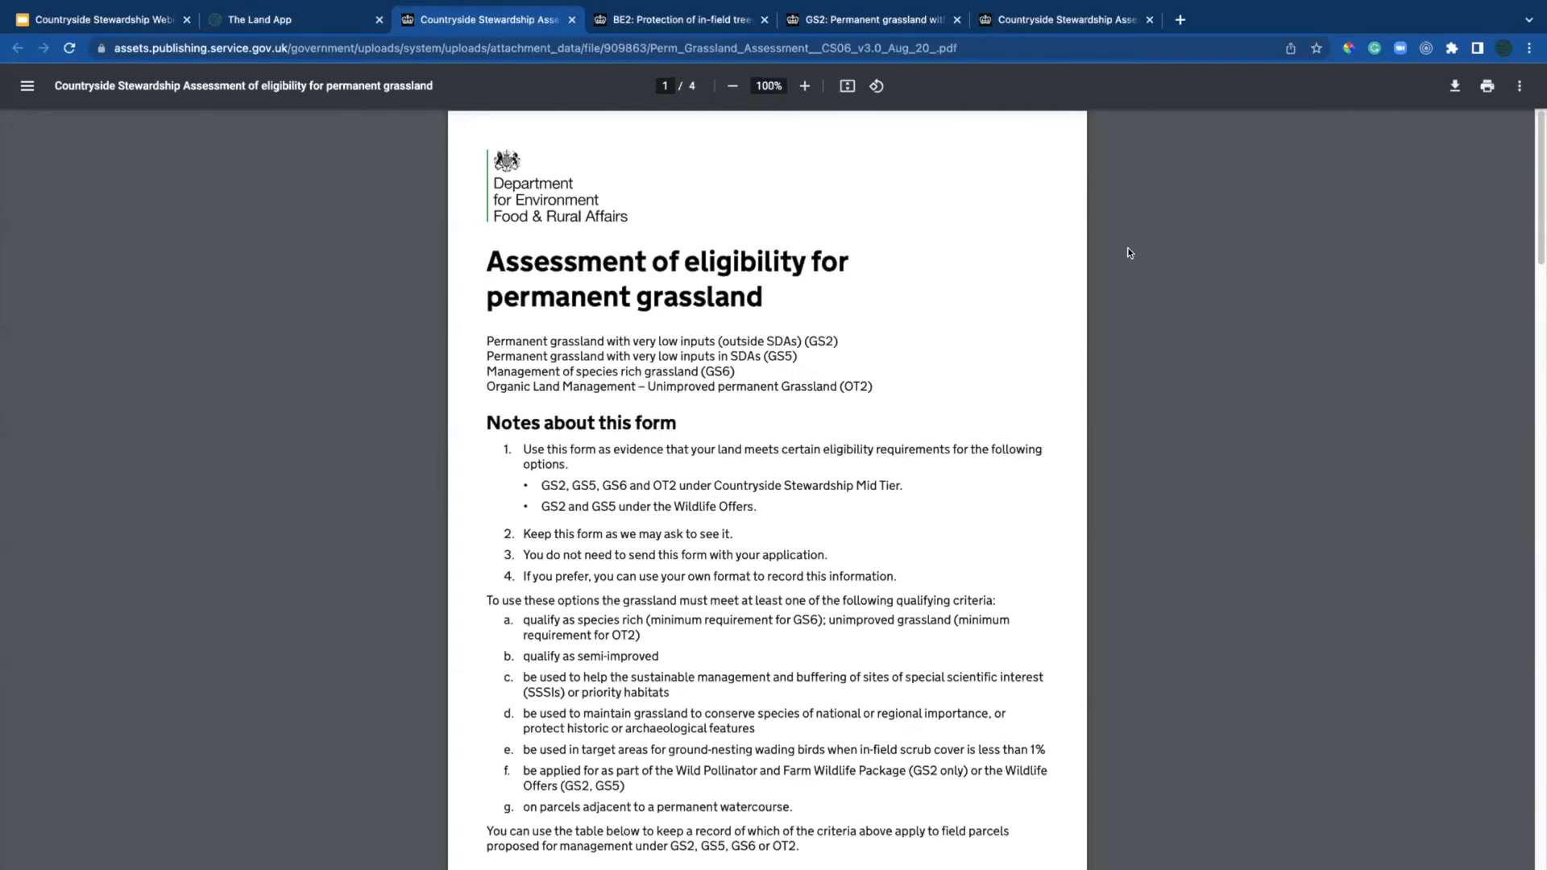
{"action": "left_click", "coordinate": [306, 19]}
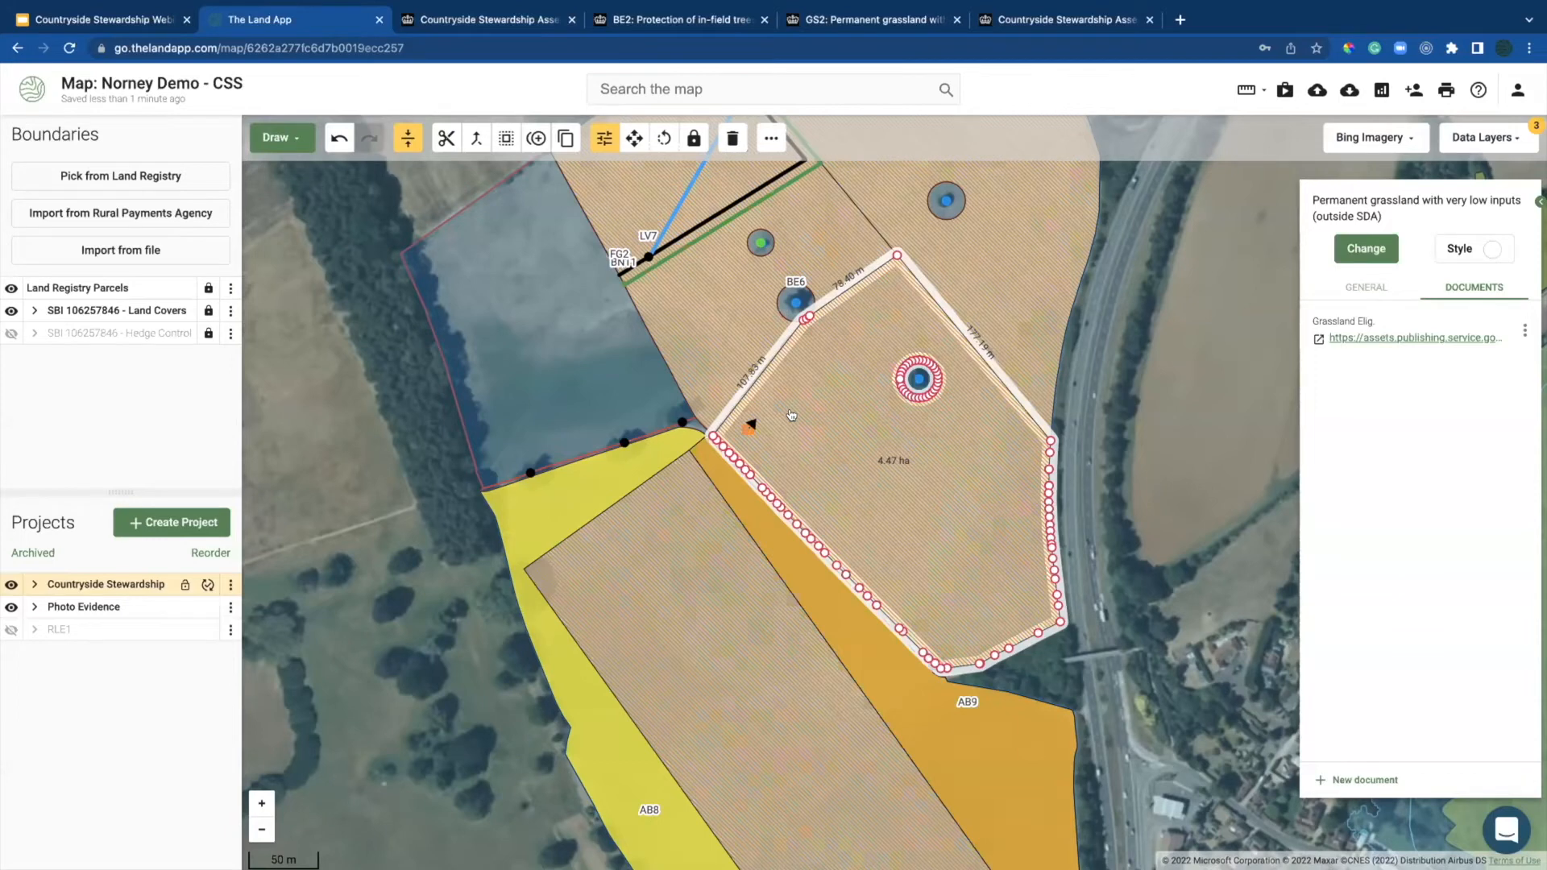
{"action": "left_click", "coordinate": [553, 377]}
Step: Assign GS17: Lenient grazing supplement to the 2.99 ha field, then deselect it
{"action": "left_click", "coordinate": [1345, 232]}
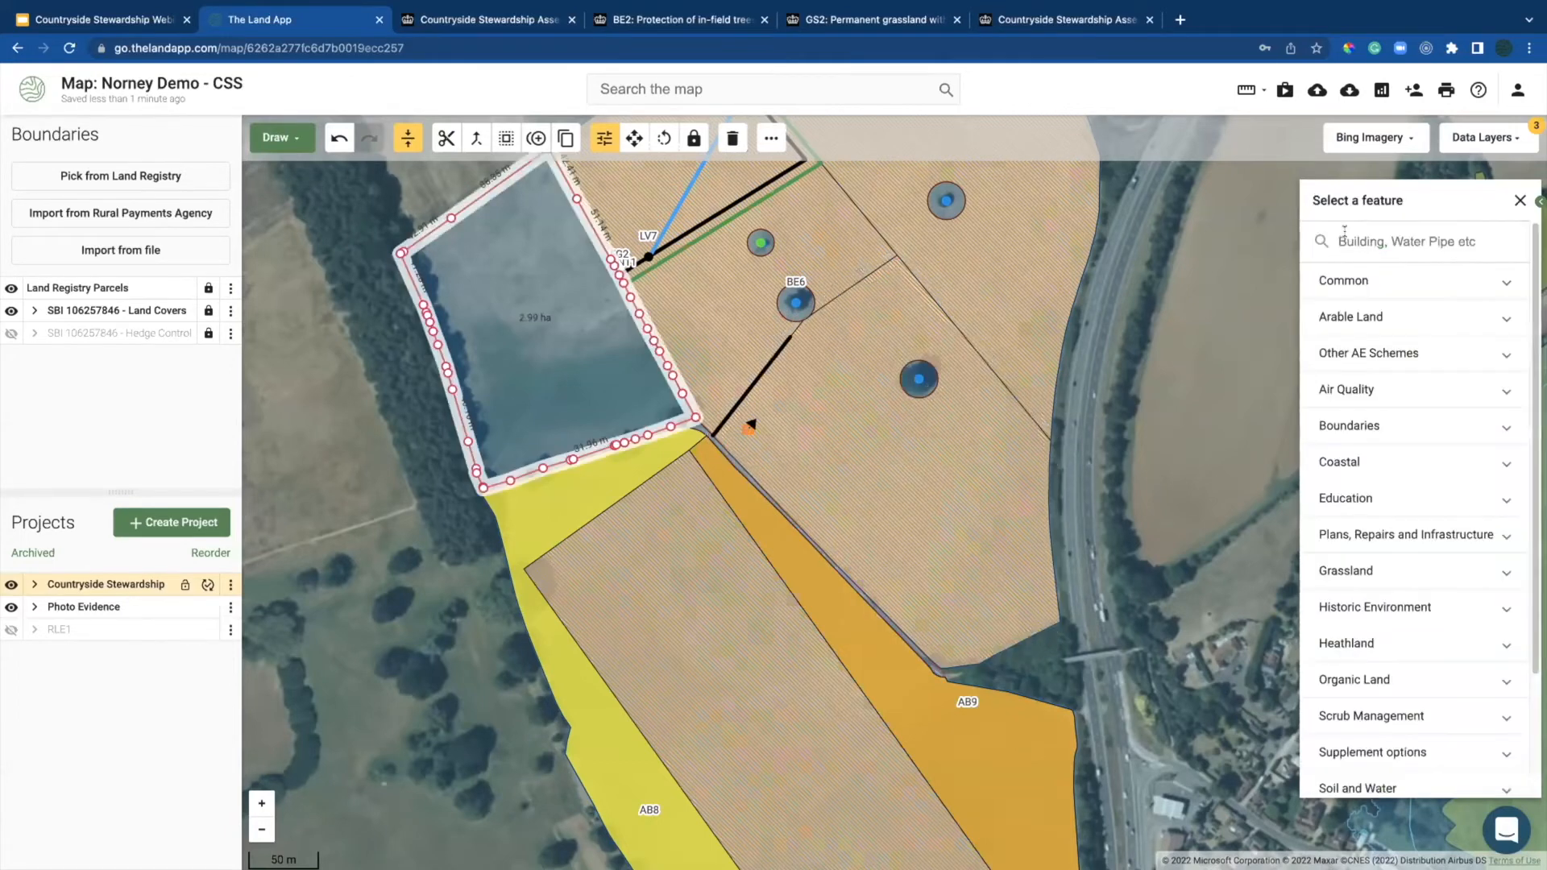
{"action": "type", "text": "gs17"}
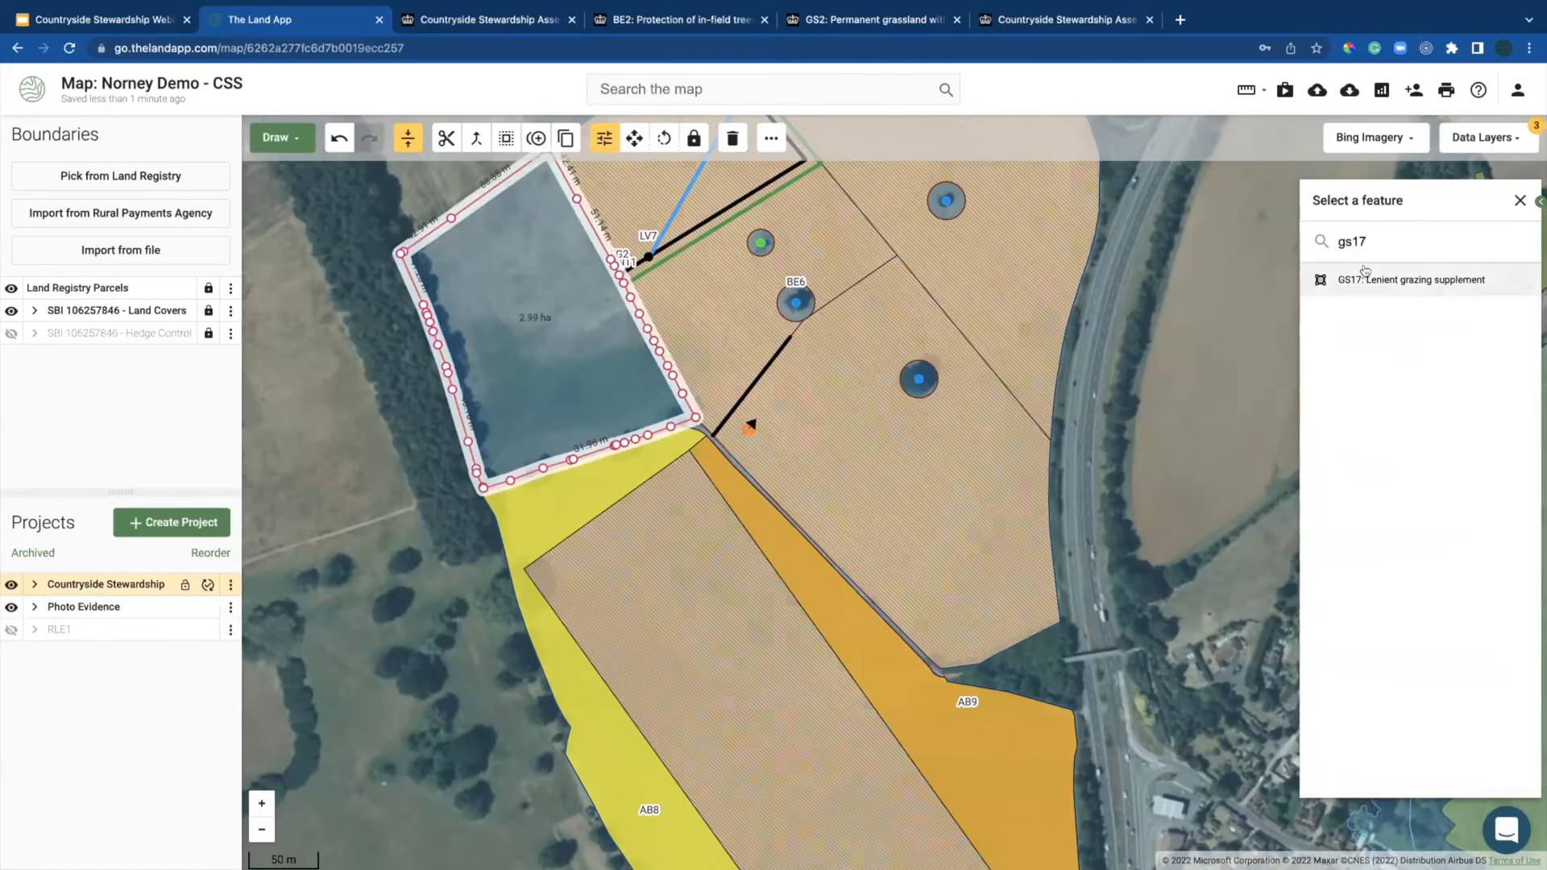
{"action": "left_click", "coordinate": [1362, 280]}
{"action": "left_click", "coordinate": [1364, 270]}
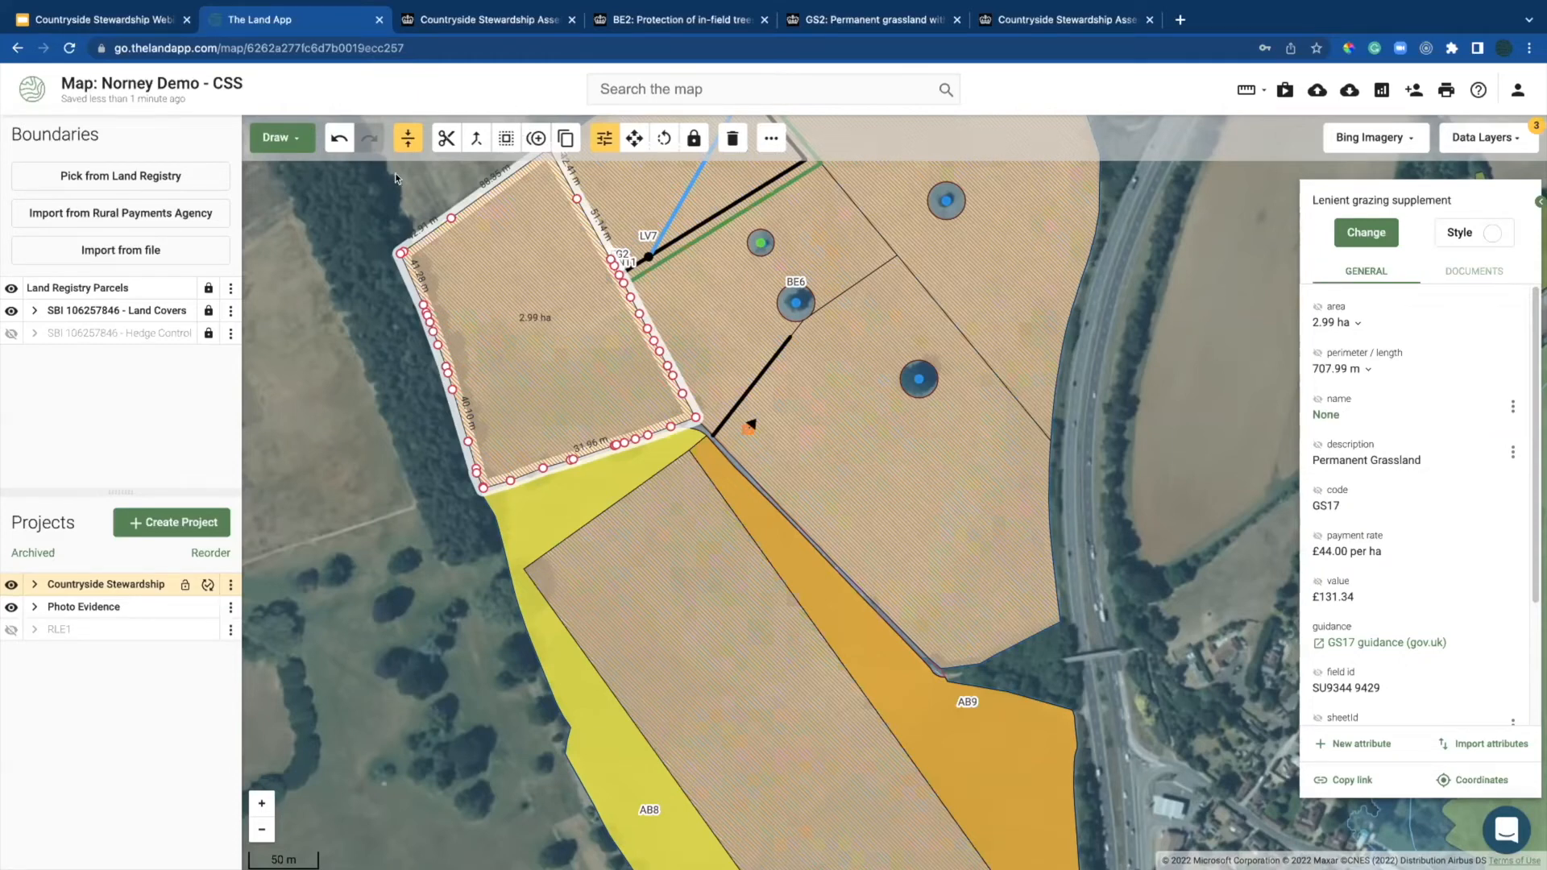
{"action": "left_click", "coordinate": [291, 357]}
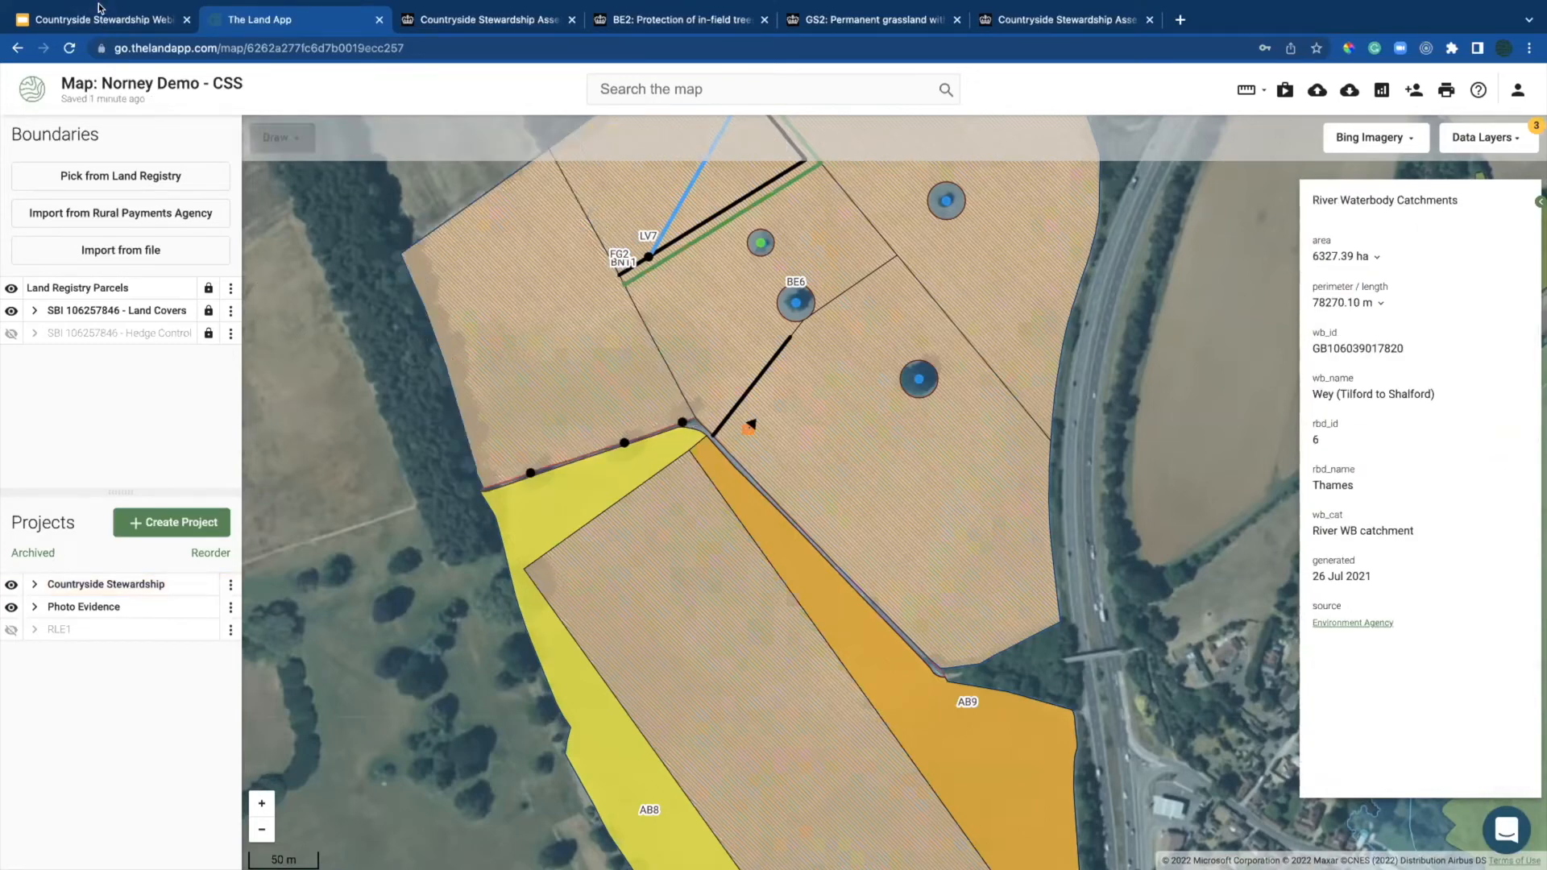
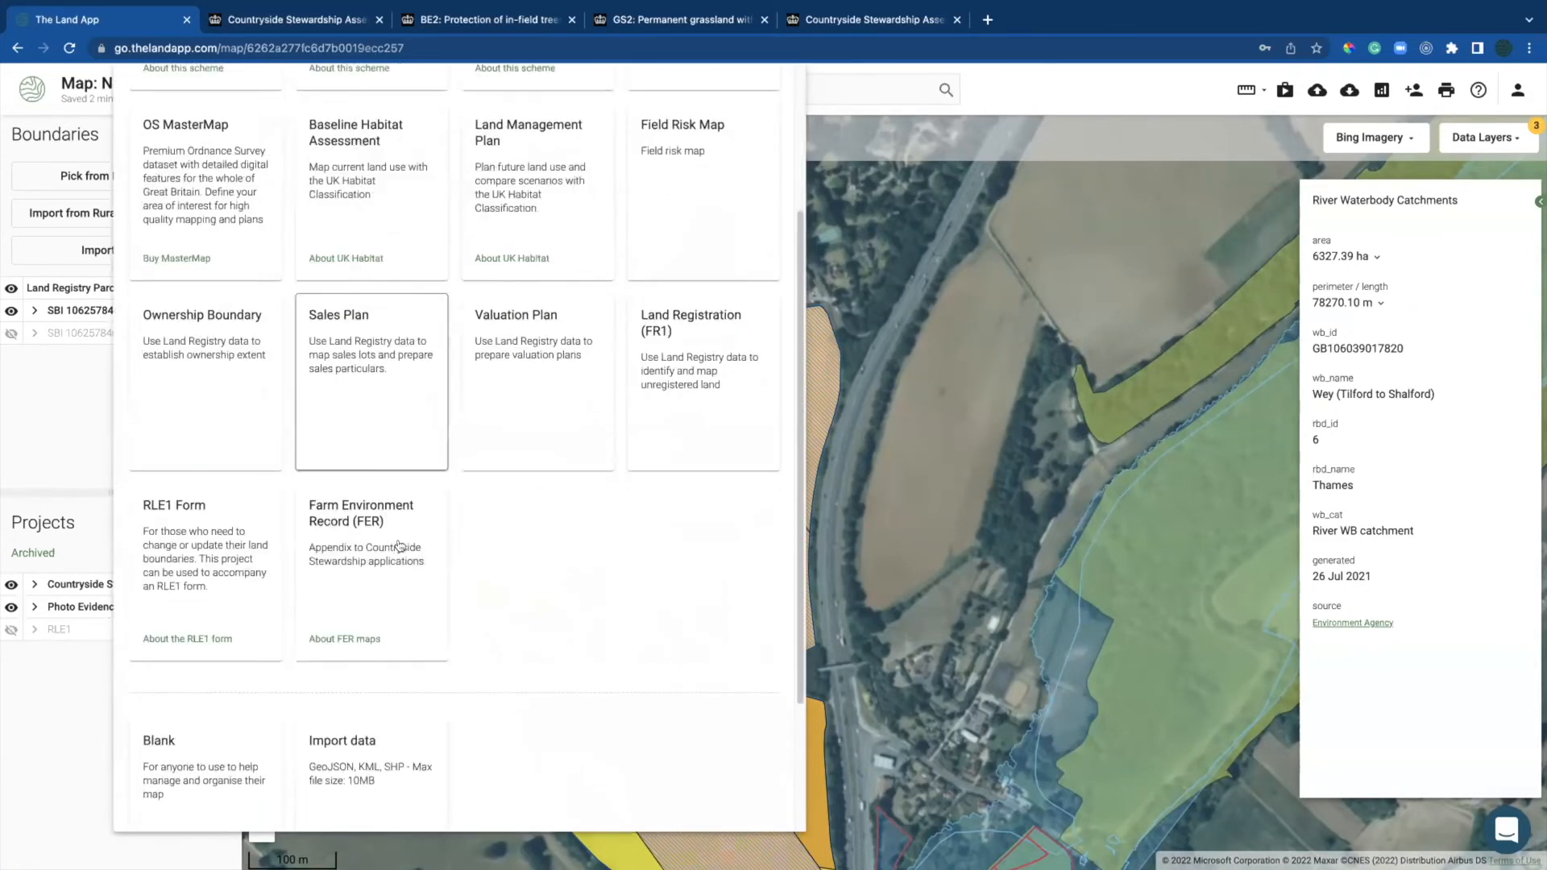
Step: Create a new Farm Environment Record (FER) project using Land Covers as the source boundaries
{"action": "scroll", "coordinate": [307, 473], "scroll_direction": "down", "scroll_amount": 3}
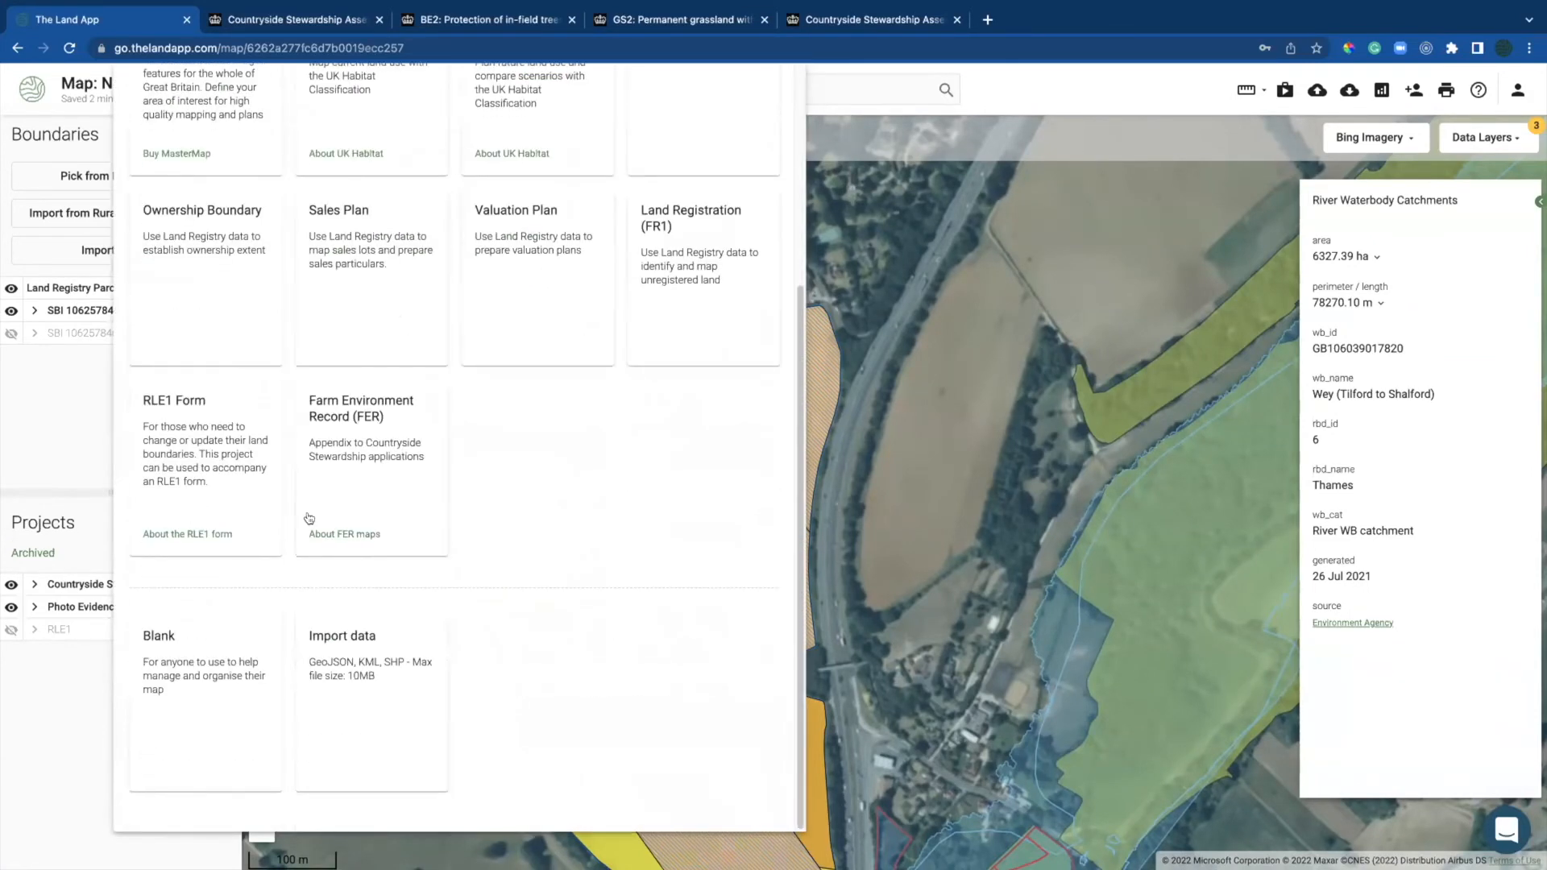
{"action": "left_click", "coordinate": [328, 477]}
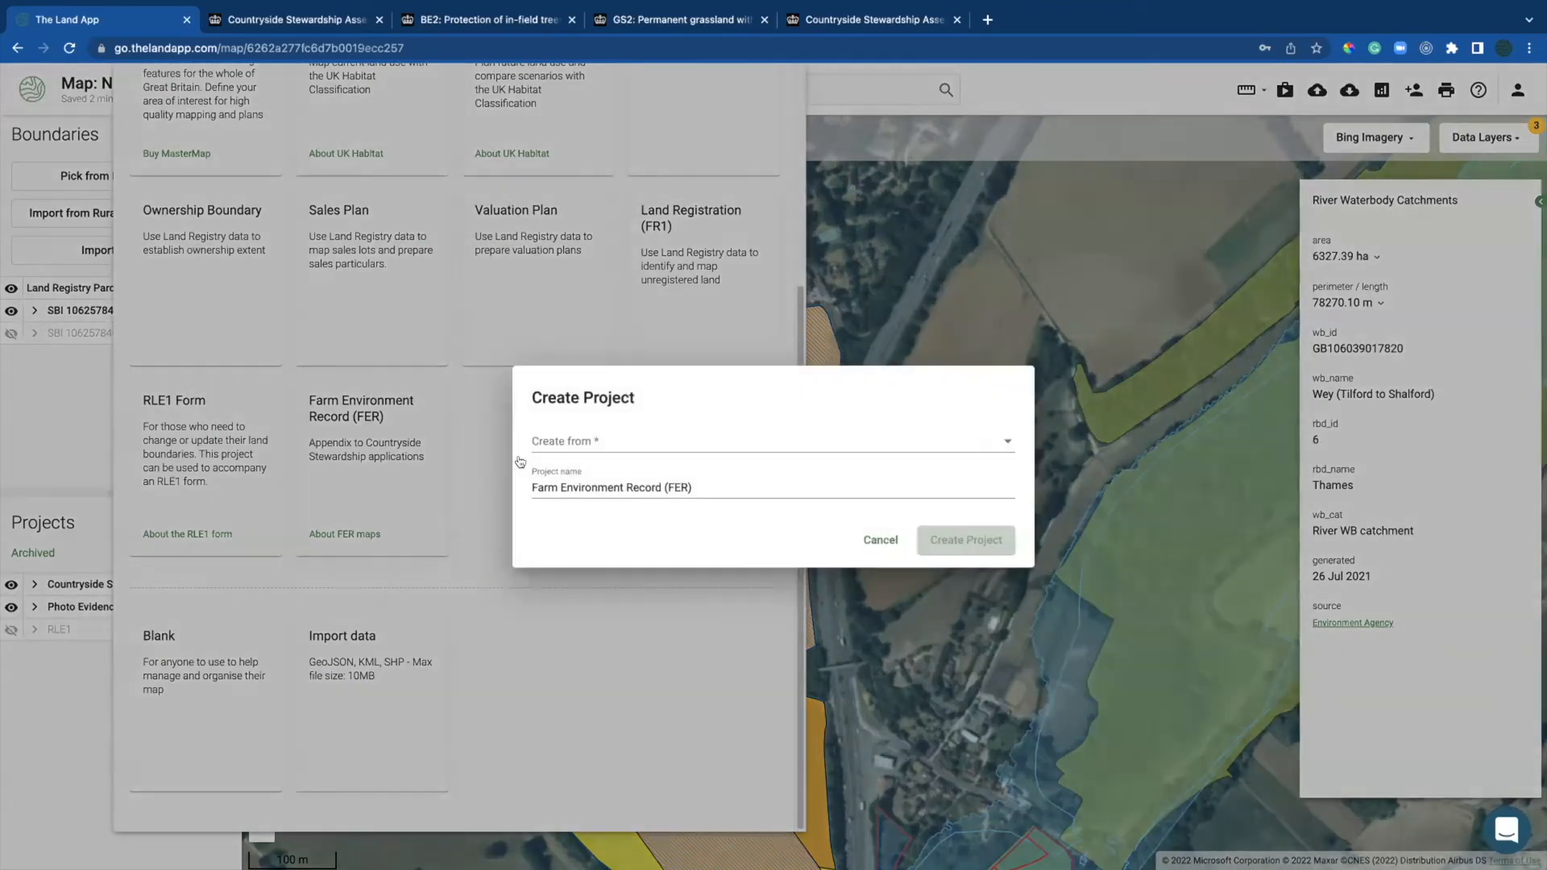
{"action": "left_click", "coordinate": [606, 439]}
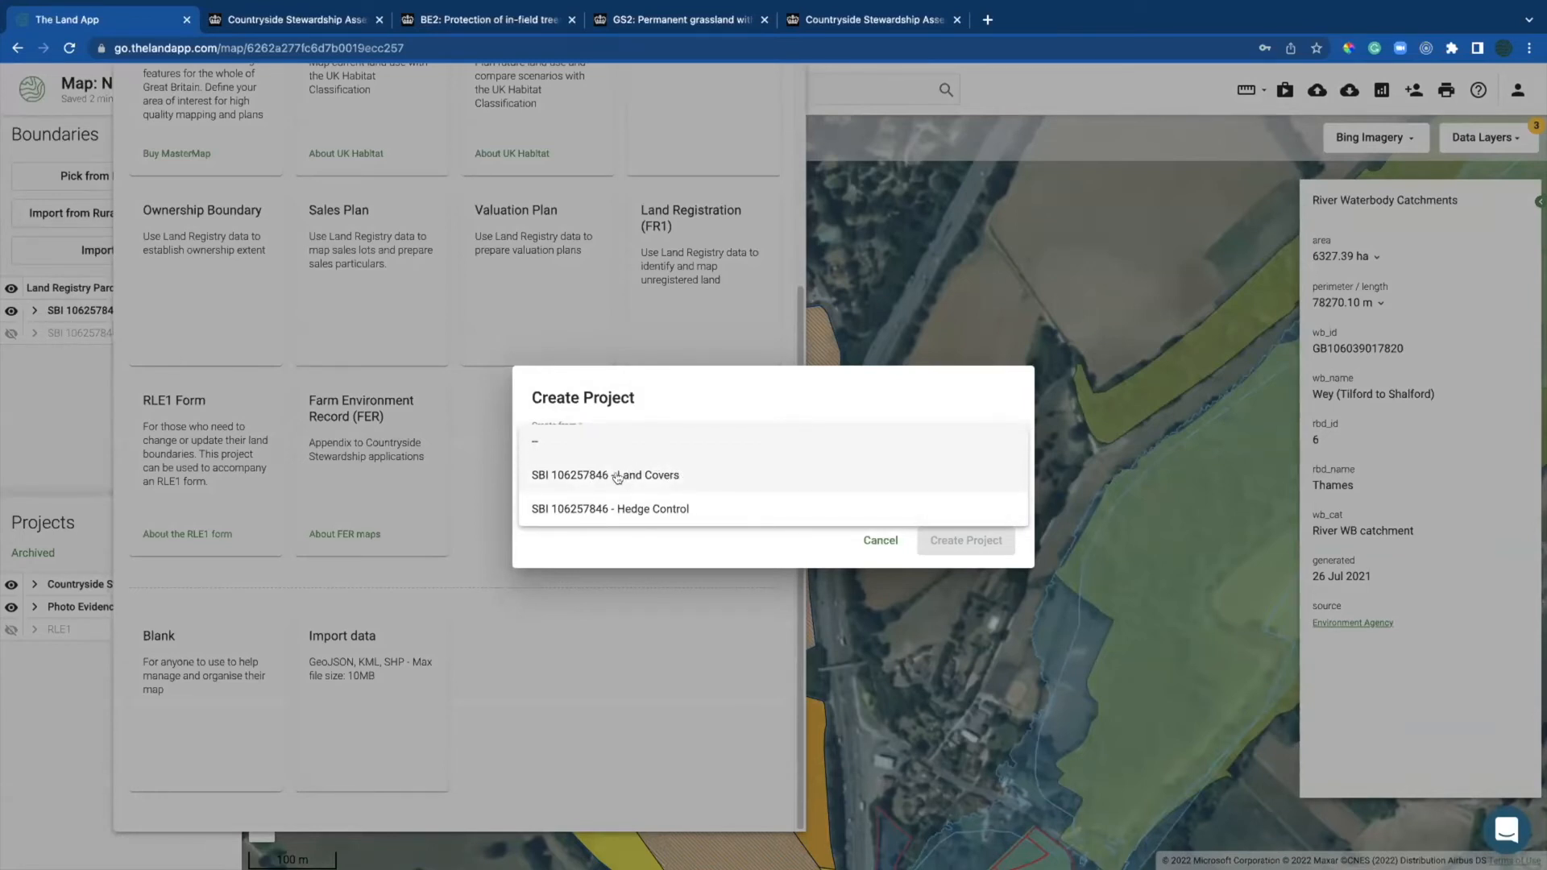
{"action": "left_click", "coordinate": [618, 477]}
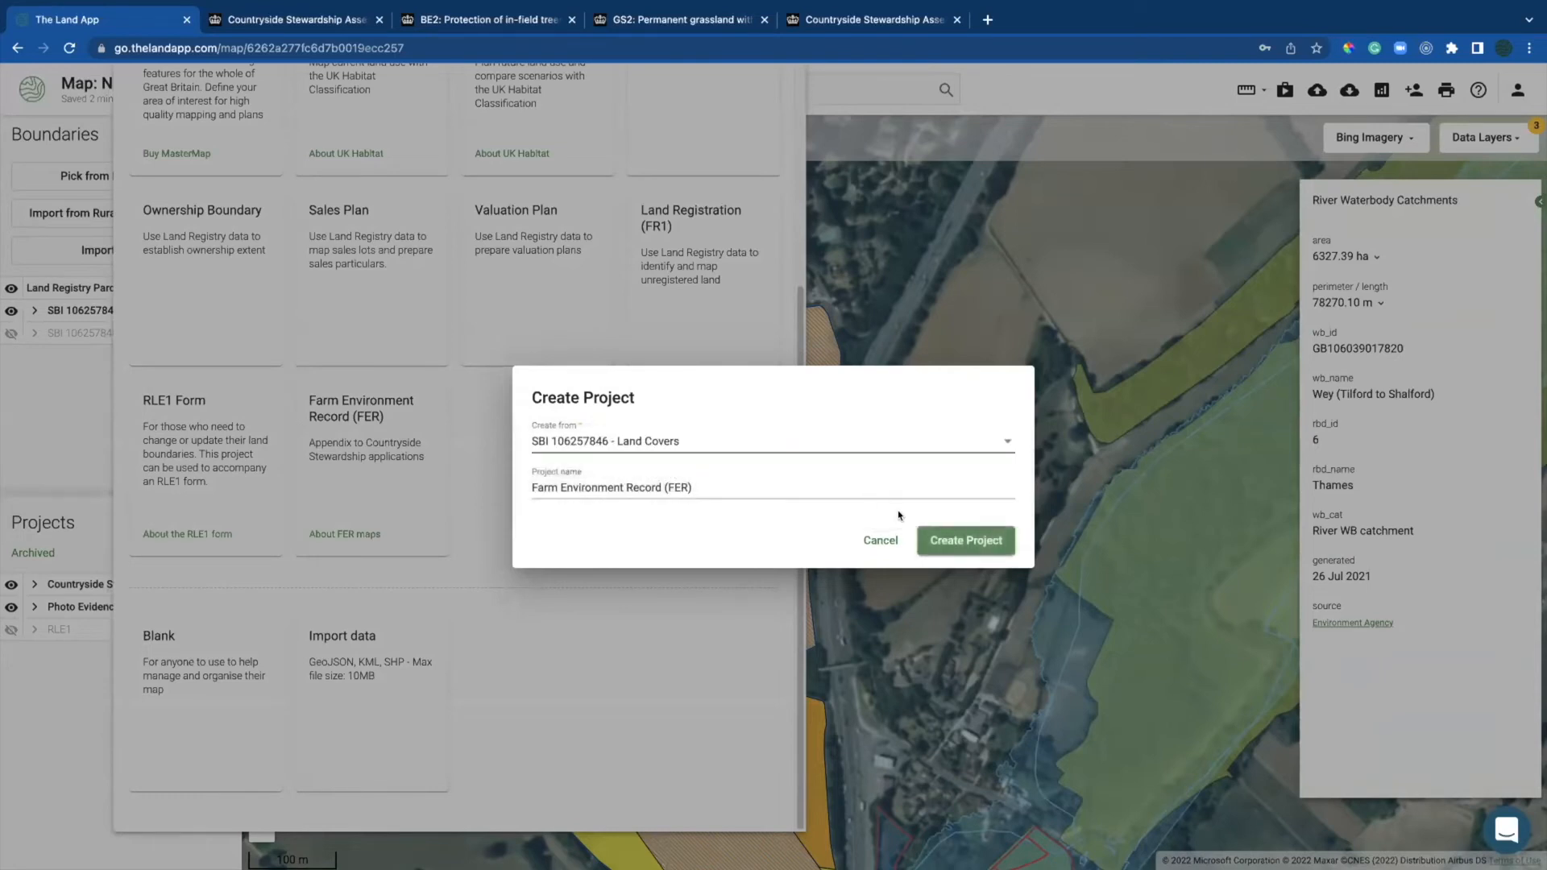
{"action": "left_click", "coordinate": [958, 540]}
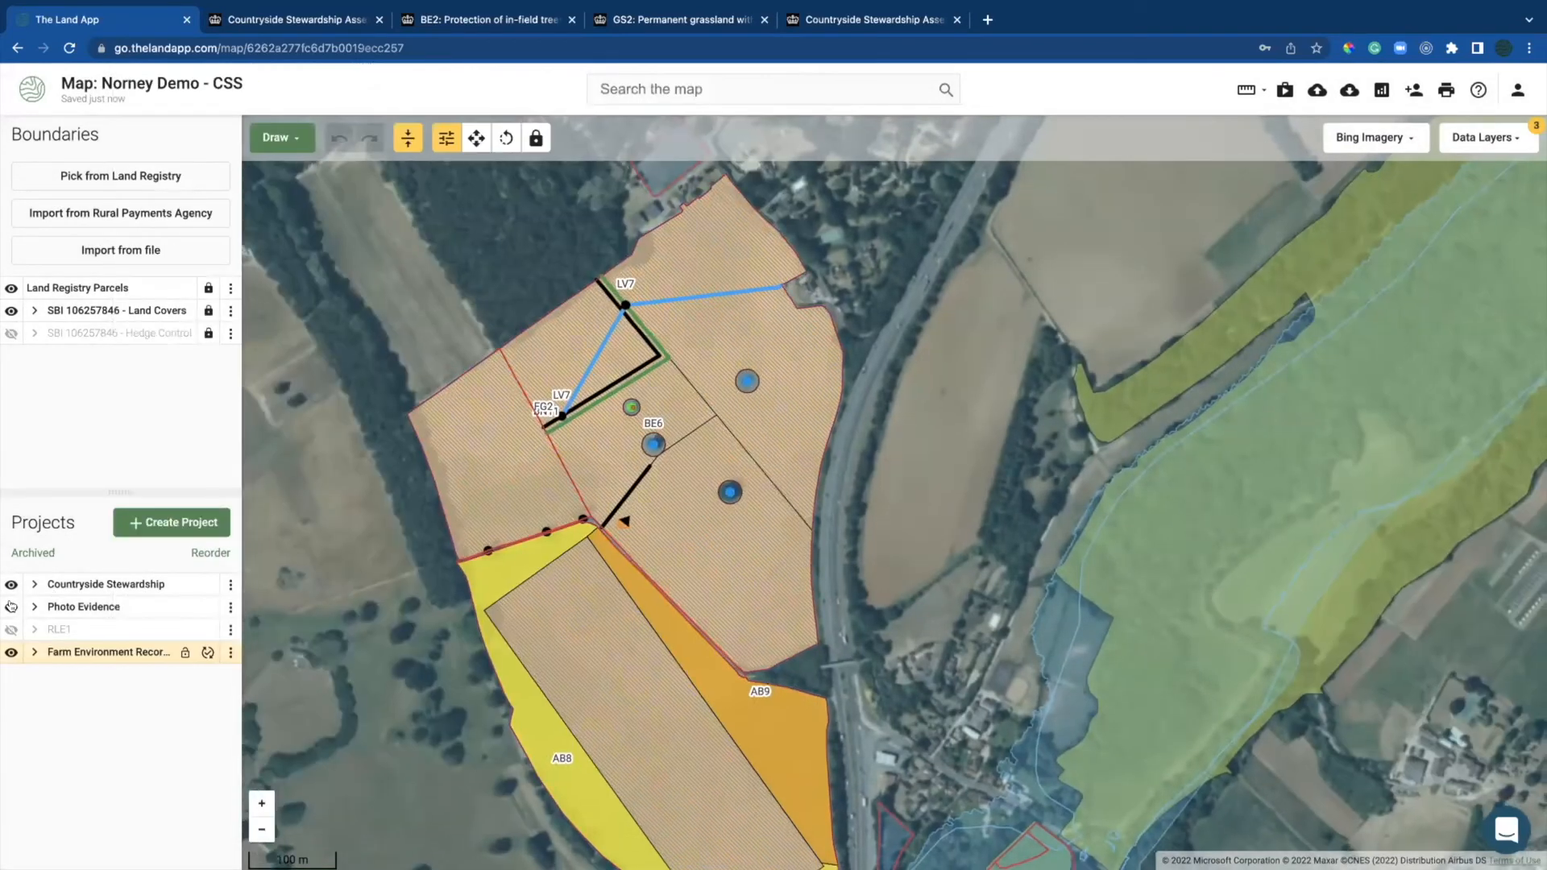
Step: Hide Photo Evidence and Countryside Stewardship, enable the SSSI data layer, then select the small square field
{"action": "left_click", "coordinate": [11, 606]}
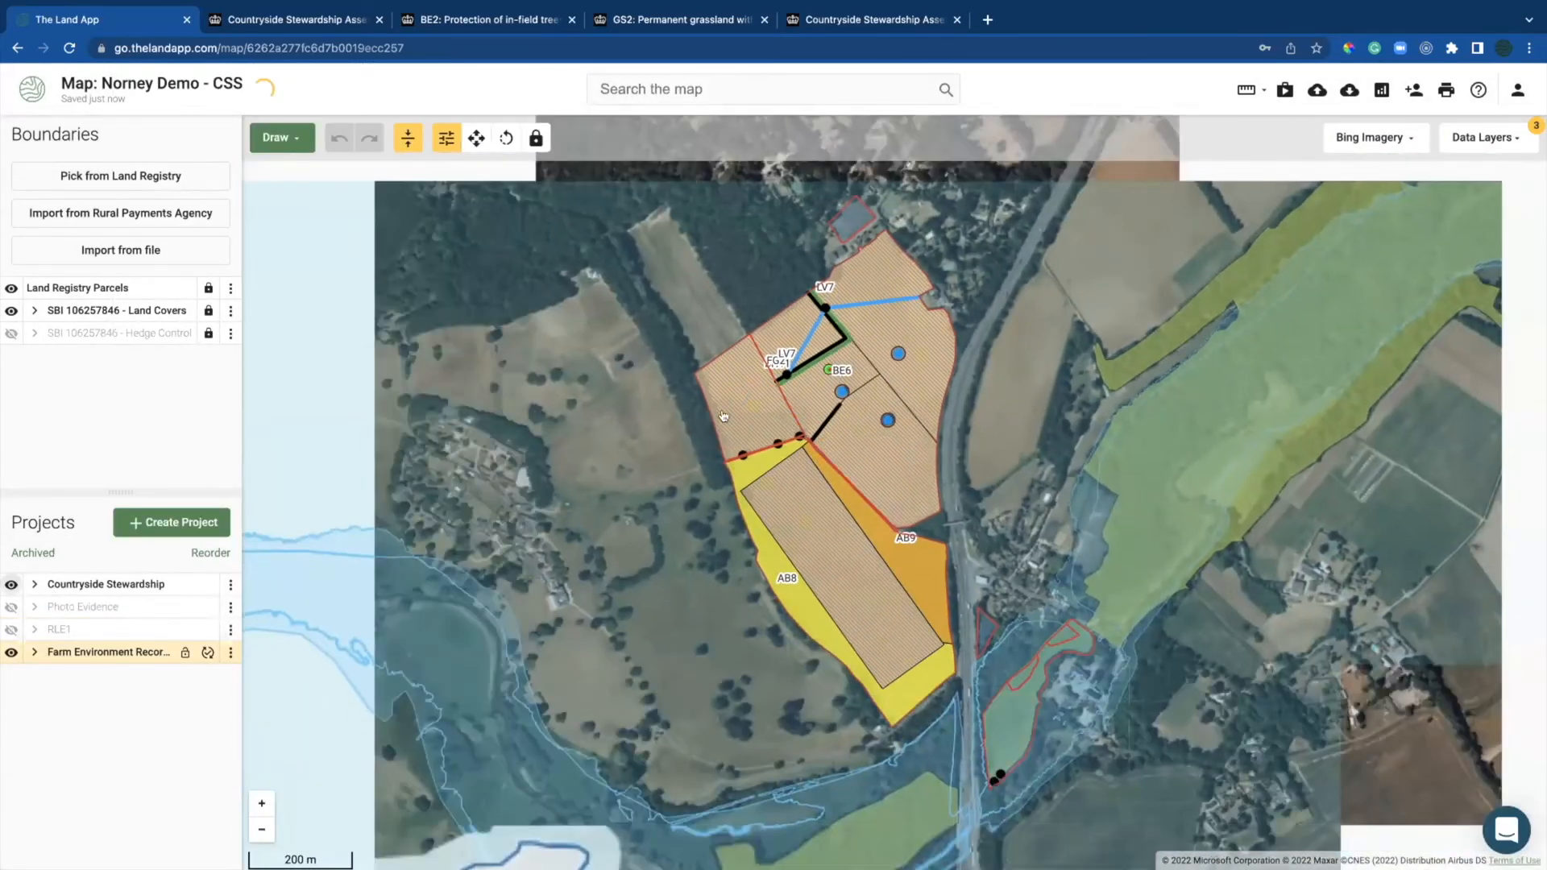
{"action": "left_click", "coordinate": [12, 585]}
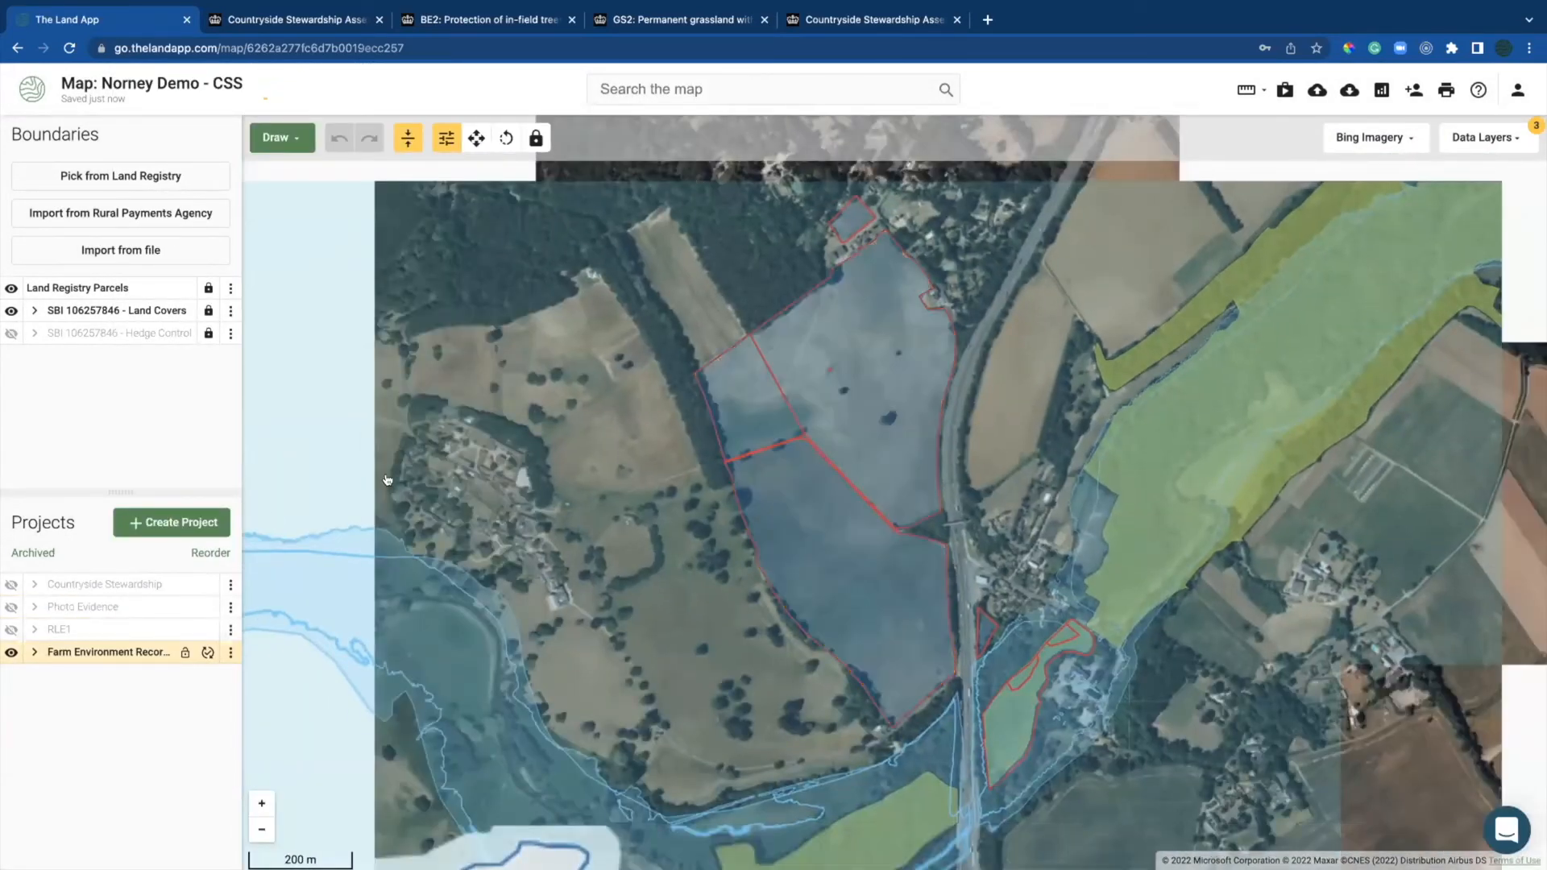
{"action": "left_click", "coordinate": [1482, 137]}
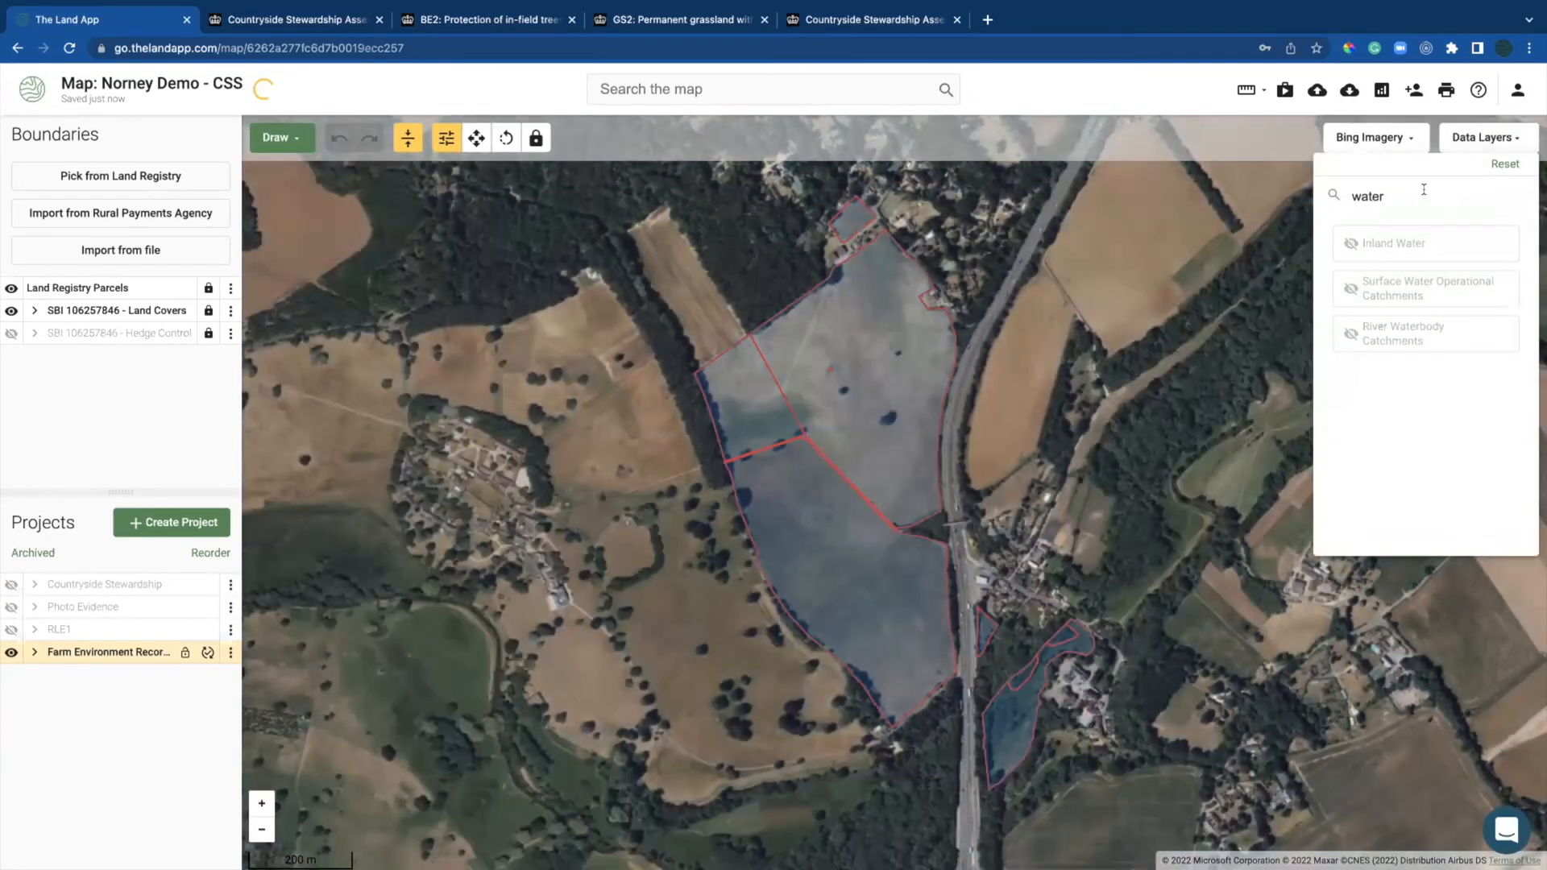
{"action": "left_click_drag", "start_coordinate": [1424, 189], "coordinate": [1335, 194]}
{"action": "type", "text": "his"}
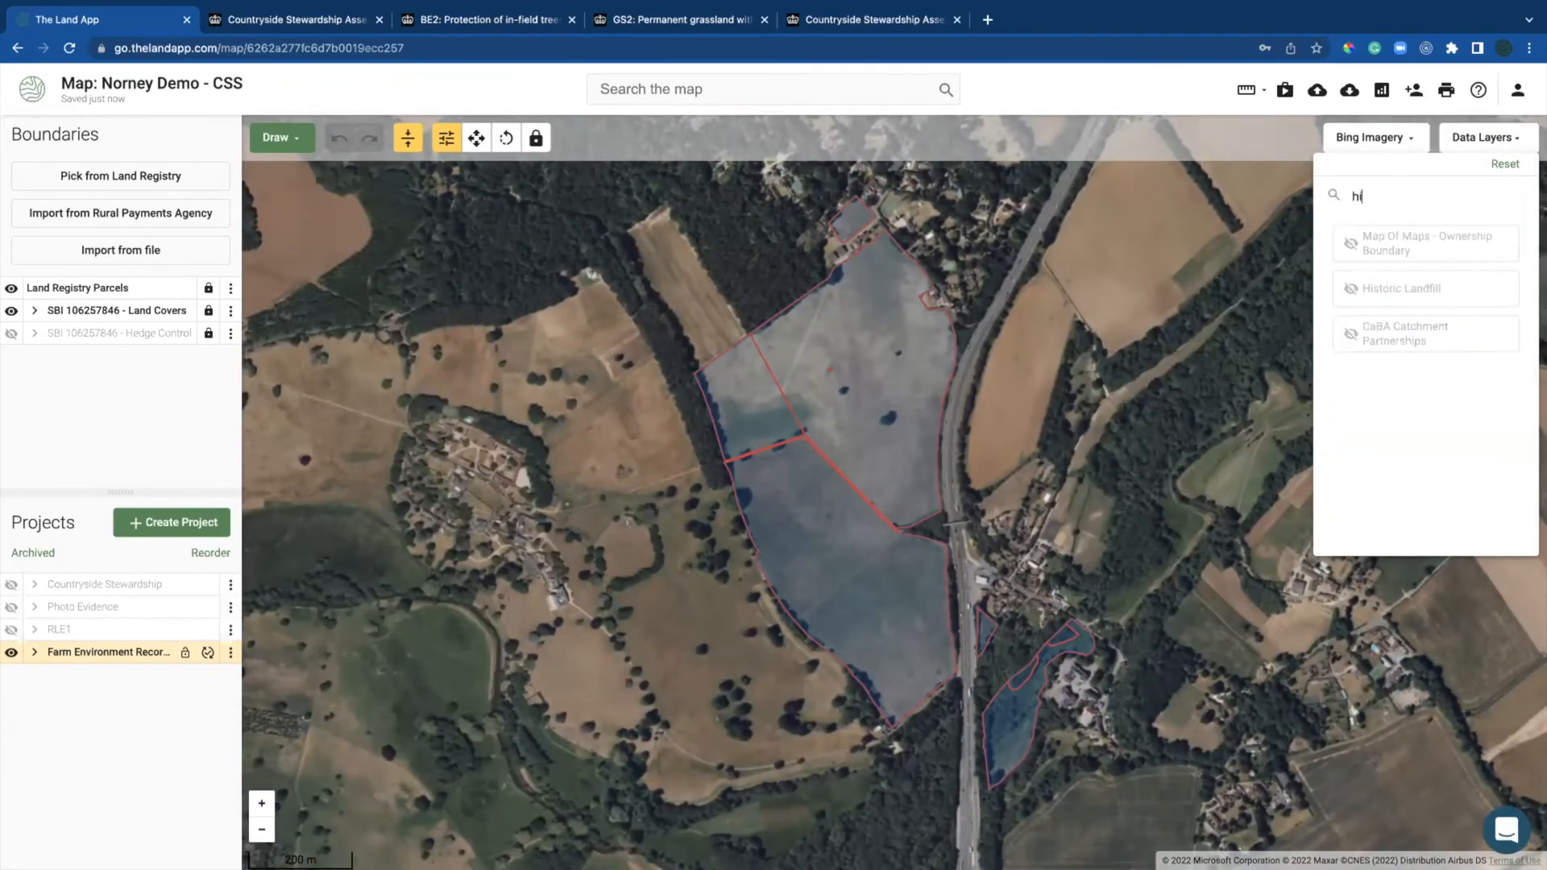
{"action": "key", "text": "BackSpace"}
{"action": "key", "text": "BackSpace"}
{"action": "key", "text": "BackSpace"}
{"action": "type", "text": "ss"}
{"action": "left_click", "coordinate": [1392, 336]}
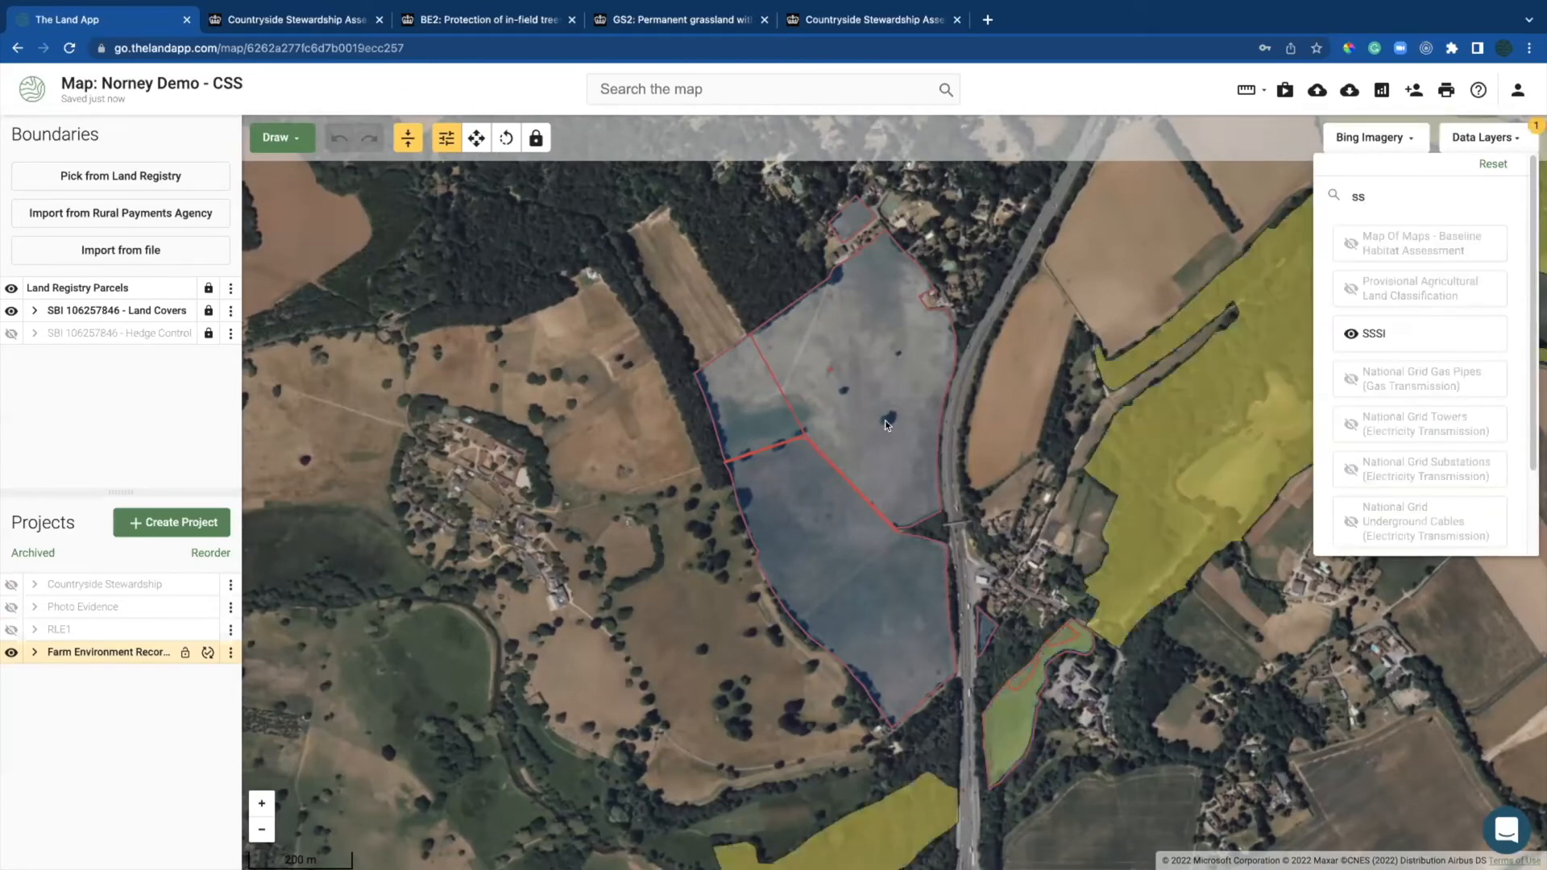
{"action": "left_click", "coordinate": [738, 403]}
{"action": "left_click", "coordinate": [737, 398]}
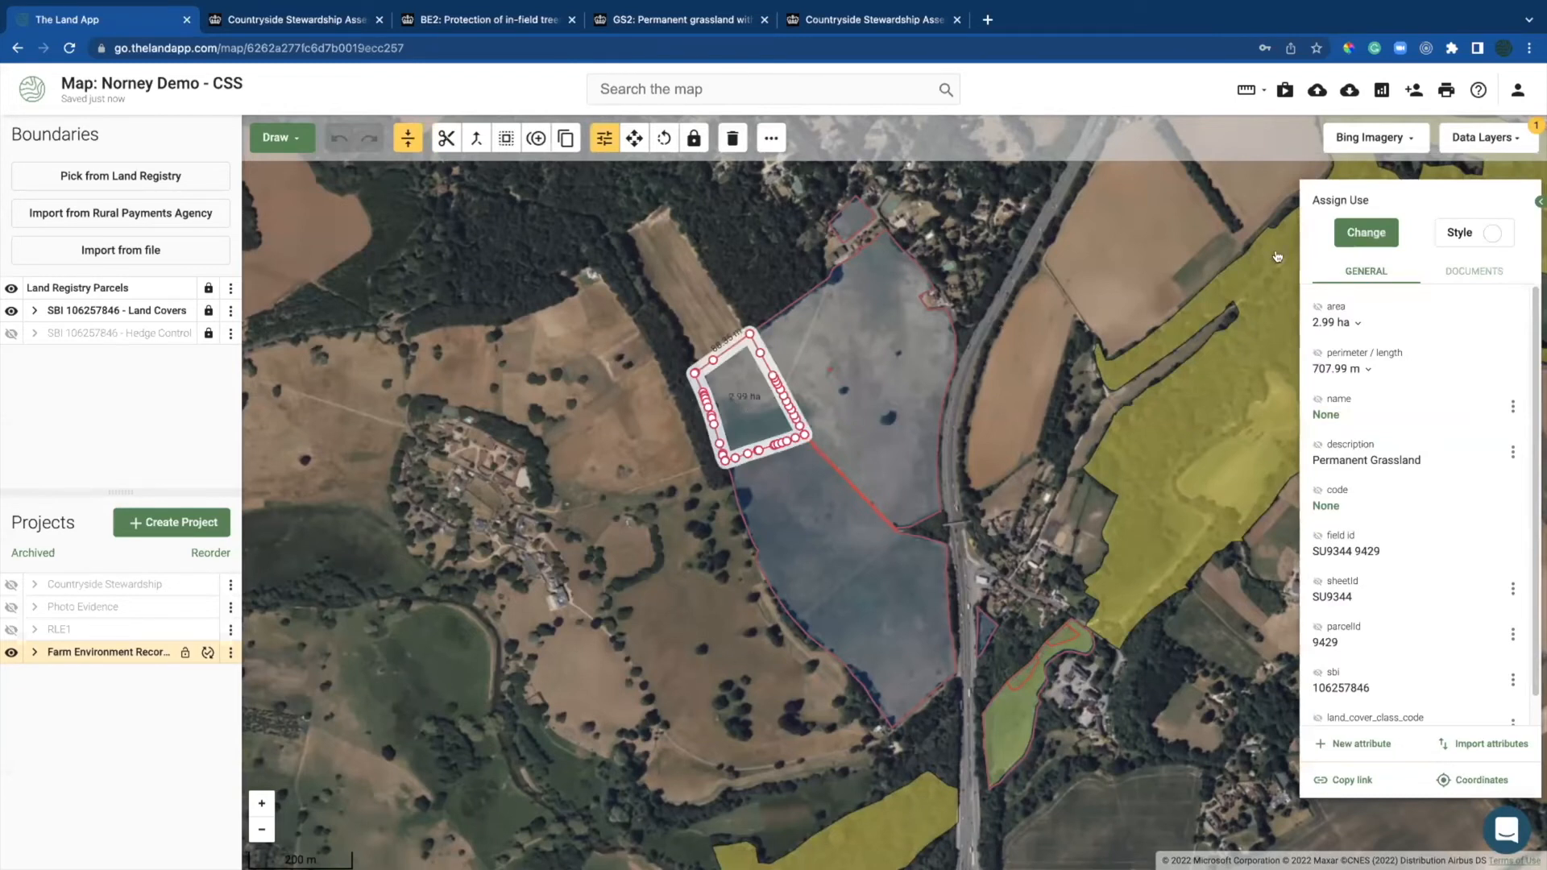
Step: Mark the small field as FER20 Woodland and split the 13.97 ha field with a cut line
{"action": "left_click", "coordinate": [1351, 229]}
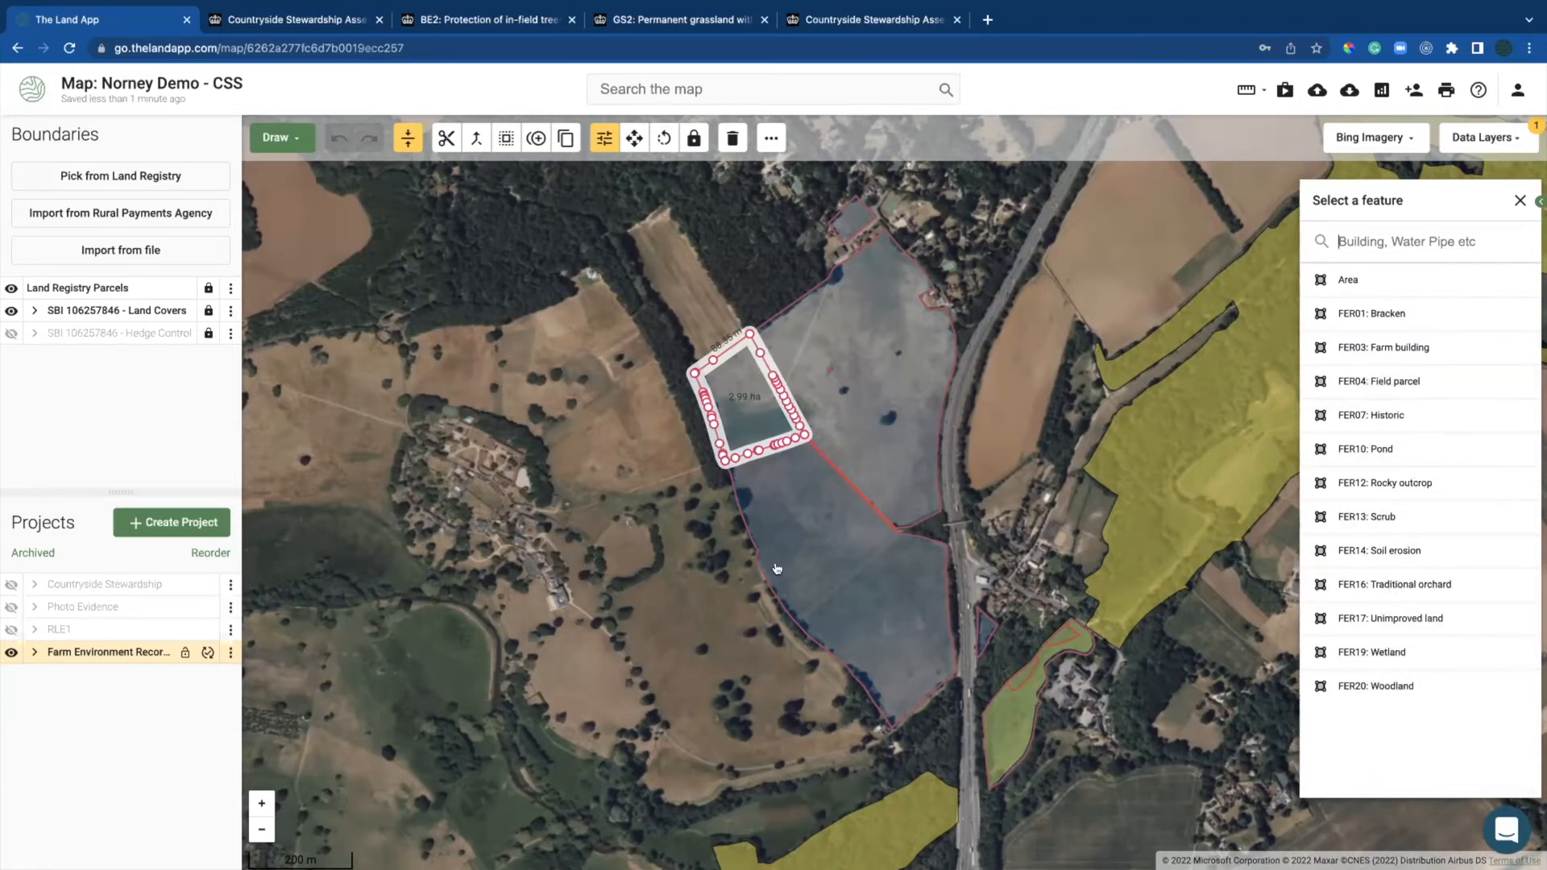
{"action": "left_click", "coordinate": [1342, 685]}
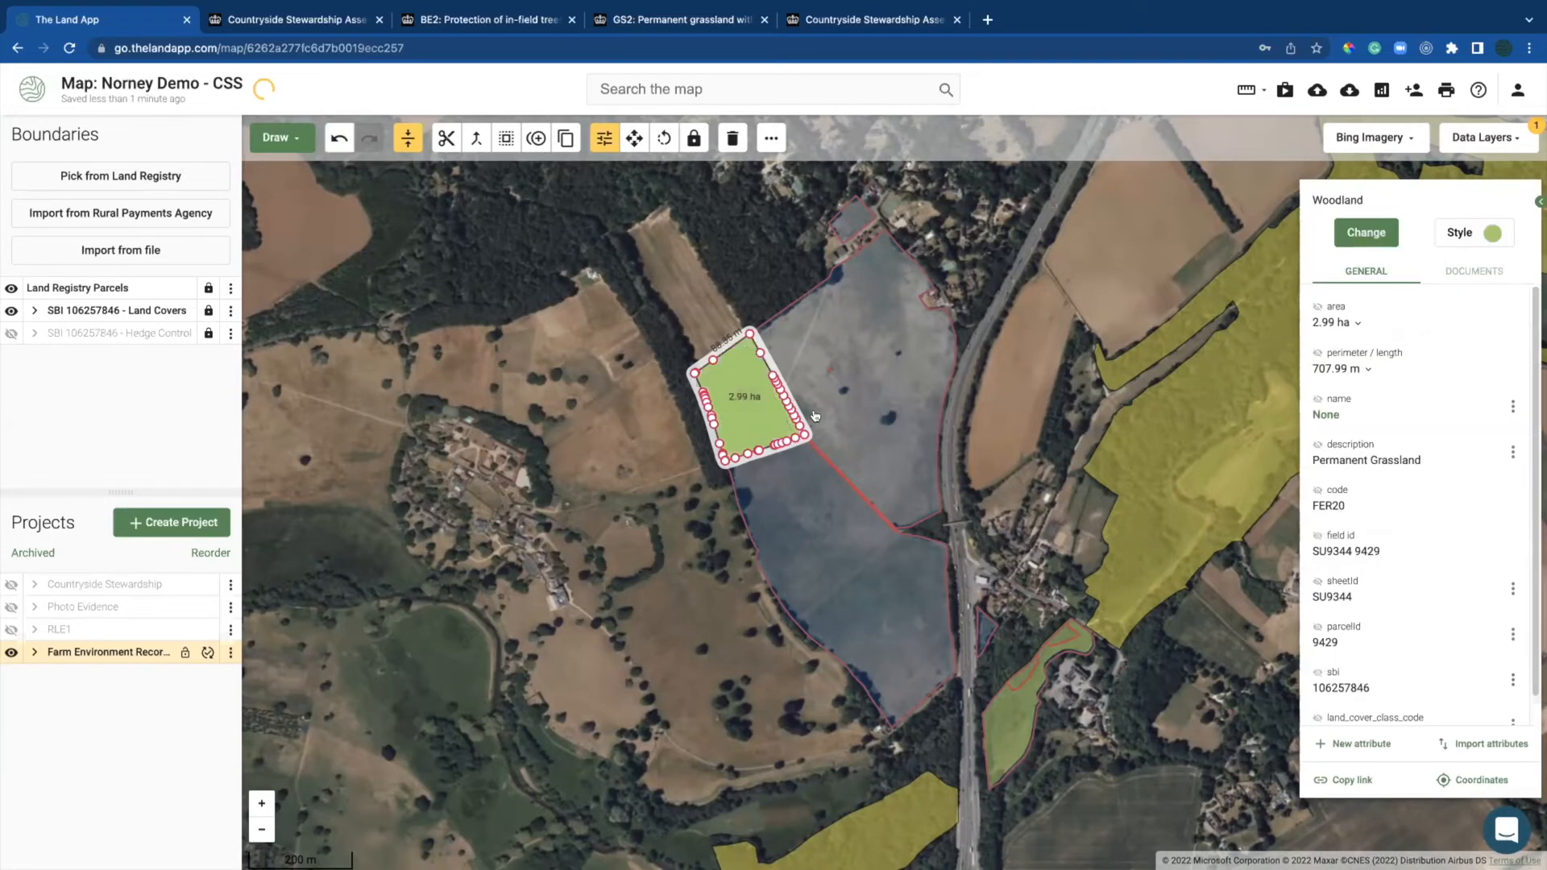
{"action": "left_click", "coordinate": [896, 385]}
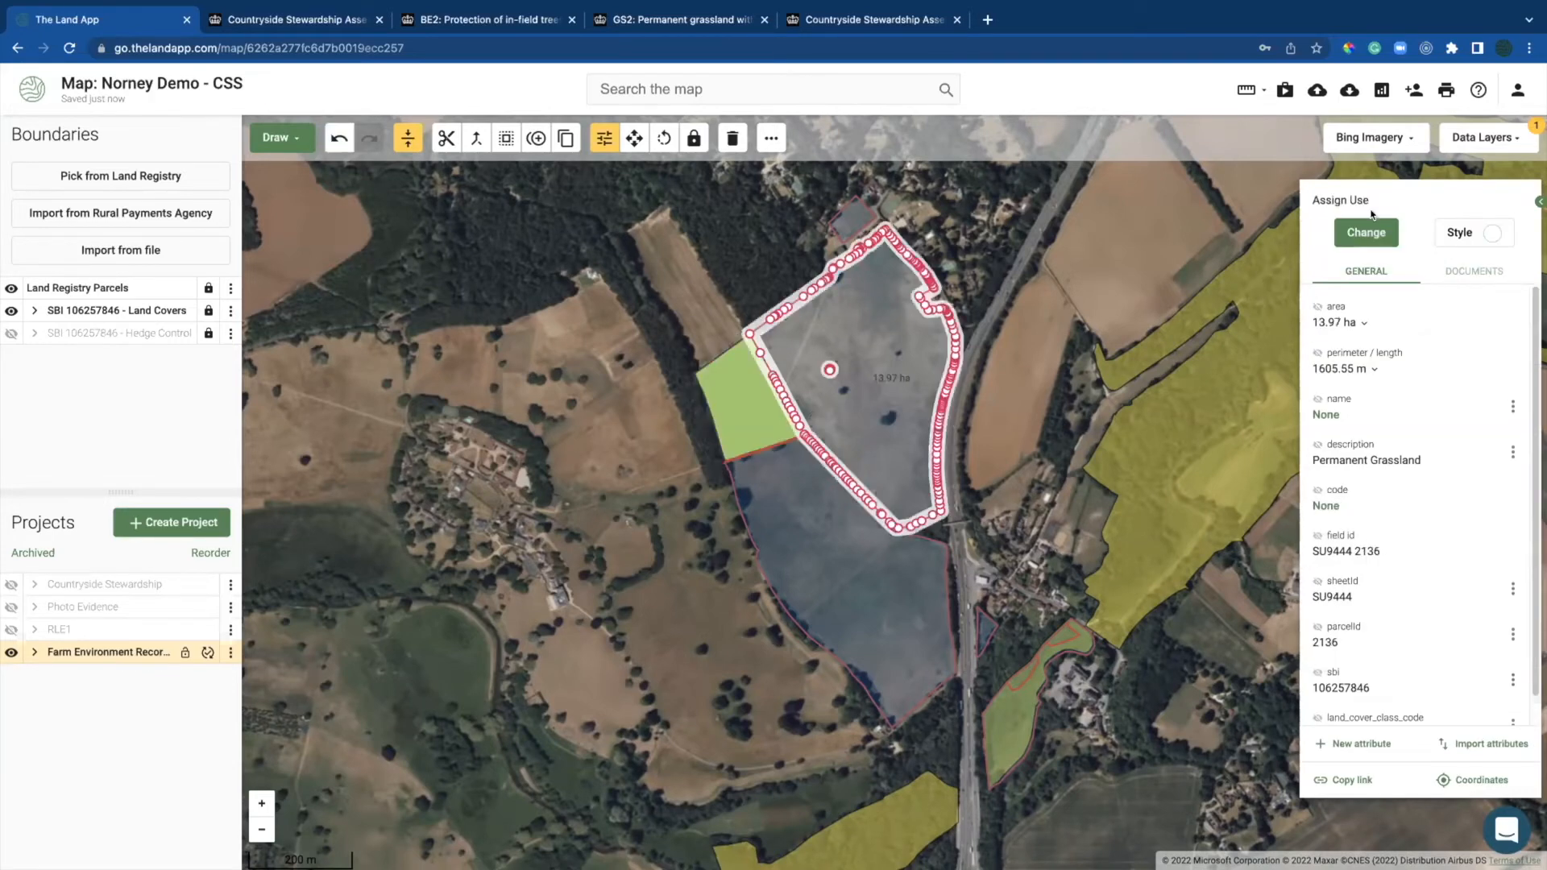
{"action": "scroll", "coordinate": [927, 242], "scroll_direction": "up", "scroll_amount": 3}
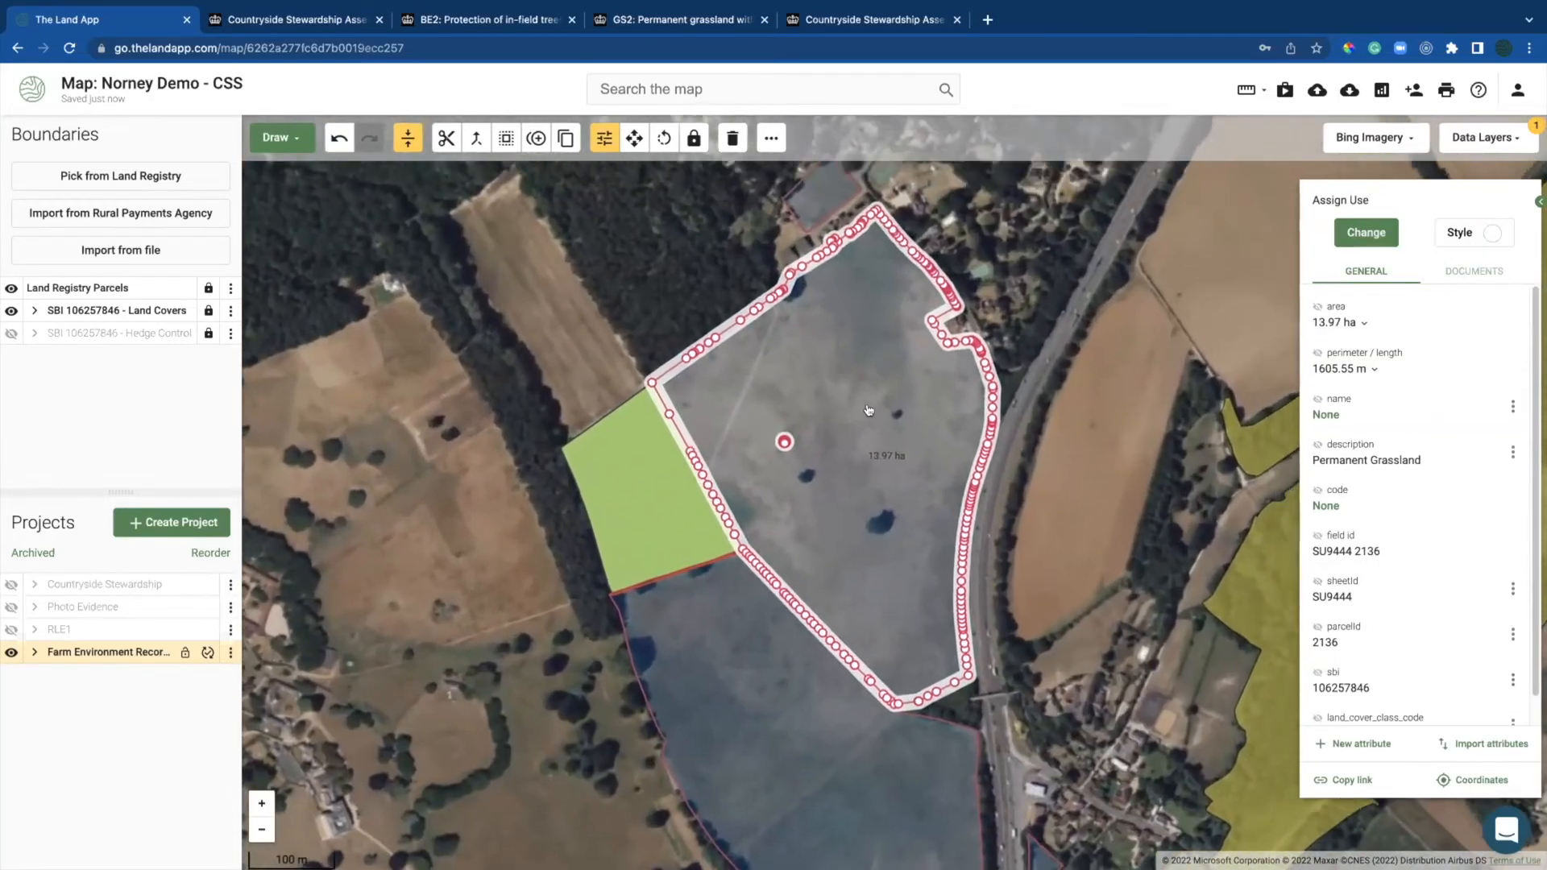
{"action": "key", "text": "s"}
{"action": "left_click", "coordinate": [981, 511]}
{"action": "left_click", "coordinate": [923, 351]}
{"action": "double_click", "coordinate": [931, 348]}
Step: Mark the narrow eastern strip as FER13 Scrub
{"action": "left_click", "coordinate": [943, 385]}
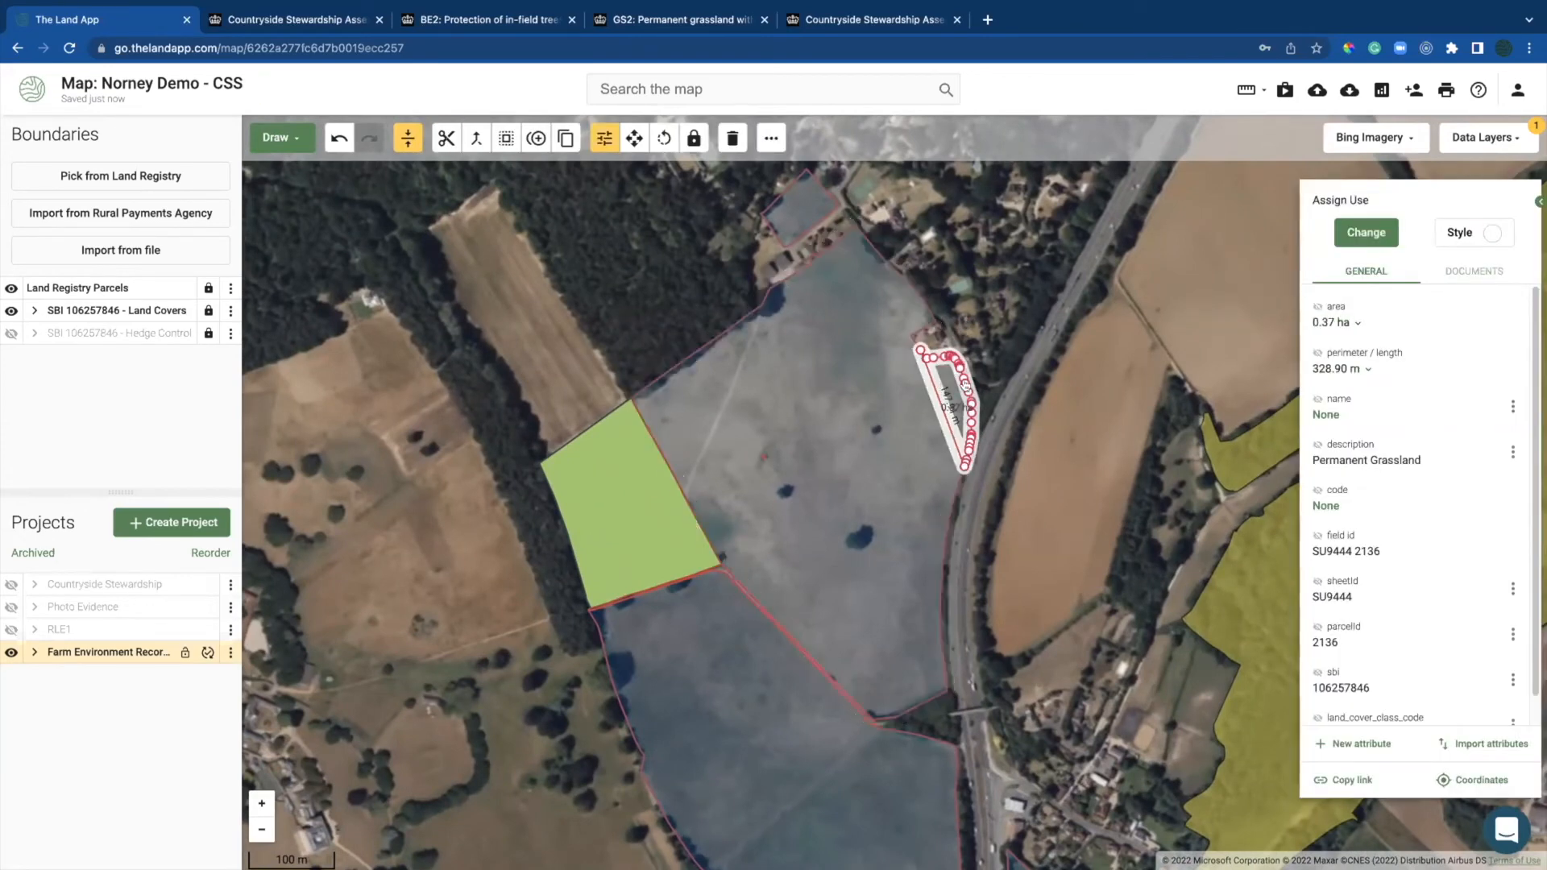
{"action": "left_click", "coordinate": [1367, 233]}
{"action": "type", "text": "sc"}
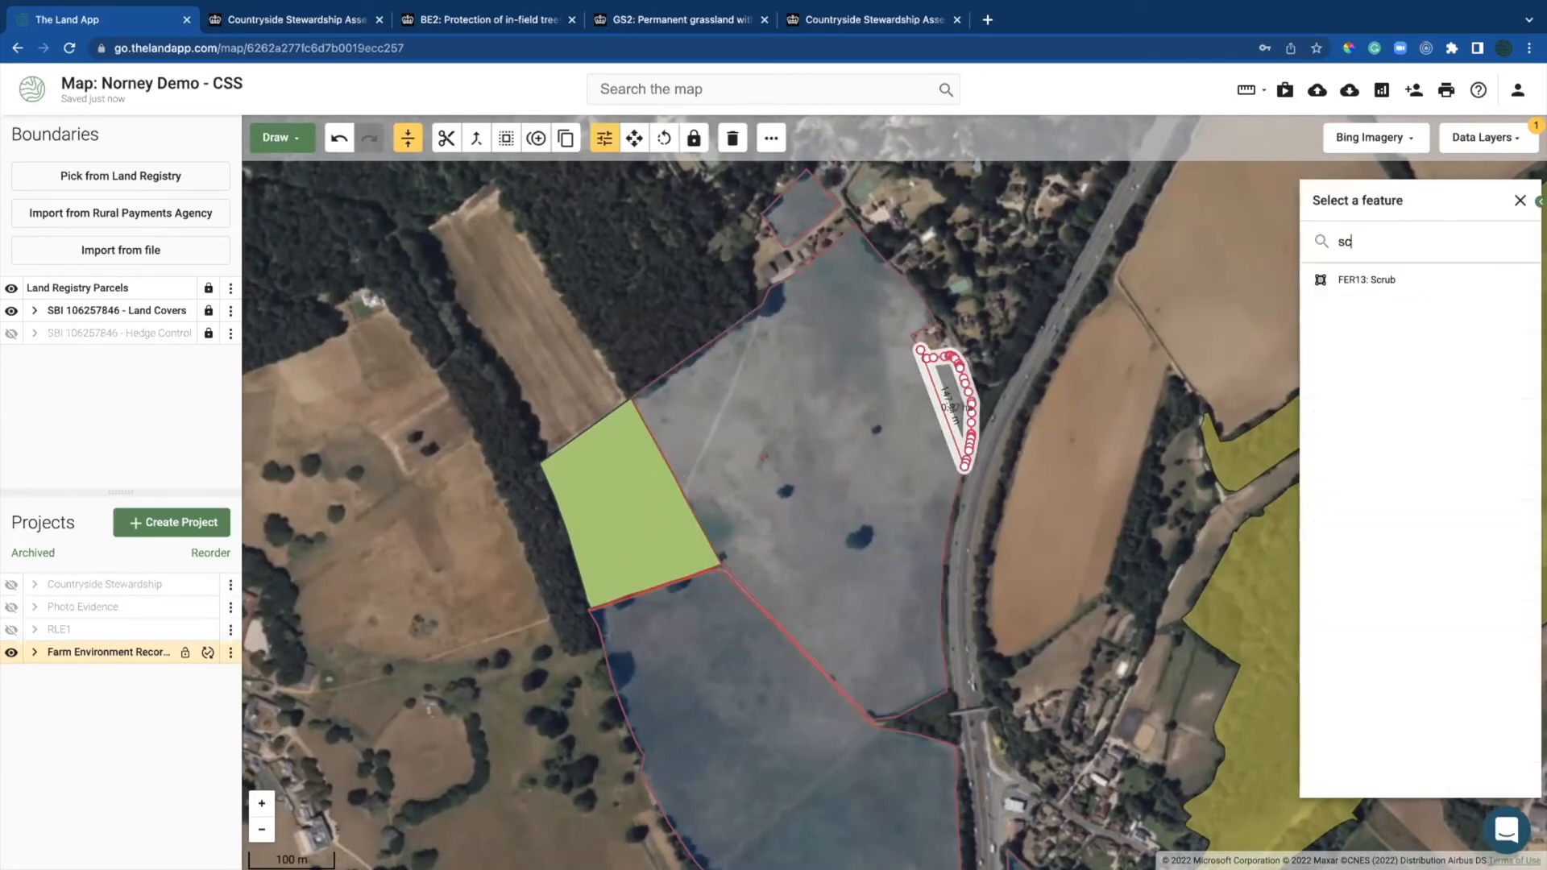
{"action": "left_click", "coordinate": [1367, 279]}
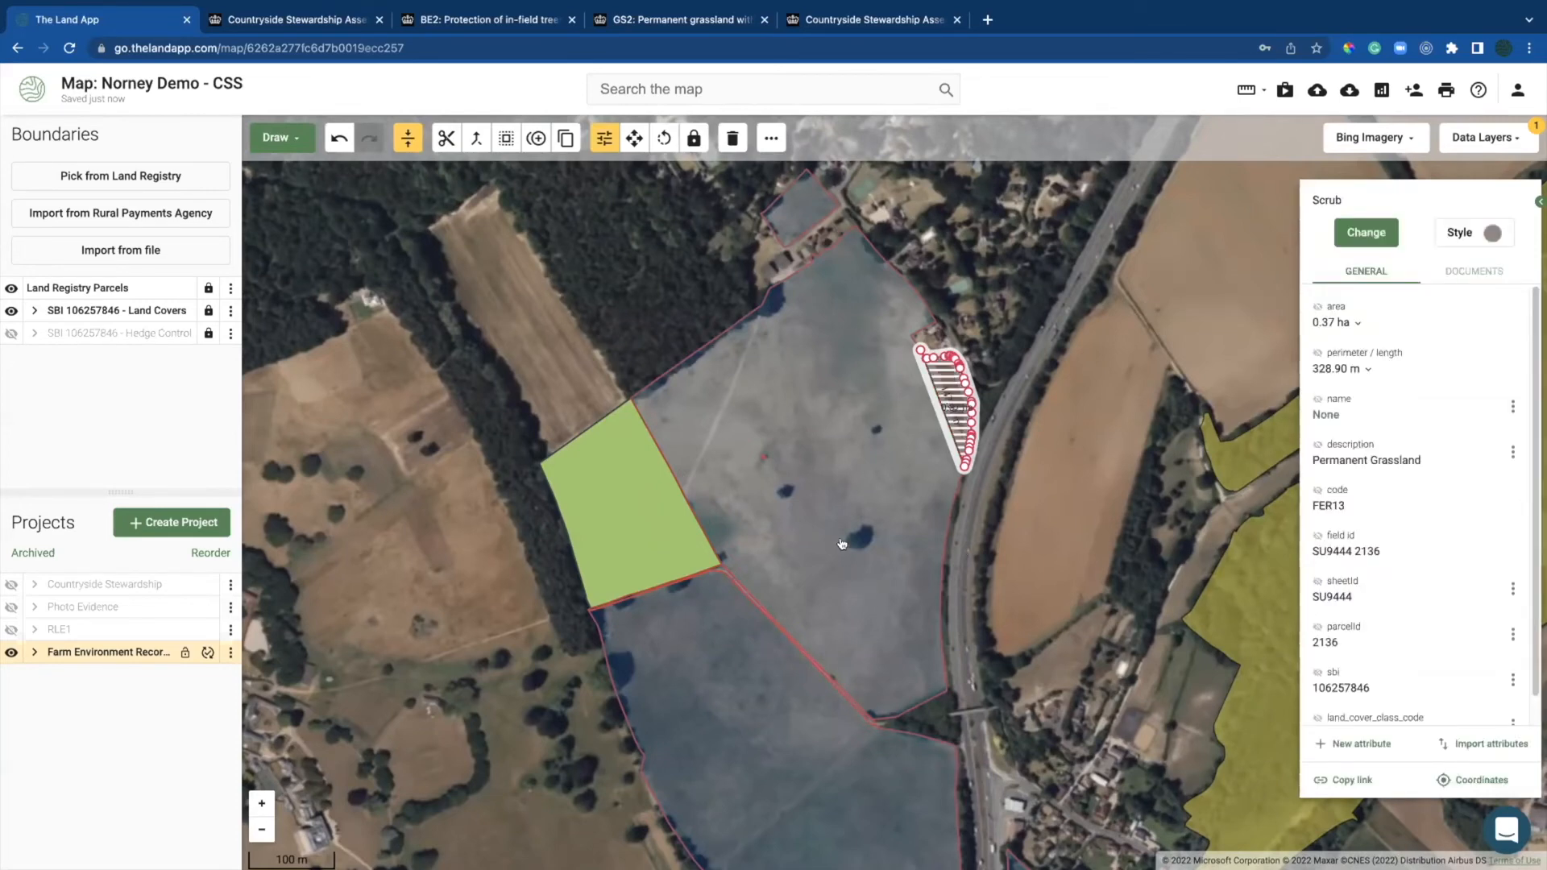
Step: Split the southern field in two and mark the lower part as FER14 Soil erosion
{"action": "left_click_drag", "start_coordinate": [853, 574], "coordinate": [815, 377]}
{"action": "right_click", "coordinate": [770, 564]}
{"action": "left_click", "coordinate": [794, 588]}
{"action": "left_click", "coordinate": [639, 689]}
{"action": "double_click", "coordinate": [869, 506]}
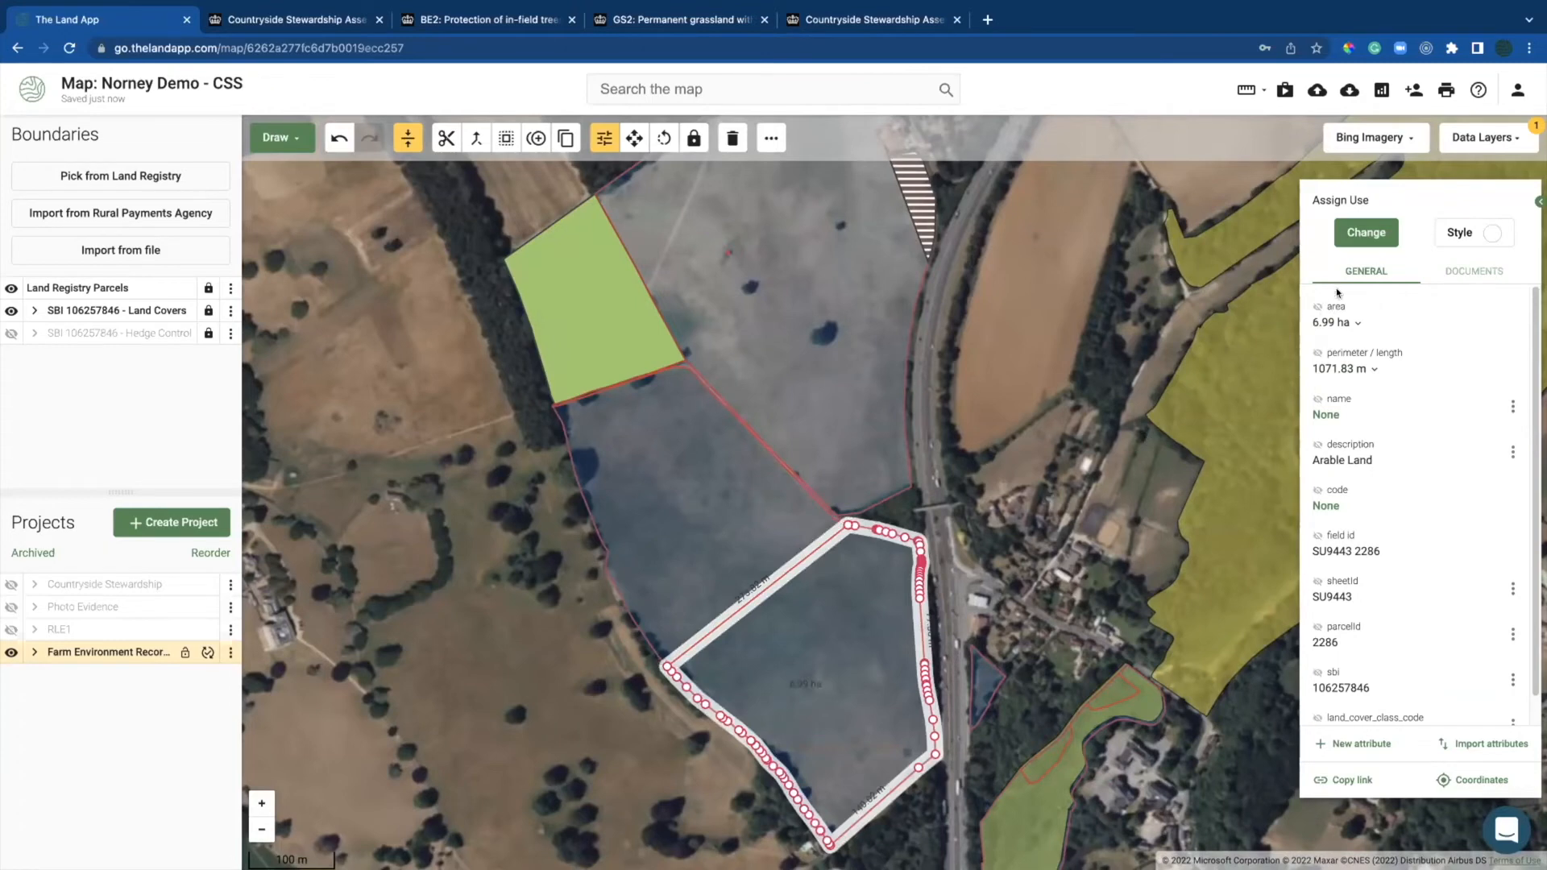
{"action": "left_click", "coordinate": [1367, 233]}
{"action": "type", "text": "soi"}
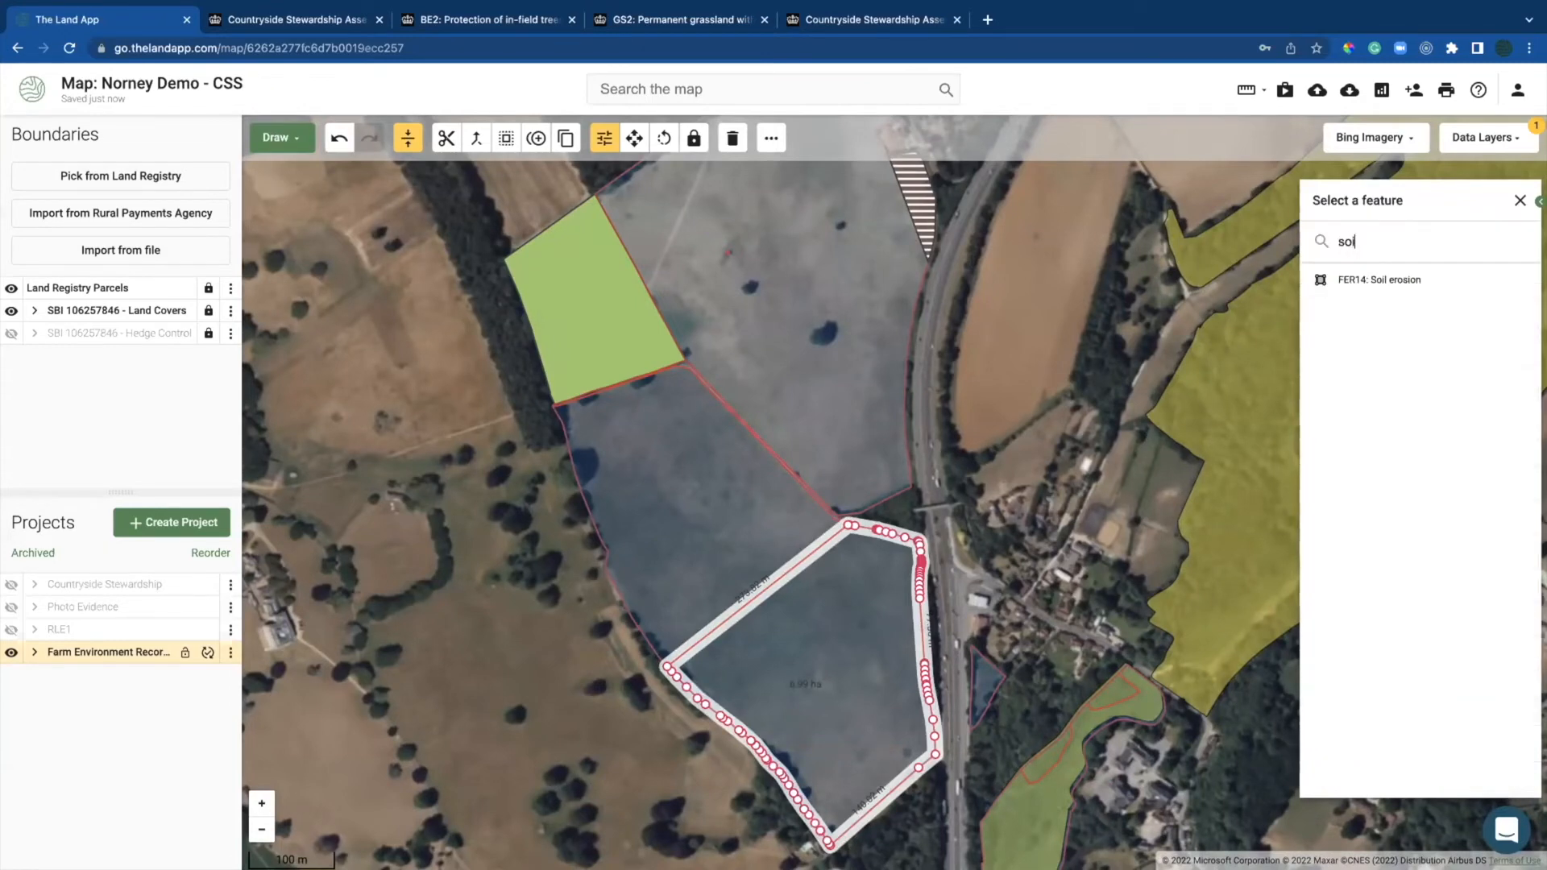
{"action": "left_click", "coordinate": [1343, 281]}
Step: Mark the 2.10 ha grassland field beside the road as FER07 Historic
{"action": "left_click", "coordinate": [723, 507]}
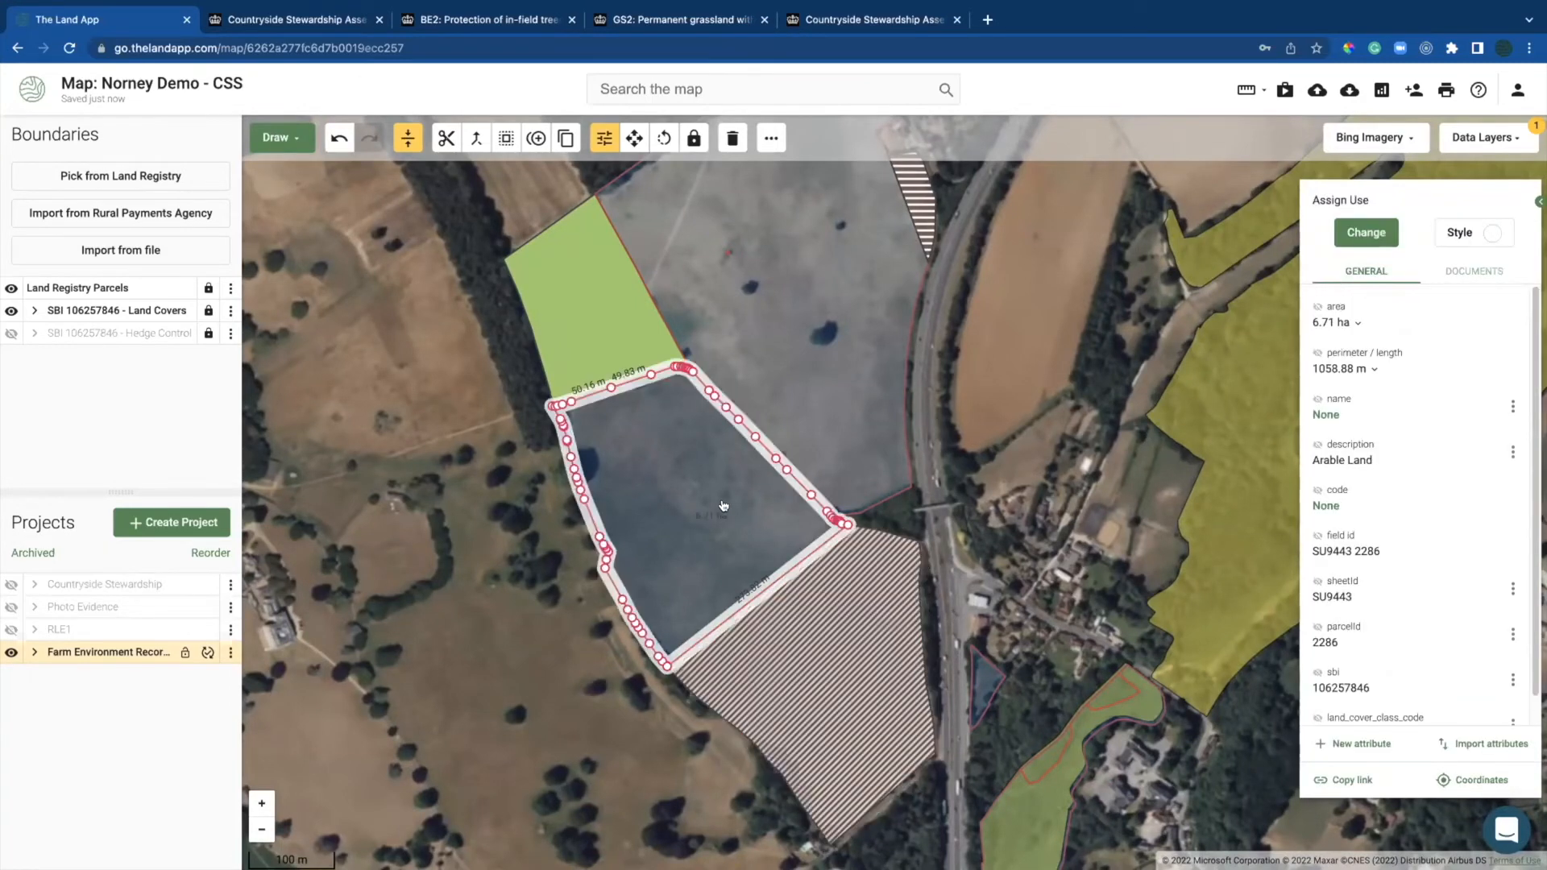
{"action": "left_click_drag", "start_coordinate": [840, 442], "coordinate": [661, 273]}
{"action": "left_click", "coordinate": [859, 677]}
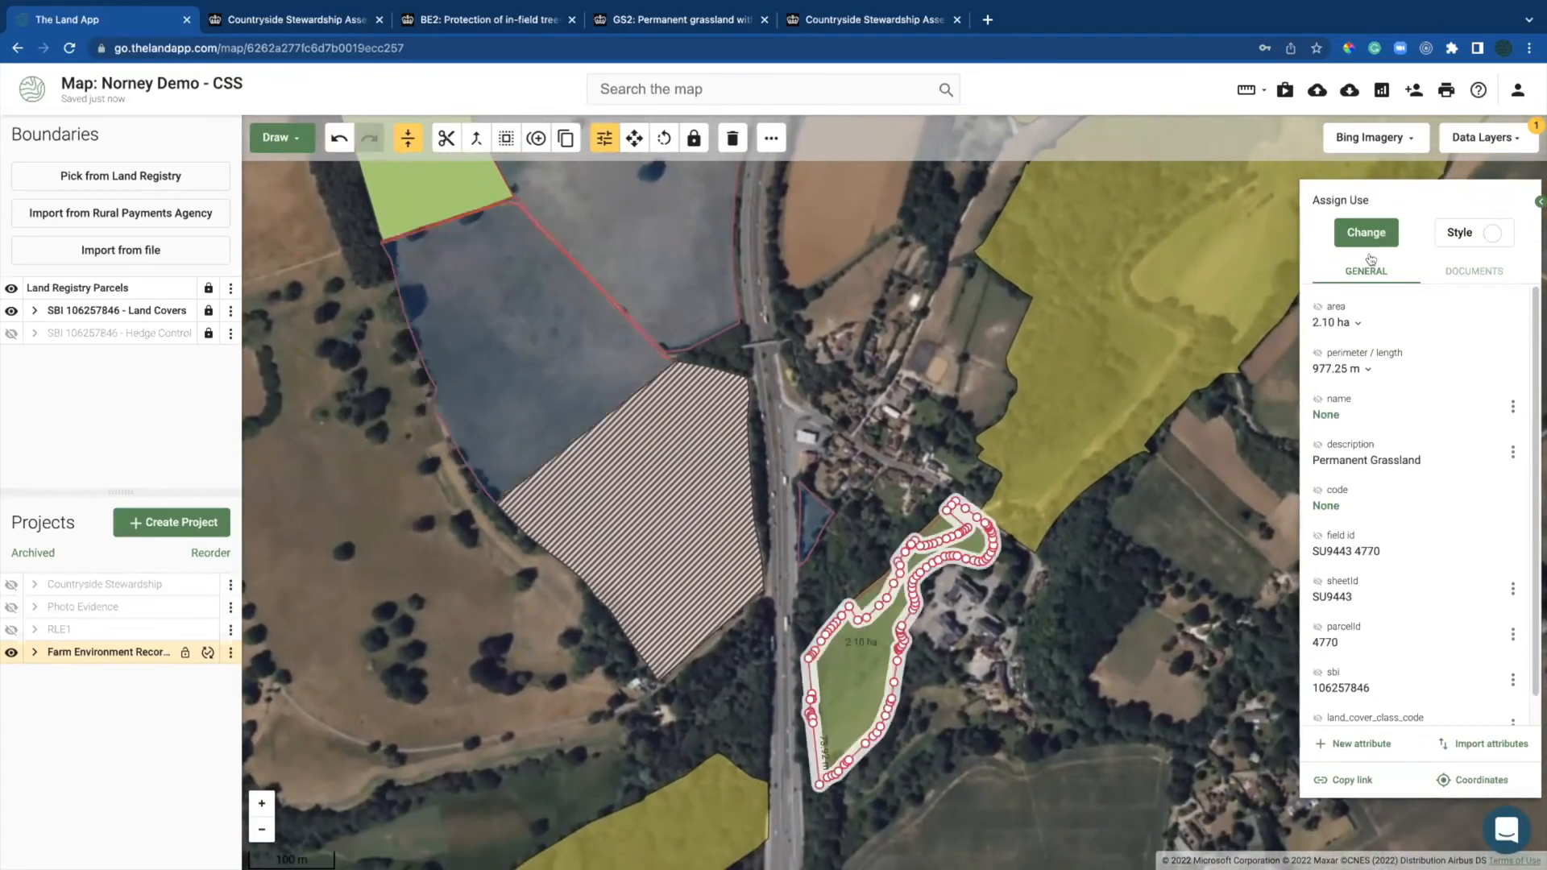
{"action": "left_click", "coordinate": [1376, 230]}
{"action": "type", "text": "hi"}
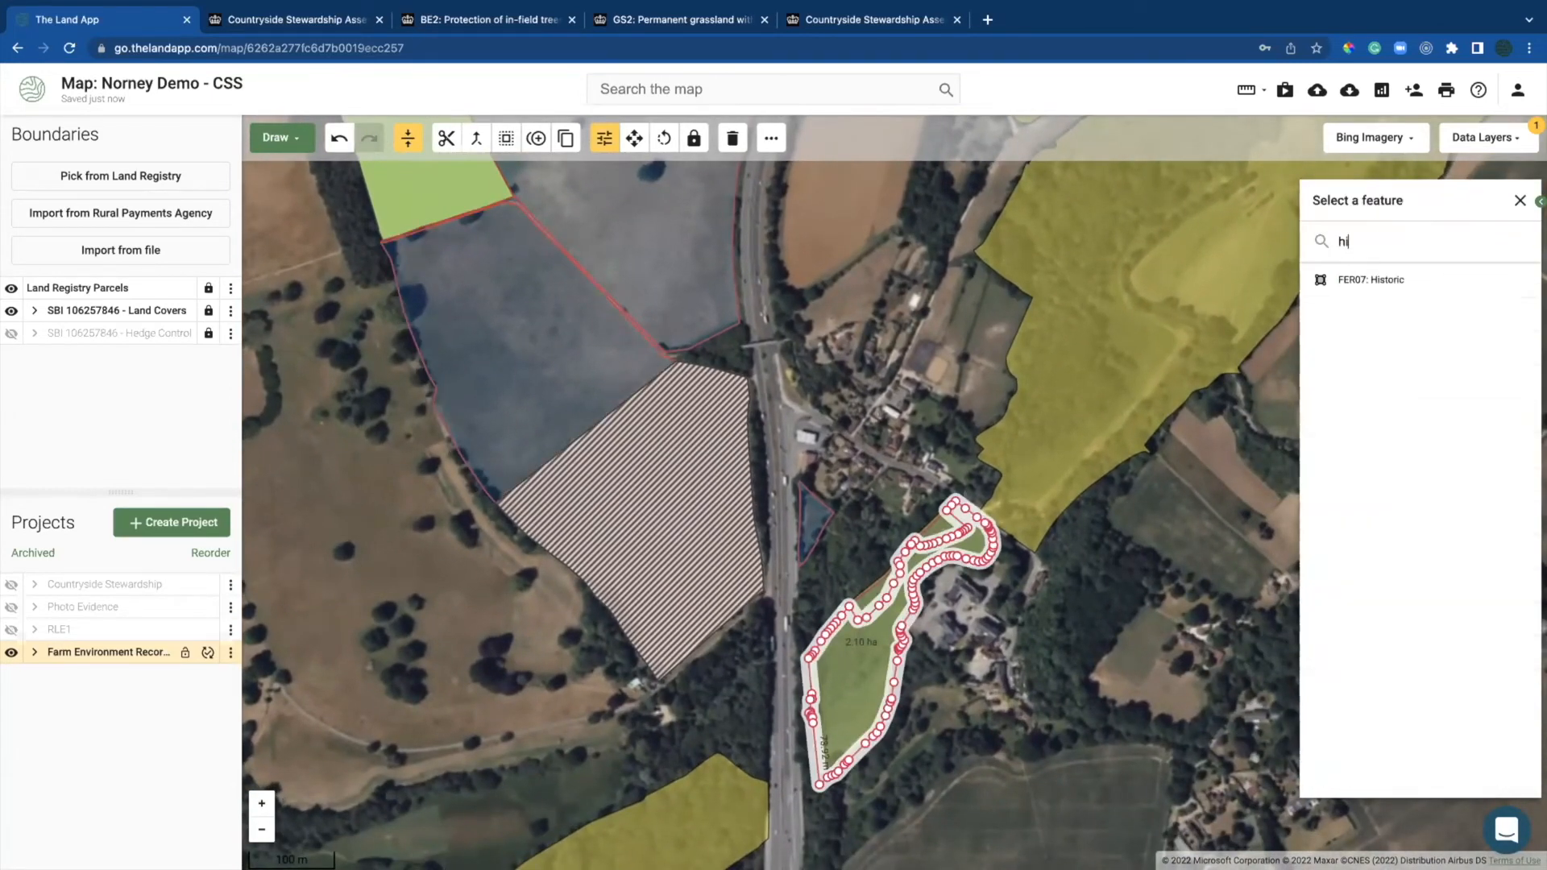
{"action": "left_click", "coordinate": [1365, 279]}
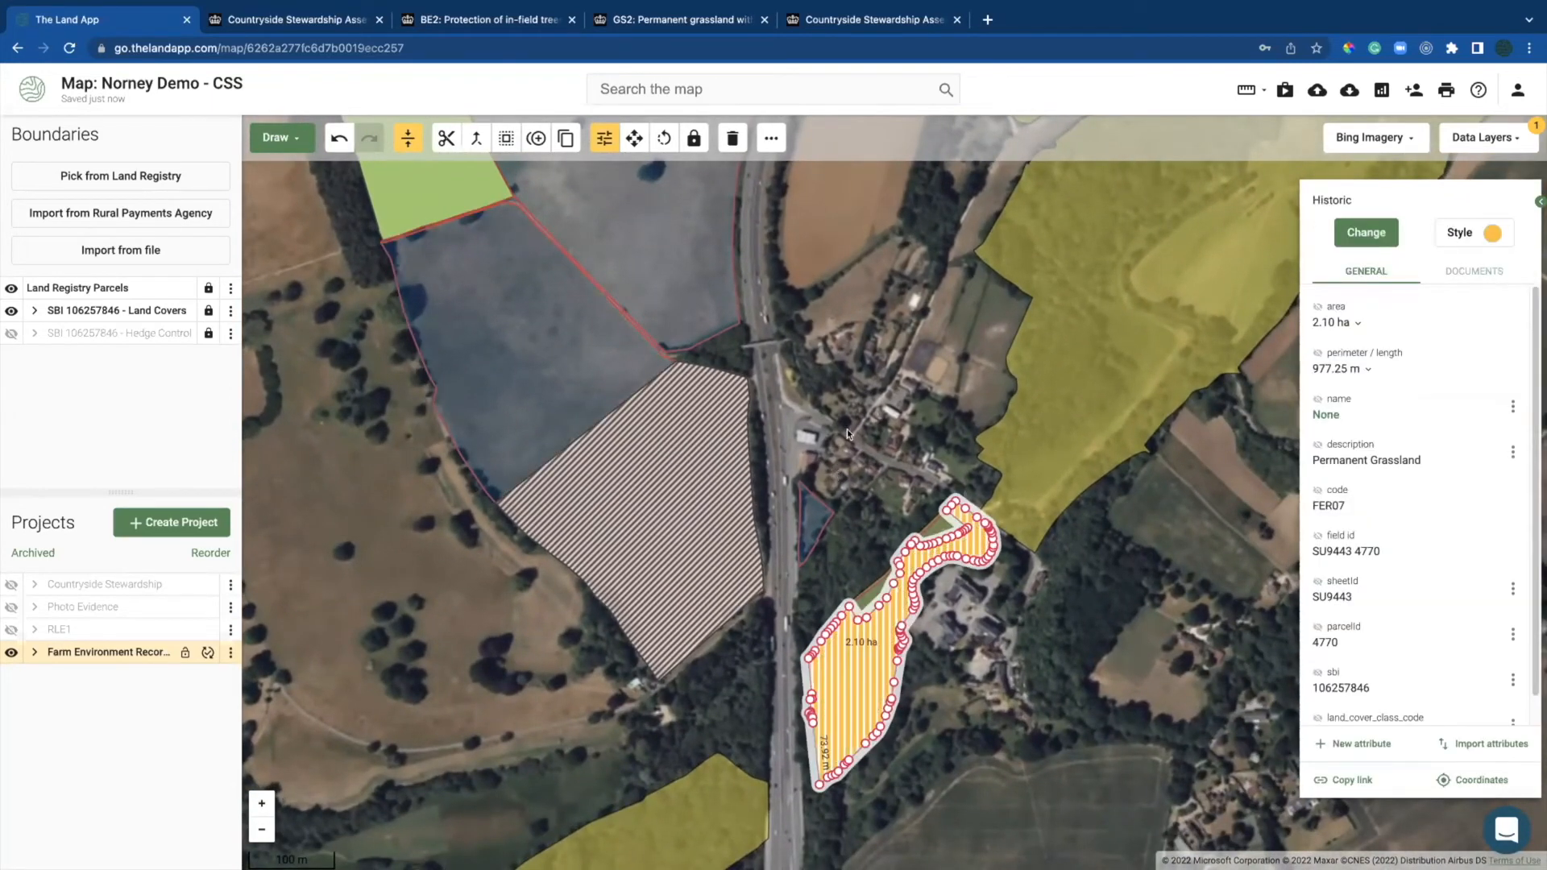
Step: Return to the woodland field, select it and open the drawing options
{"action": "left_click_drag", "start_coordinate": [853, 429], "coordinate": [854, 450]}
{"action": "left_click_drag", "start_coordinate": [733, 437], "coordinate": [770, 550]}
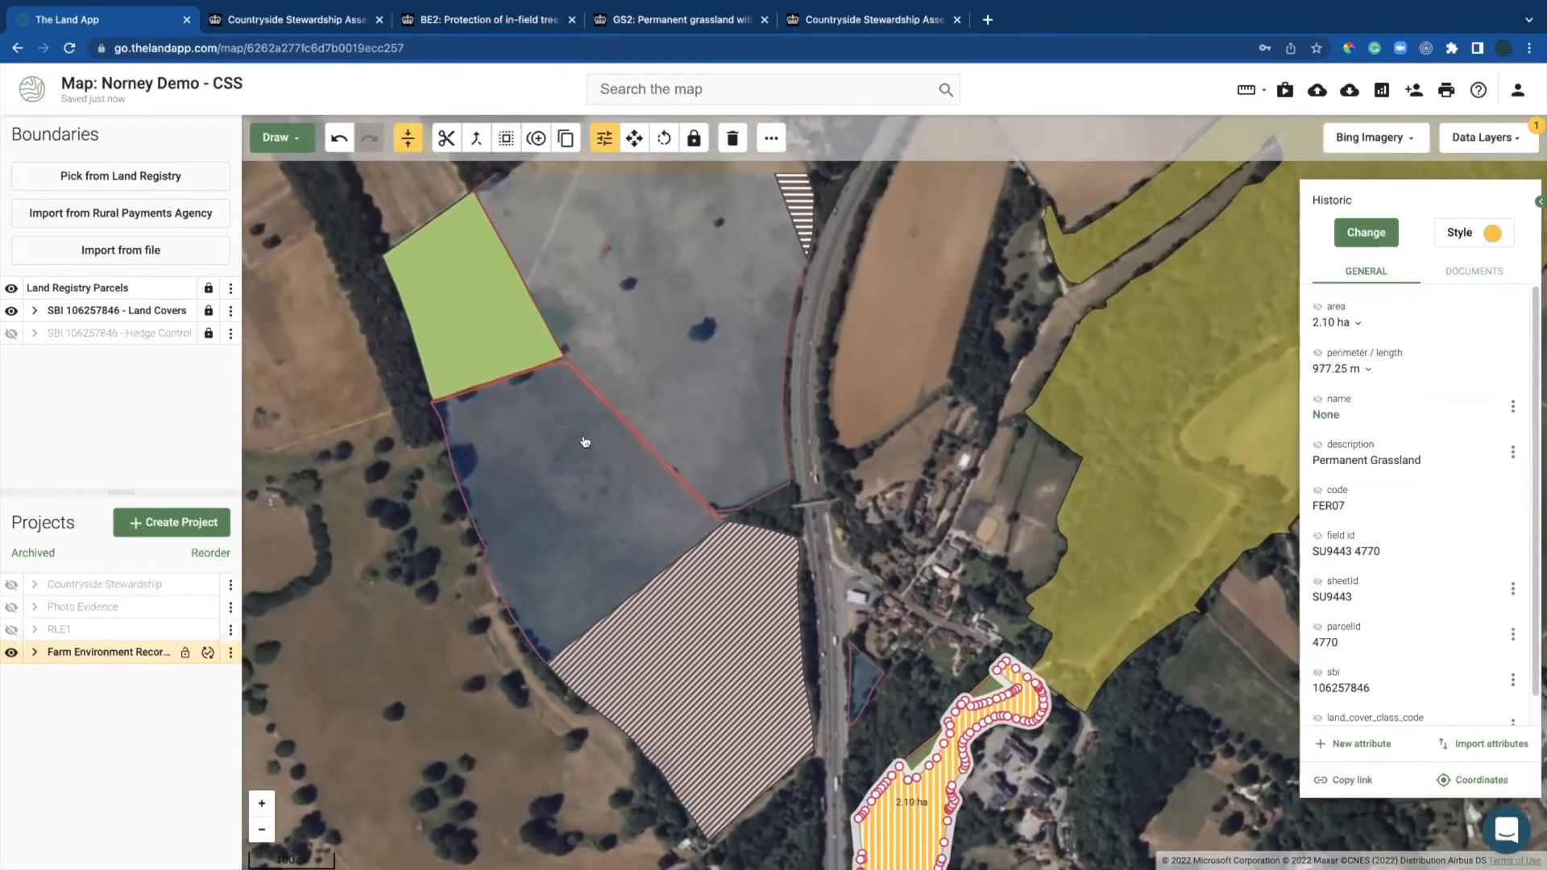
{"action": "left_click", "coordinate": [467, 387]}
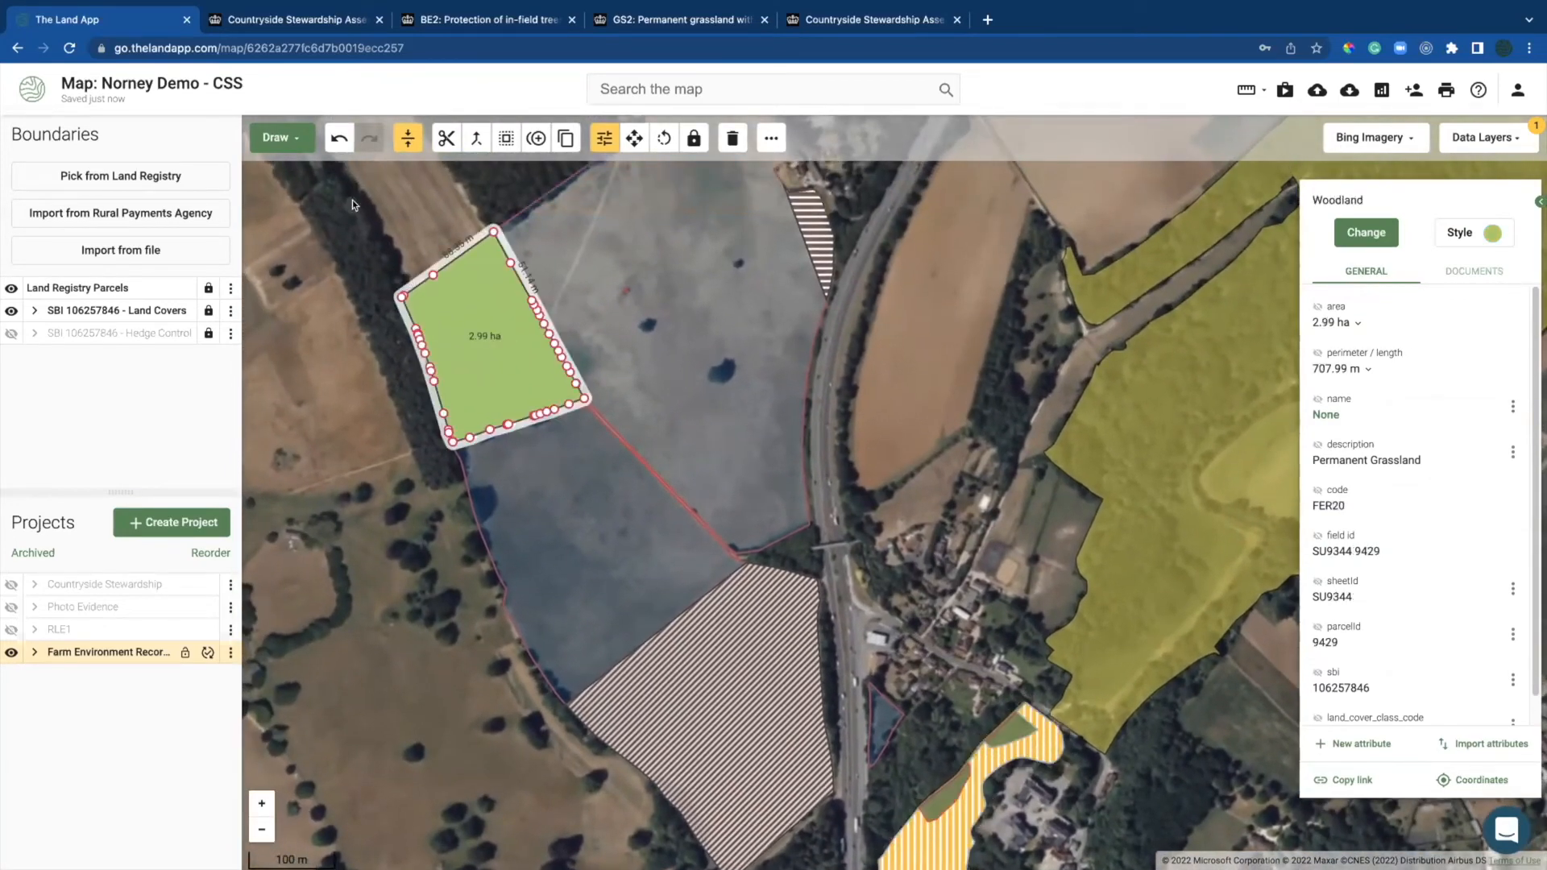
{"action": "left_click", "coordinate": [282, 142]}
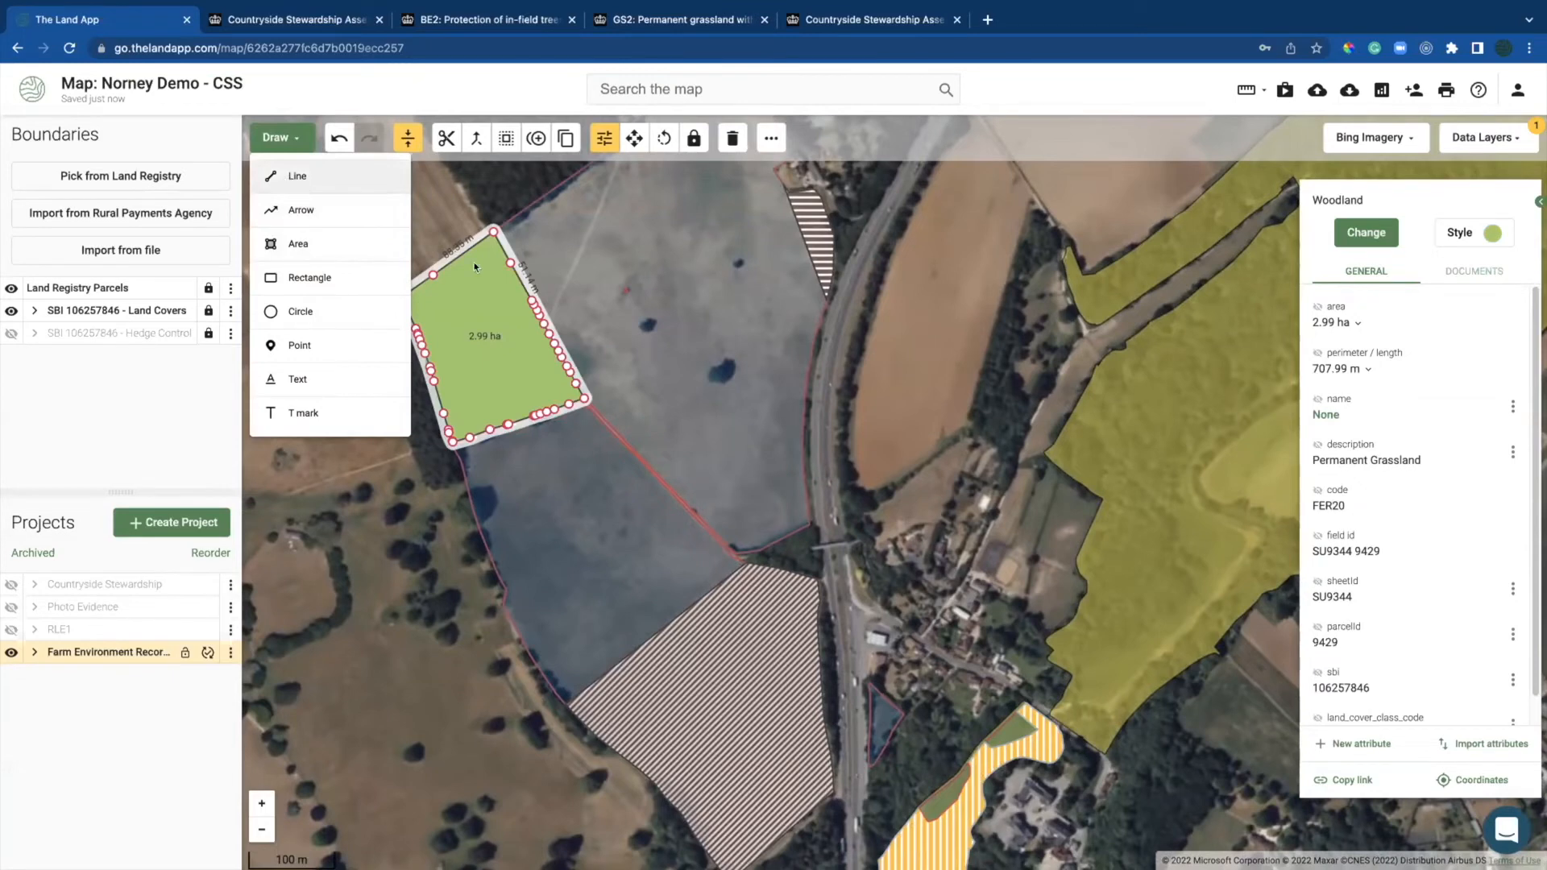
Step: Draw a short line in the orange field and classify it as FER11 Rivers and streams
{"action": "left_click", "coordinate": [297, 175]}
{"action": "left_click_drag", "start_coordinate": [951, 625], "coordinate": [858, 458]}
{"action": "scroll", "coordinate": [741, 719], "scroll_direction": "up", "scroll_amount": 2}
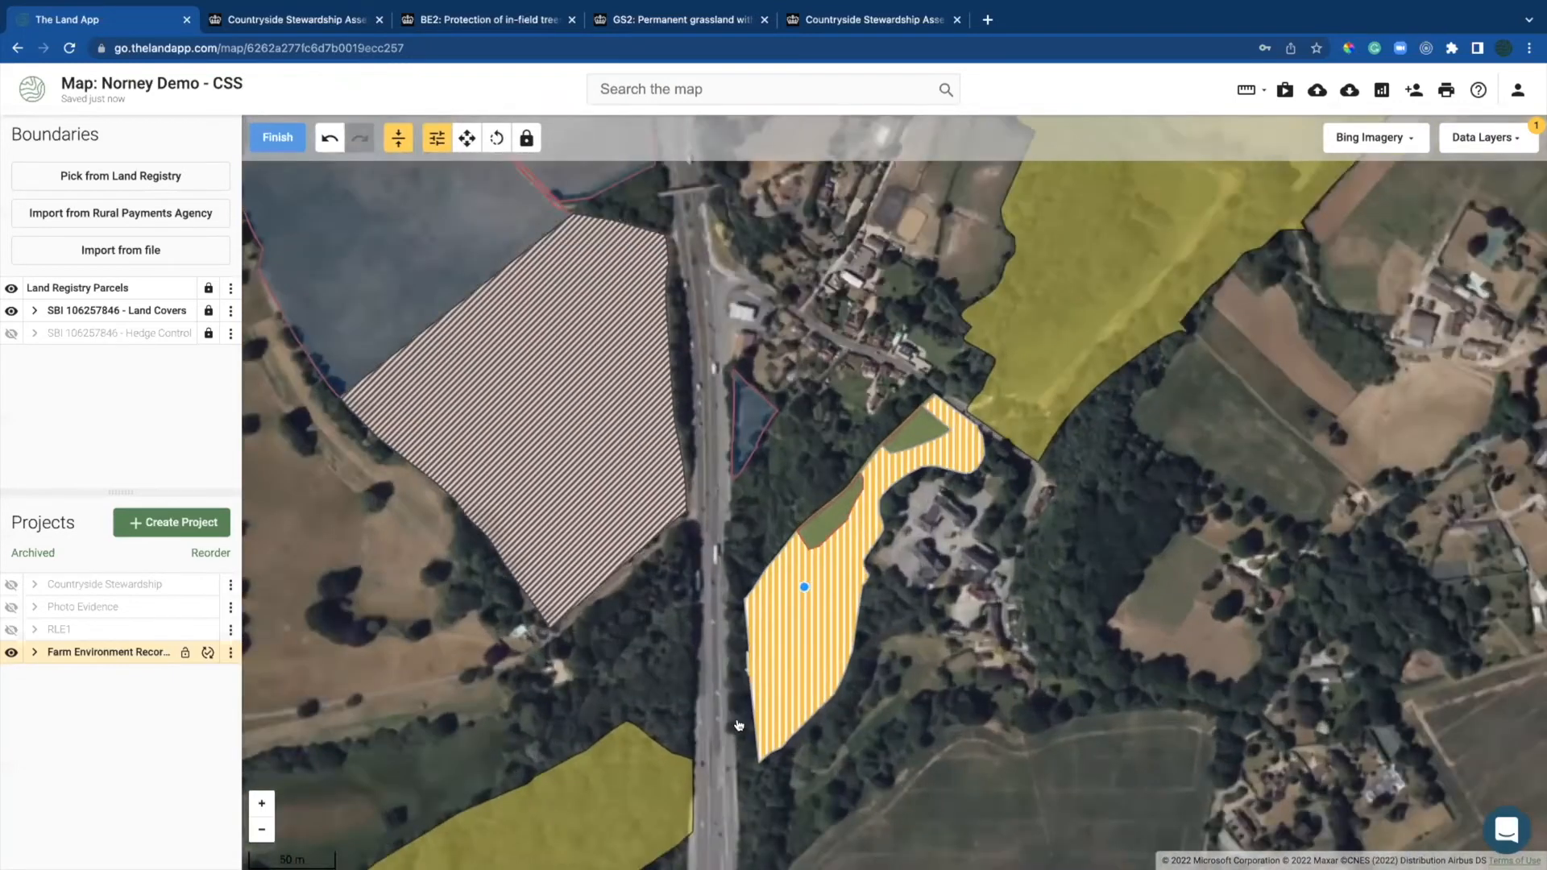
{"action": "scroll", "coordinate": [801, 594], "scroll_direction": "up", "scroll_amount": 2}
{"action": "left_click", "coordinate": [723, 766]}
{"action": "left_click", "coordinate": [816, 671]}
{"action": "left_click", "coordinate": [277, 137]}
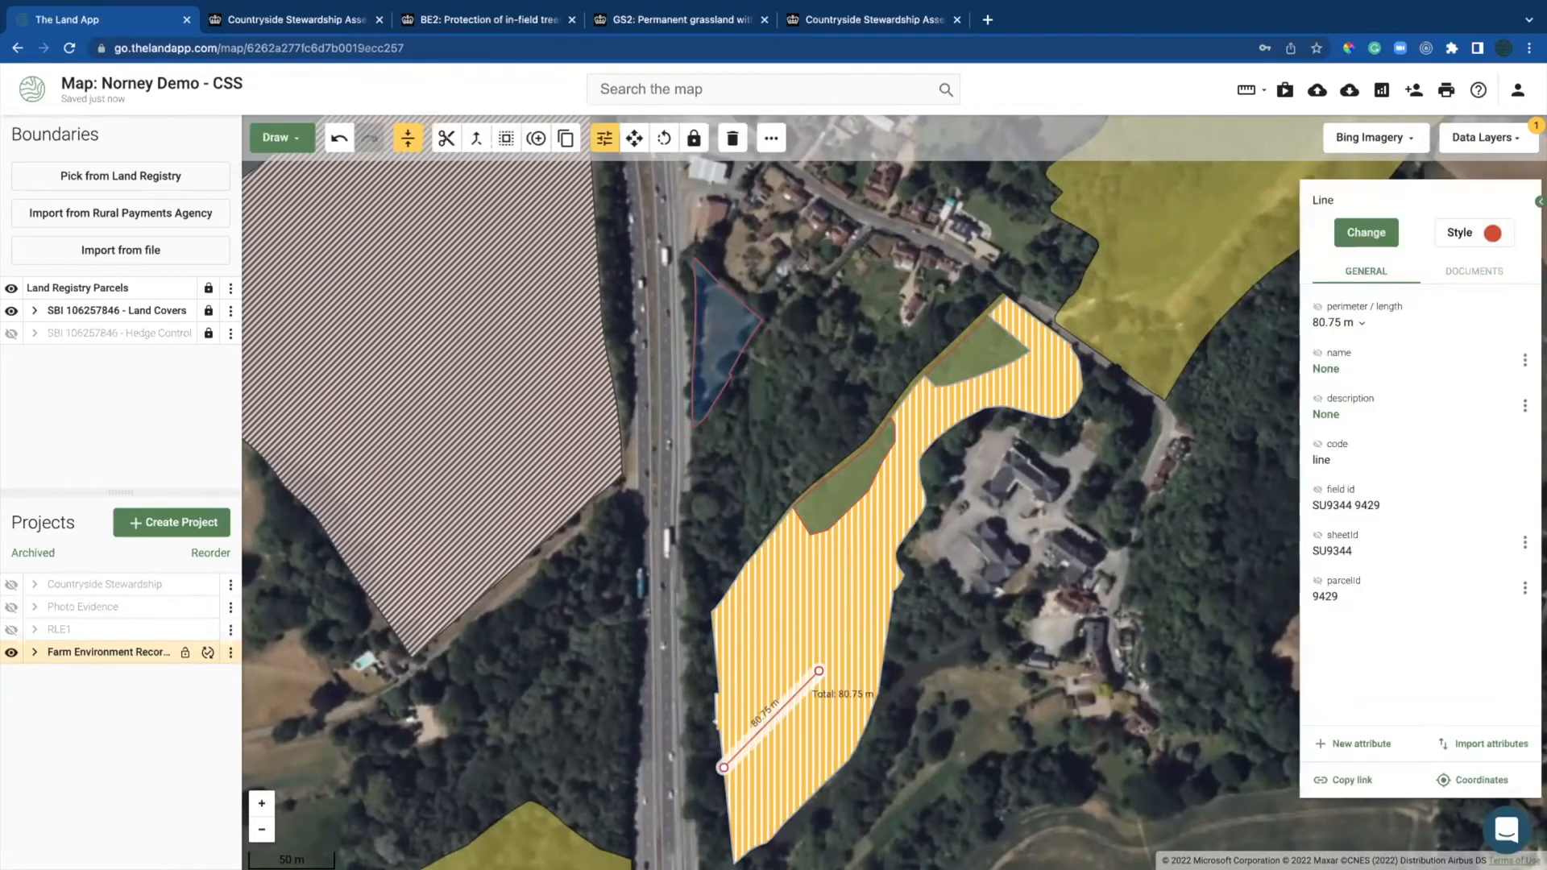
{"action": "left_click", "coordinate": [1378, 229]}
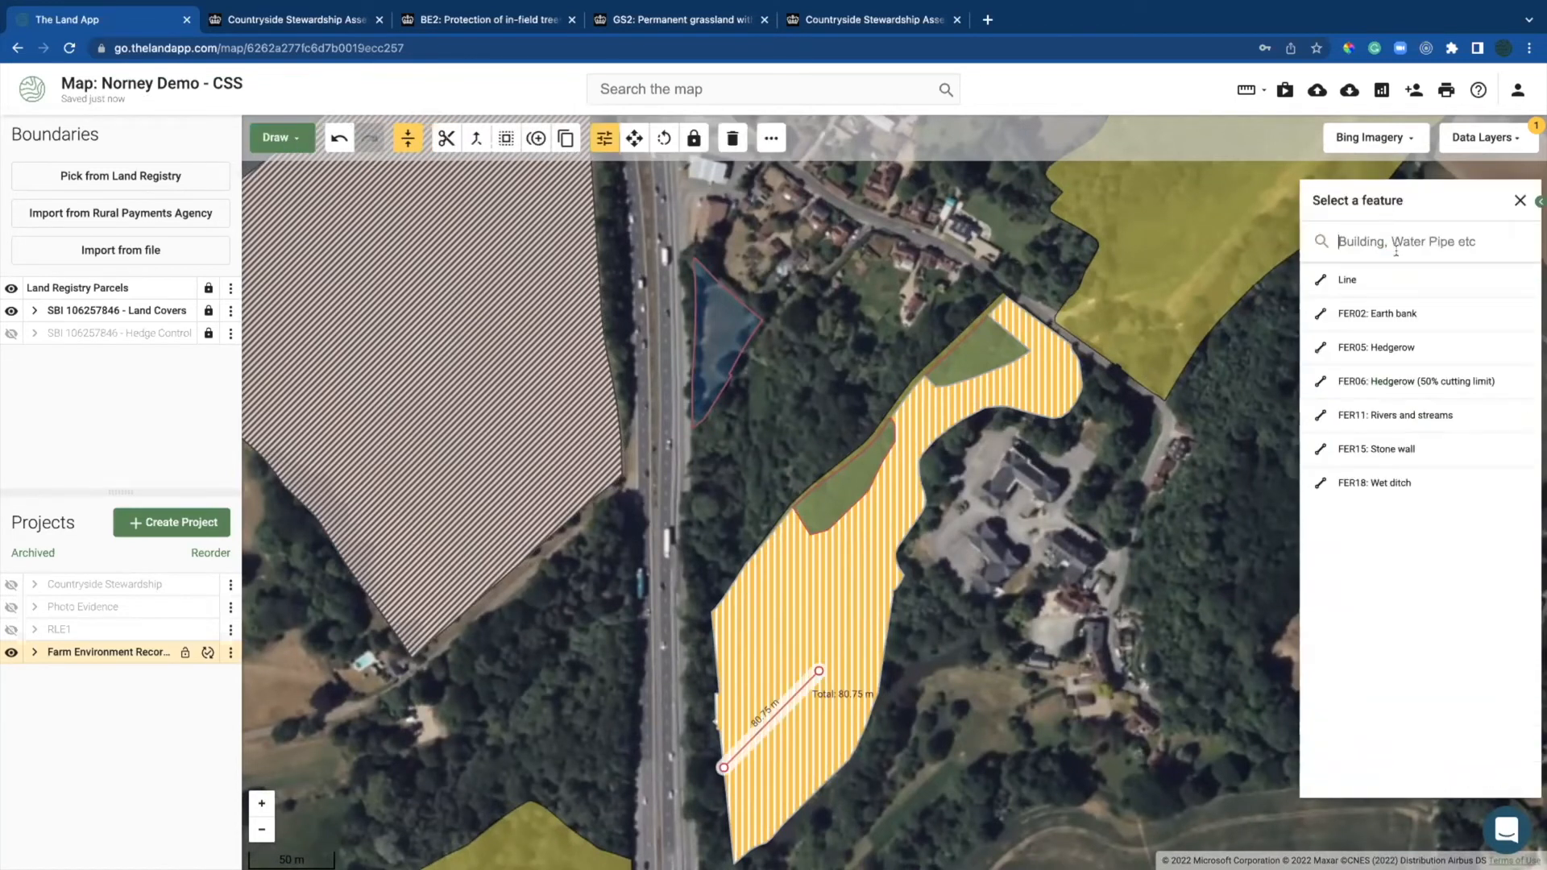
{"action": "left_click", "coordinate": [1401, 418]}
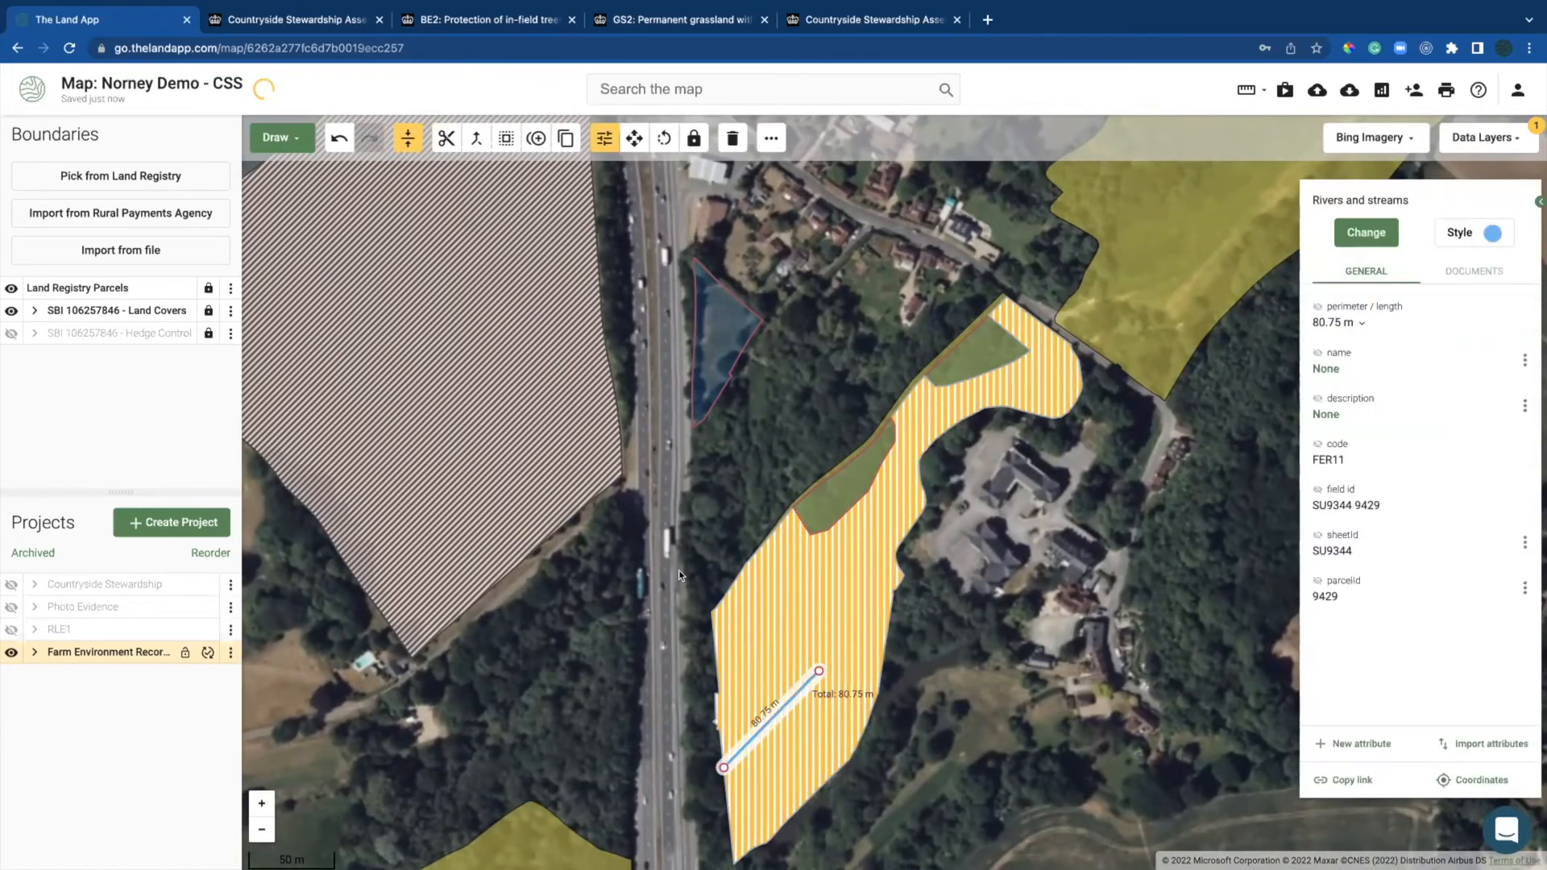
Step: Draw a 365.60 m line along the Soil erosion parcel edge and classify it as a hedgerow (FER05, then FER06)
{"action": "left_click", "coordinate": [556, 415]}
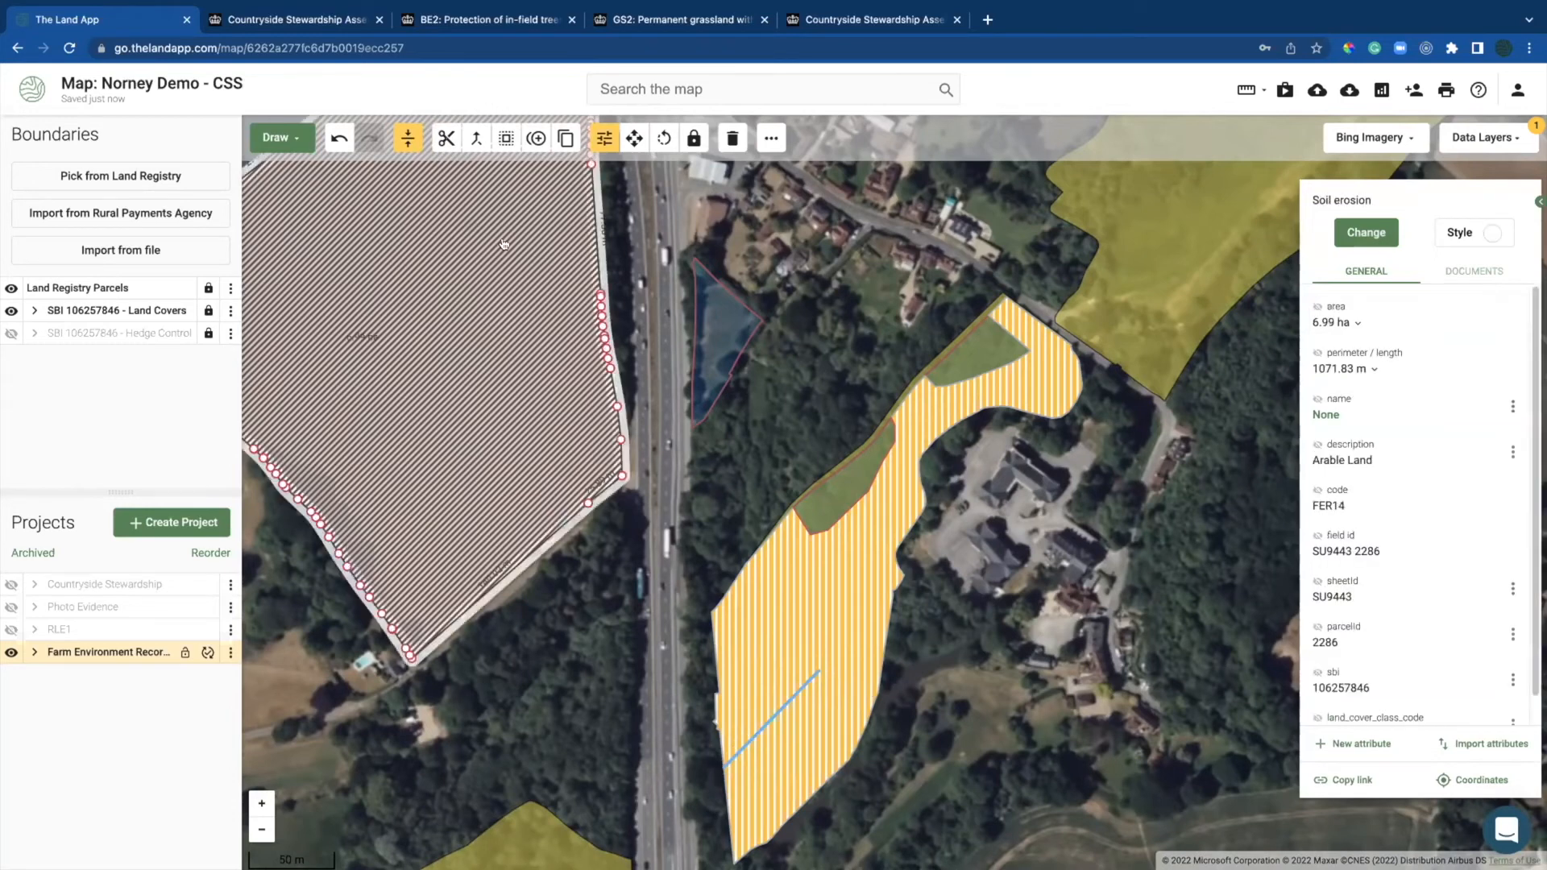
{"action": "left_click", "coordinate": [229, 333]}
{"action": "left_click", "coordinate": [116, 329]}
{"action": "left_click", "coordinate": [275, 134]}
{"action": "left_click", "coordinate": [322, 181]}
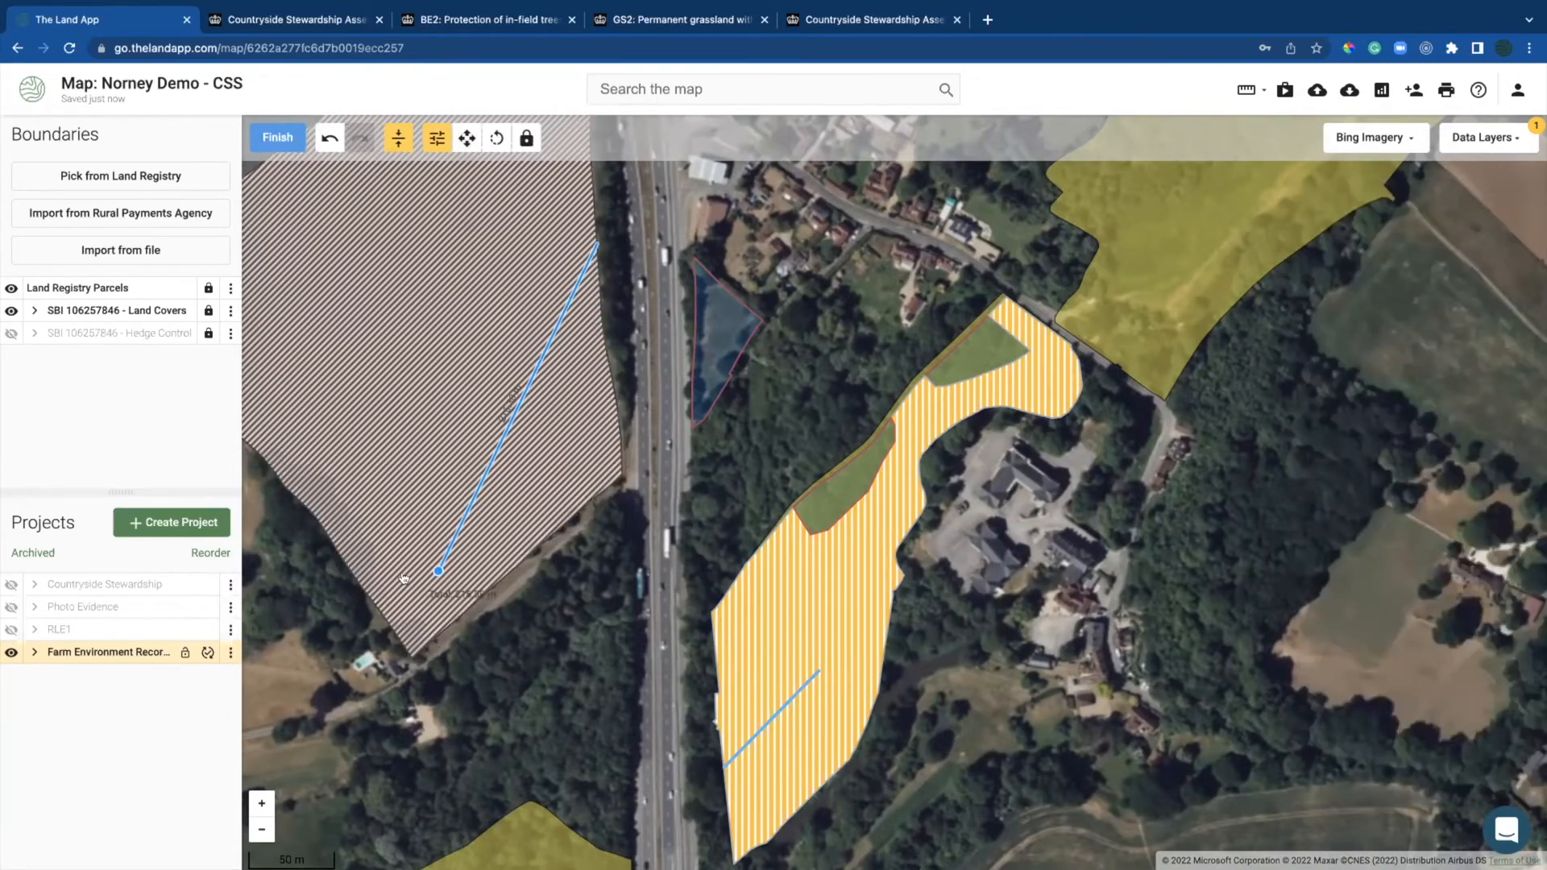
{"action": "left_click", "coordinate": [348, 572]}
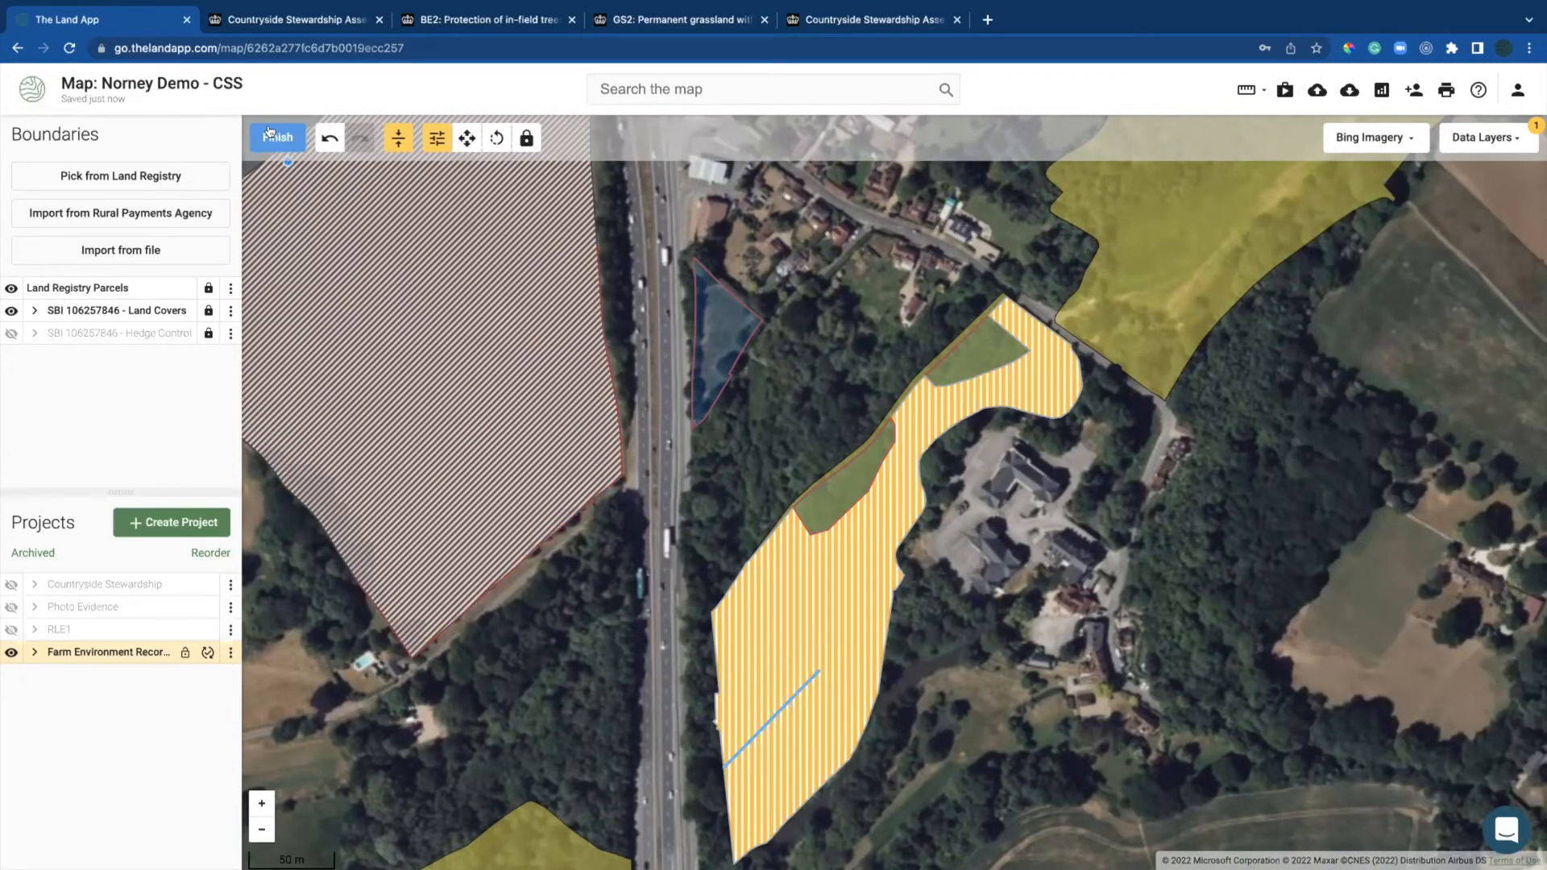
{"action": "left_click", "coordinate": [272, 133]}
{"action": "left_click", "coordinate": [1355, 231]}
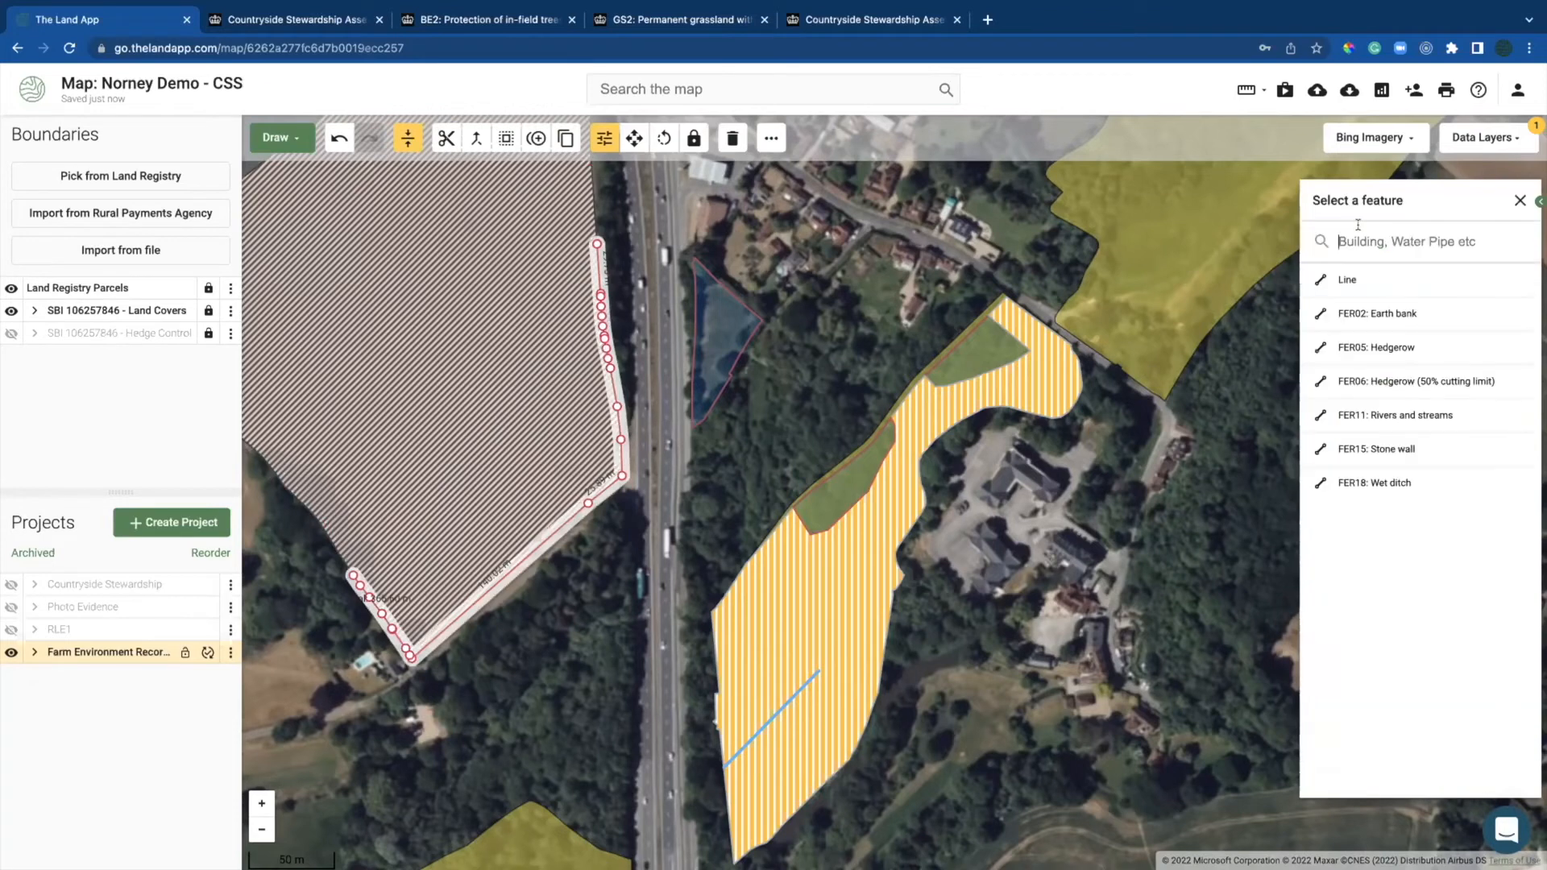
{"action": "type", "text": "hed"}
{"action": "left_click", "coordinate": [1385, 281]}
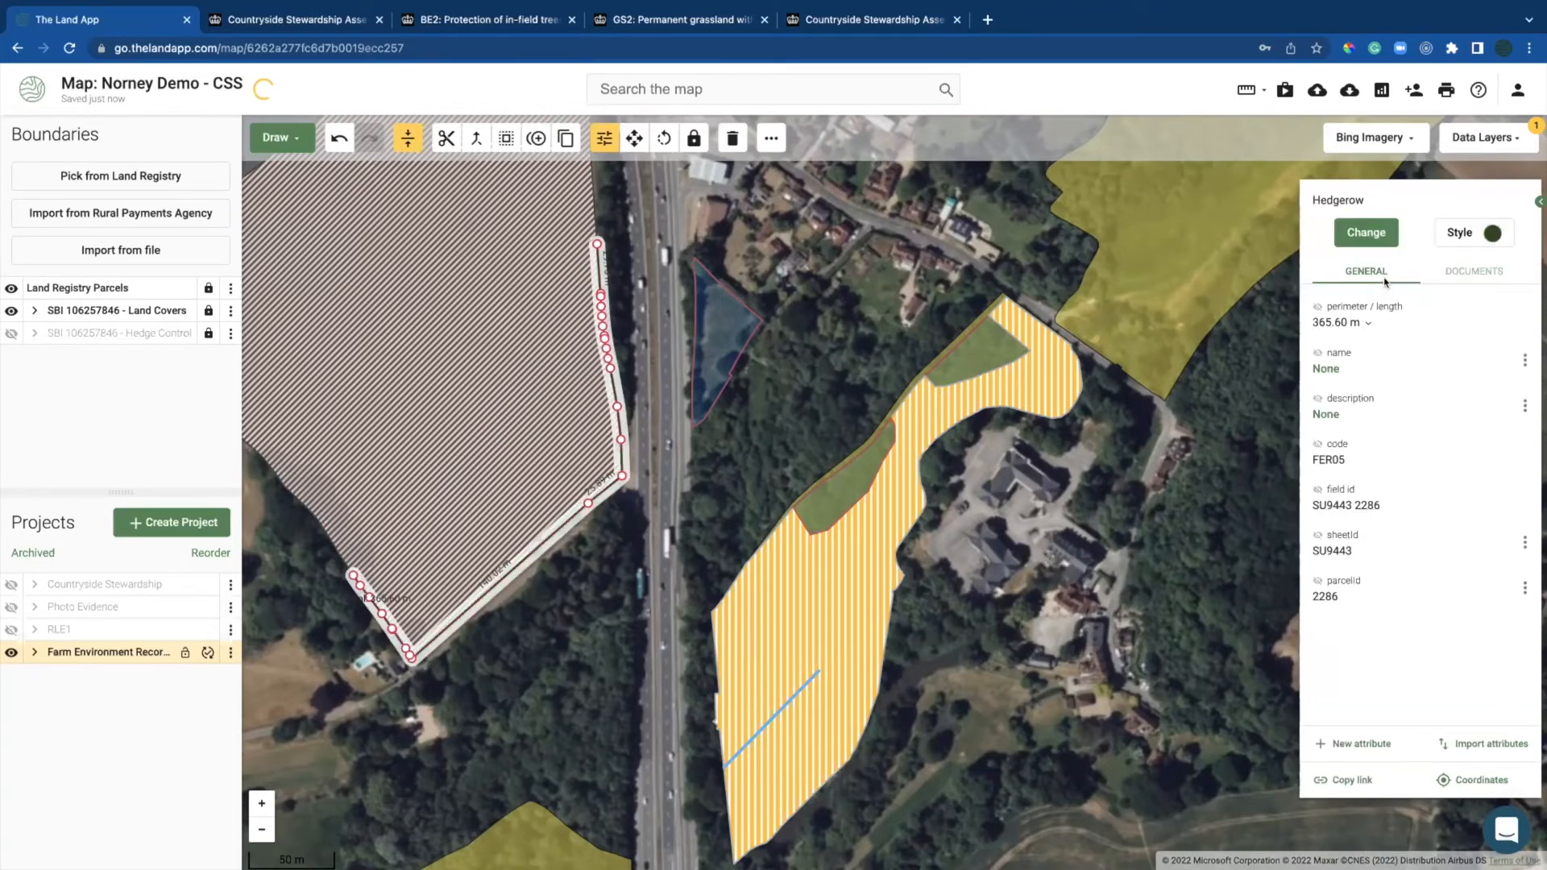
{"action": "left_click", "coordinate": [1366, 232]}
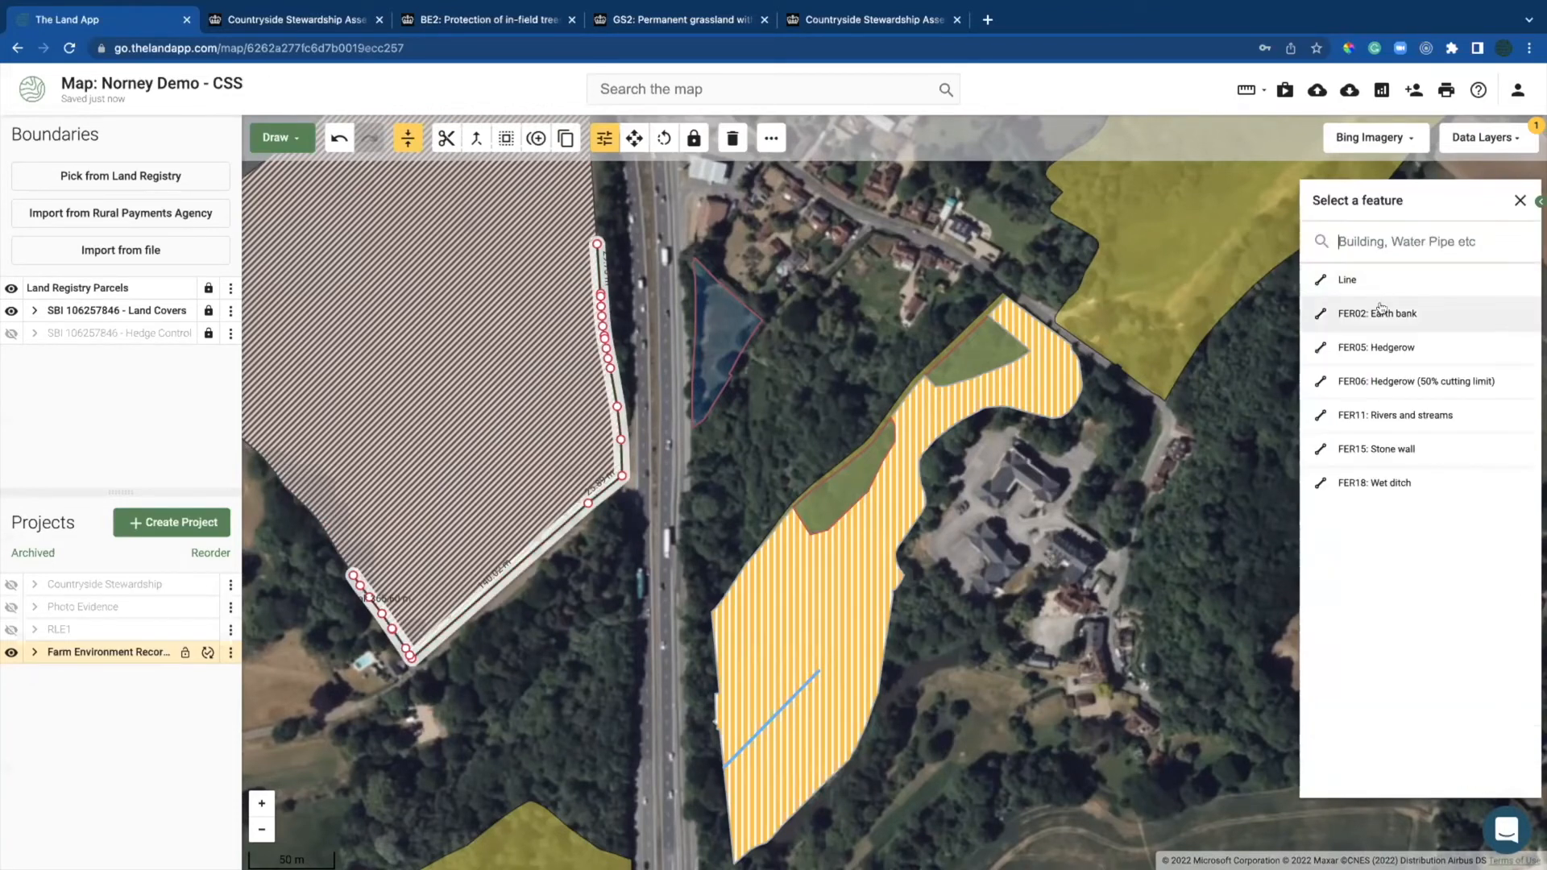
{"action": "left_click", "coordinate": [1392, 382]}
{"action": "left_click", "coordinate": [511, 623]}
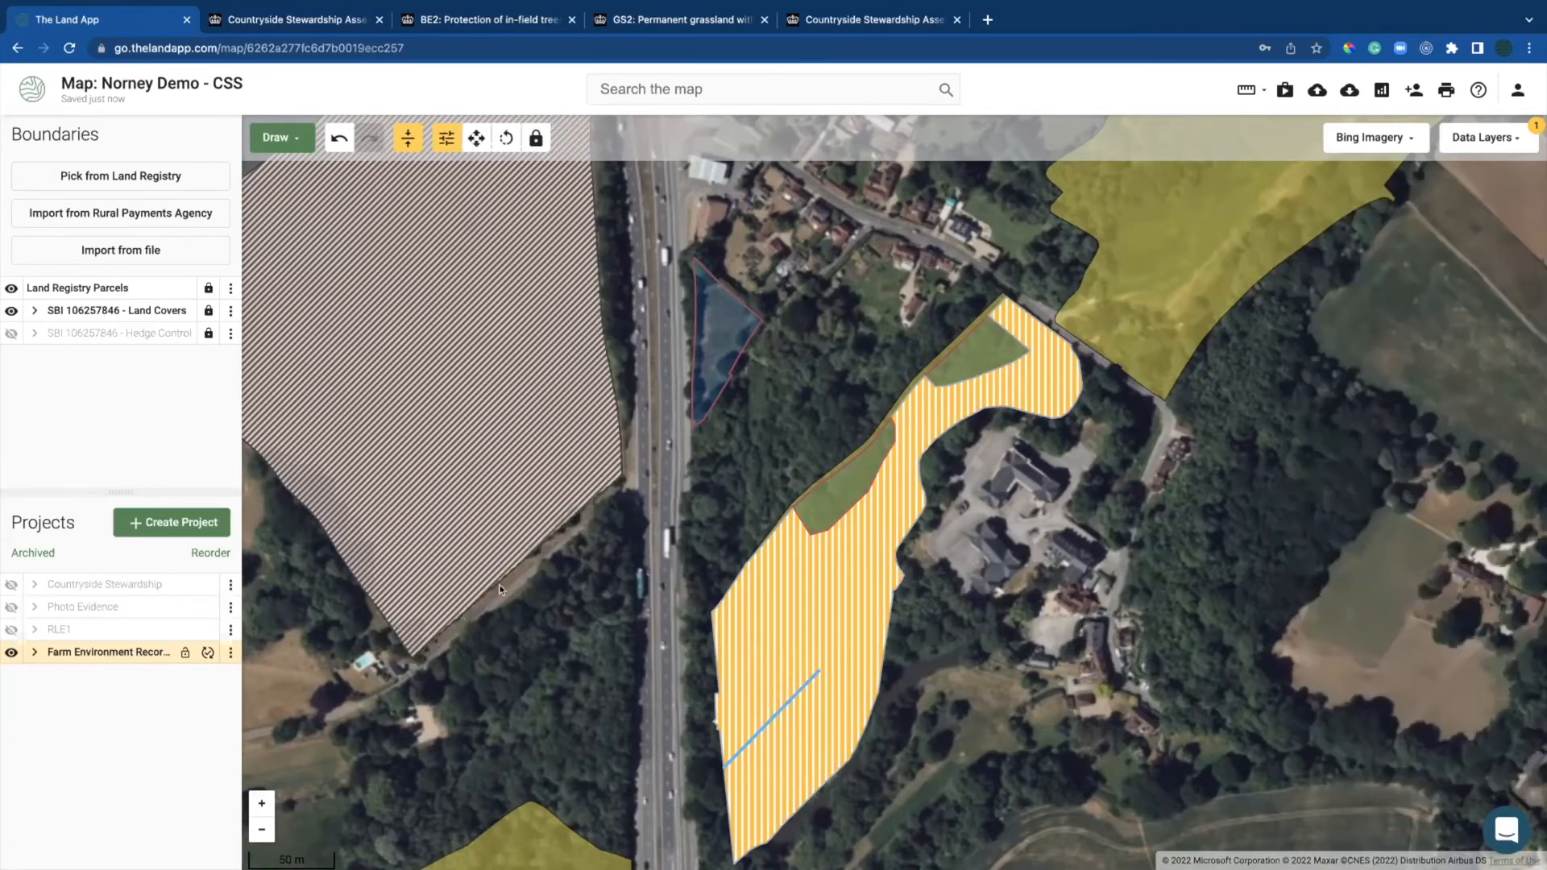
{"action": "left_click", "coordinate": [506, 568]}
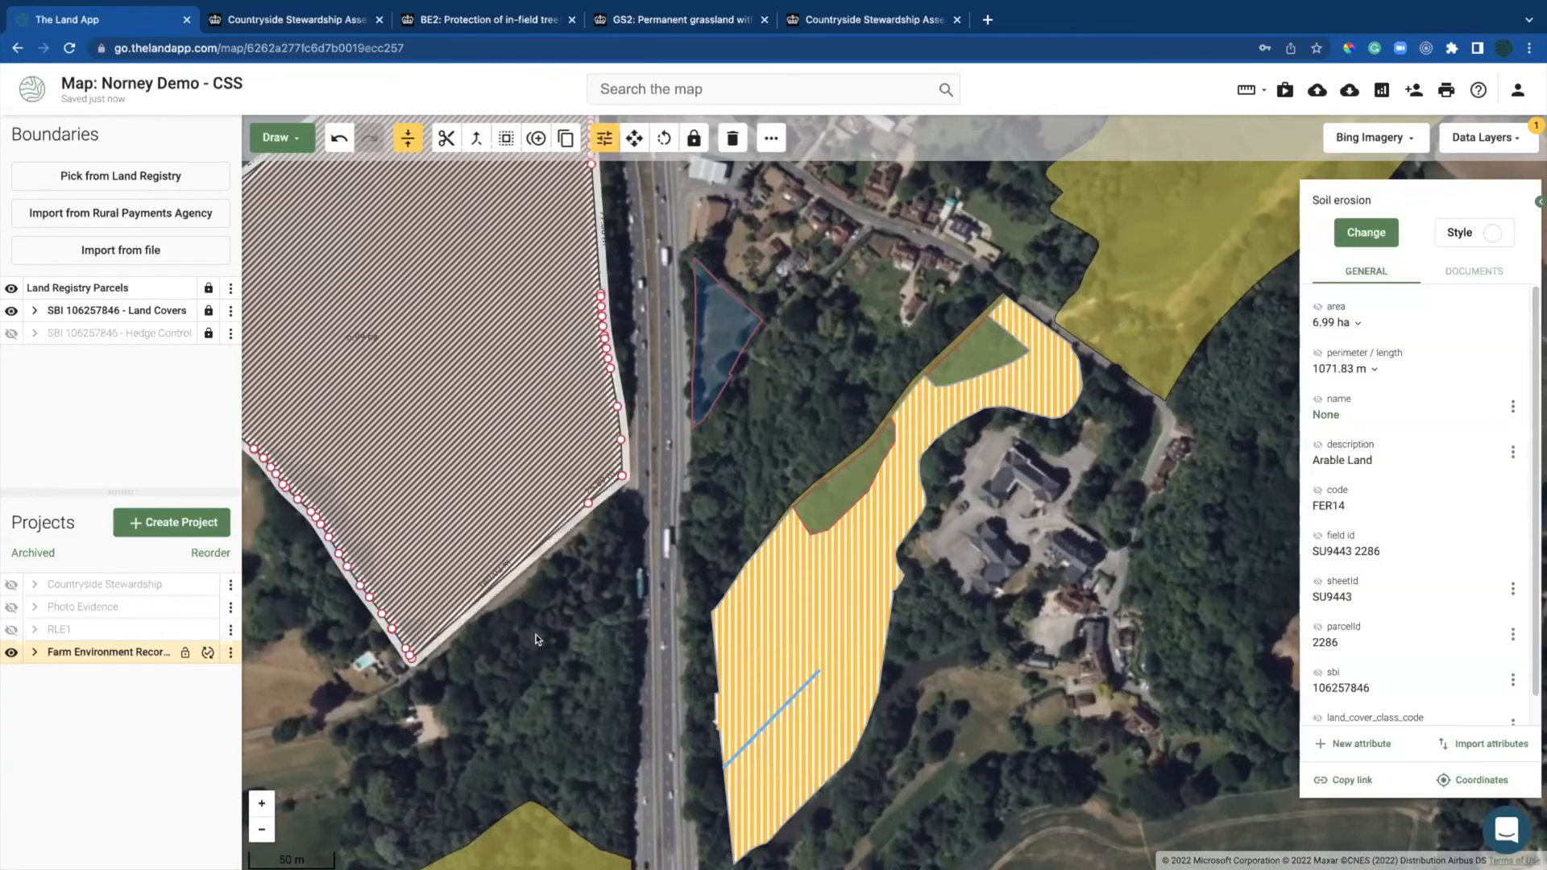
Step: Undo the last change, zoom out over the farm's western fields and hide the FER project
{"action": "left_click", "coordinate": [541, 637]}
{"action": "left_click", "coordinate": [331, 134]}
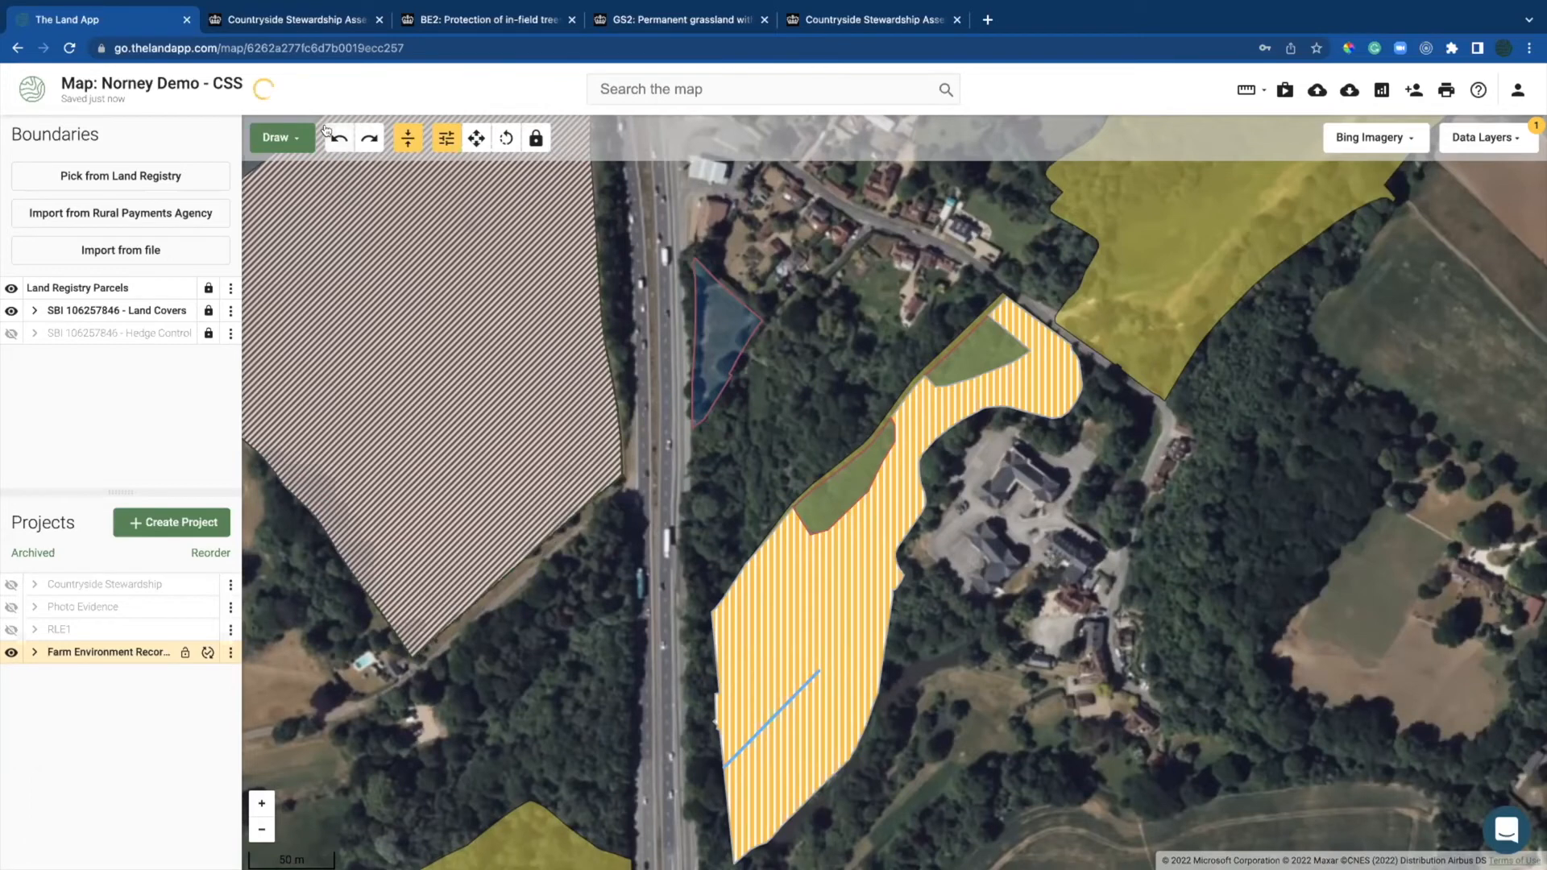
{"action": "left_click_drag", "start_coordinate": [790, 406], "coordinate": [830, 391]}
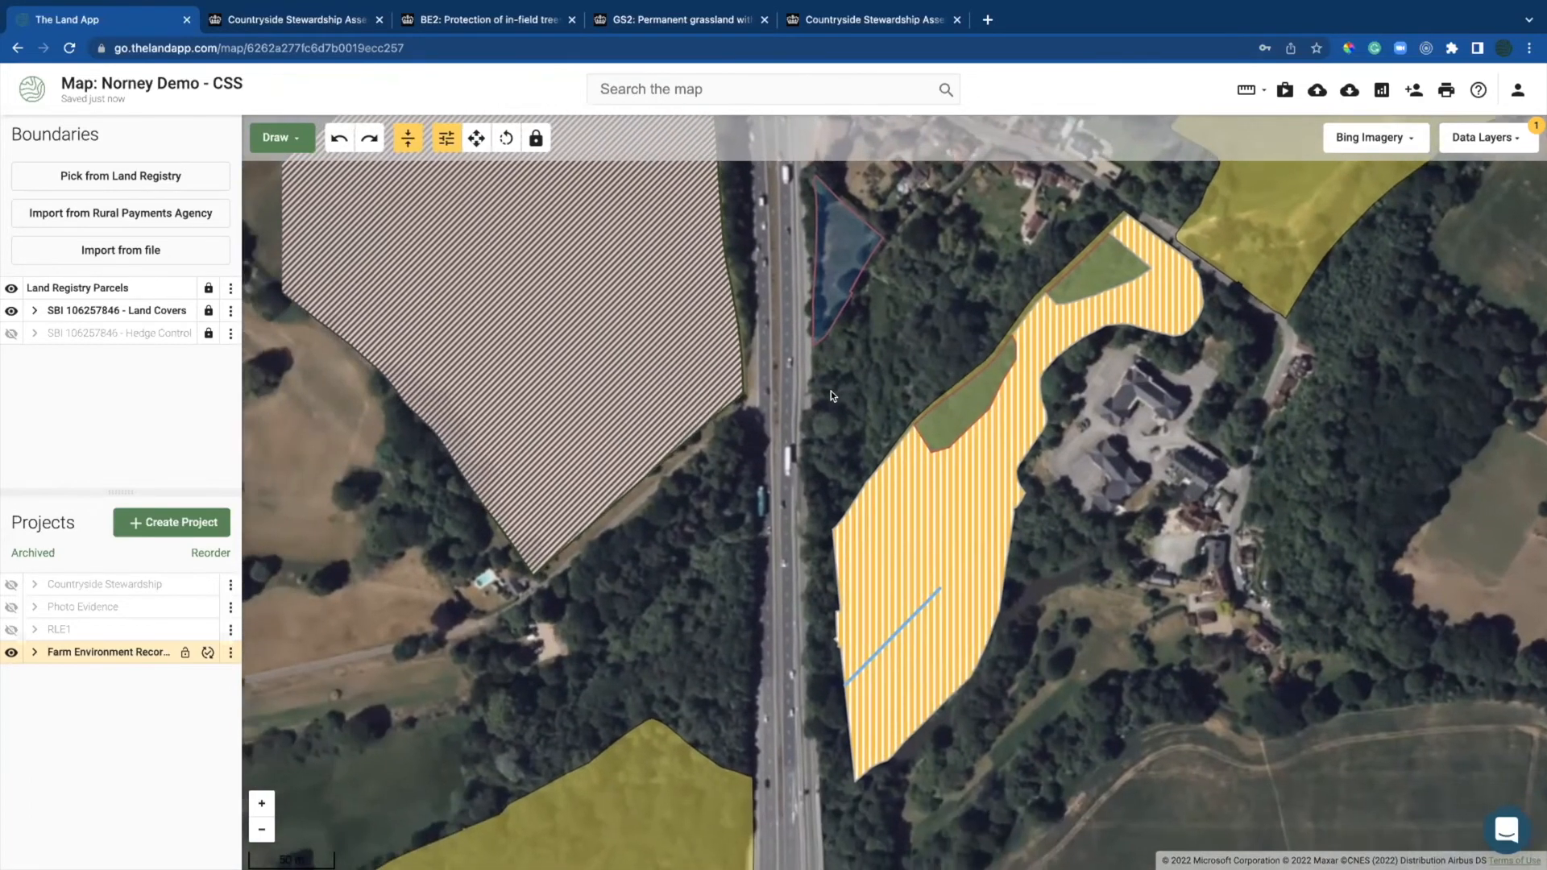
{"action": "scroll", "coordinate": [832, 390], "scroll_direction": "down", "scroll_amount": 3}
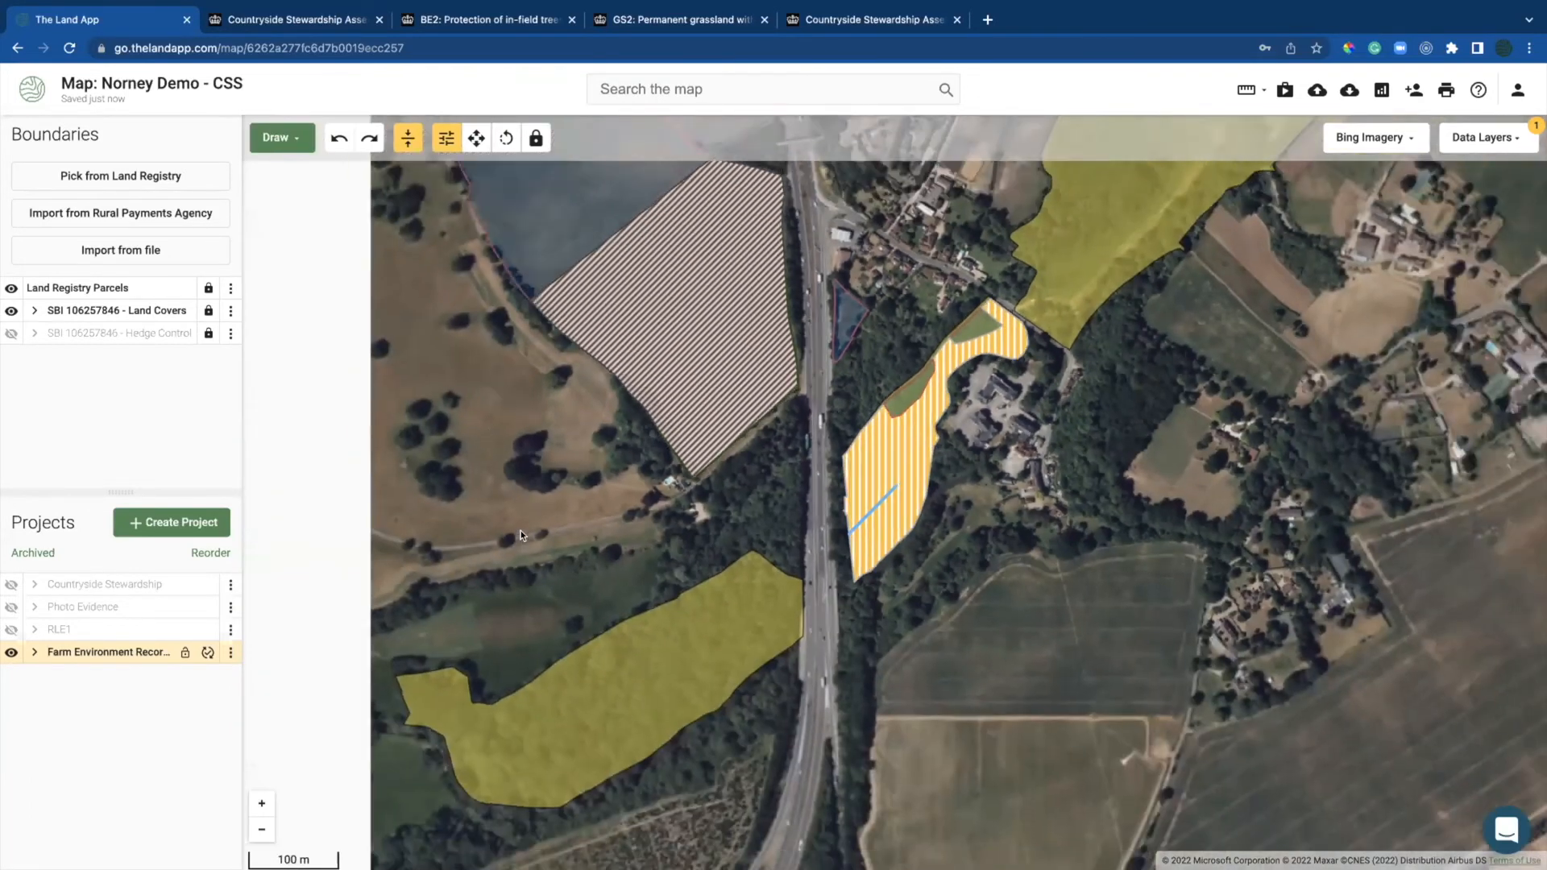
{"action": "left_click_drag", "start_coordinate": [290, 618], "coordinate": [302, 664]}
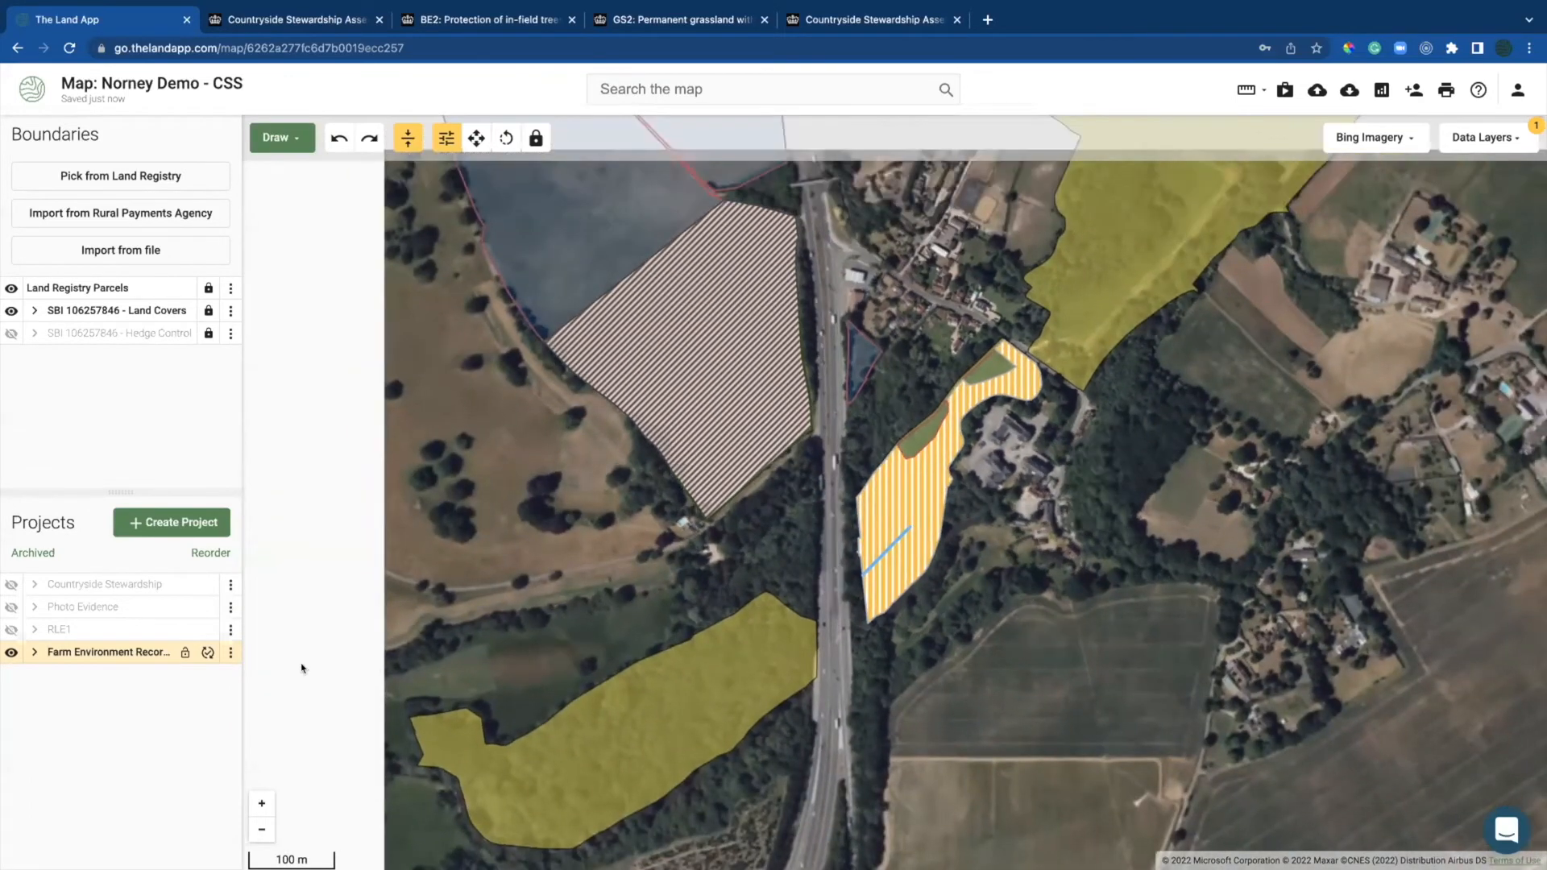
{"action": "left_click_drag", "start_coordinate": [419, 390], "coordinate": [564, 624]}
{"action": "scroll", "coordinate": [585, 496], "scroll_direction": "down", "scroll_amount": 1}
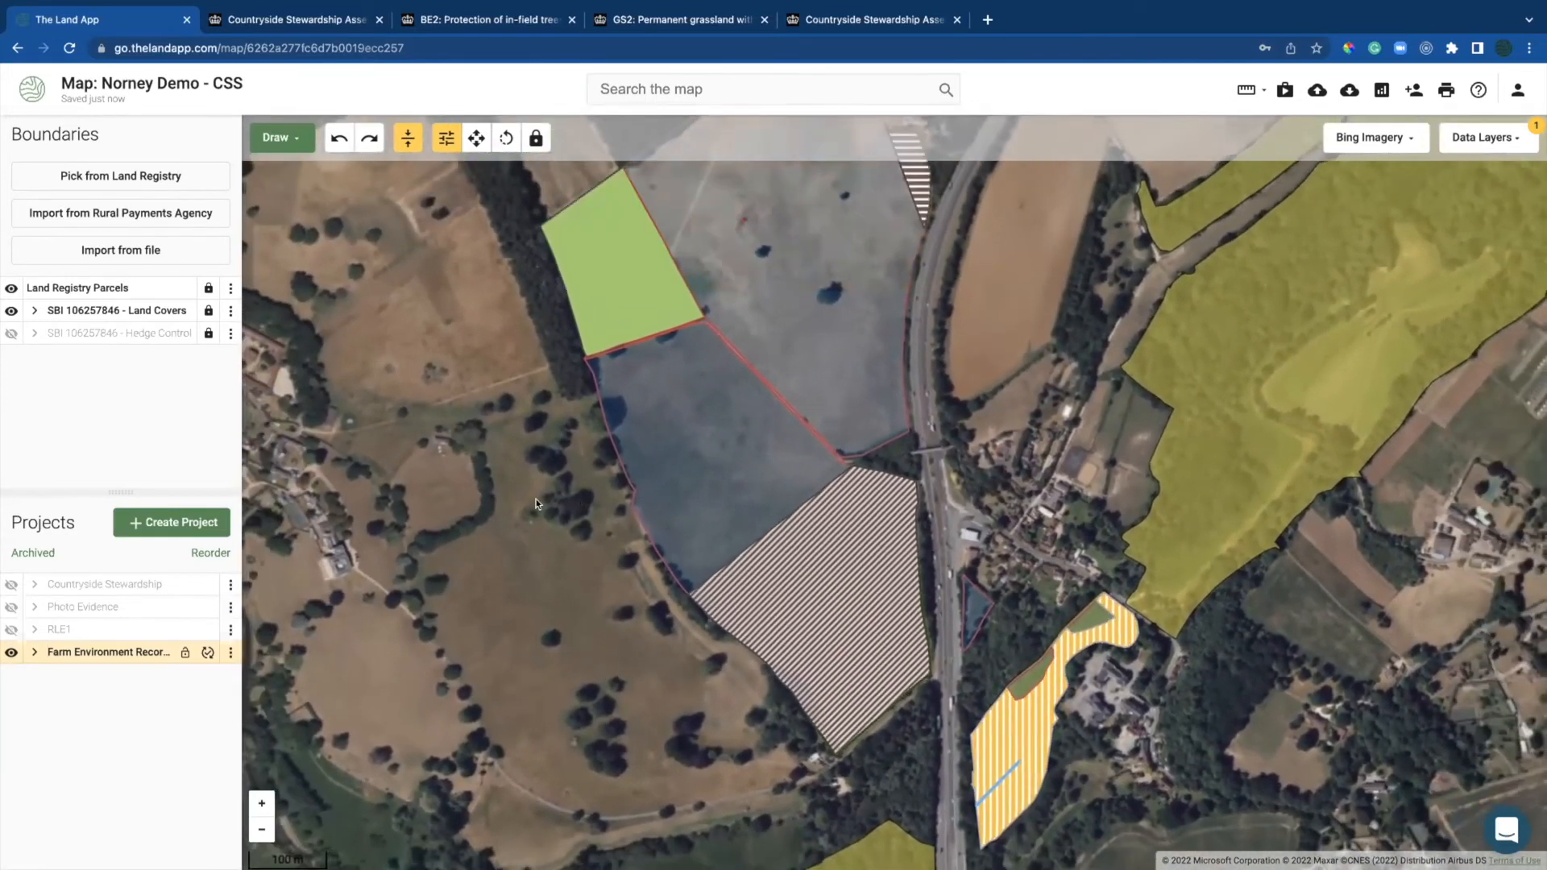
{"action": "left_click_drag", "start_coordinate": [553, 503], "coordinate": [583, 513]}
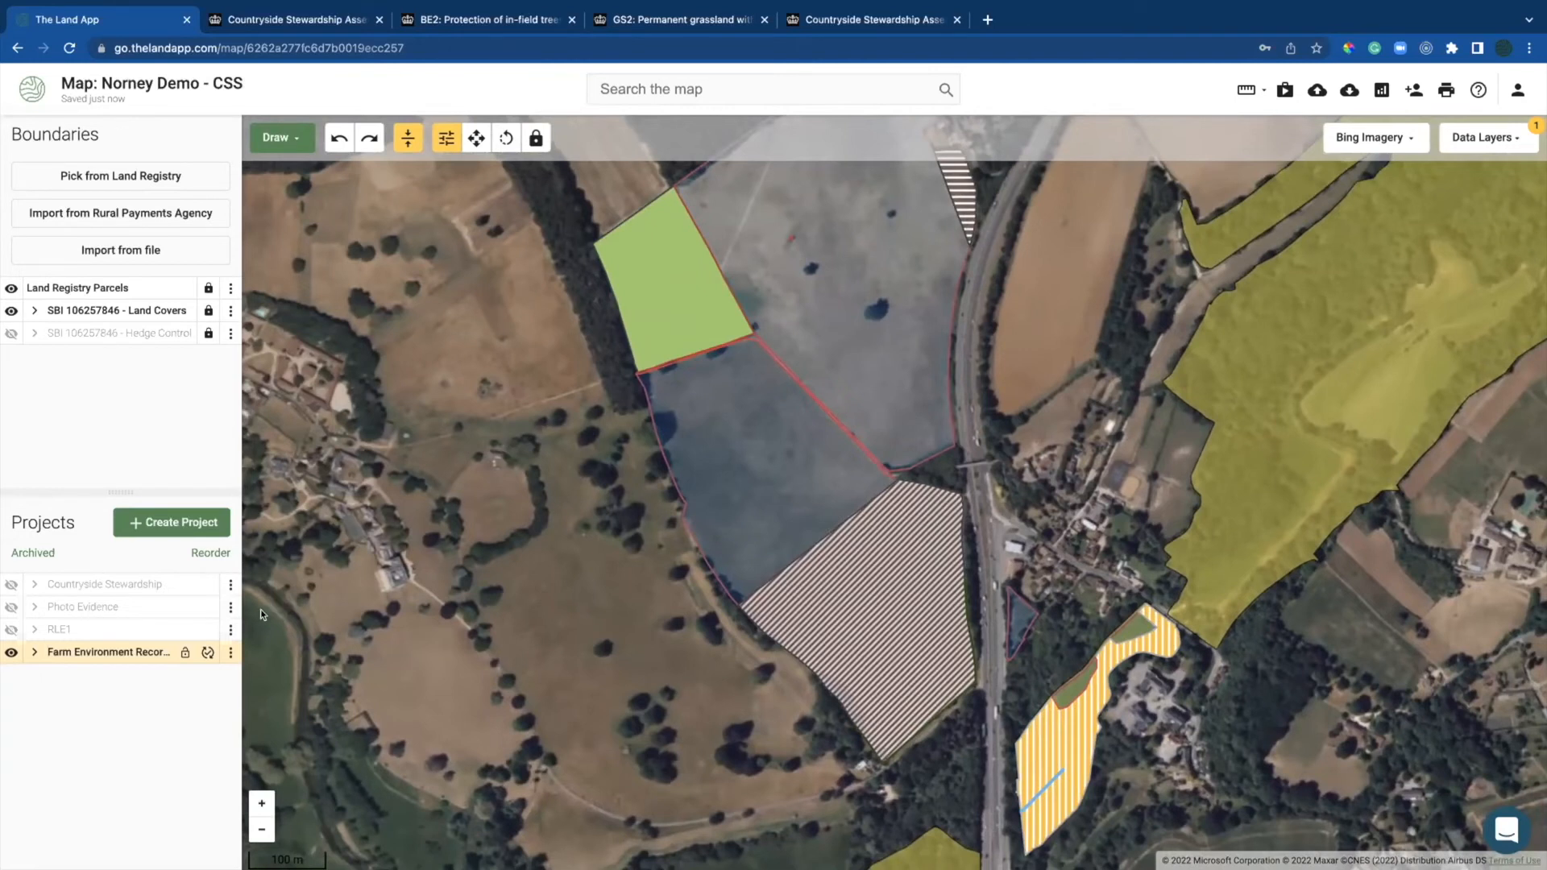
{"action": "left_click", "coordinate": [11, 651]}
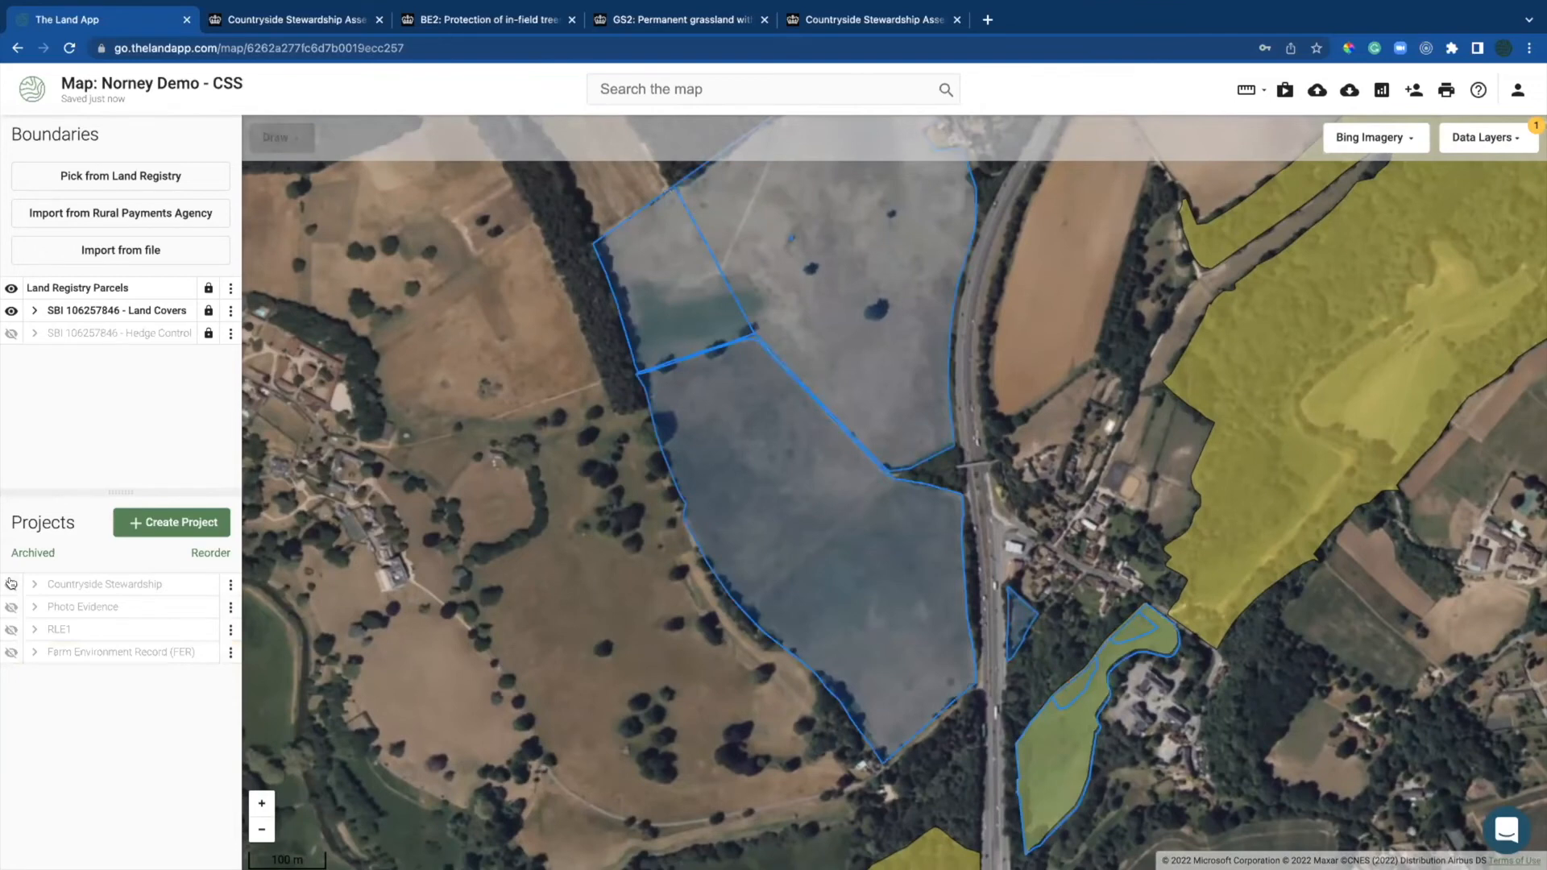
Step: Show the Countryside Stewardship project and inspect the GS4 and AB9 winter bird food parcels
{"action": "left_click", "coordinate": [11, 583]}
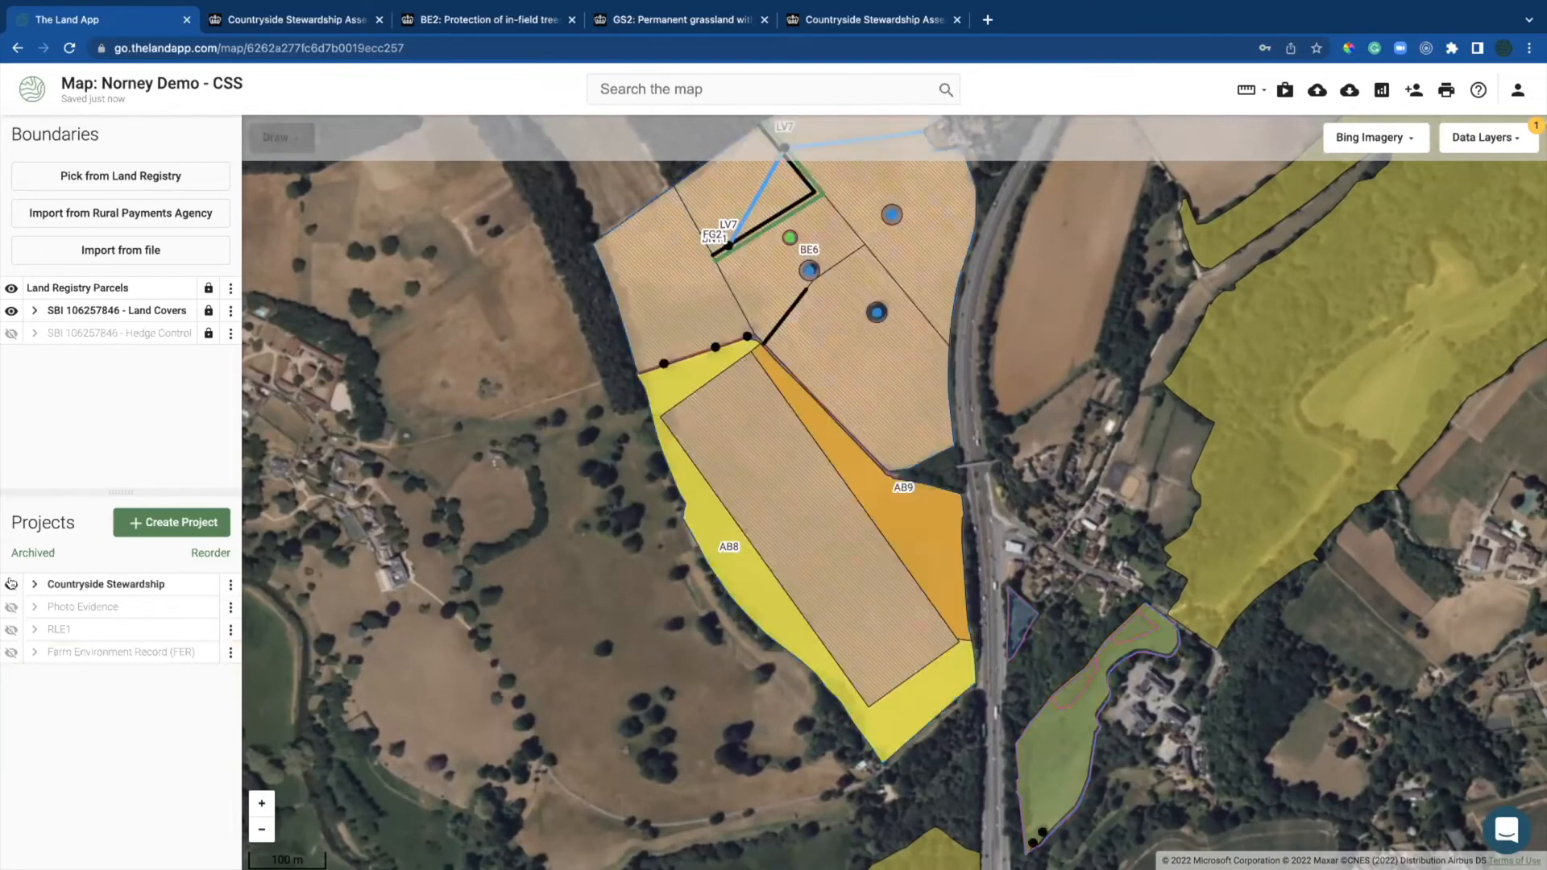
{"action": "left_click", "coordinate": [736, 455]}
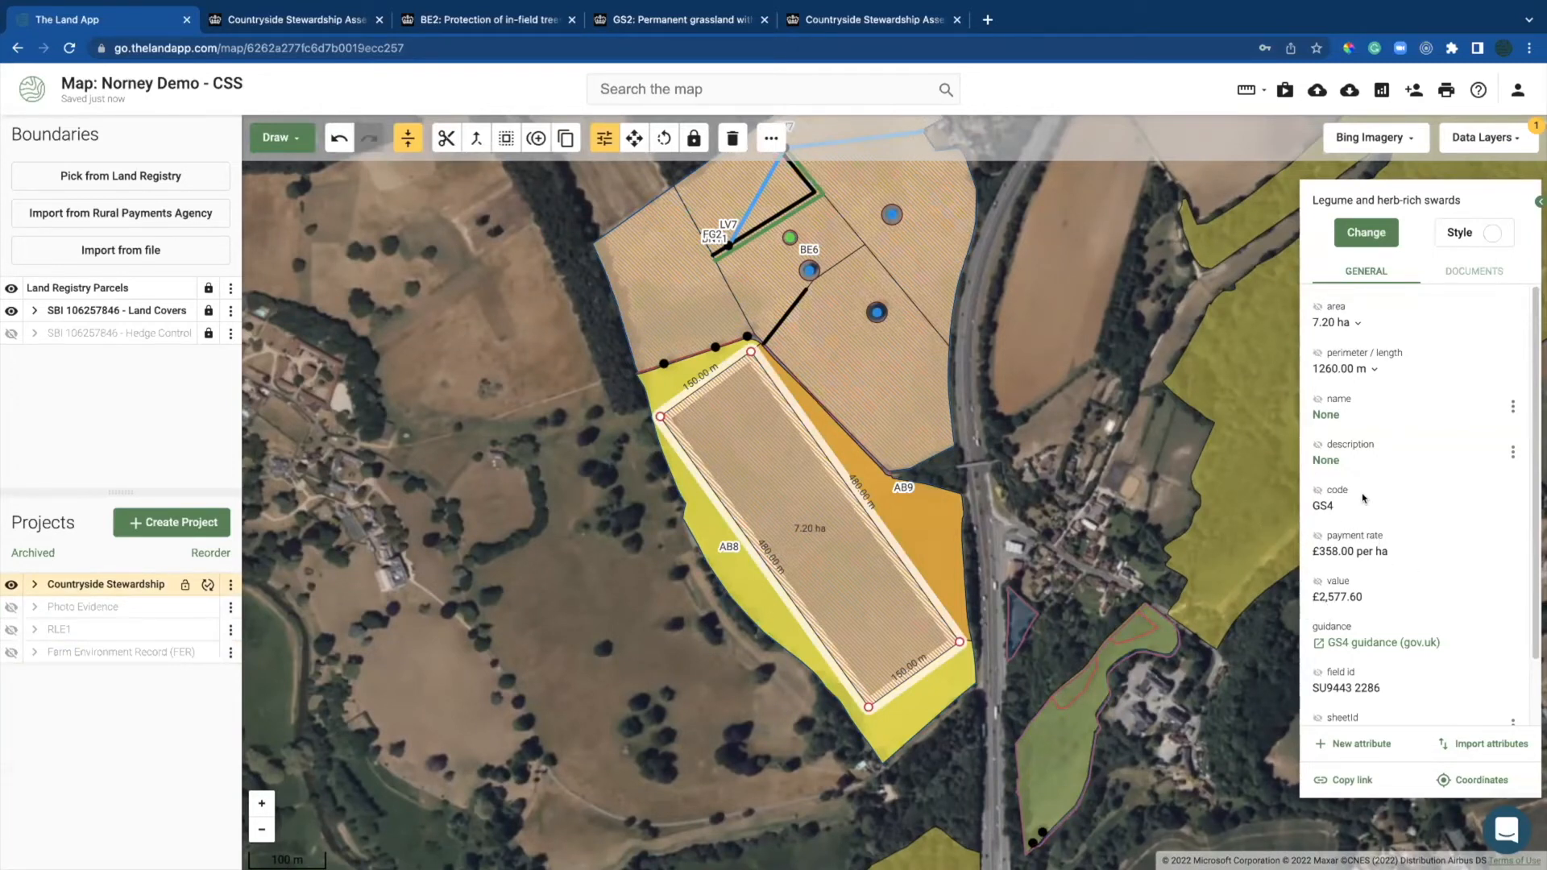
{"action": "left_click", "coordinate": [917, 518]}
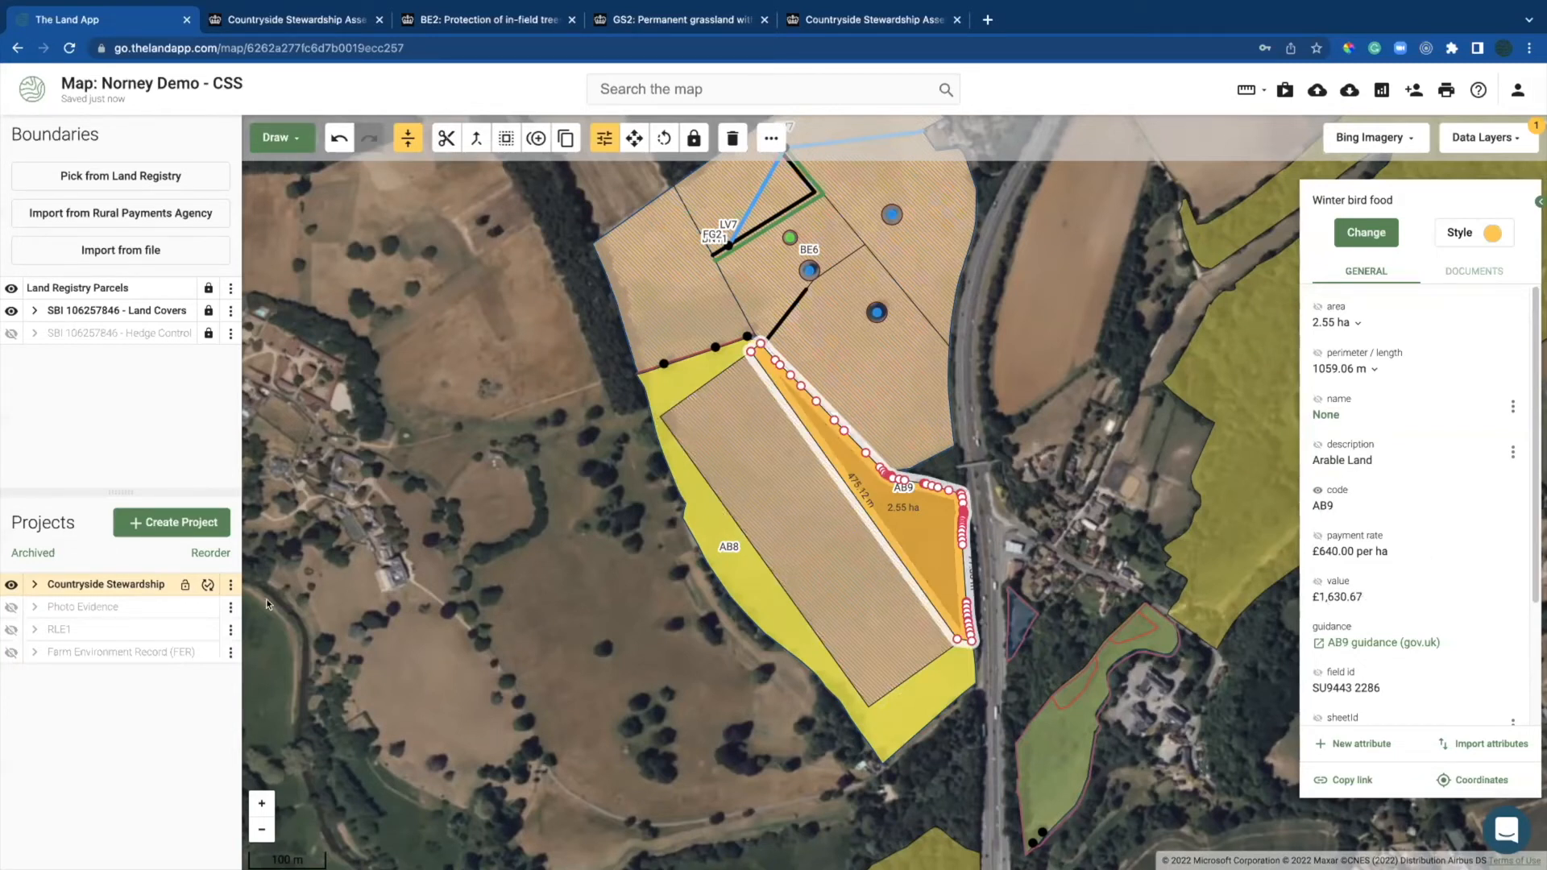
{"action": "left_click", "coordinate": [229, 584]}
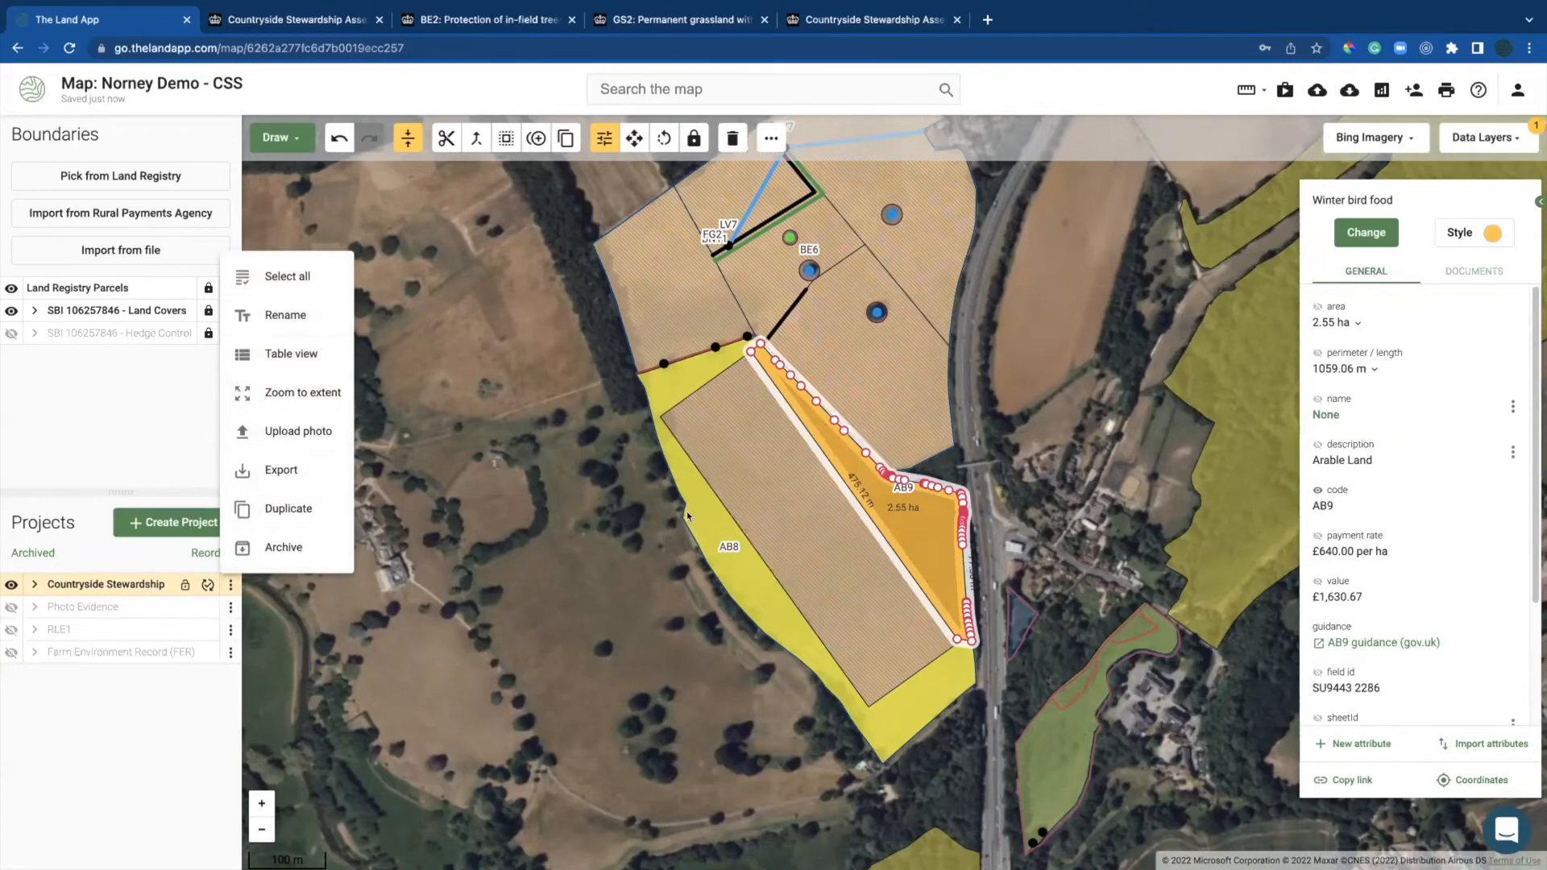
Step: Cut the GS4 herb-rich sward field into 3.27 ha and 3.93 ha parcels
{"action": "left_click", "coordinate": [748, 494]}
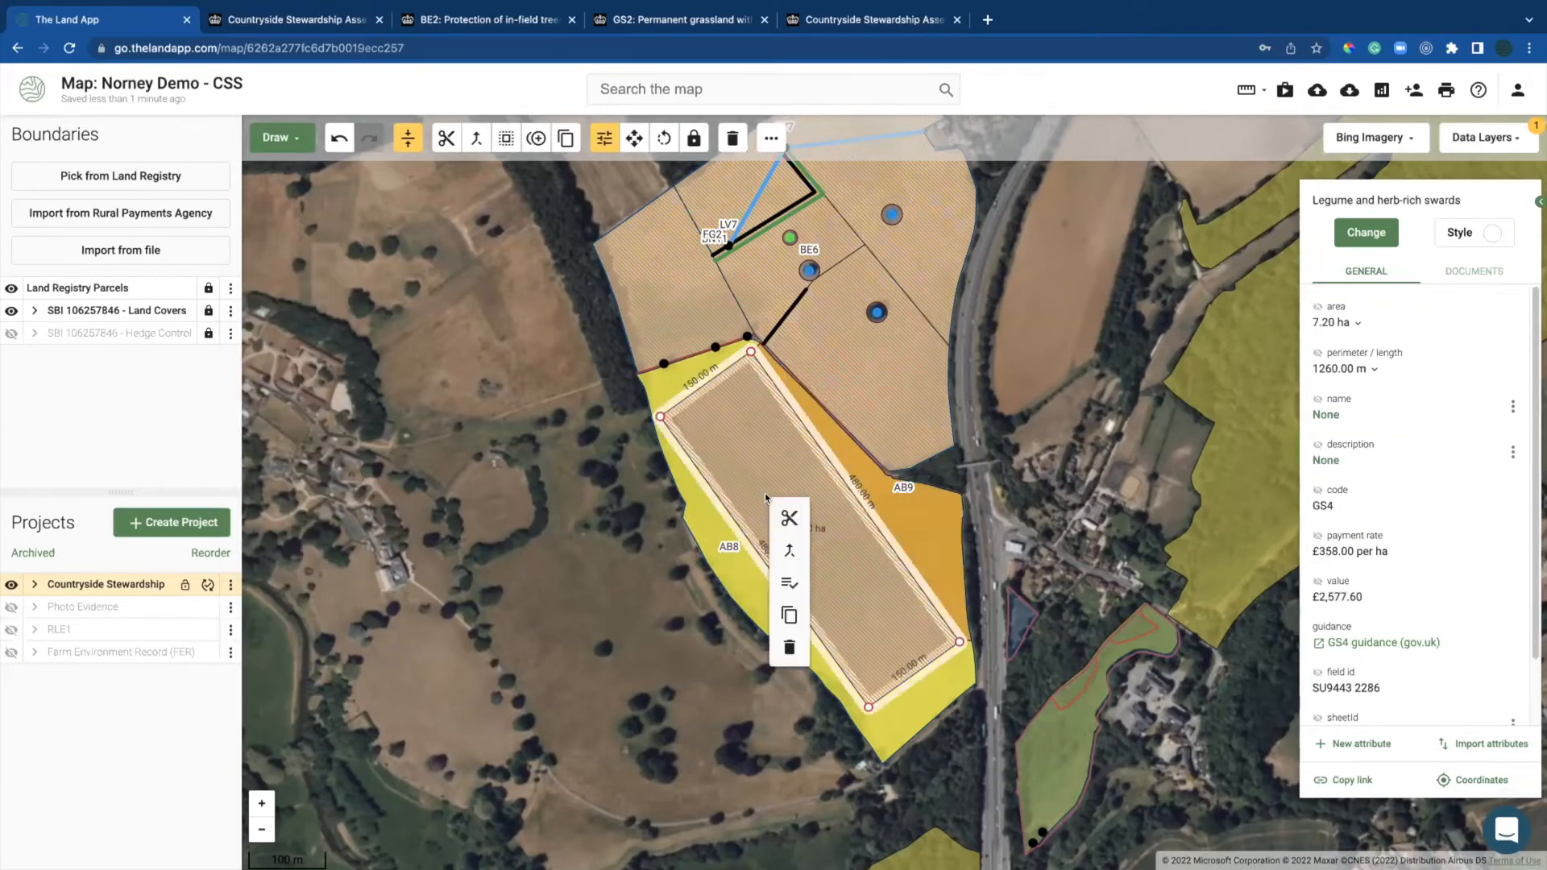
{"action": "left_click", "coordinate": [790, 518]}
{"action": "left_click", "coordinate": [733, 558]}
{"action": "double_click", "coordinate": [865, 473]}
{"action": "left_click", "coordinate": [749, 468]}
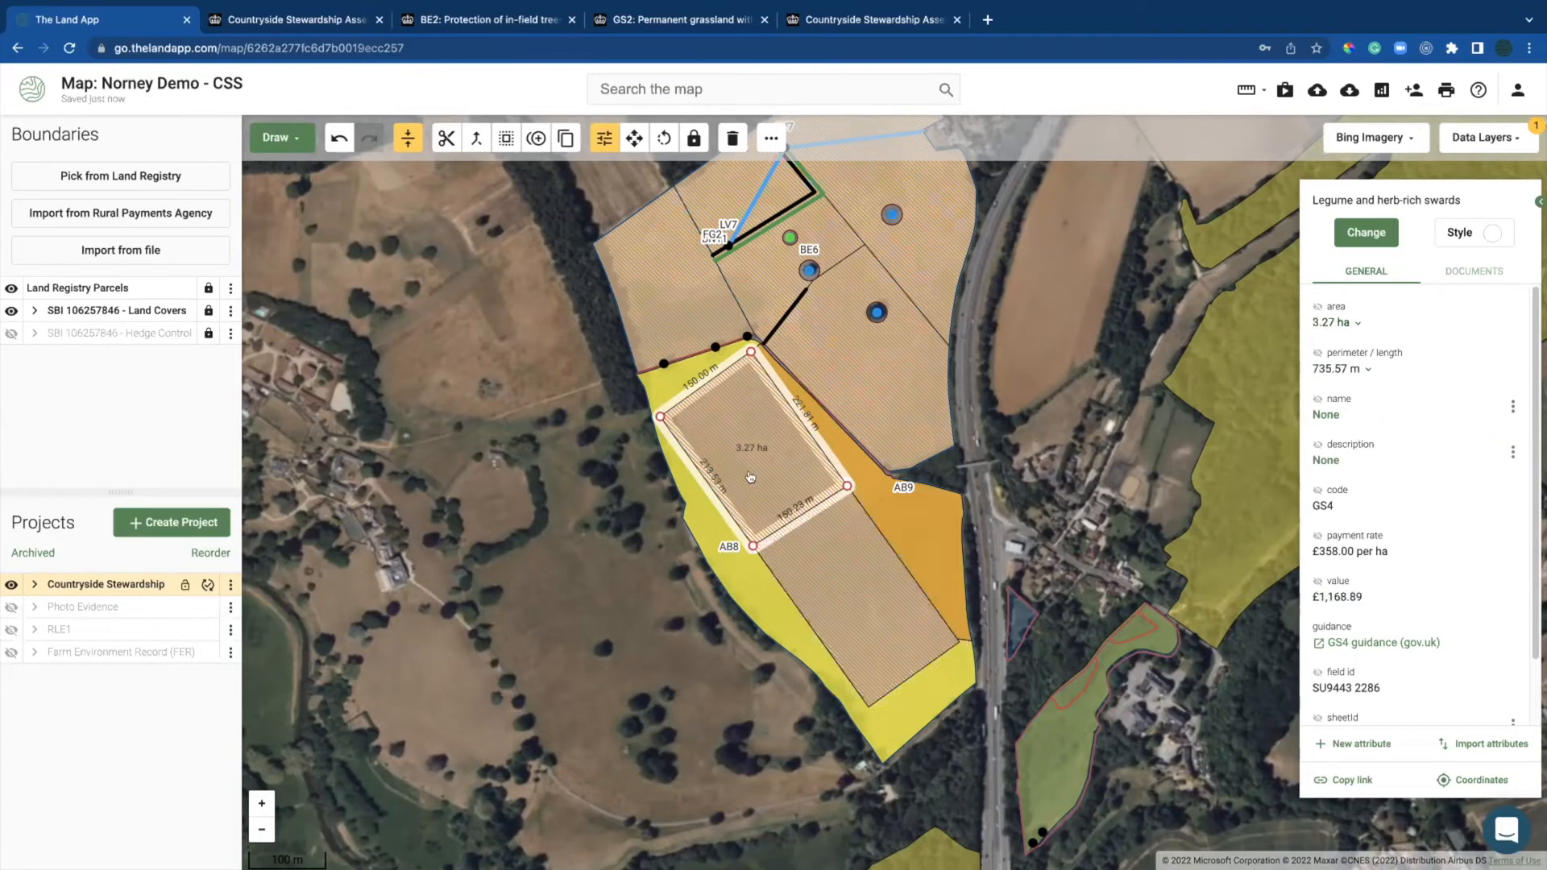
{"action": "left_click", "coordinate": [816, 553]}
{"action": "left_click", "coordinate": [740, 465]}
{"action": "left_click", "coordinate": [817, 554]}
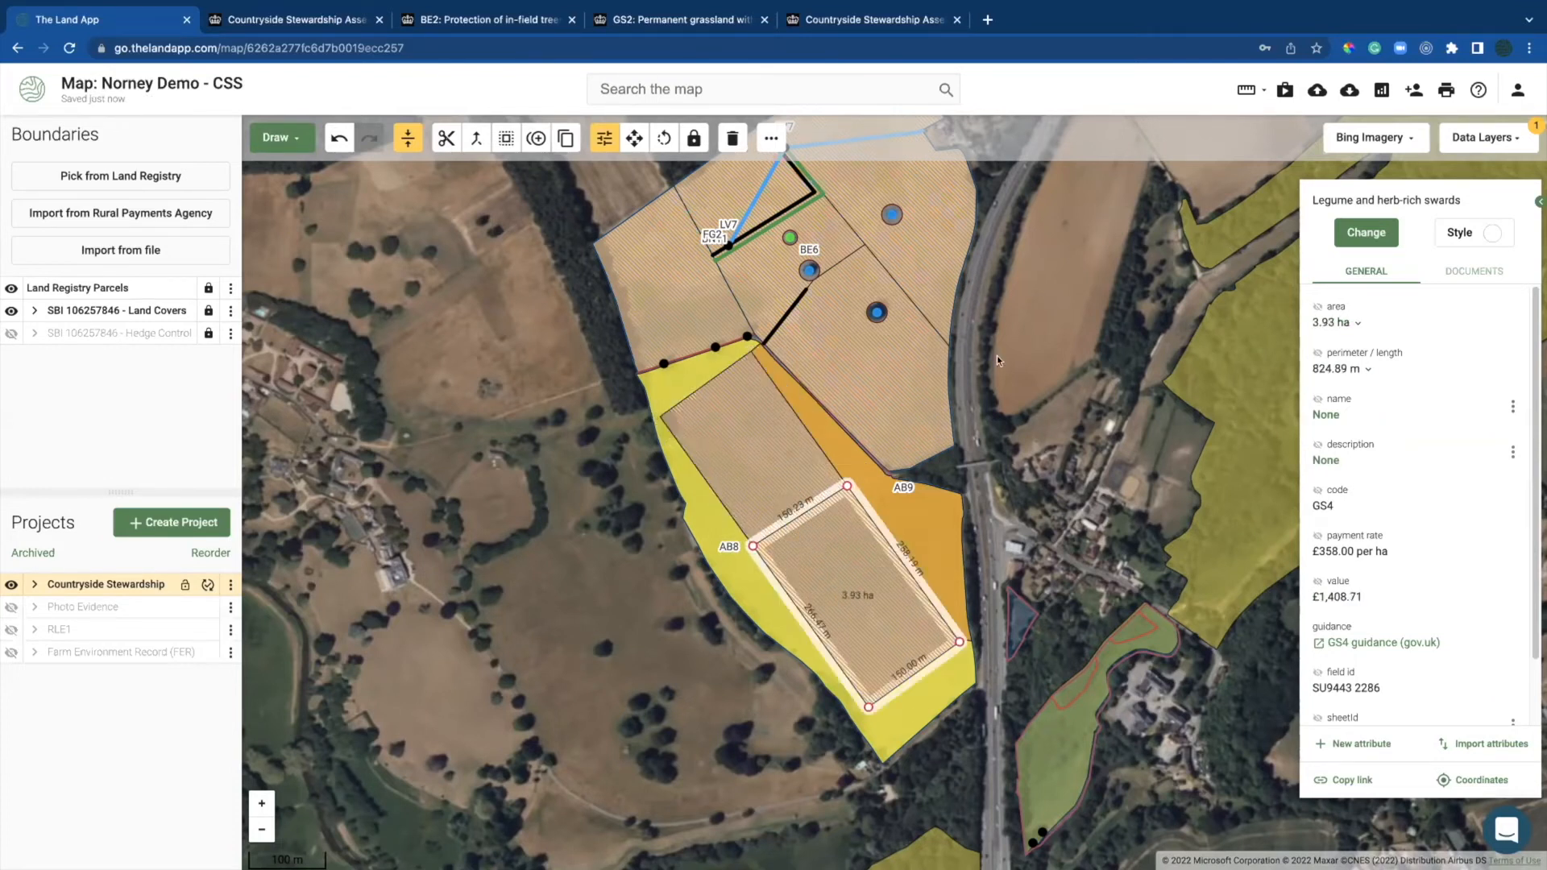
Step: Check the 297.87 m BN11 hedge-planting line's £3,455.26 value
{"action": "left_click", "coordinate": [712, 257]}
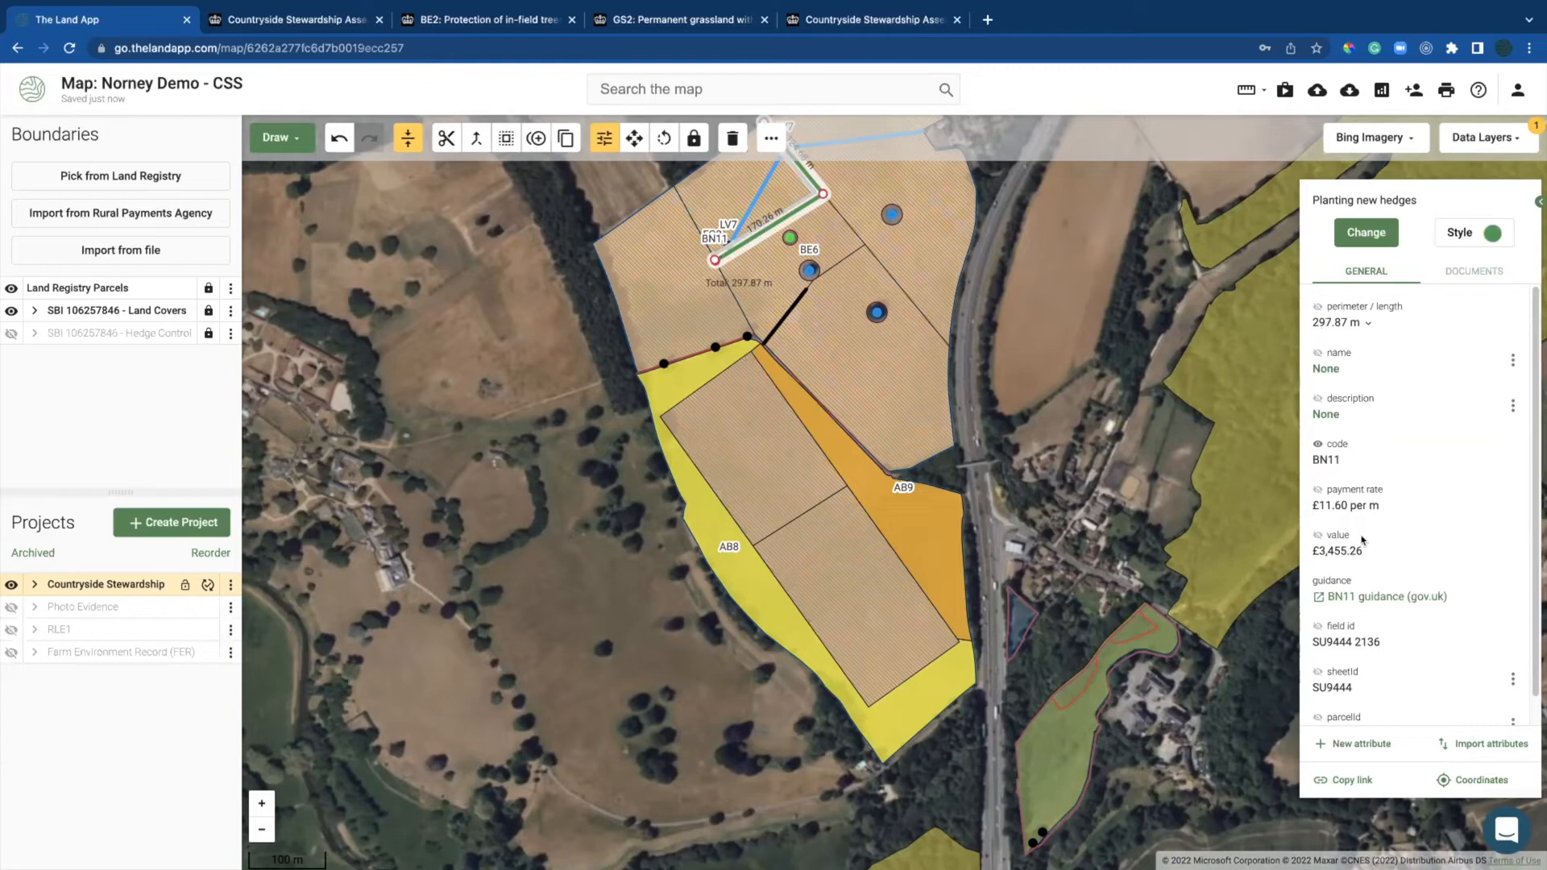
{"action": "left_click_drag", "start_coordinate": [1364, 549], "coordinate": [1297, 567]}
{"action": "left_click_drag", "start_coordinate": [857, 389], "coordinate": [826, 623]}
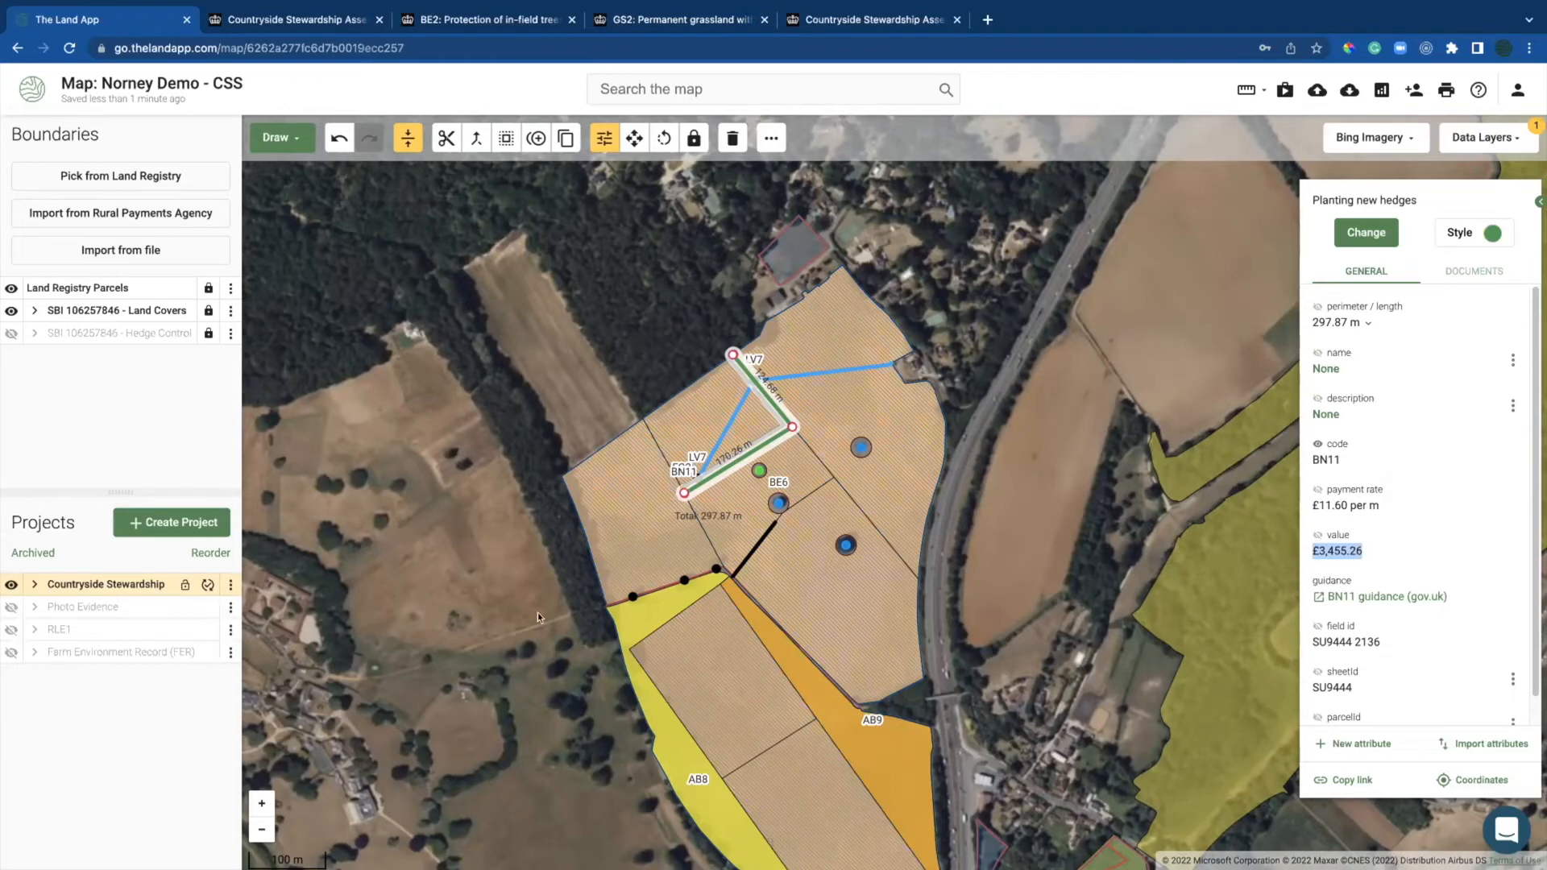
Step: Reclassify the 2.99 ha field as WD12 Creation of upland wood pasture (£994.02 at £333.00/ha)
{"action": "left_click", "coordinate": [646, 516]}
{"action": "left_click", "coordinate": [1355, 233]}
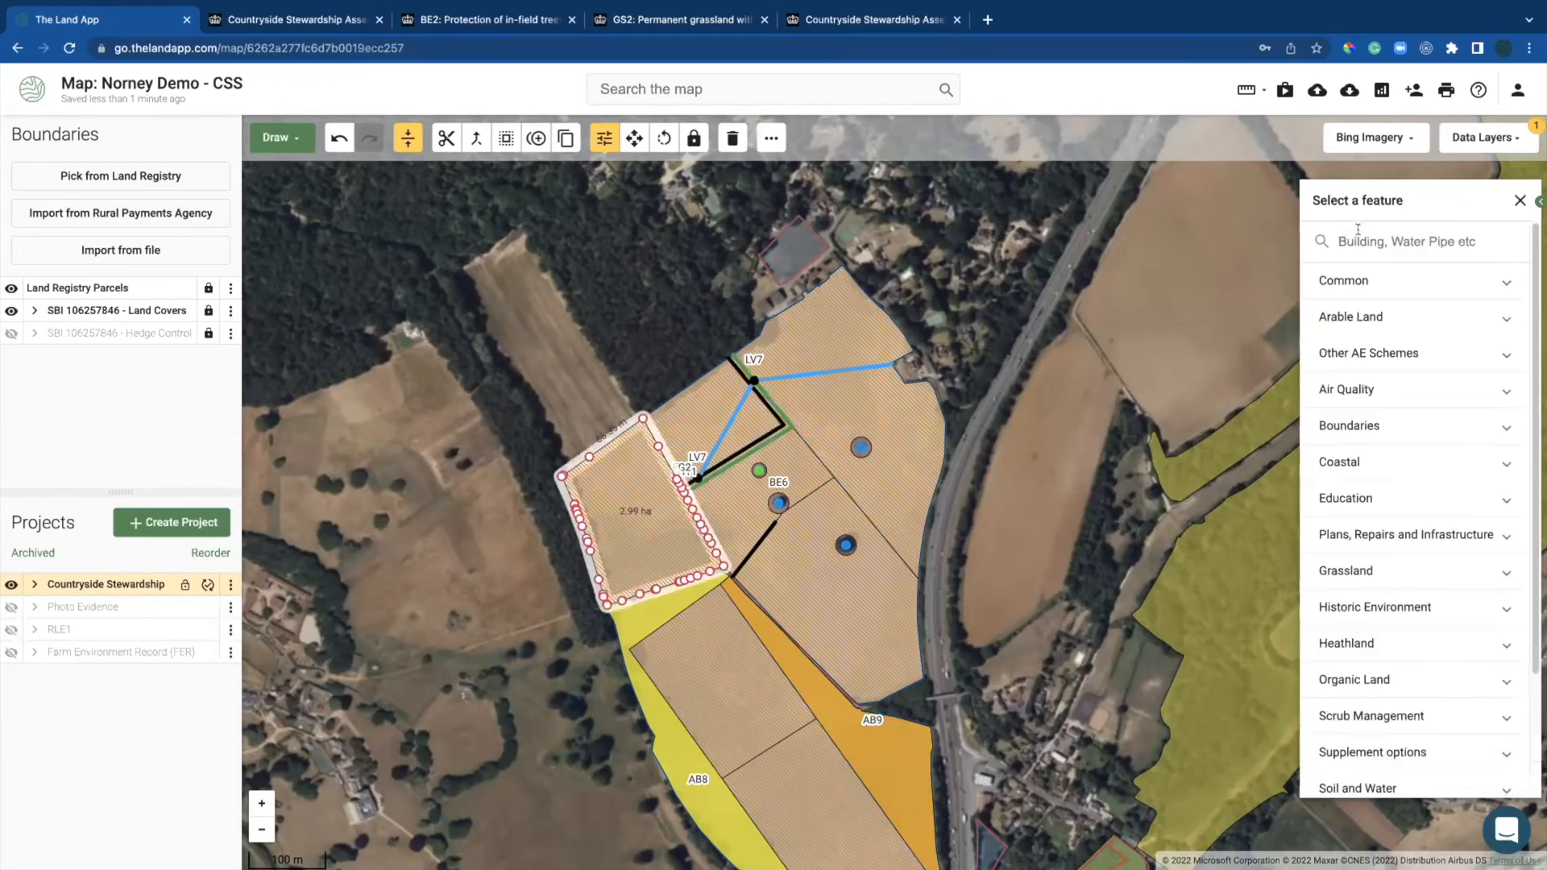
{"action": "type", "text": "wood"}
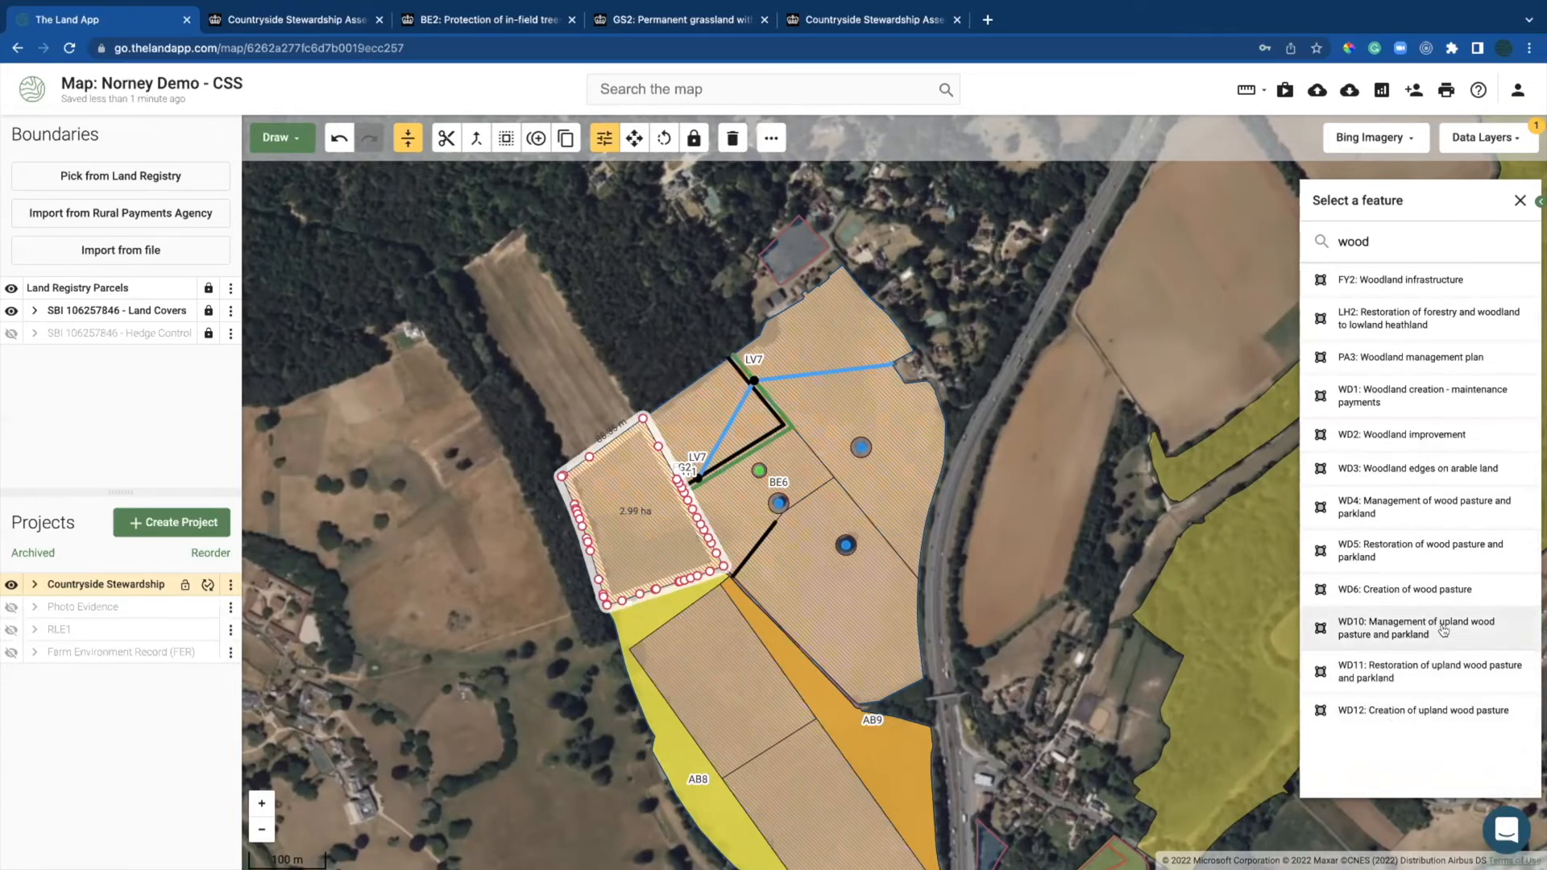
{"action": "left_click", "coordinate": [1393, 719]}
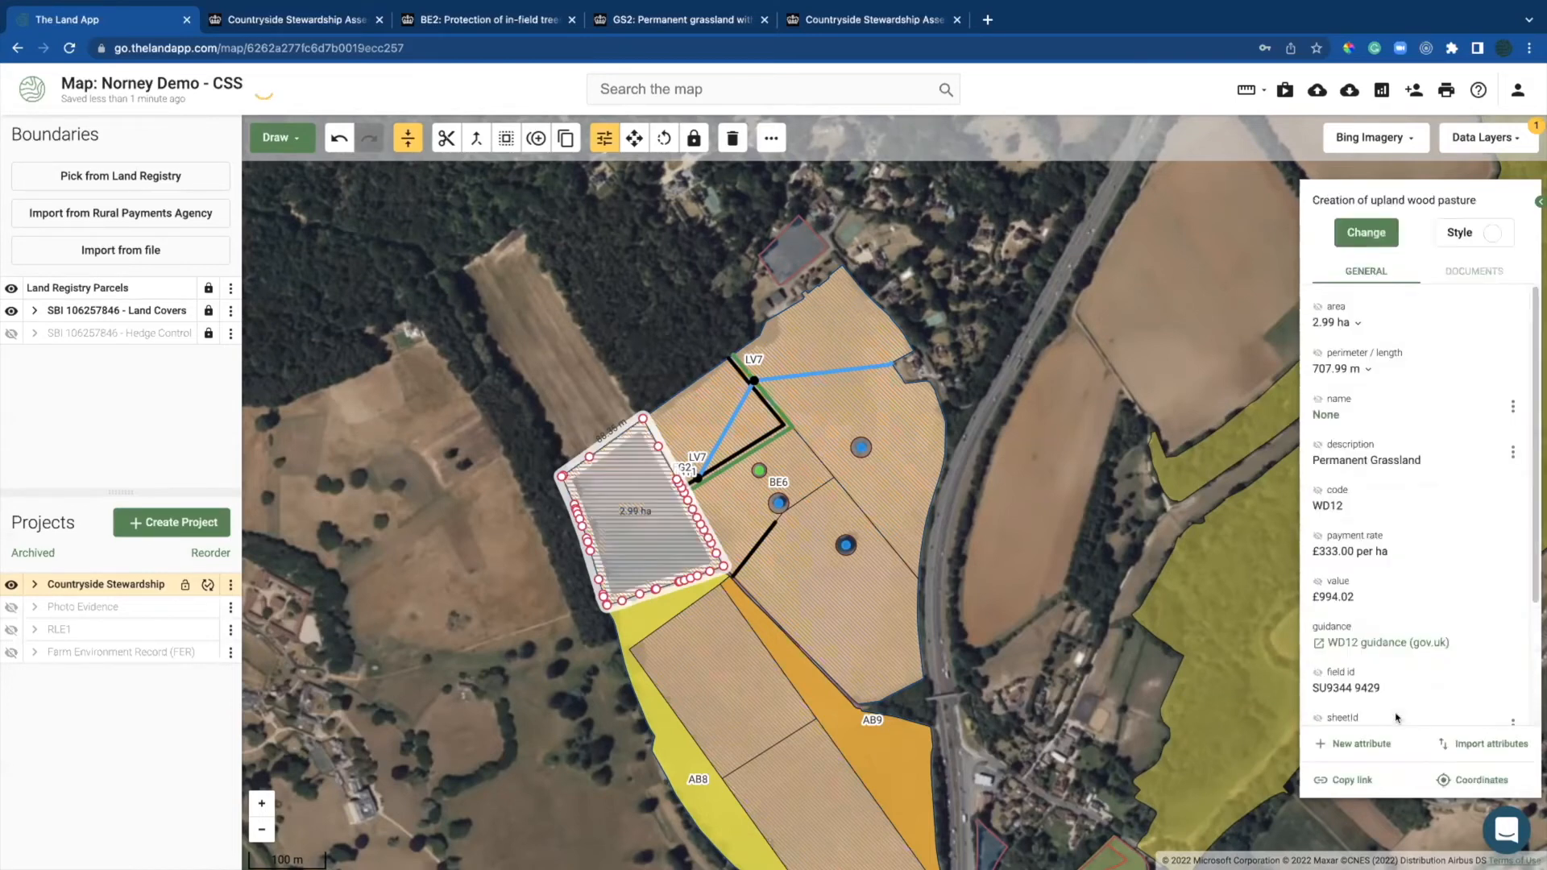
{"action": "left_click", "coordinate": [496, 621]}
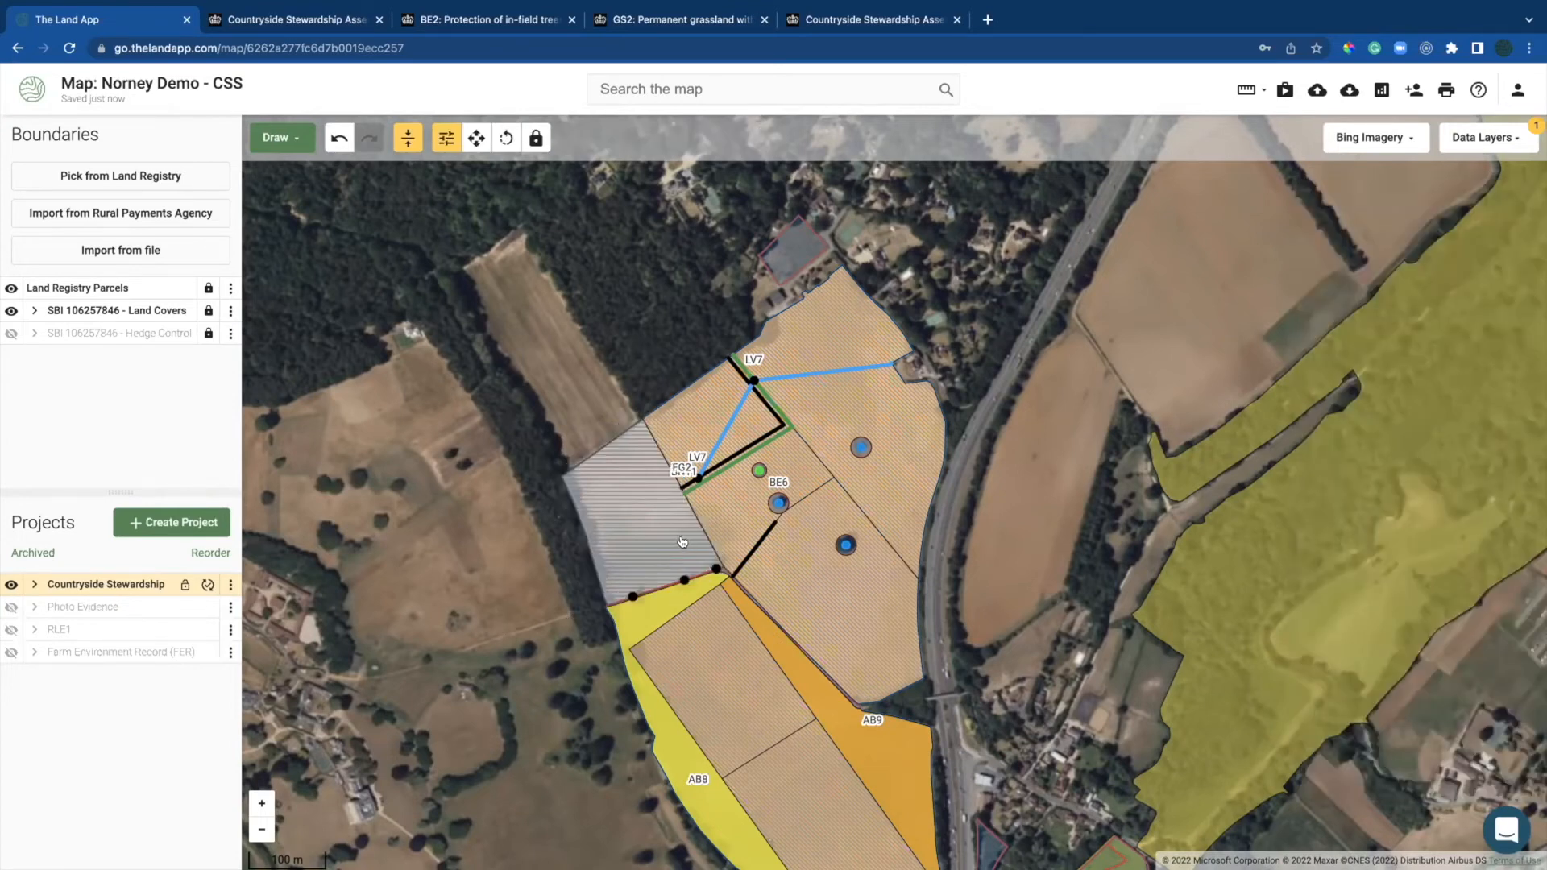
Step: Turn the Tree surgery point into AQ1 Automatic slurry scraper, paying £2,760.00 per unit
{"action": "left_click", "coordinate": [684, 580]}
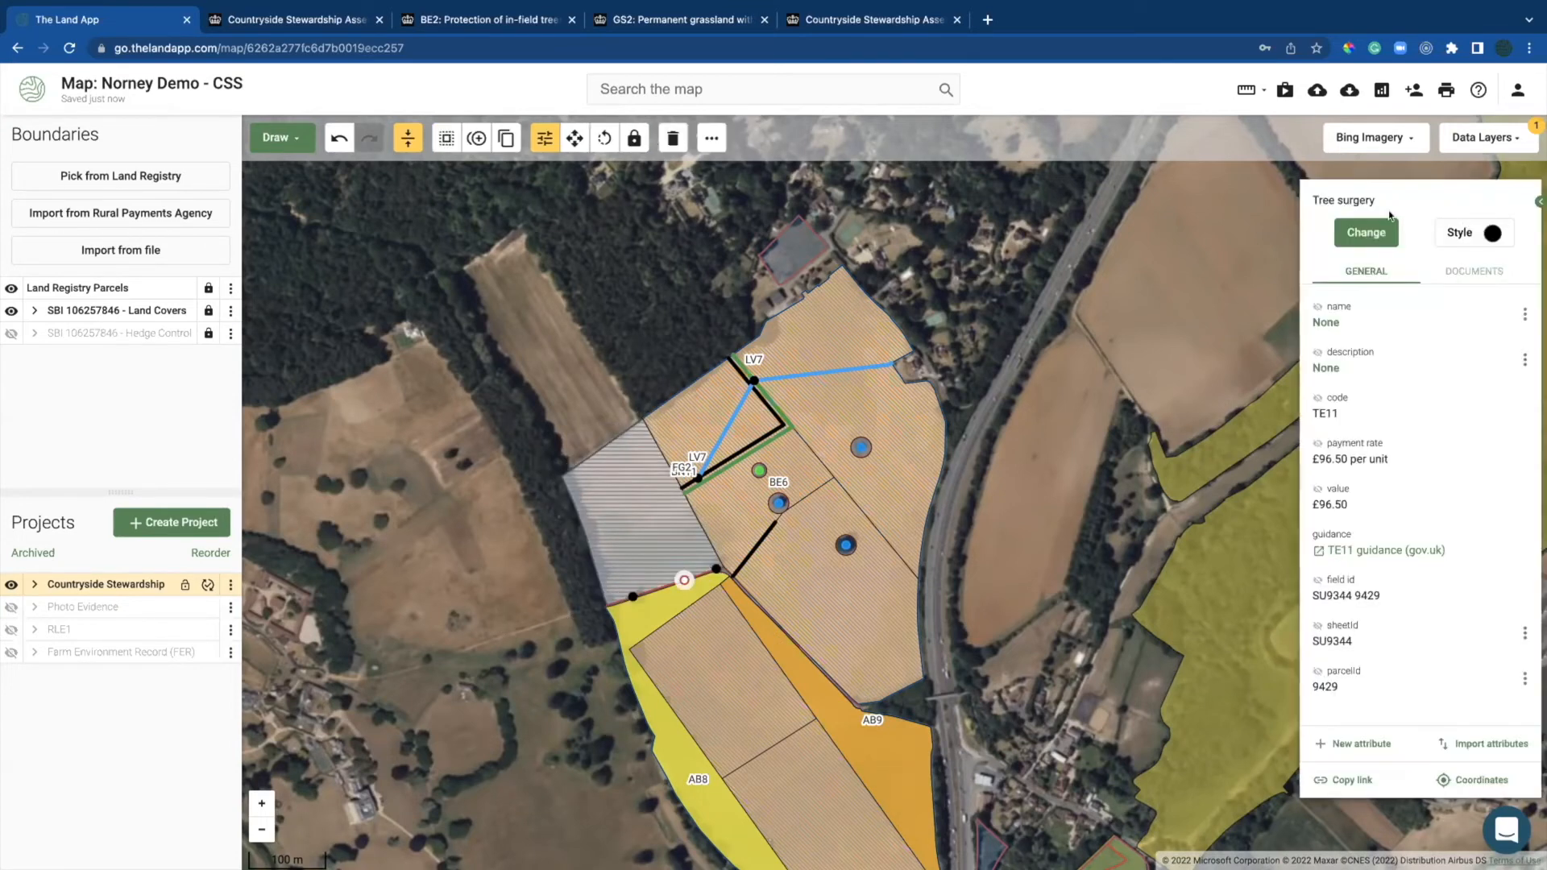
{"action": "left_click", "coordinate": [1359, 233]}
{"action": "type", "text": "slu"}
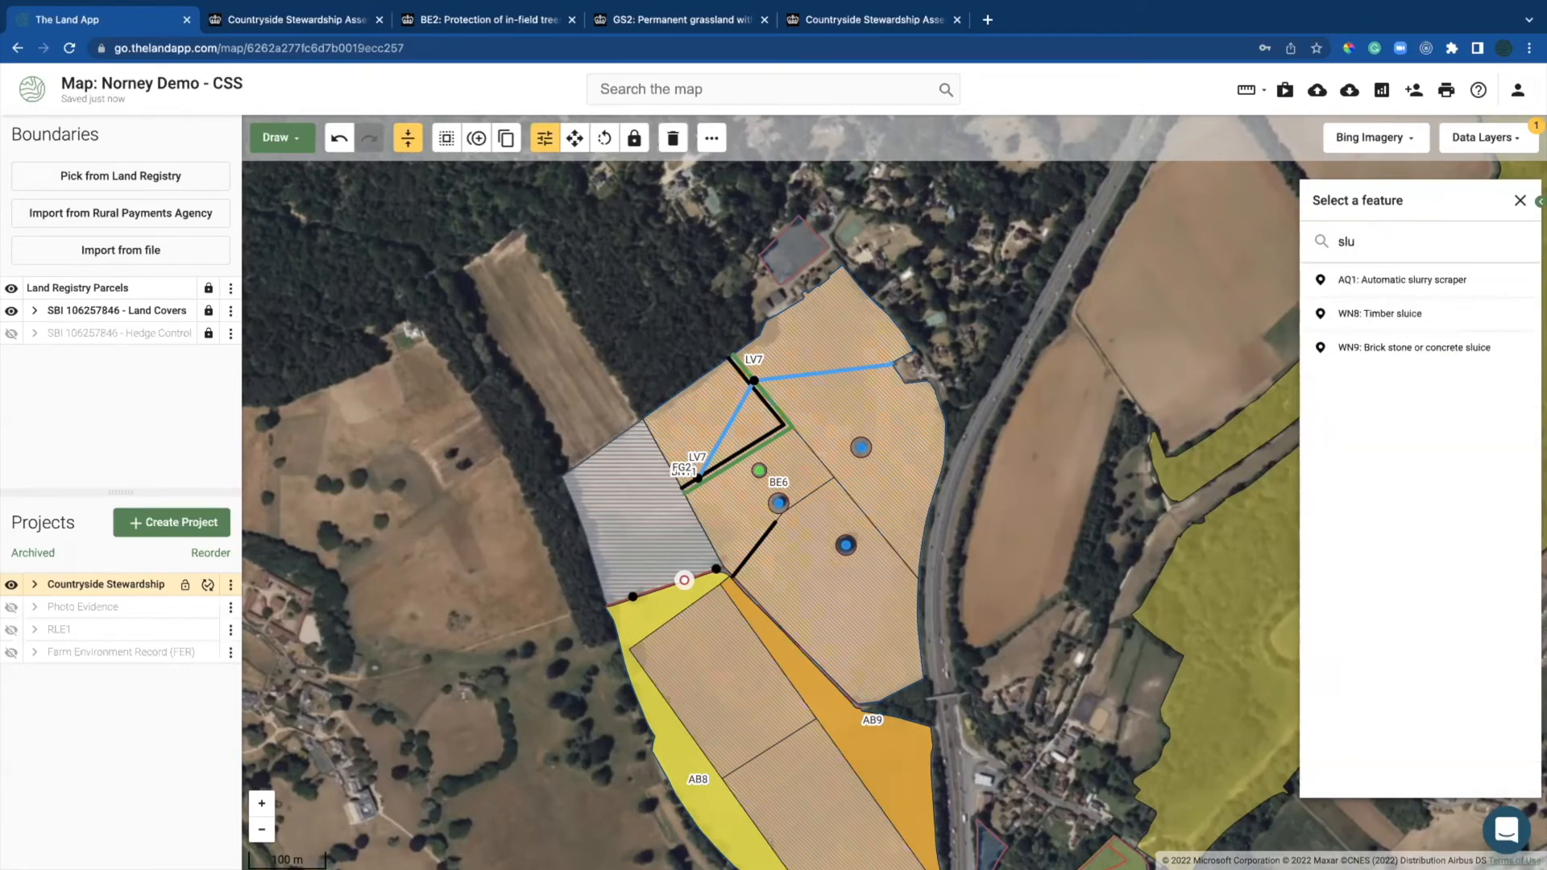
{"action": "left_click", "coordinate": [1418, 283]}
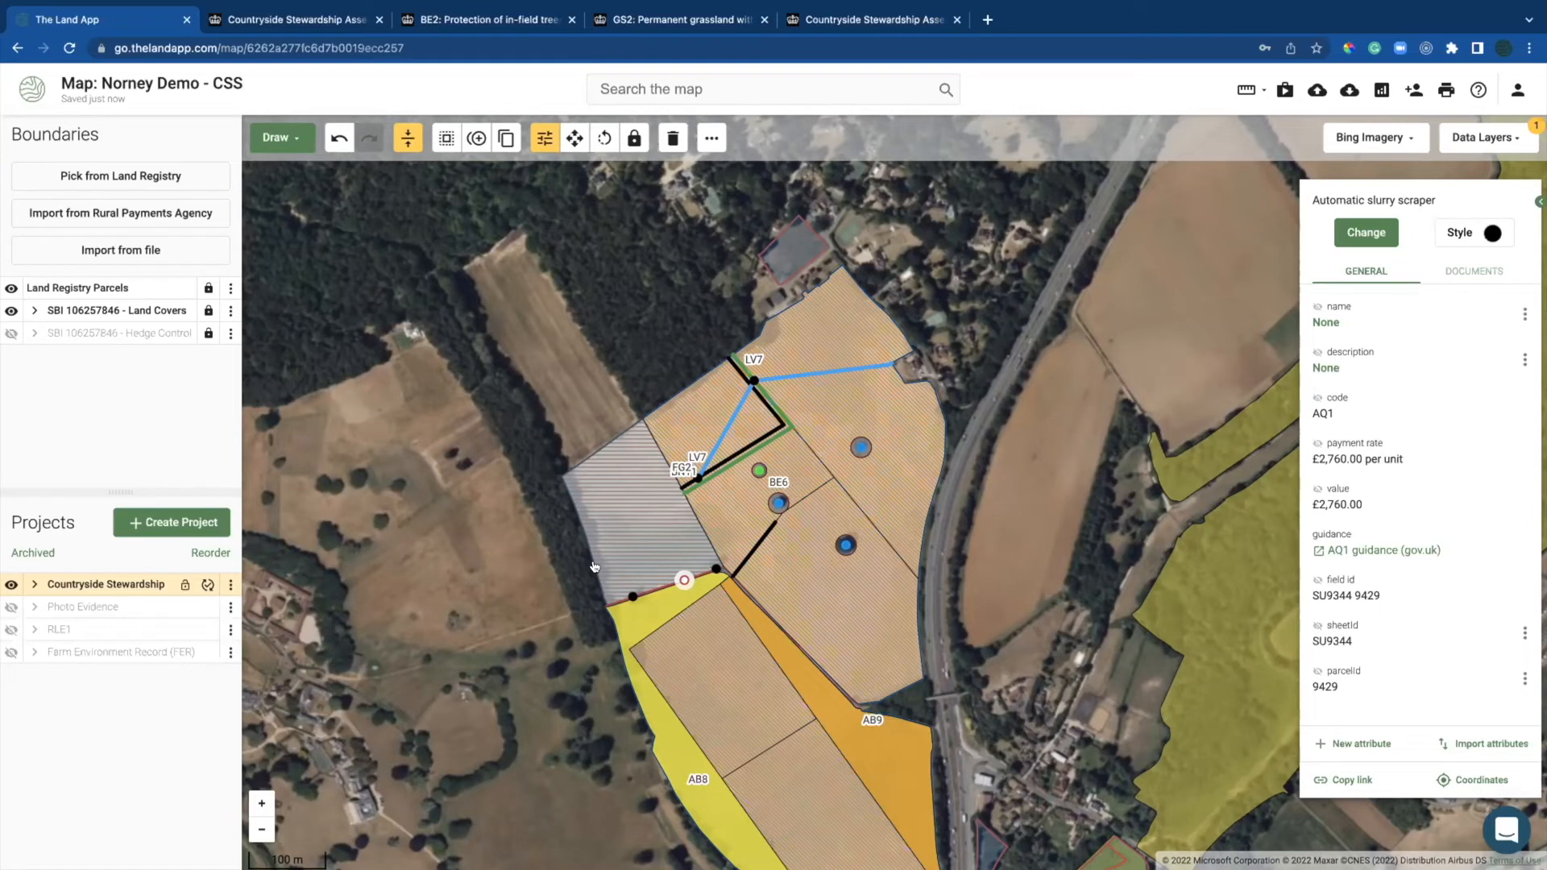
{"action": "left_click_drag", "start_coordinate": [1403, 459], "coordinate": [1309, 462]}
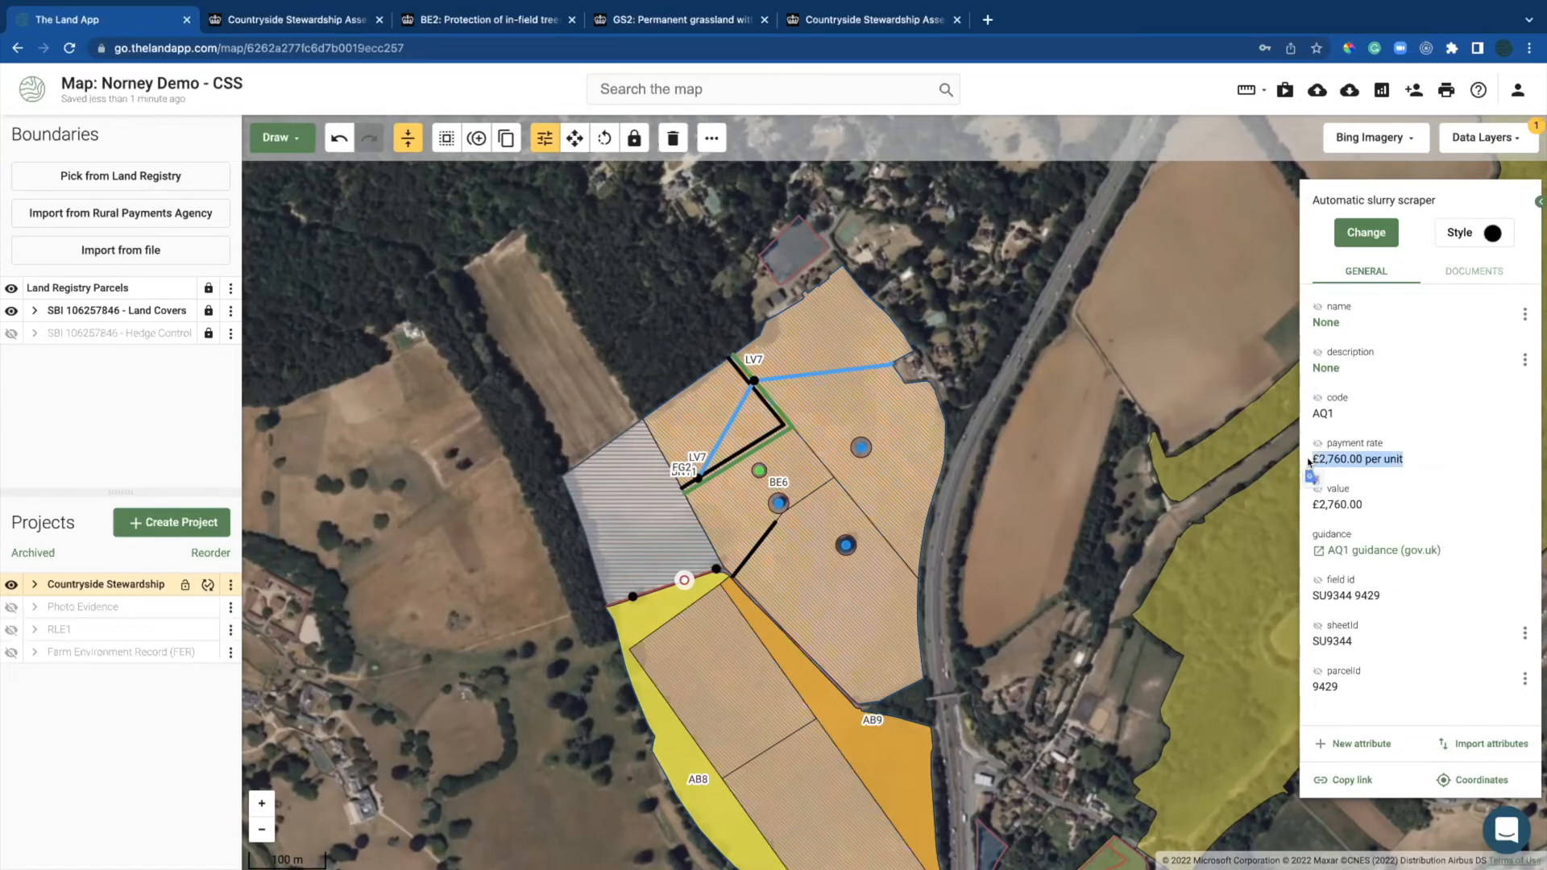
{"action": "left_click", "coordinate": [722, 673]}
Step: Switch the 3.27 ha rectangle to GS2 Permanent grassland with very low inputs (£430.99 at £132.00/ha)
{"action": "left_click", "coordinate": [1366, 232]}
{"action": "type", "text": "gs2"}
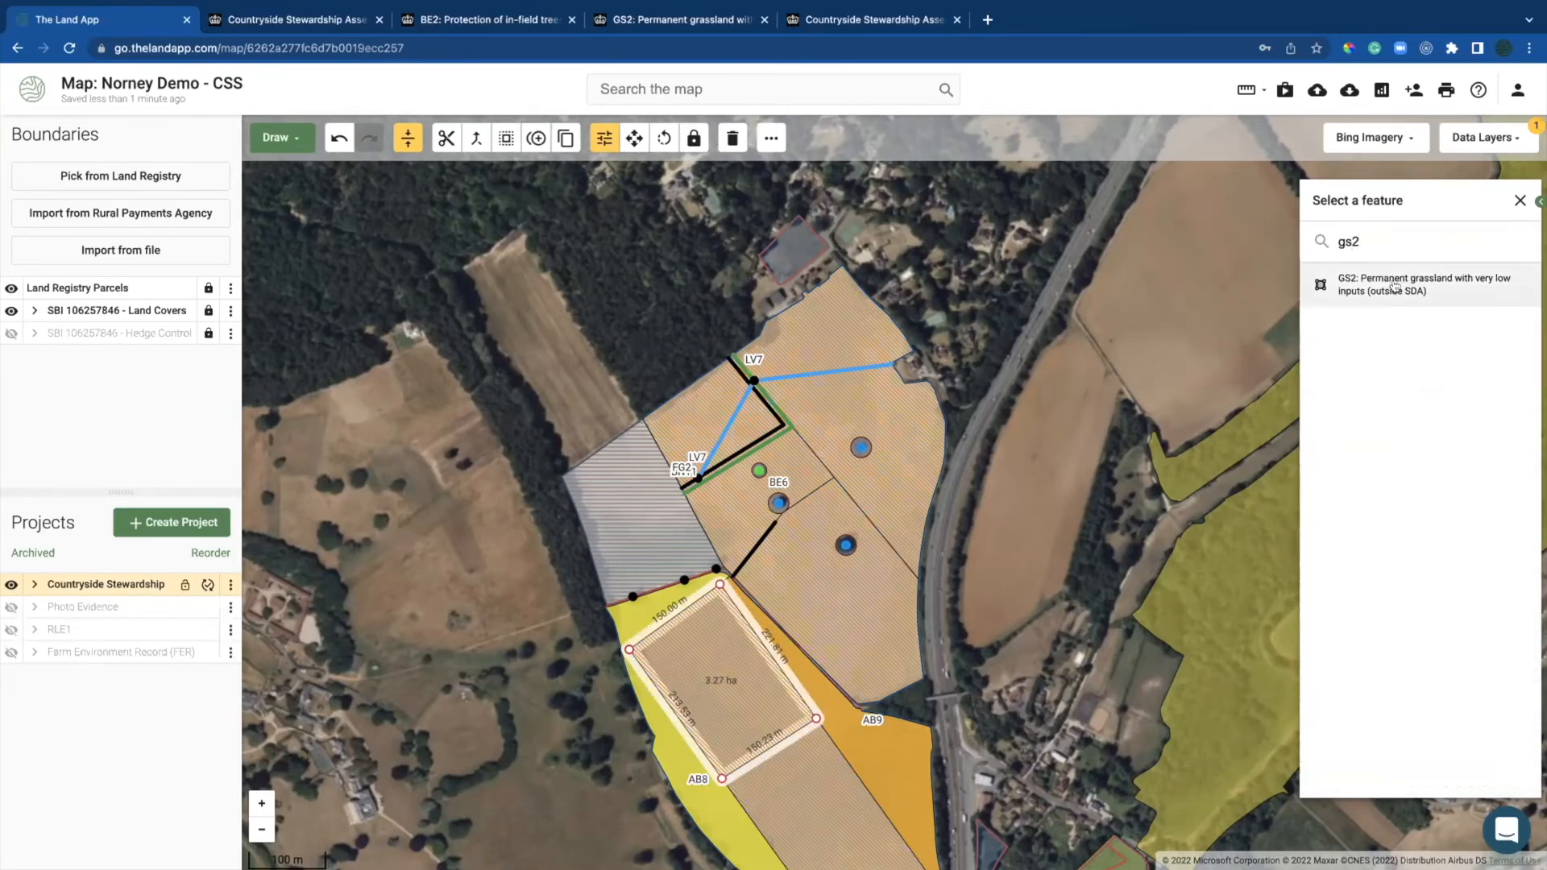
{"action": "left_click", "coordinate": [1395, 288]}
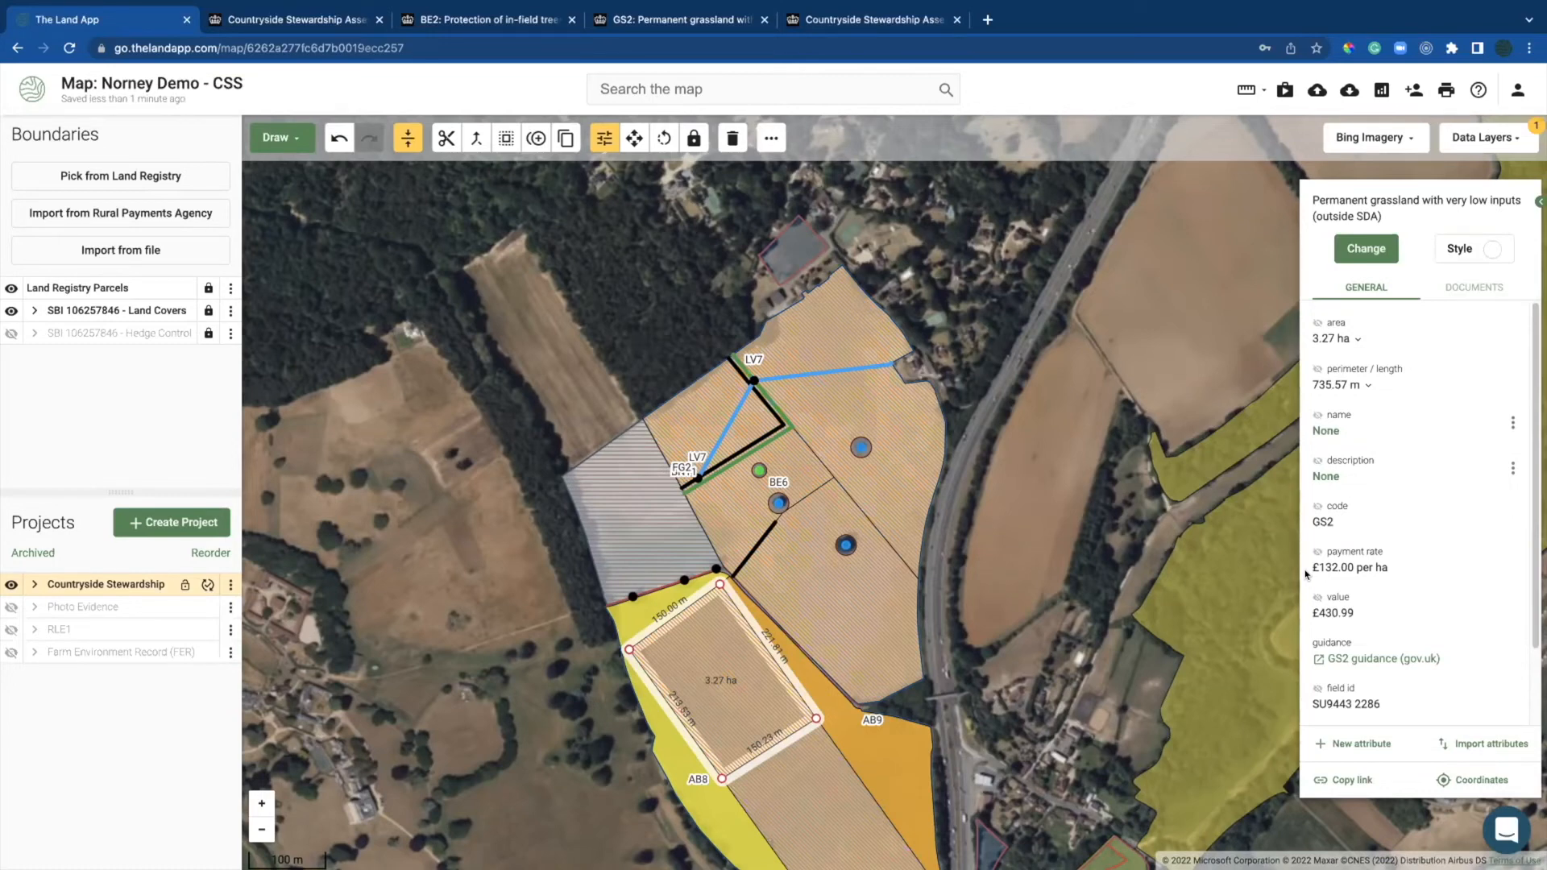
{"action": "left_click_drag", "start_coordinate": [1047, 639], "coordinate": [1013, 559]}
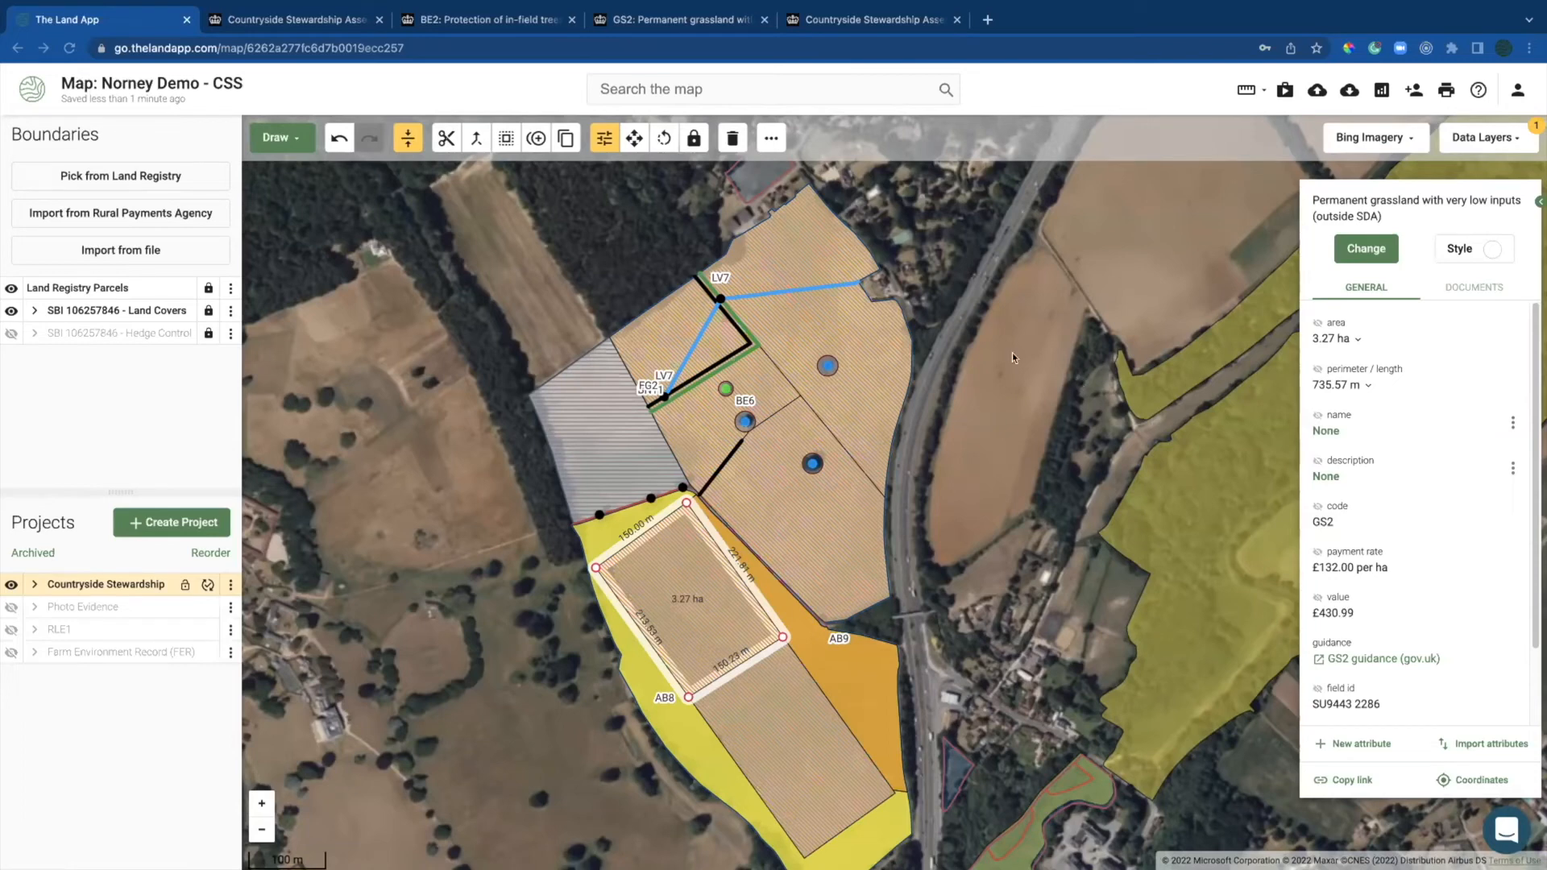
Step: Deselect the rectangular field, shift the map south and switch the browser to full screen
{"action": "left_click", "coordinate": [418, 459]}
{"action": "left_click_drag", "start_coordinate": [420, 370], "coordinate": [429, 278]}
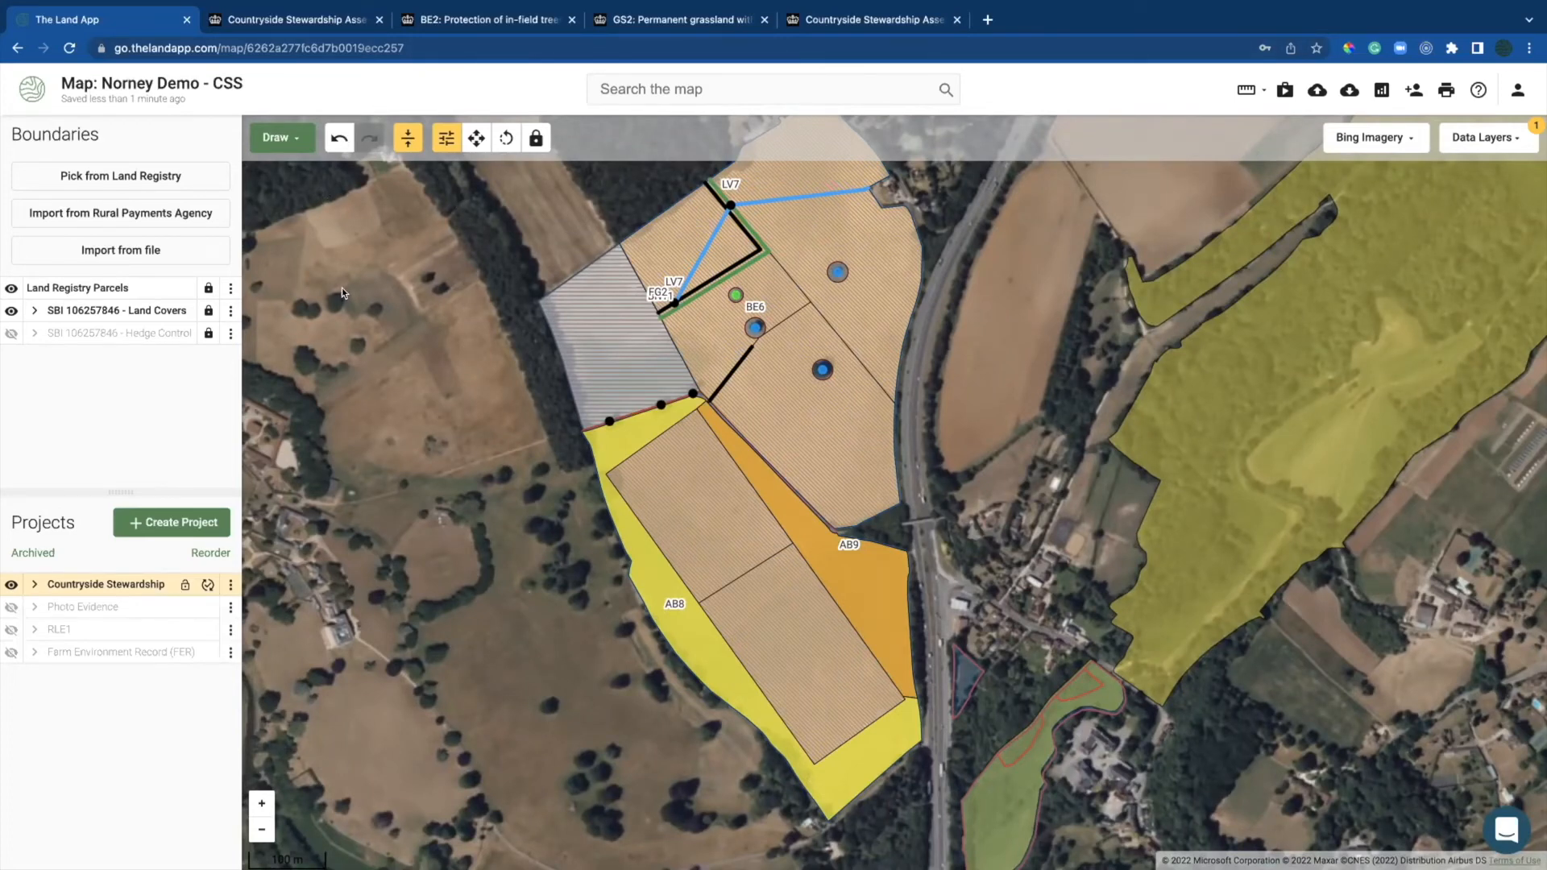
{"action": "key", "text": "super+shift+f"}
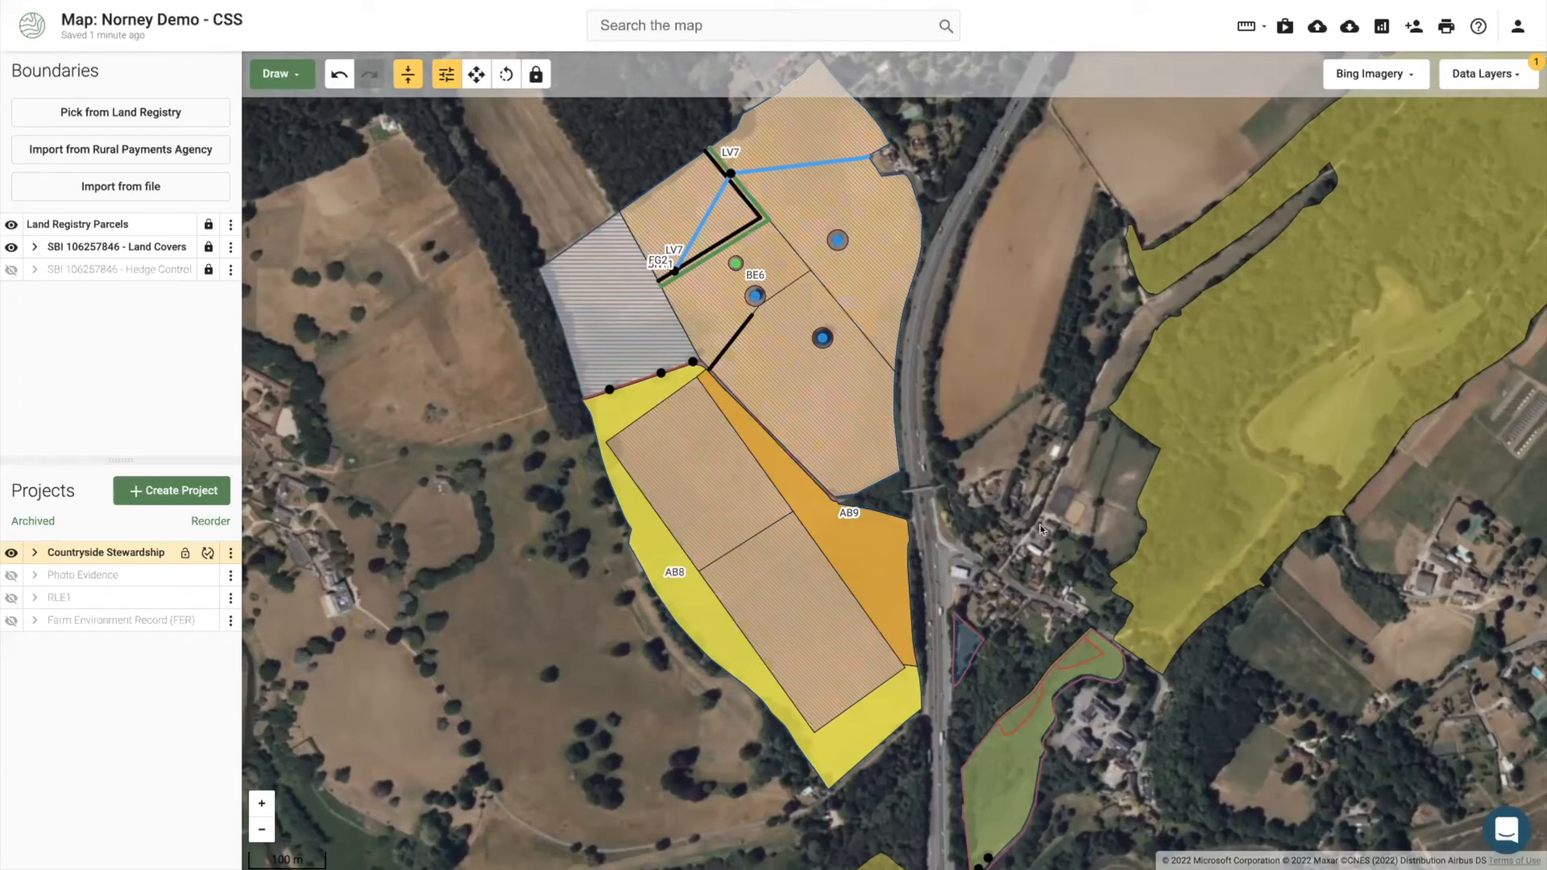
Step: Show the 'Countryside Stewardship Scheme mapping guidance' help article beside the Norney map
{"action": "left_click", "coordinate": [1494, 810]}
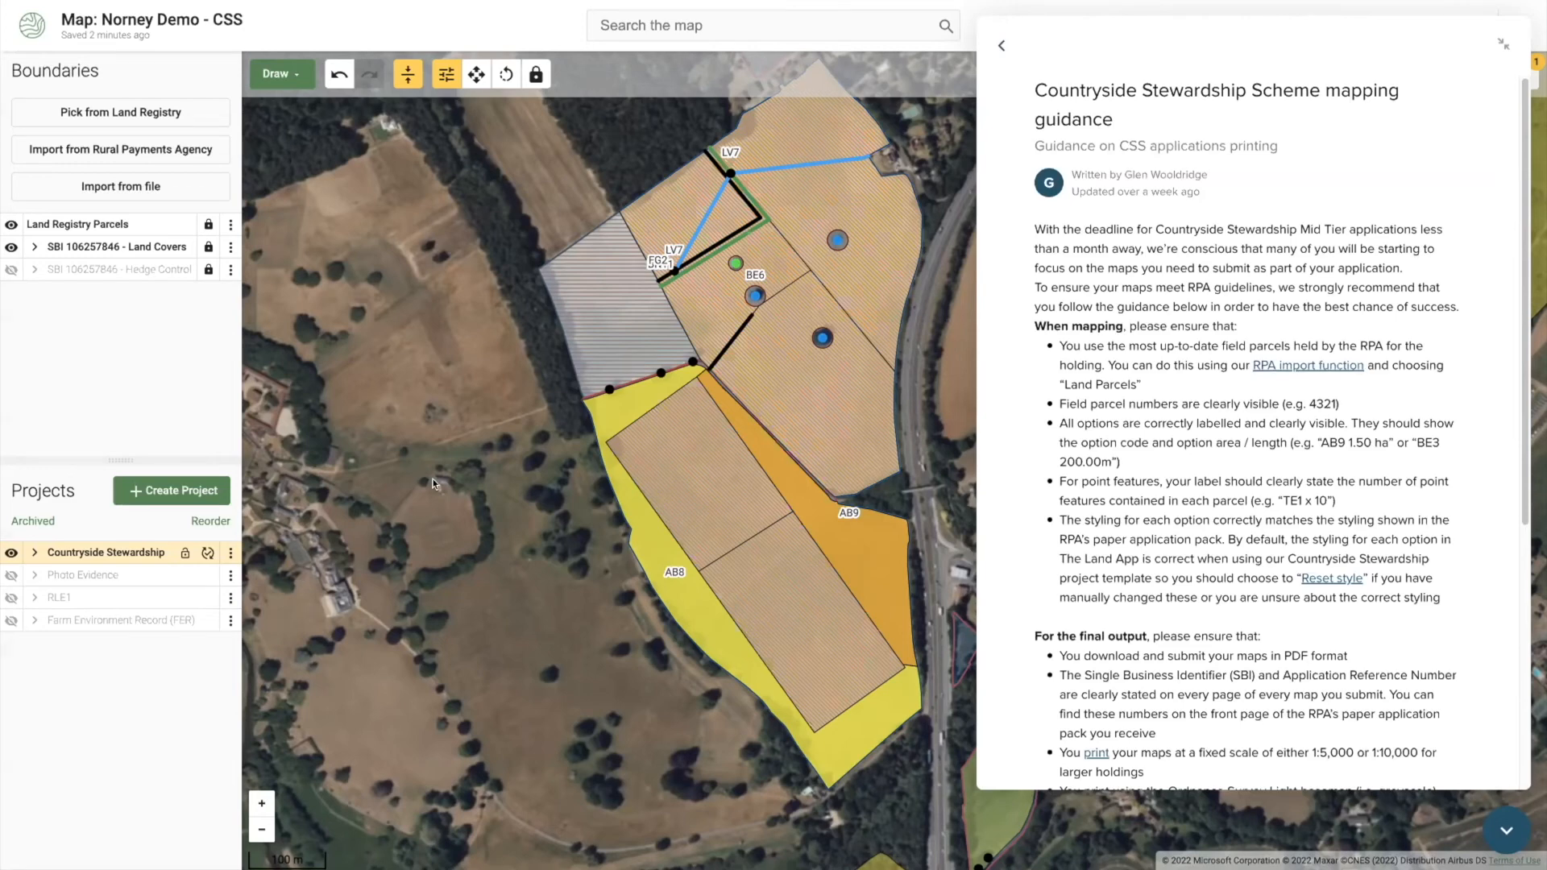
{"action": "left_click_drag", "start_coordinate": [434, 482], "coordinate": [389, 476]}
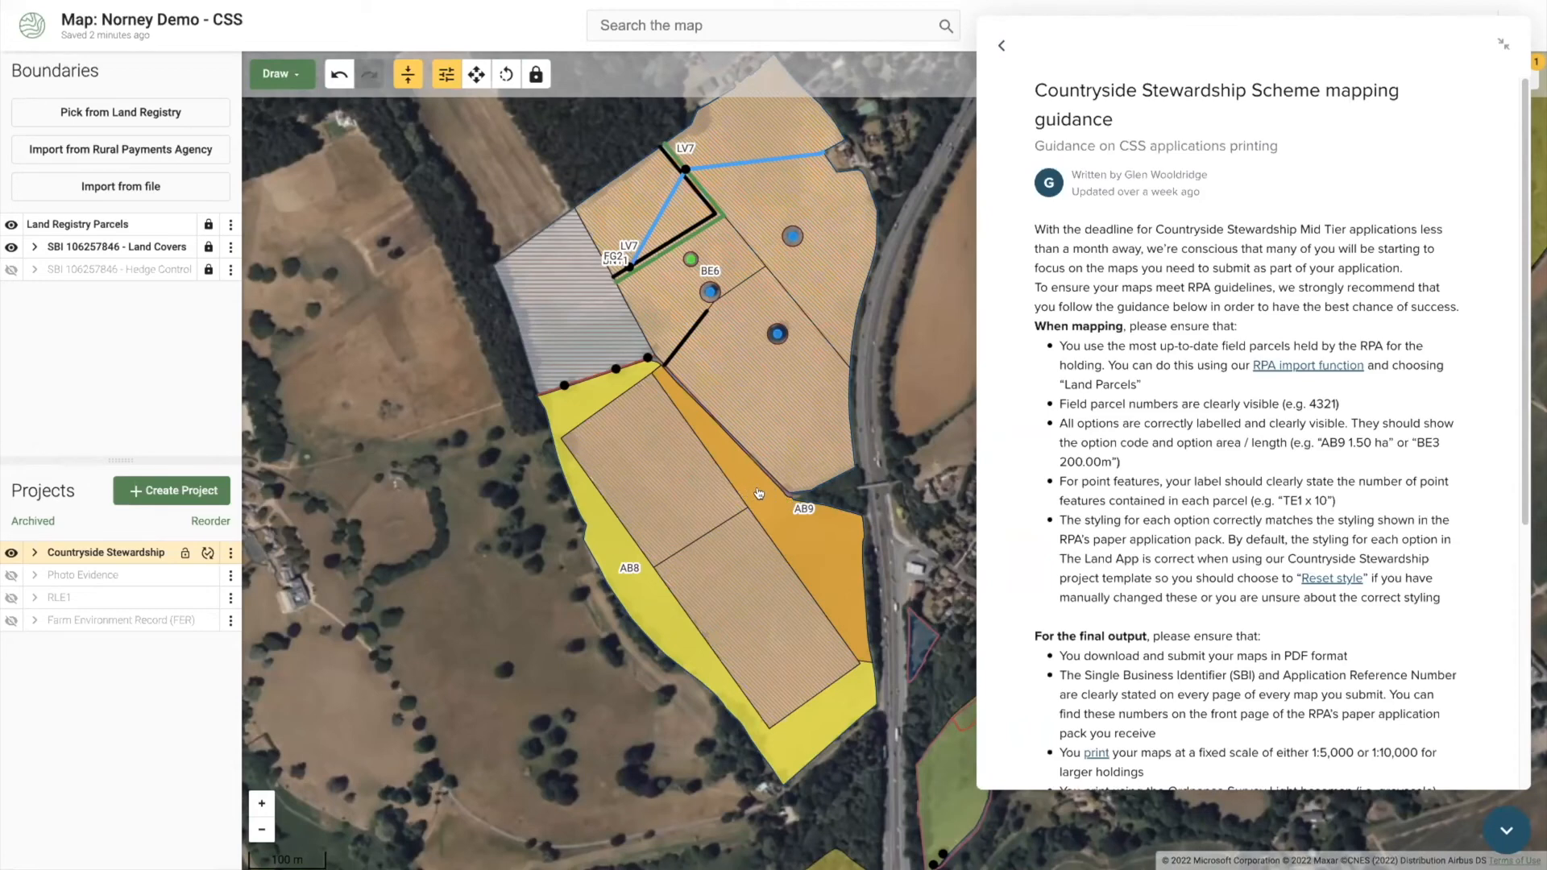
Step: Reset the AB9 winter bird food parcel to its default yellow style
{"action": "left_click", "coordinate": [758, 500]}
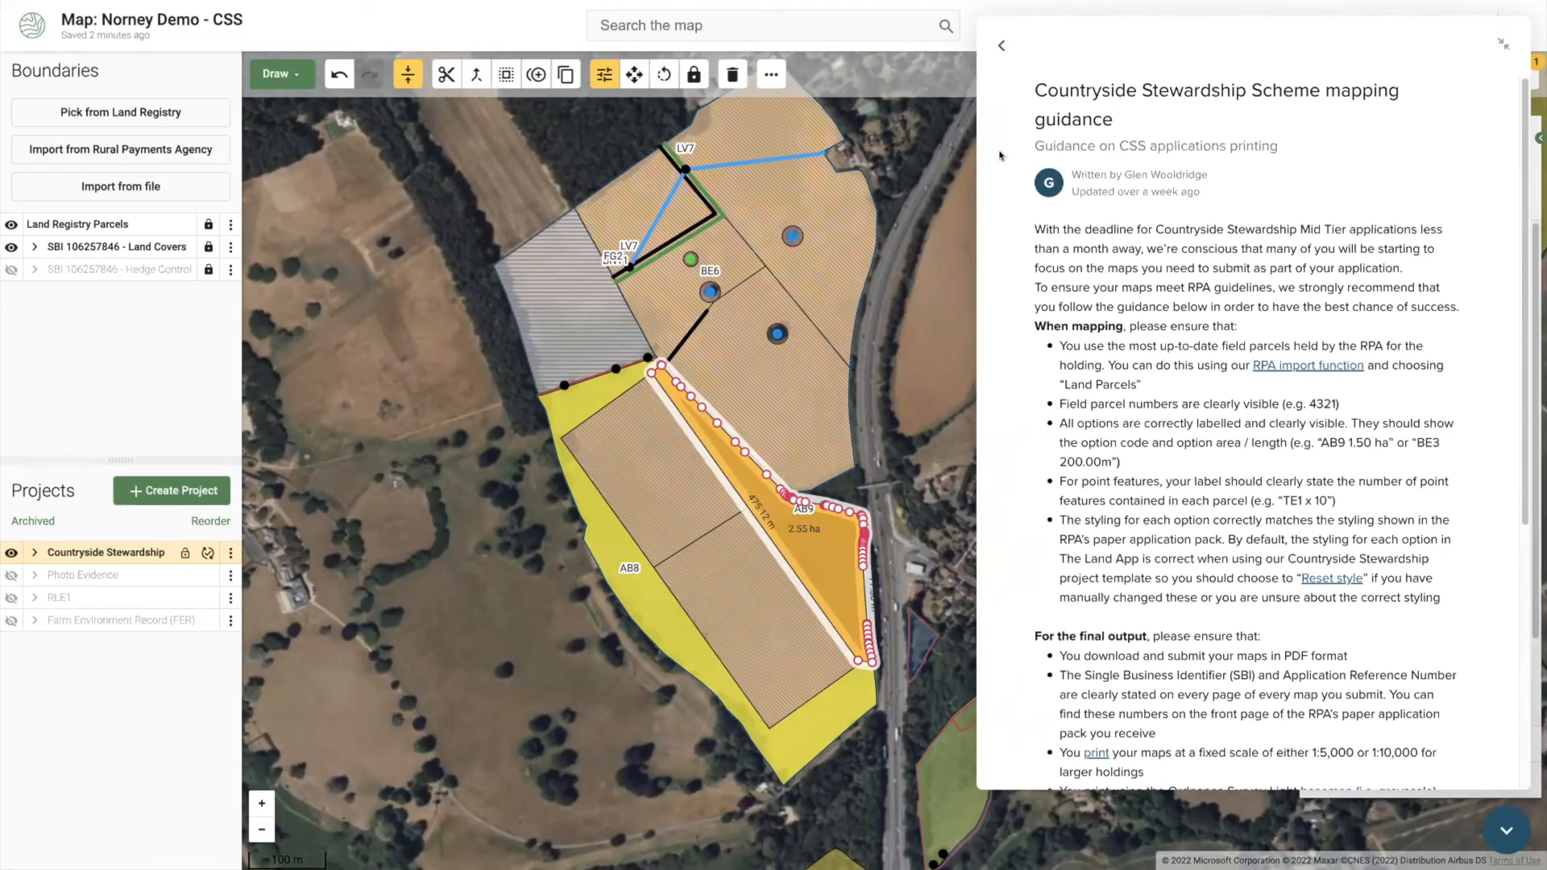
{"action": "left_click", "coordinate": [997, 44]}
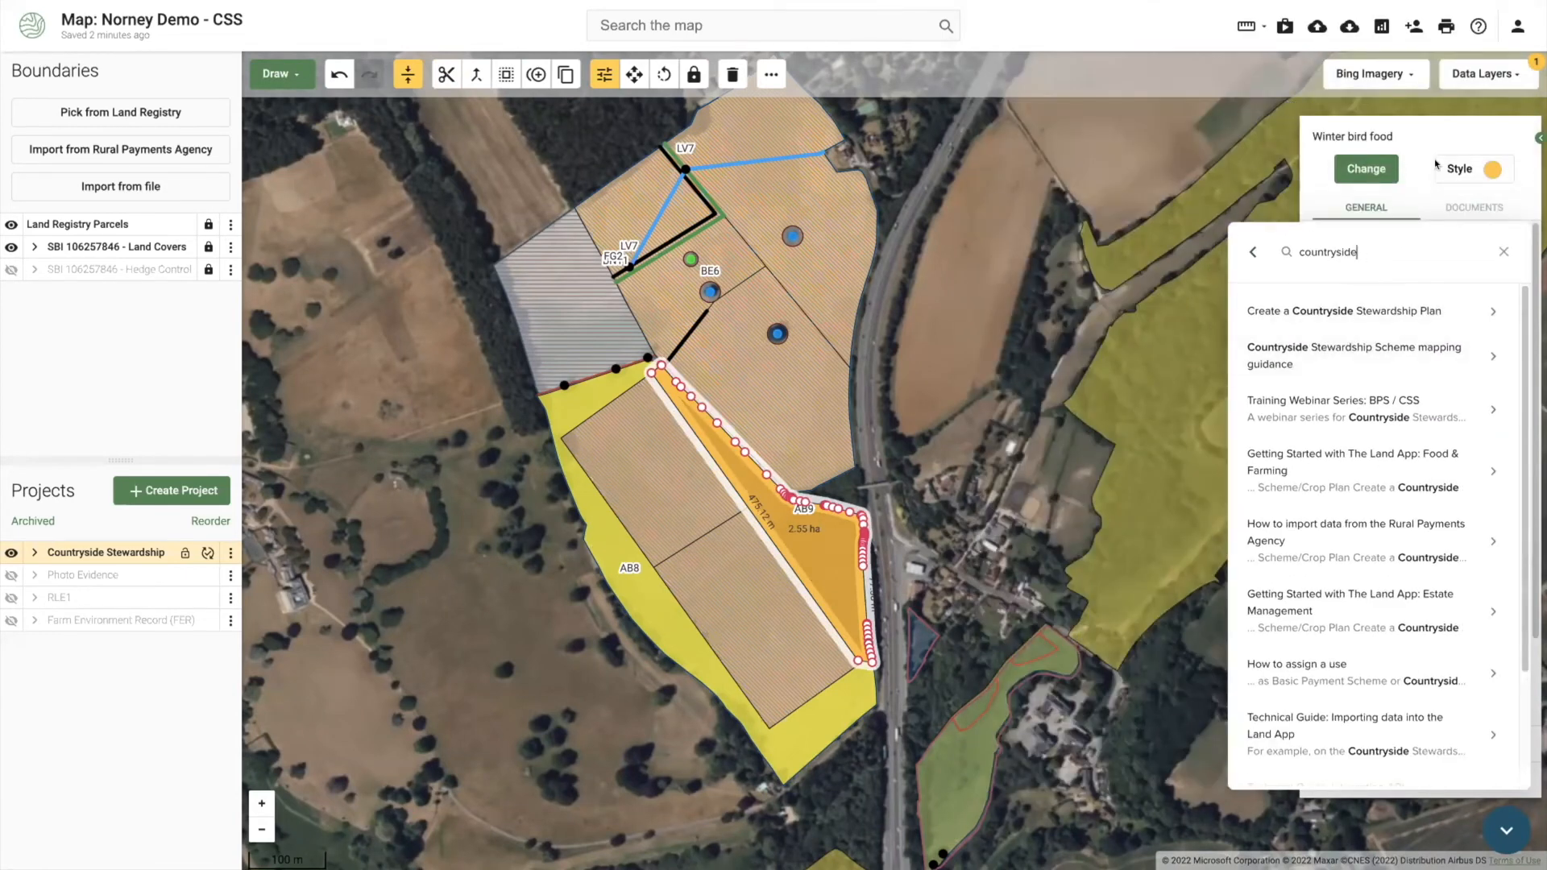
{"action": "left_click", "coordinate": [1507, 251]}
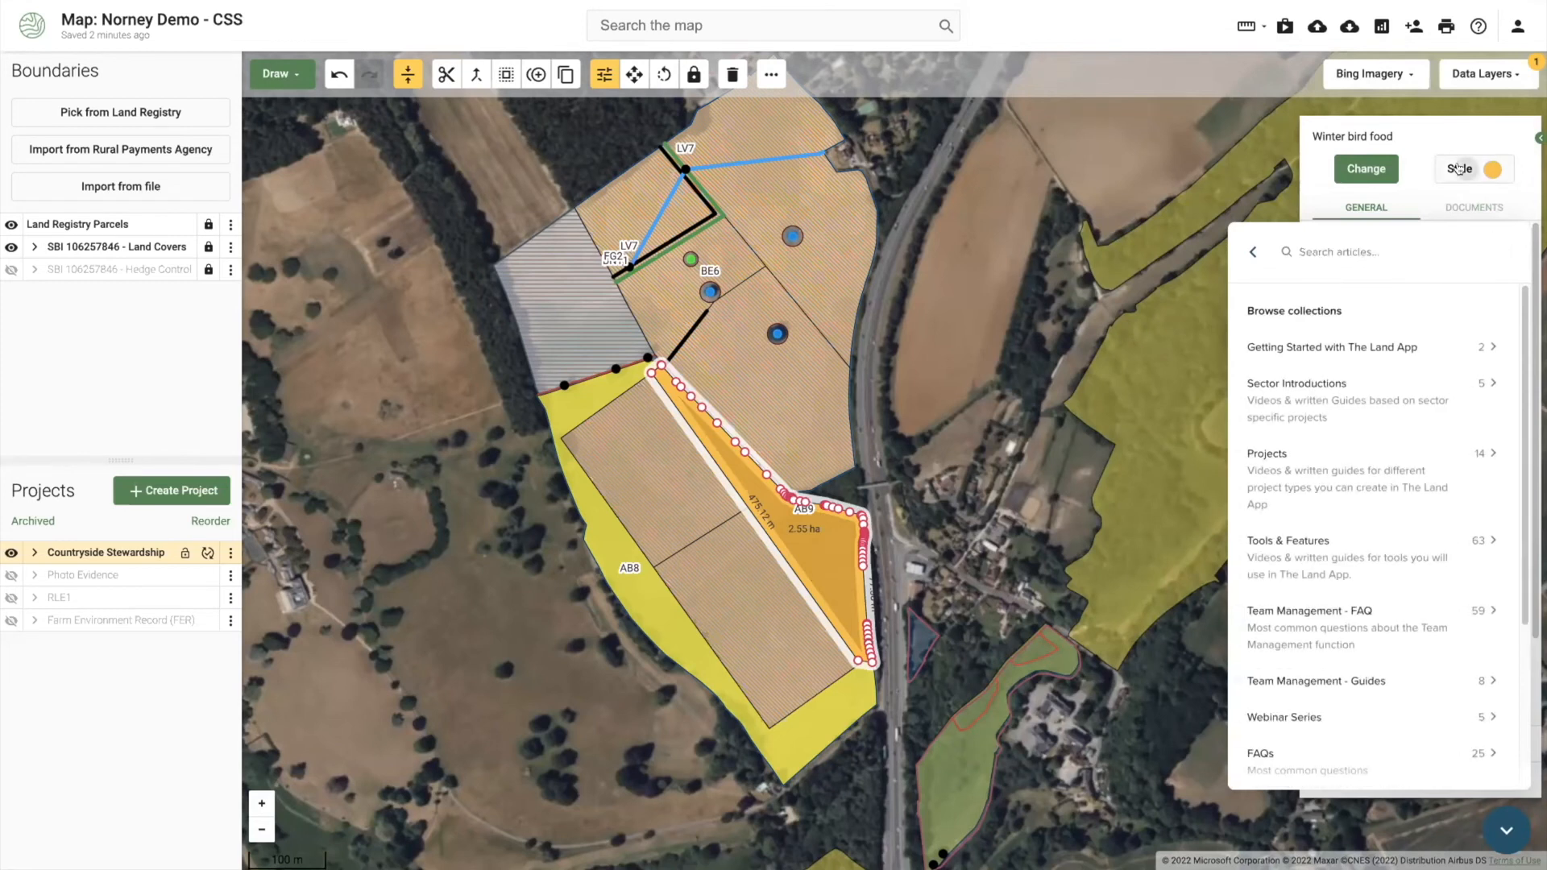
{"action": "left_click", "coordinate": [1462, 174]}
{"action": "left_click", "coordinate": [1340, 154]}
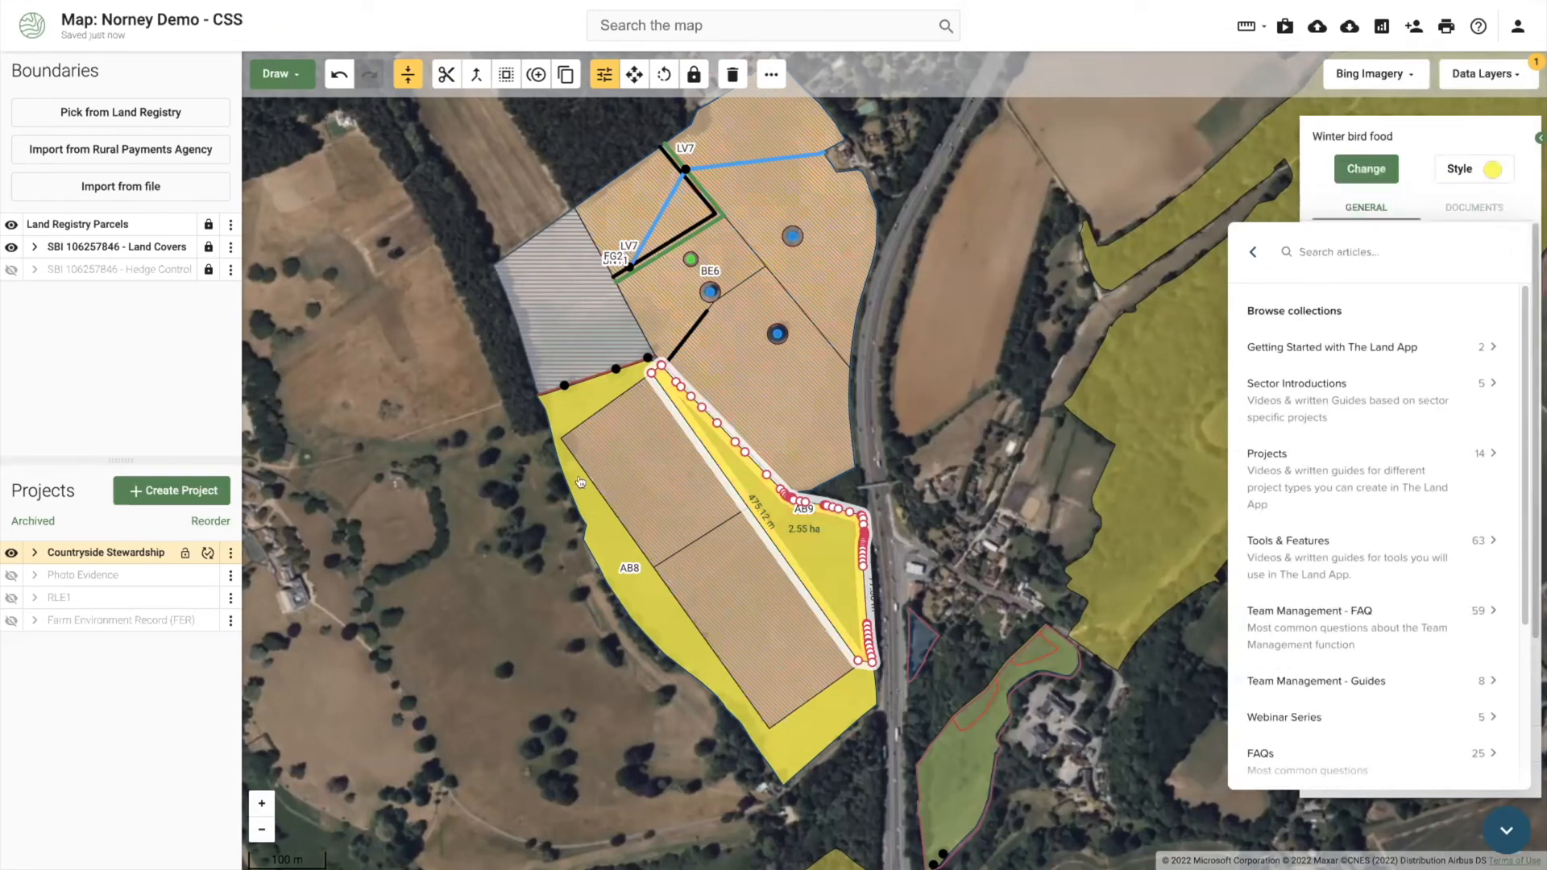
{"action": "left_click_drag", "start_coordinate": [607, 557], "coordinate": [604, 568]}
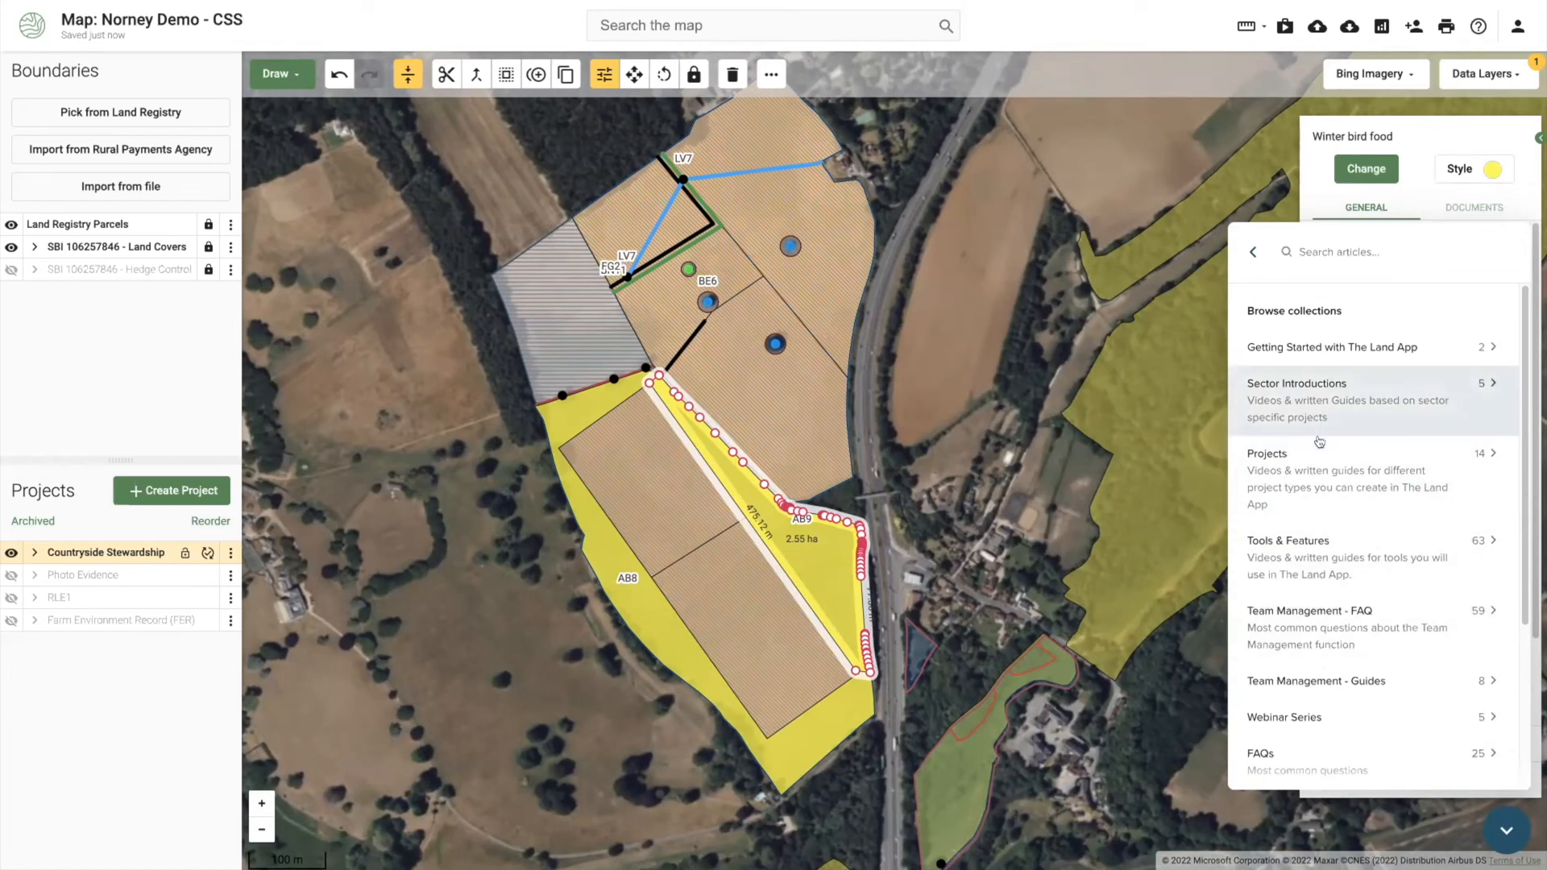
Step: Search help for 'countryside' and read the mapping guidance's 'AB9 1.50 ha' labelling example
{"action": "left_click", "coordinate": [1357, 242]}
{"action": "type", "text": "country"}
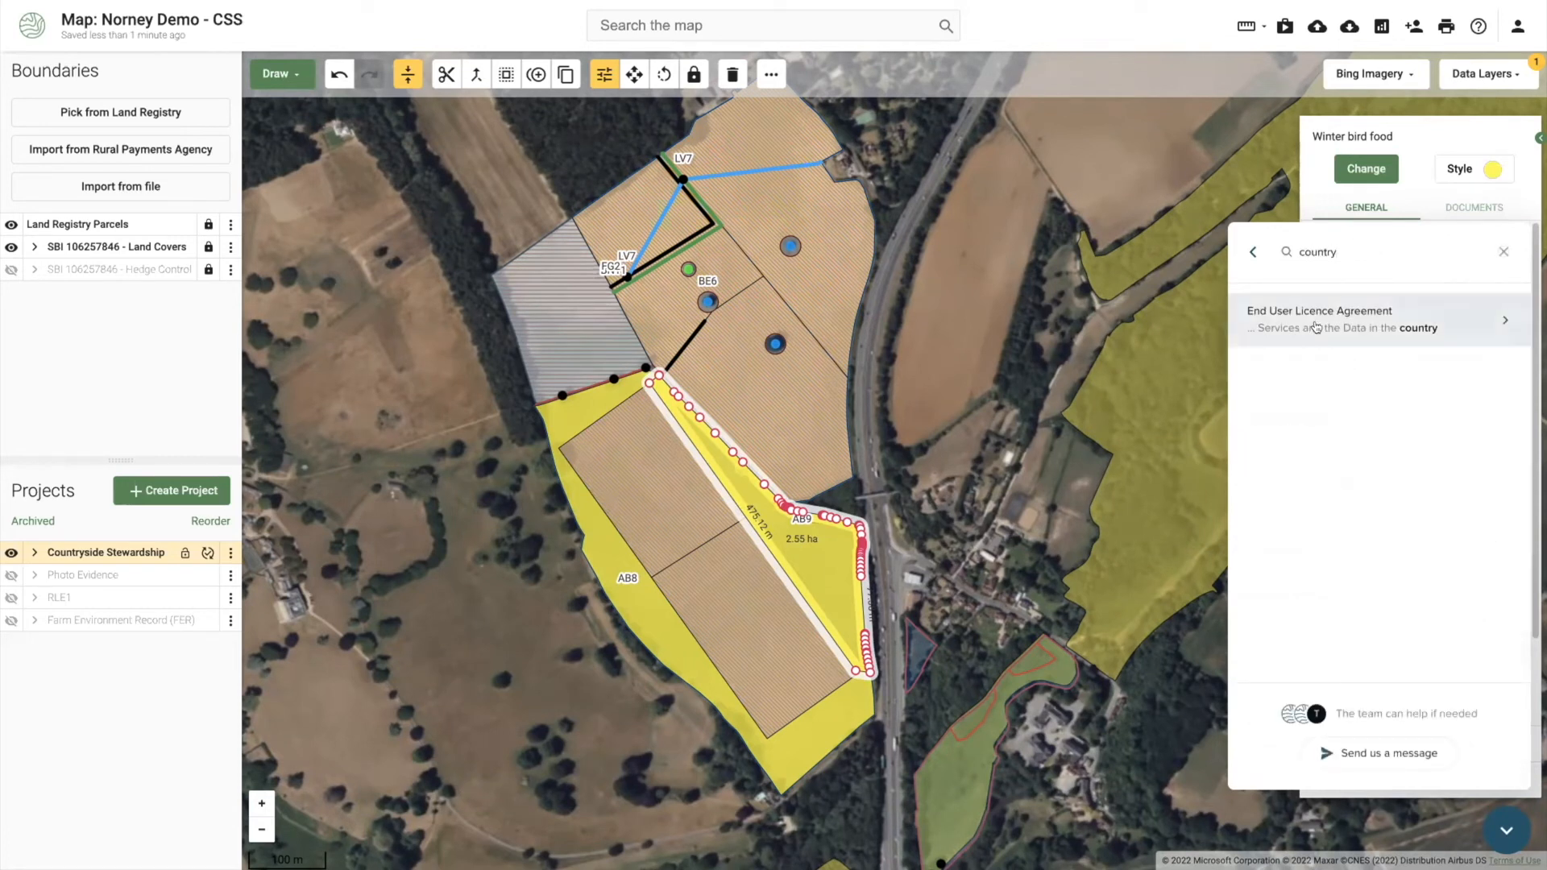
{"action": "left_click_drag", "start_coordinate": [1357, 246], "coordinate": [1270, 244]}
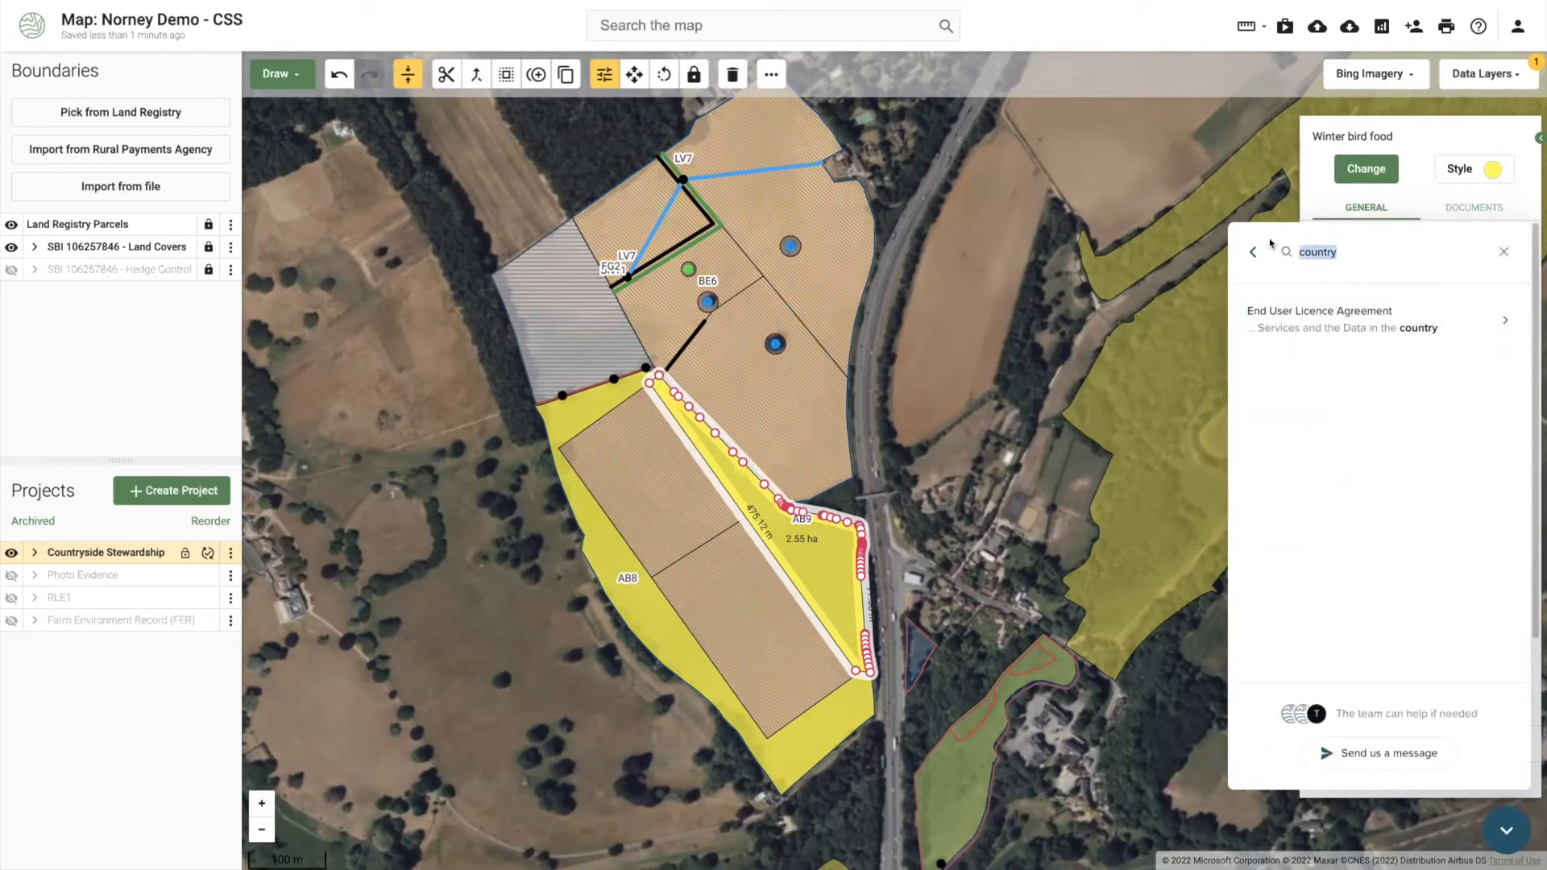
{"action": "left_click", "coordinate": [1357, 253]}
{"action": "type", "text": "side"}
{"action": "left_click", "coordinate": [1333, 360]}
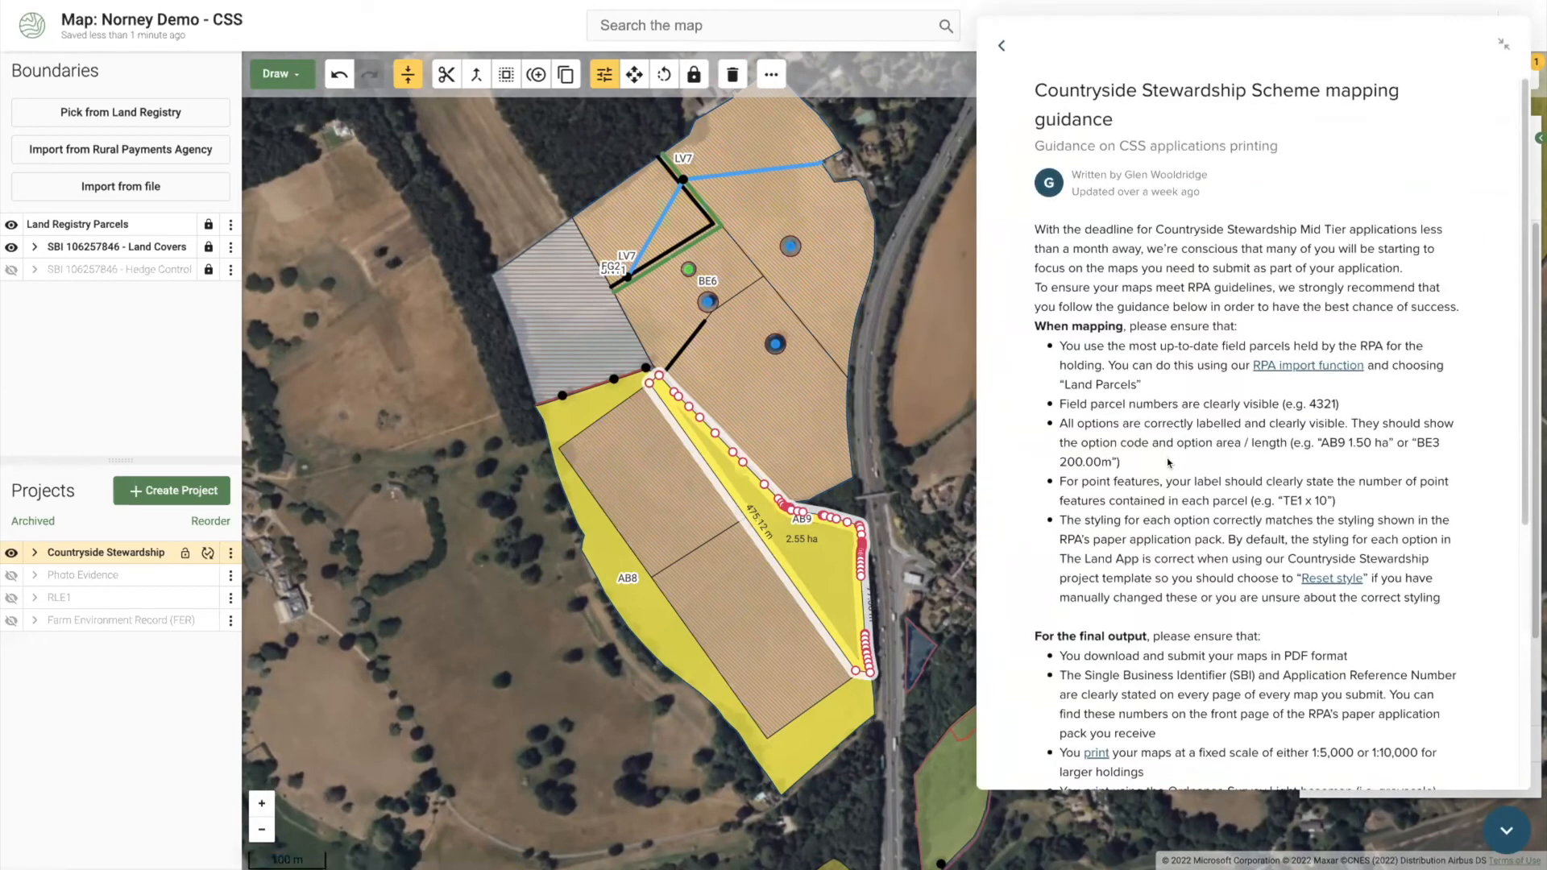
{"action": "scroll", "coordinate": [1332, 345], "scroll_direction": "down", "scroll_amount": 1}
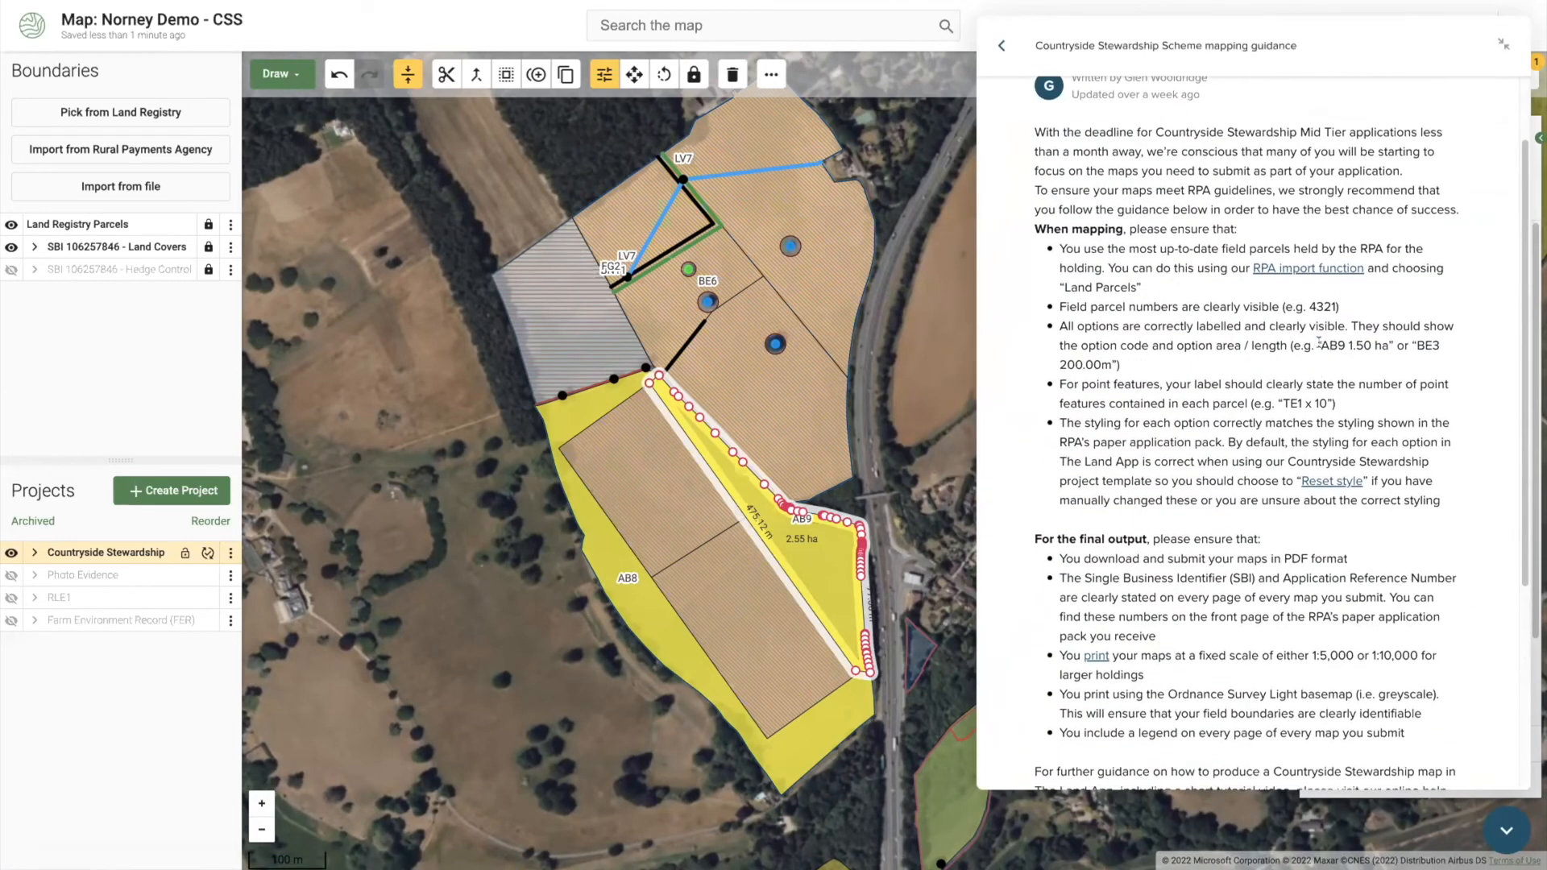
{"action": "left_click_drag", "start_coordinate": [1318, 345], "coordinate": [1382, 330]}
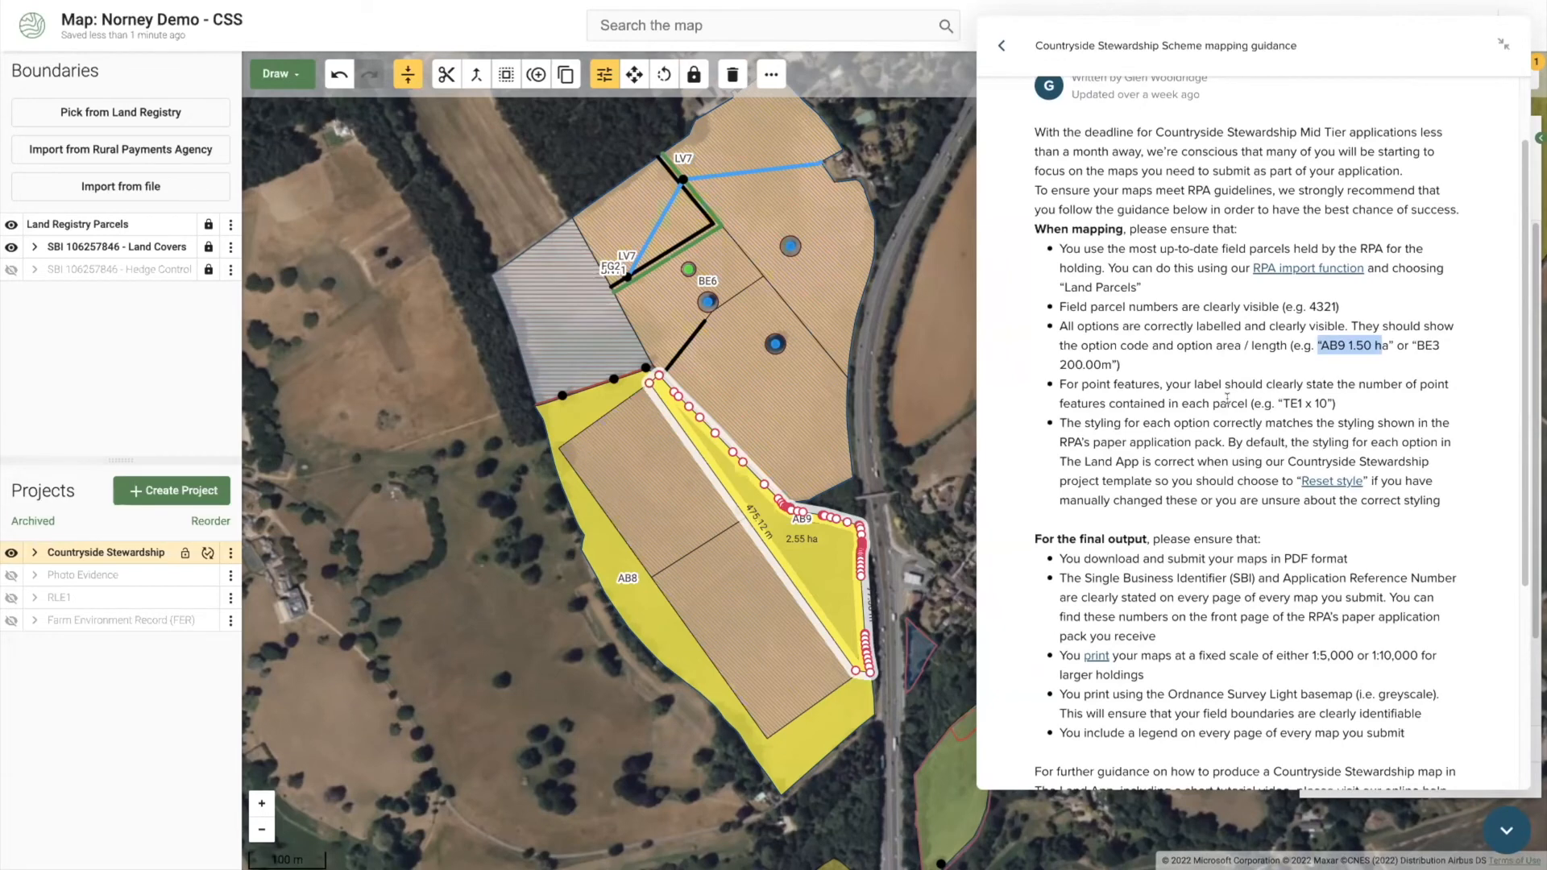
{"action": "scroll", "coordinate": [1231, 442], "scroll_direction": "down", "scroll_amount": 1}
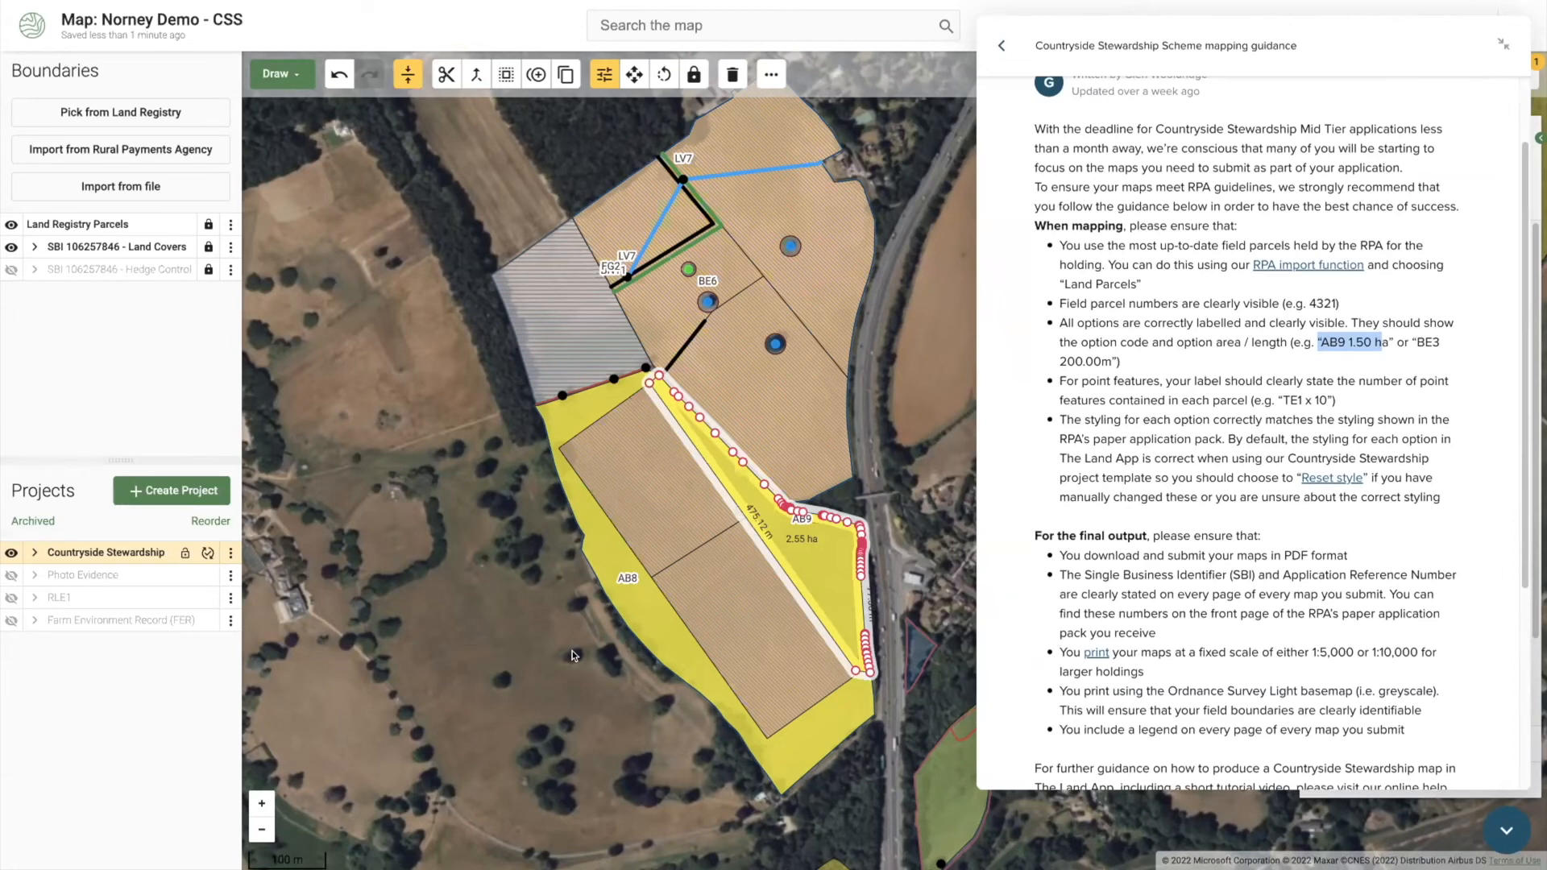
{"action": "left_click", "coordinate": [230, 553]}
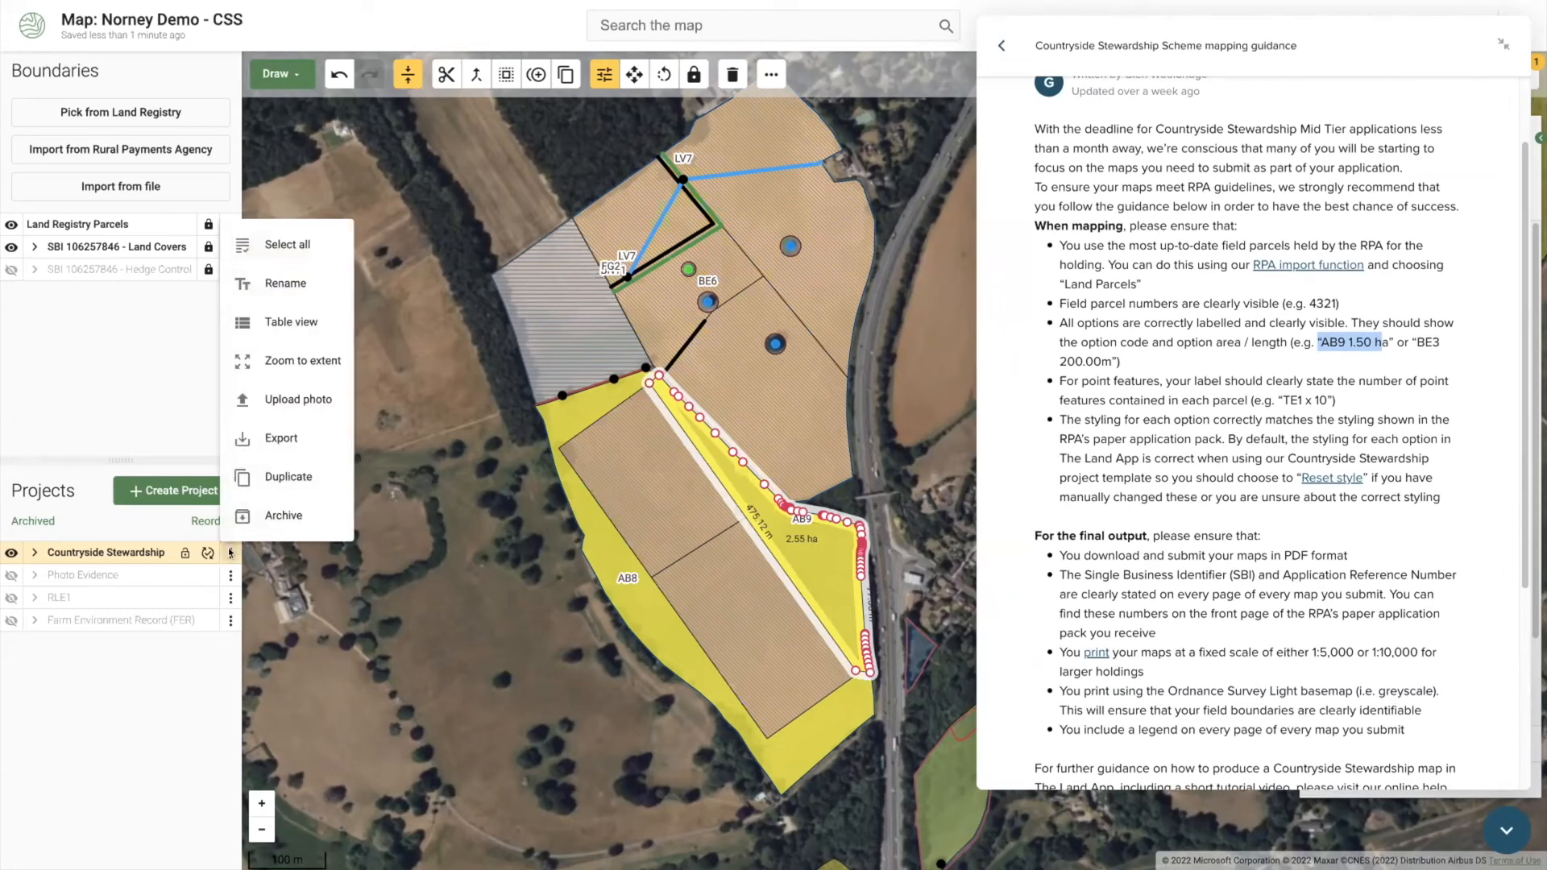
{"action": "left_click", "coordinate": [292, 320]}
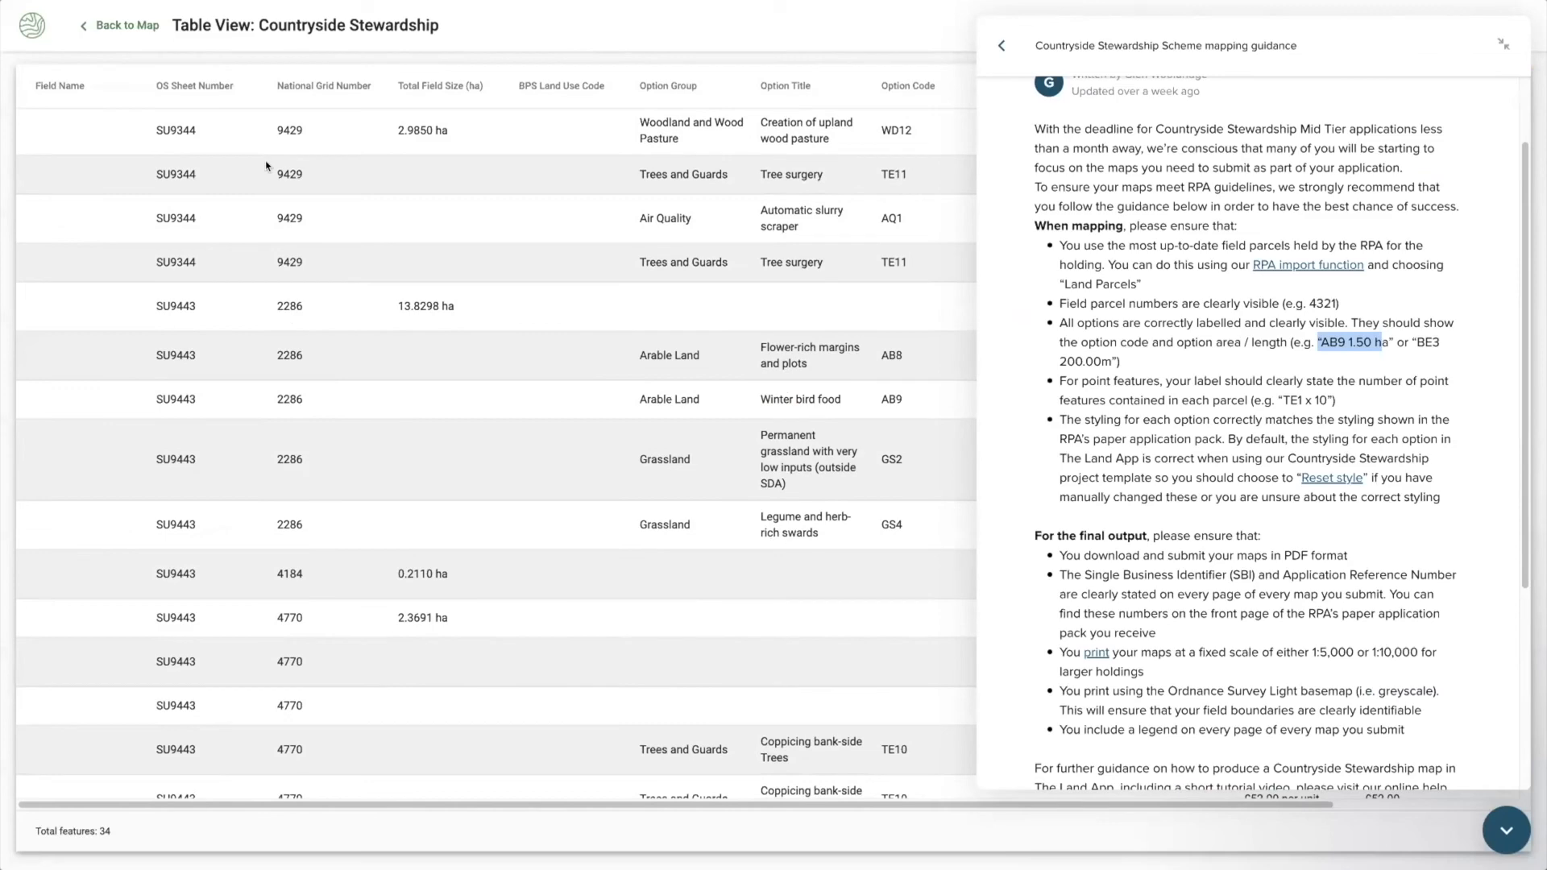
{"action": "left_click", "coordinate": [129, 26]}
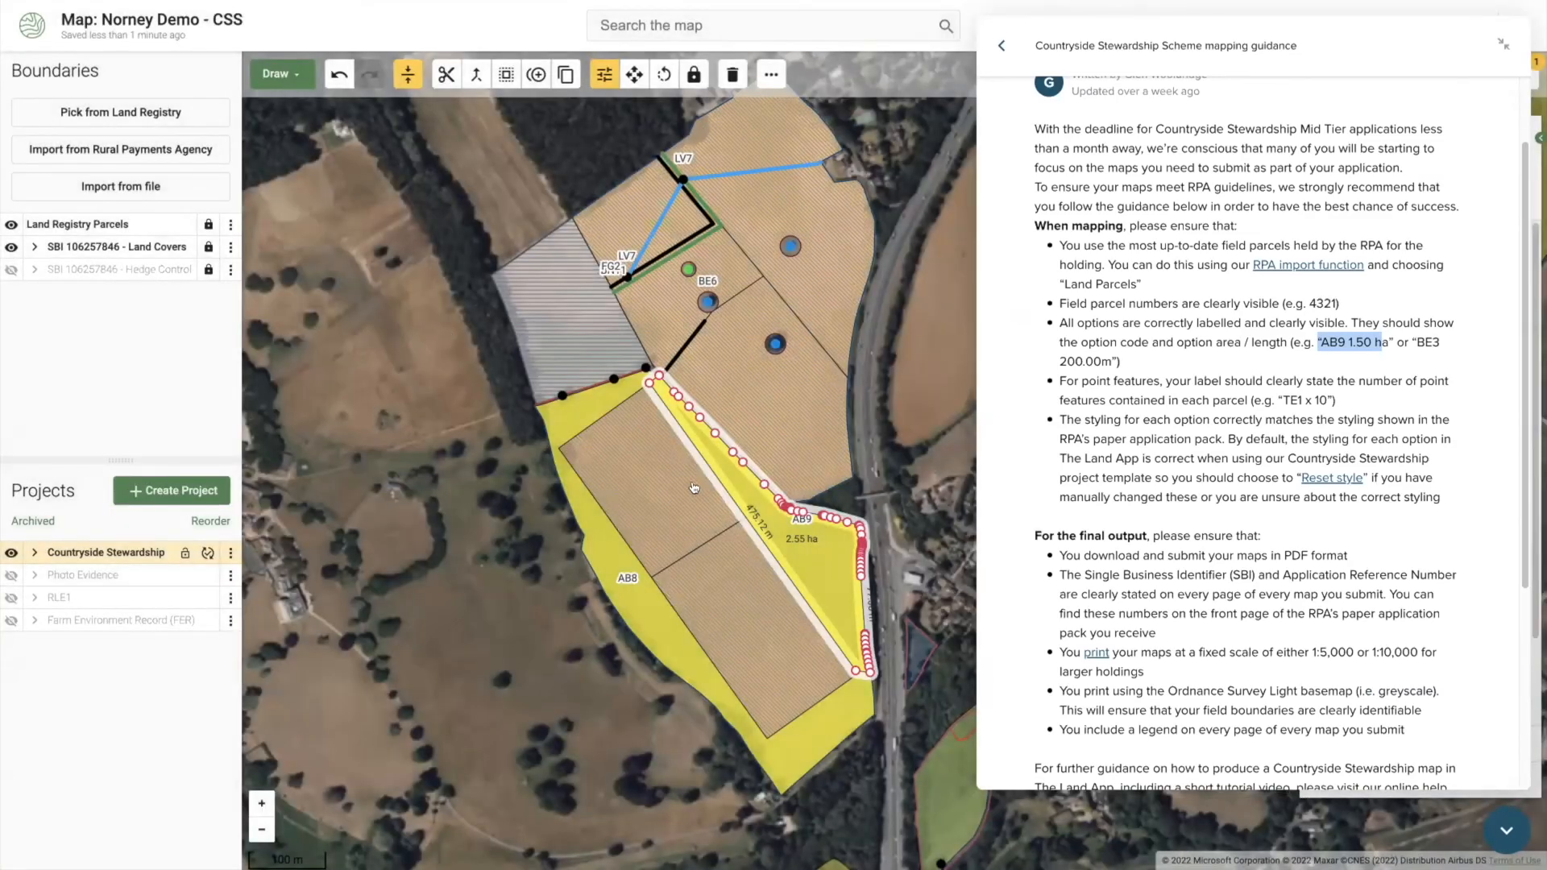
{"action": "left_click", "coordinate": [177, 490]}
{"action": "scroll", "coordinate": [436, 617], "scroll_direction": "down", "scroll_amount": 3}
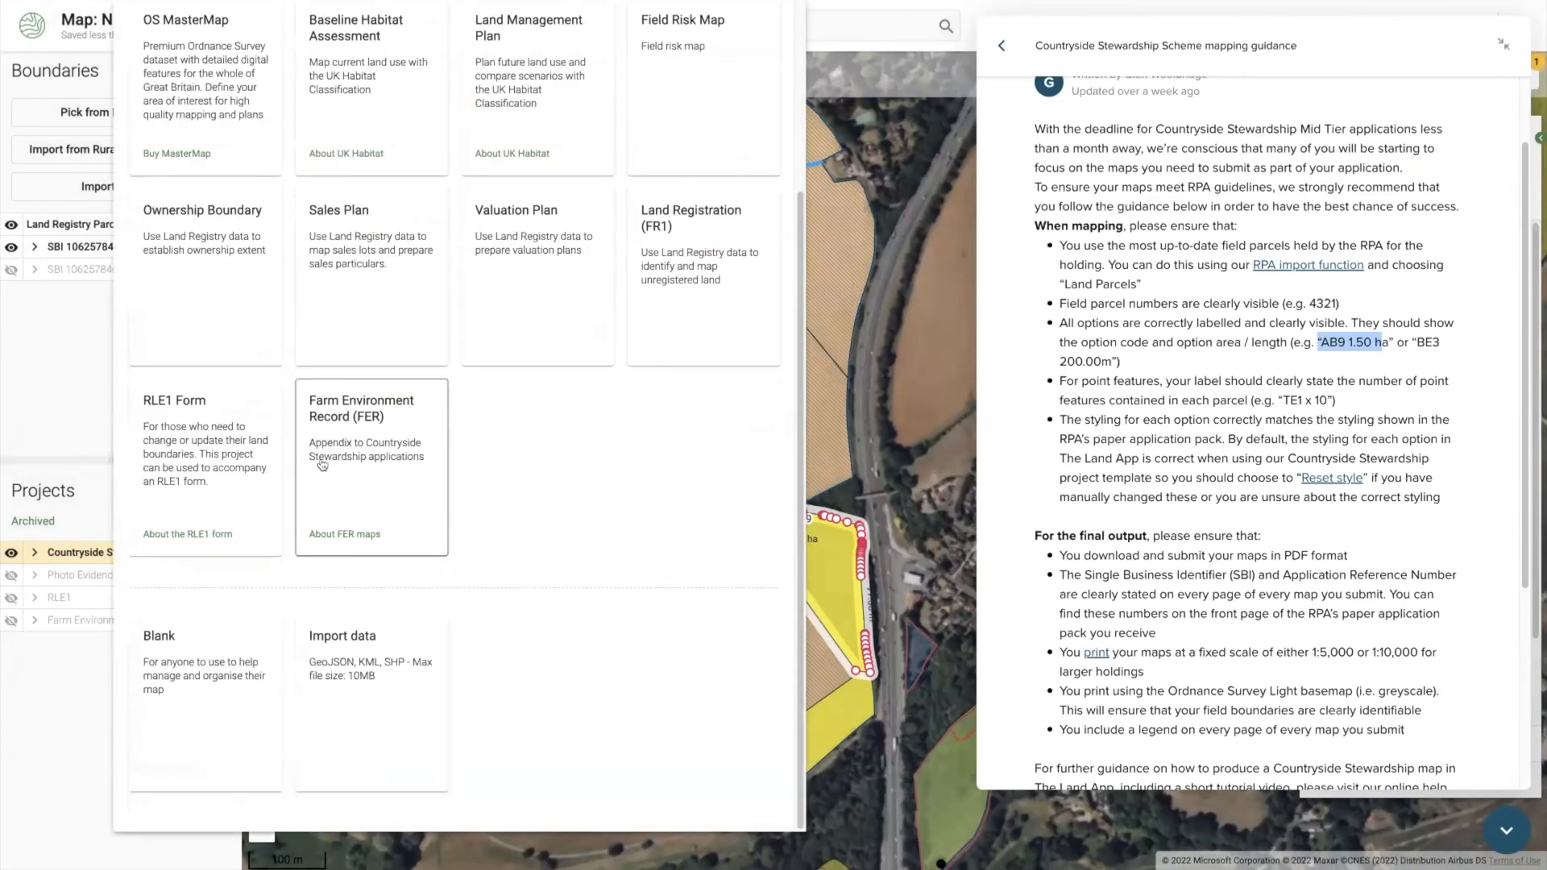
{"action": "left_click", "coordinate": [906, 572]}
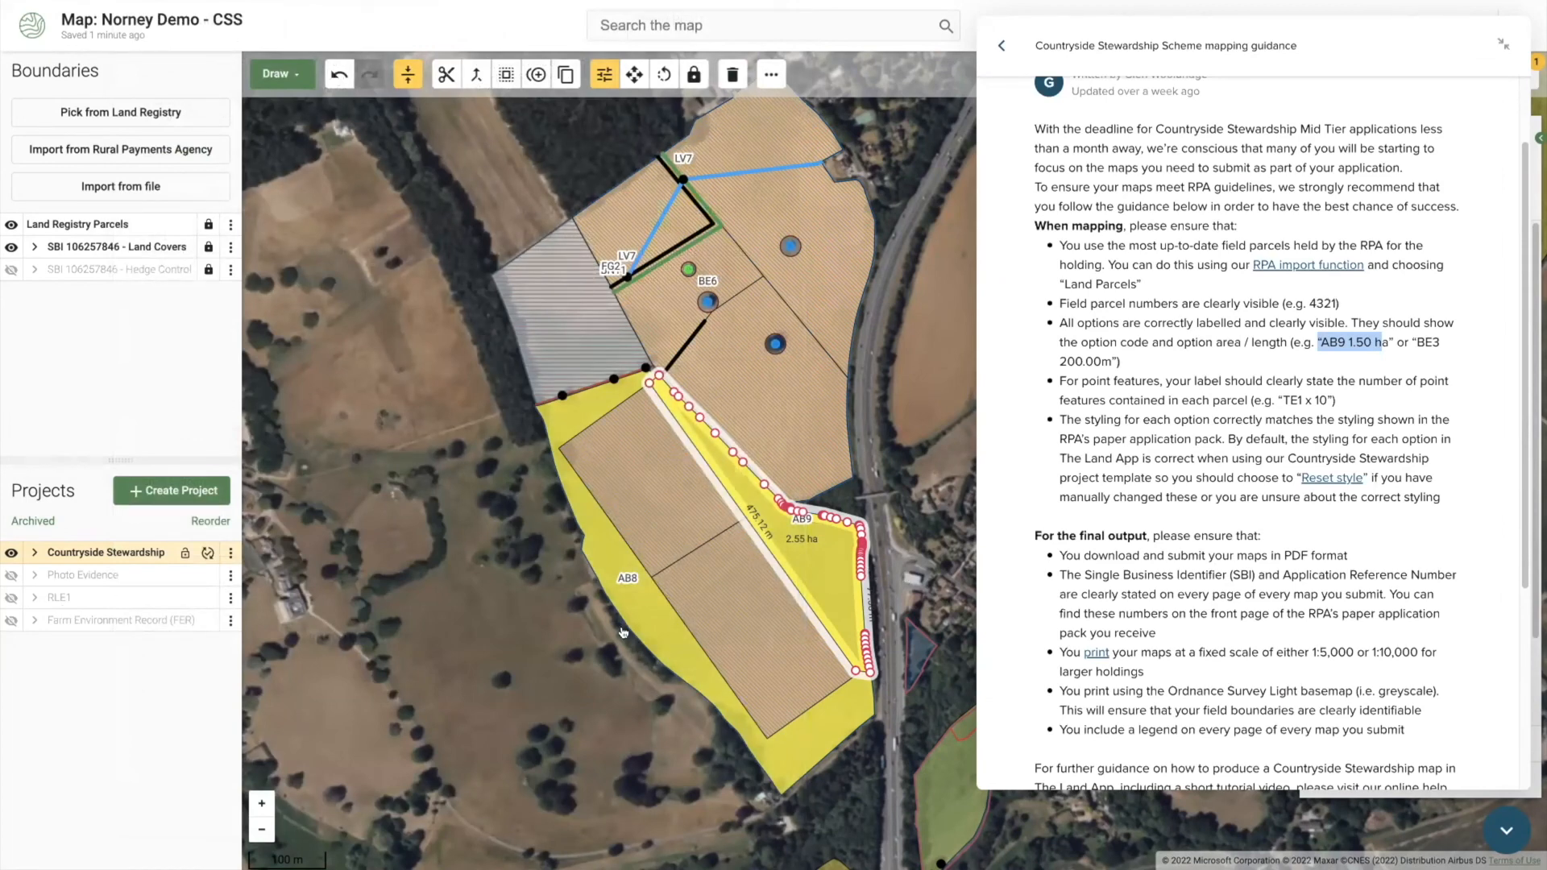
{"action": "left_click", "coordinate": [545, 677]}
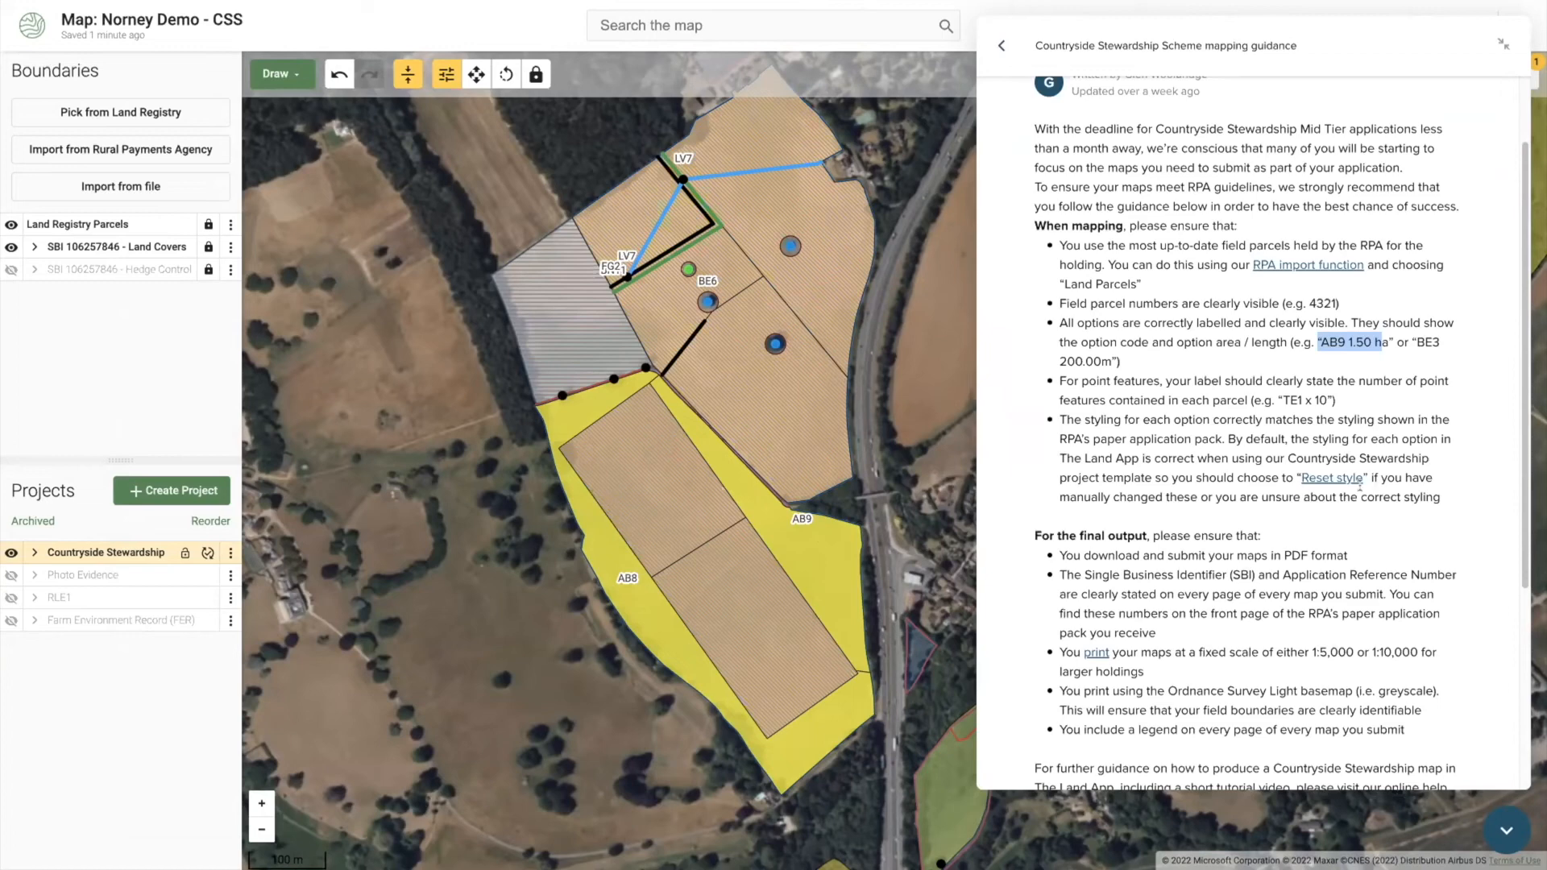
{"action": "scroll", "coordinate": [1362, 577], "scroll_direction": "down", "scroll_amount": 1}
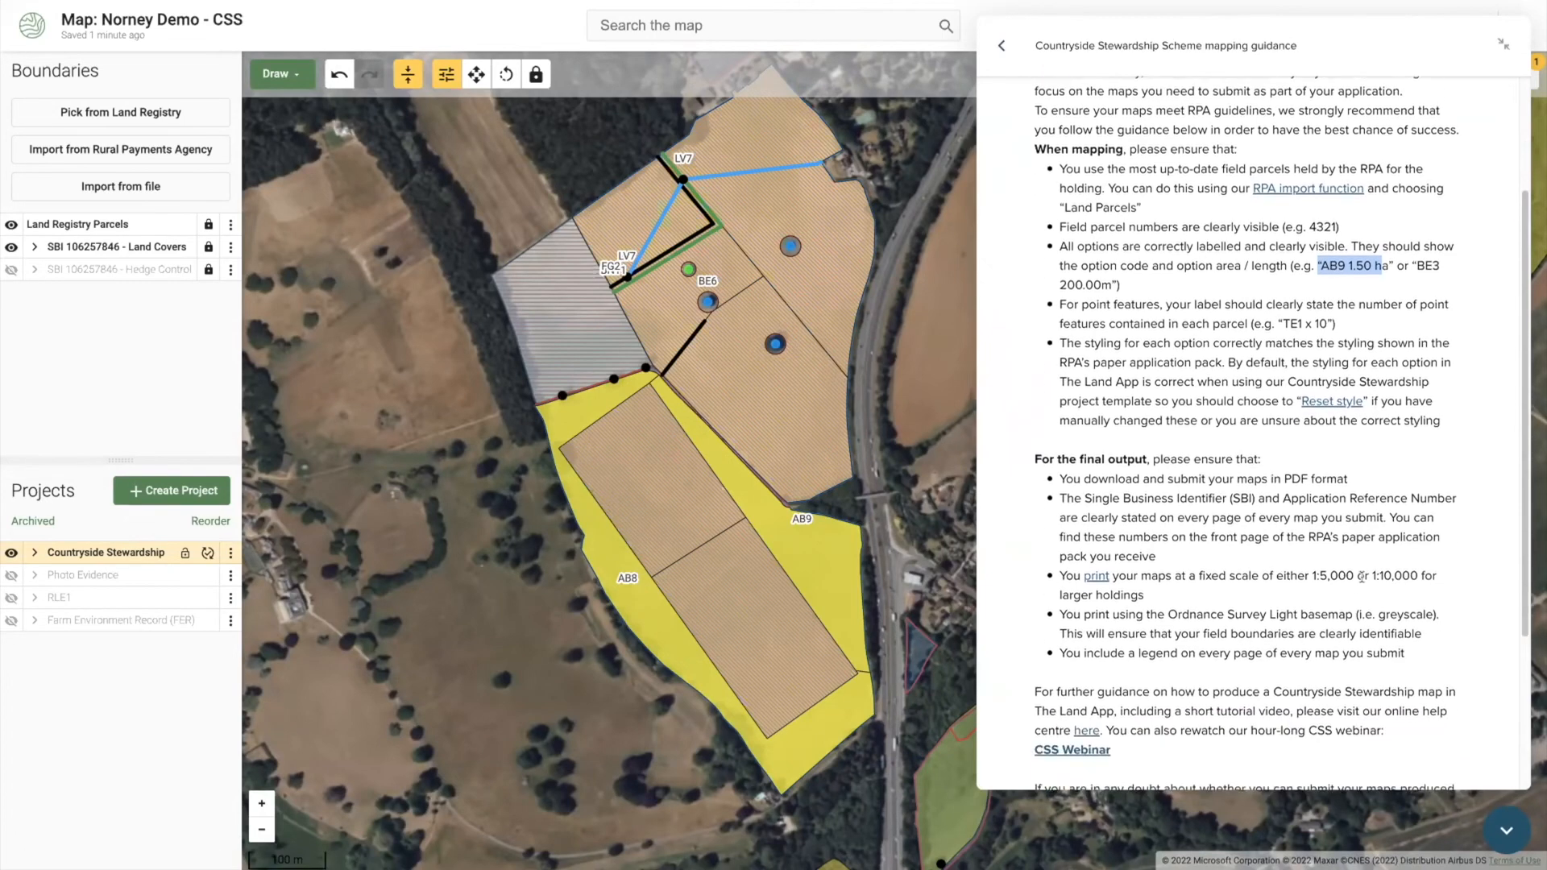
{"action": "scroll", "coordinate": [1362, 577], "scroll_direction": "down", "scroll_amount": 3}
{"action": "scroll", "coordinate": [1370, 562], "scroll_direction": "down", "scroll_amount": 1}
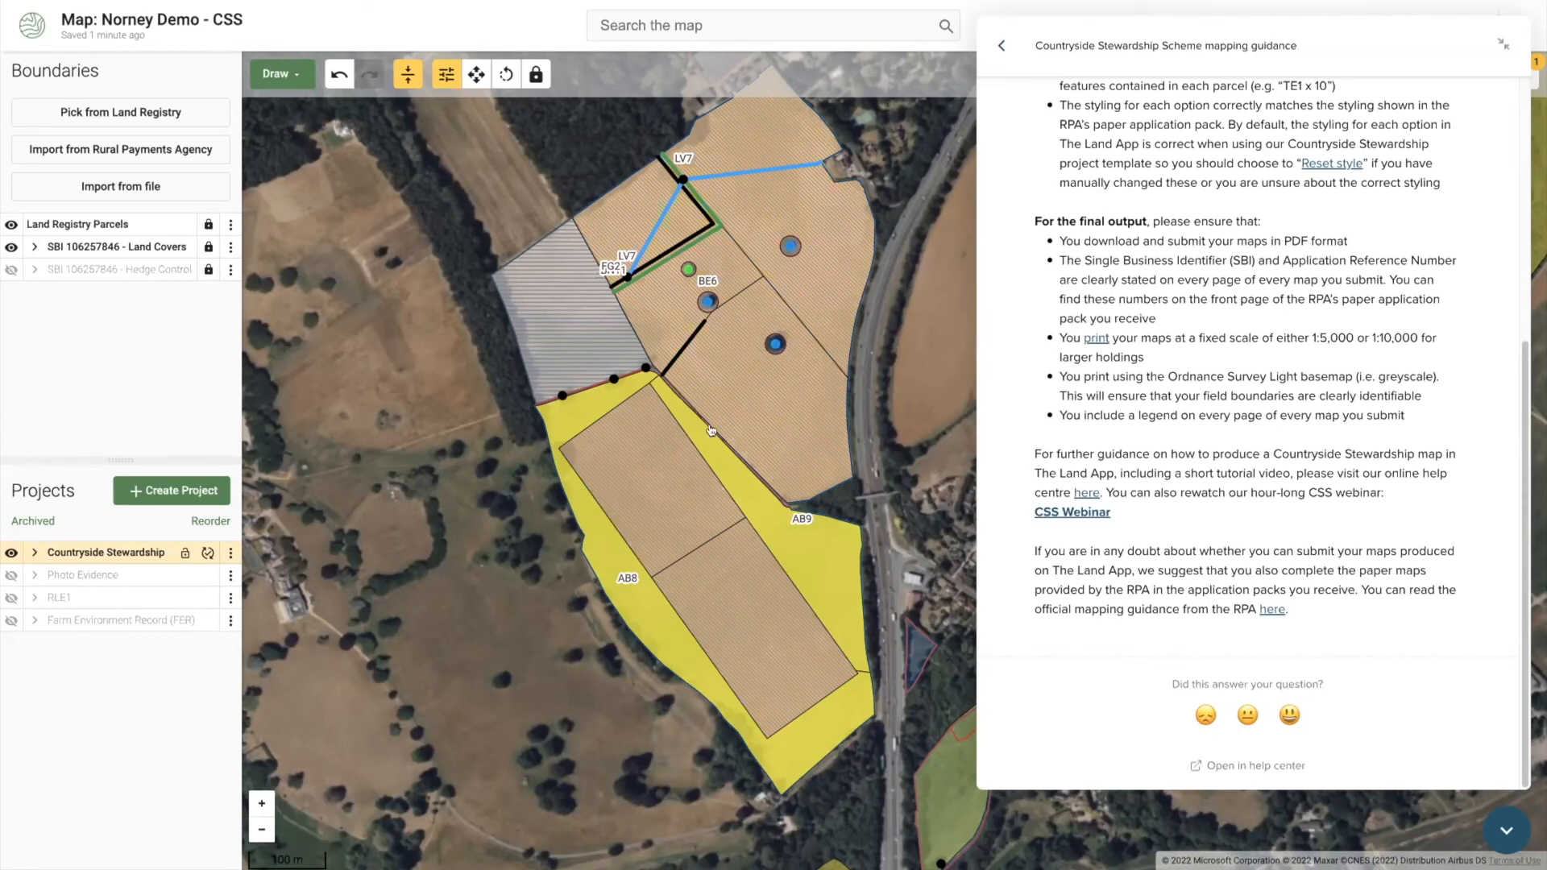
{"action": "left_click_drag", "start_coordinate": [781, 427], "coordinate": [696, 451]}
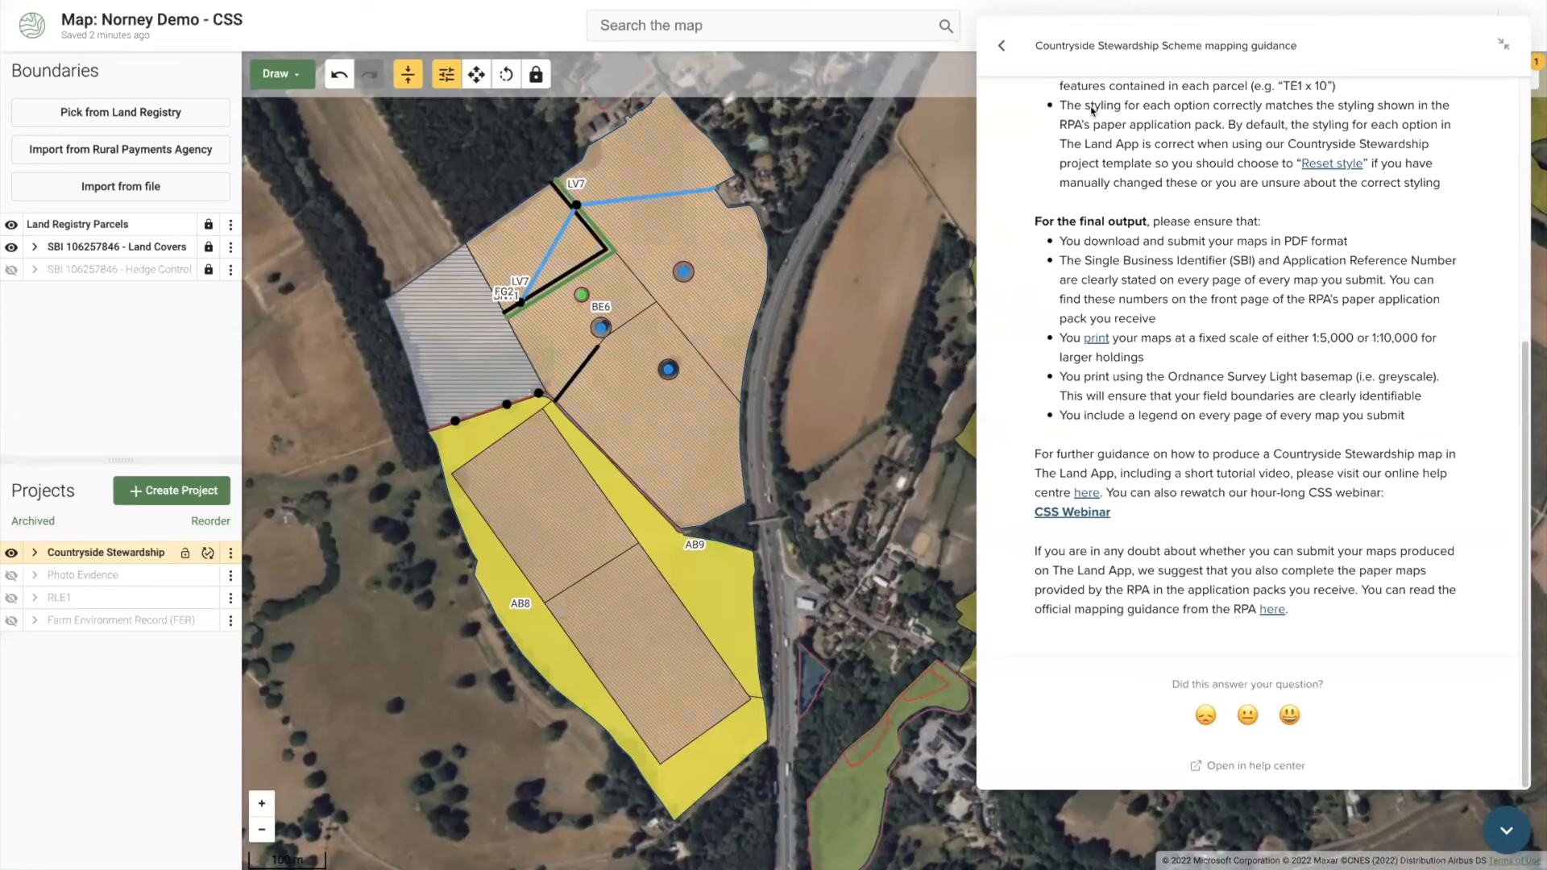
Step: Close the mapping guidance article and the help panel
{"action": "left_click", "coordinate": [1003, 49]}
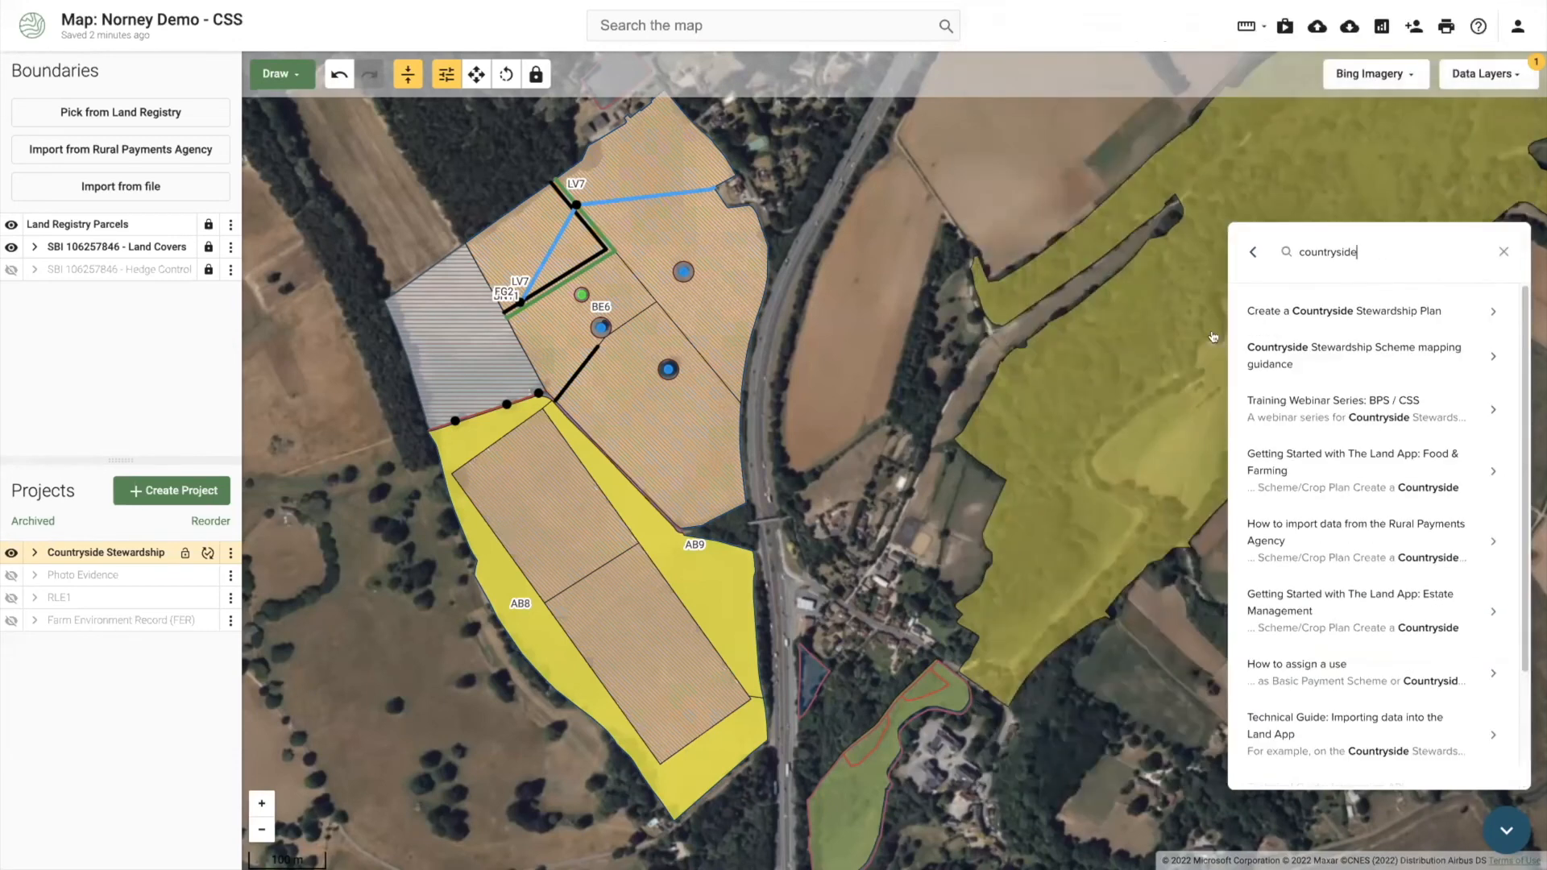
{"action": "left_click", "coordinate": [1253, 252]}
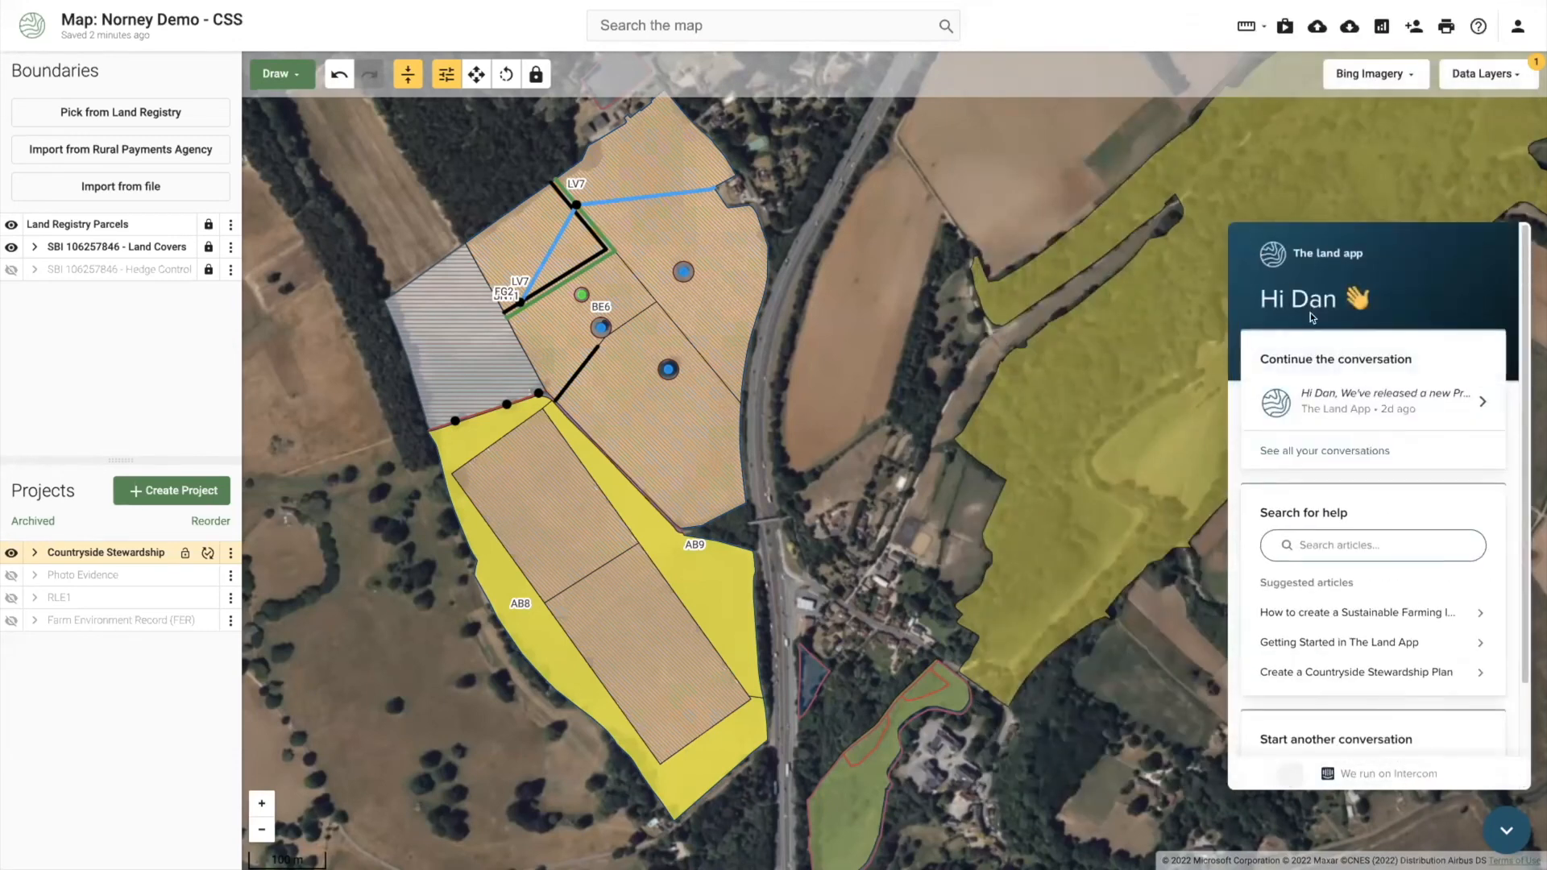
{"action": "left_click", "coordinate": [1499, 829]}
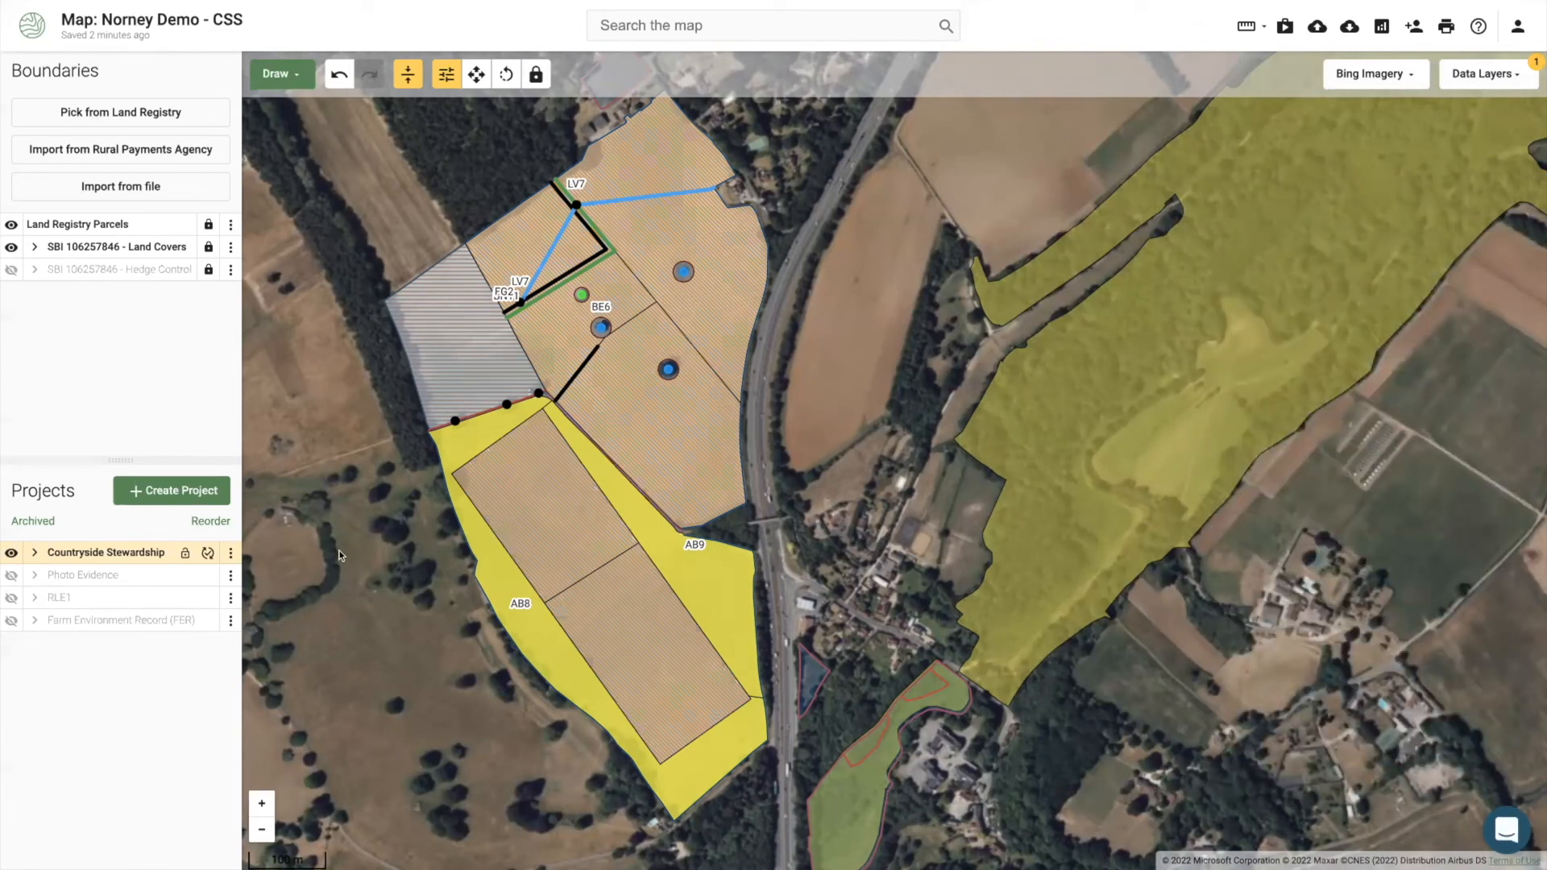
Step: Duplicate the Countryside Stewardship project as a Sustainable Farming Incentive project named 'SFI'
{"action": "left_click", "coordinate": [229, 552]}
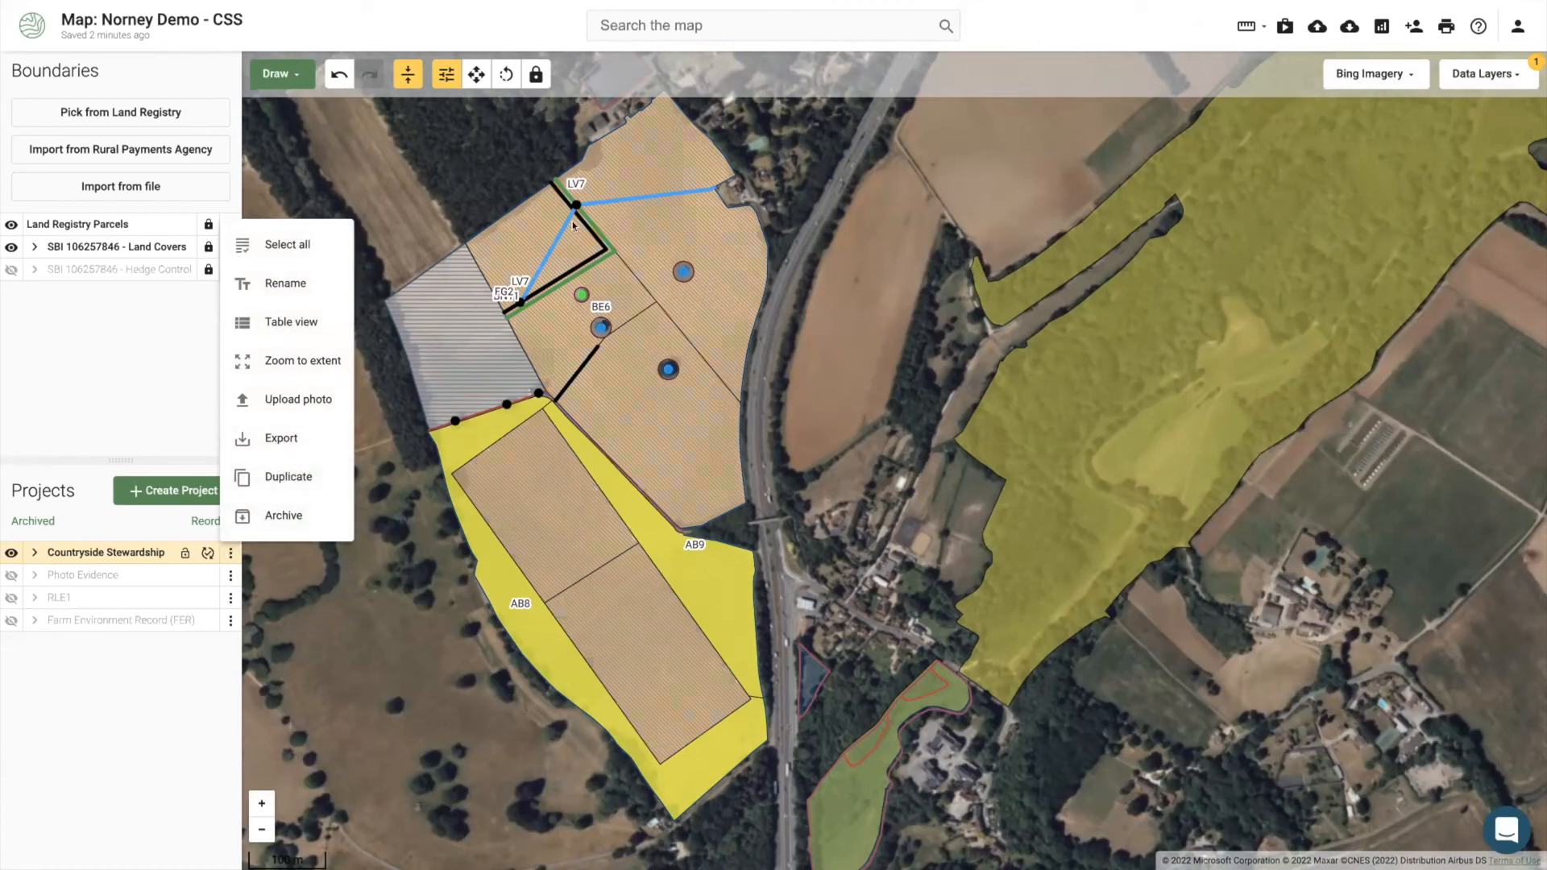
{"action": "left_click", "coordinate": [380, 642]}
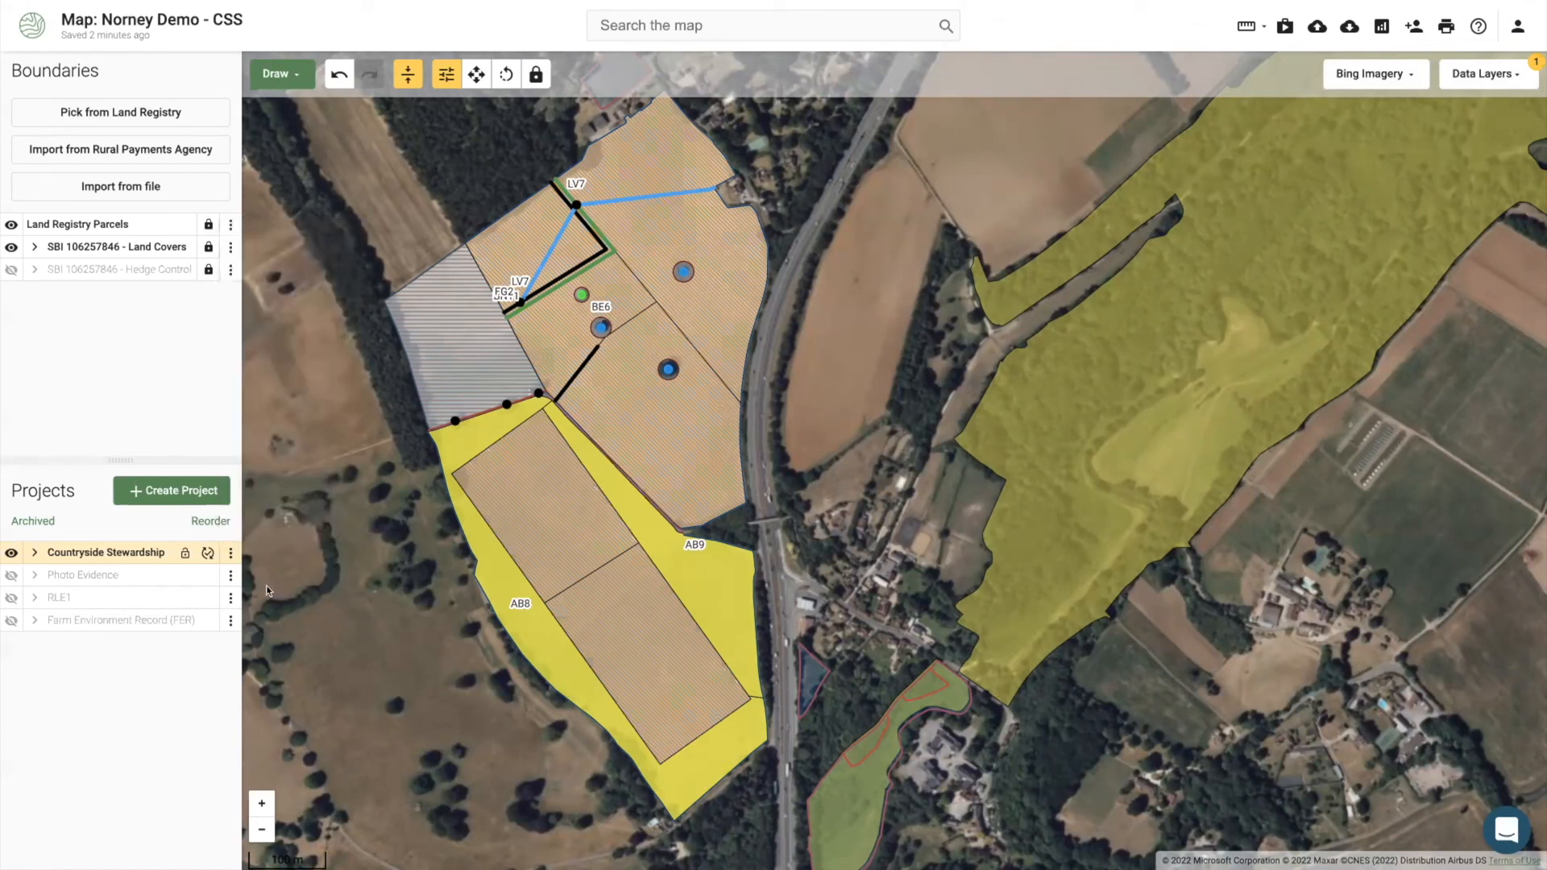
{"action": "left_click", "coordinate": [230, 553]}
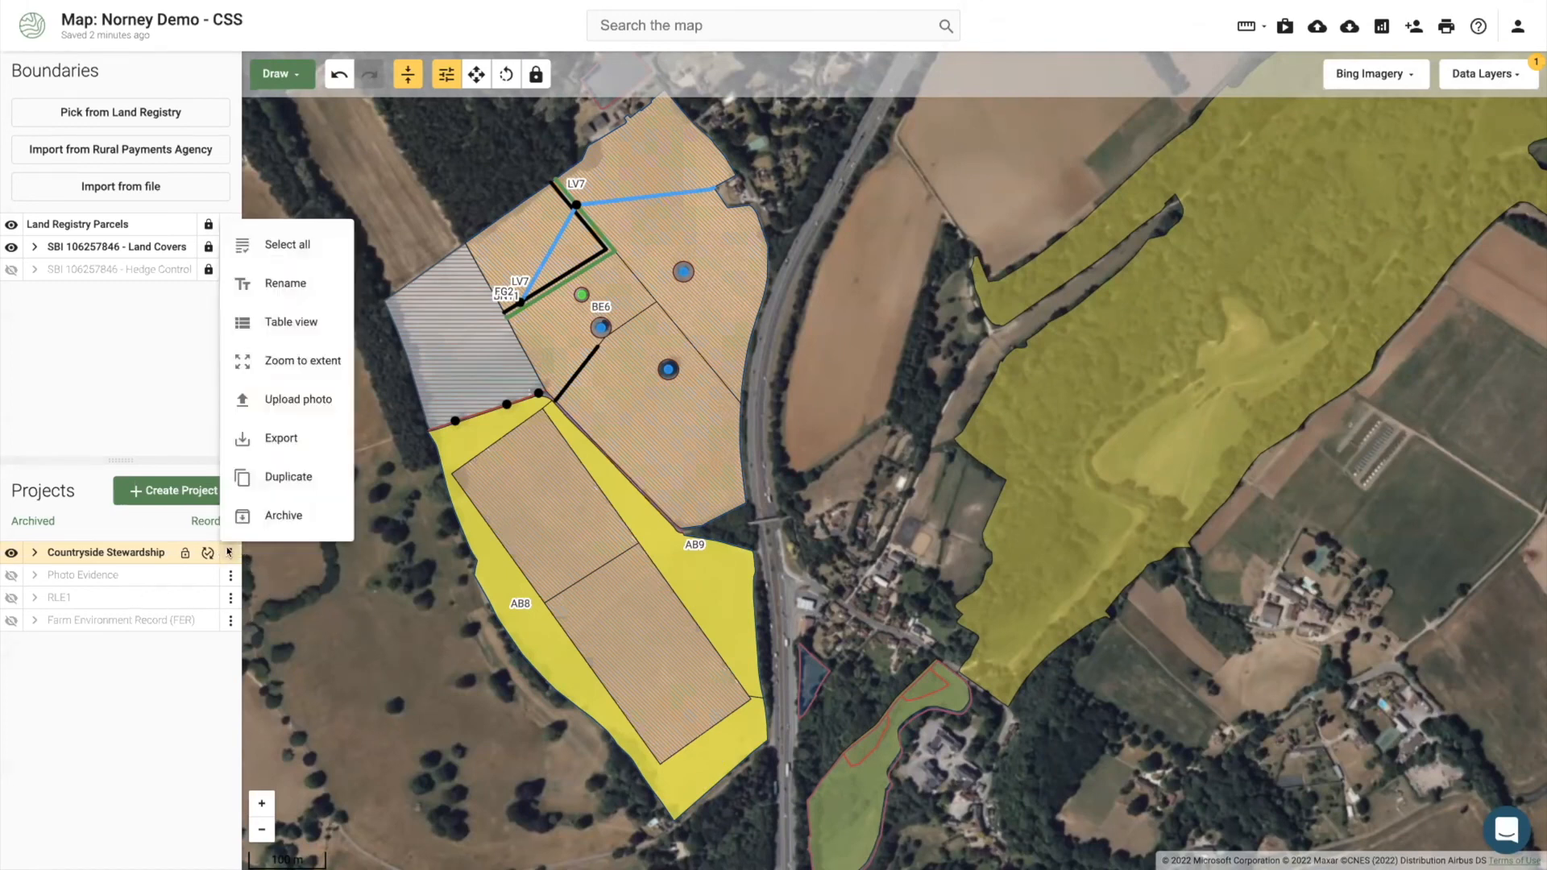
{"action": "left_click", "coordinate": [280, 476]}
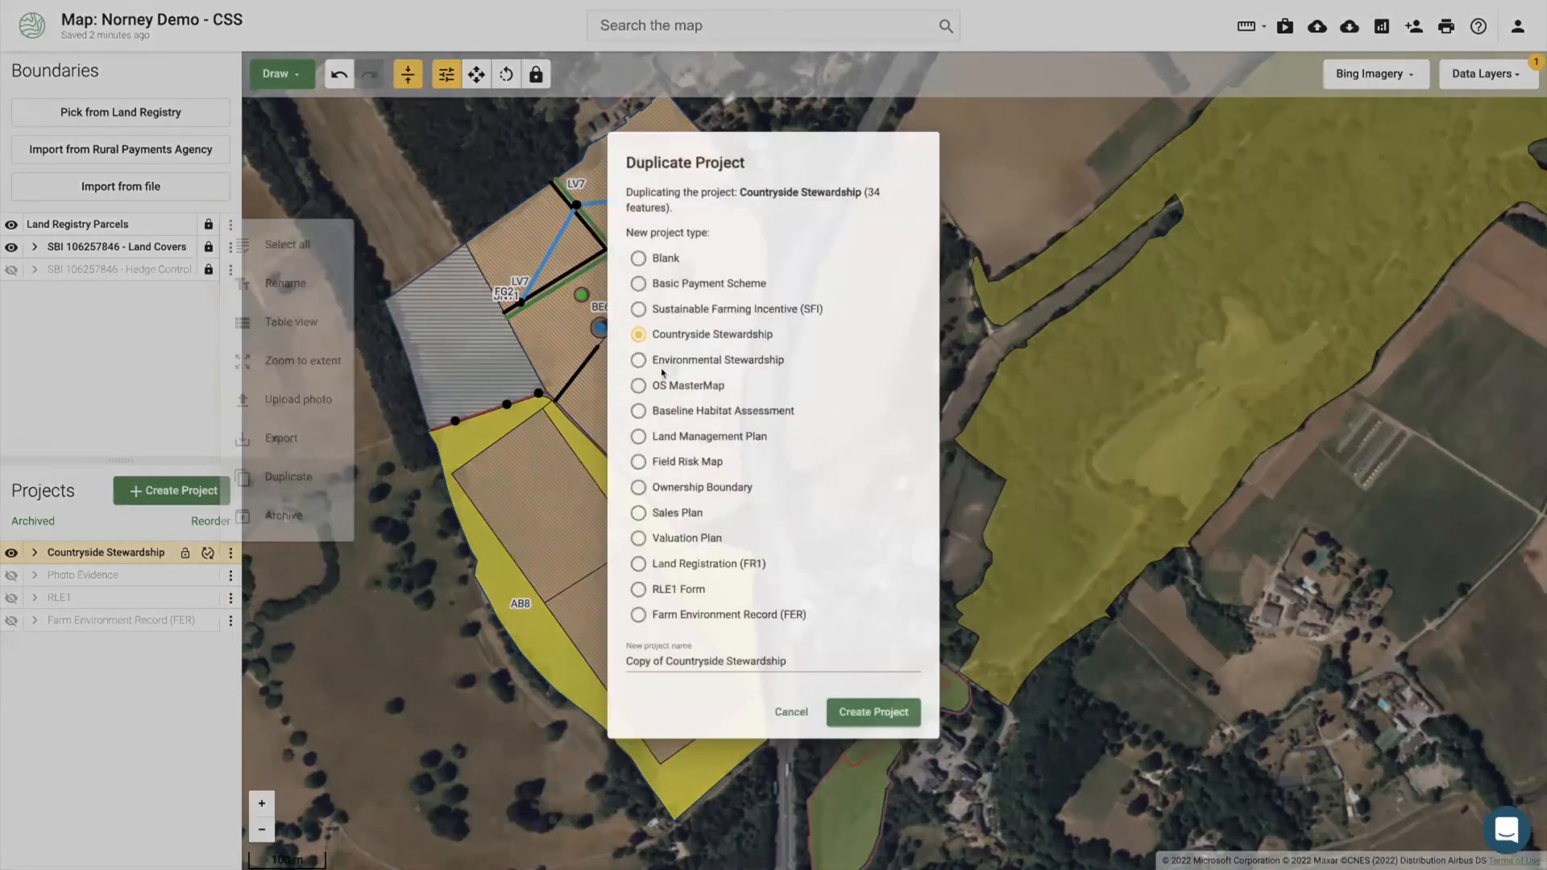
{"action": "left_click", "coordinate": [633, 303]}
{"action": "left_click", "coordinate": [725, 670]}
{"action": "key", "text": "ctrl+a"}
{"action": "type", "text": "SFI"}
{"action": "left_click", "coordinate": [868, 735]}
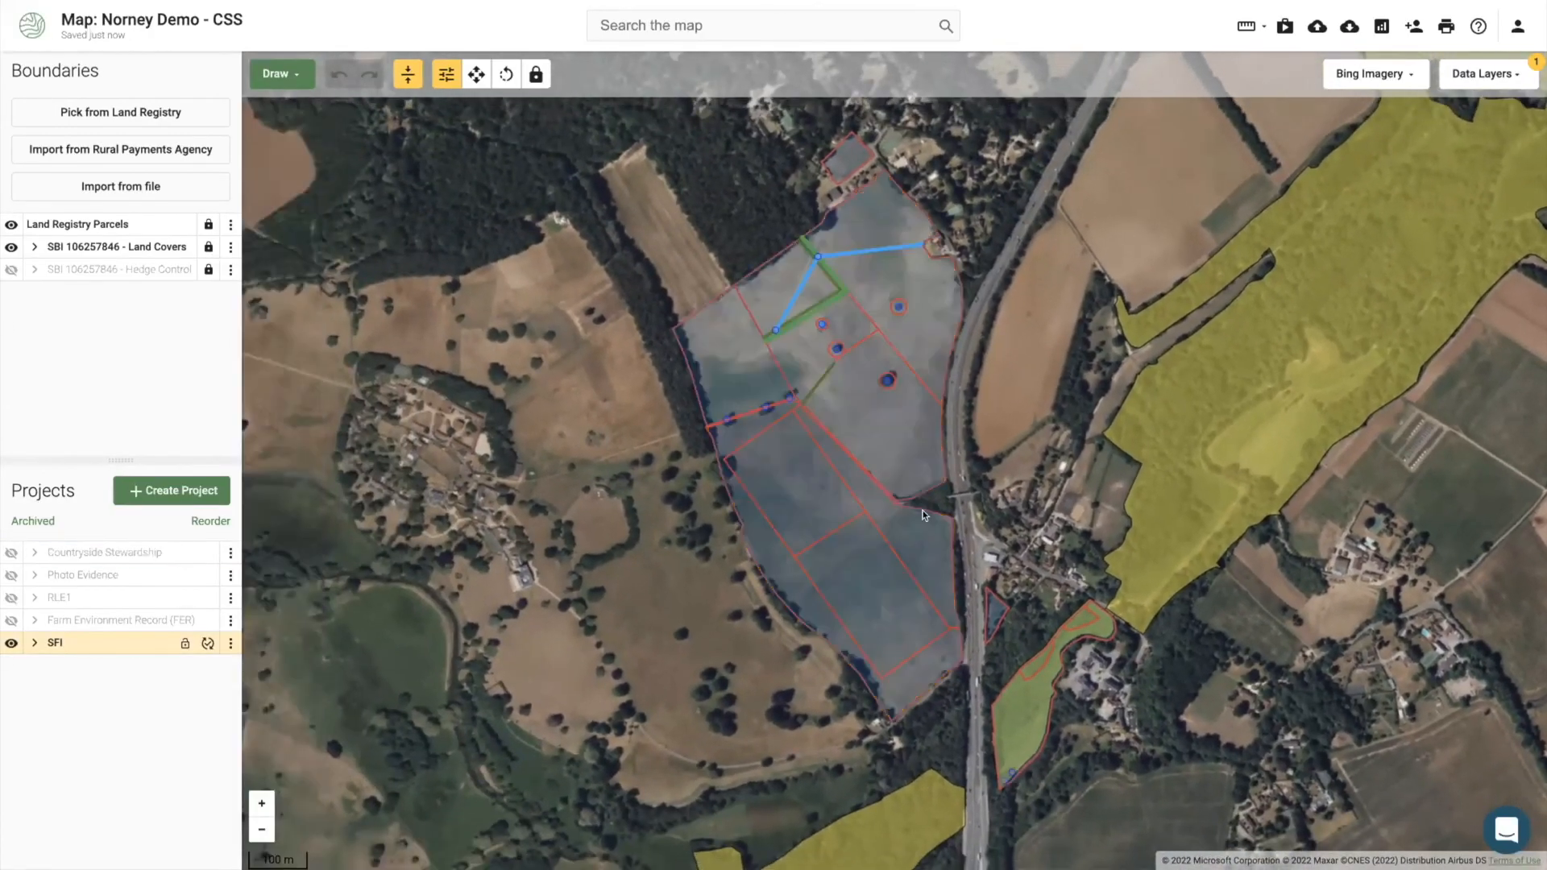
Step: Assign AS3 Soil Standard (Advanced) to the two arable rectangles
{"action": "left_click", "coordinate": [926, 544]}
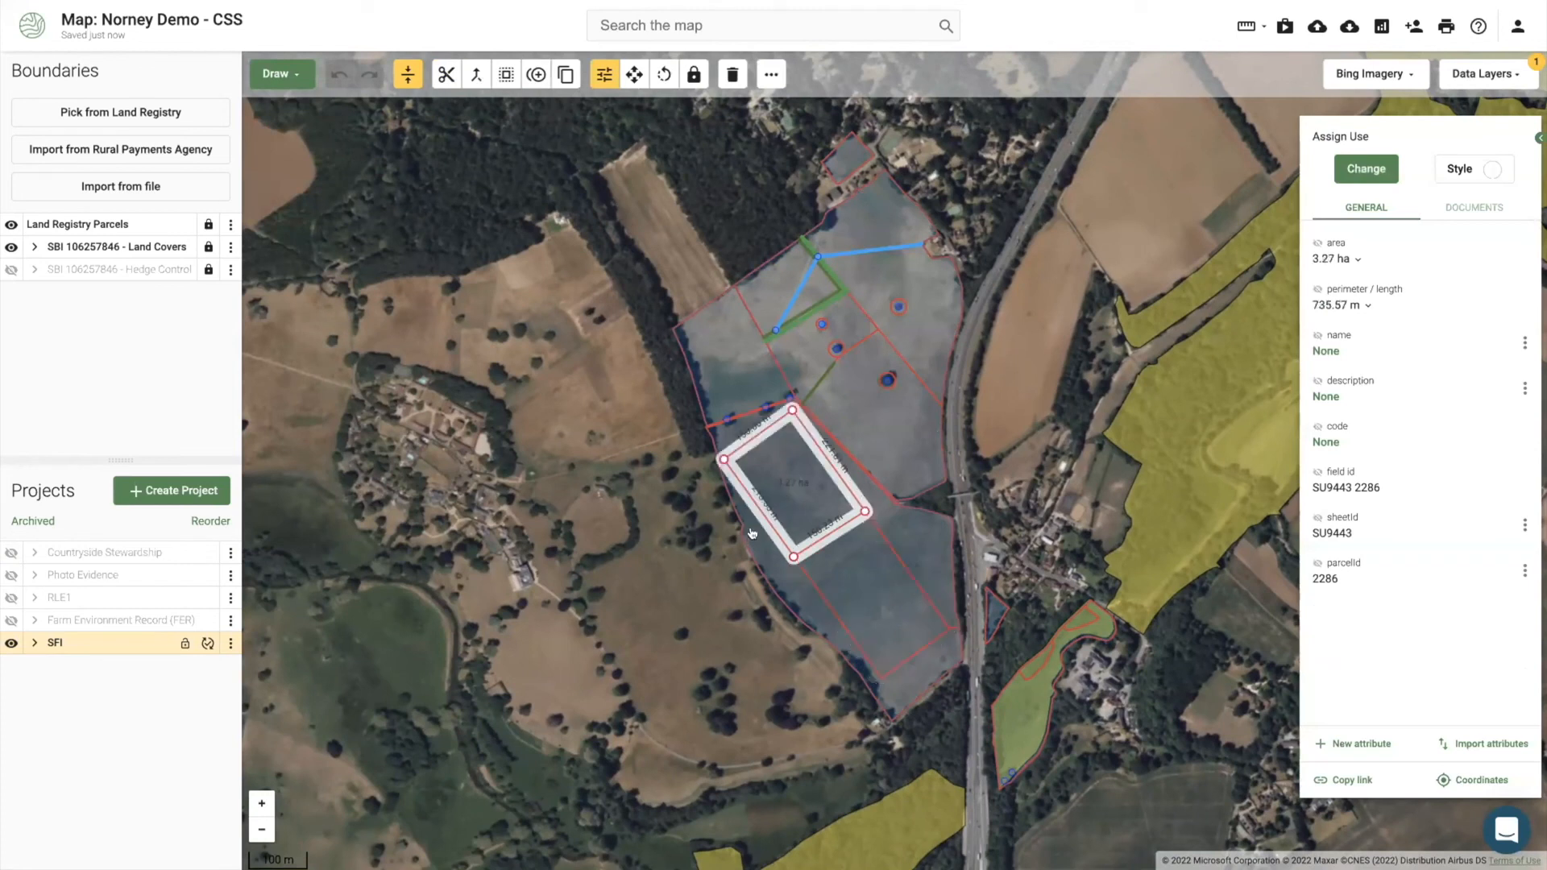
{"action": "left_click", "coordinate": [825, 567]}
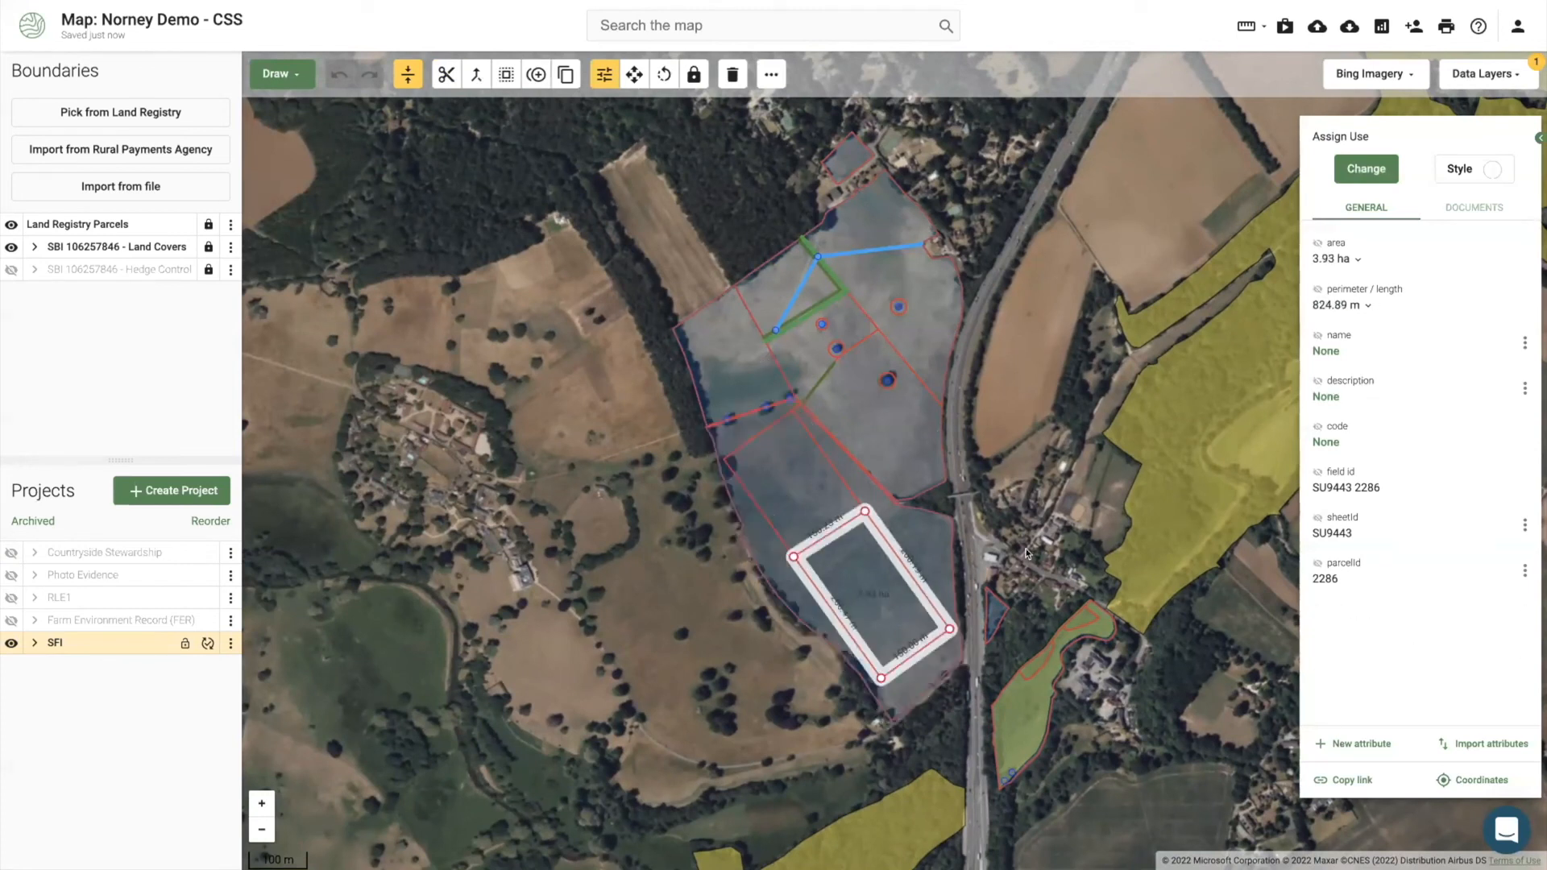
{"action": "left_click", "coordinate": [893, 567]}
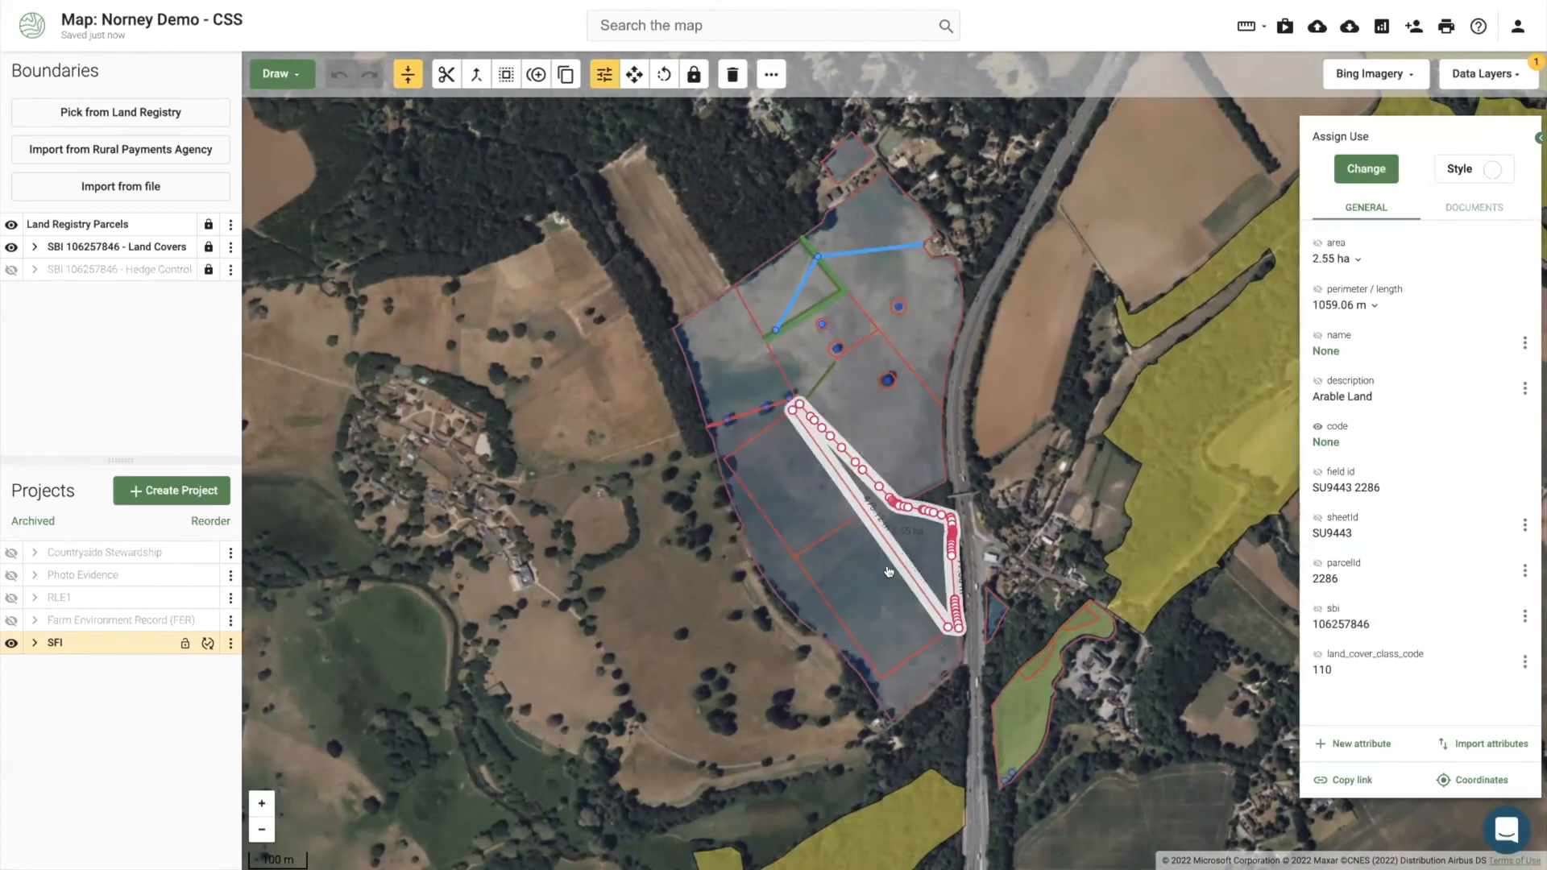
{"action": "left_click", "coordinate": [866, 594]}
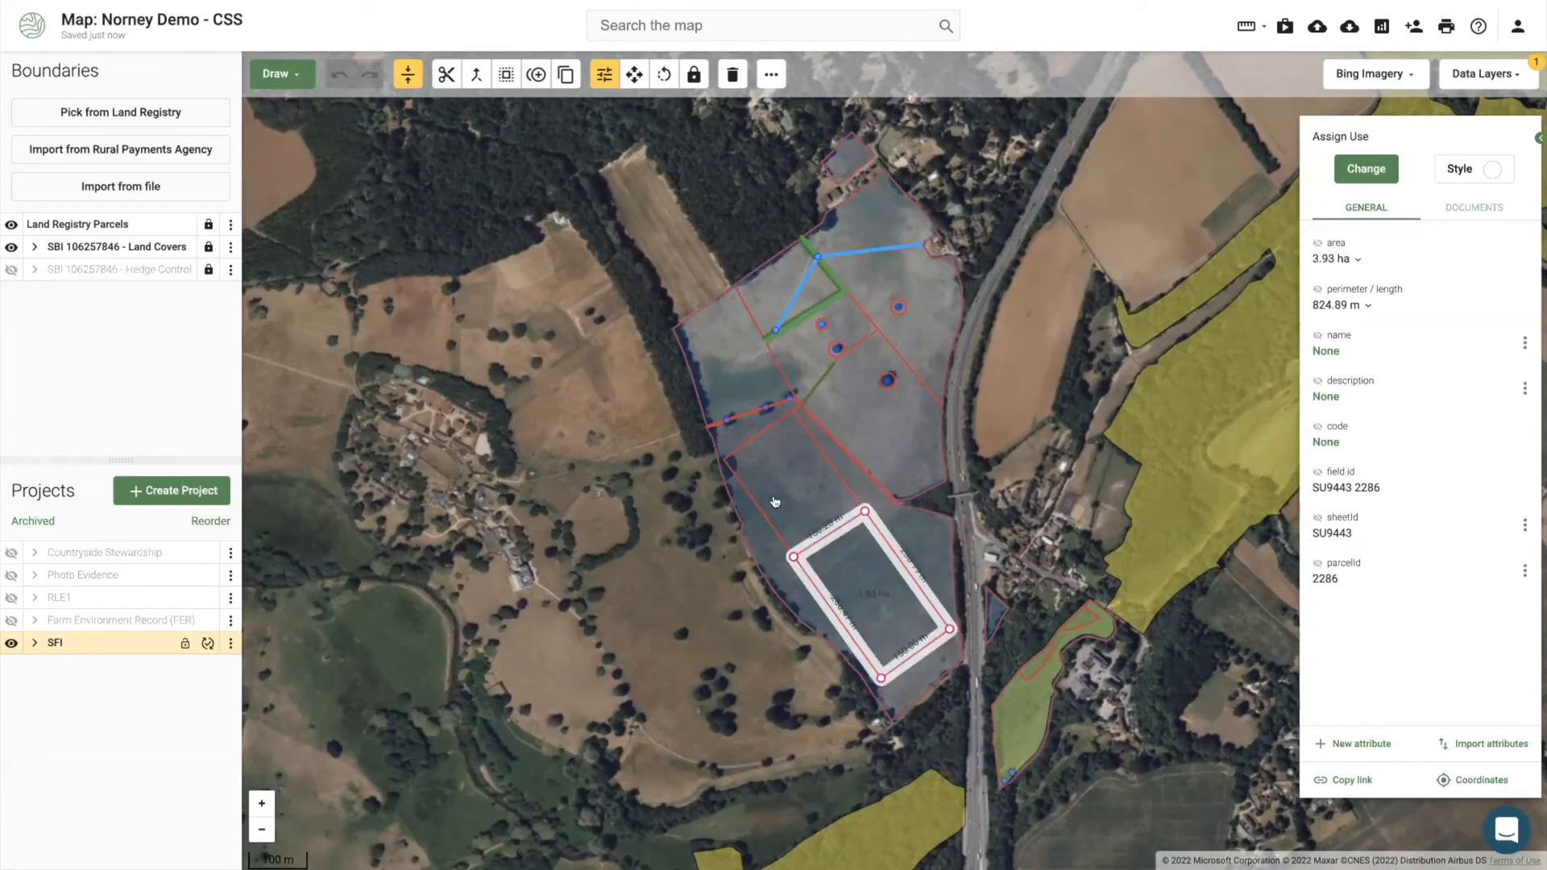
{"action": "left_click", "coordinate": [776, 498], "text": "shift"}
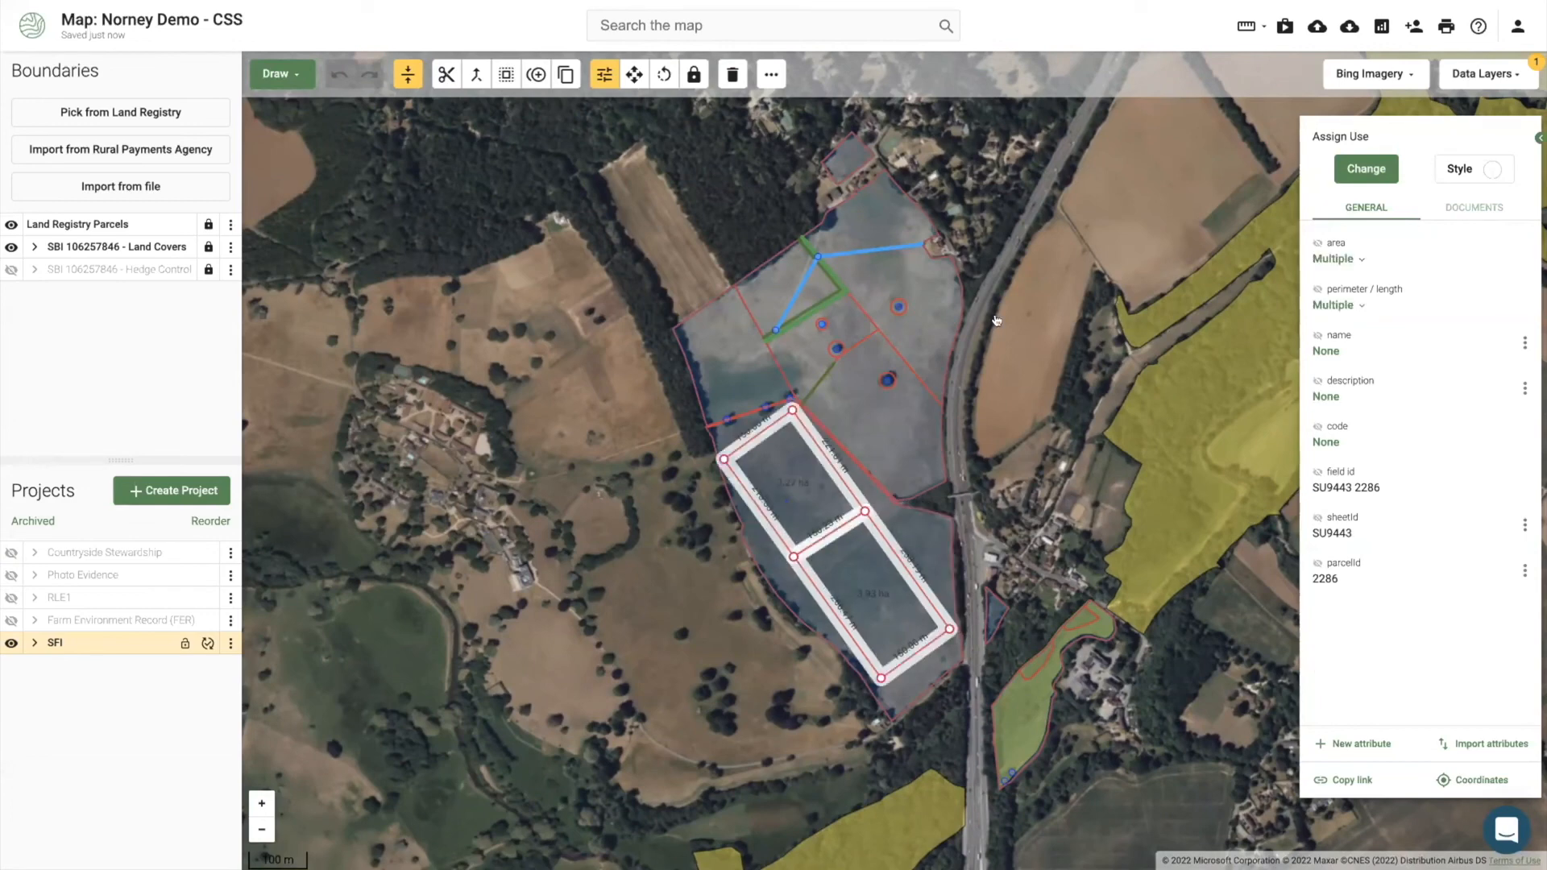
{"action": "left_click", "coordinate": [1362, 168]}
{"action": "type", "text": "soil"}
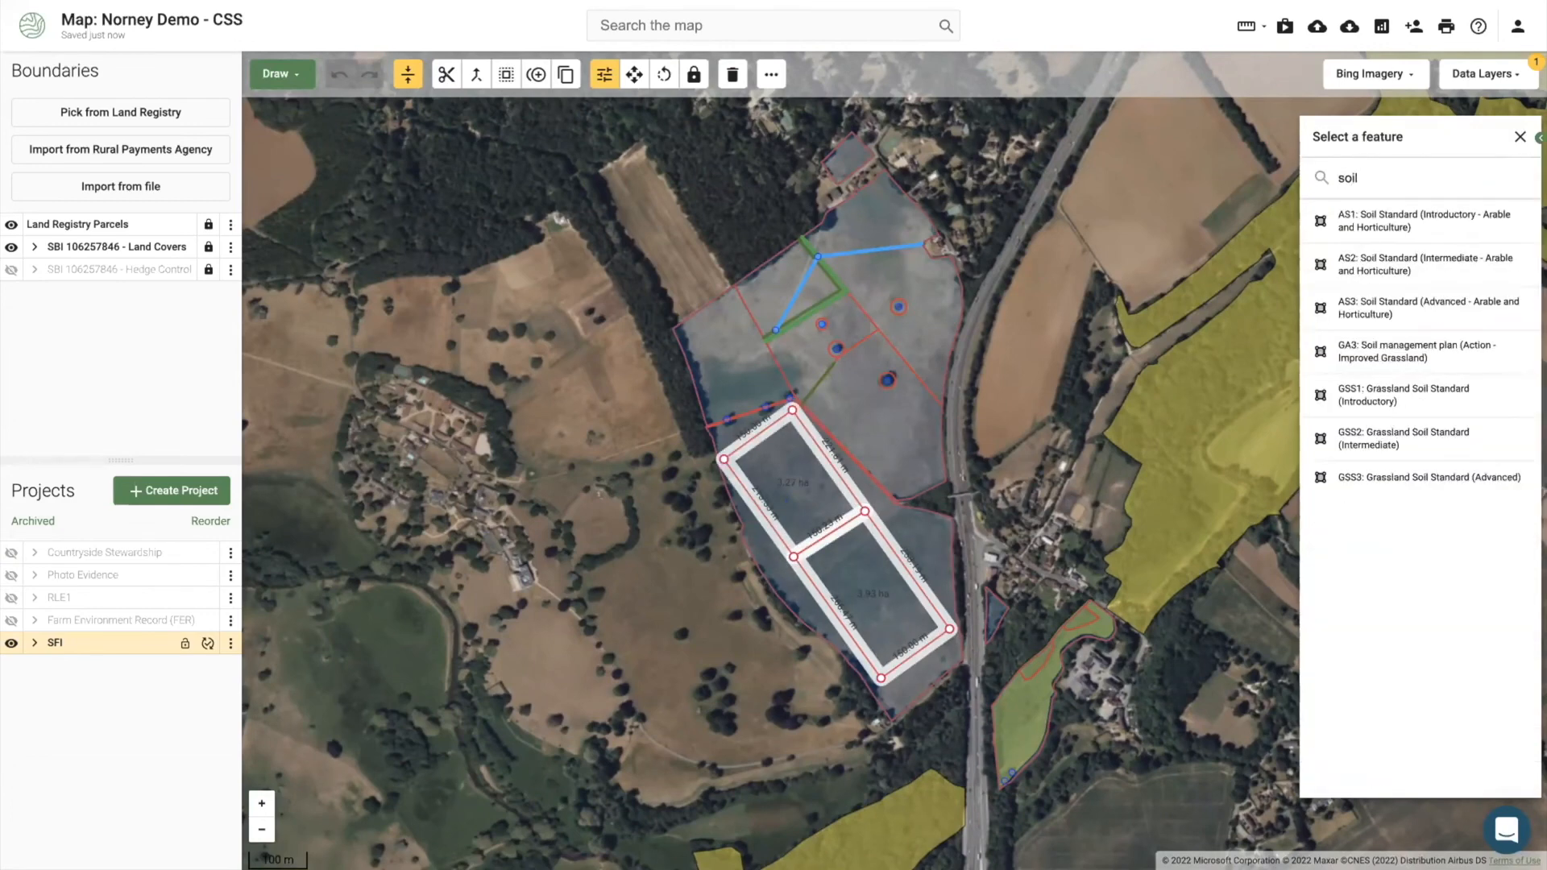
{"action": "left_click", "coordinate": [1371, 308]}
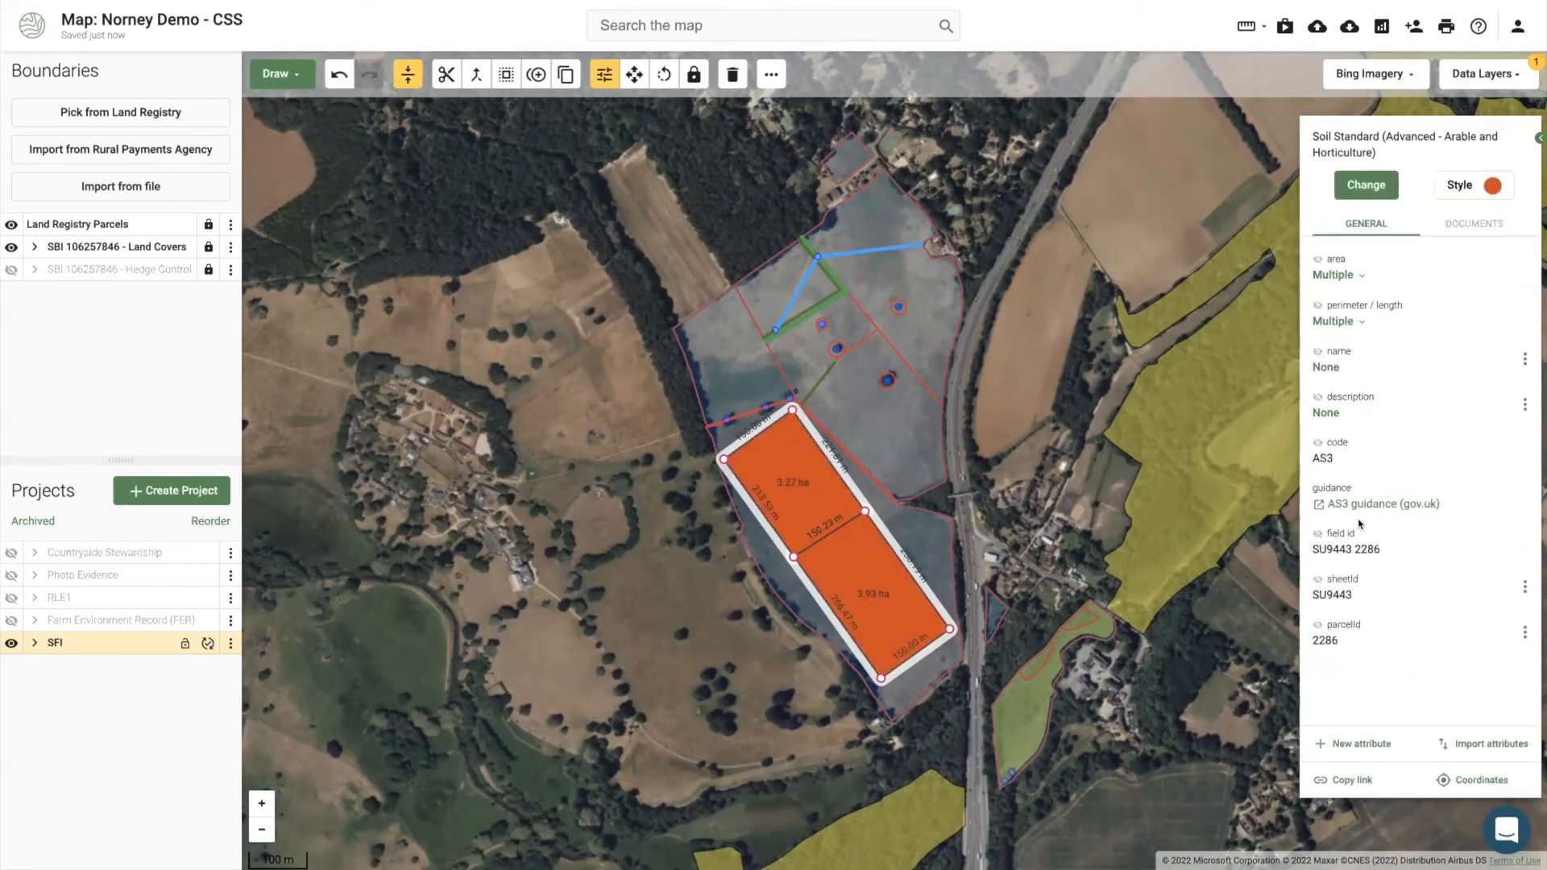
Step: Assign GA1 Manage stocking density to three grassland fields and show the SFI table view
{"action": "left_click", "coordinate": [341, 679]}
{"action": "left_click", "coordinate": [230, 643]}
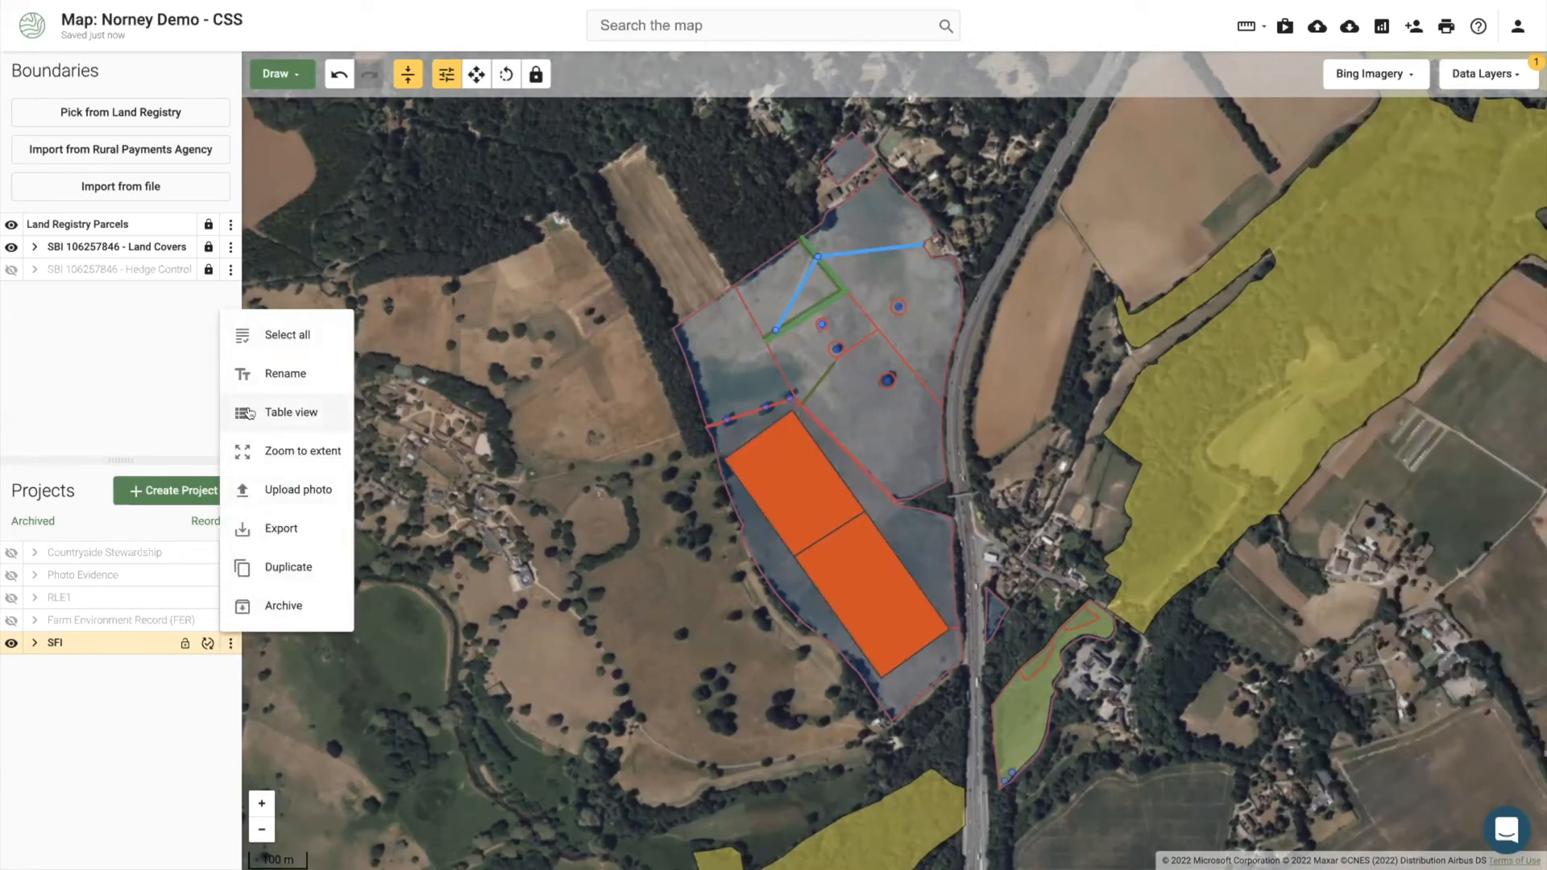
{"action": "left_click", "coordinate": [728, 351]}
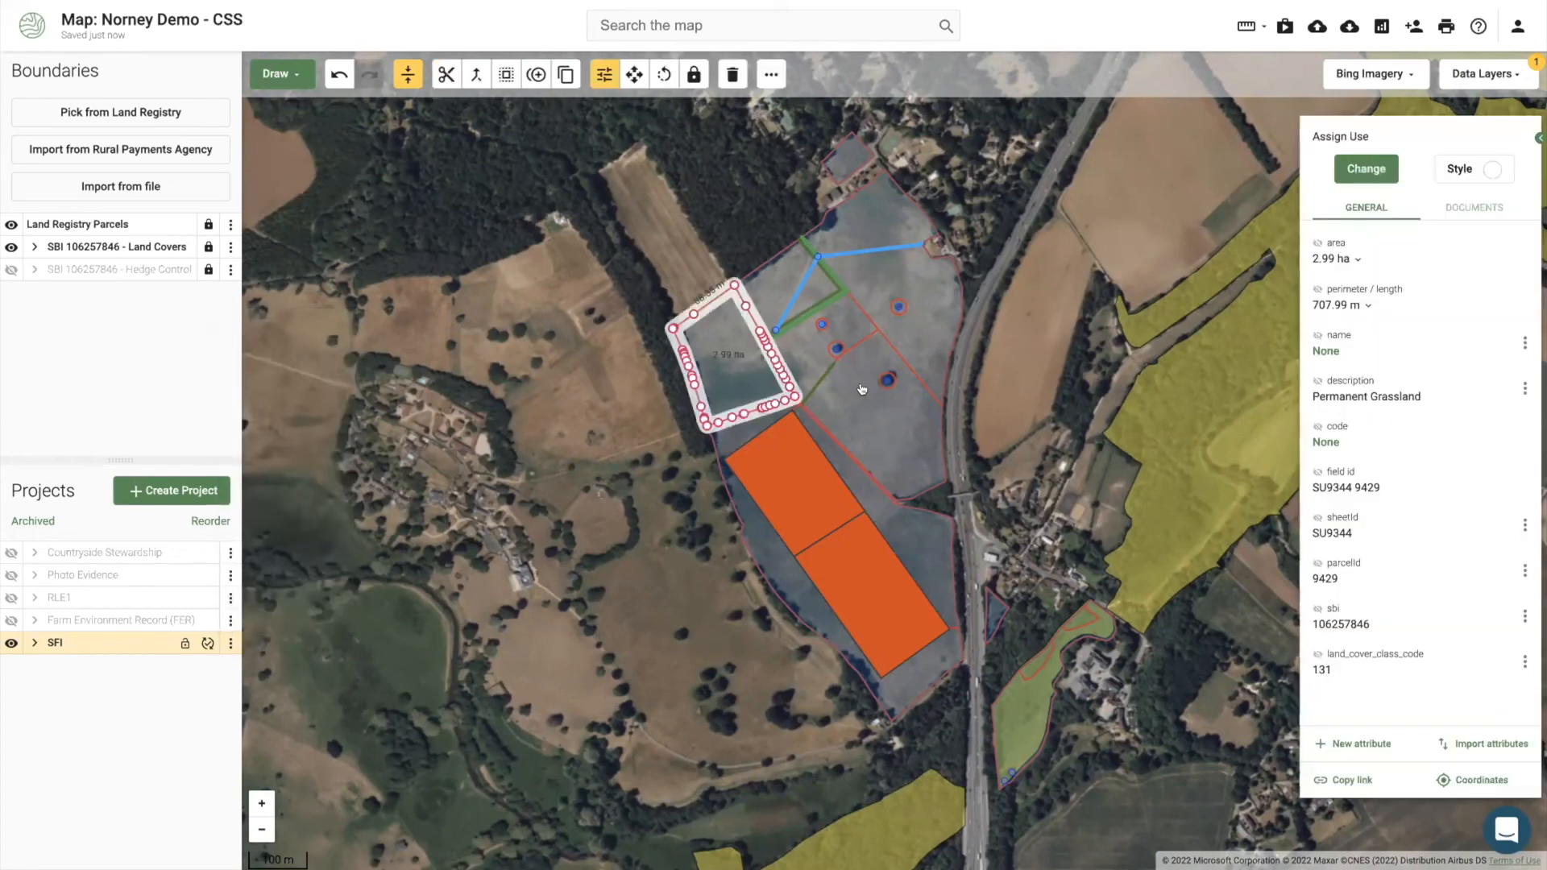
{"action": "left_click", "coordinate": [863, 400], "text": "shift"}
{"action": "left_click", "coordinate": [927, 310], "text": "shift"}
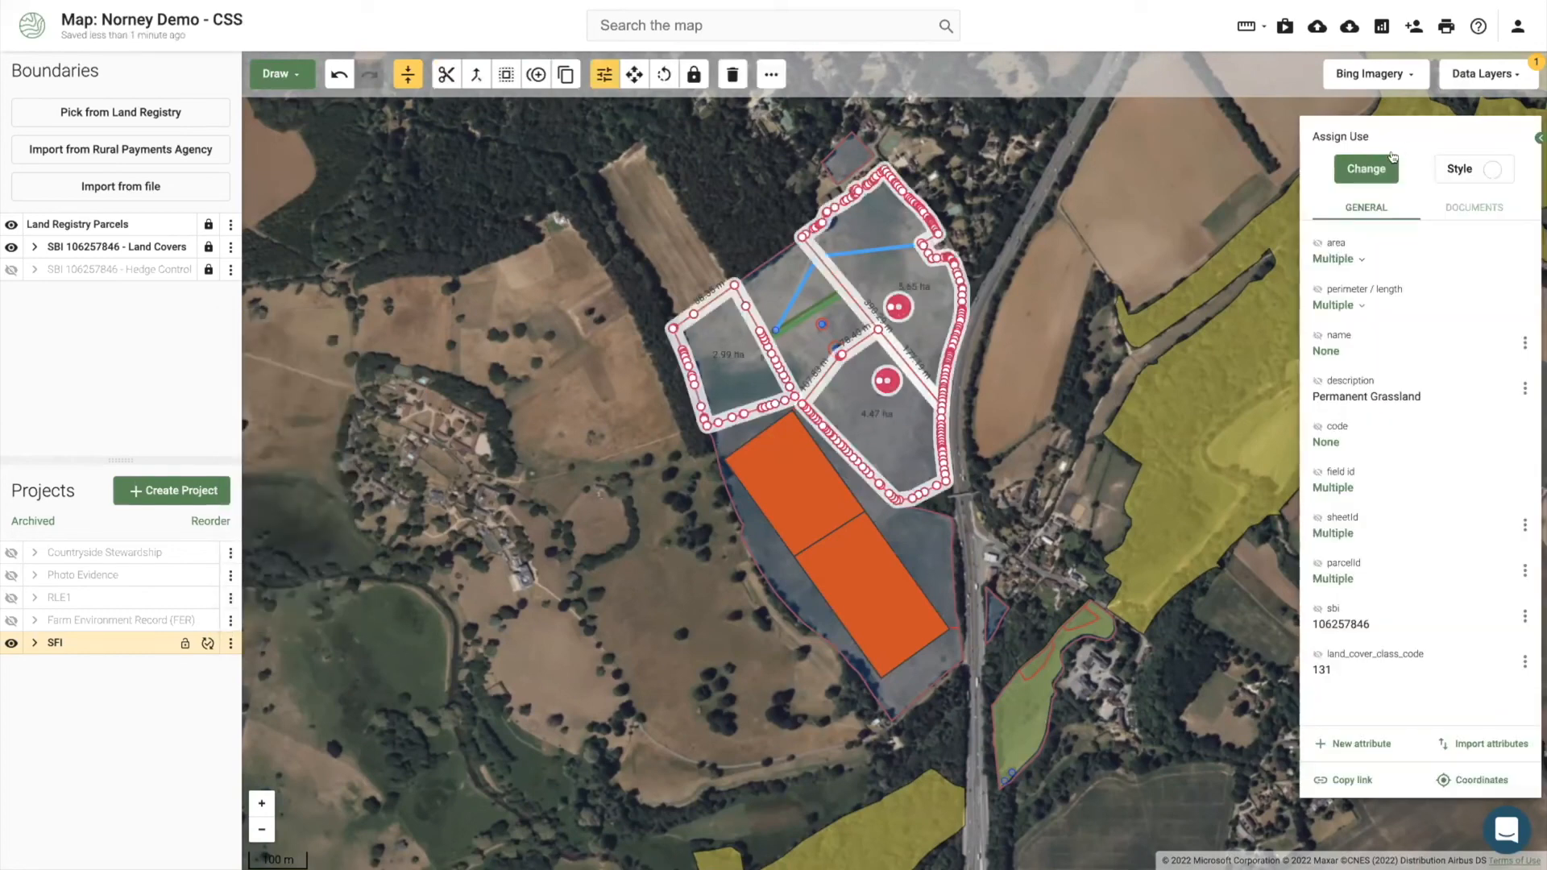
{"action": "left_click", "coordinate": [1393, 158]}
{"action": "type", "text": "grass"}
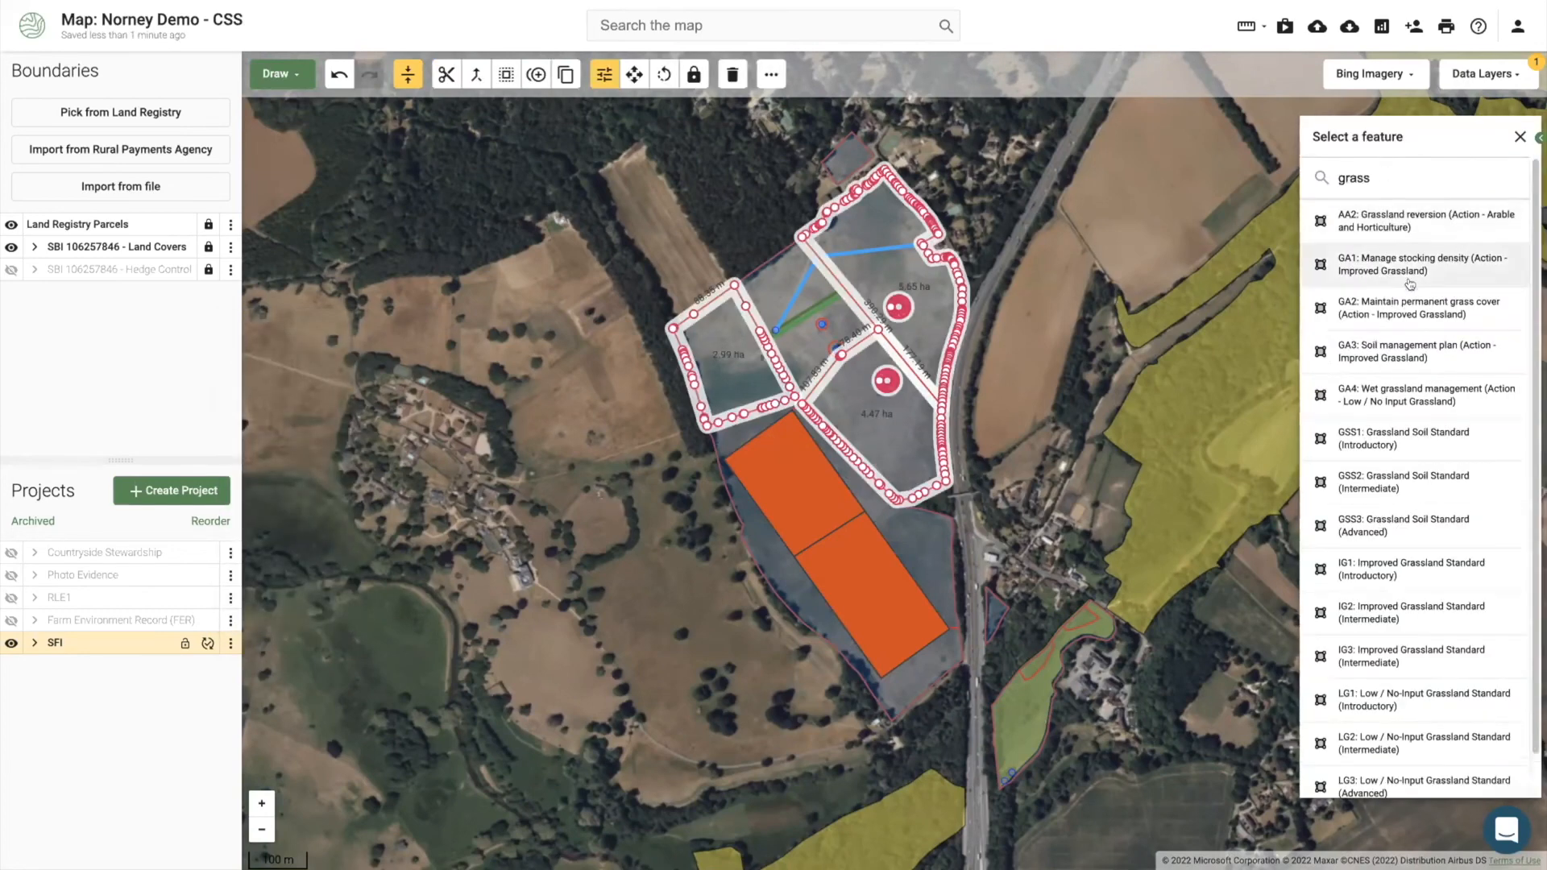
{"action": "left_click", "coordinate": [1409, 282]}
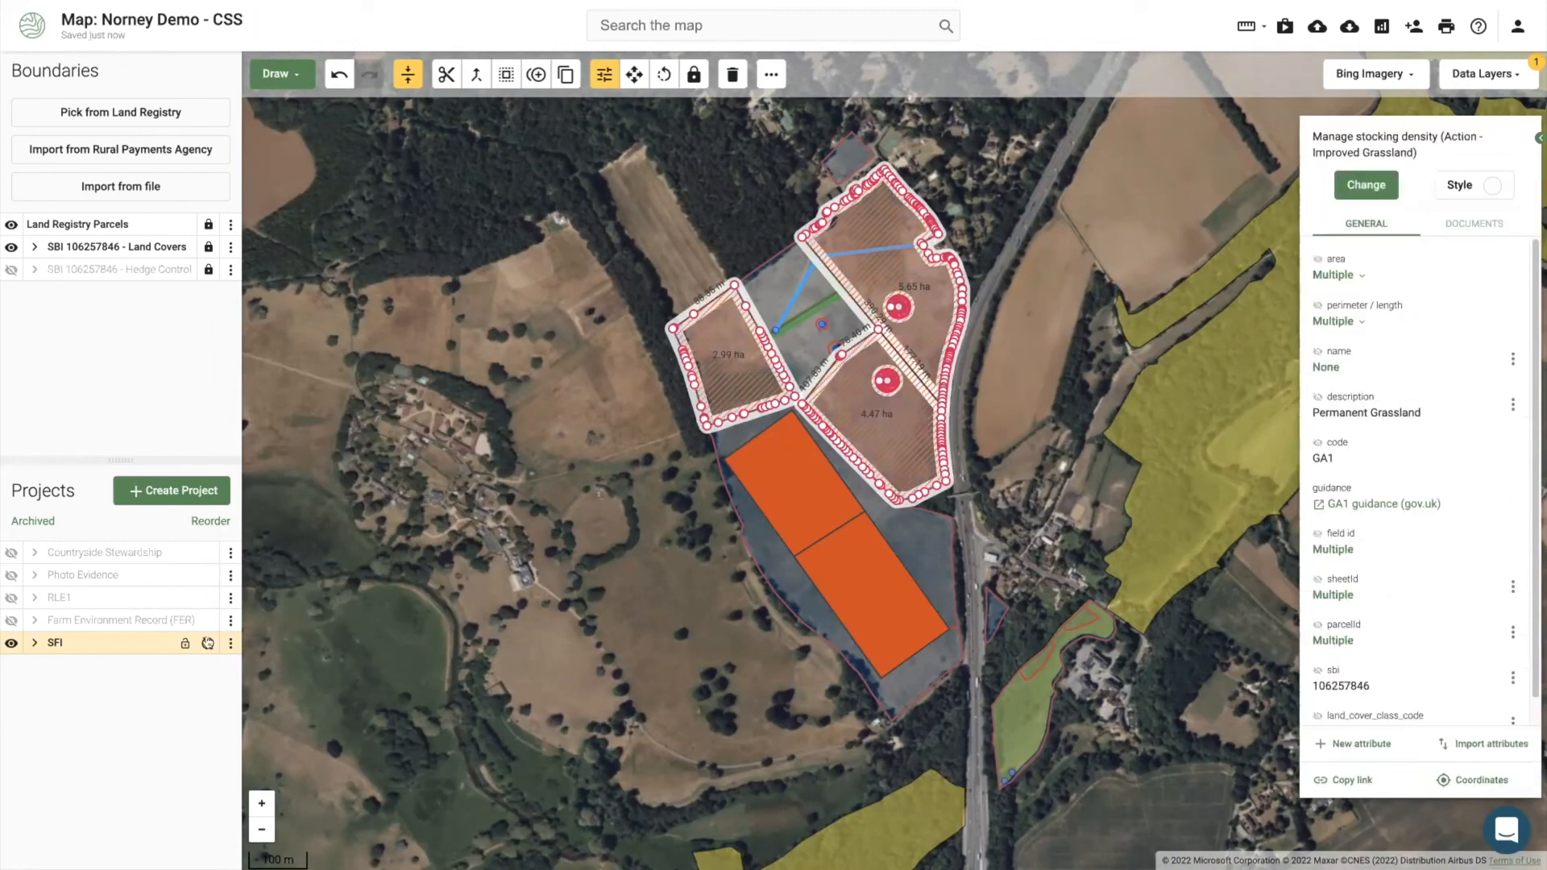
{"action": "left_click", "coordinate": [230, 643]}
{"action": "left_click", "coordinate": [302, 414]}
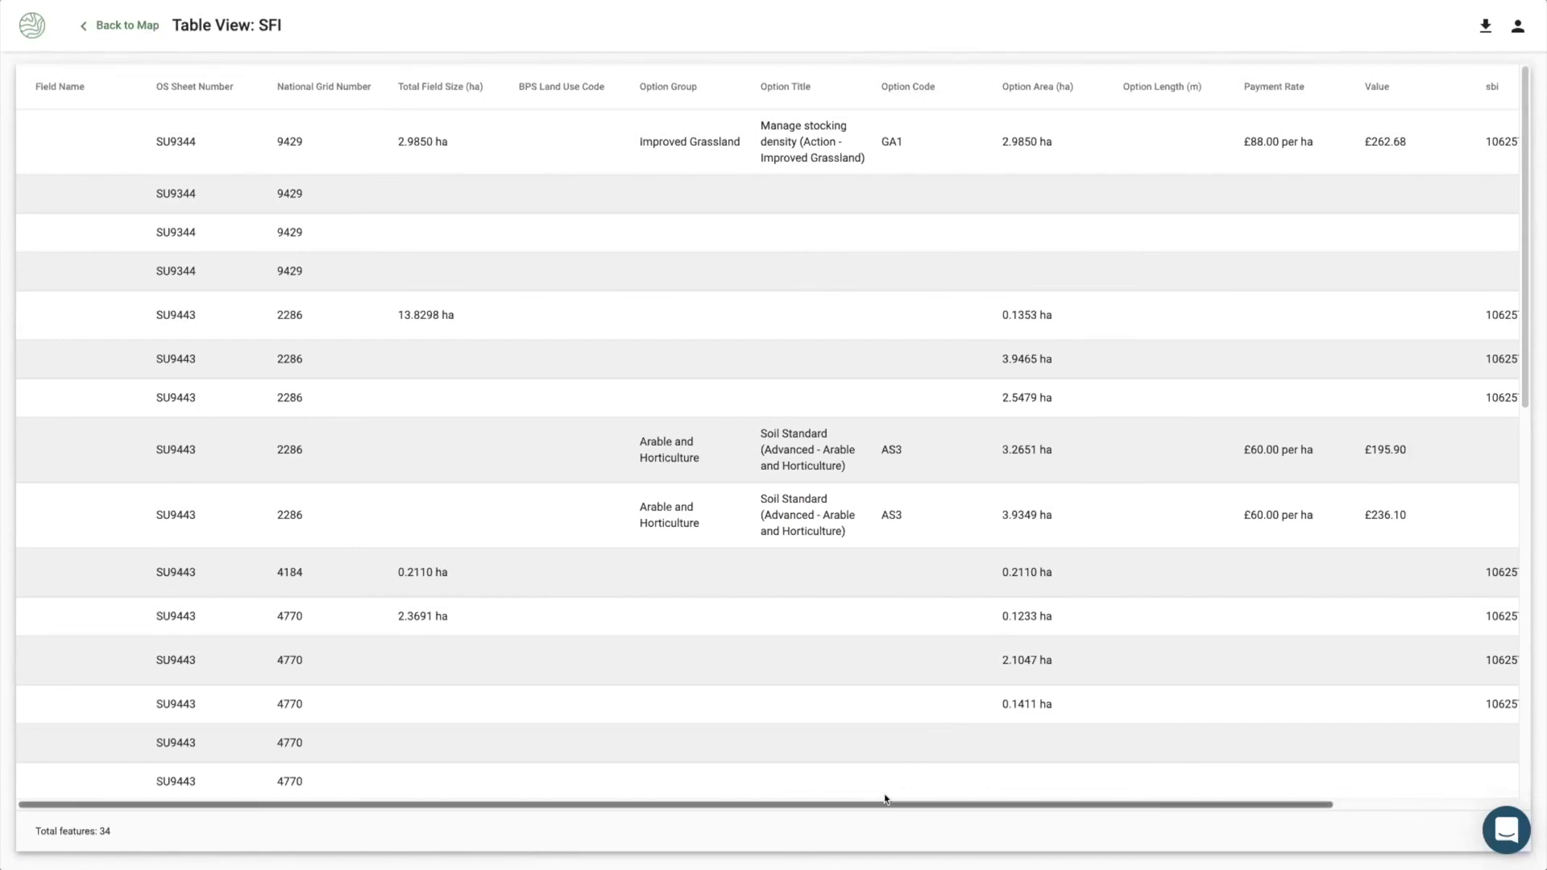
Step: Download the SFI features table as the Excel file 'SFI (2).xlsx', then return to the map
{"action": "left_click_drag", "start_coordinate": [885, 795], "coordinate": [1040, 798]}
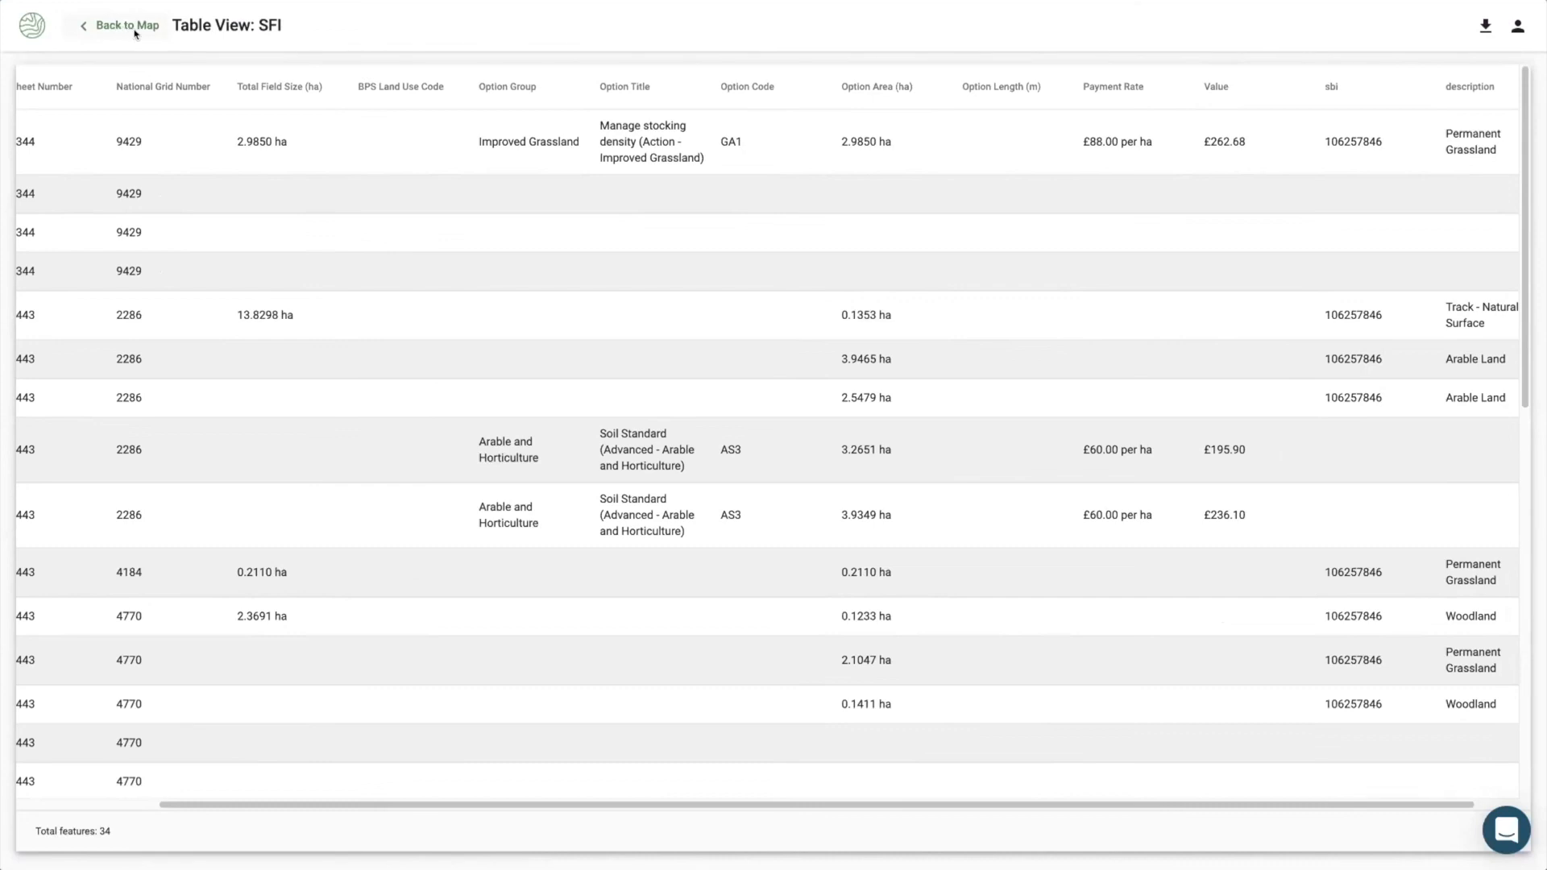
{"action": "left_click", "coordinate": [1487, 26]}
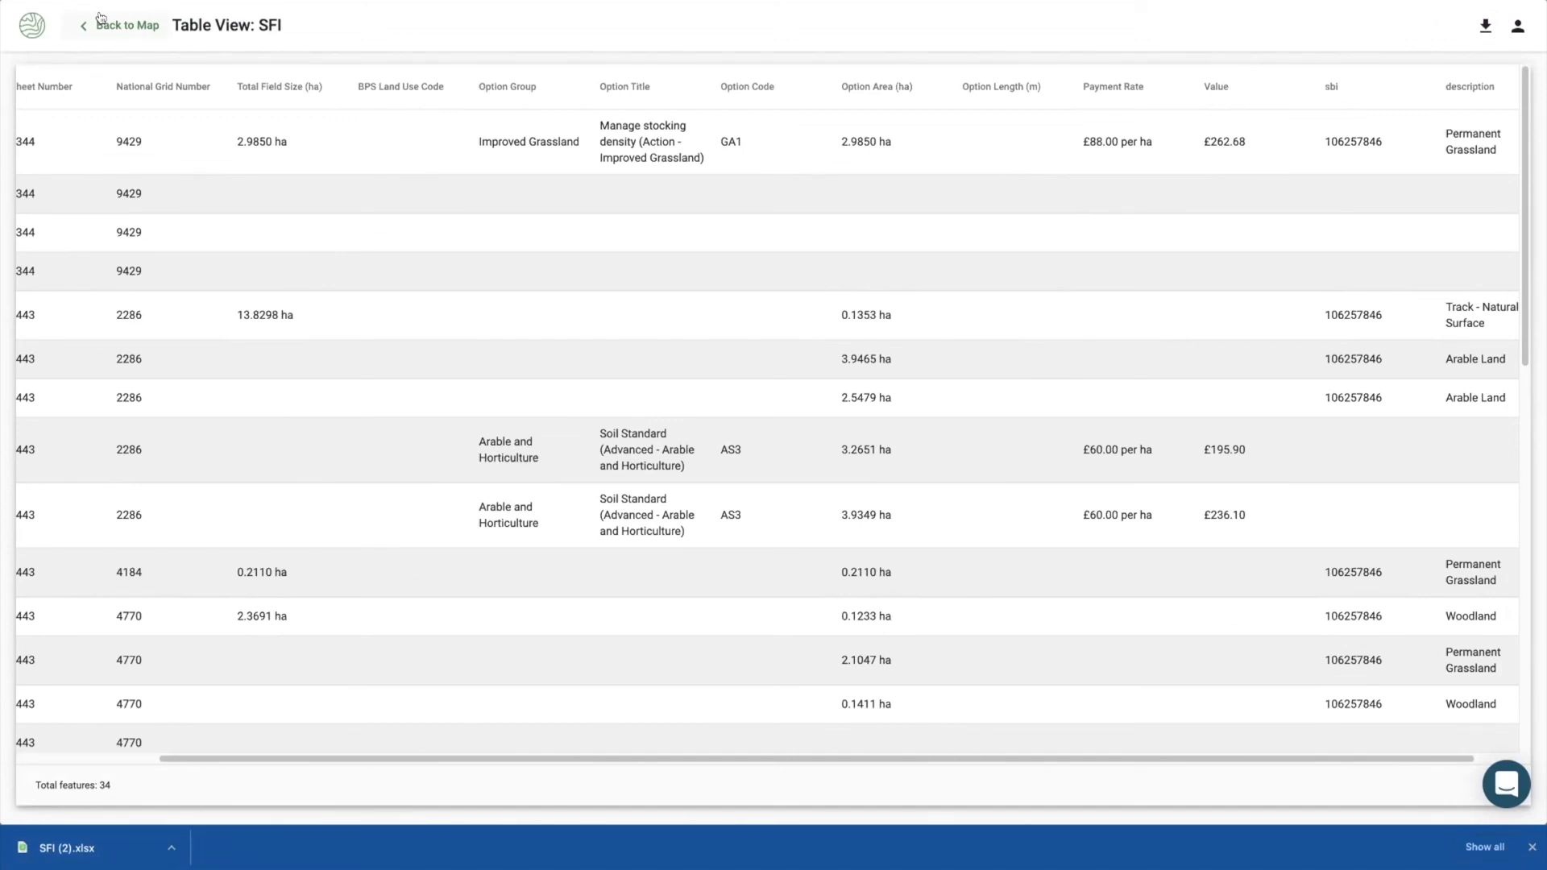
{"action": "left_click", "coordinate": [100, 17]}
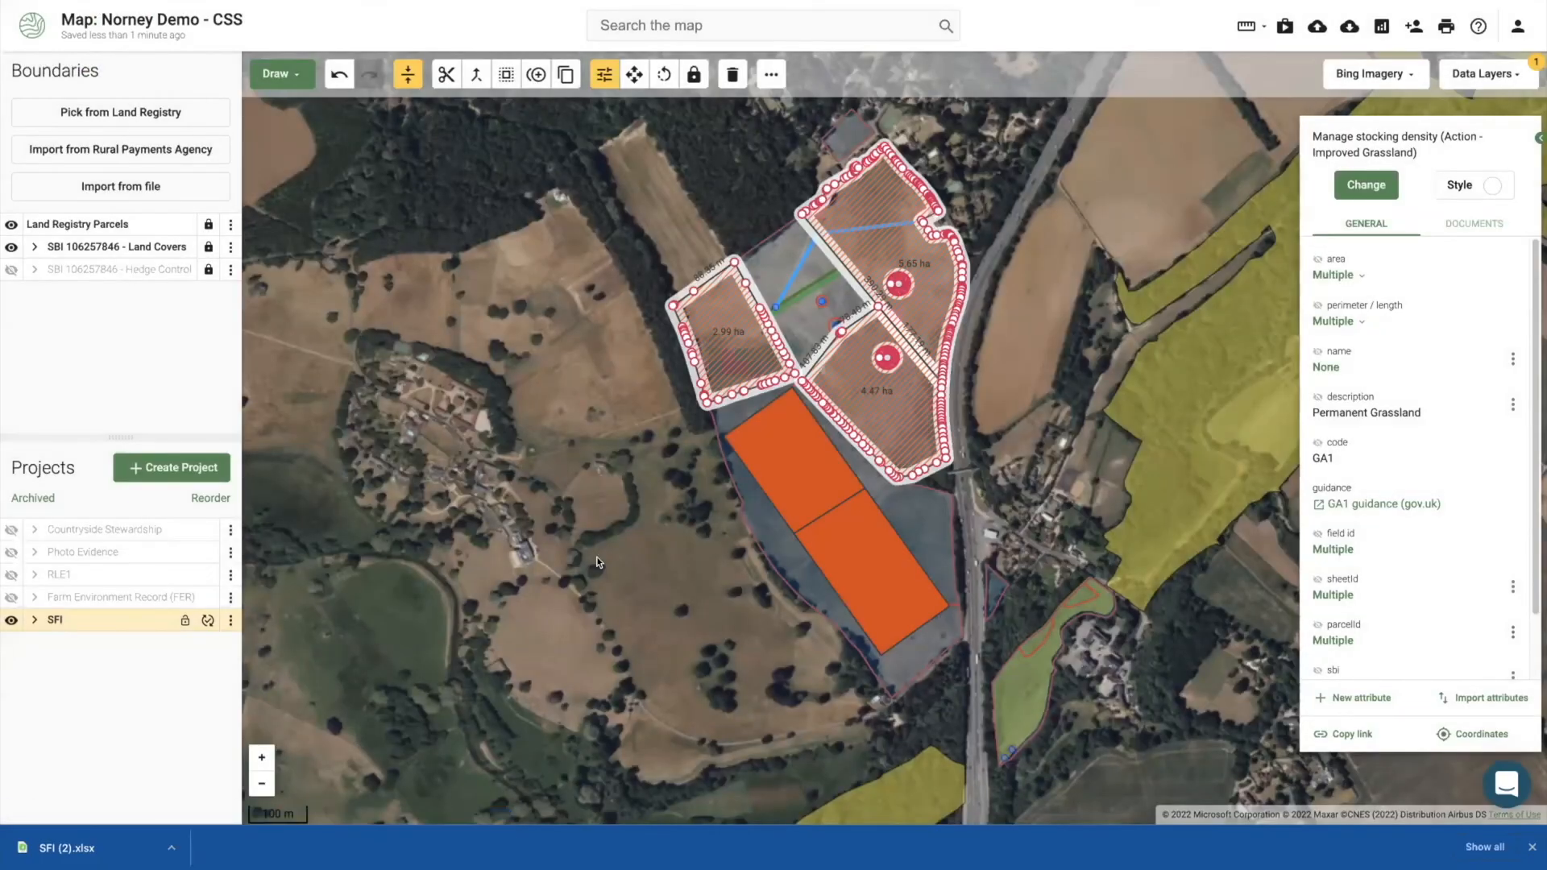
Step: Deselect the fields and close the browser downloads bar to show the full SFI map
{"action": "left_click", "coordinate": [589, 546]}
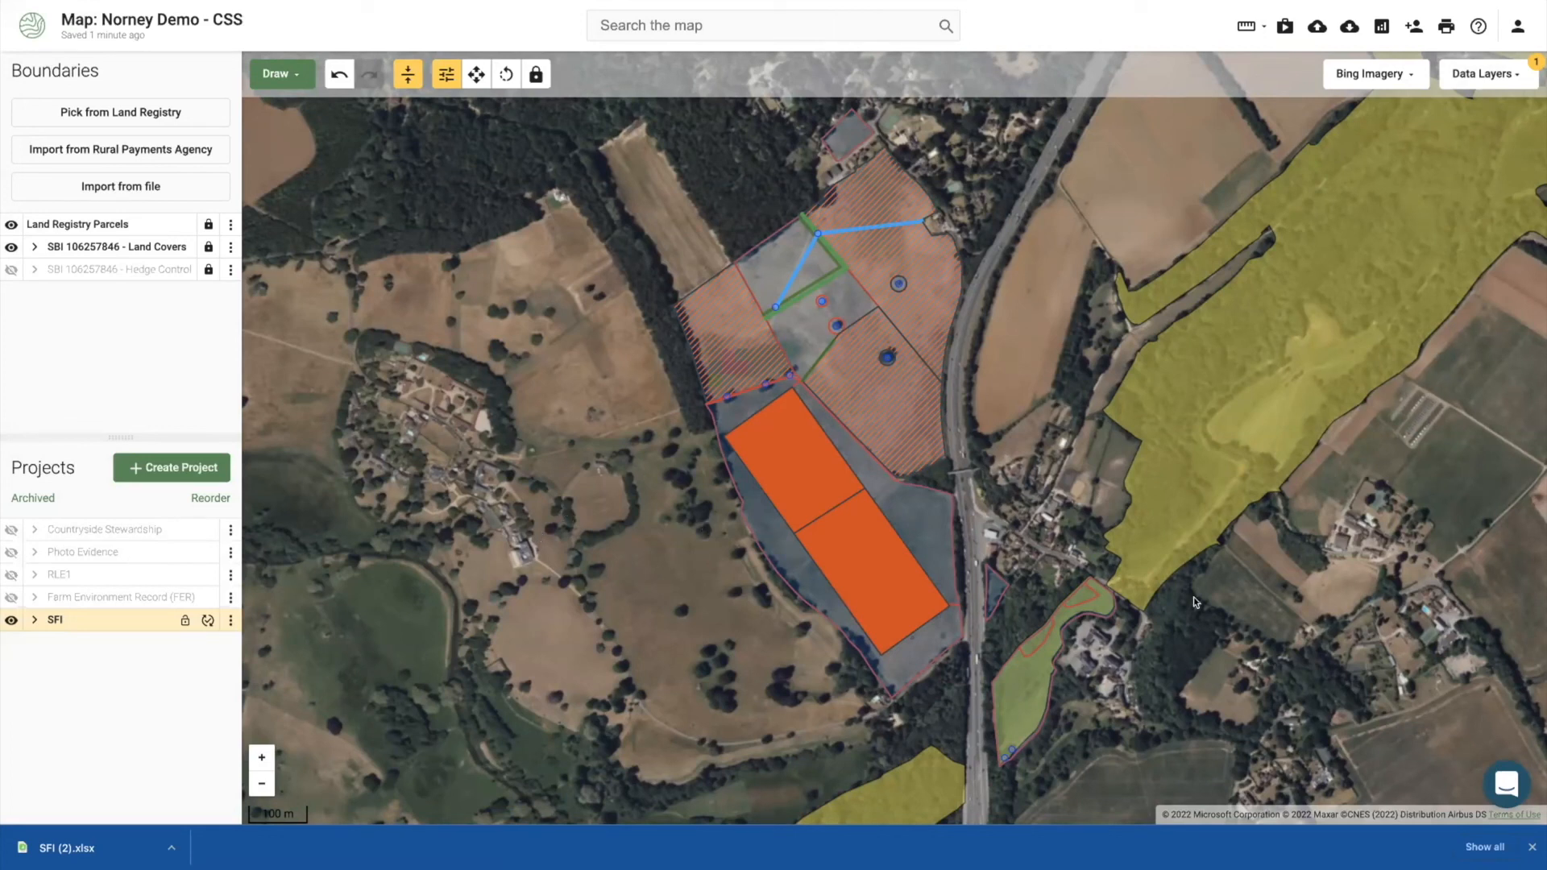
{"action": "left_click", "coordinate": [1531, 848]}
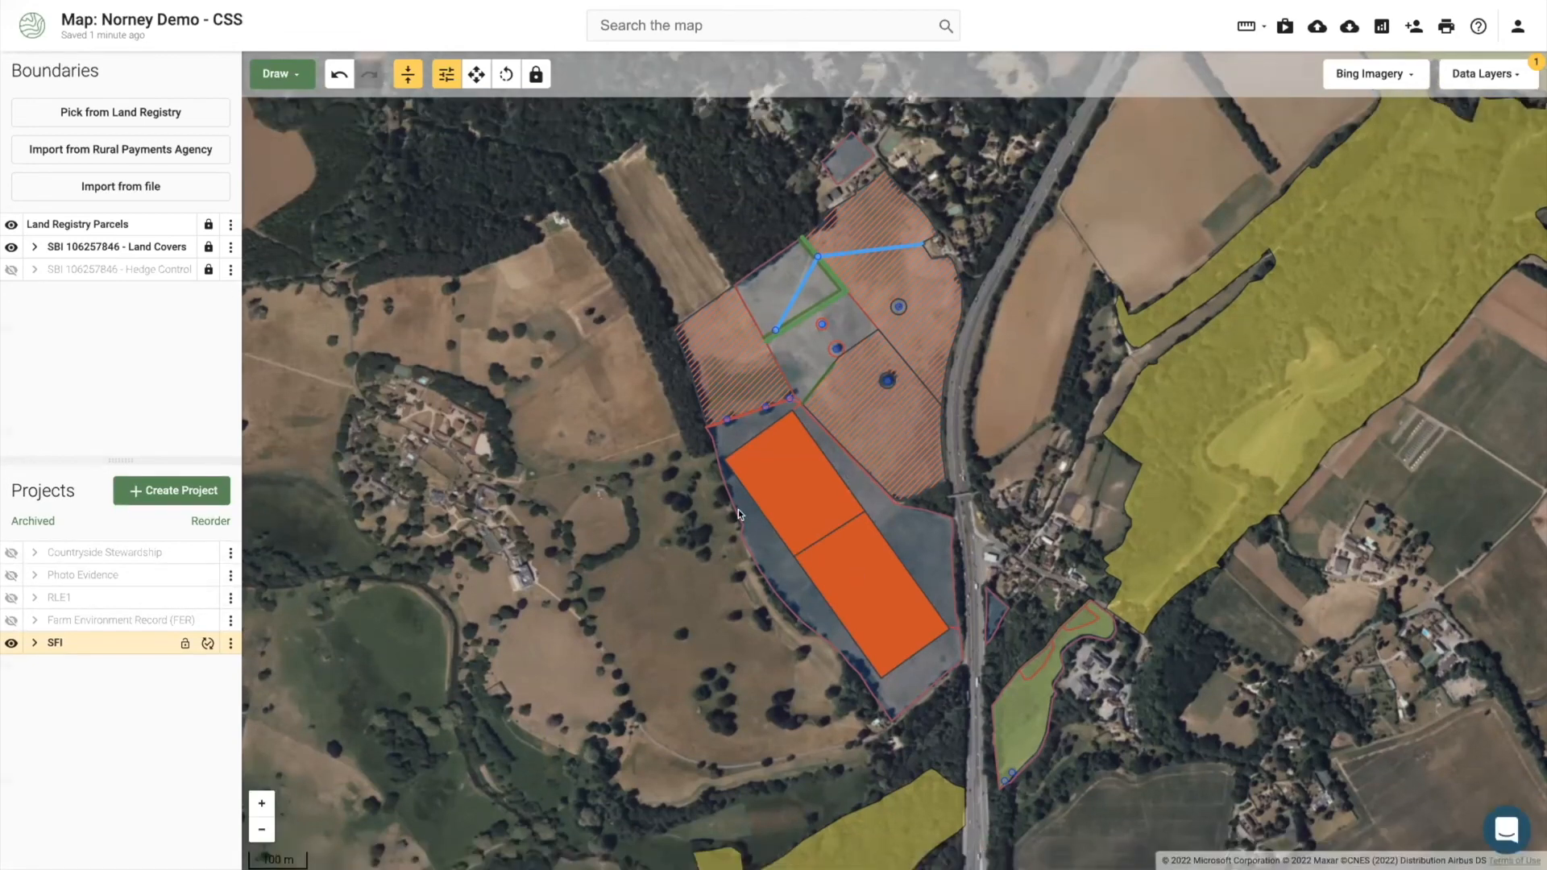